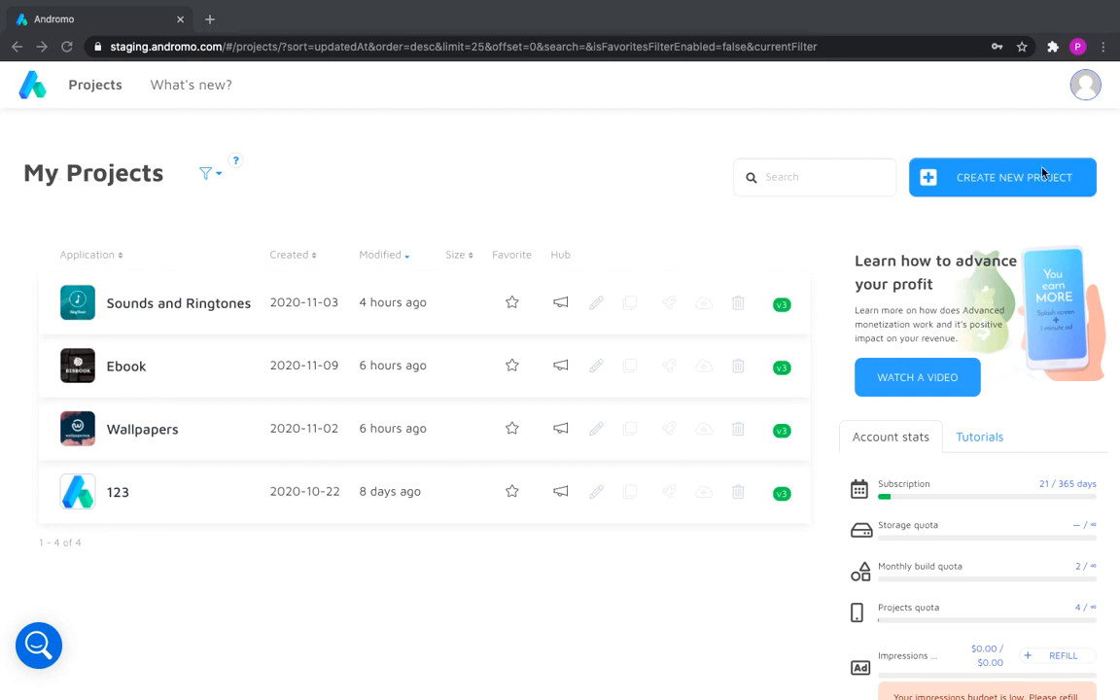
# Create a new project named Cool App.
pyautogui.click(958, 190)
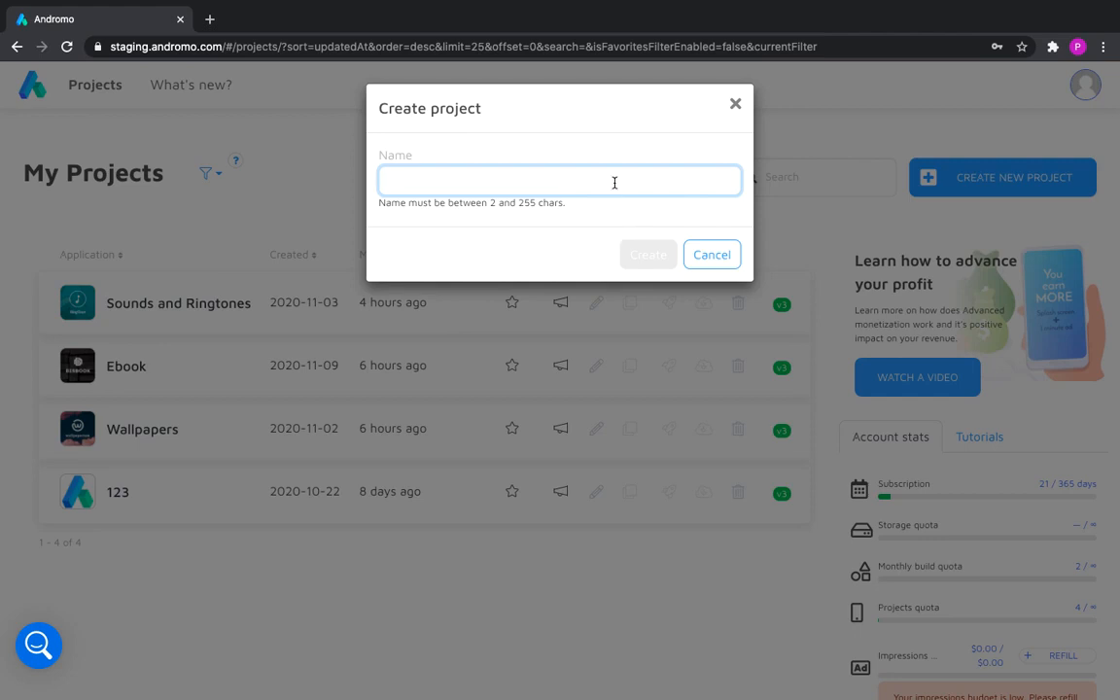
pyautogui.write('Cool App')
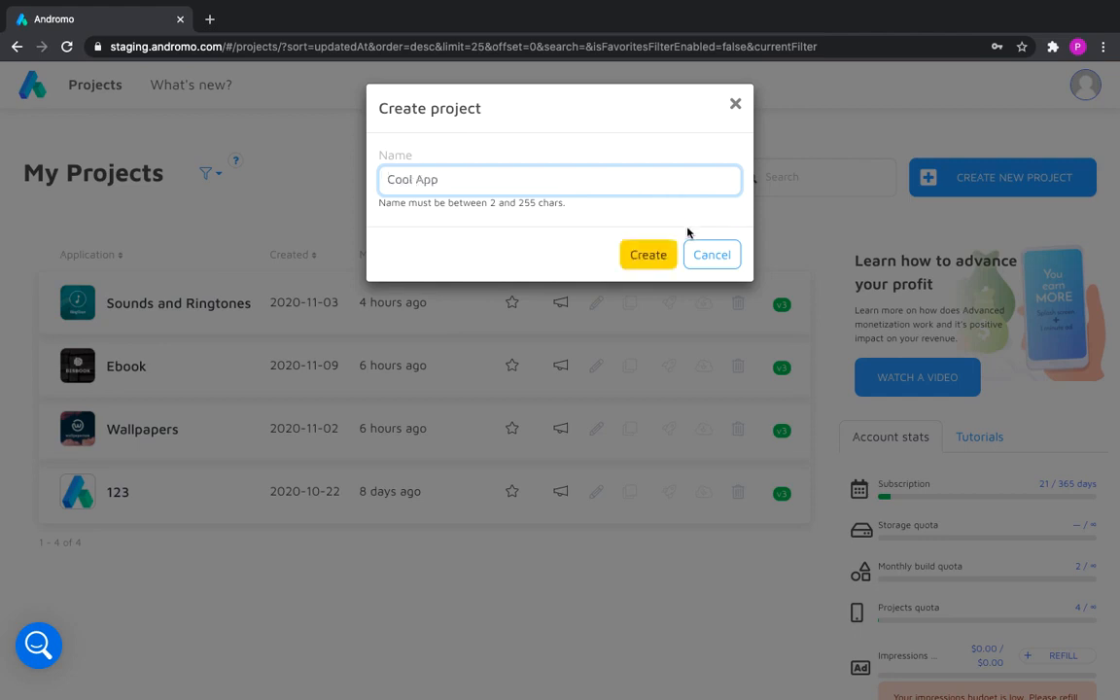
pyautogui.press('Return')
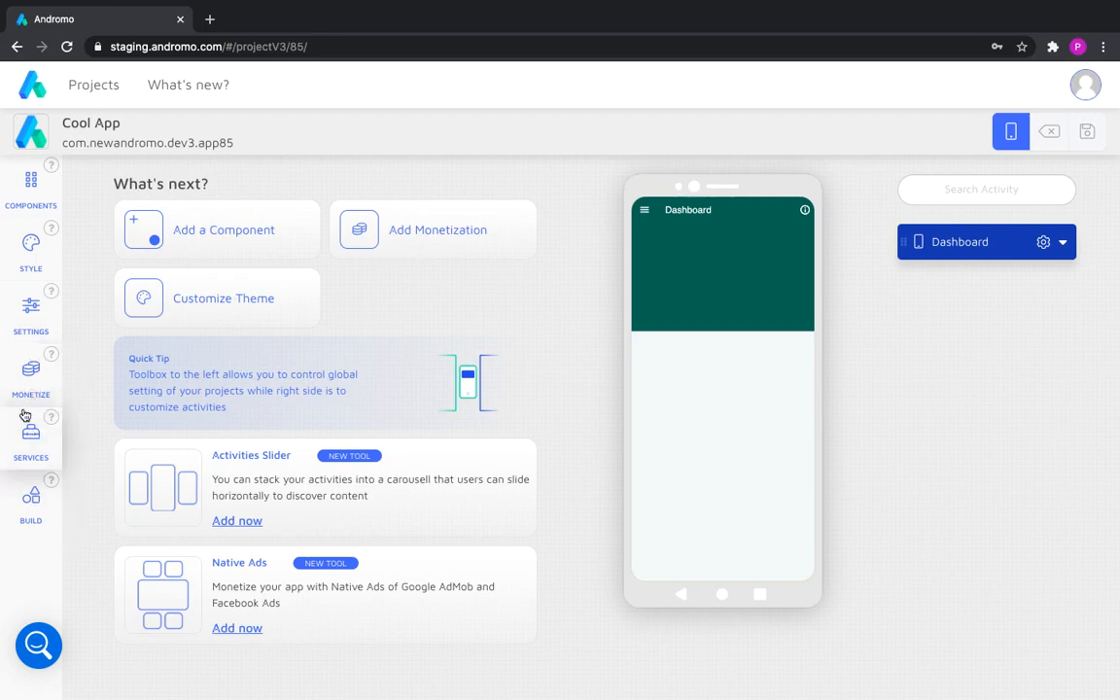
# Look over the available component categories and the color palettes in the style options.
pyautogui.click(30, 204)
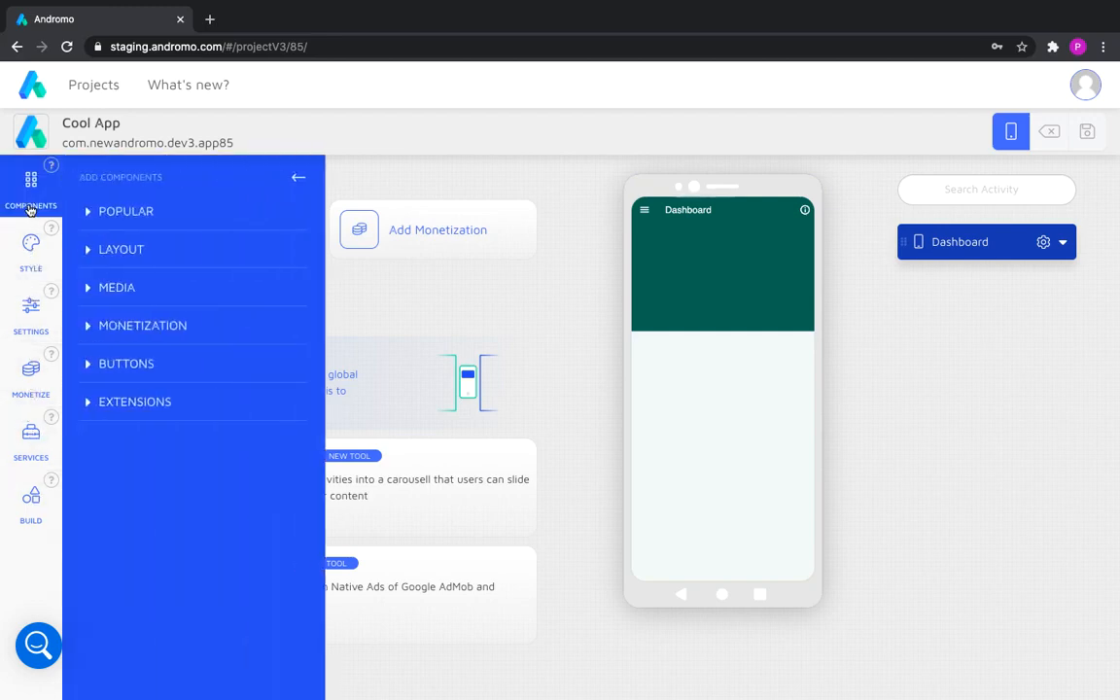
pyautogui.click(294, 184)
pyautogui.click(40, 265)
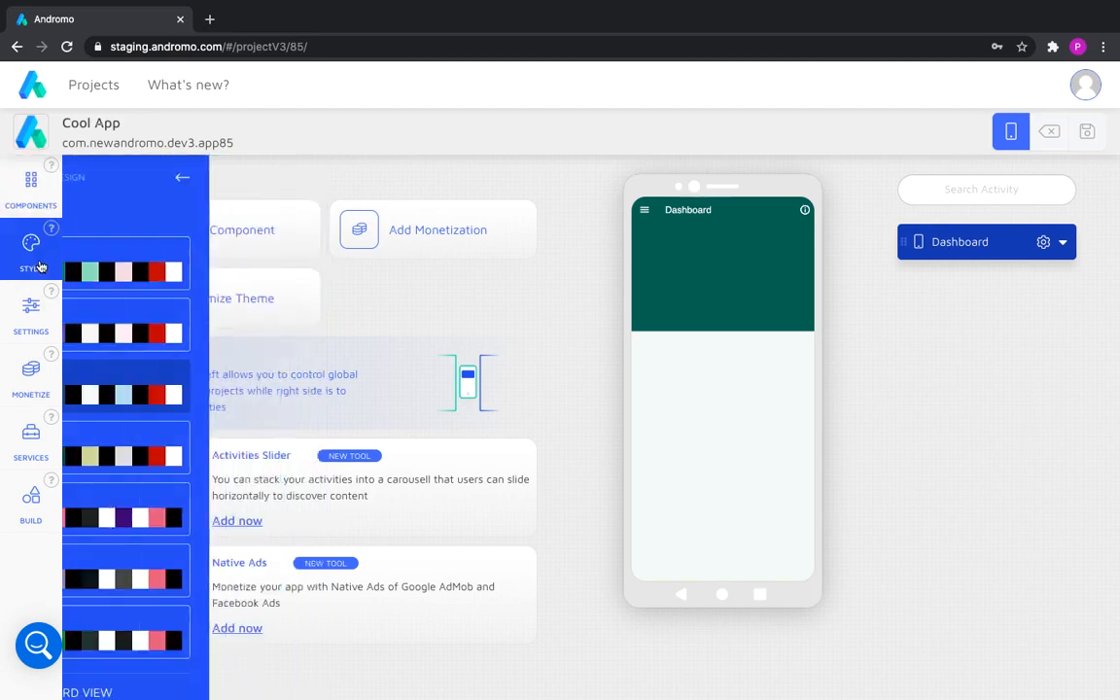
pyautogui.scroll(-2, 187, 310)
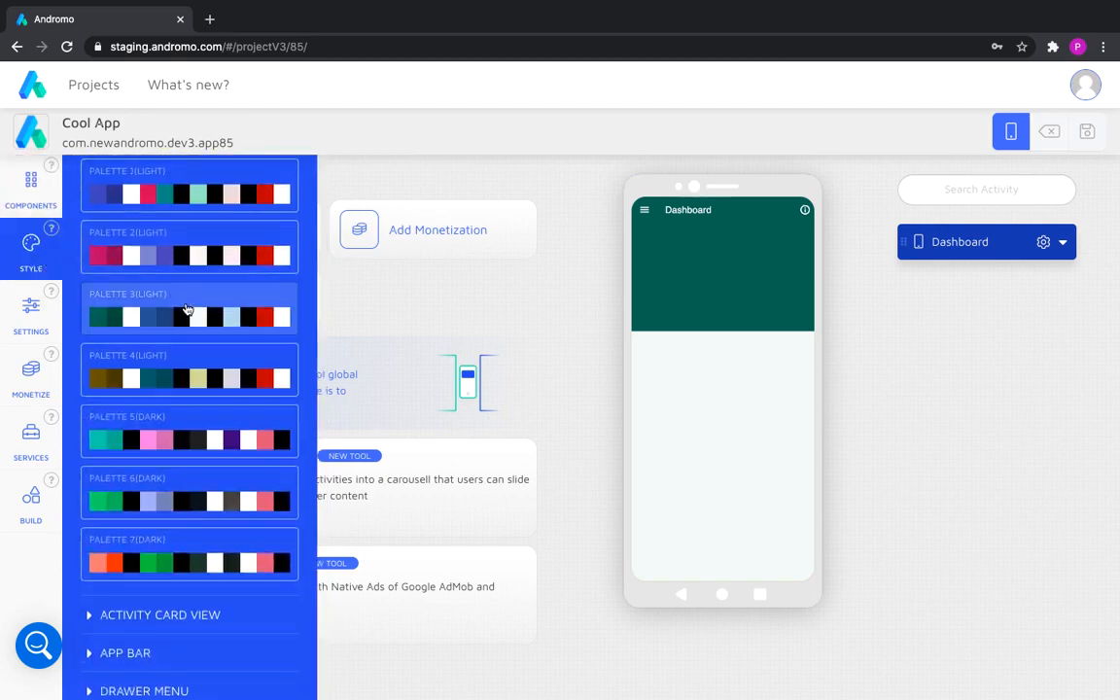
pyautogui.scroll(3, 187, 310)
pyautogui.click(291, 177)
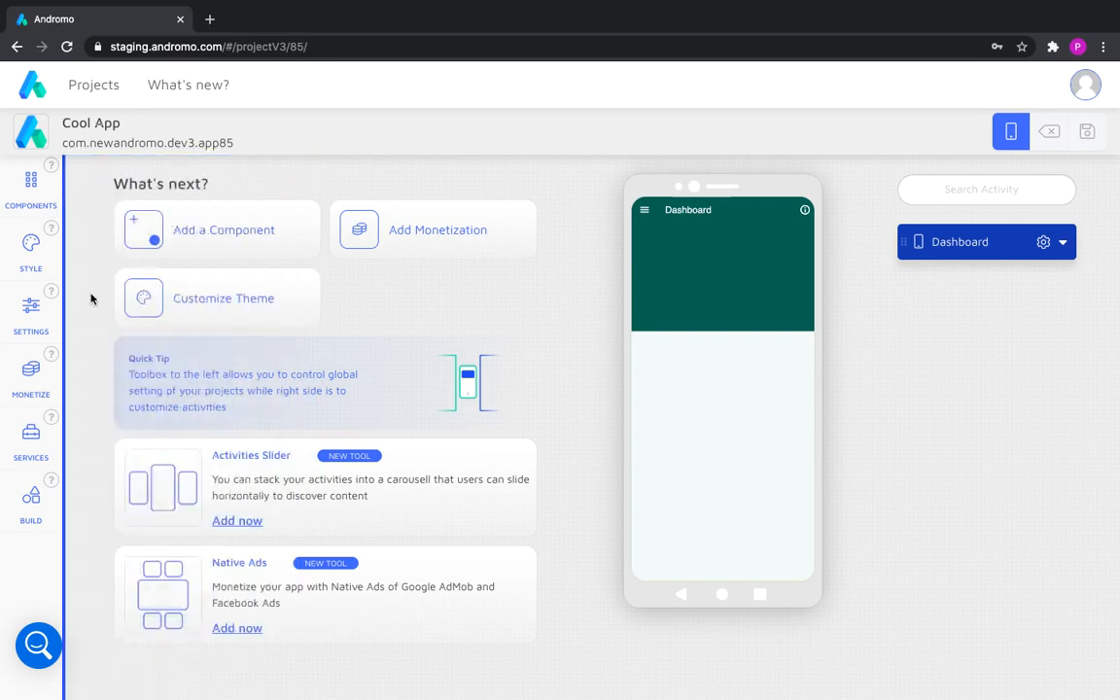
# Review the app's basic settings and its icon upload options.
pyautogui.click(46, 316)
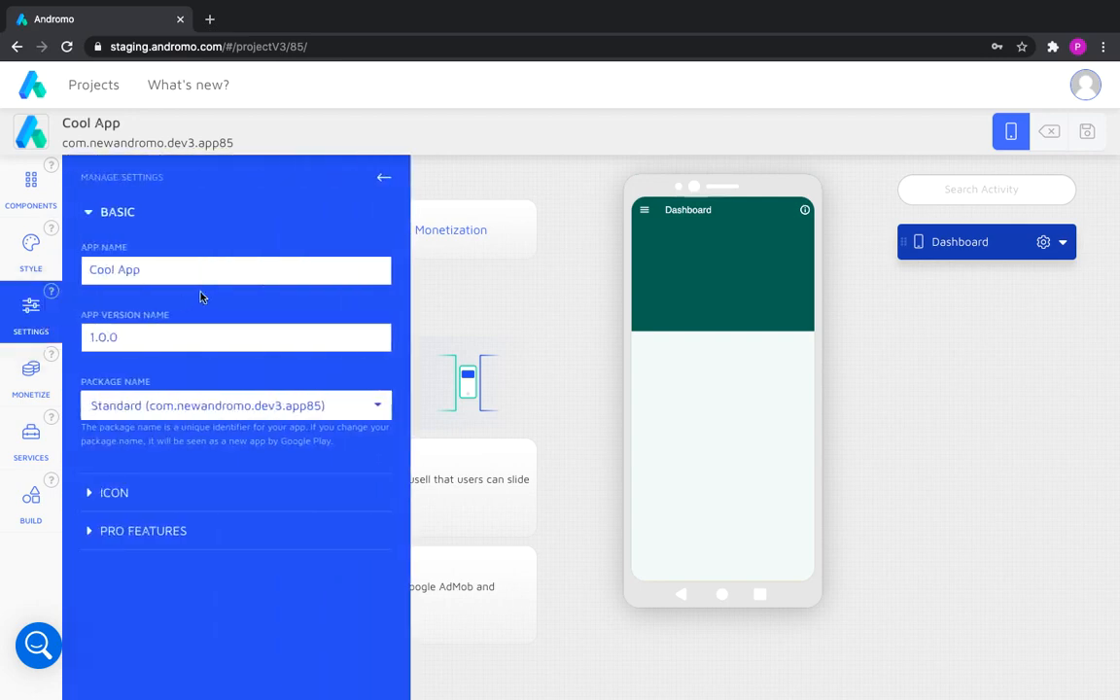
pyautogui.click(88, 209)
pyautogui.click(92, 251)
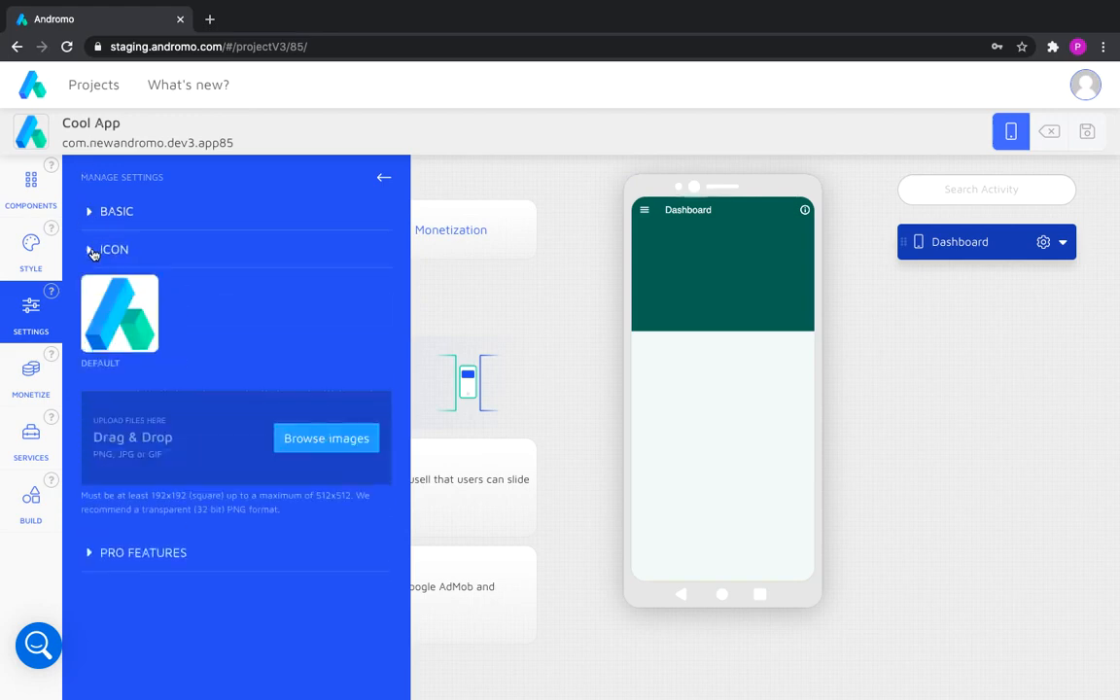
pyautogui.click(92, 251)
# Enable customized text on the About dialog, enter "Hi, its me!" as the text, and preview the About page.
pyautogui.click(89, 291)
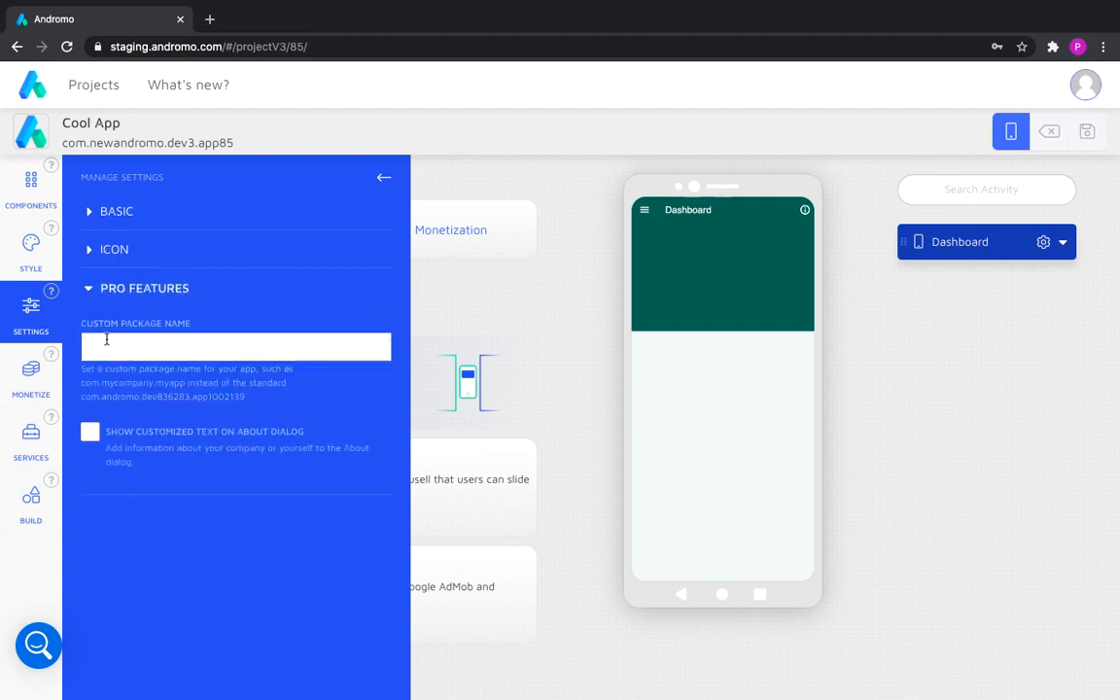
pyautogui.click(95, 434)
pyautogui.click(112, 518)
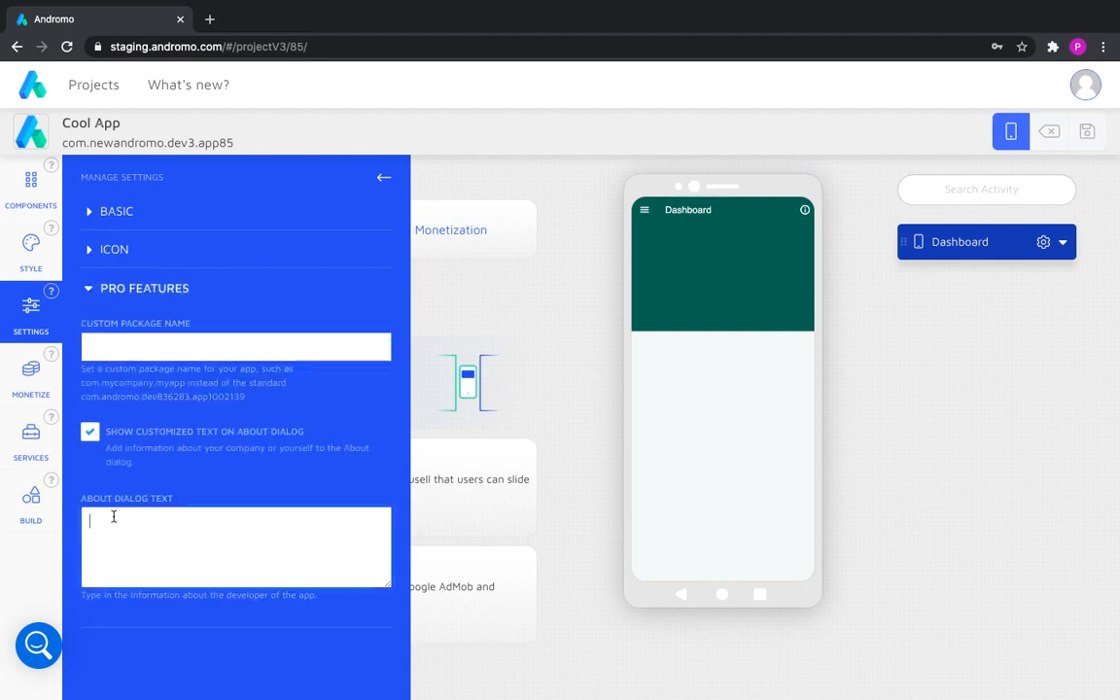
pyautogui.write('Hi, its me!')
pyautogui.click(805, 210)
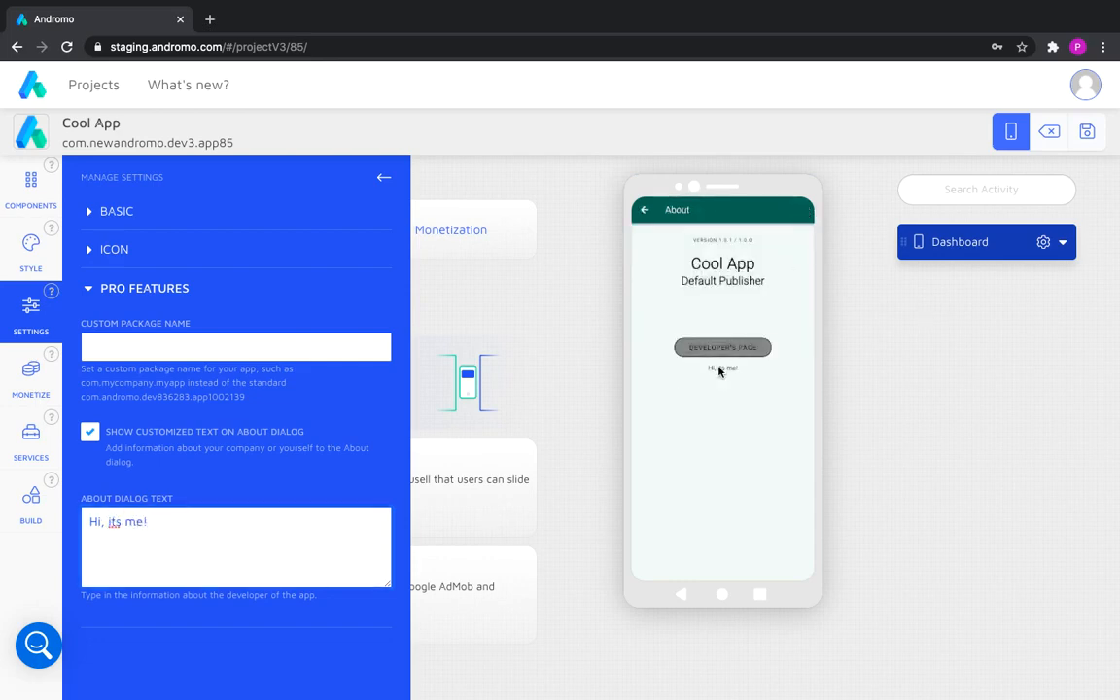
# Clear the About dialog text and collapse the Pro Features settings.
pyautogui.click(194, 525)
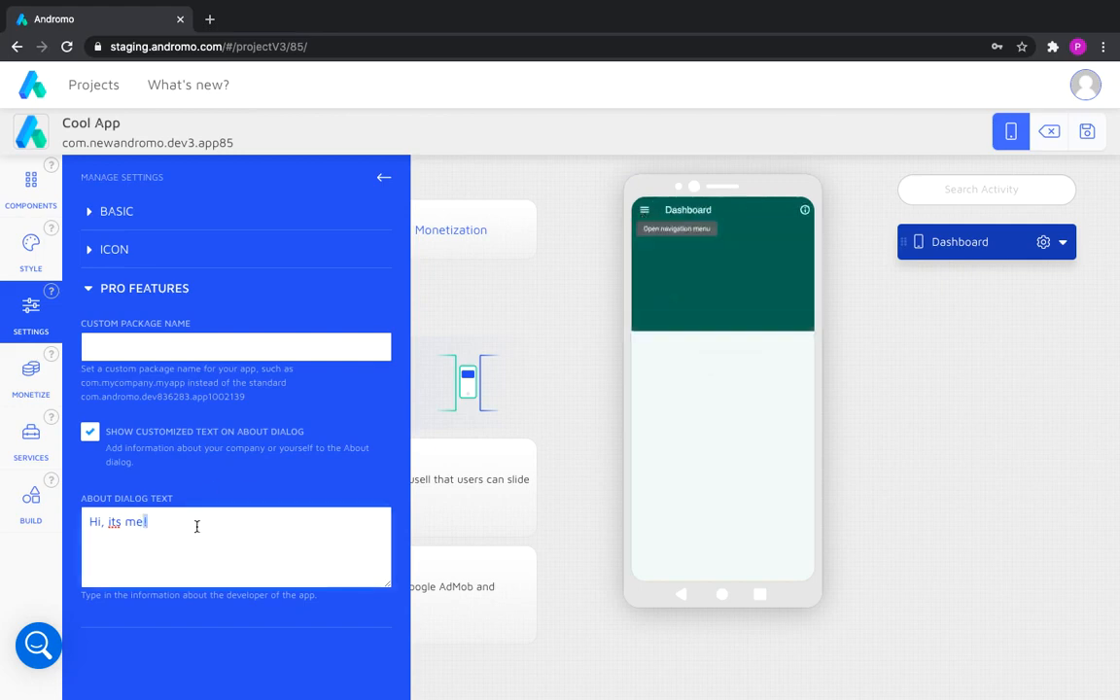
pyautogui.hotkey('ctrl', 'a')
pyautogui.press('BackSpace')
pyautogui.click(89, 289)
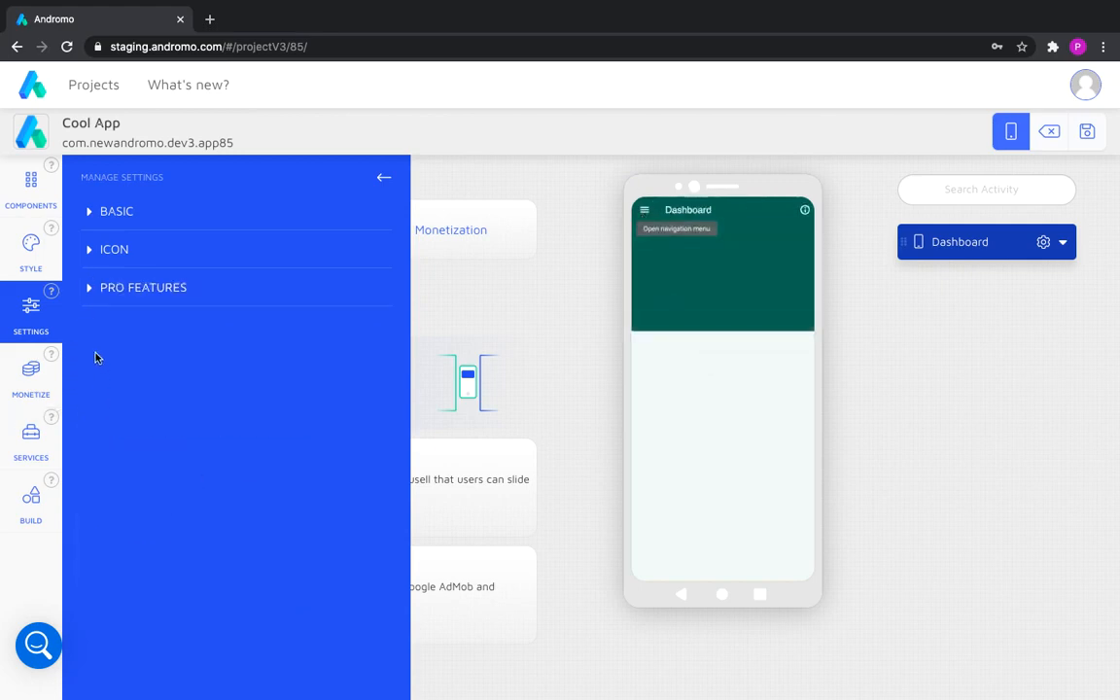
# Review the interstitial ad timing and splash screen options for monetizing the app.
pyautogui.click(32, 375)
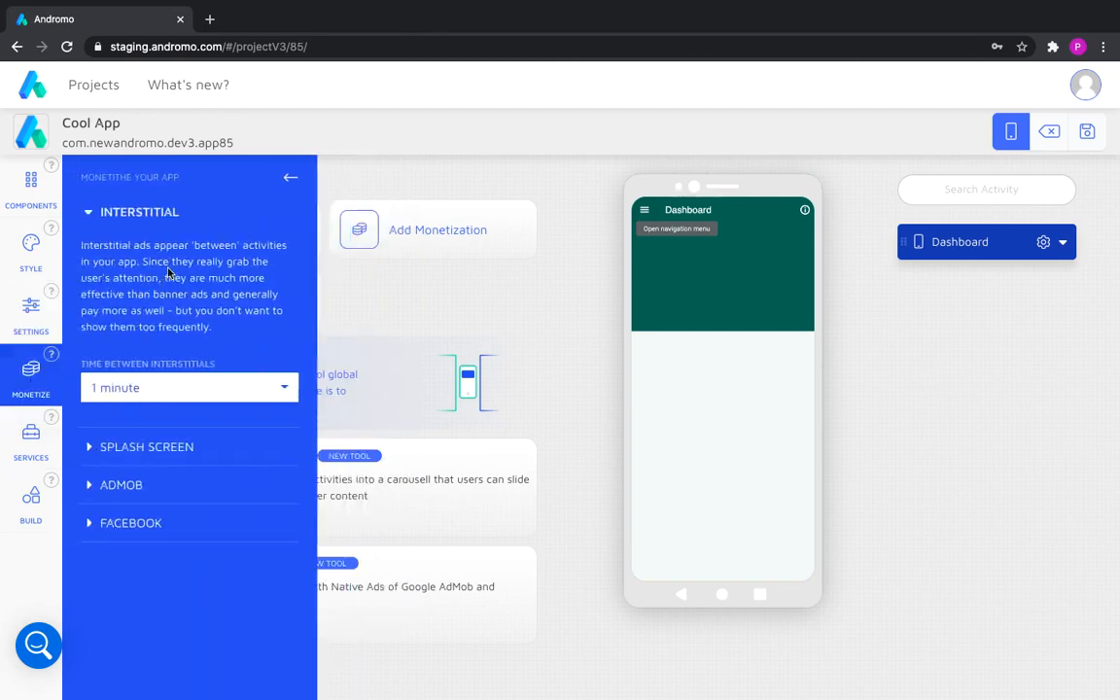
pyautogui.click(92, 212)
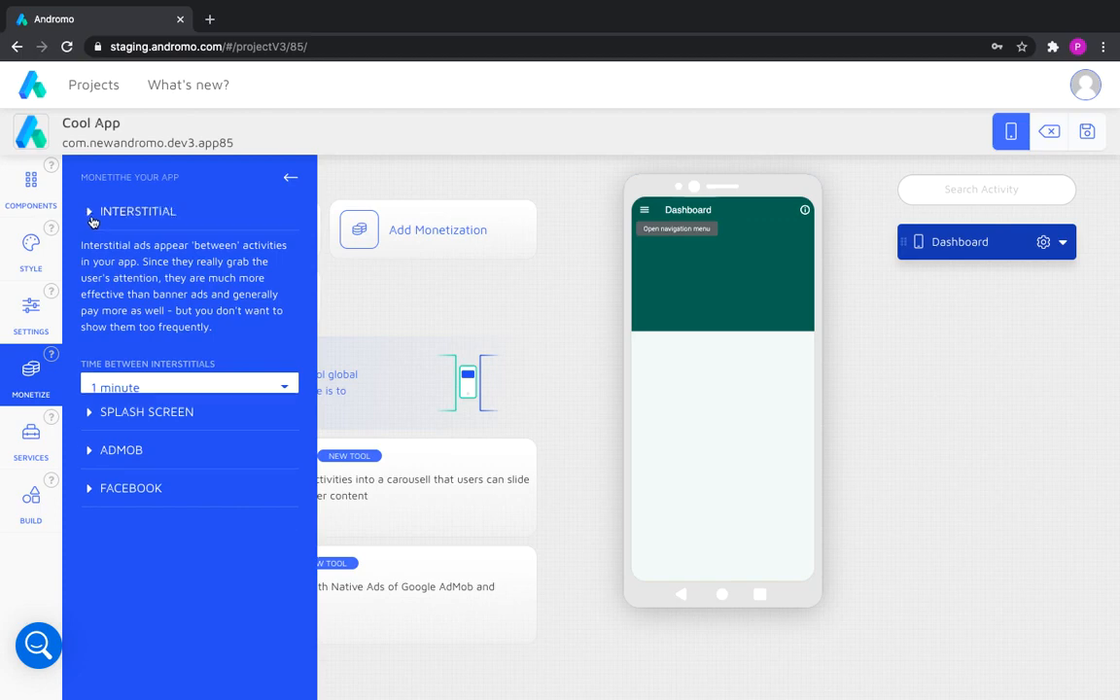
pyautogui.click(88, 249)
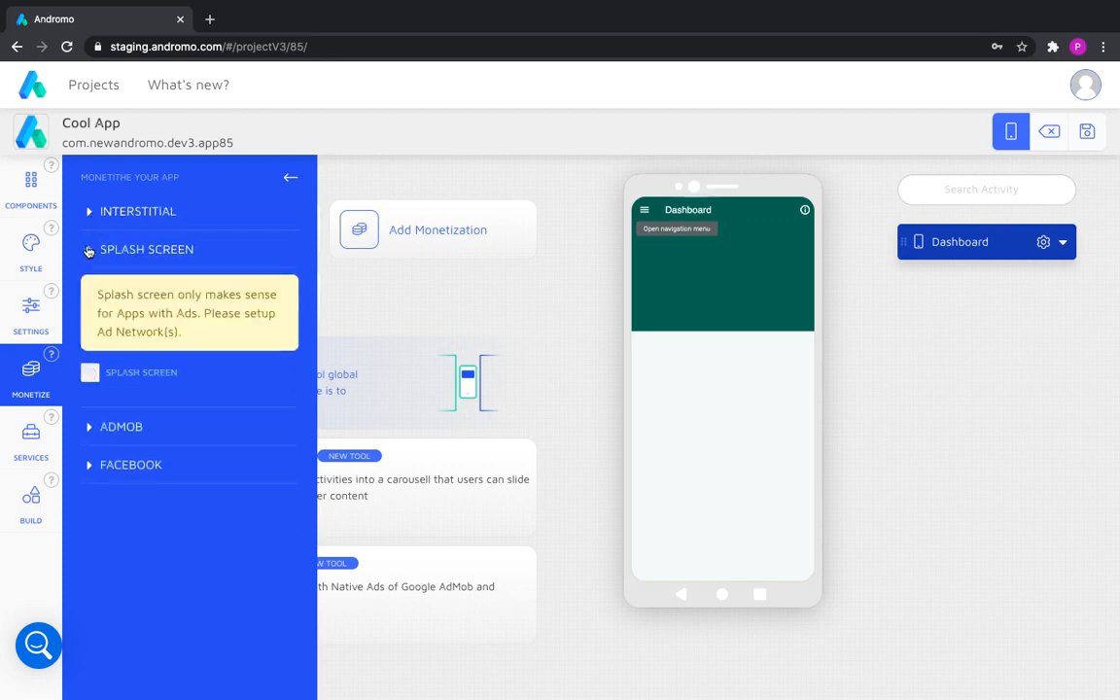
pyautogui.click(90, 248)
# Try enabling AdMob banner ads to inspect the ad unit ID field, and disable them again.
pyautogui.click(89, 288)
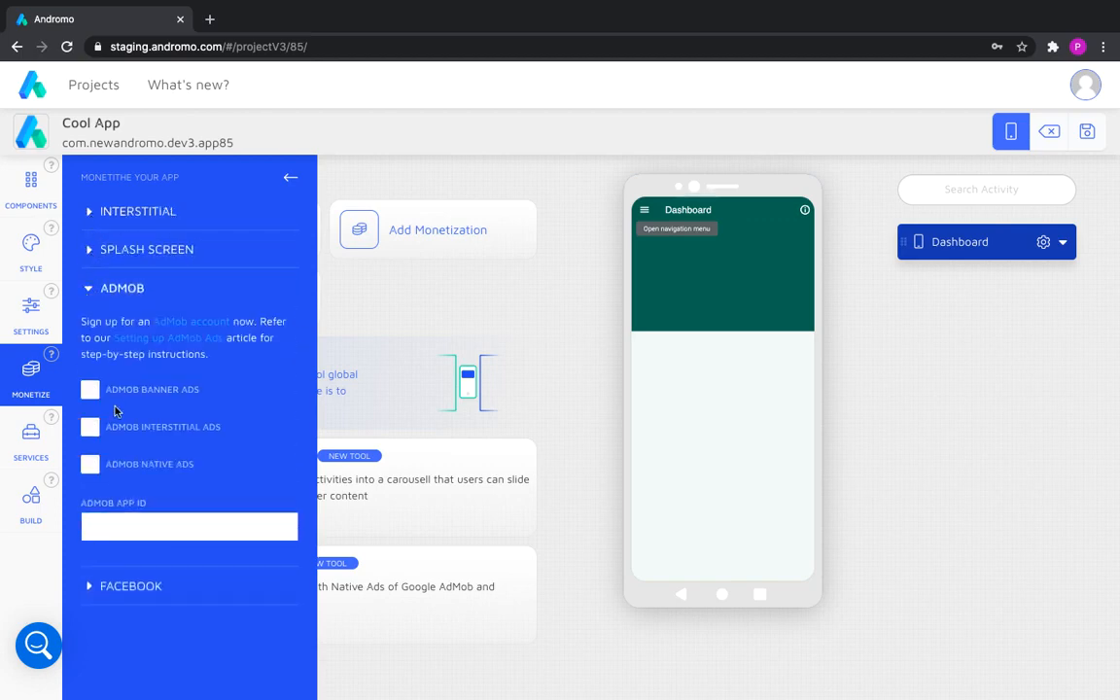
pyautogui.click(90, 391)
pyautogui.click(109, 455)
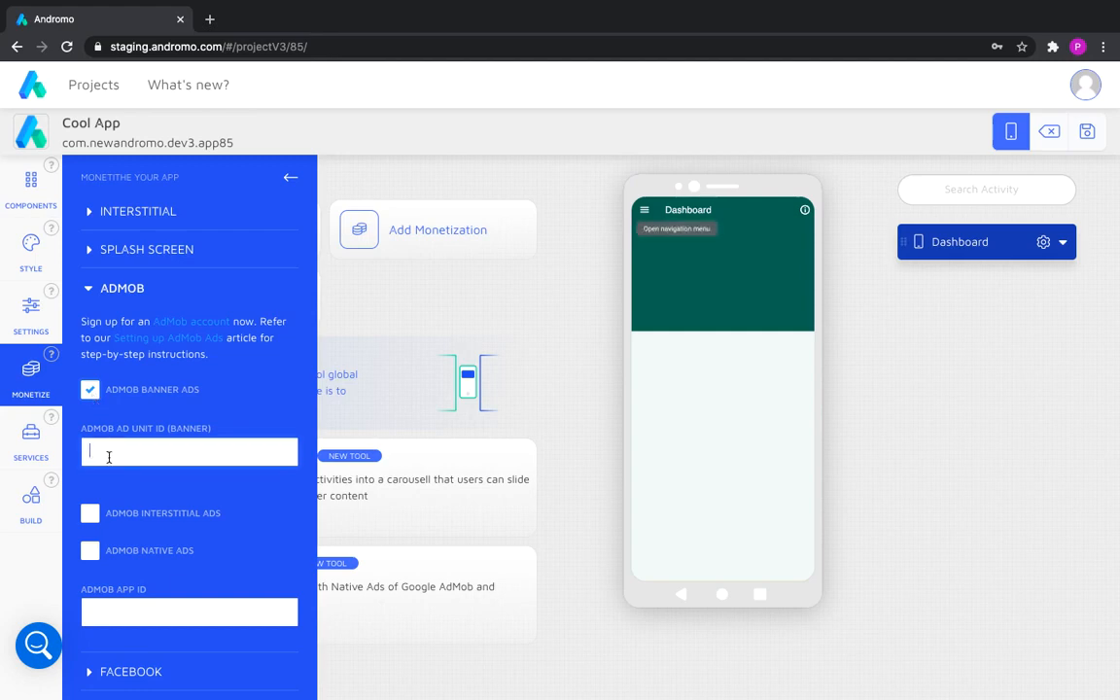
pyautogui.click(89, 389)
pyautogui.click(88, 288)
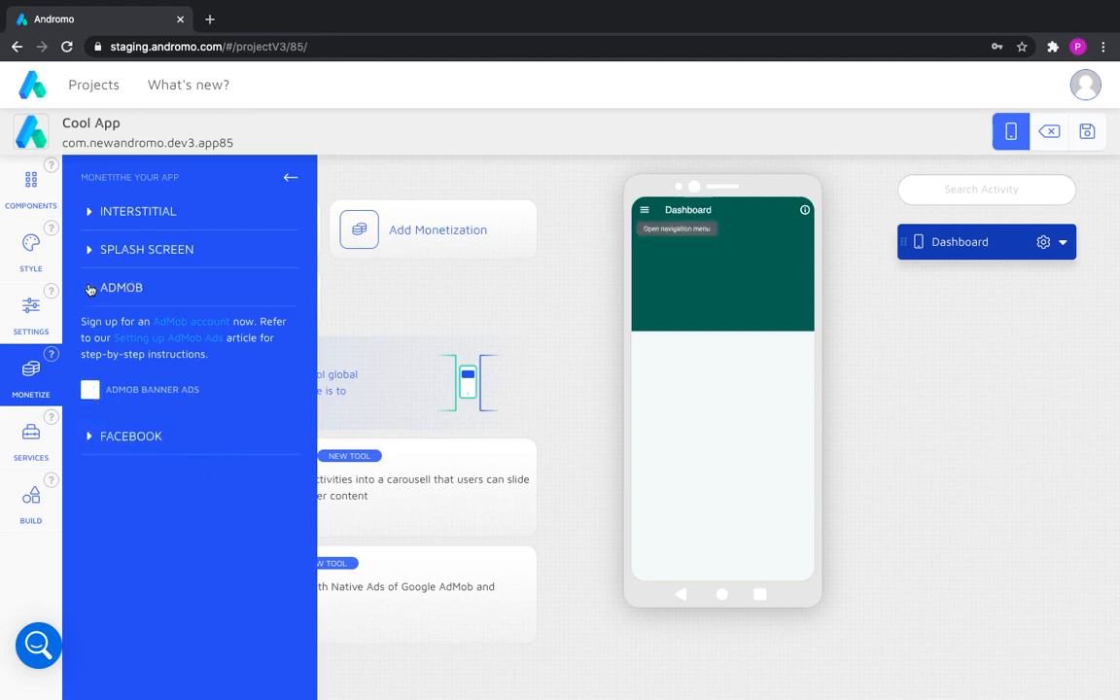
# Review the Facebook ad options for monetization and close the monetization settings.
pyautogui.click(88, 328)
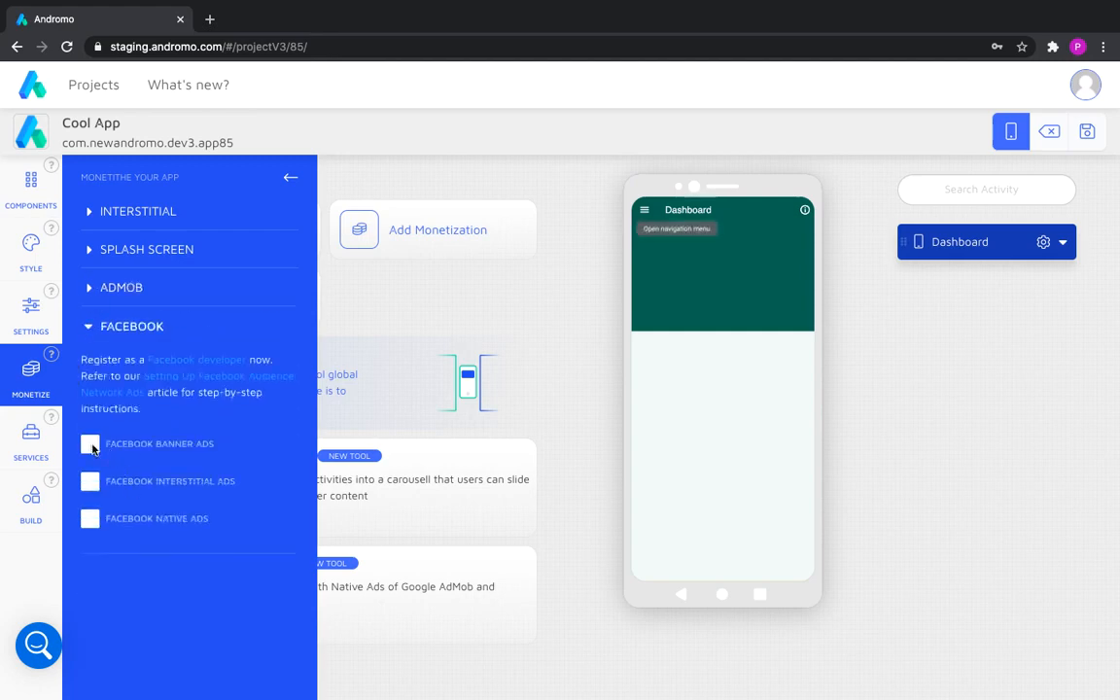
pyautogui.click(89, 326)
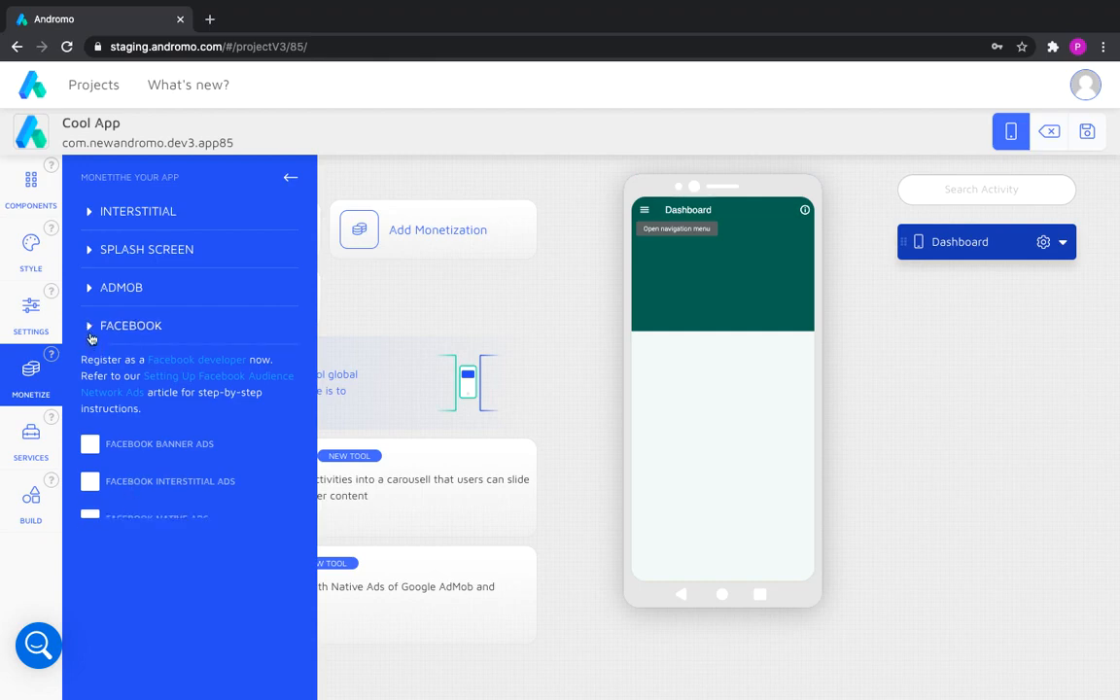
pyautogui.click(288, 179)
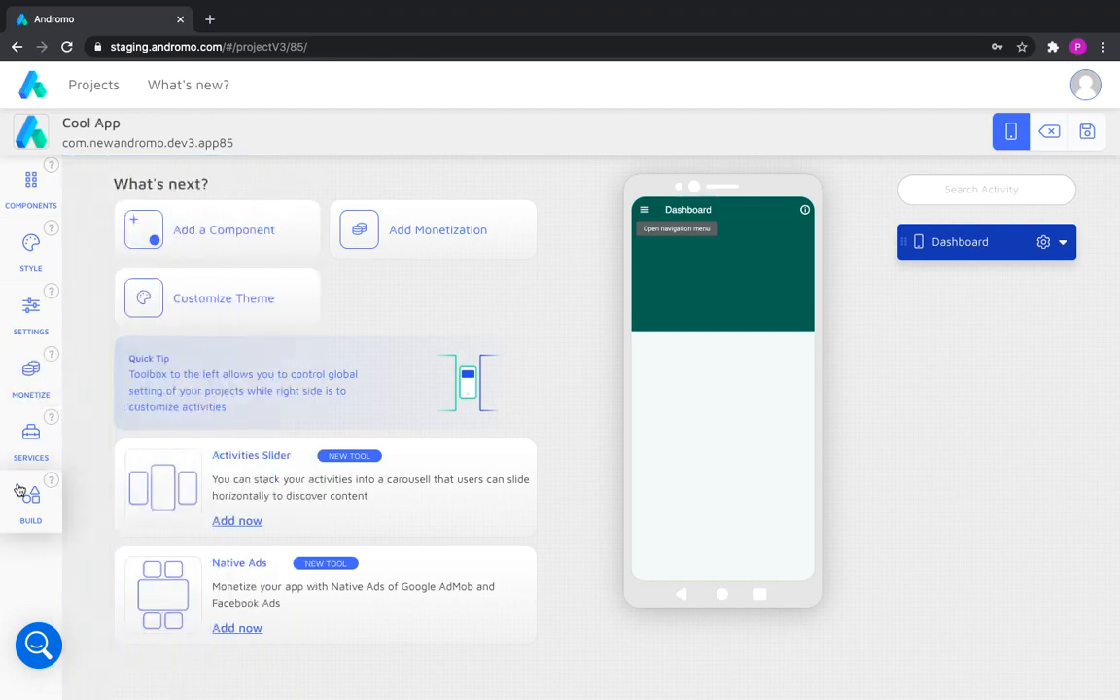
# Examine the Firebase Analytics service with its configuration file upload, leaving it disabled, and view the app build options.
pyautogui.click(27, 436)
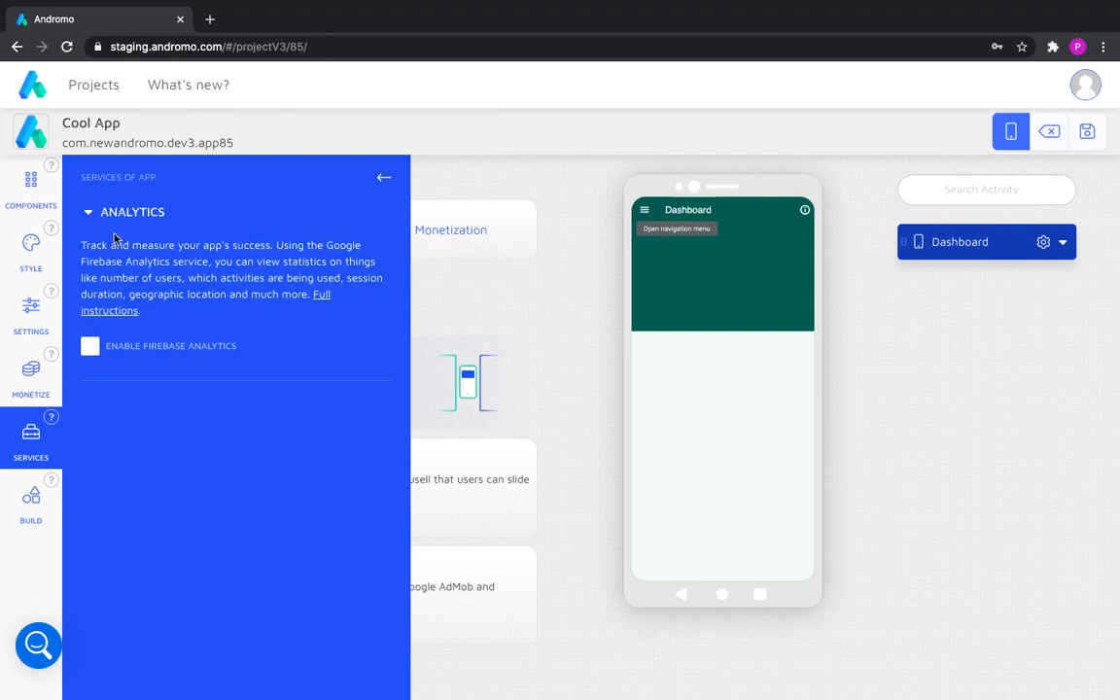
pyautogui.click(87, 347)
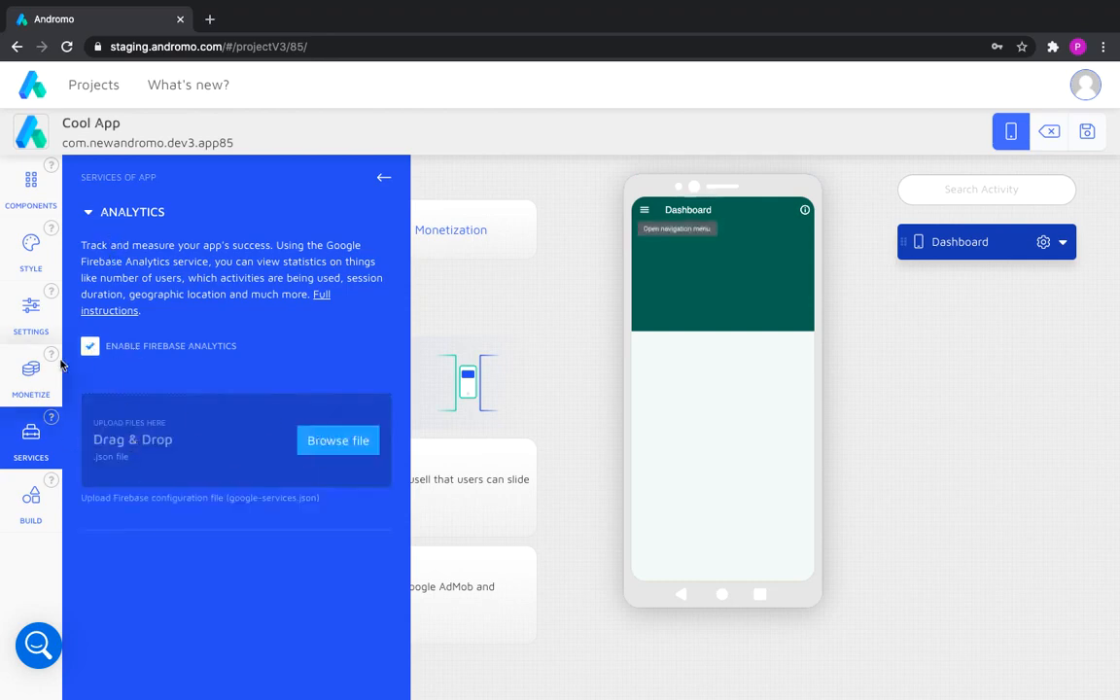
pyautogui.click(87, 350)
pyautogui.click(383, 178)
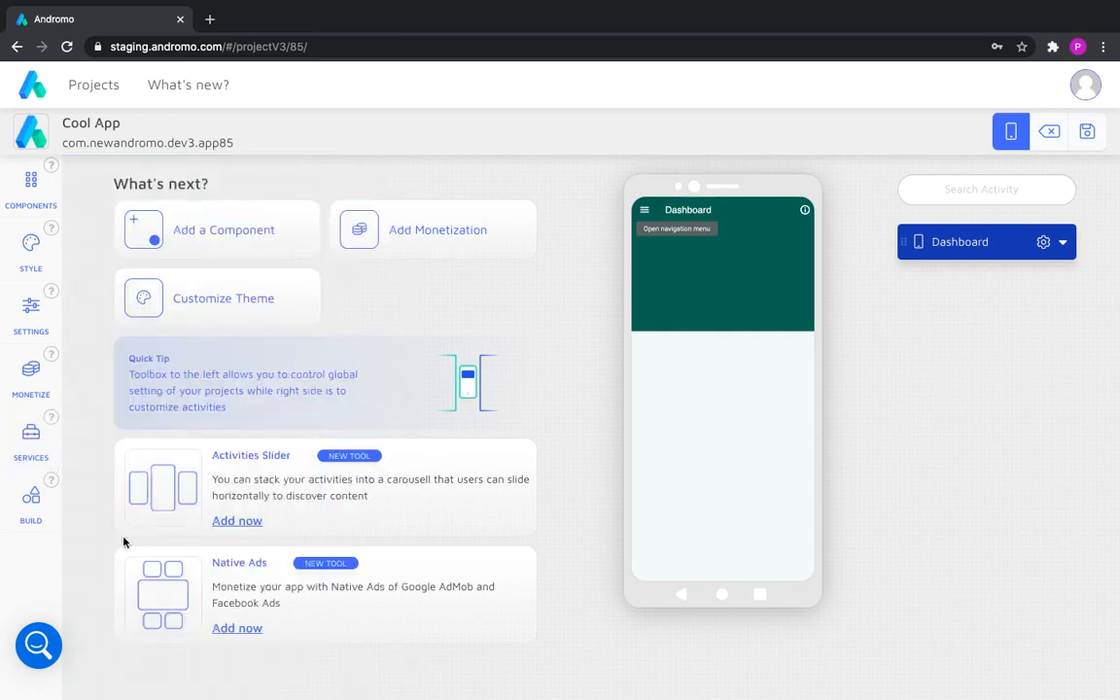
pyautogui.click(50, 518)
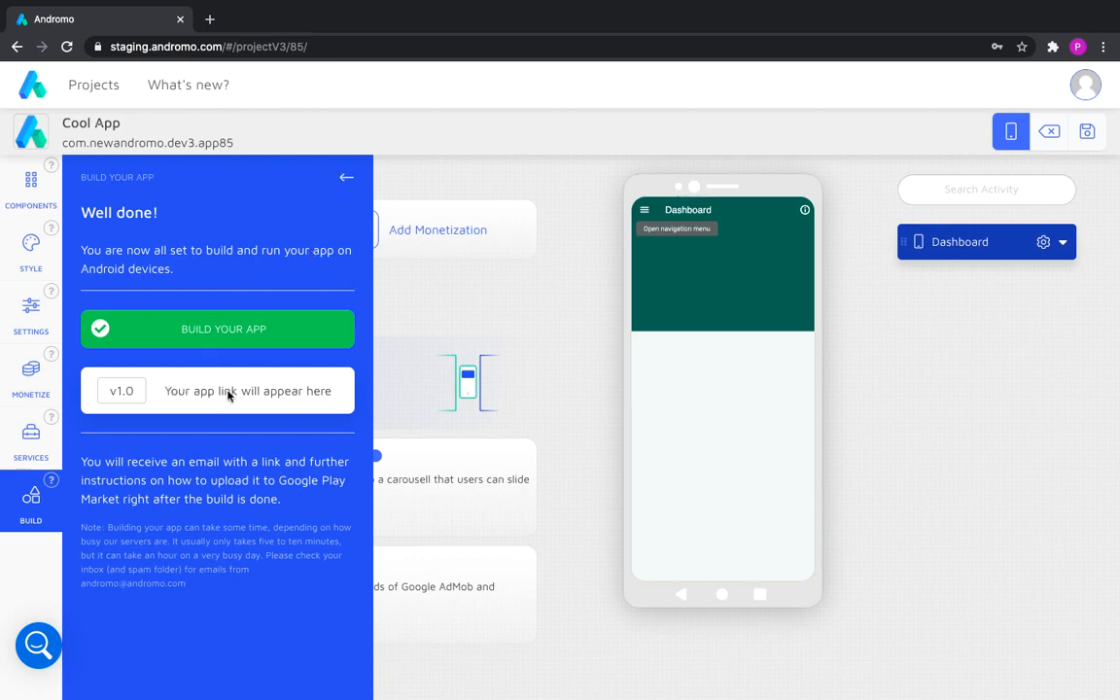
pyautogui.click(345, 182)
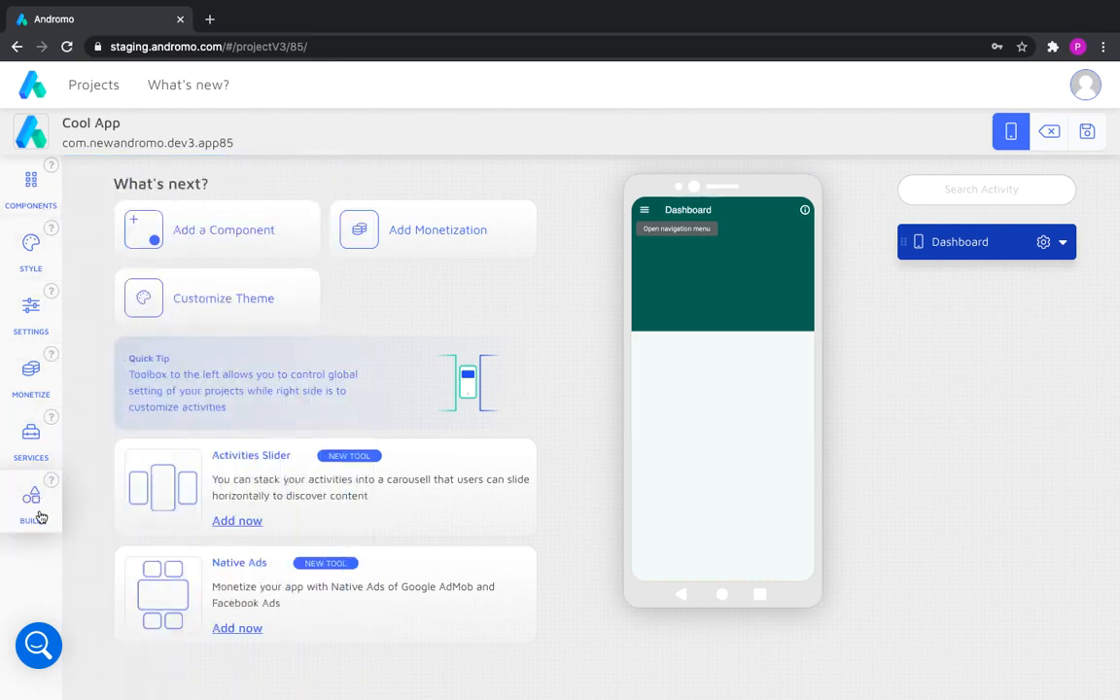
# Try several color palettes in the style options and apply Palette 1 (Light) to the app.
pyautogui.click(31, 272)
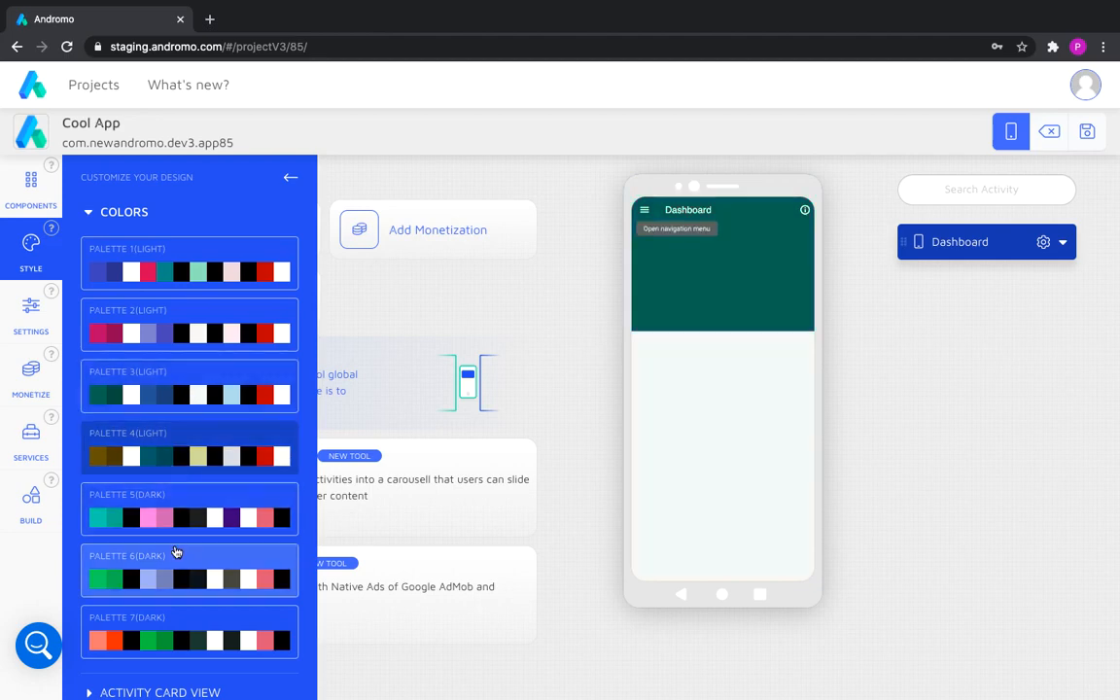
pyautogui.click(180, 447)
pyautogui.click(172, 574)
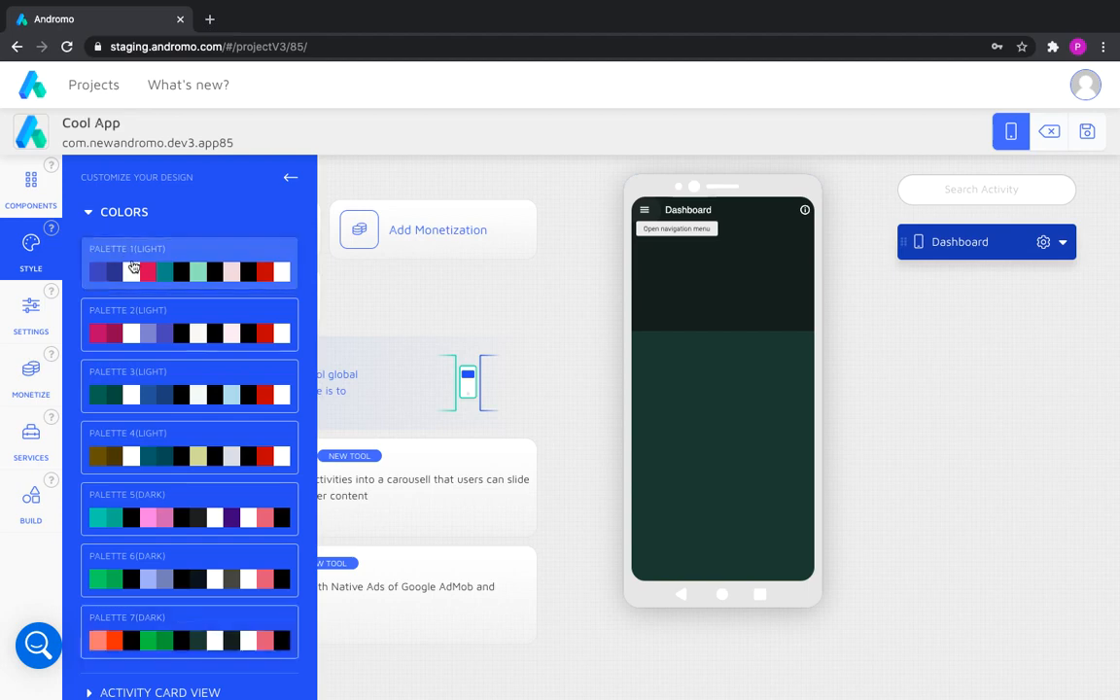
pyautogui.click(133, 267)
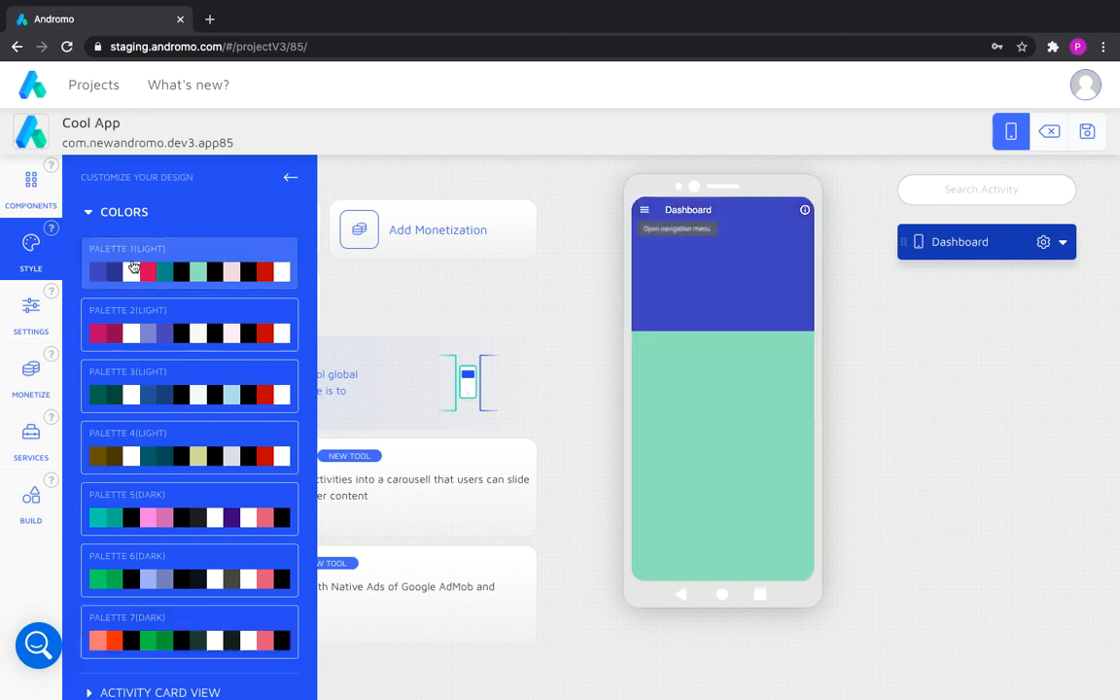
pyautogui.click(94, 211)
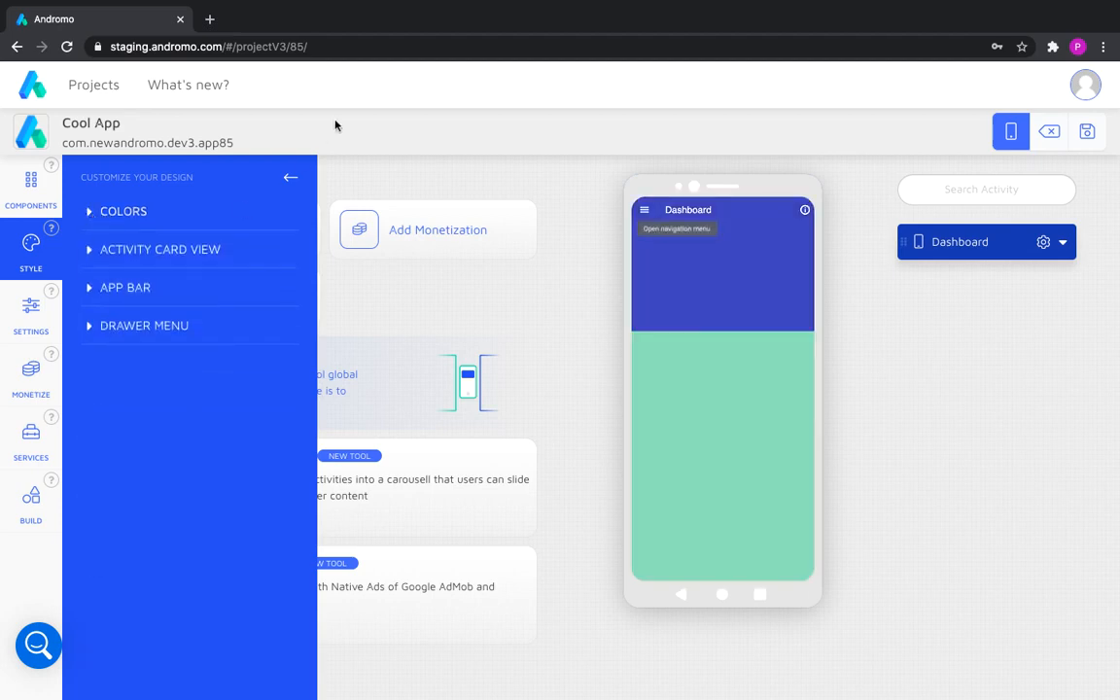
pyautogui.click(290, 180)
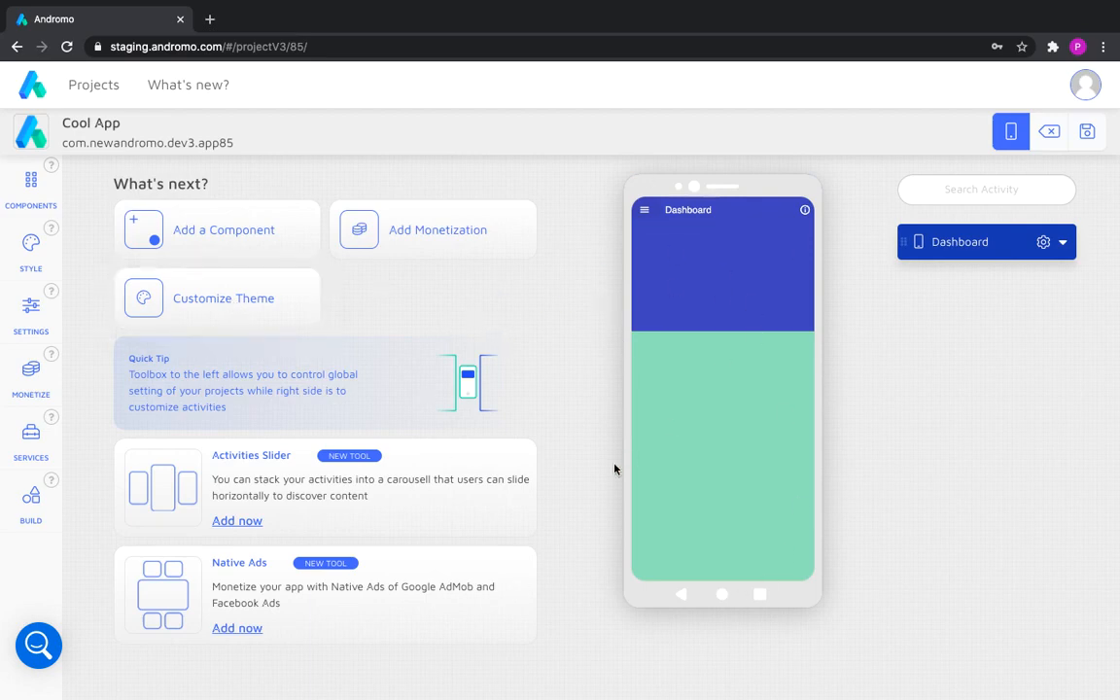
# Preview the app's navigation drawer in the phone emulator and close it.
pyautogui.click(645, 212)
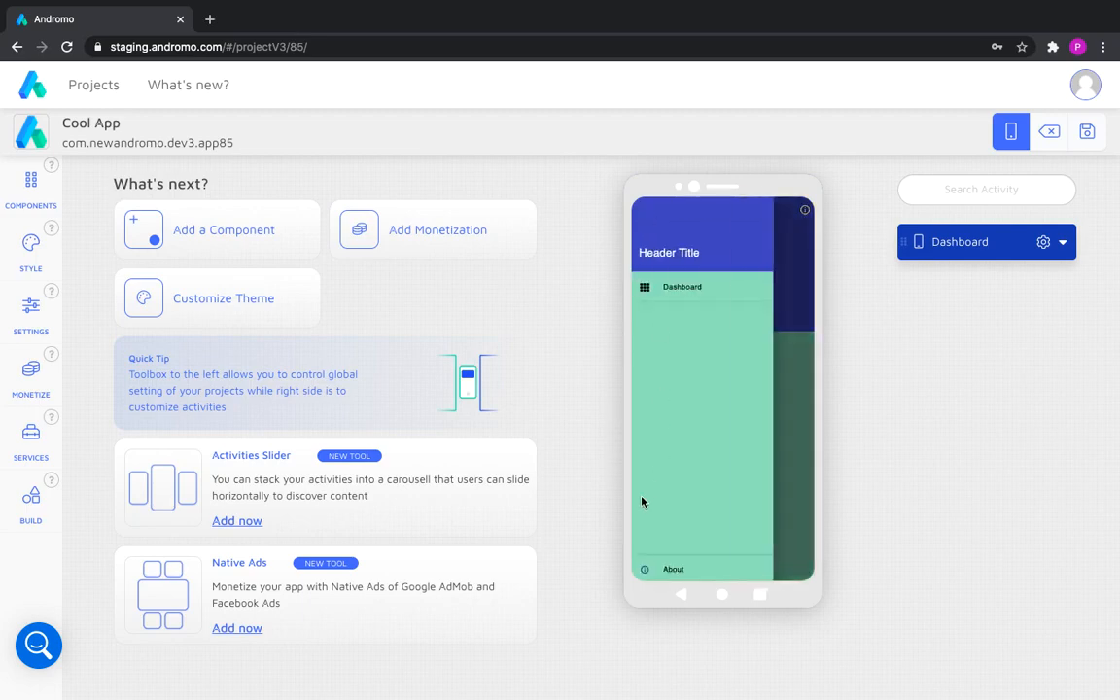
pyautogui.click(781, 388)
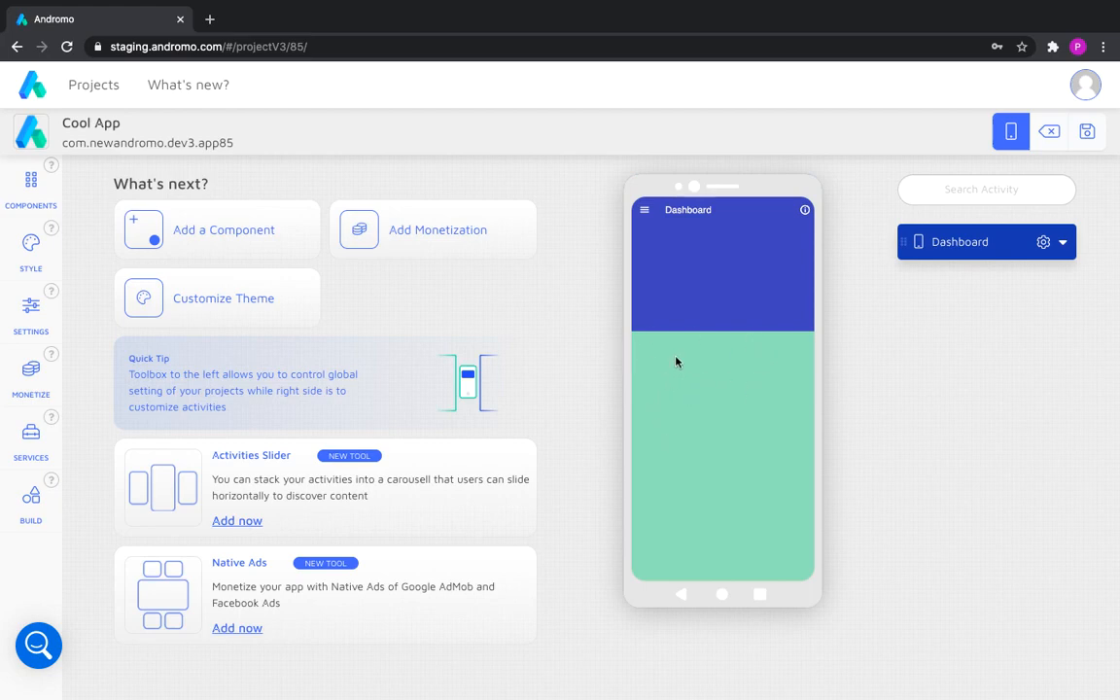
# Turn off the default settings for the app bar in the app's style options.
pyautogui.click(53, 262)
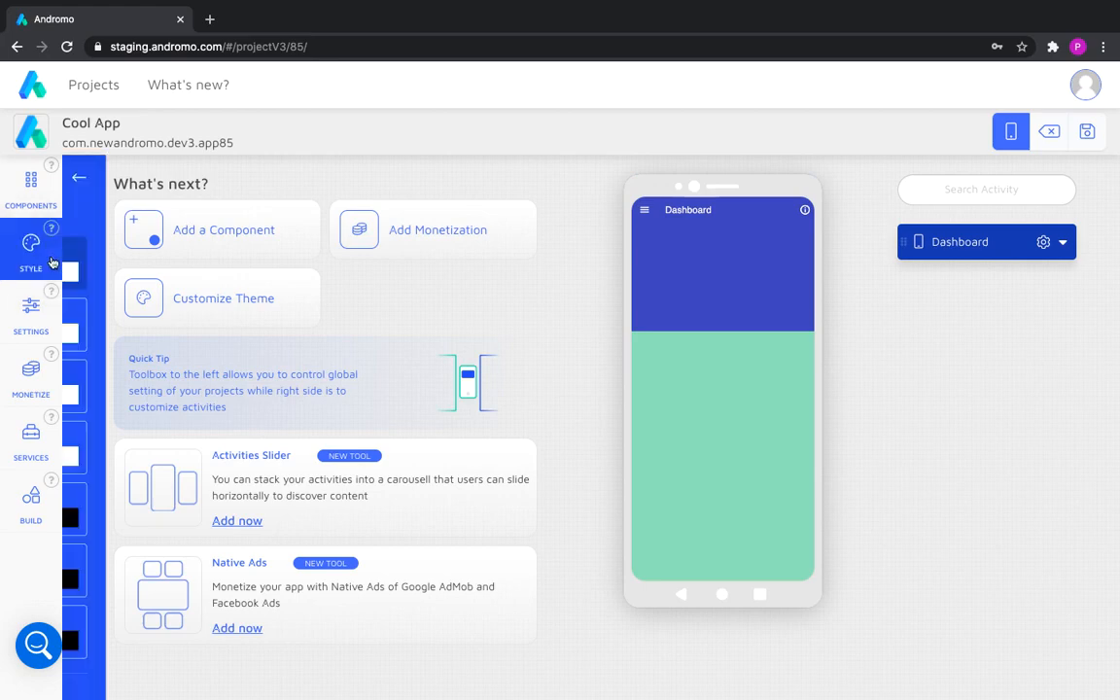
pyautogui.click(88, 211)
pyautogui.click(87, 292)
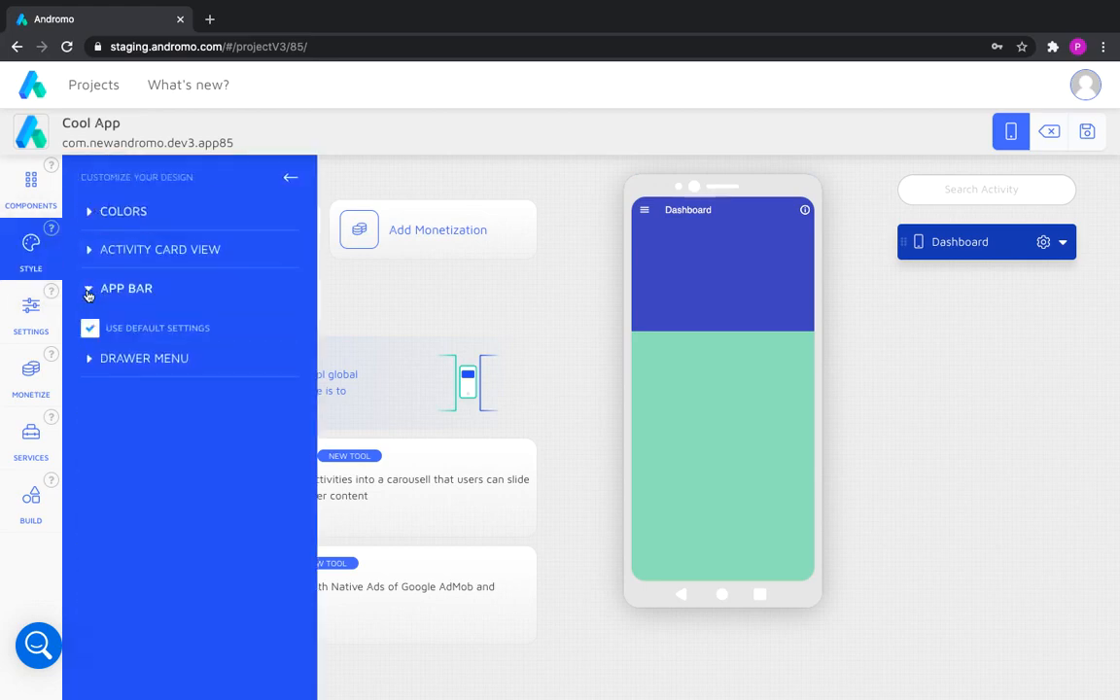
pyautogui.click(89, 328)
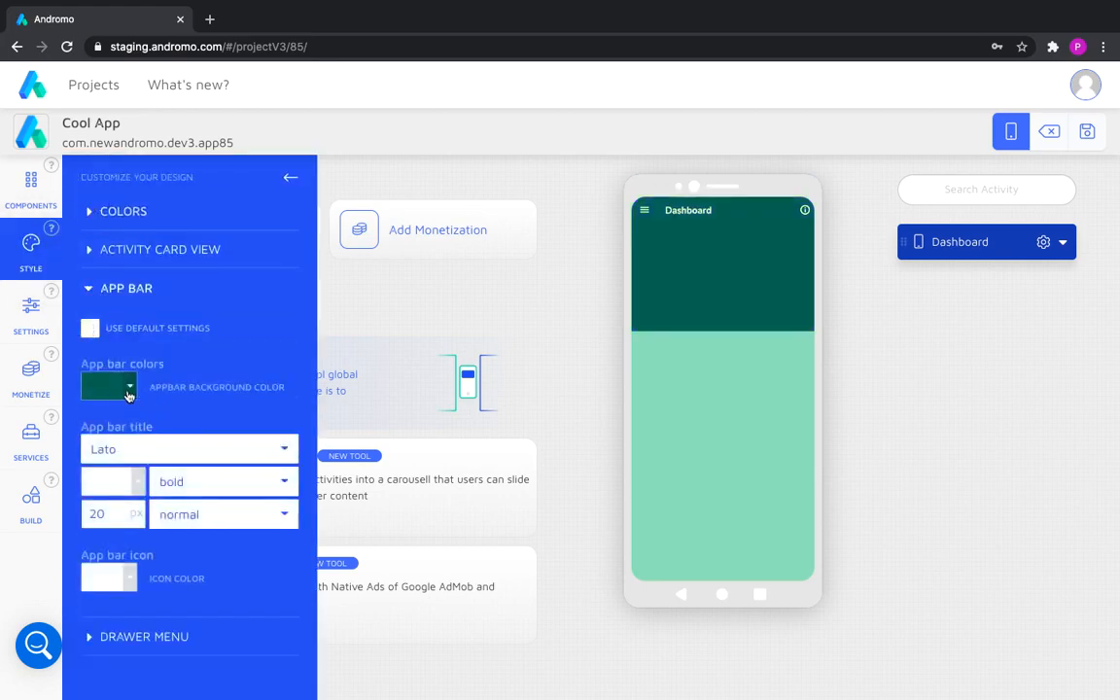
# Change the app bar background color to a medium pink.
pyautogui.click(122, 388)
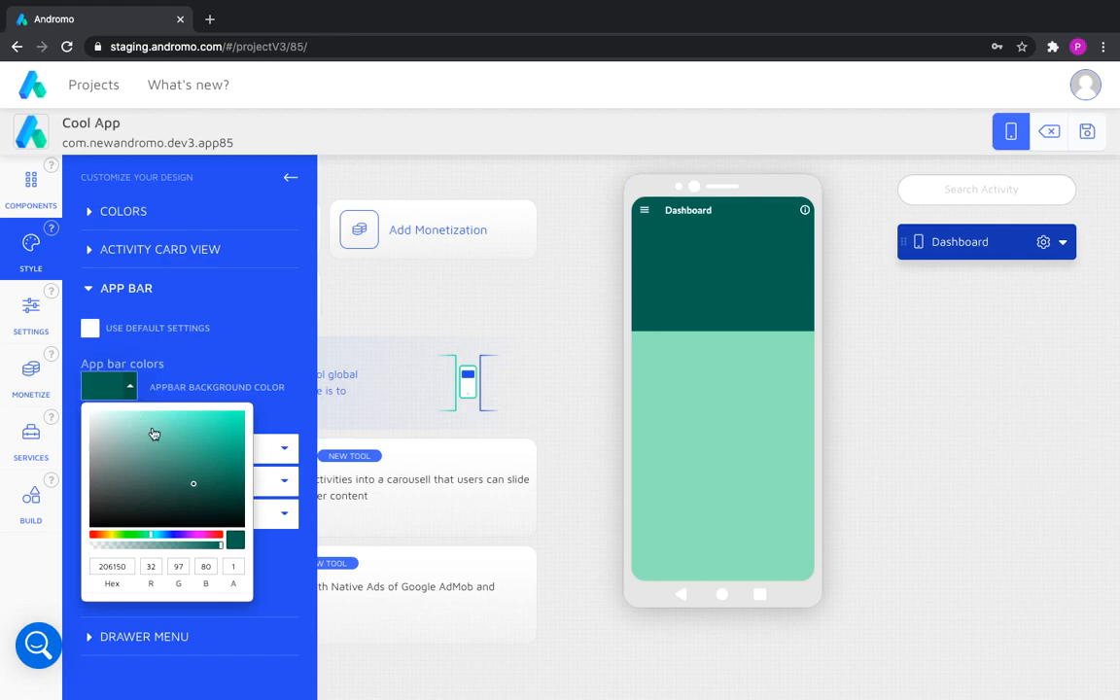
pyautogui.click(107, 393)
pyautogui.click(204, 533)
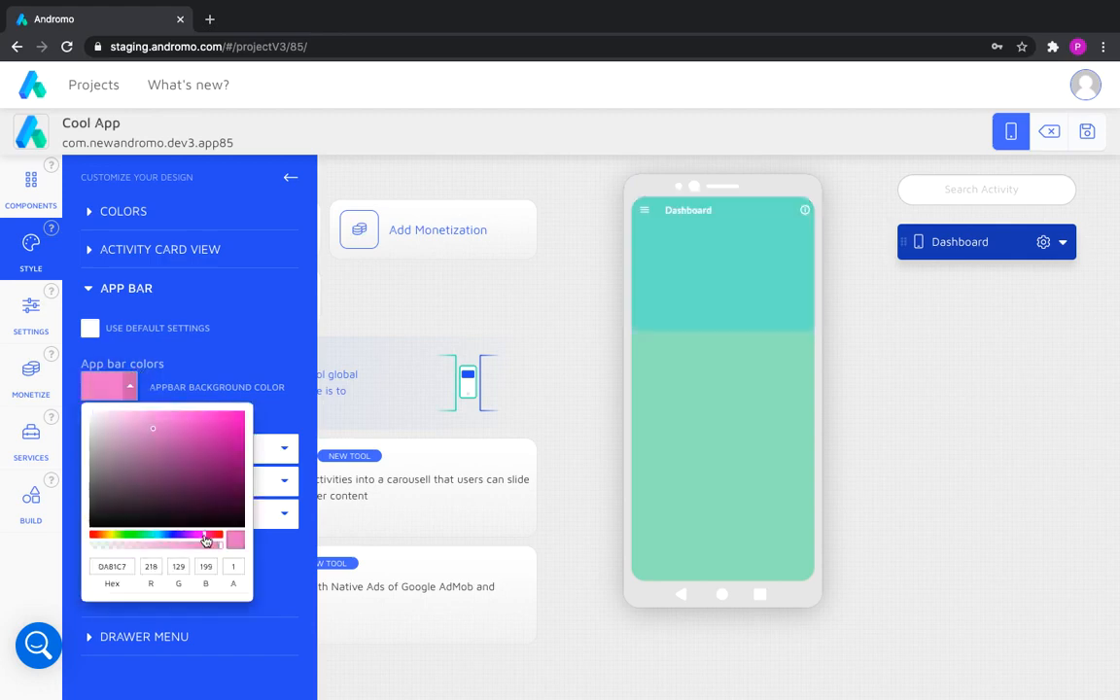
pyautogui.click(164, 446)
pyautogui.click(135, 394)
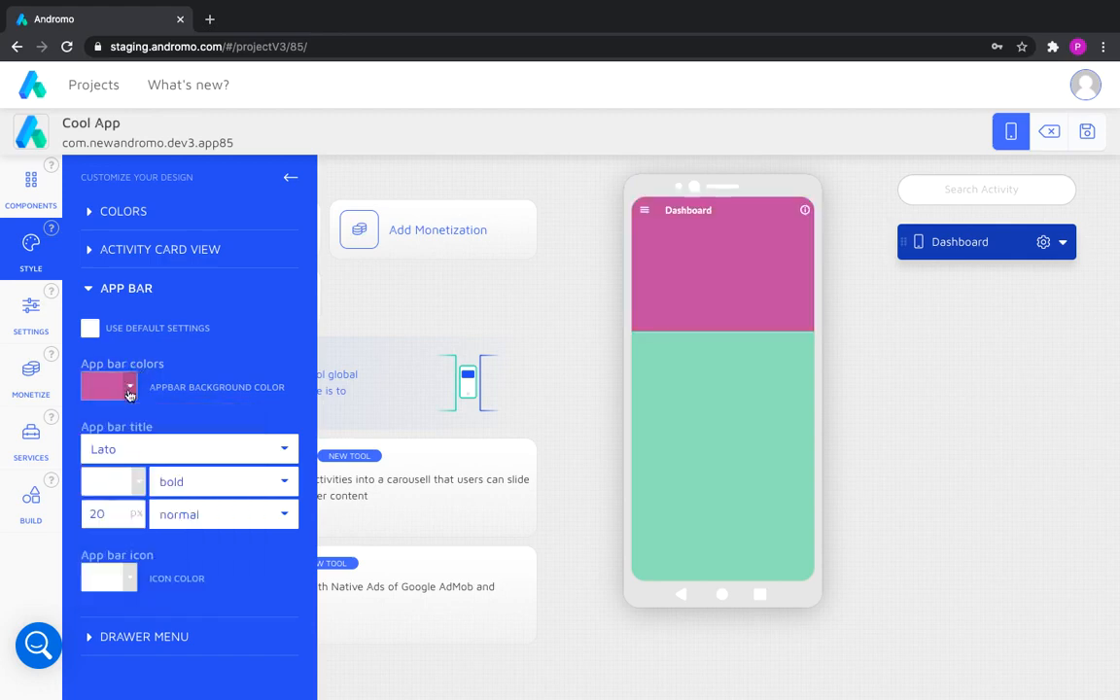
# Make the app bar background color fully transparent and close the style options.
pyautogui.click(133, 396)
pyautogui.click(94, 545)
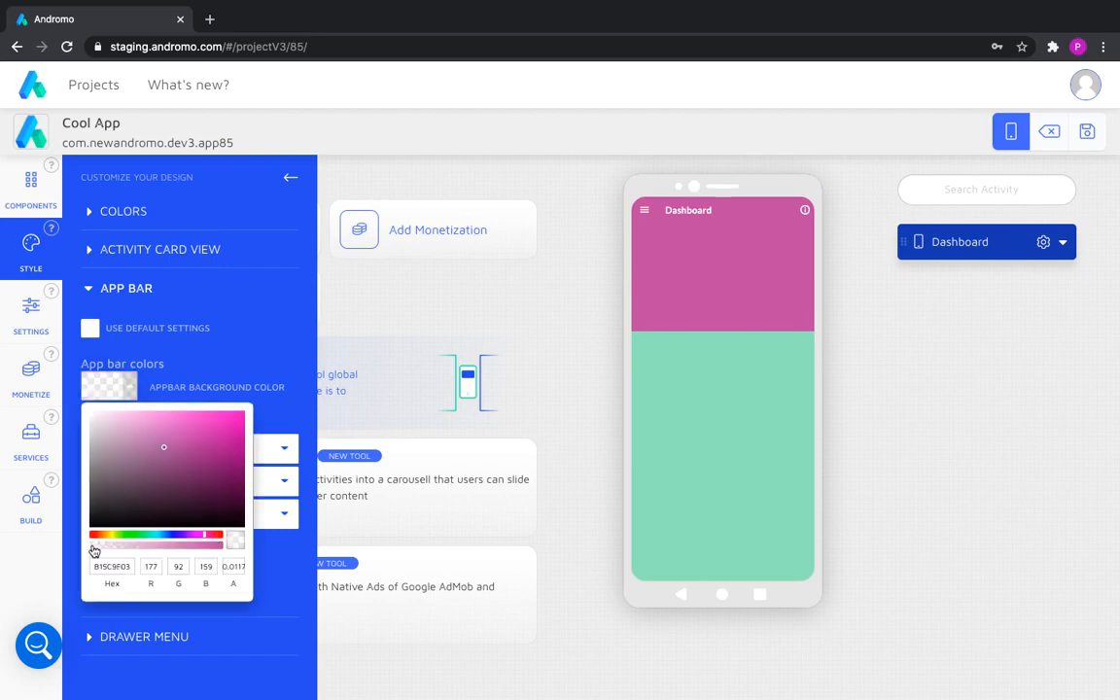
pyautogui.moveTo(95, 550); pyautogui.dragTo(88, 552)
pyautogui.click(285, 400)
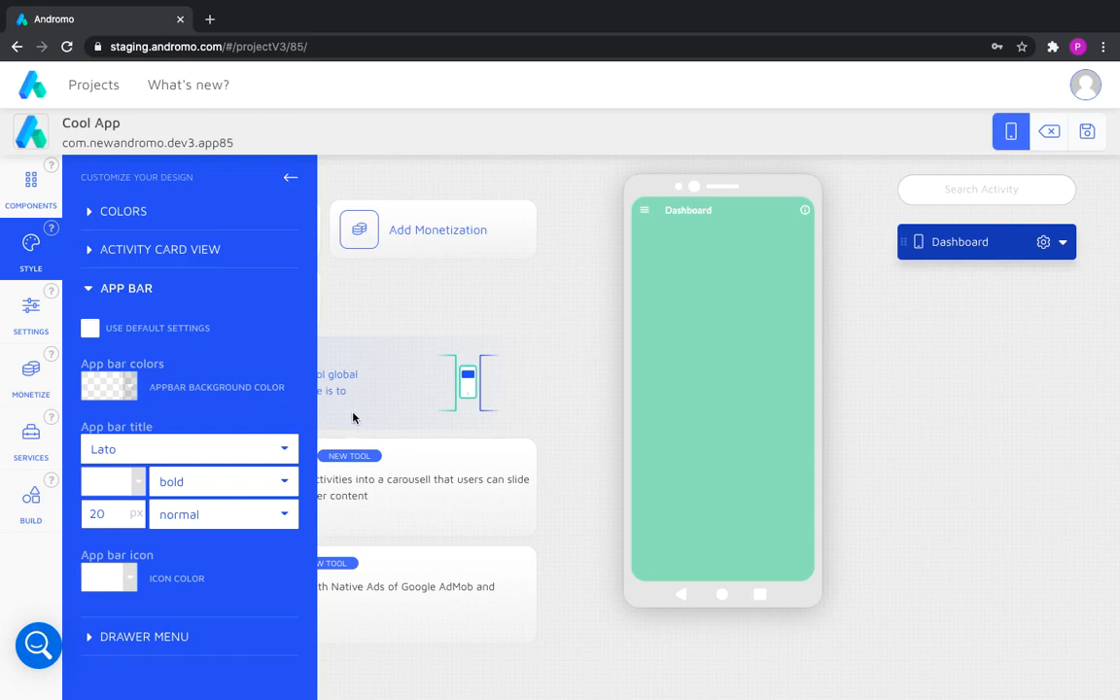
pyautogui.click(290, 182)
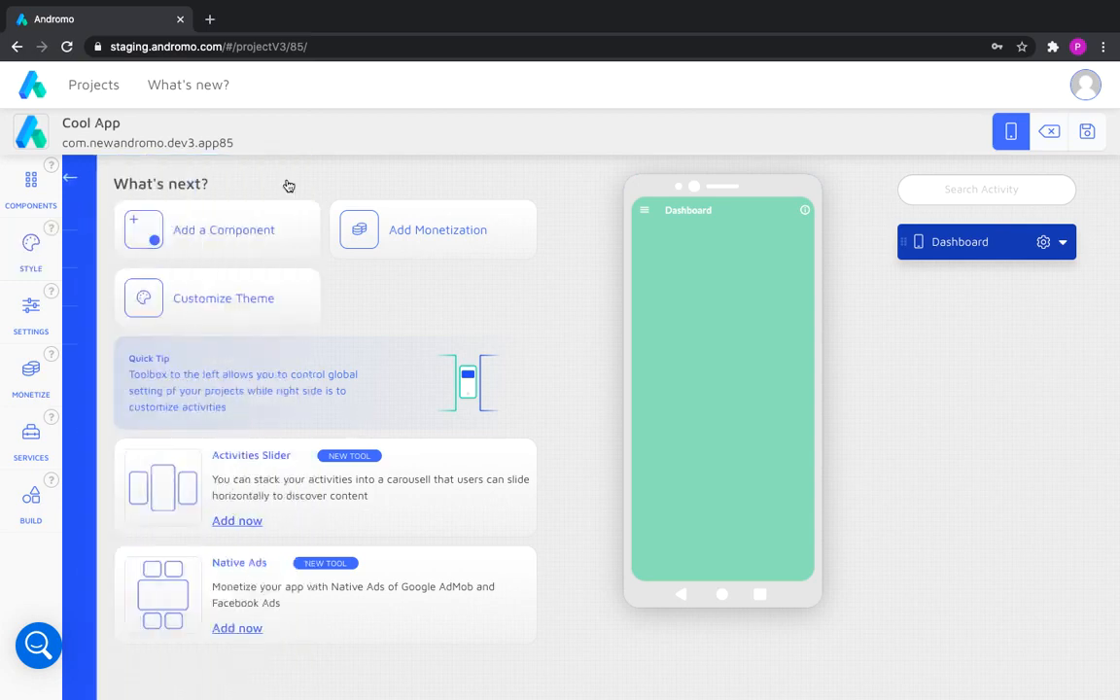
# Browse the Popular and Layout components and add a Carousel Group to the dashboard.
pyautogui.click(139, 236)
pyautogui.click(93, 217)
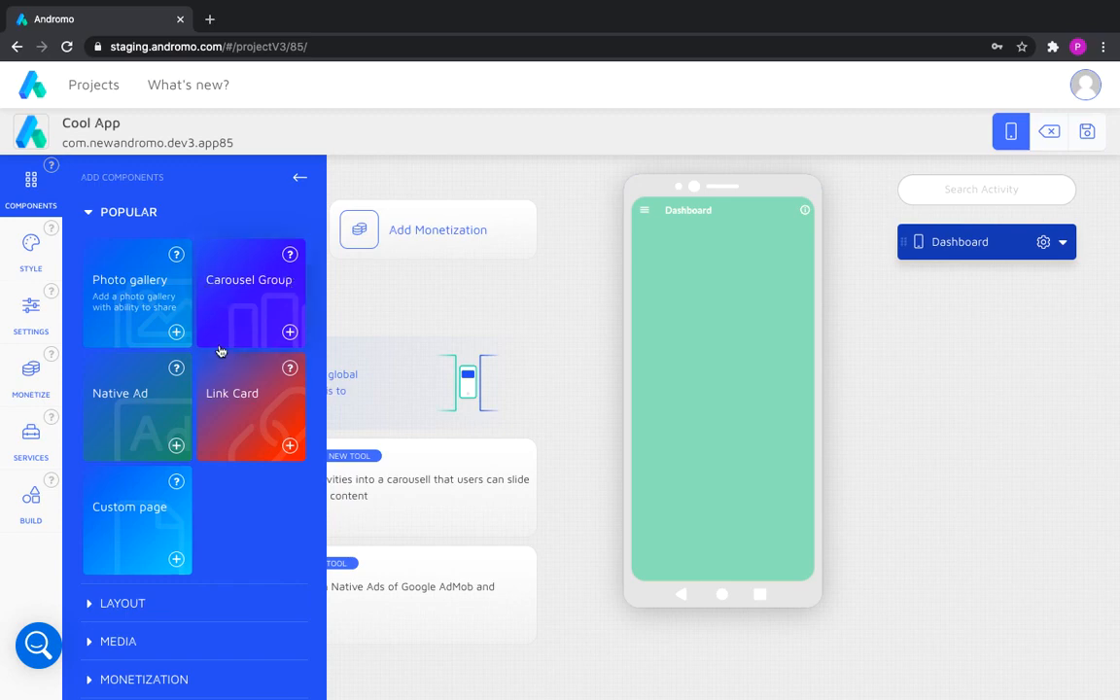
pyautogui.click(88, 211)
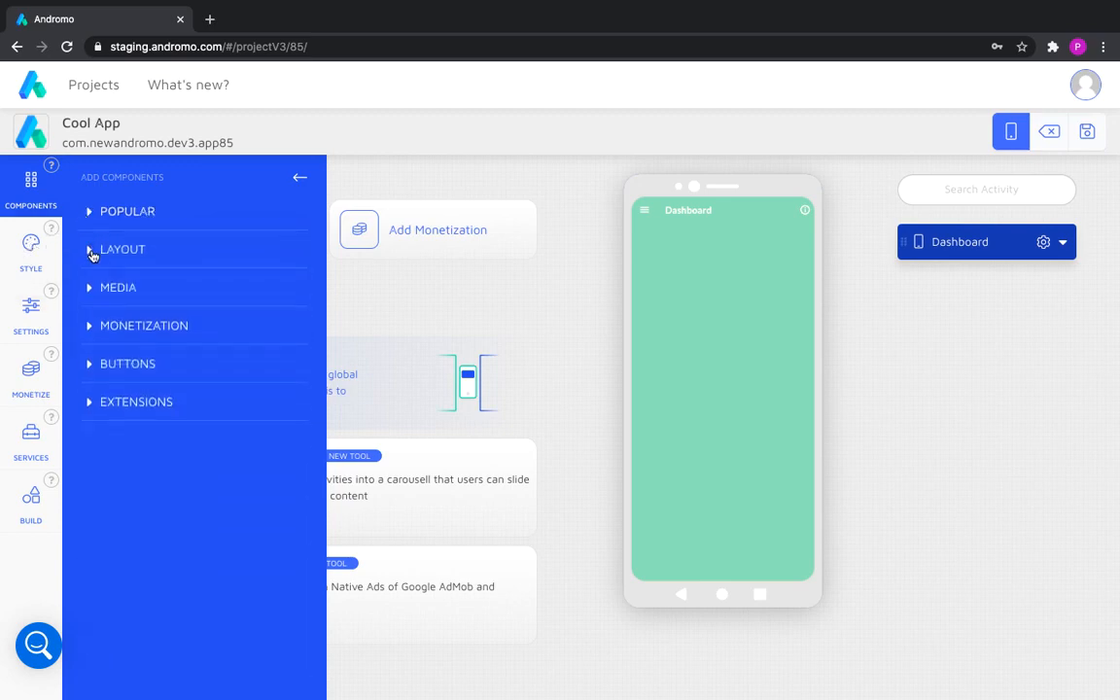
pyautogui.click(90, 251)
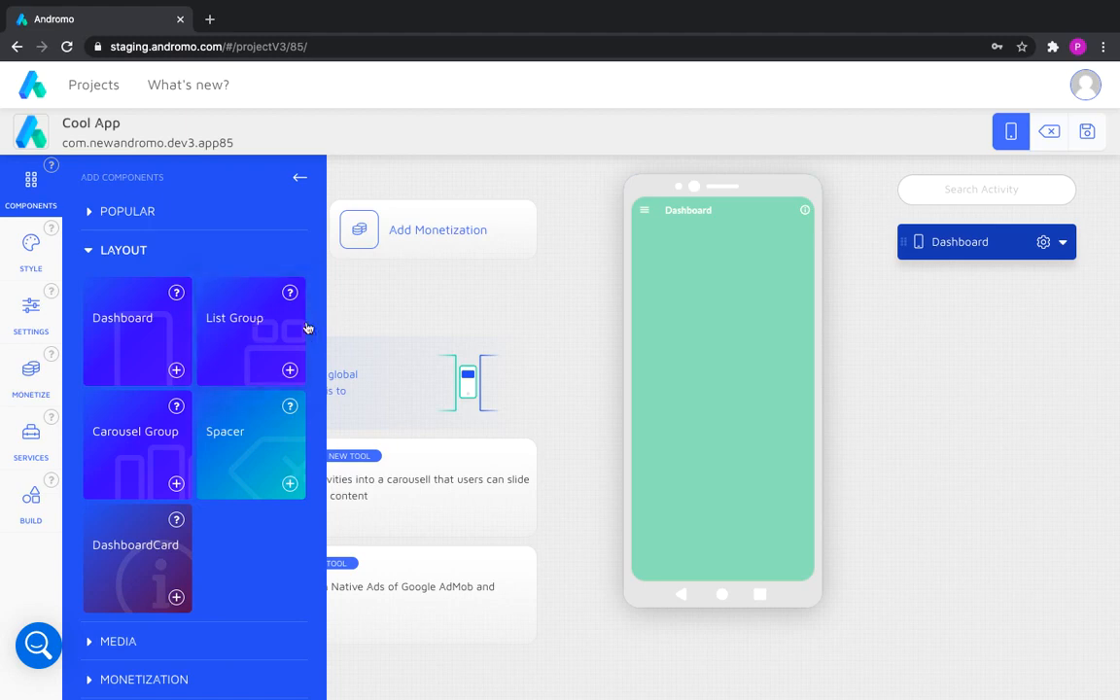
pyautogui.click(87, 250)
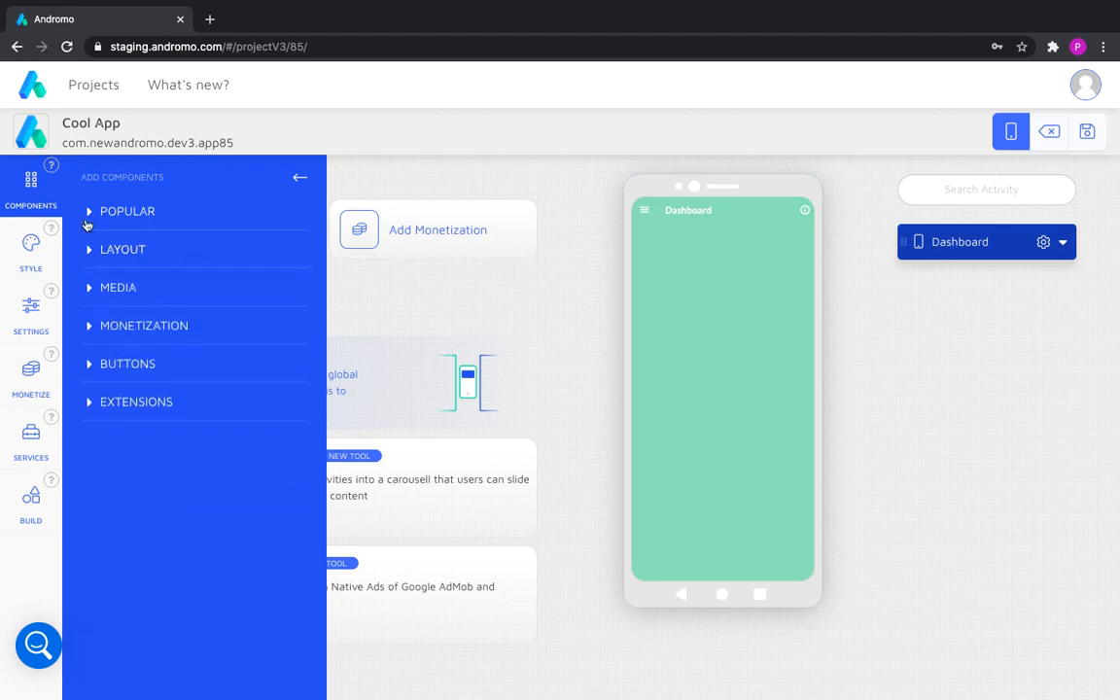
pyautogui.click(88, 213)
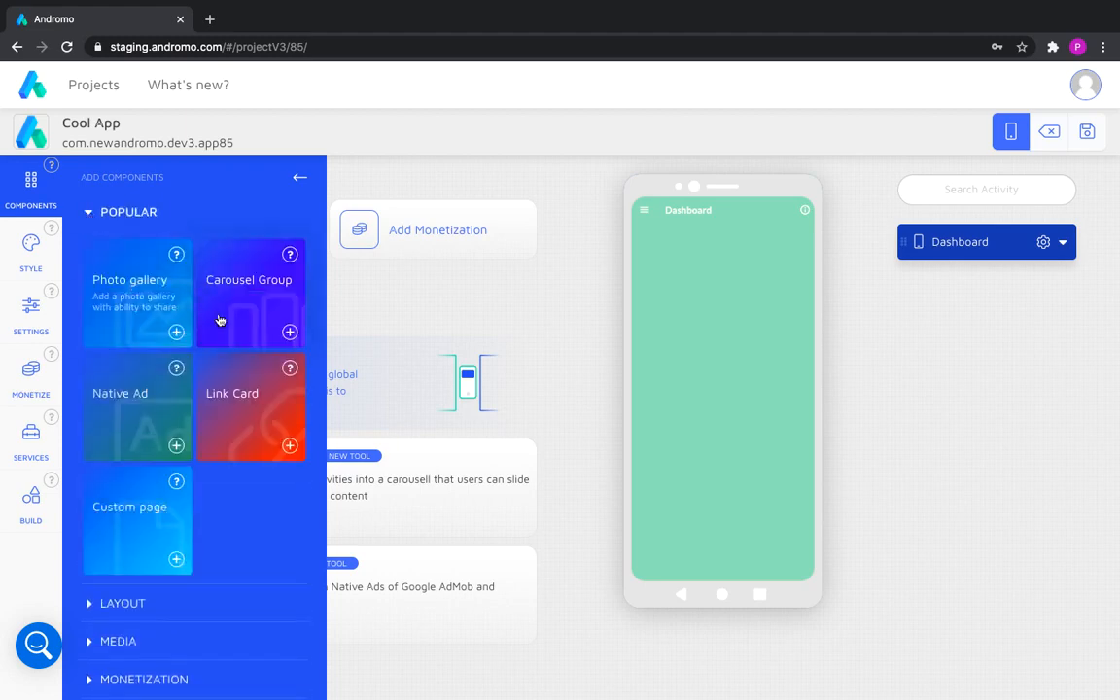
pyautogui.click(288, 334)
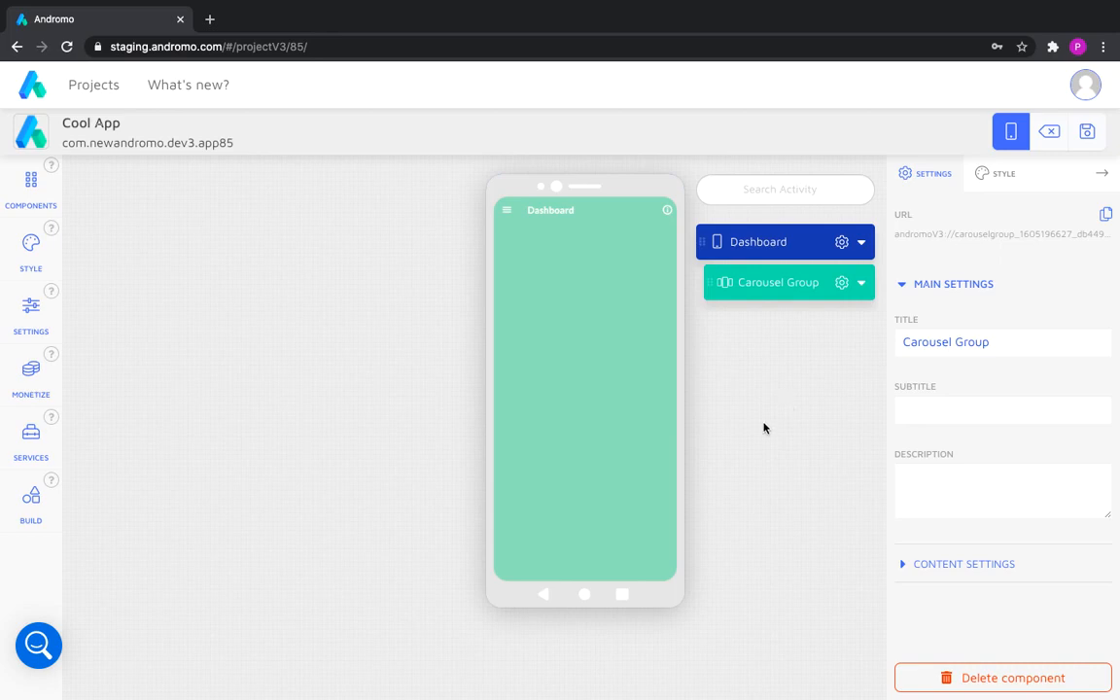
# Add a Photo gallery component inside the Carousel Group and return to the dashboard preview.
pyautogui.click(31, 180)
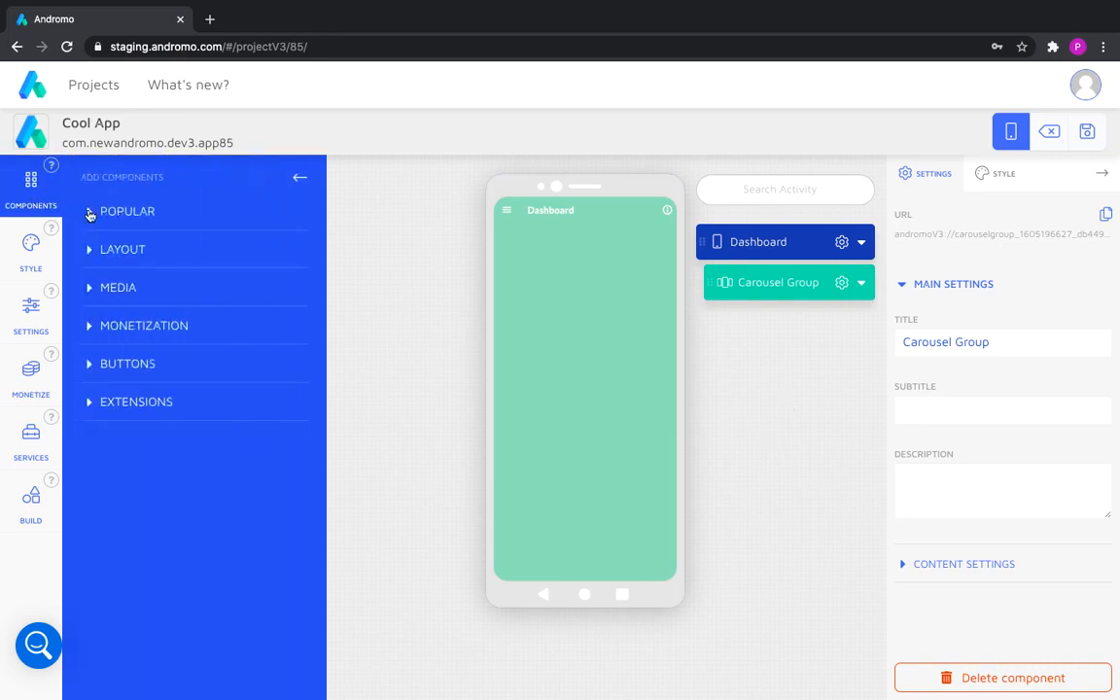
pyautogui.click(89, 213)
pyautogui.click(175, 332)
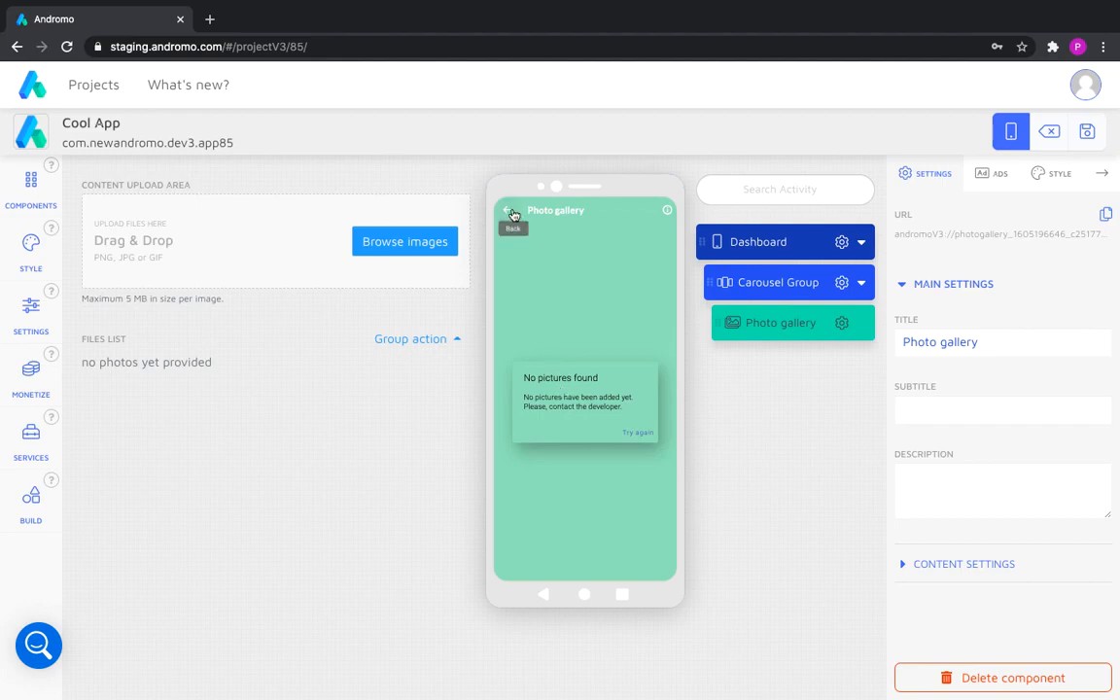
pyautogui.click(506, 212)
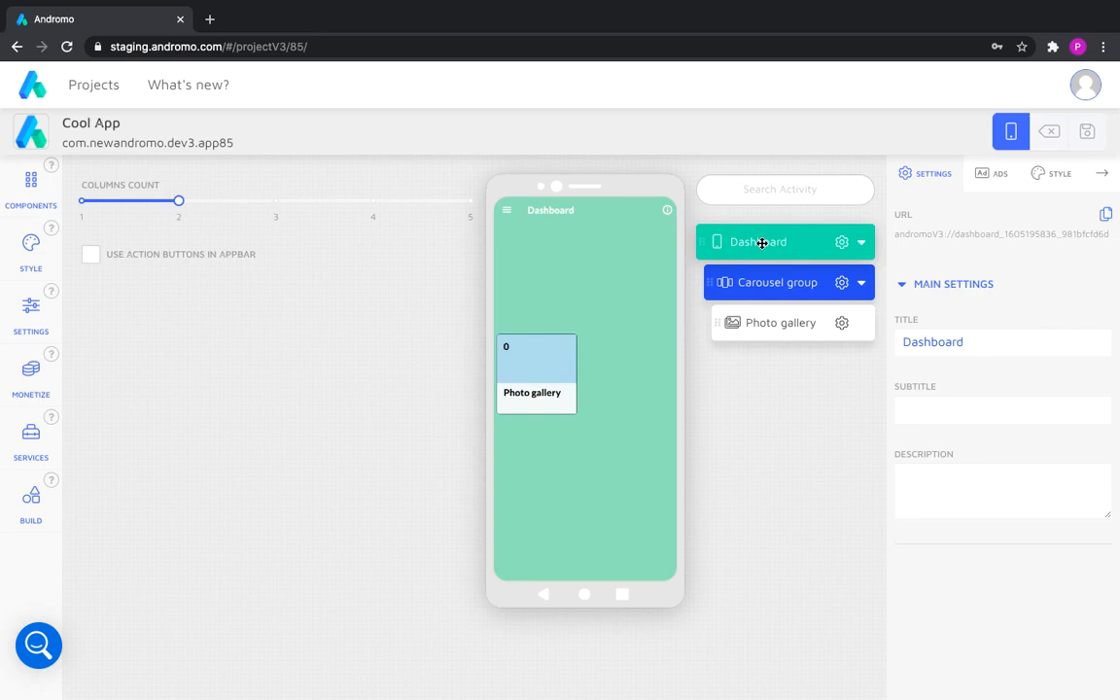
# Enable a background image for the Dashboard activity and upload main_background.jpg.
pyautogui.click(1052, 173)
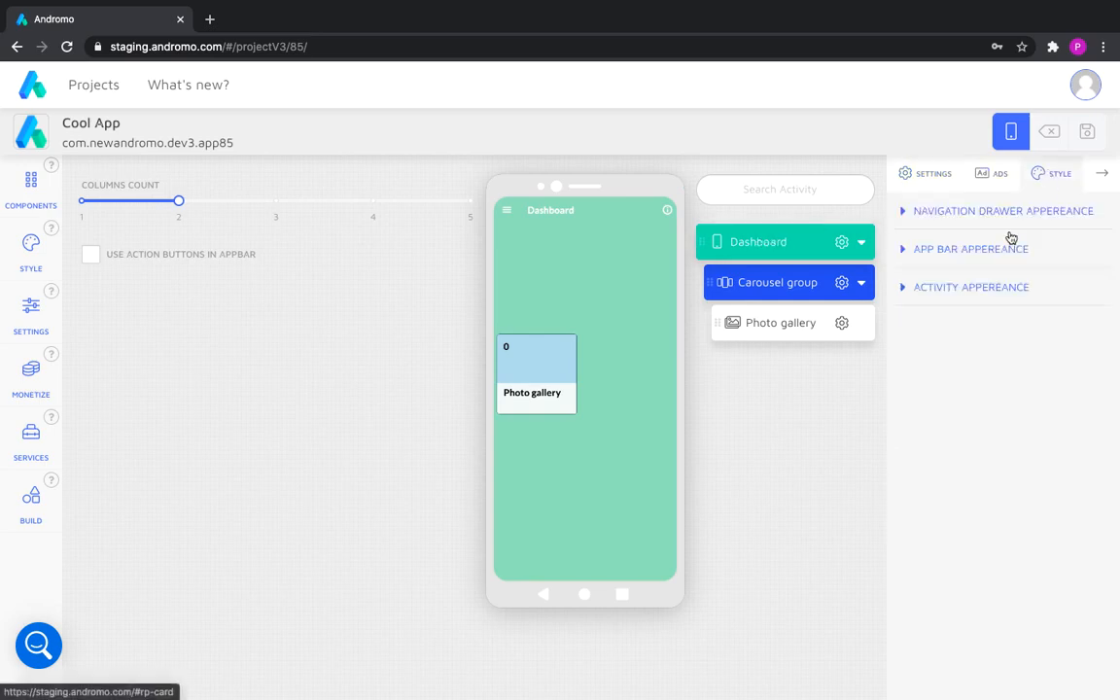
pyautogui.click(904, 287)
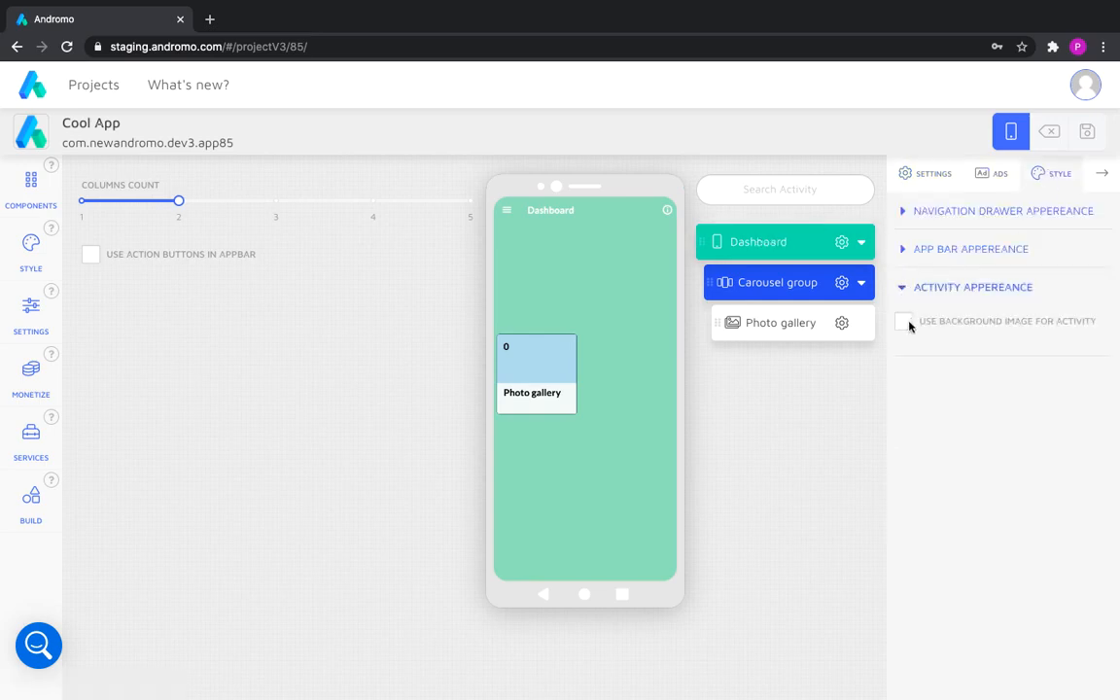
pyautogui.click(905, 322)
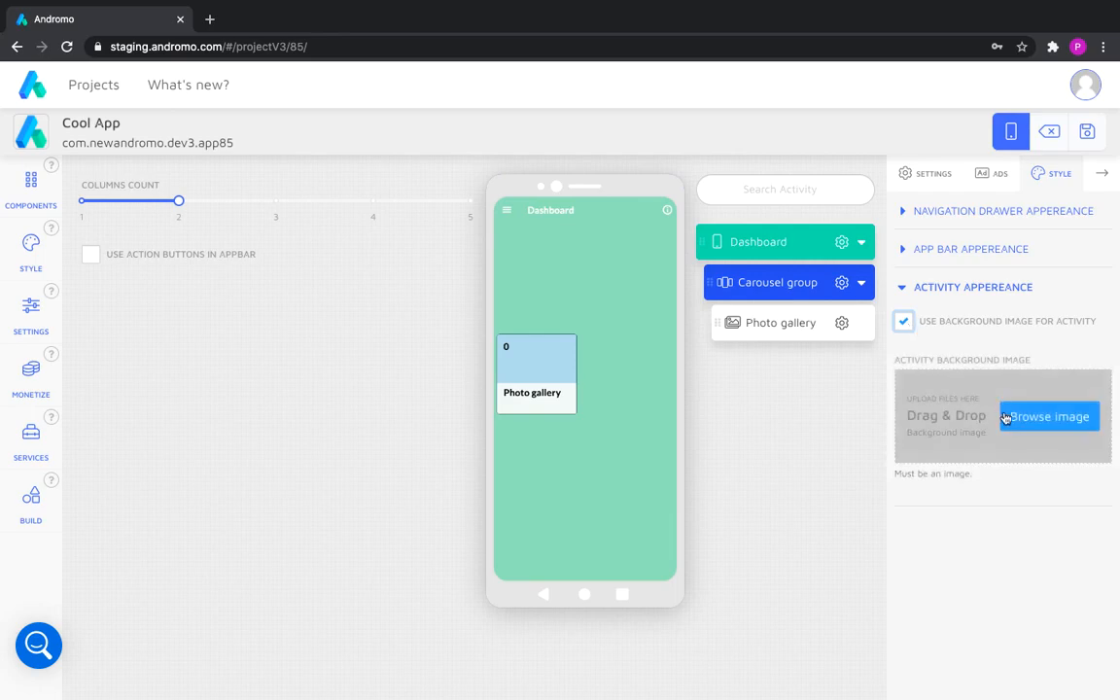
pyautogui.click(1048, 417)
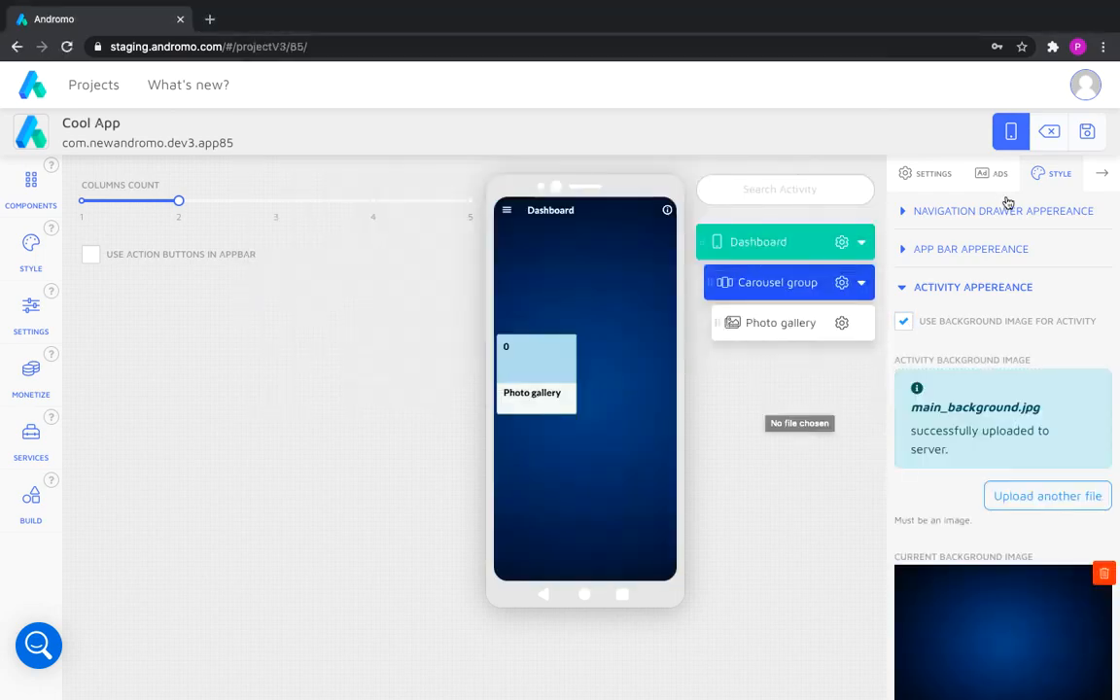
# Turn off custom size for the Photo gallery's dashboard card and enable custom card styling with a 20 px radius.
pyautogui.click(778, 324)
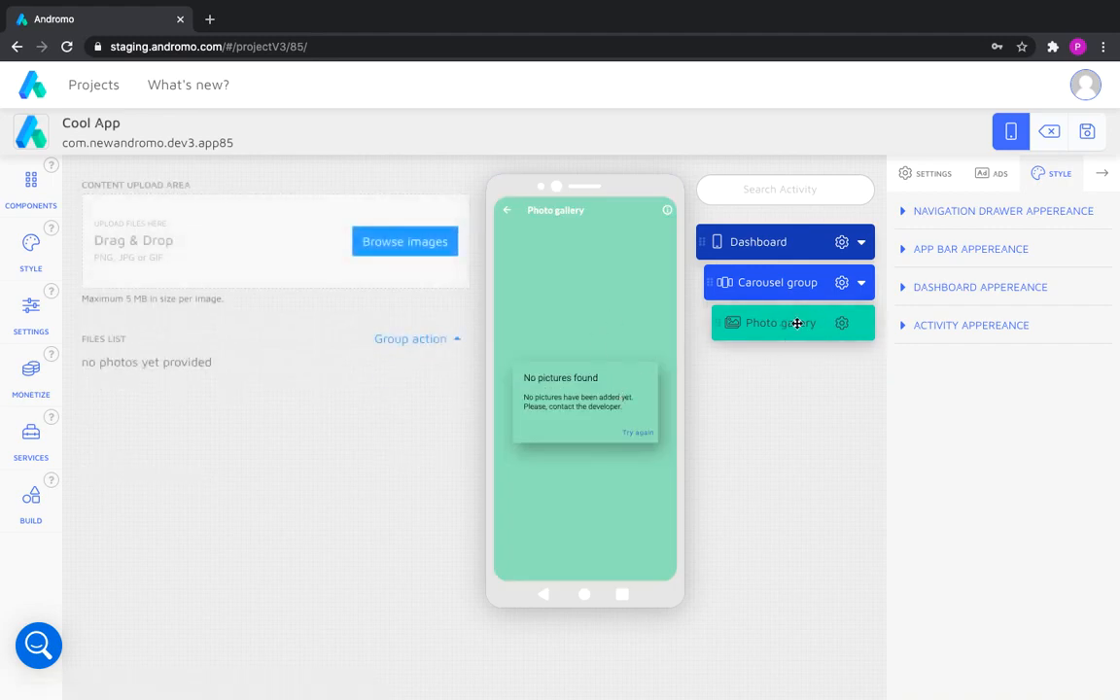
pyautogui.click(906, 289)
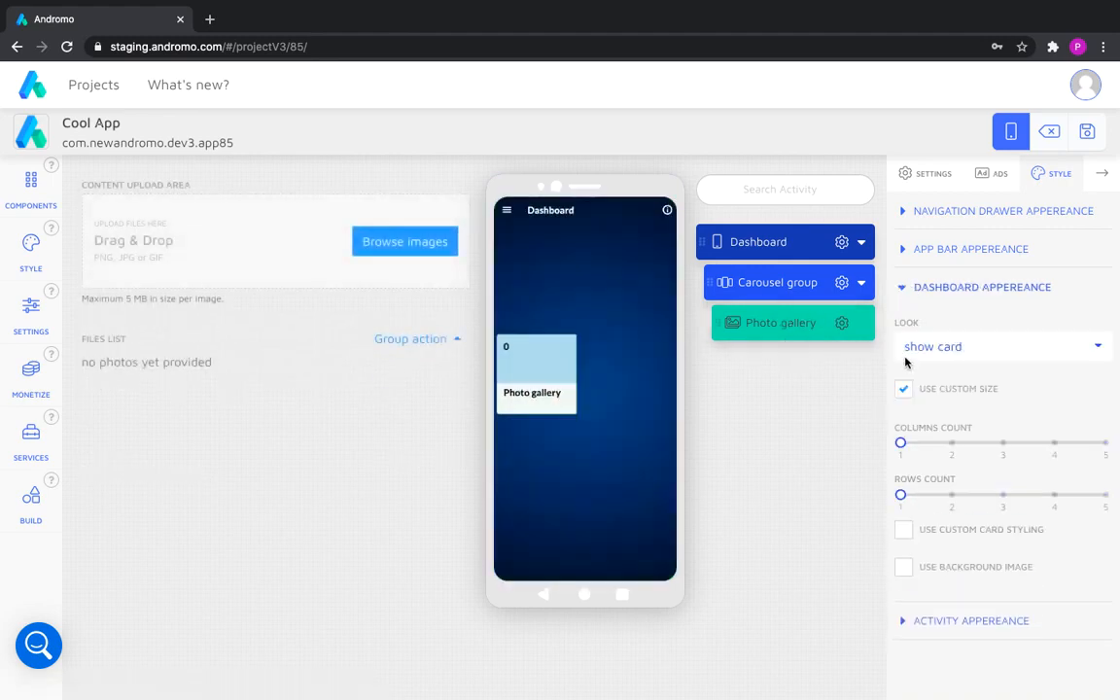
pyautogui.click(904, 389)
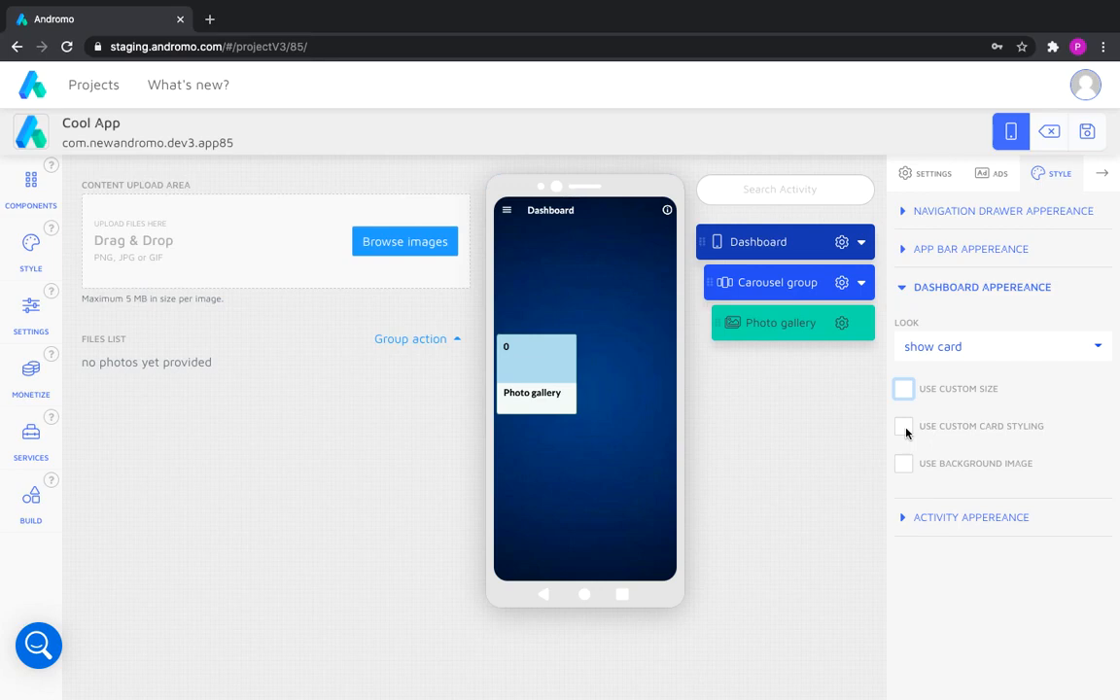
pyautogui.click(904, 427)
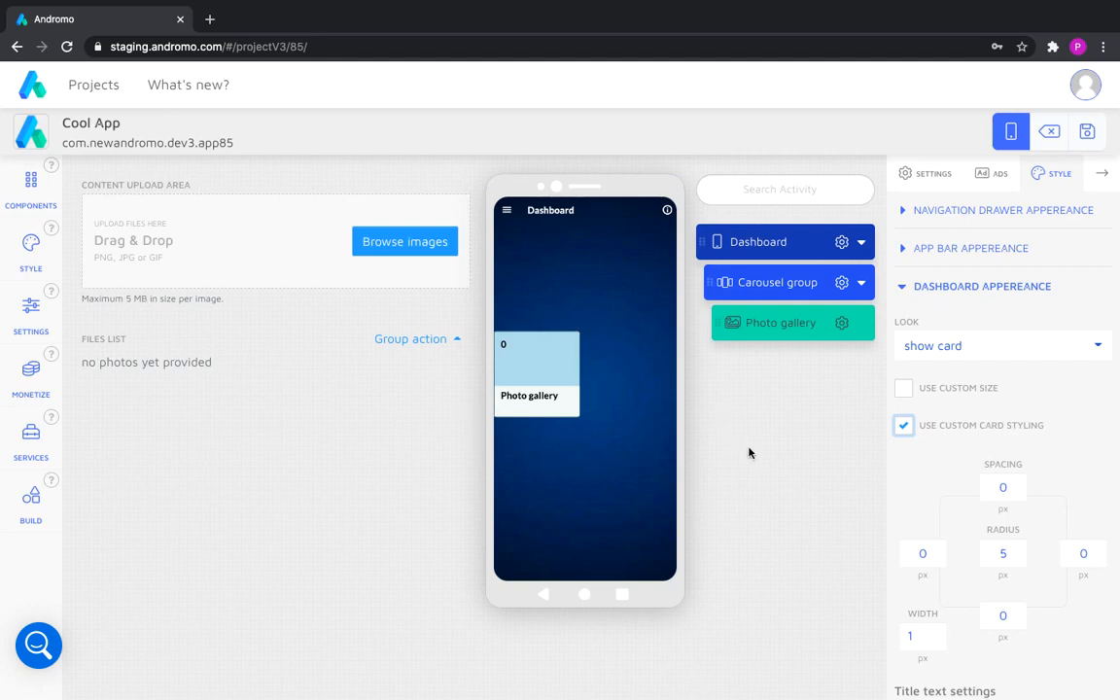
pyautogui.doubleClick(1001, 554)
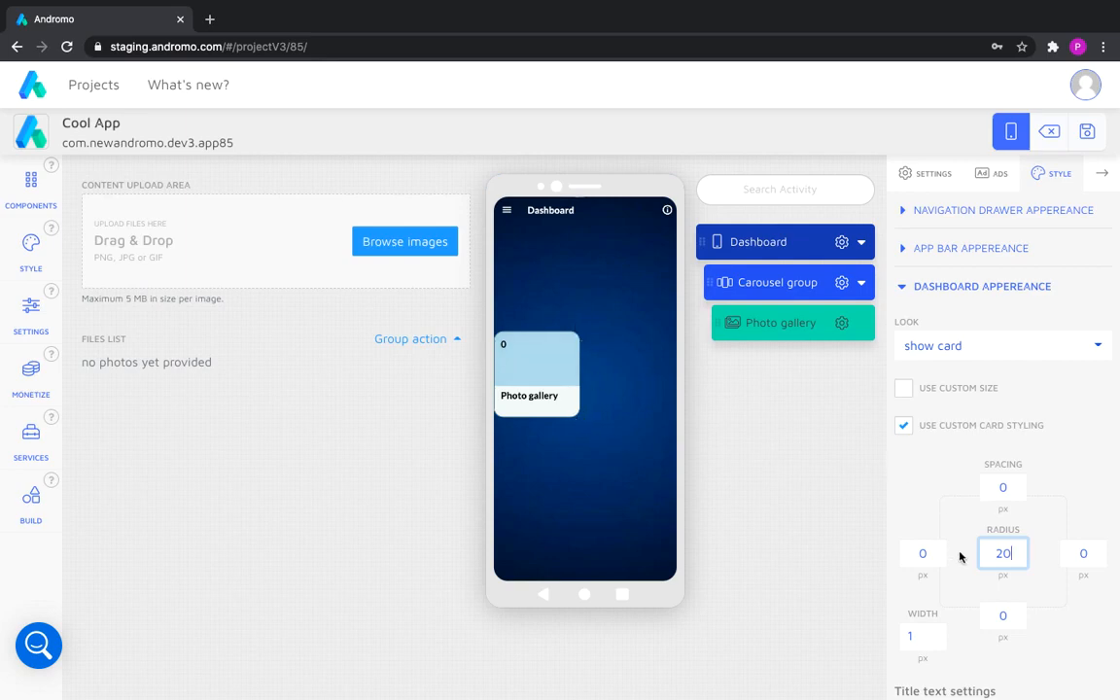
# Make the Photo gallery card's title background color fully transparent.
pyautogui.scroll(-3, 960, 555)
pyautogui.scroll(-3, 960, 555)
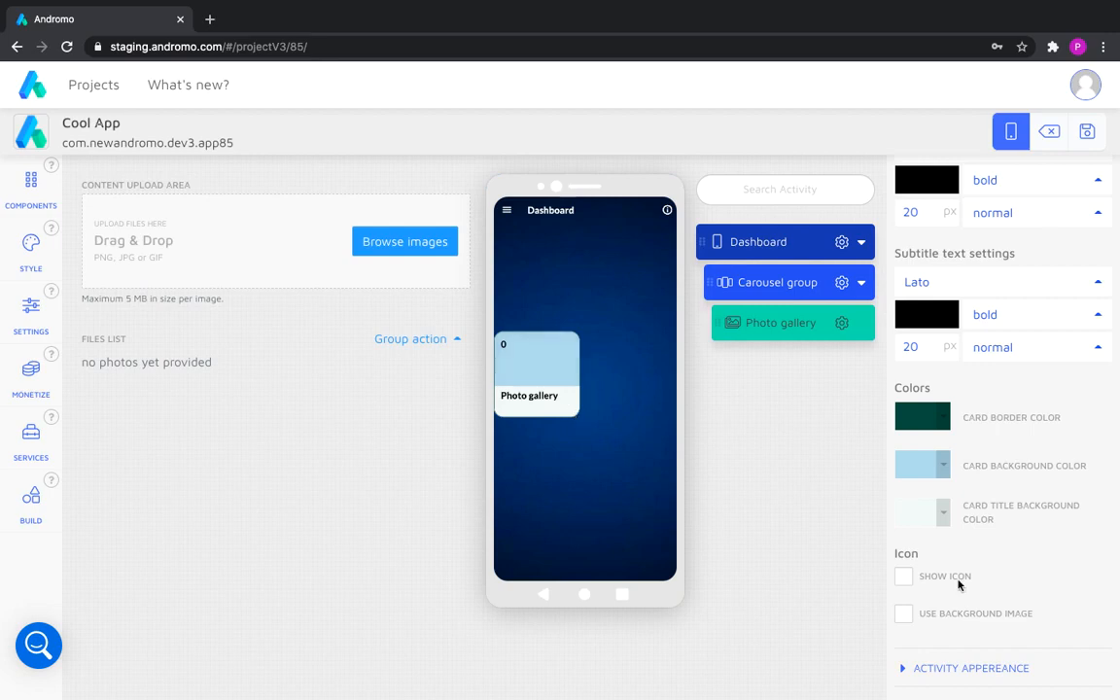
pyautogui.click(943, 512)
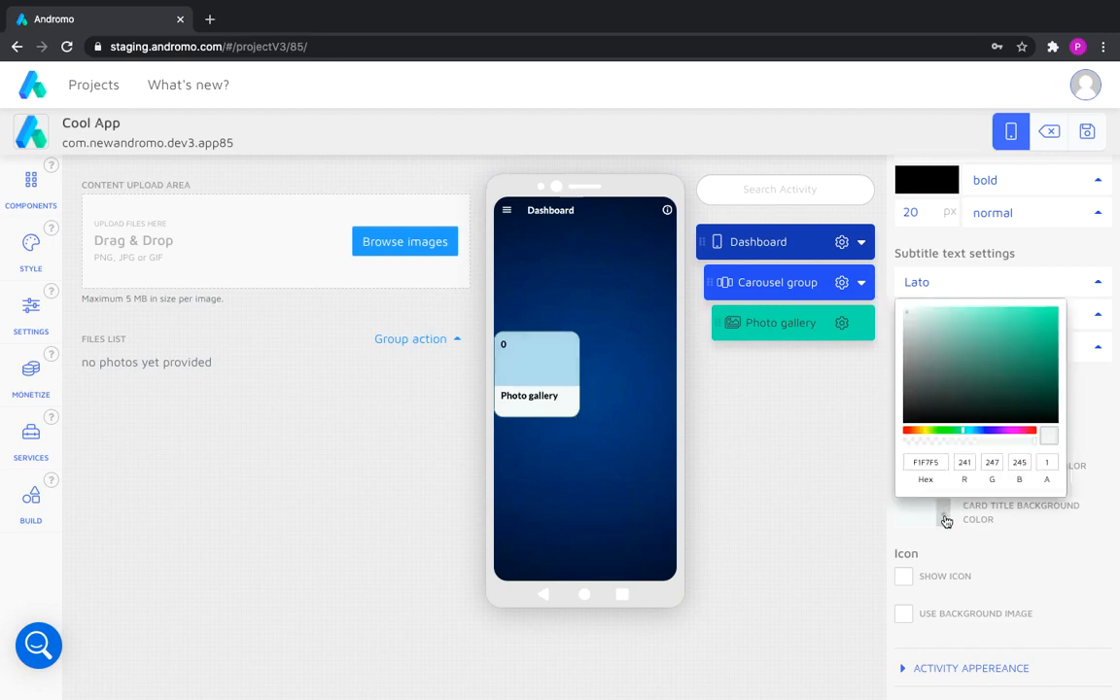
pyautogui.click(872, 468)
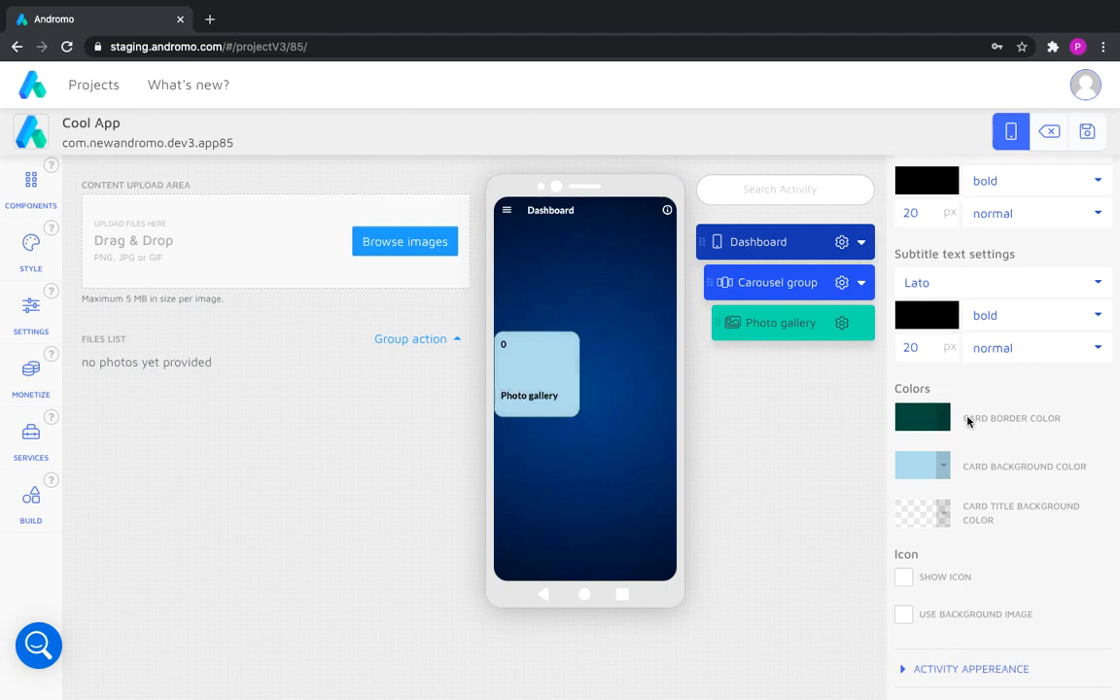
# Set the Photo gallery card's left spacing to 5 px and its right spacing to 10 px.
pyautogui.scroll(2, 963, 408)
pyautogui.scroll(3, 959, 397)
pyautogui.click(936, 301)
pyautogui.write('5')
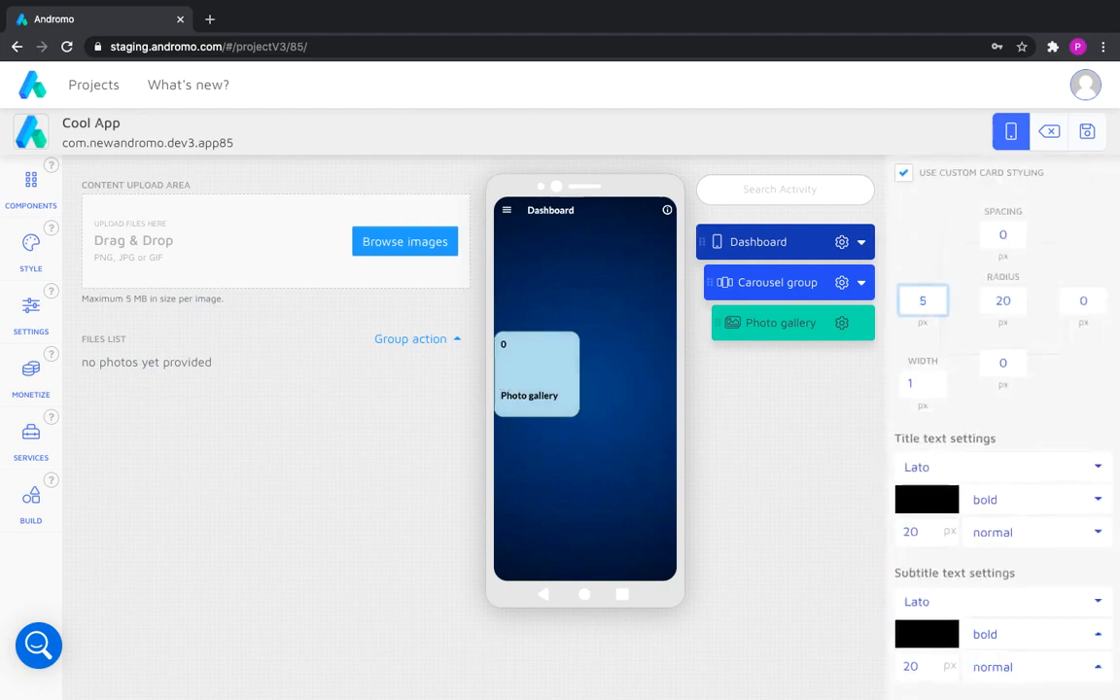
pyautogui.click(1069, 300)
pyautogui.write('10')
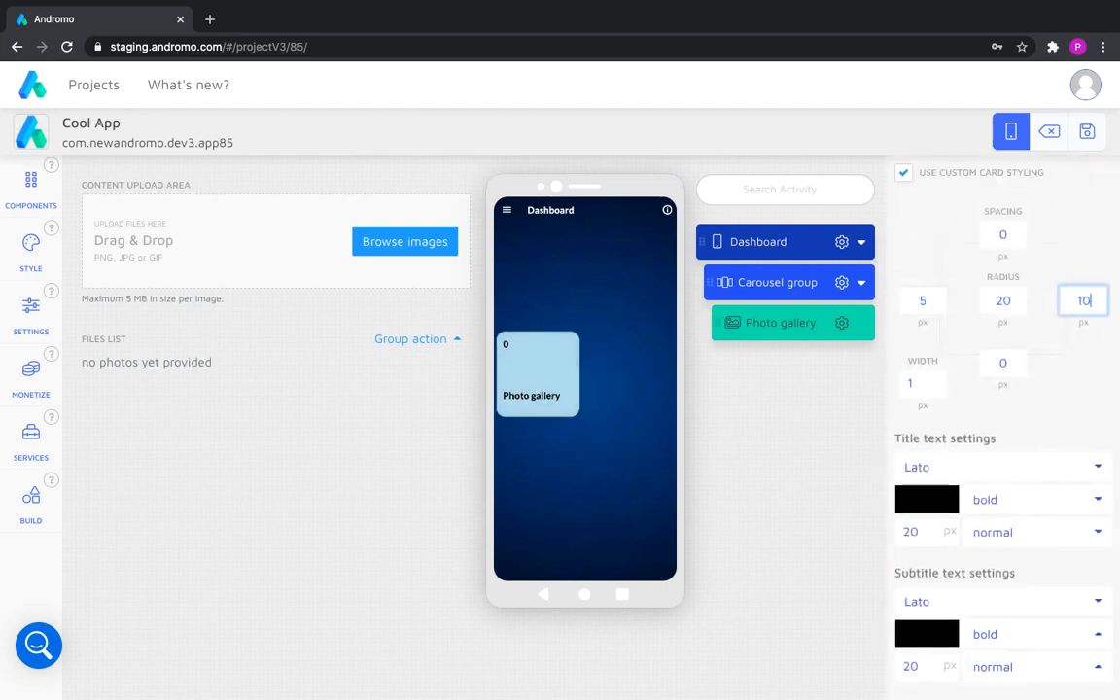
# Duplicate the Photo gallery in the carousel group, and duplicate the resulting copy as well.
pyautogui.click(842, 323)
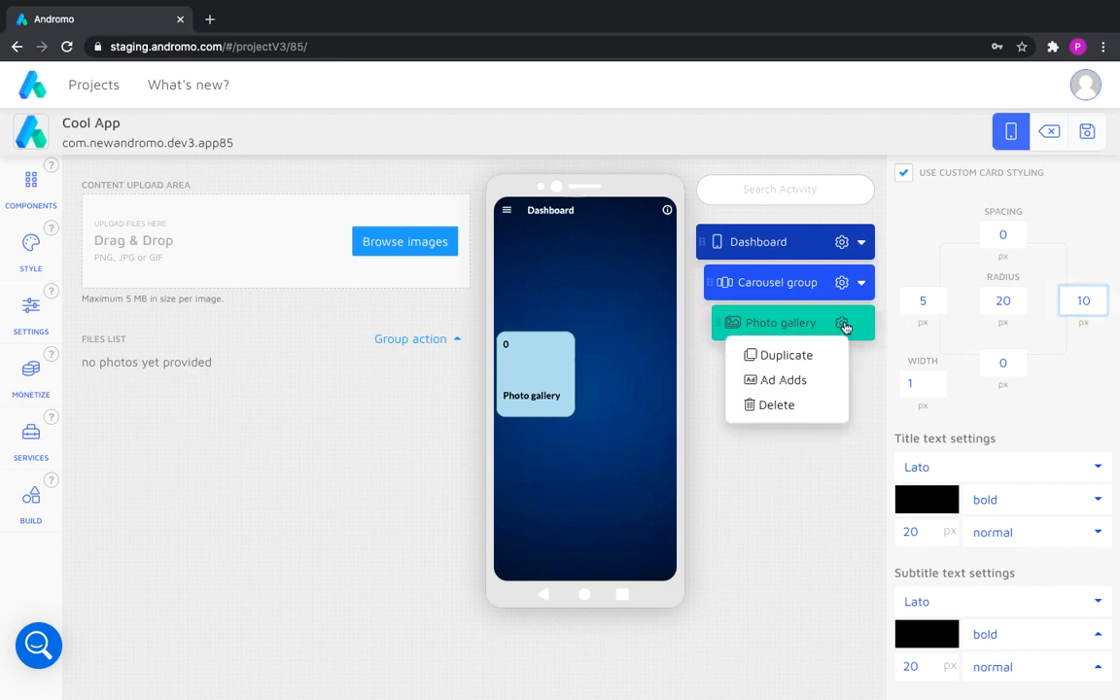
pyautogui.click(809, 356)
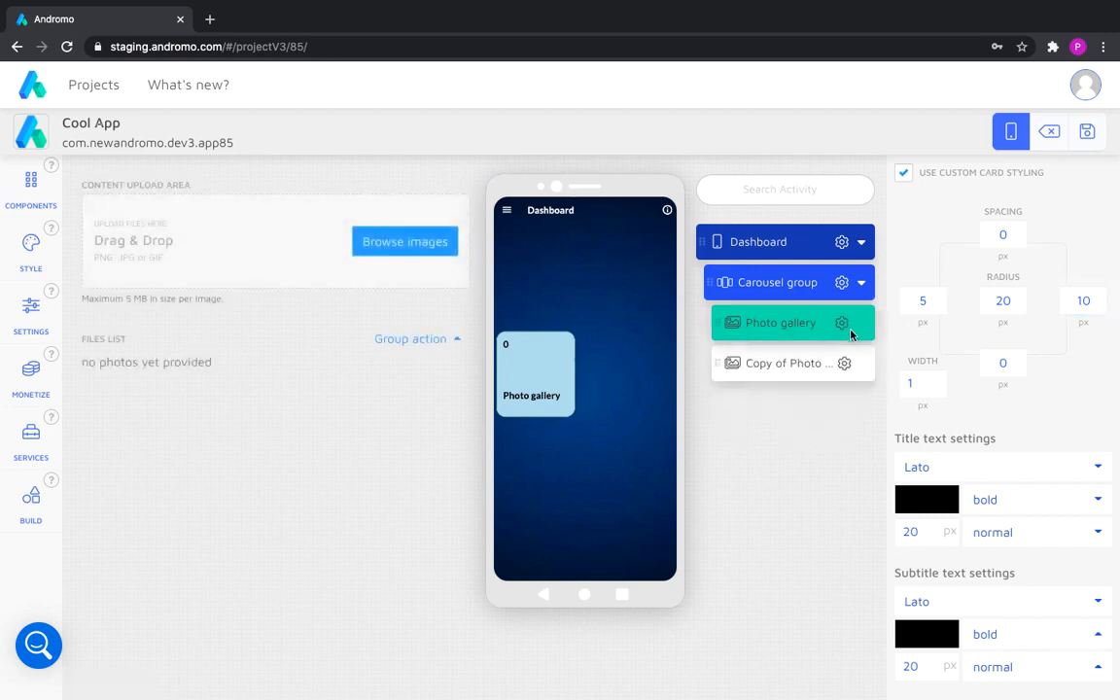
pyautogui.click(843, 364)
pyautogui.click(810, 394)
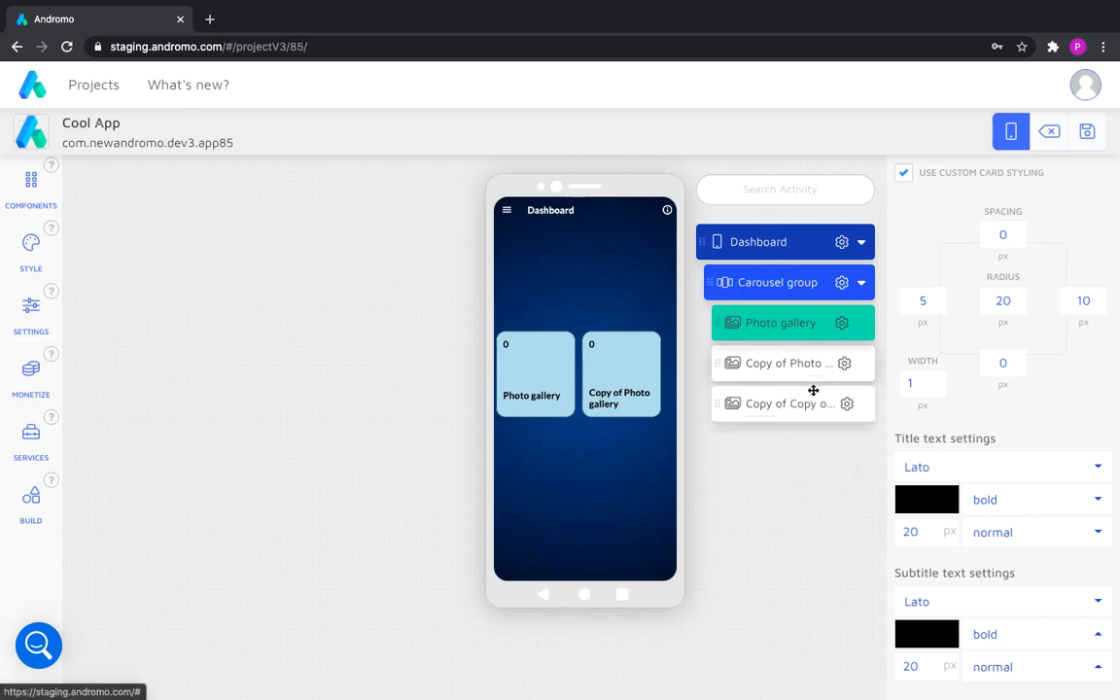
# Swipe through the carousel cards in the preview and rename the Carousel group to Categories.
pyautogui.moveTo(656, 394); pyautogui.dragTo(570, 392)
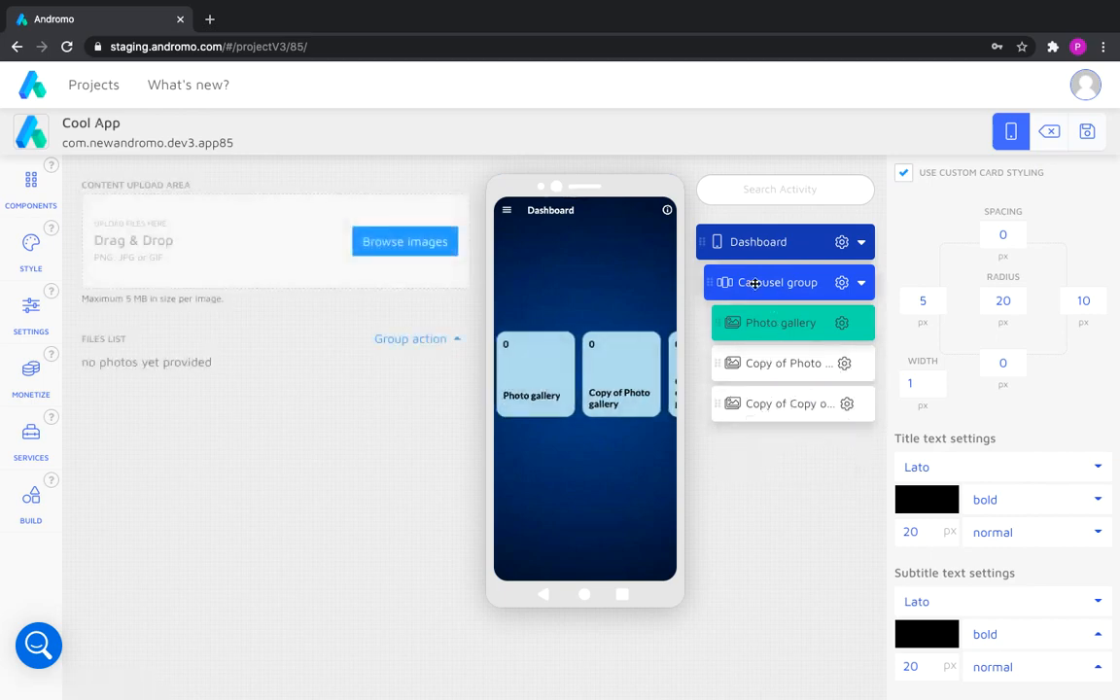
pyautogui.moveTo(622, 393); pyautogui.dragTo(540, 391)
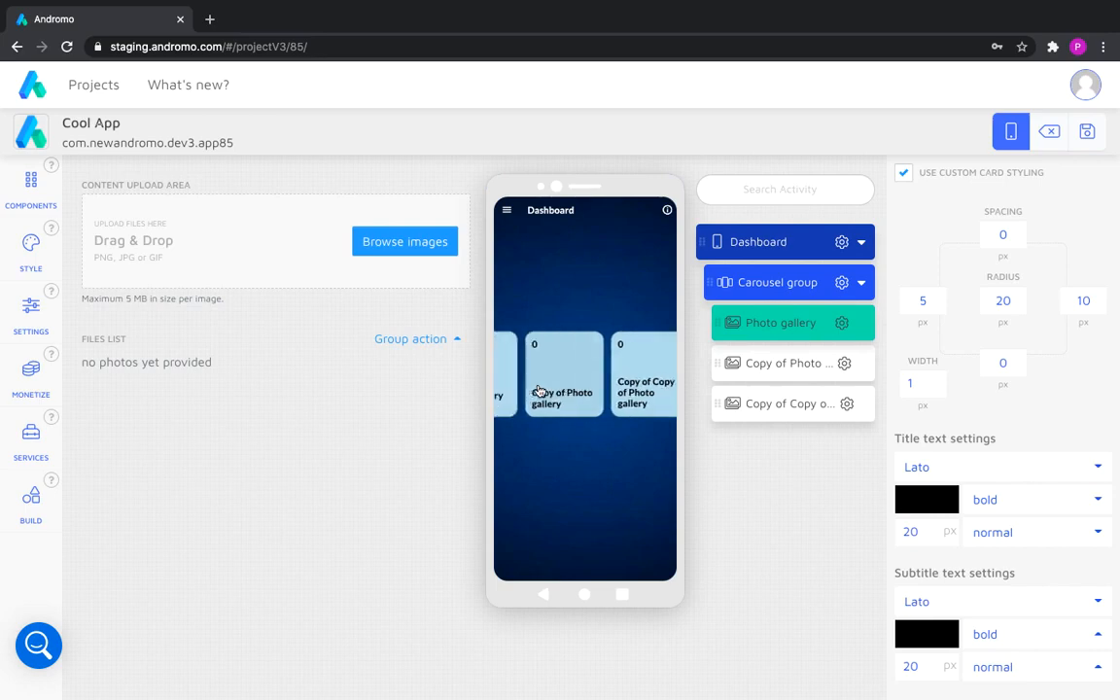
pyautogui.click(777, 282)
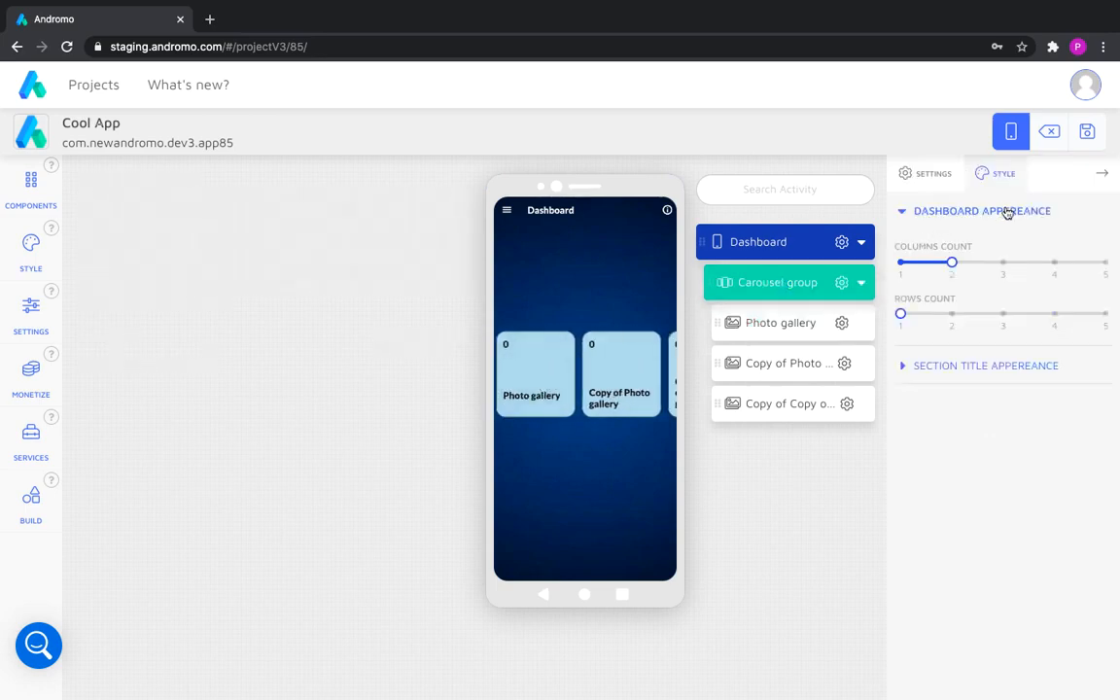
pyautogui.click(926, 176)
pyautogui.doubleClick(908, 336)
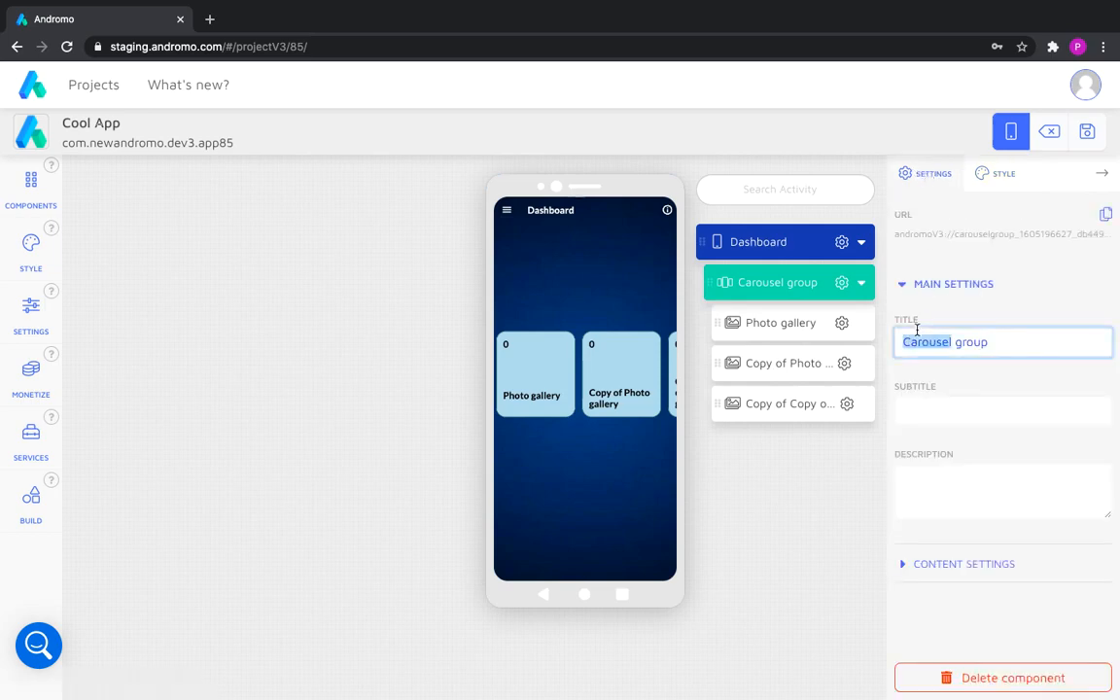
pyautogui.click(917, 336)
pyautogui.hotkey('ctrl', 'a')
pyautogui.write('Categories')
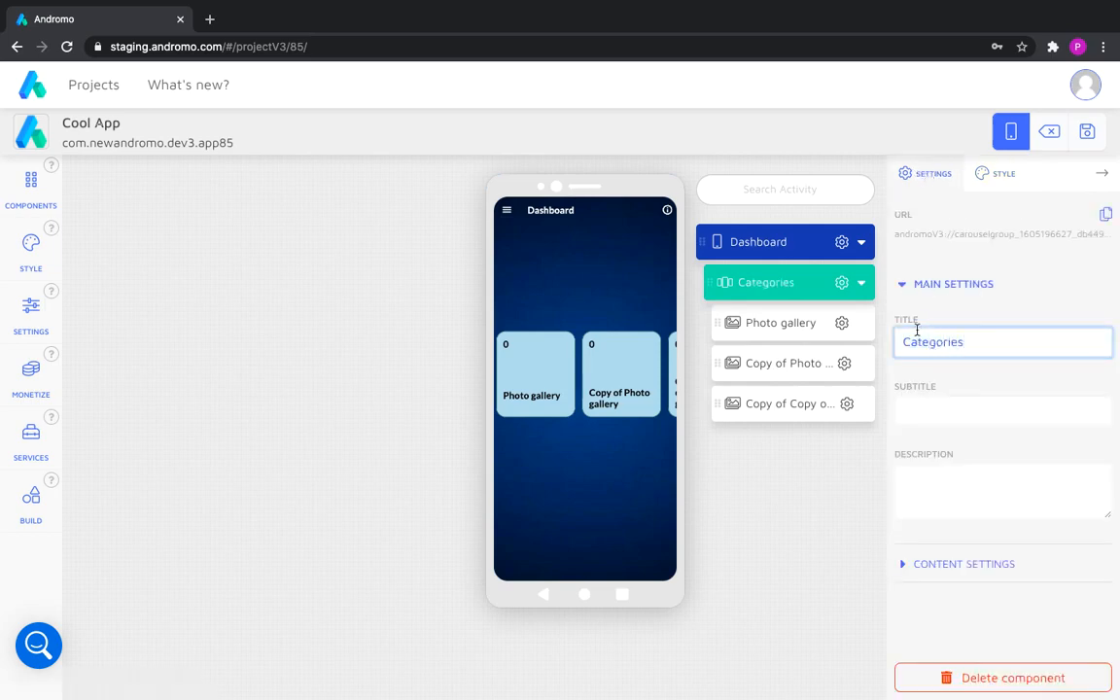
# Show the Categories group's title on the dashboard through its content settings.
pyautogui.click(902, 284)
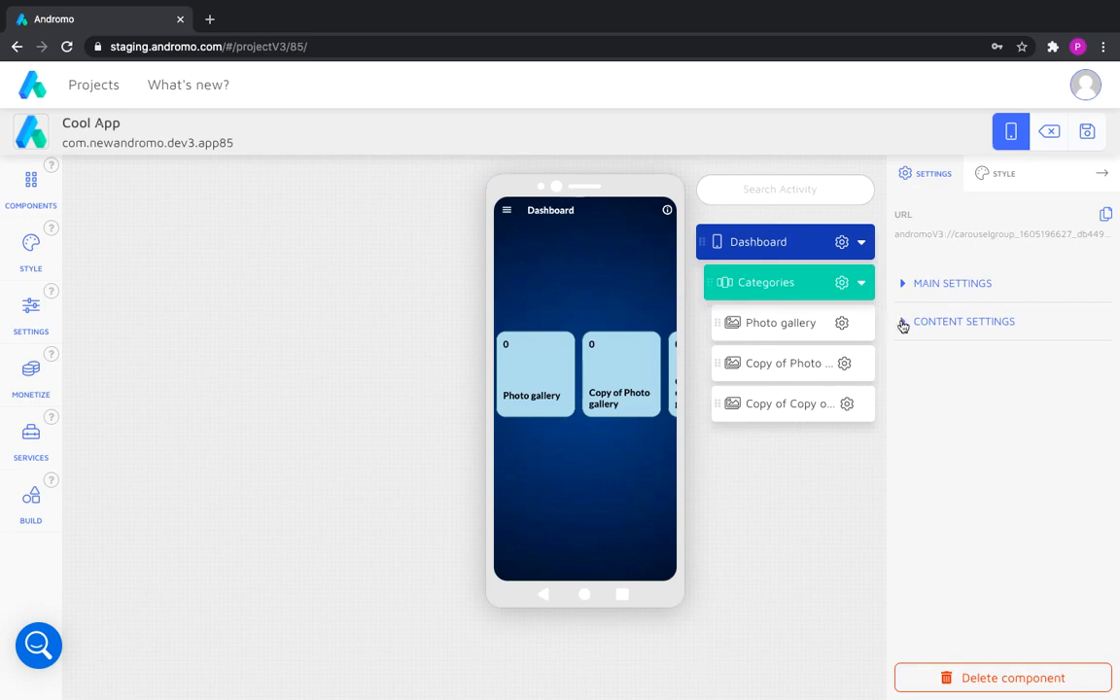
pyautogui.click(902, 324)
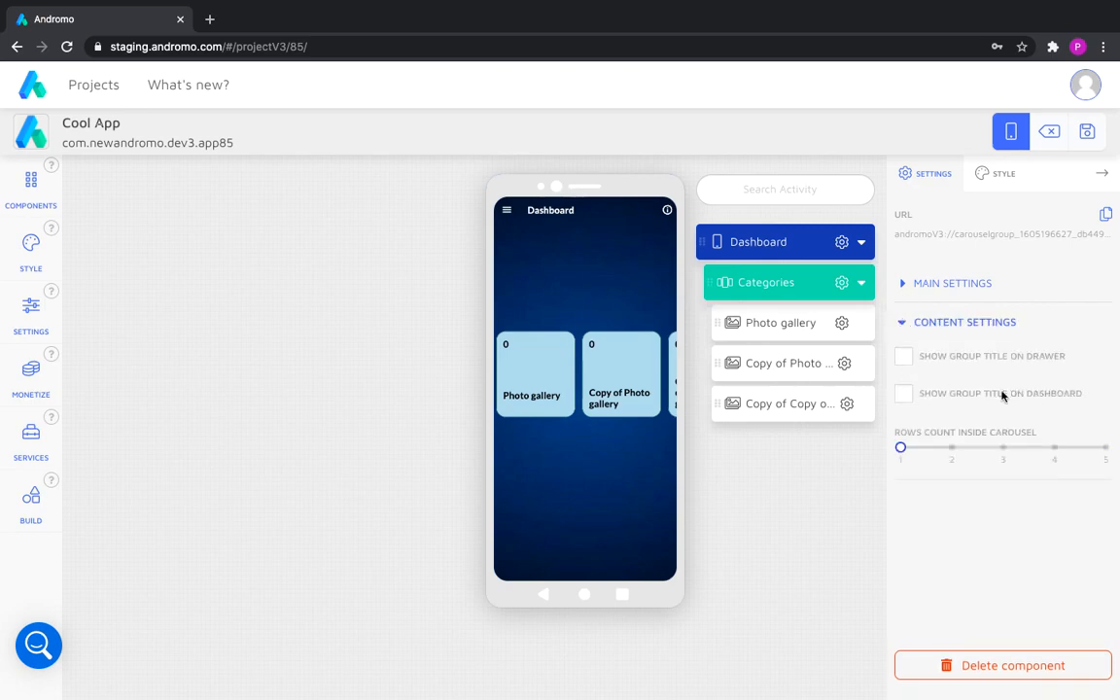
pyautogui.click(904, 395)
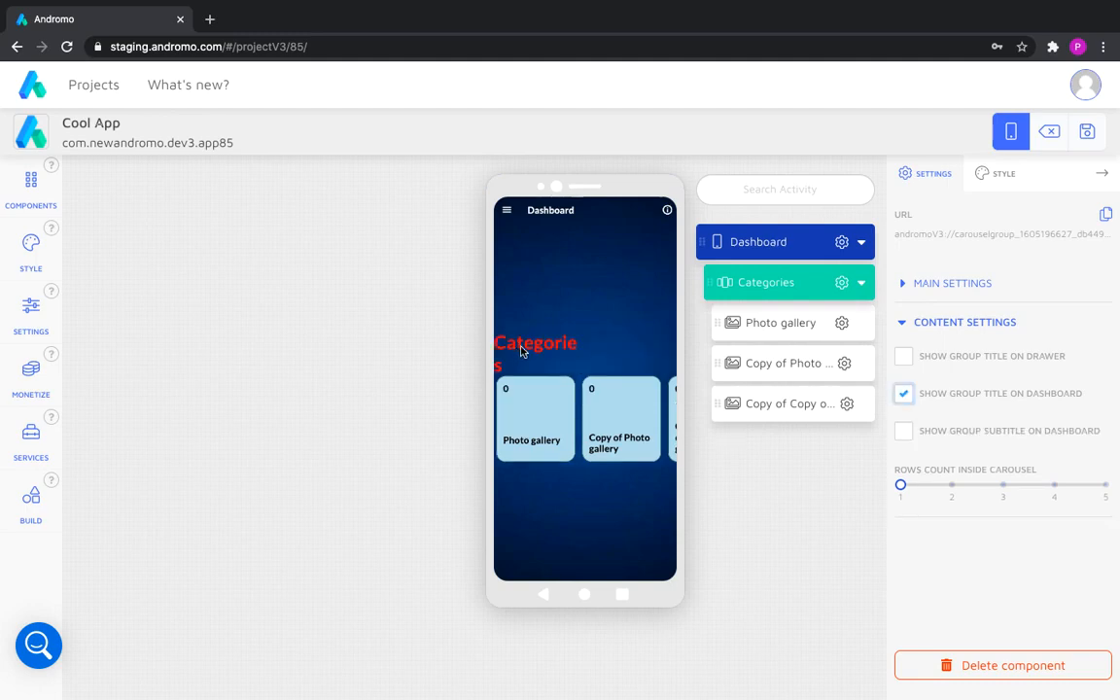
pyautogui.moveTo(583, 408); pyautogui.dragTo(575, 379)
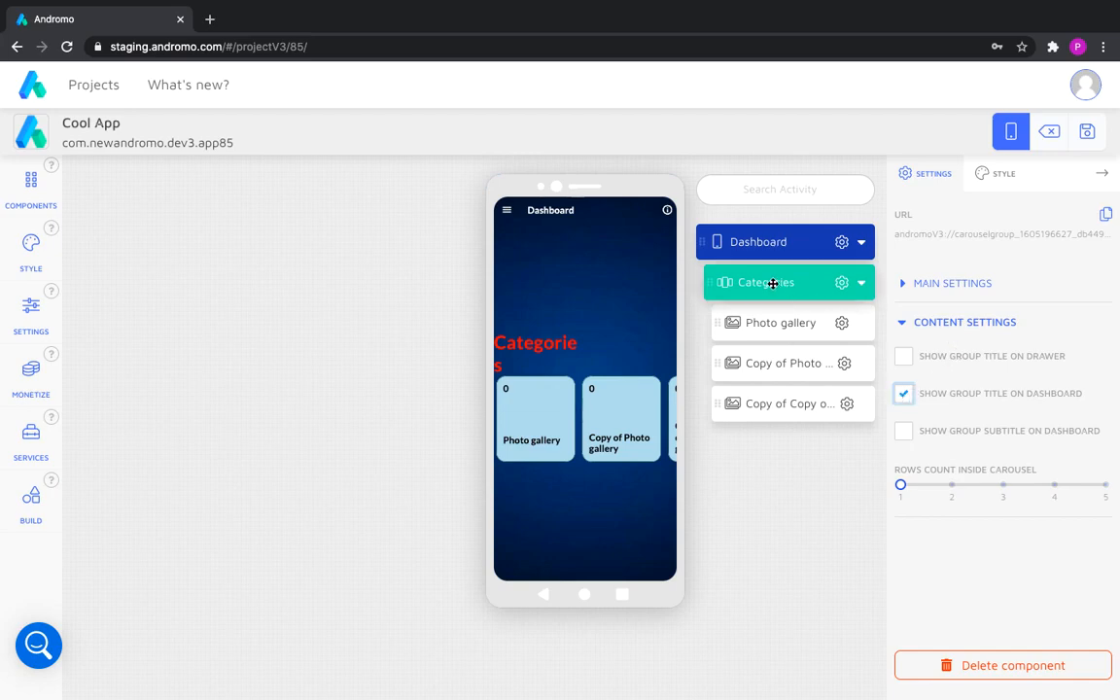
# Set the Categories section title's color to off-white F1E8E8 and its text size to 30 px.
pyautogui.click(1006, 182)
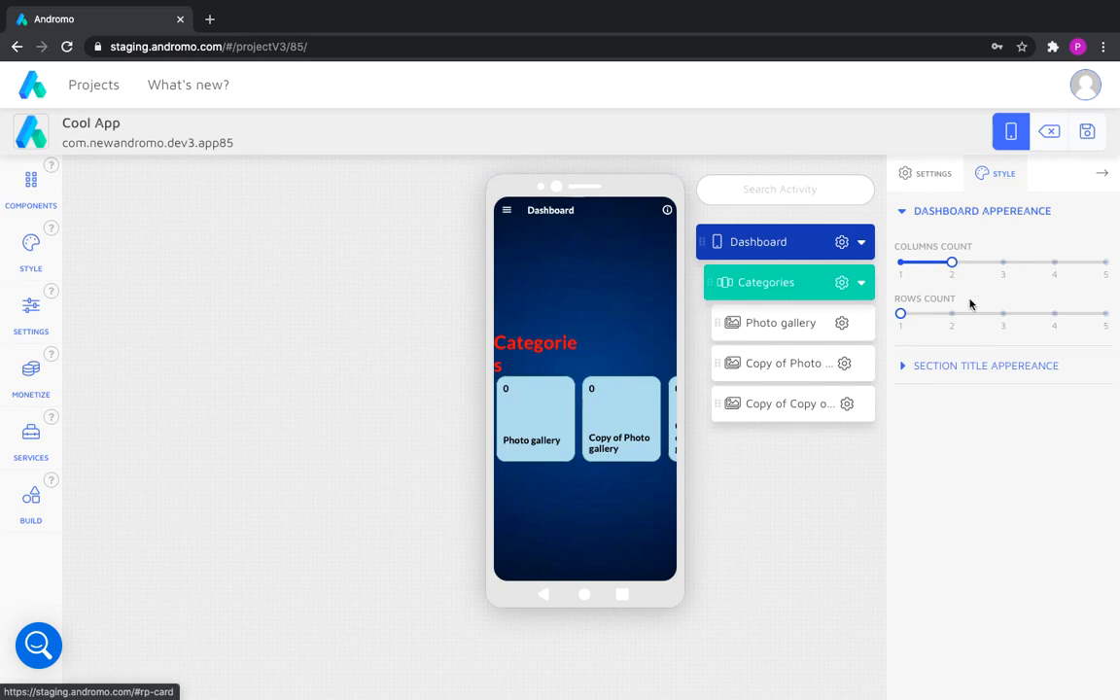
pyautogui.click(905, 366)
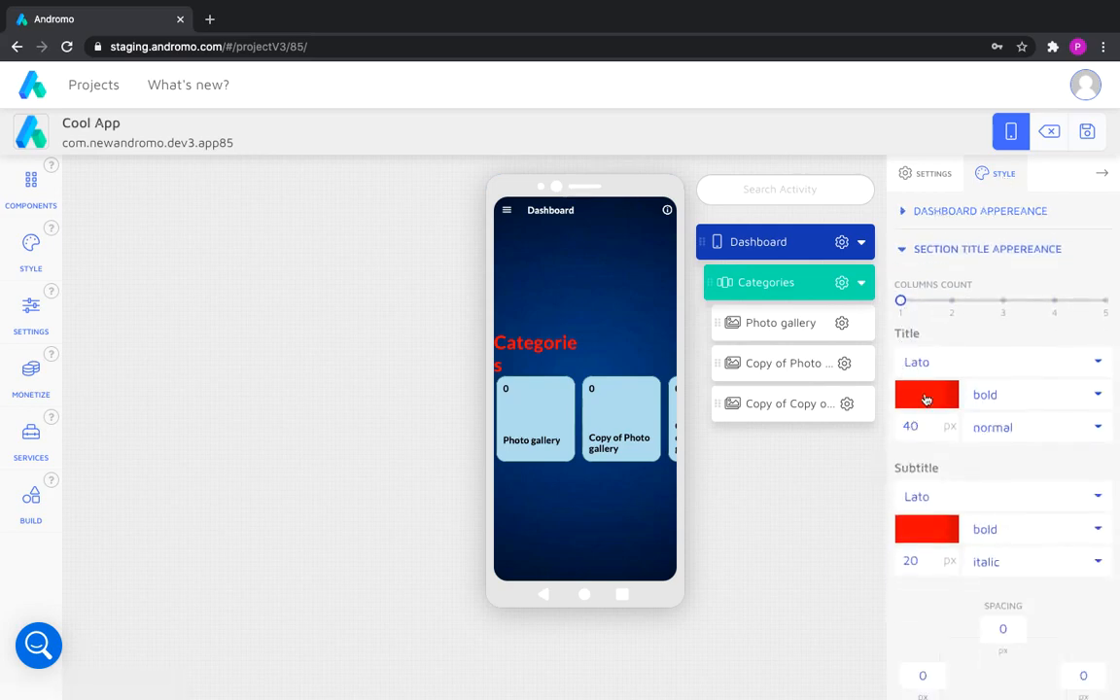
pyautogui.click(917, 395)
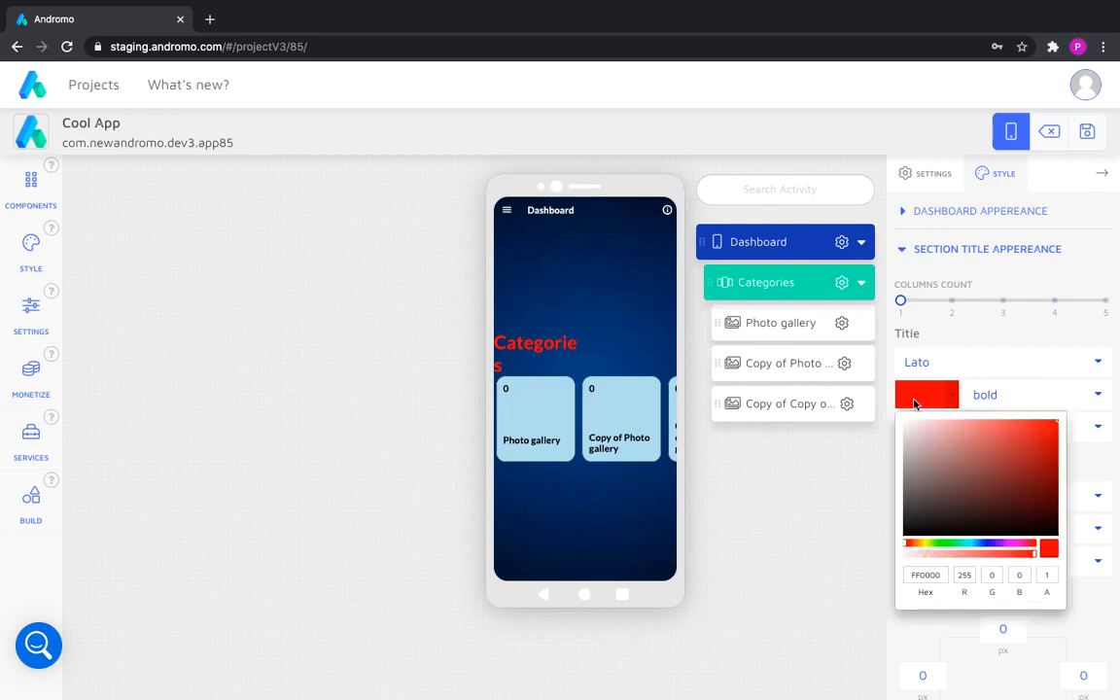
pyautogui.click(910, 432)
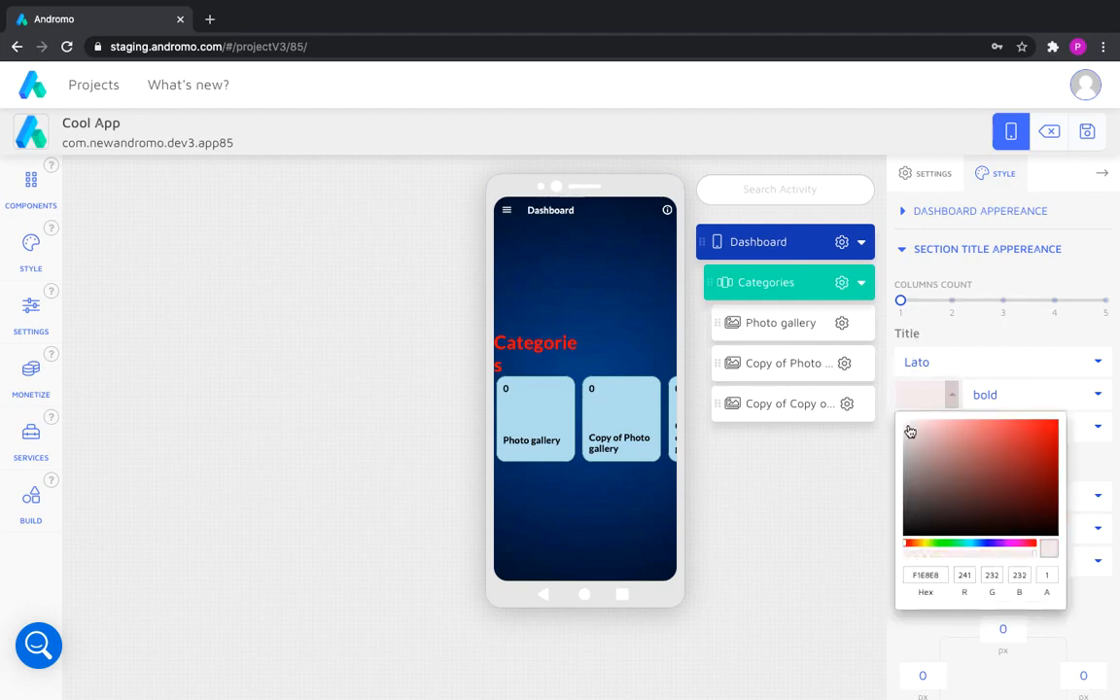
pyautogui.click(875, 452)
pyautogui.doubleClick(912, 425)
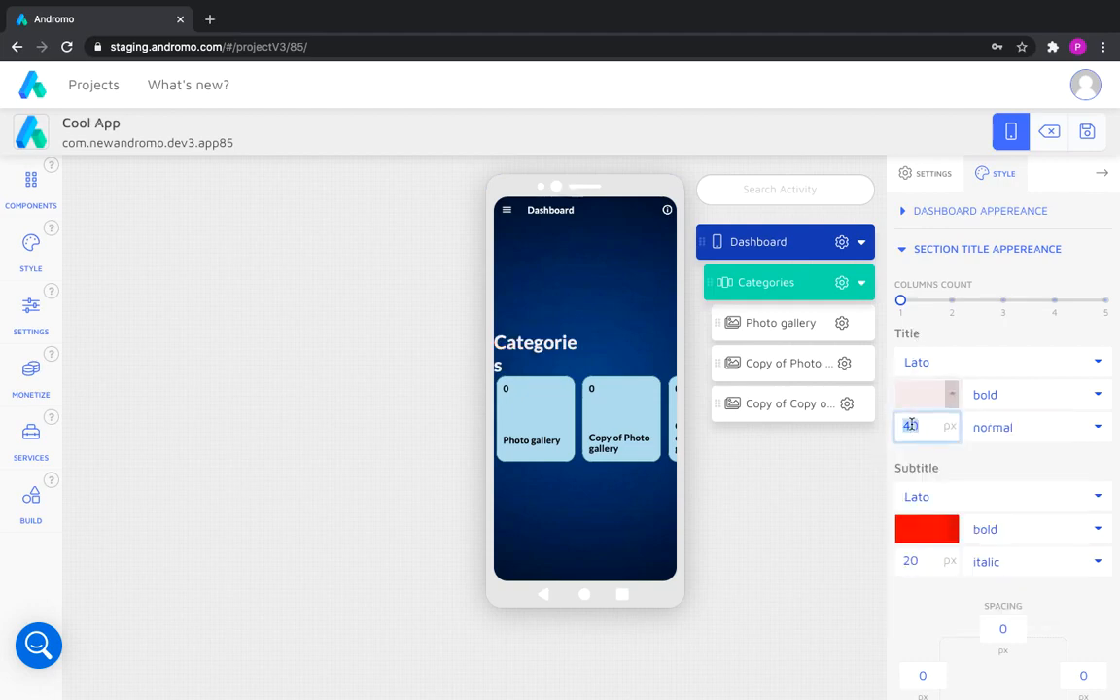
pyautogui.write('30')
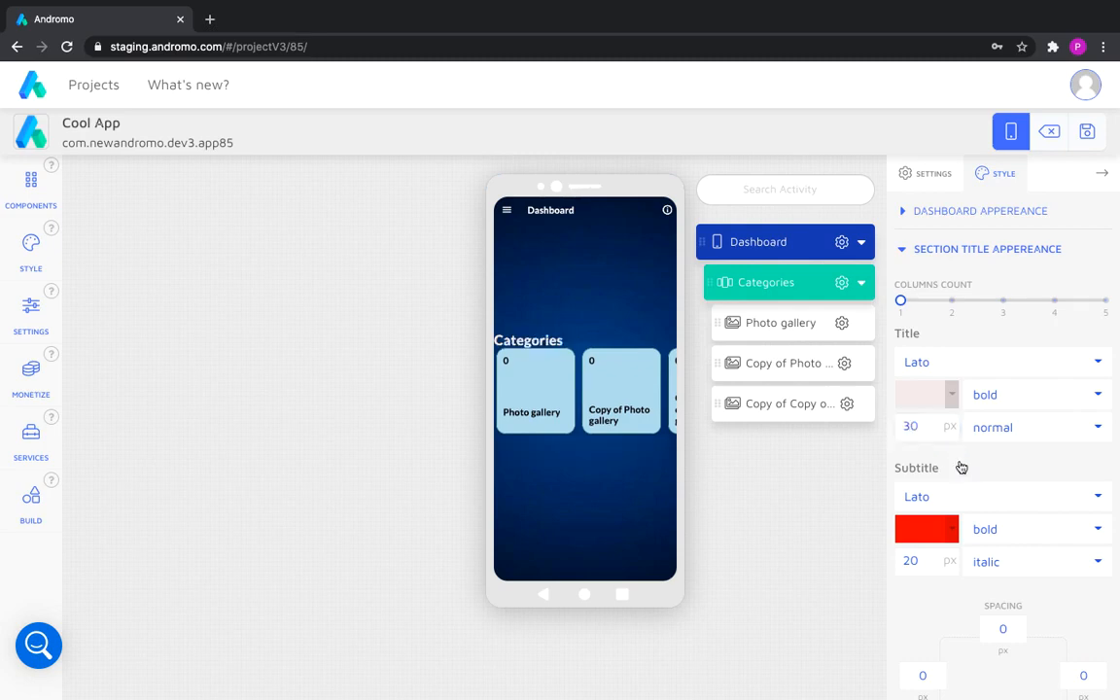
# Set the bottom spacing of the Categories section title to 15 px.
pyautogui.scroll(-2, 972, 583)
pyautogui.click(989, 633)
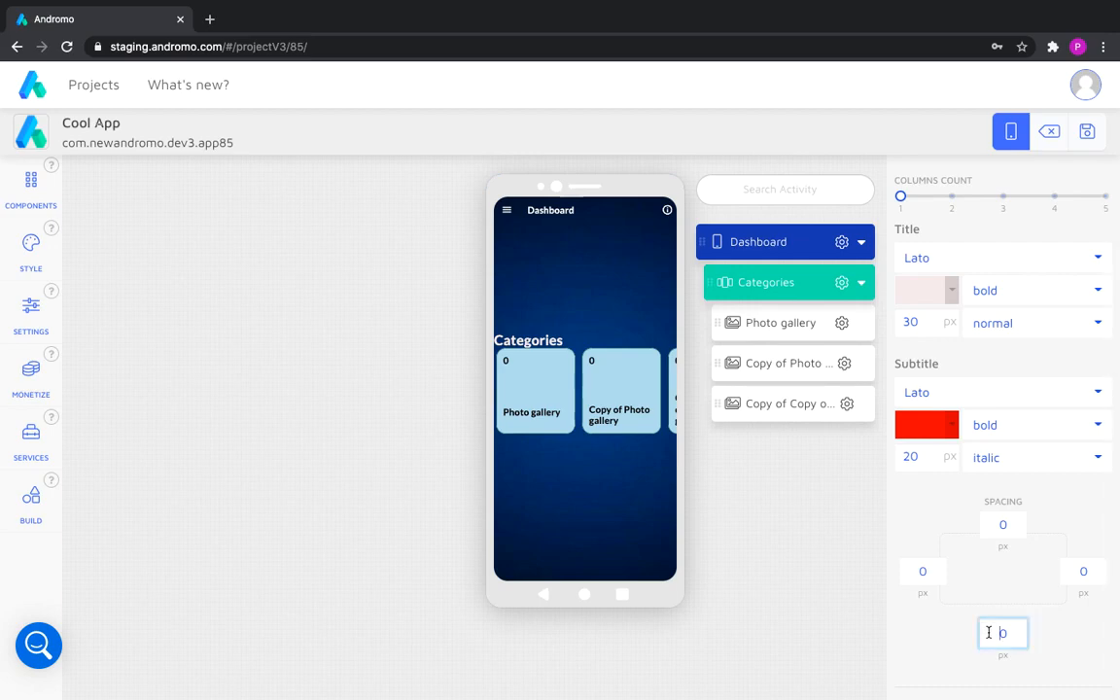
pyautogui.write('15')
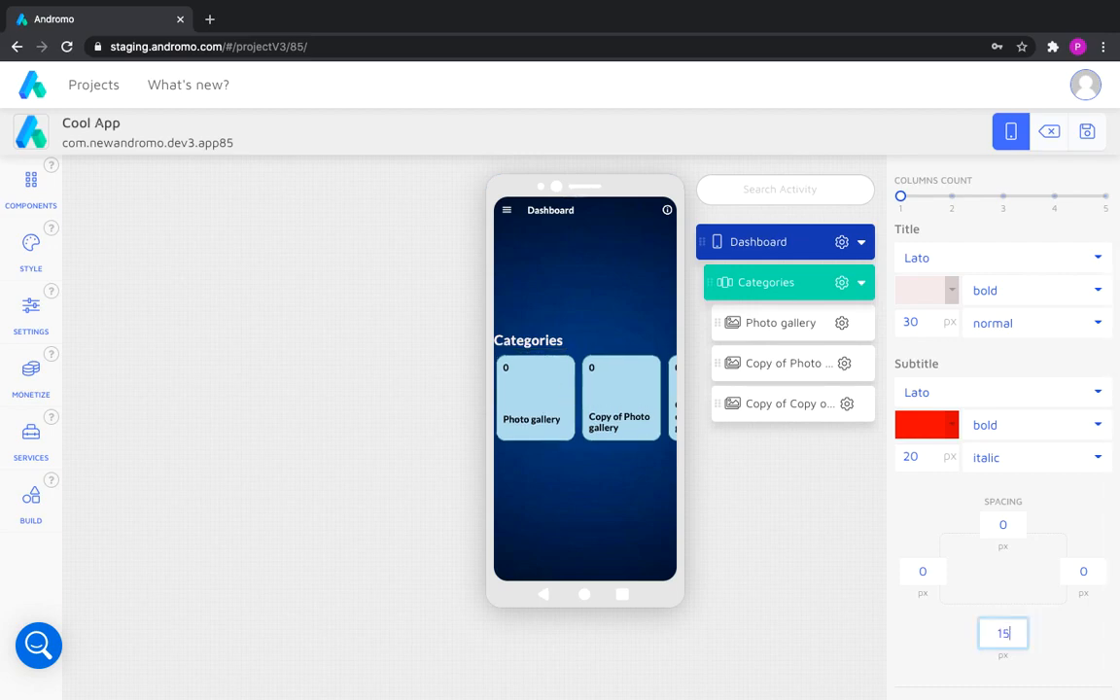
pyautogui.click(941, 615)
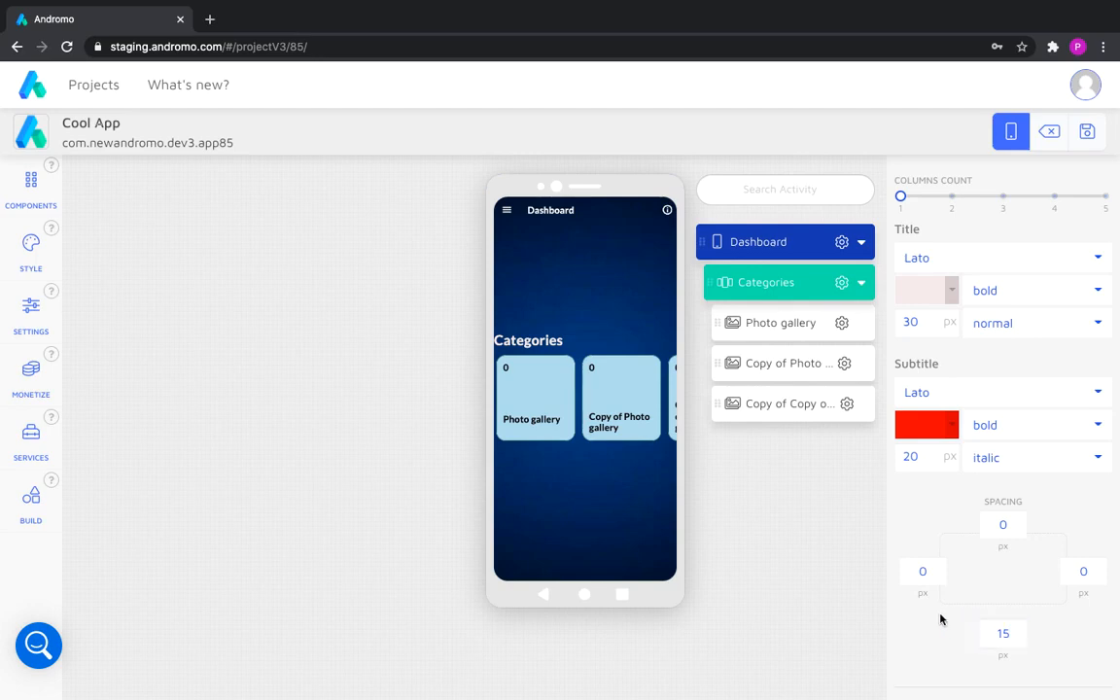
# Set the top spacing of the Categories section title to -50 px and save the project.
pyautogui.click(998, 520)
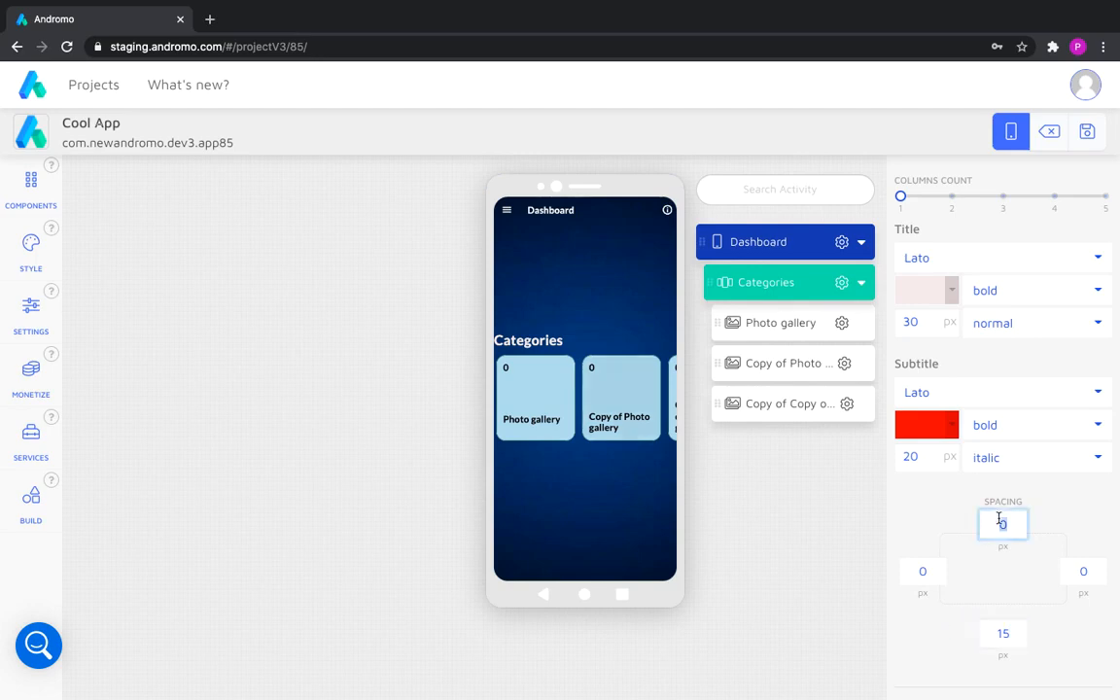
pyautogui.write('20')
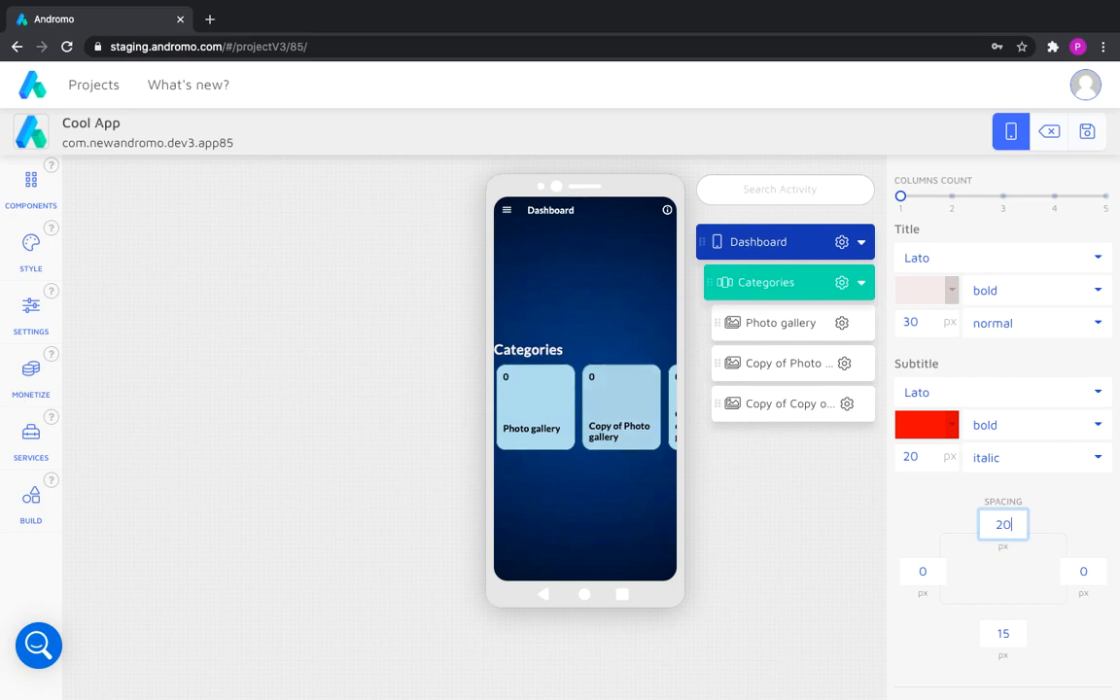
pyautogui.press('BackSpace')
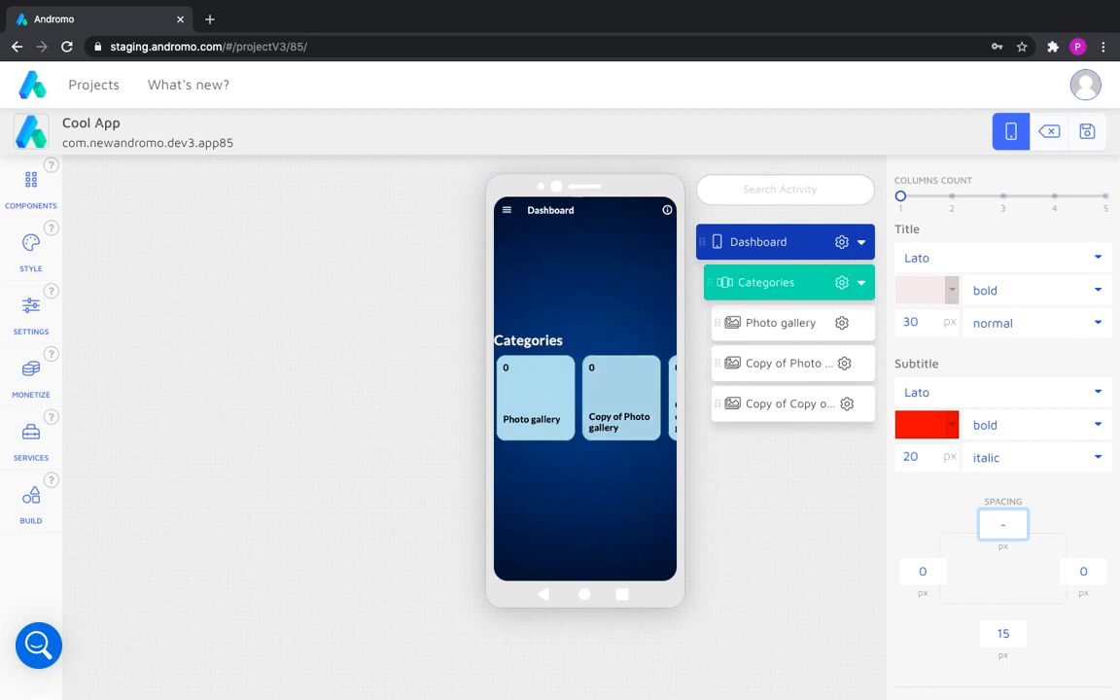
pyautogui.write('-4')
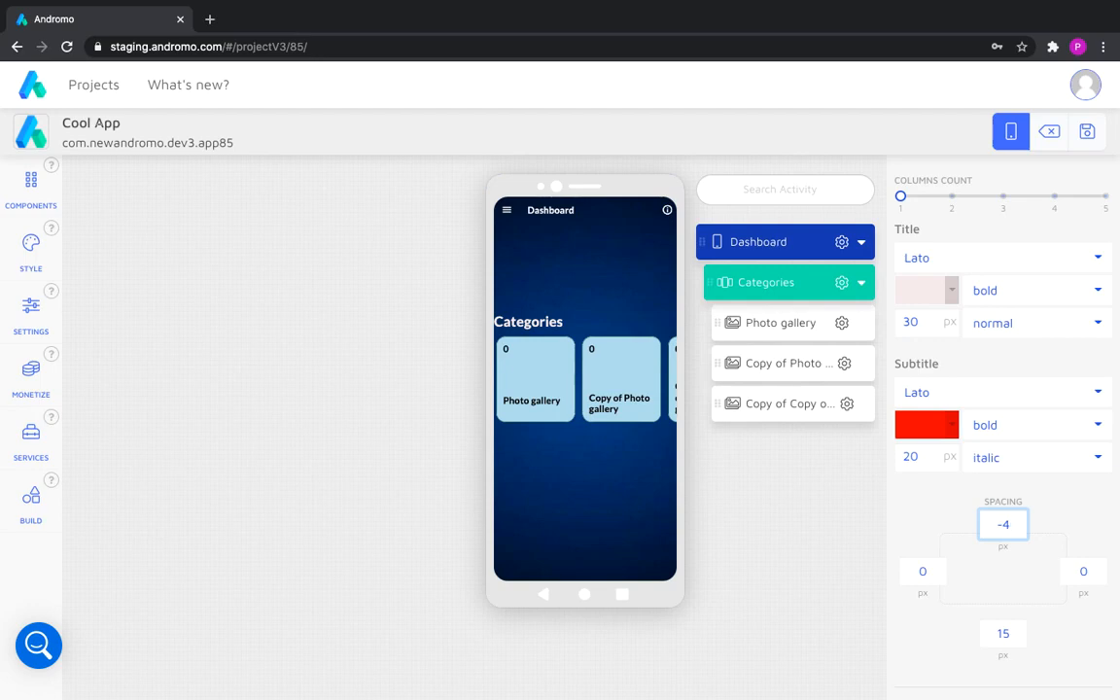
pyautogui.write('0-5')
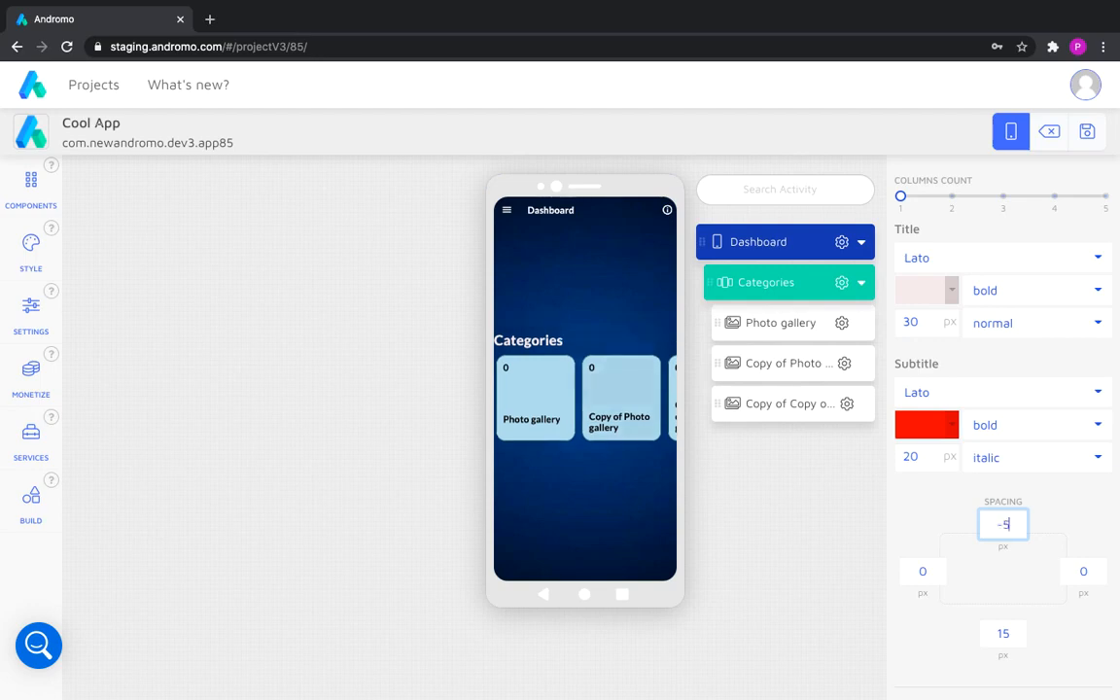
pyautogui.write('0')
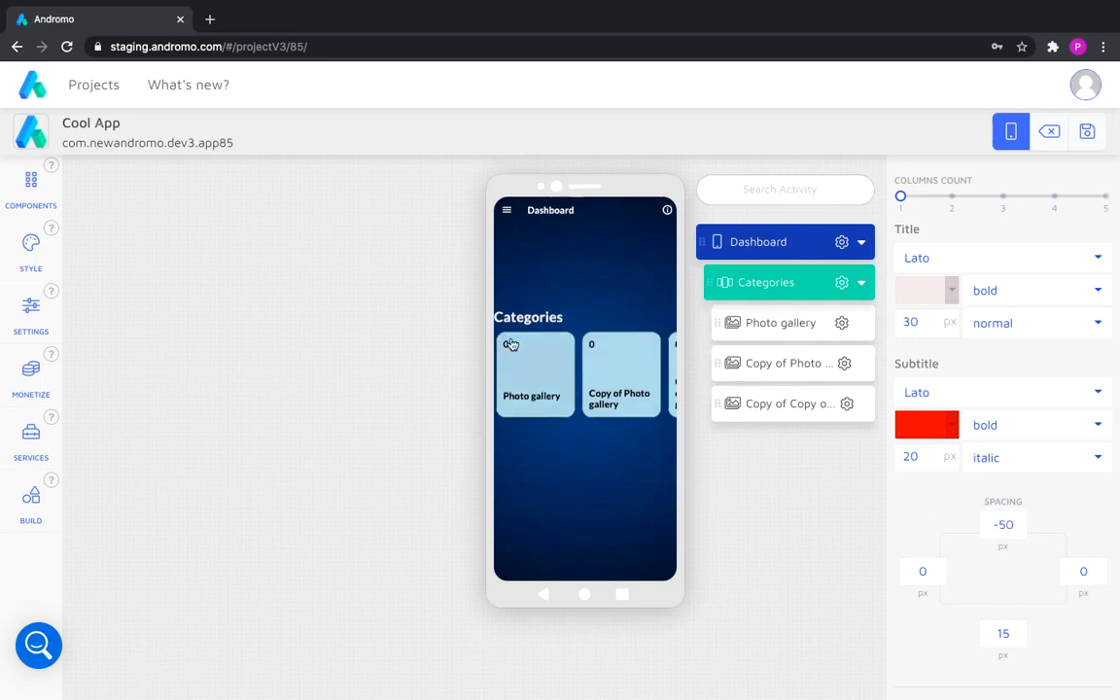
pyautogui.click(1087, 131)
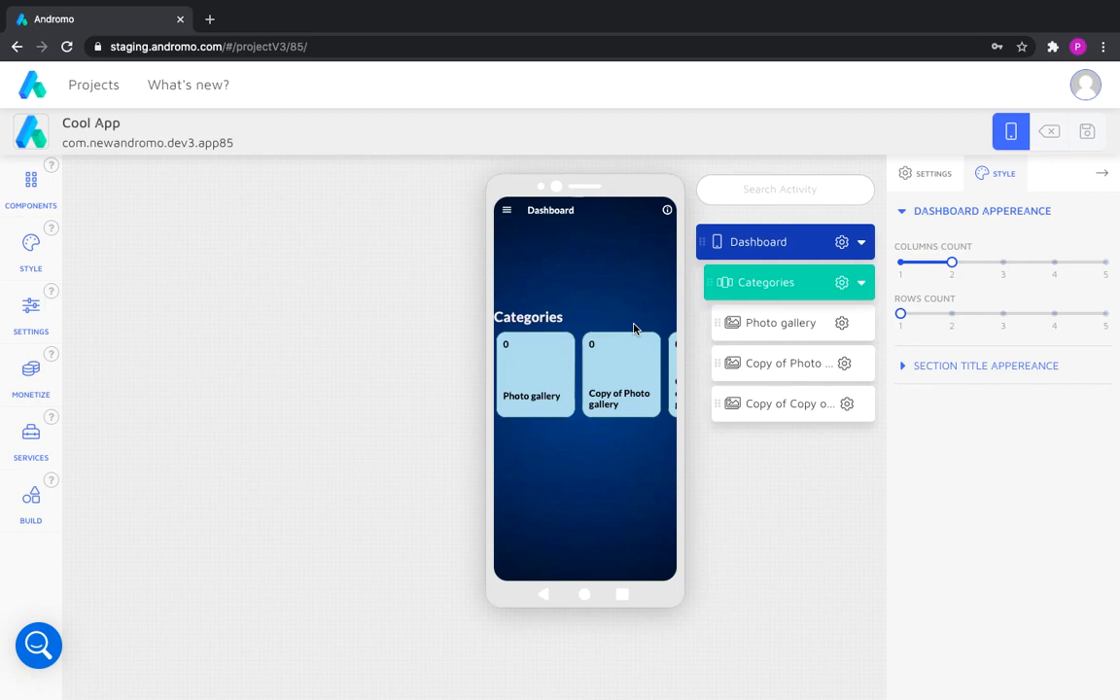
# Rename the first Photo gallery in the Categories group to Technology.
pyautogui.click(761, 323)
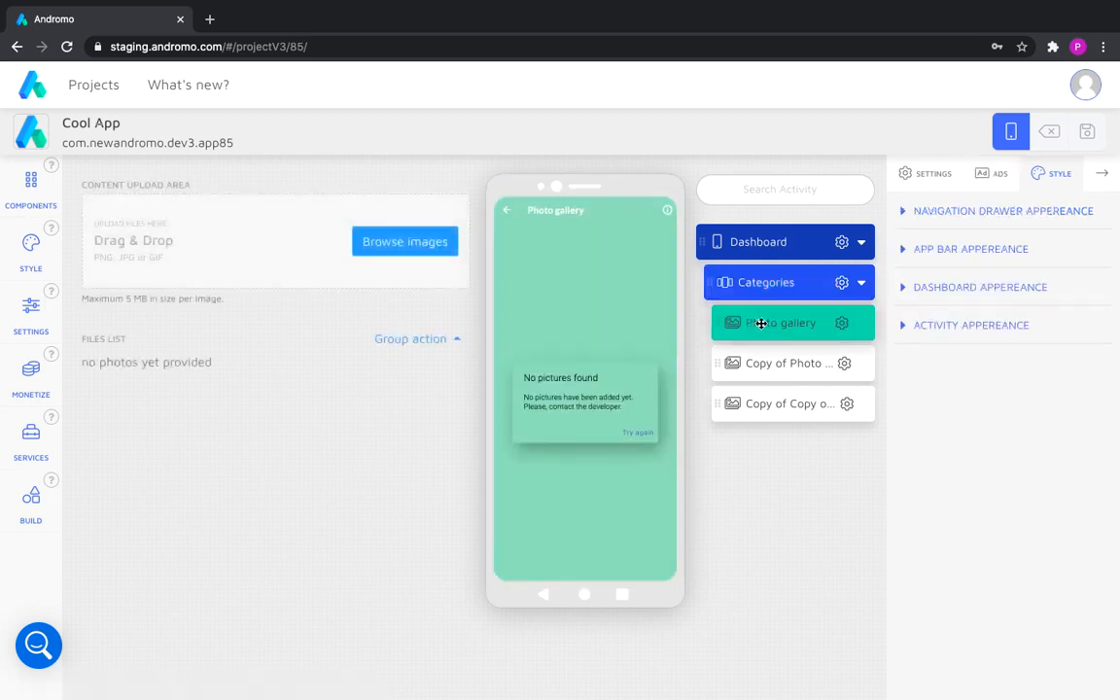
pyautogui.click(928, 185)
pyautogui.click(903, 284)
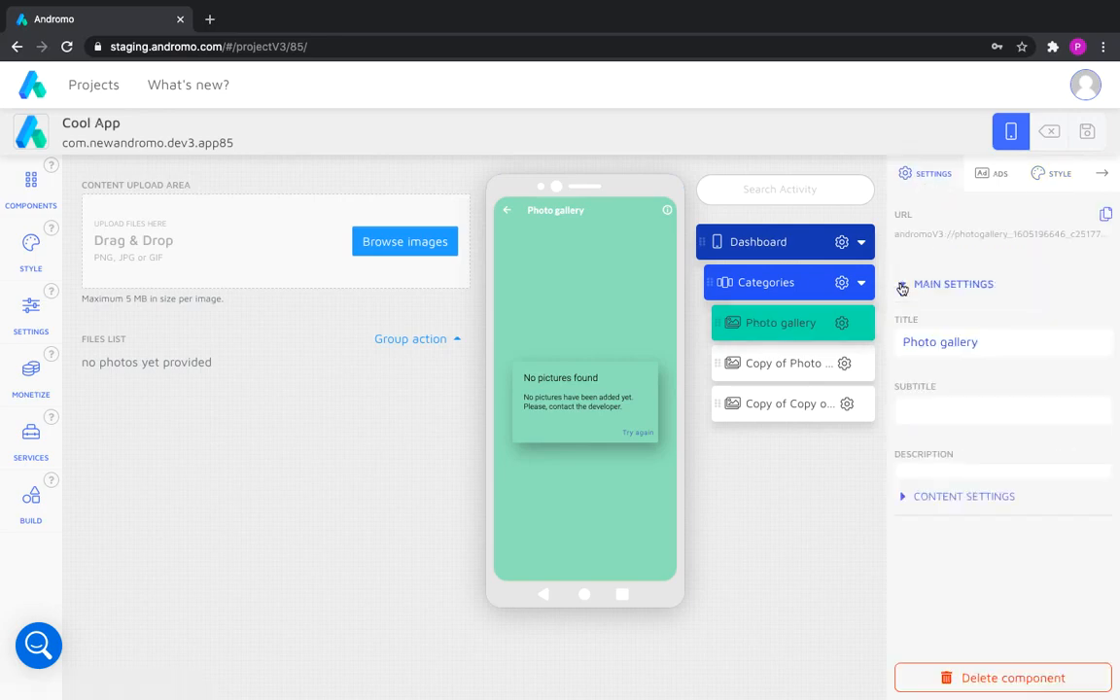
pyautogui.tripleClick(917, 342)
pyautogui.write('Technolof')
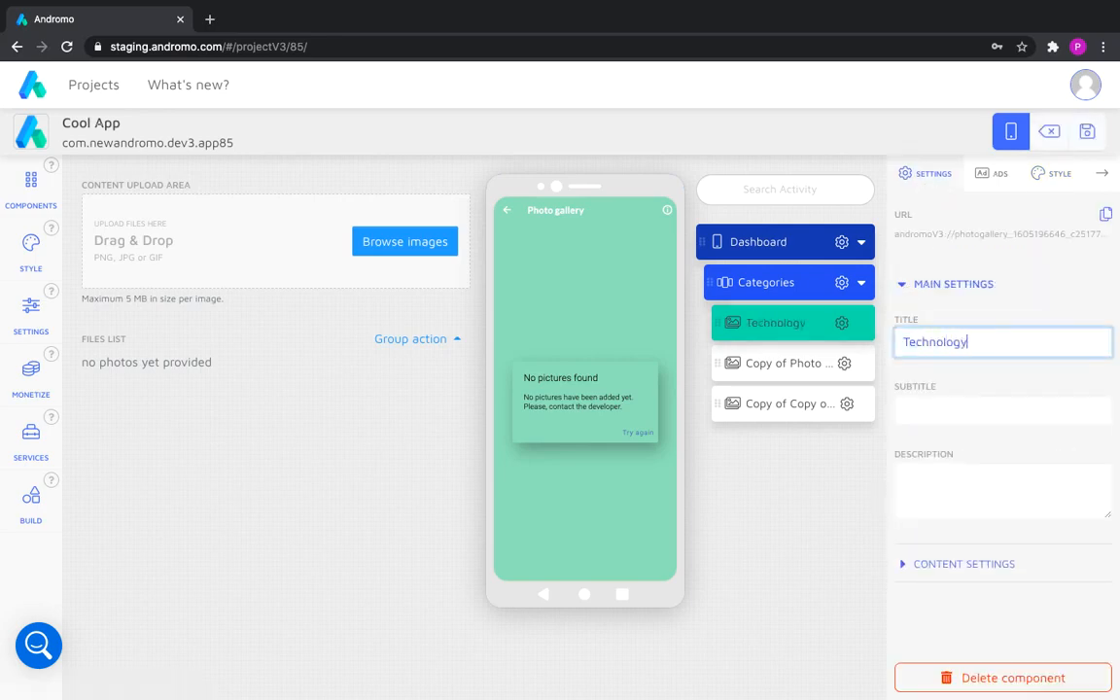
pyautogui.click(901, 325)
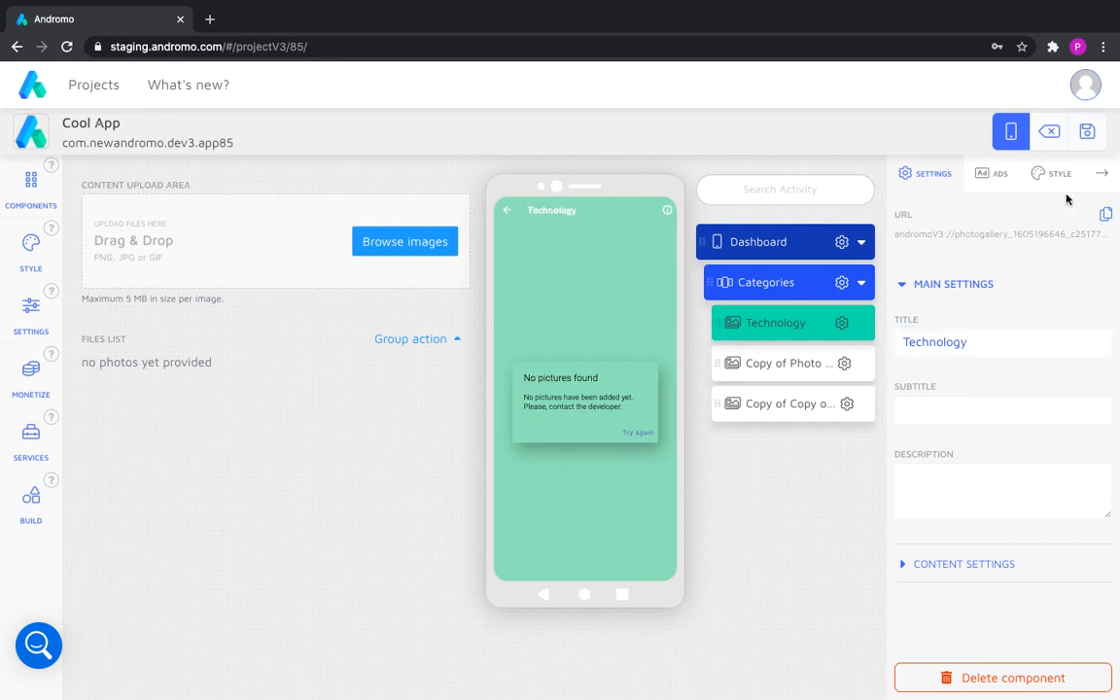
# Enable a background image for Technology's dashboard card and upload the dark Technology picture Image11.png from the 2nd Screen folder.
pyautogui.click(1036, 181)
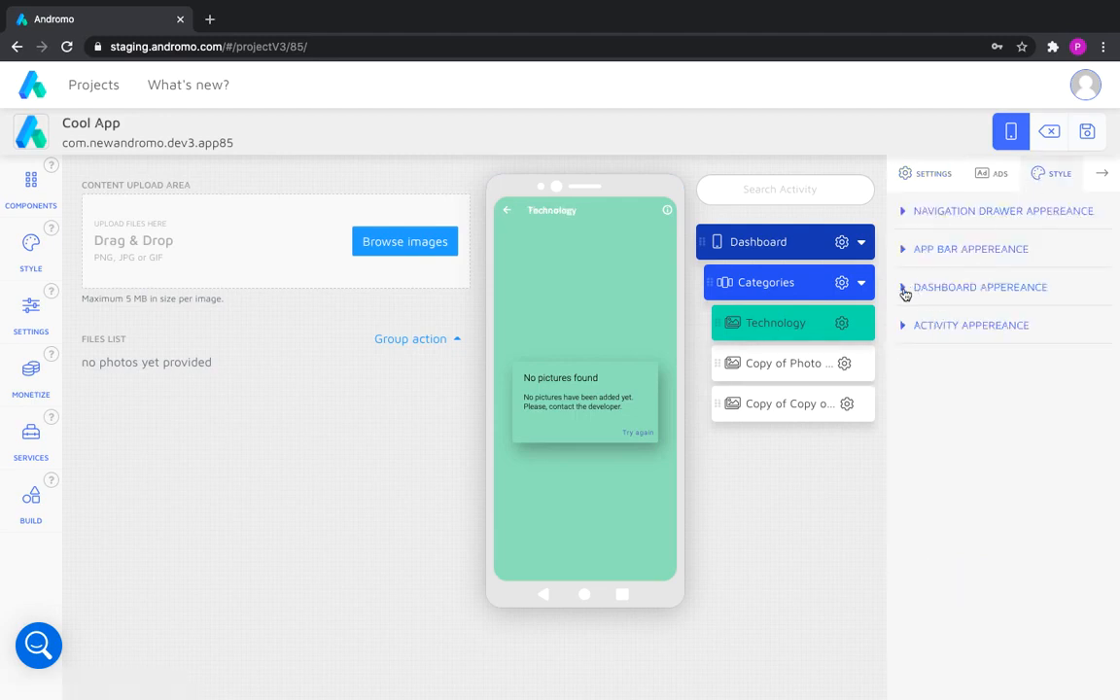
pyautogui.click(901, 290)
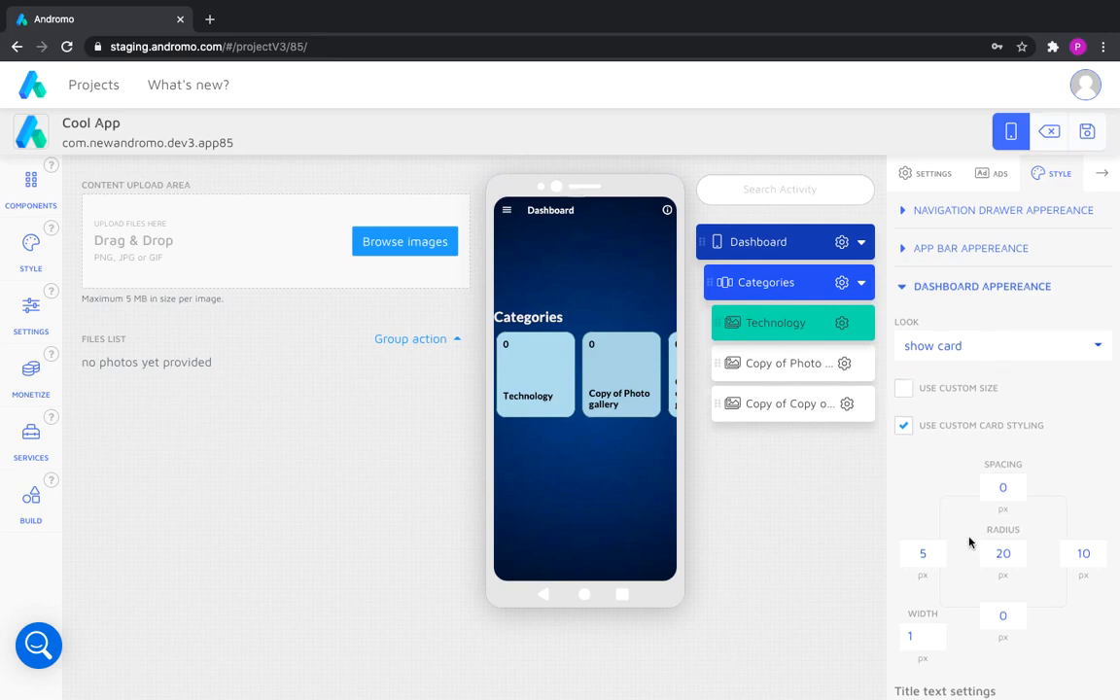
pyautogui.scroll(-5, 948, 545)
pyautogui.click(903, 613)
pyautogui.scroll(-3, 1009, 643)
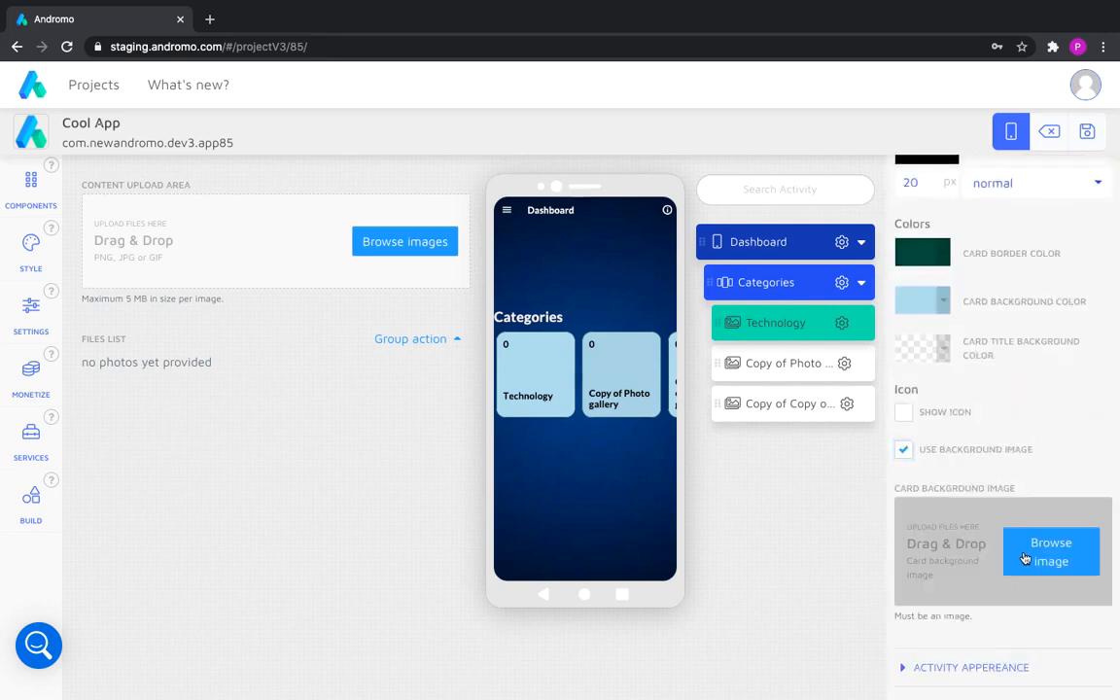
pyautogui.click(1050, 552)
pyautogui.doubleClick(448, 70)
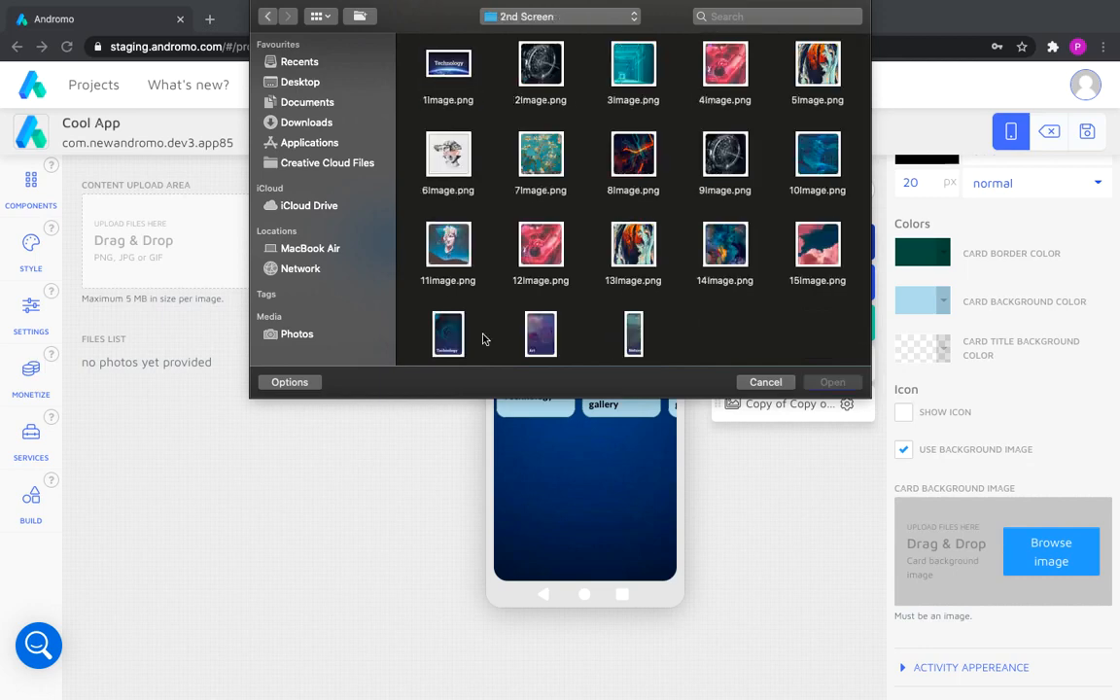
pyautogui.doubleClick(443, 326)
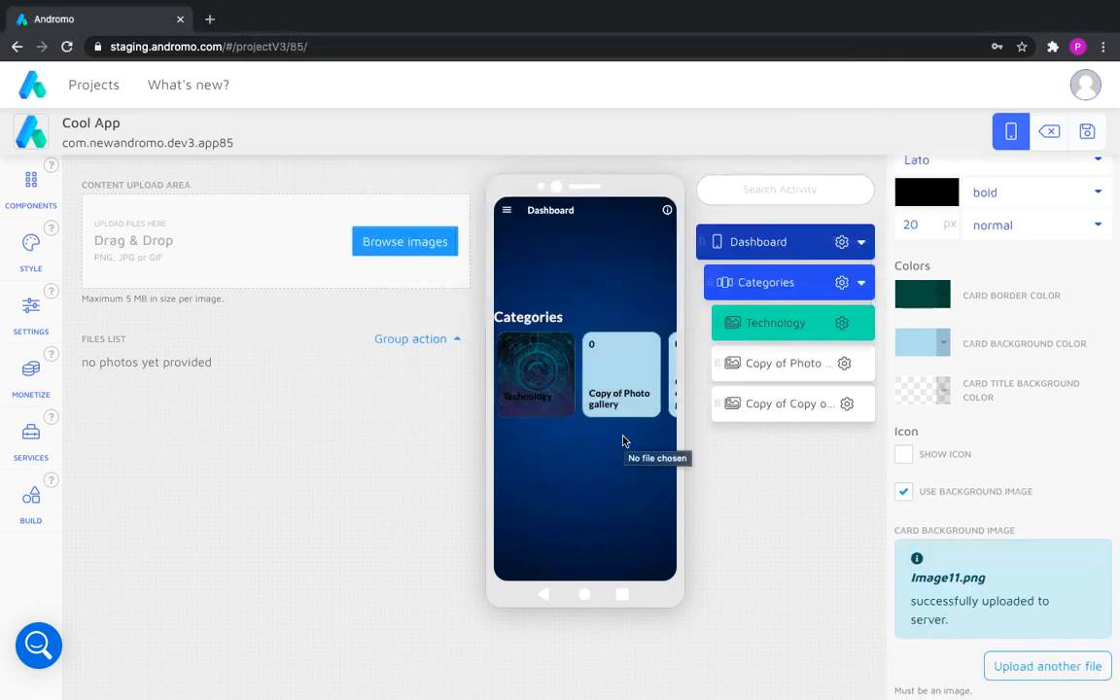
pyautogui.scroll(5, 1007, 463)
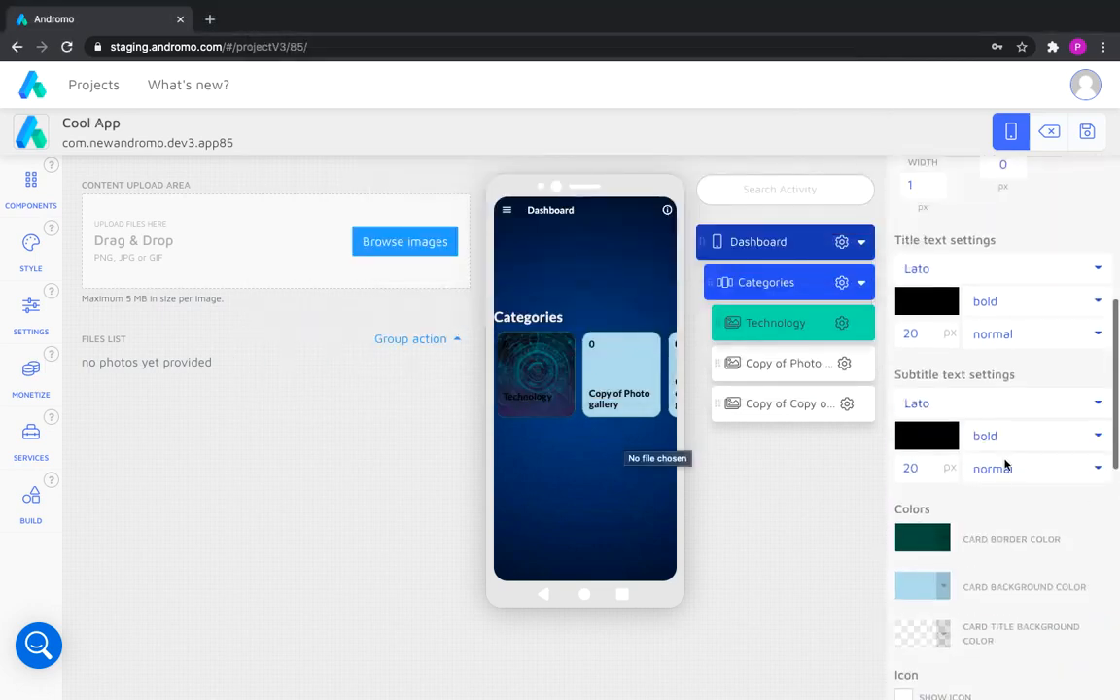
# Set the title text color of Technology's dashboard card to near-white.
pyautogui.click(924, 379)
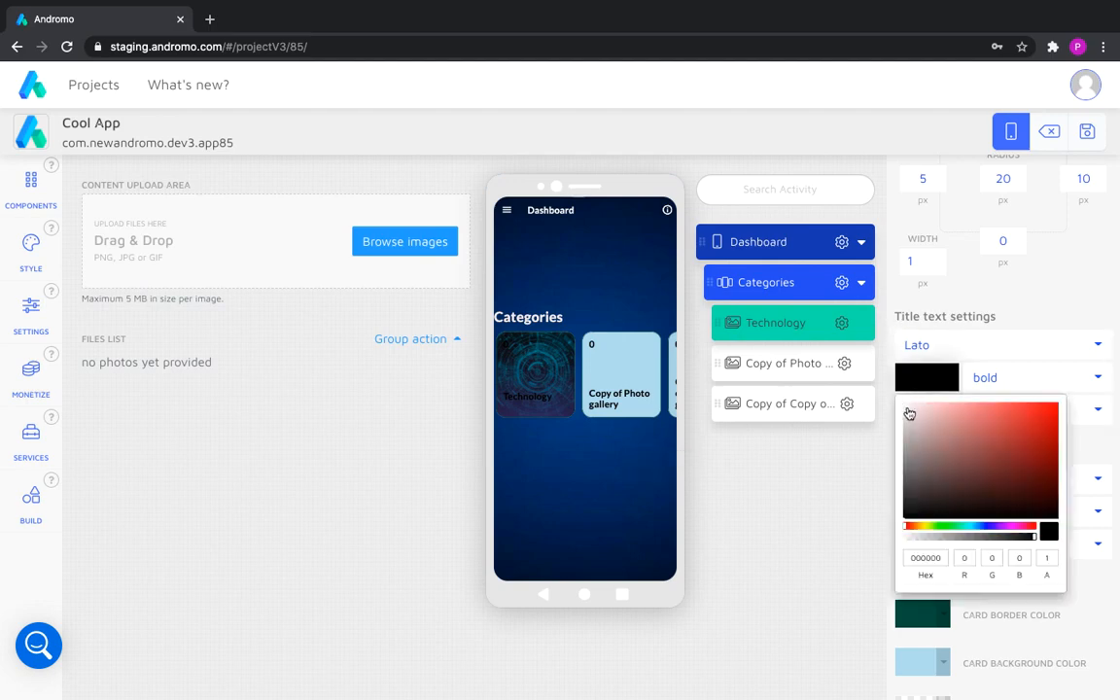
pyautogui.click(910, 415)
pyautogui.click(816, 475)
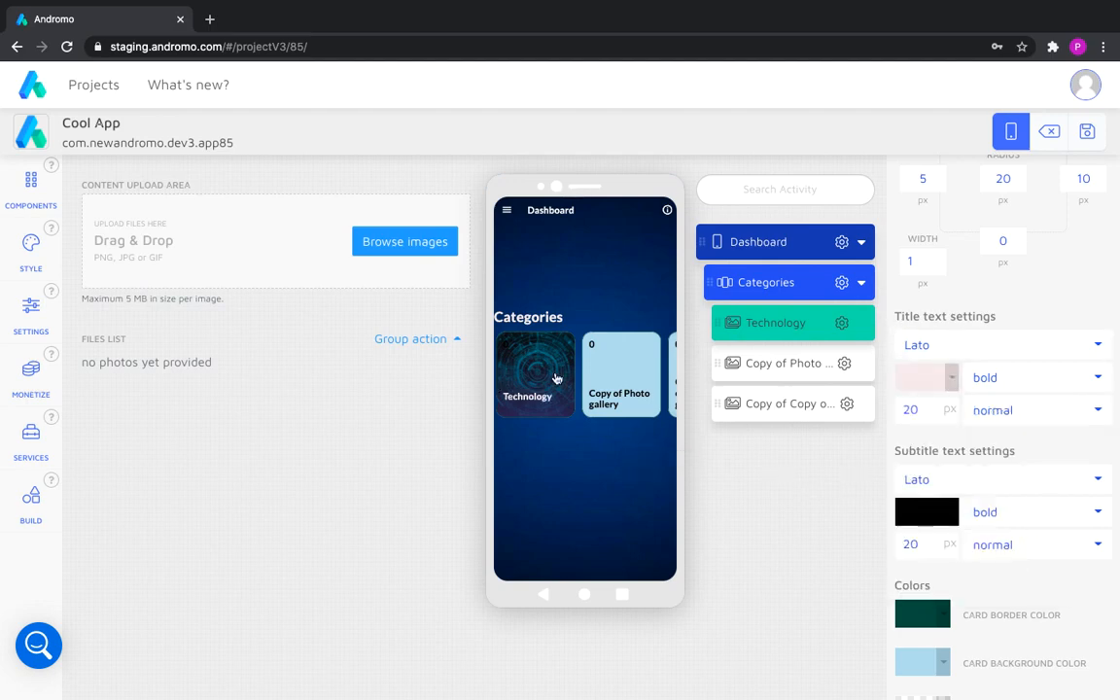
# Rename the second photo gallery in the Categories group to Art.
pyautogui.click(784, 364)
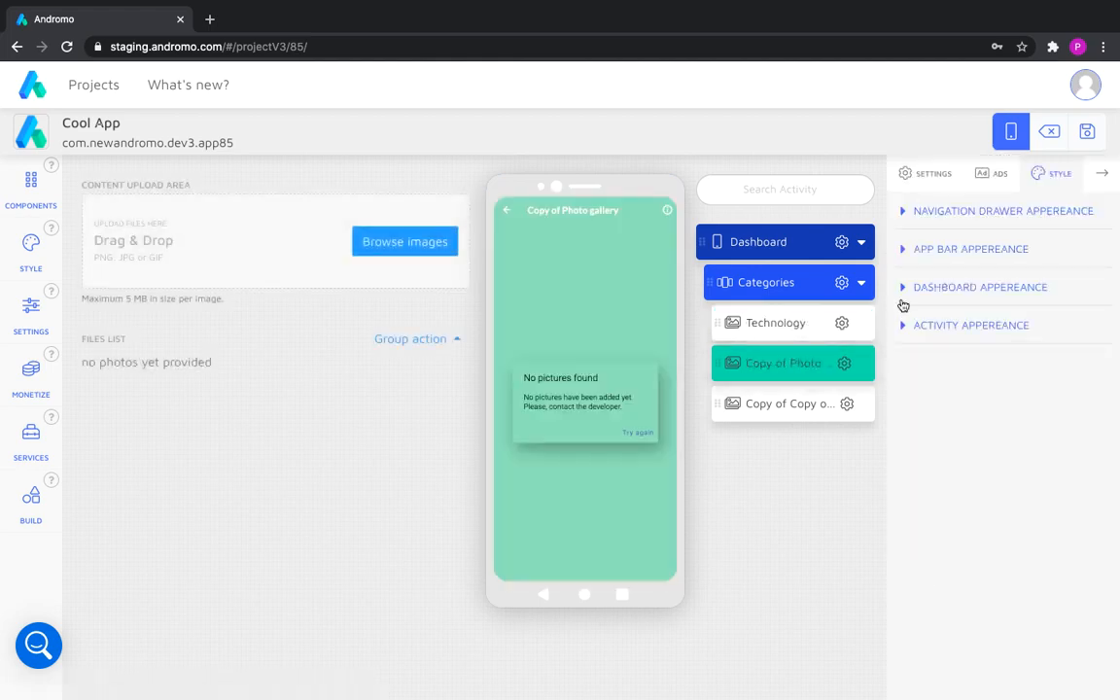
pyautogui.click(904, 288)
pyautogui.click(926, 173)
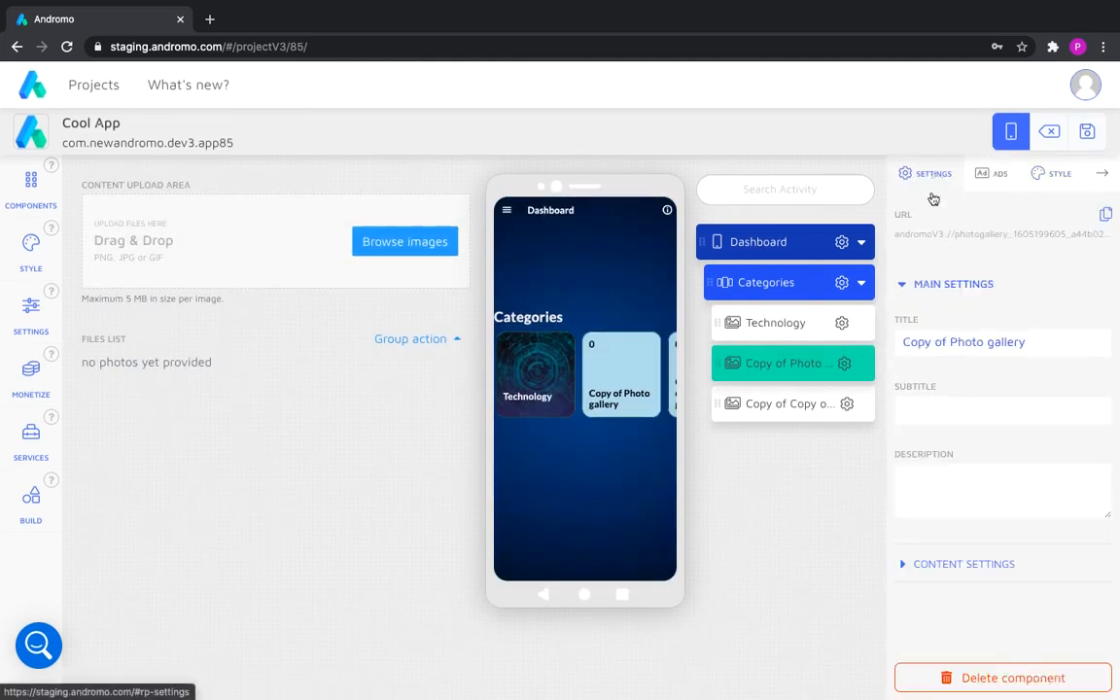
pyautogui.click(917, 349)
pyautogui.press('super+a')
pyautogui.write('Ar')
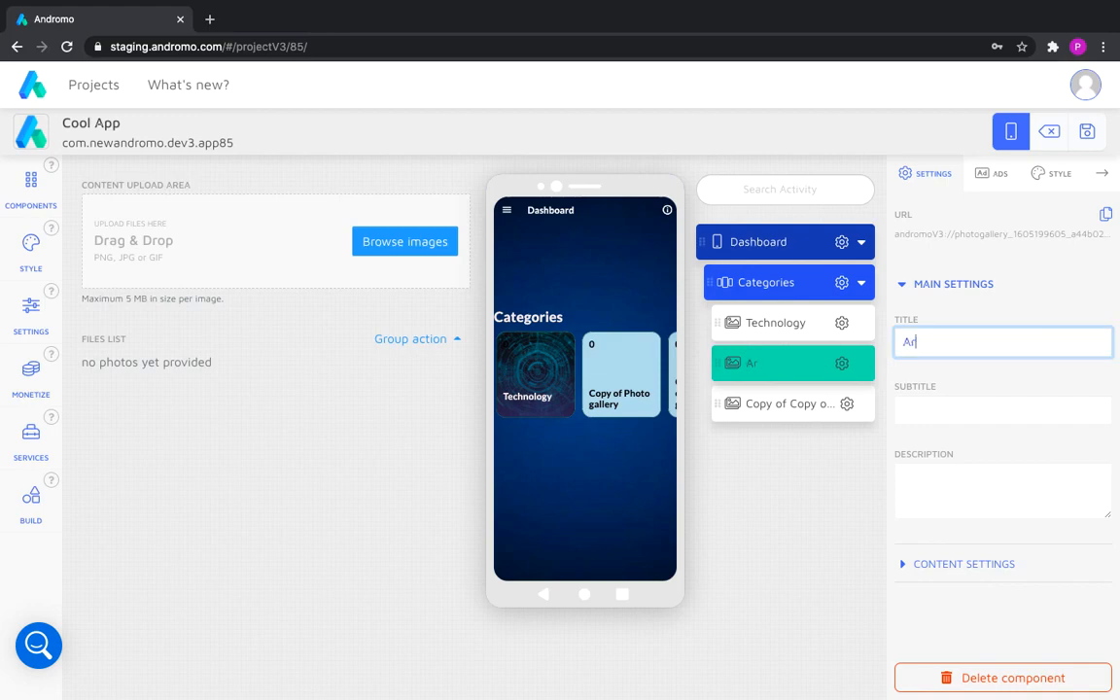
# Set the title text color of Art's dashboard card to near-white, F5EFEF.
pyautogui.click(1054, 174)
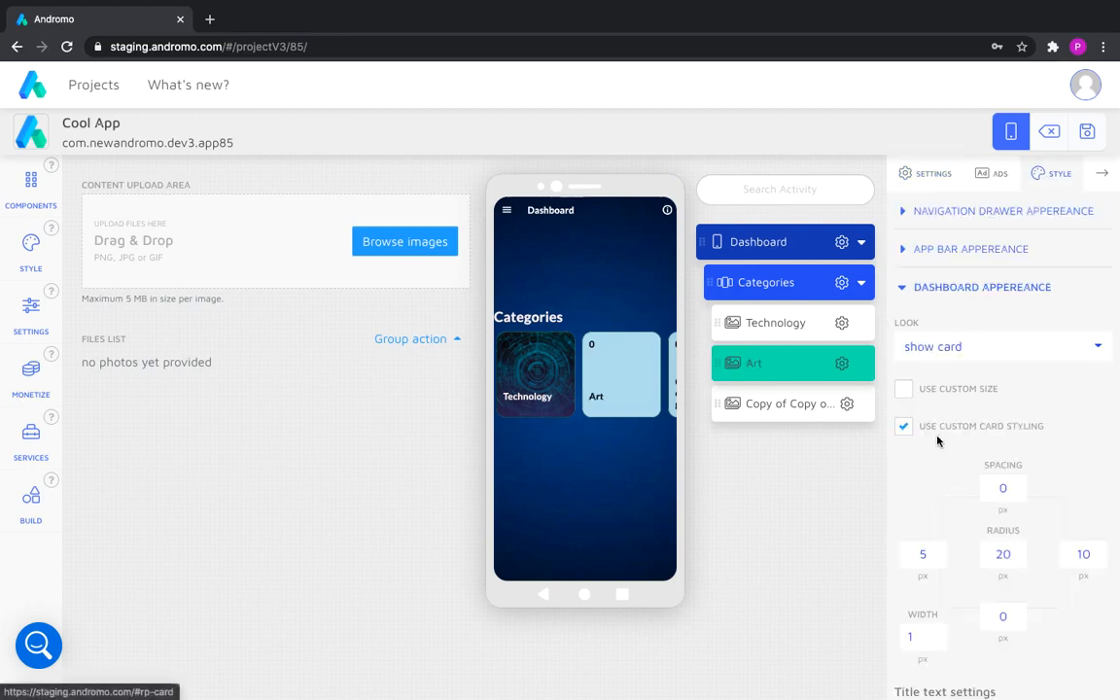
pyautogui.scroll(-1, 964, 513)
pyautogui.scroll(-3, 964, 513)
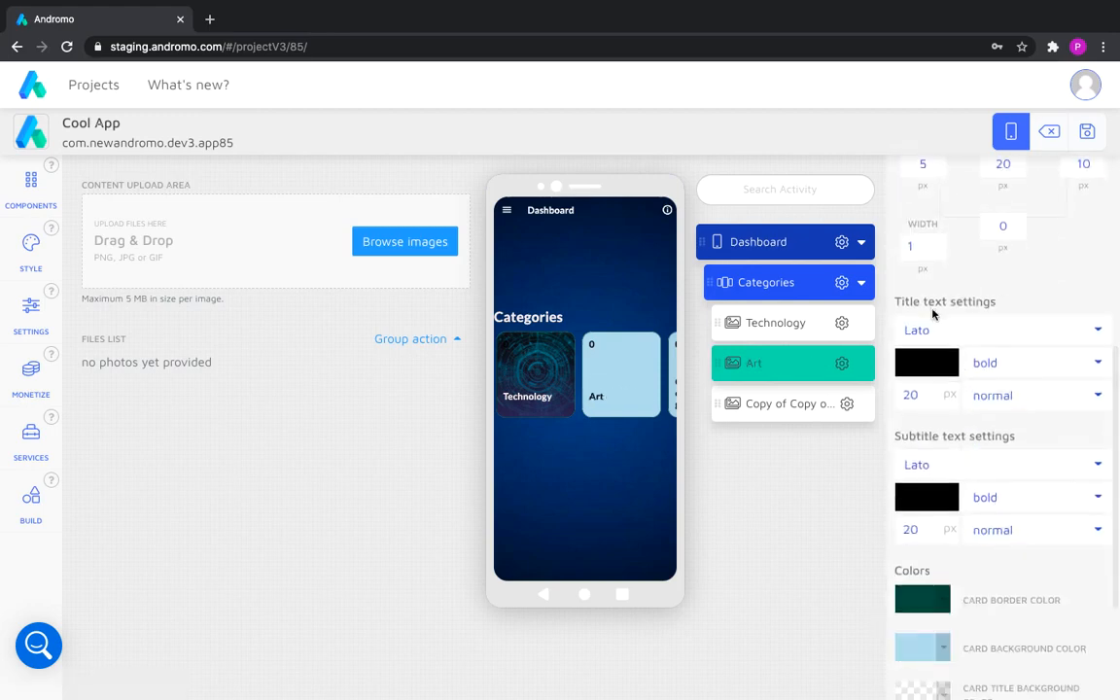
pyautogui.click(929, 365)
pyautogui.click(907, 393)
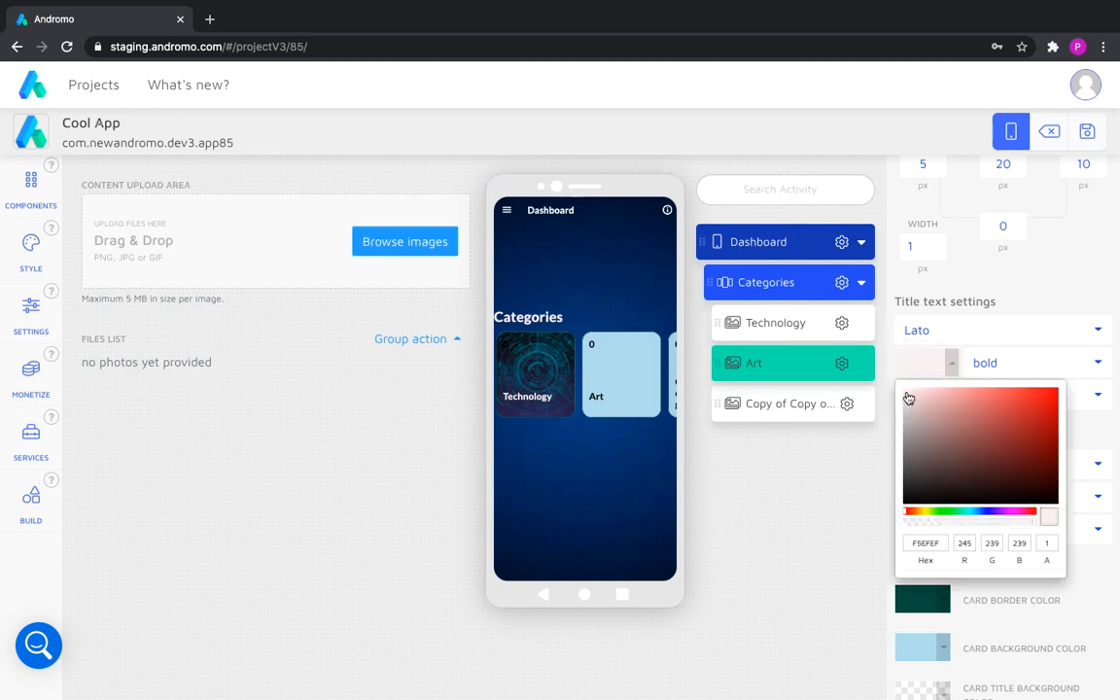
pyautogui.click(864, 511)
# Enable a background image for Art's dashboard card and upload the purple picture Image22.png from the 2nd Screen folder.
pyautogui.scroll(-2, 918, 575)
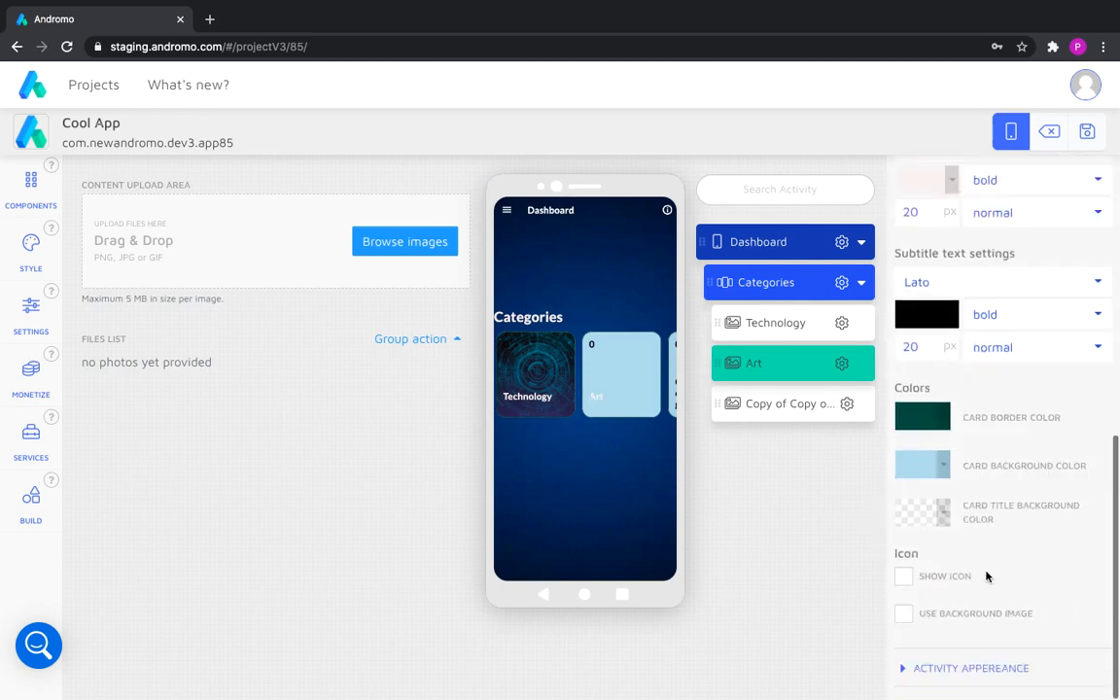
pyautogui.click(905, 614)
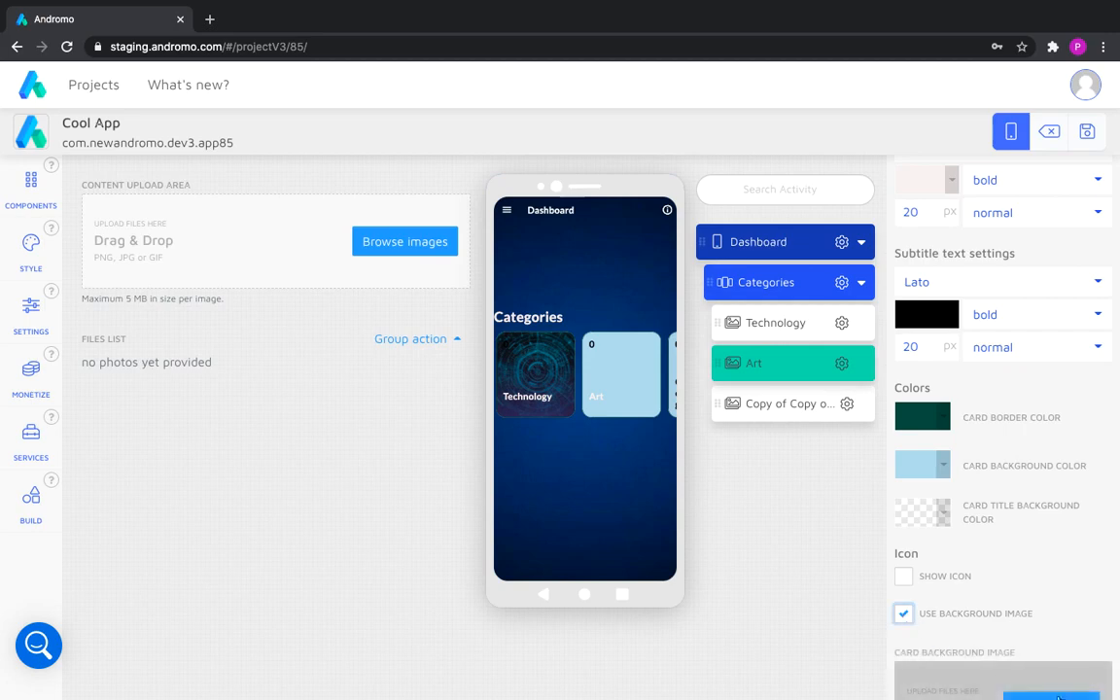
pyautogui.click(1053, 696)
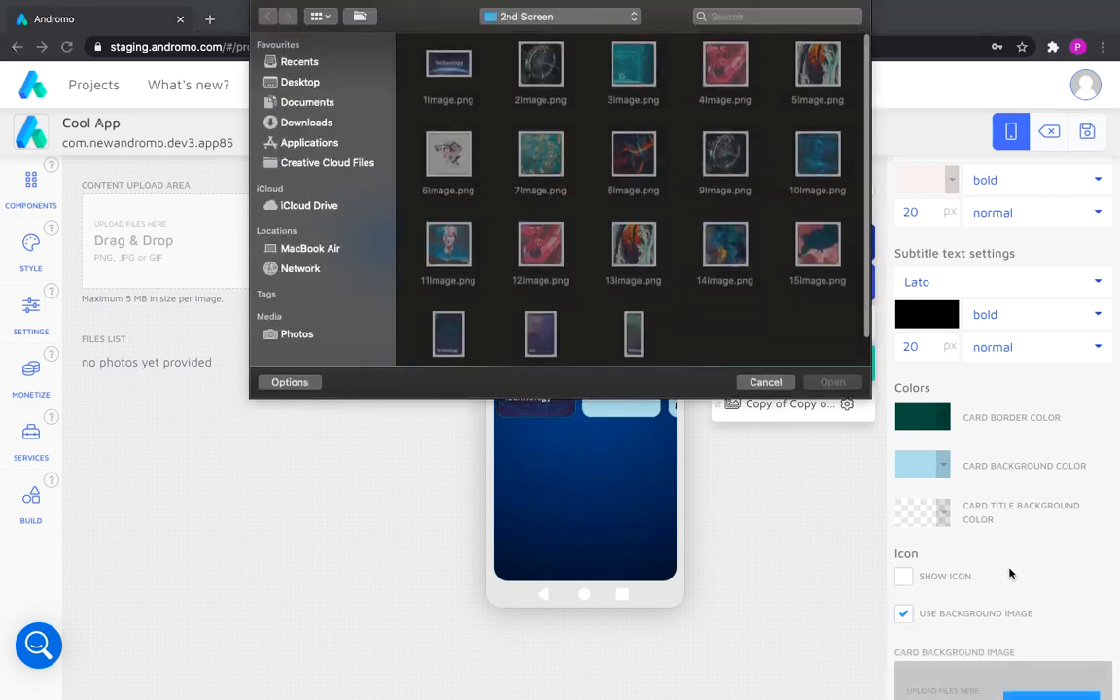
pyautogui.doubleClick(541, 334)
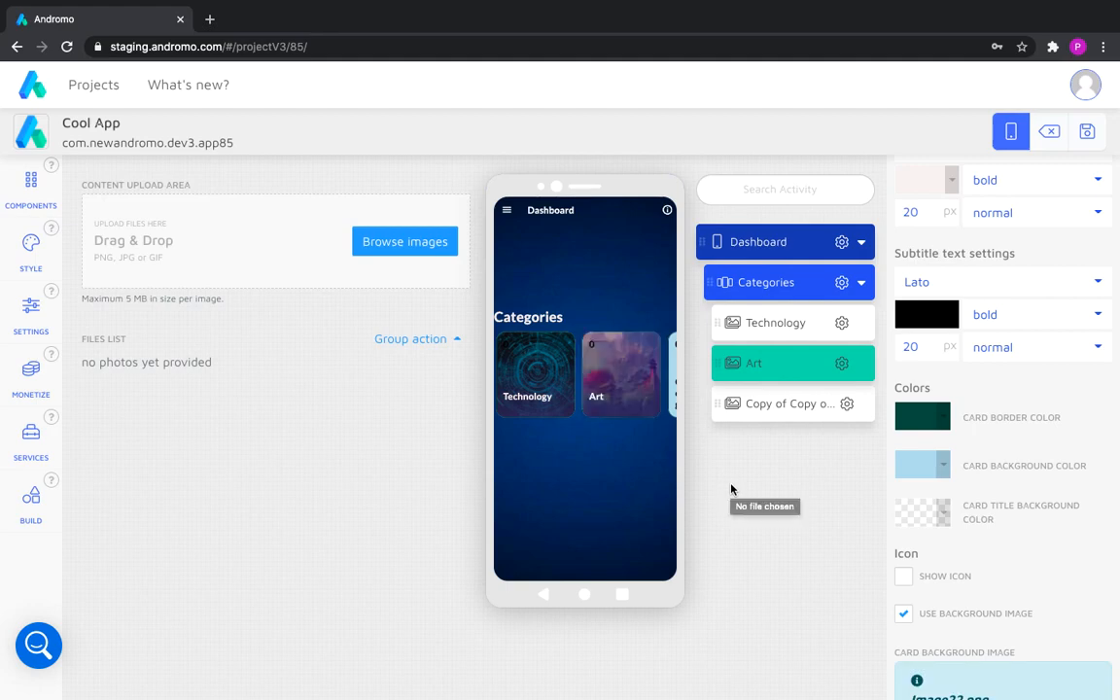
# Rename the third photo gallery in the Categories group to Nature.
pyautogui.click(776, 401)
pyautogui.click(925, 173)
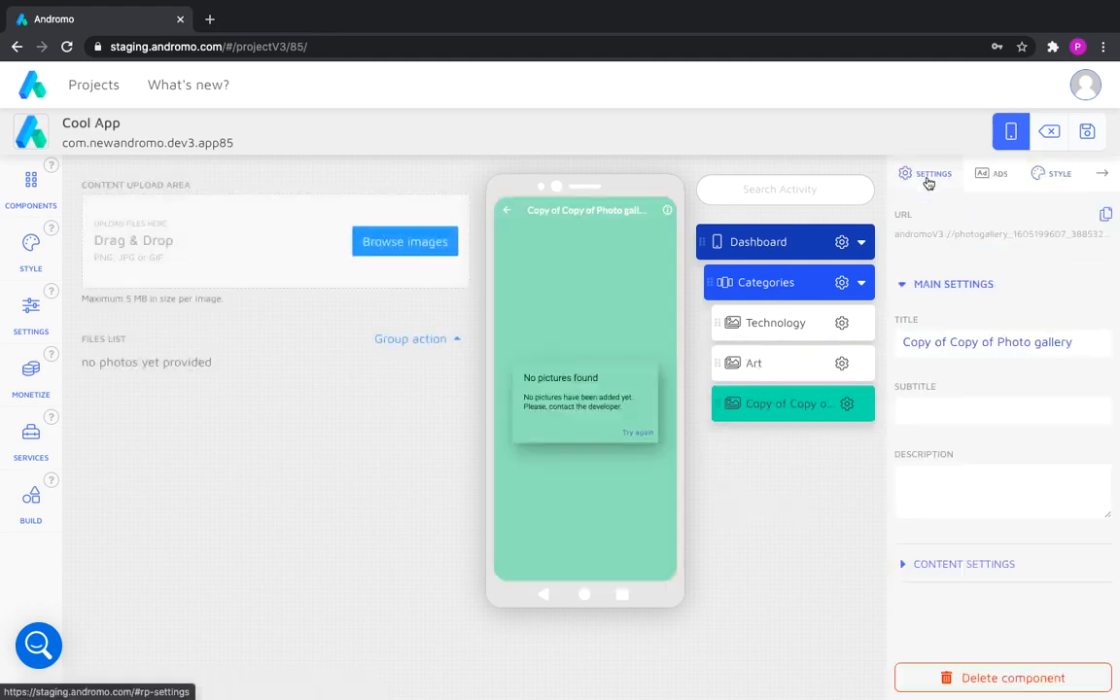
pyautogui.tripleClick(841, 342)
pyautogui.write('Nature')
# Set the title text color of Nature's dashboard card to near-white.
pyautogui.click(1041, 181)
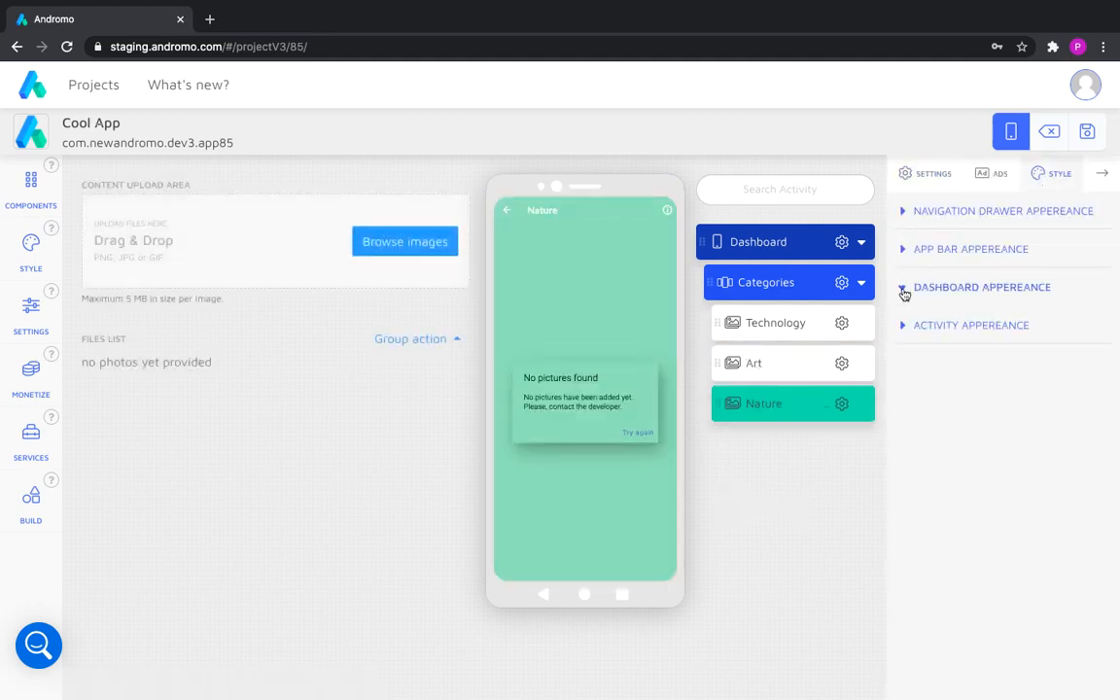
pyautogui.click(905, 291)
pyautogui.scroll(-5, 962, 534)
pyautogui.scroll(2, 1001, 389)
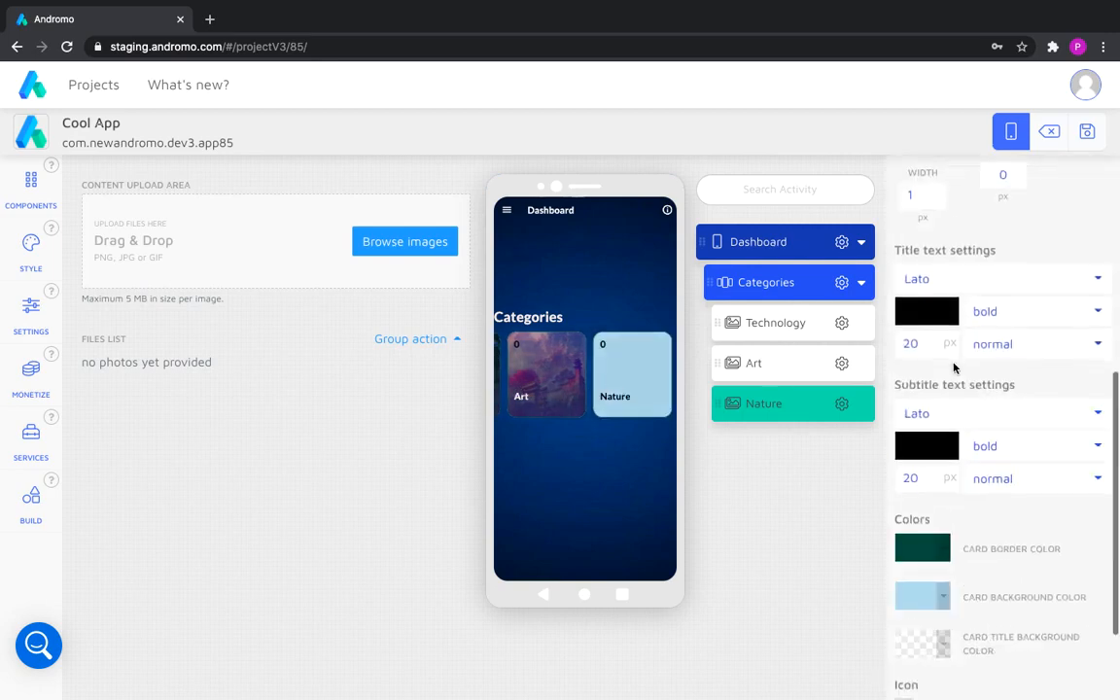
pyautogui.click(925, 368)
pyautogui.click(915, 400)
pyautogui.click(557, 375)
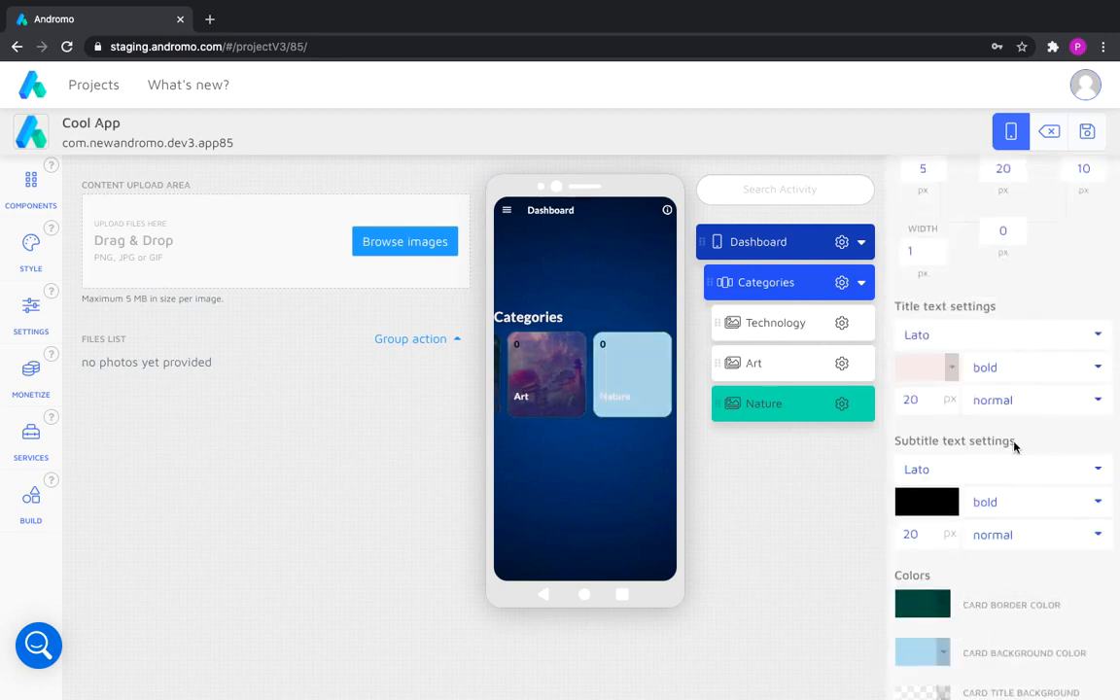
# Enable a background image for Nature's dashboard card, upload Image-7.png from the Wallpappers app folder, and preview the Categories carousel.
pyautogui.scroll(-4, 1012, 445)
pyautogui.click(1017, 612)
pyautogui.scroll(-3, 1017, 615)
pyautogui.click(1024, 532)
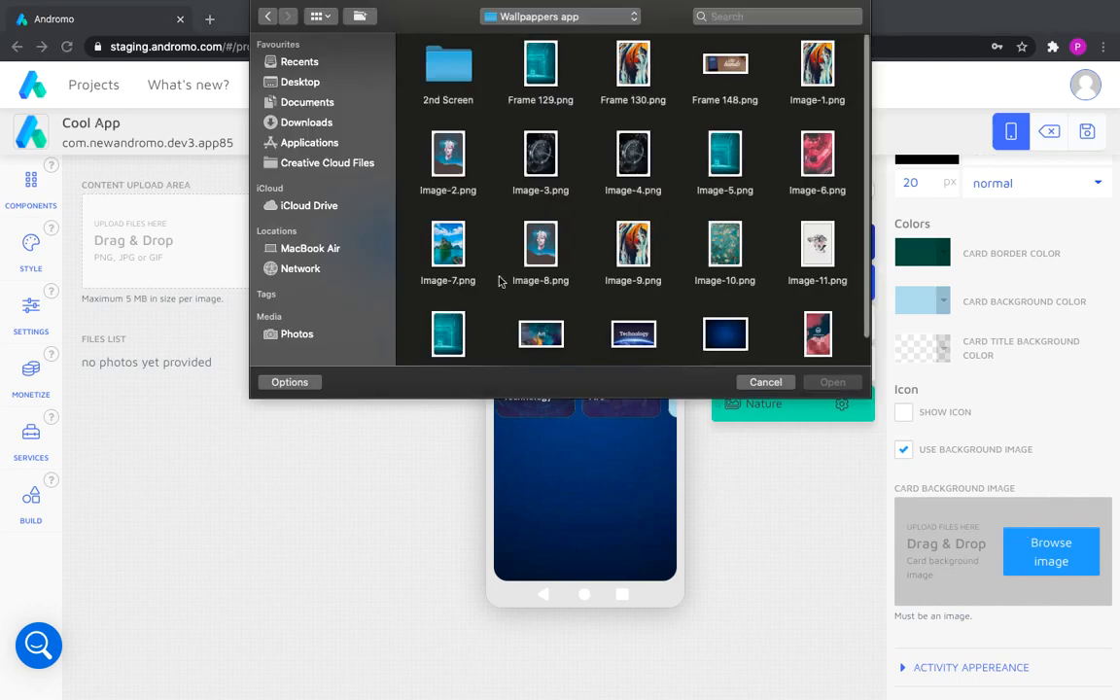
pyautogui.doubleClick(447, 248)
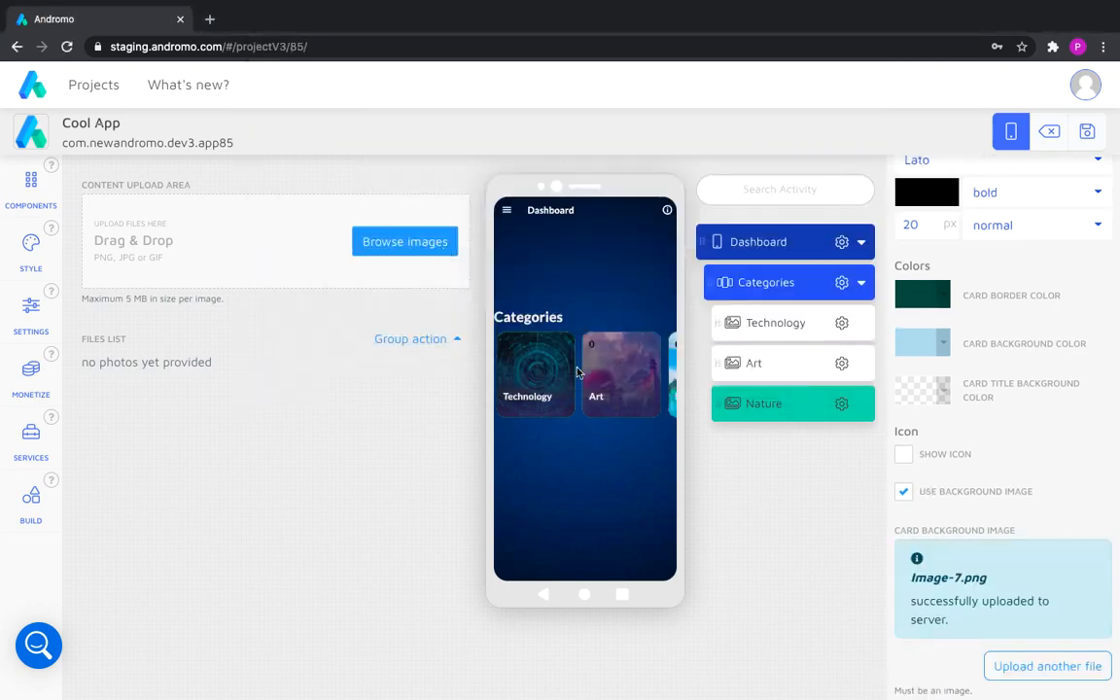
pyautogui.hscroll(2, 579, 373)
pyautogui.hscroll(-2, 624, 368)
pyautogui.hscroll(2, 624, 369)
pyautogui.hscroll(-2, 623, 369)
# Upload Image-2.png, Image-4.png, Image-7.png and the teal Image.png from the Wallpappers app folder to the Technology gallery.
pyautogui.click(780, 324)
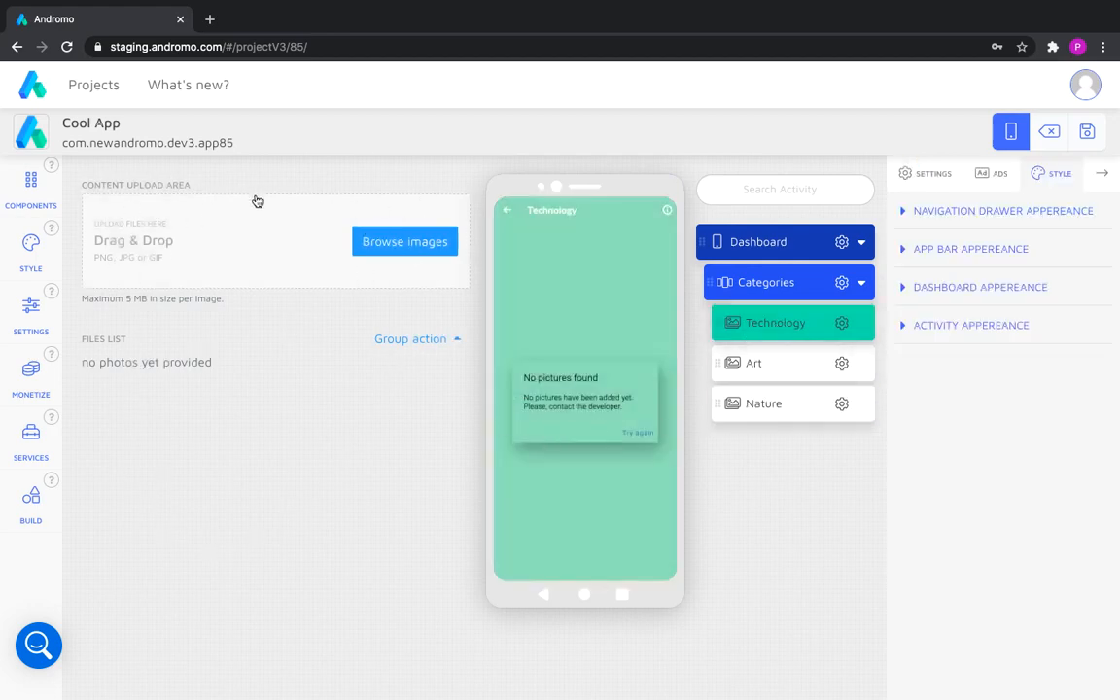
pyautogui.click(389, 243)
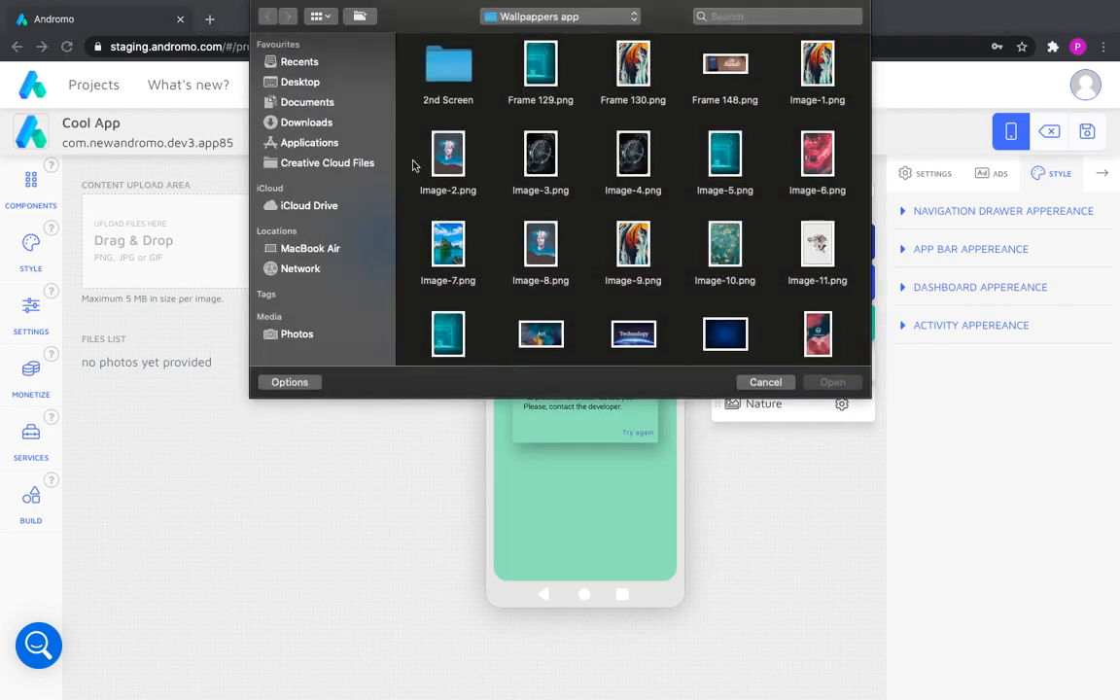
pyautogui.moveTo(416, 165); pyautogui.dragTo(471, 336)
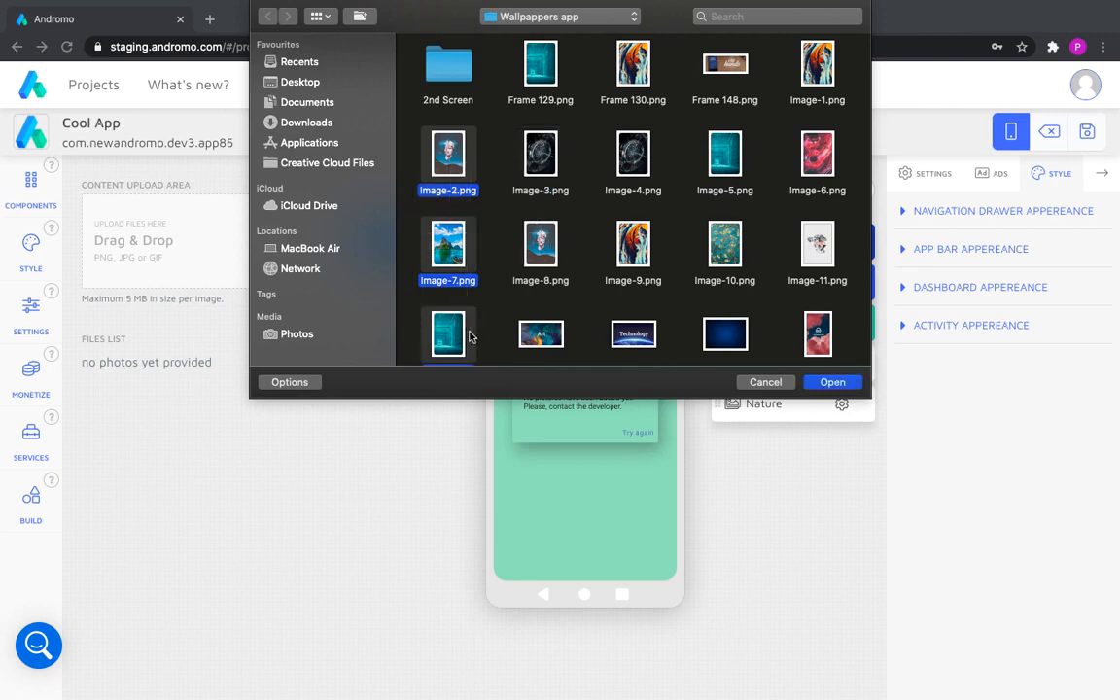
pyautogui.keyDown('super'); pyautogui.click(636, 153); pyautogui.keyUp('super')
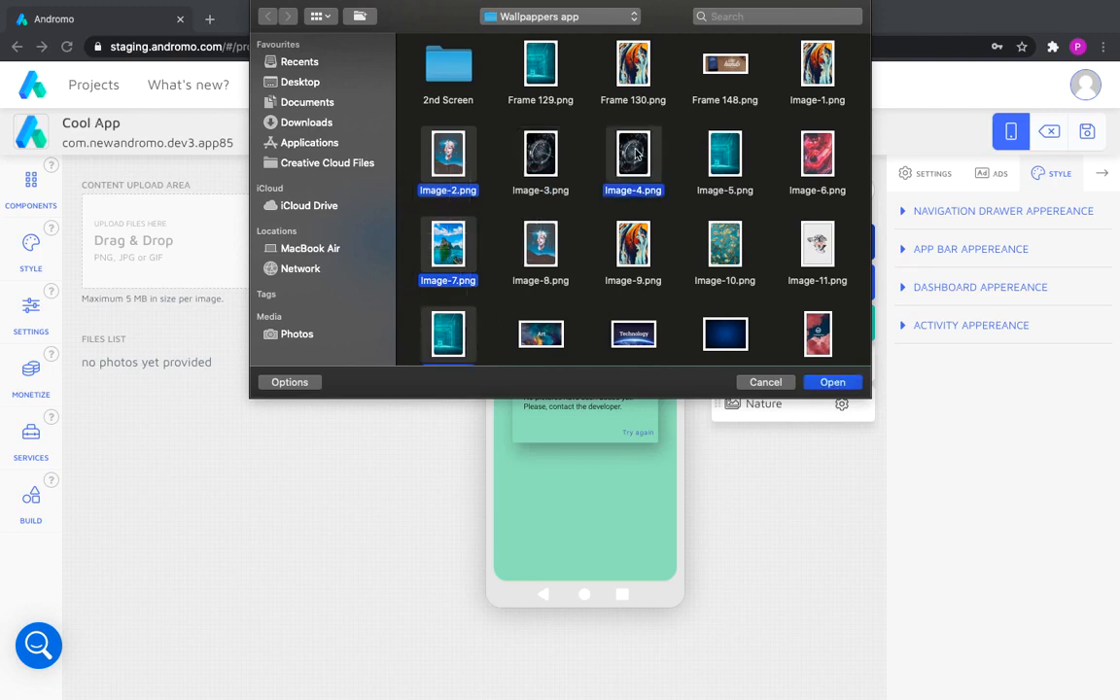
pyautogui.click(840, 386)
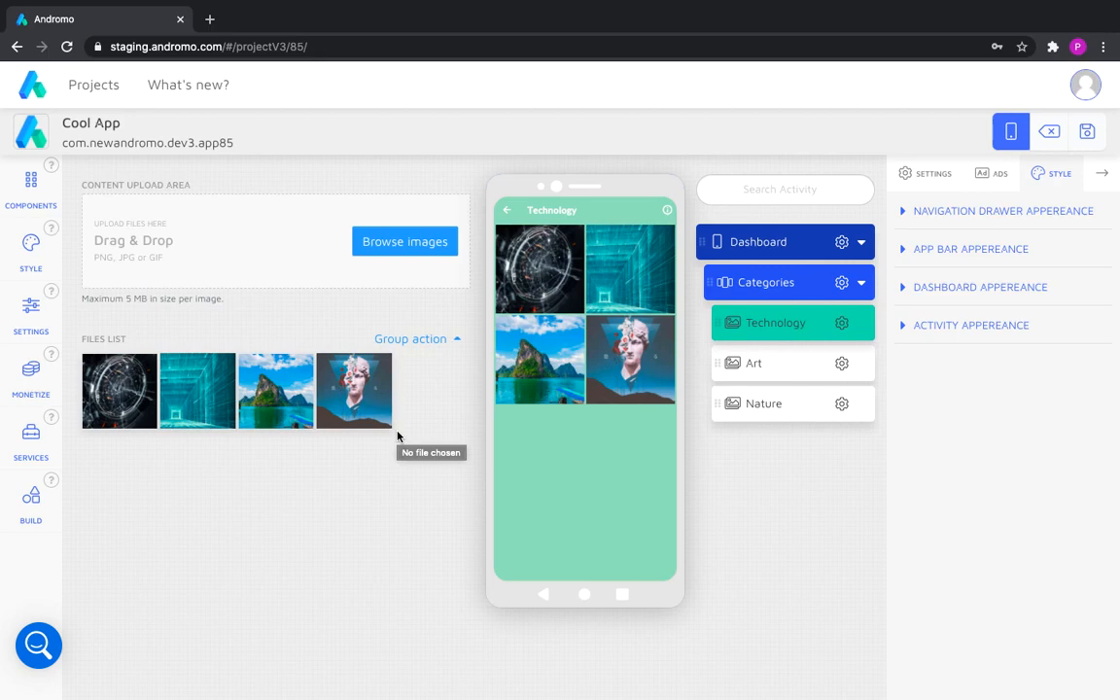
# Select all uploaded Technology pictures with the group action and deselect them all again.
pyautogui.click(412, 341)
pyautogui.click(398, 373)
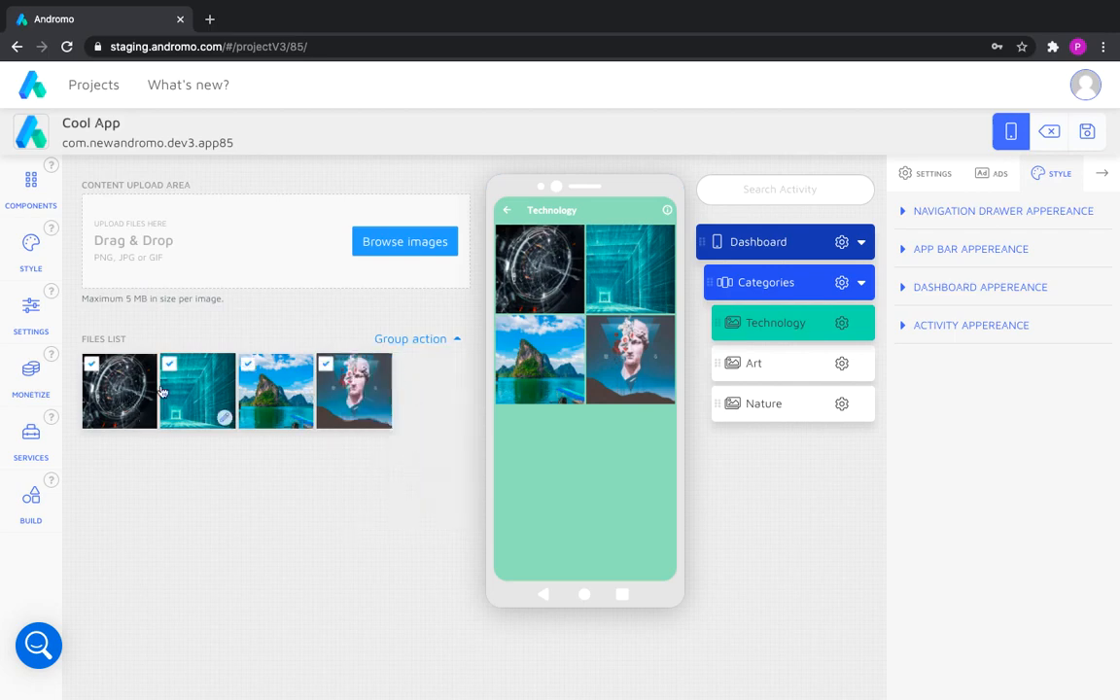
pyautogui.click(403, 338)
pyautogui.click(388, 396)
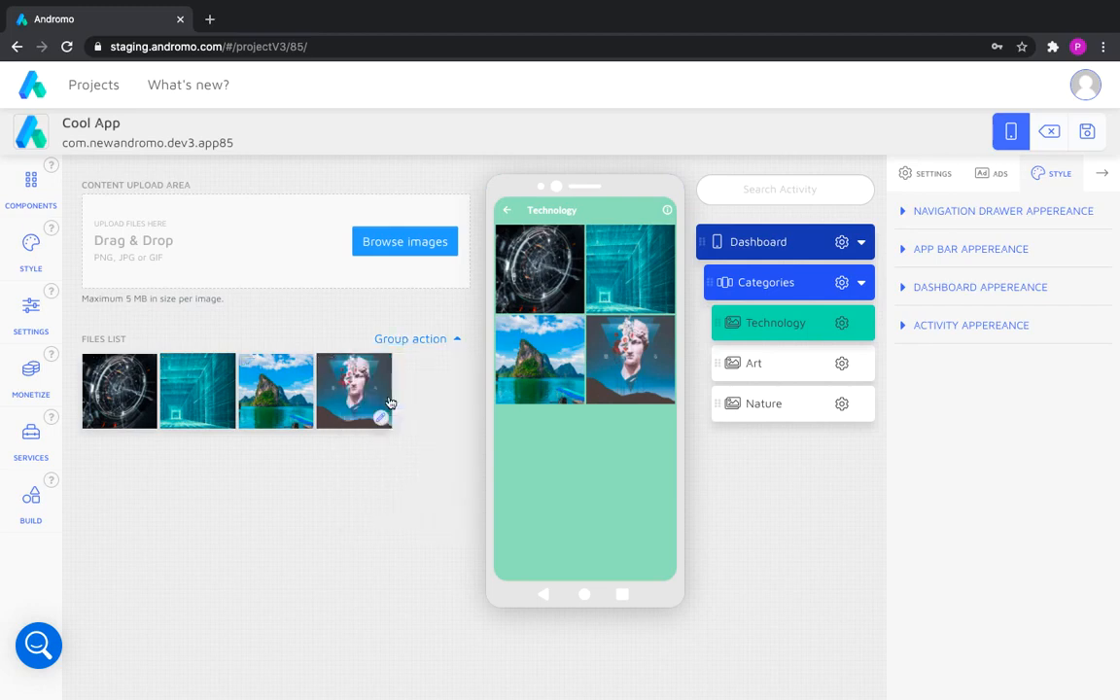
# Change the title of the teal picture Image.png in the Technology gallery to Abstract and apply it.
pyautogui.click(180, 388)
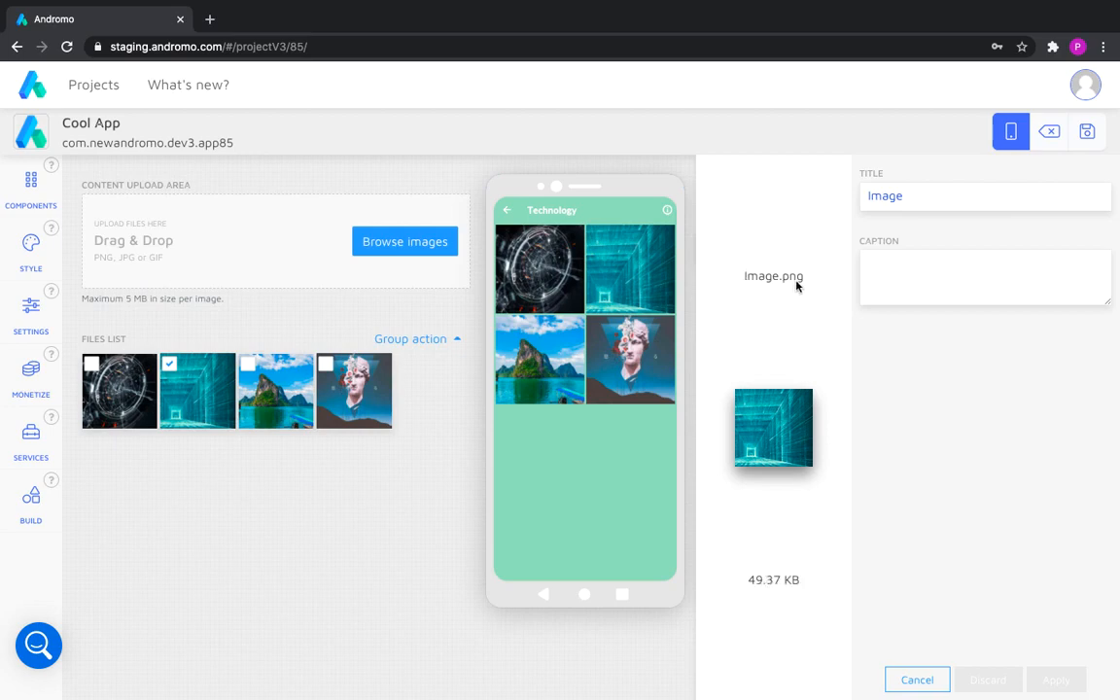
pyautogui.doubleClick(907, 195)
pyautogui.write('Abstract')
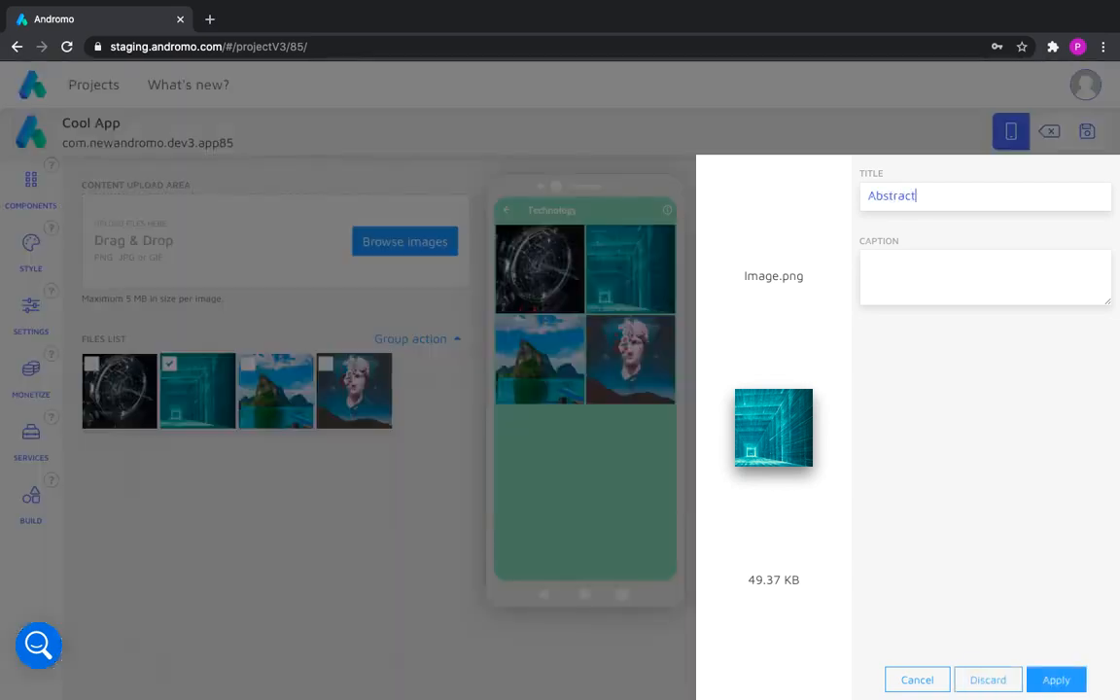
pyautogui.click(1048, 679)
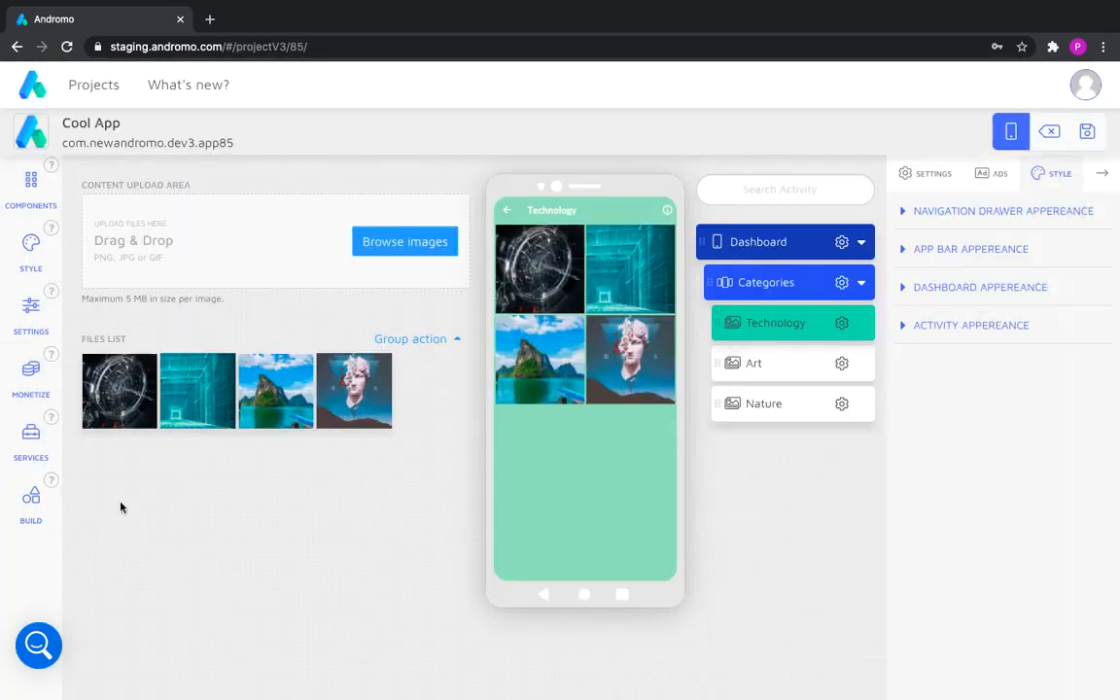
# Move the teal and the dark Technology pictures together to the bottom of the files list and back to the top.
pyautogui.click(182, 414)
pyautogui.click(94, 366)
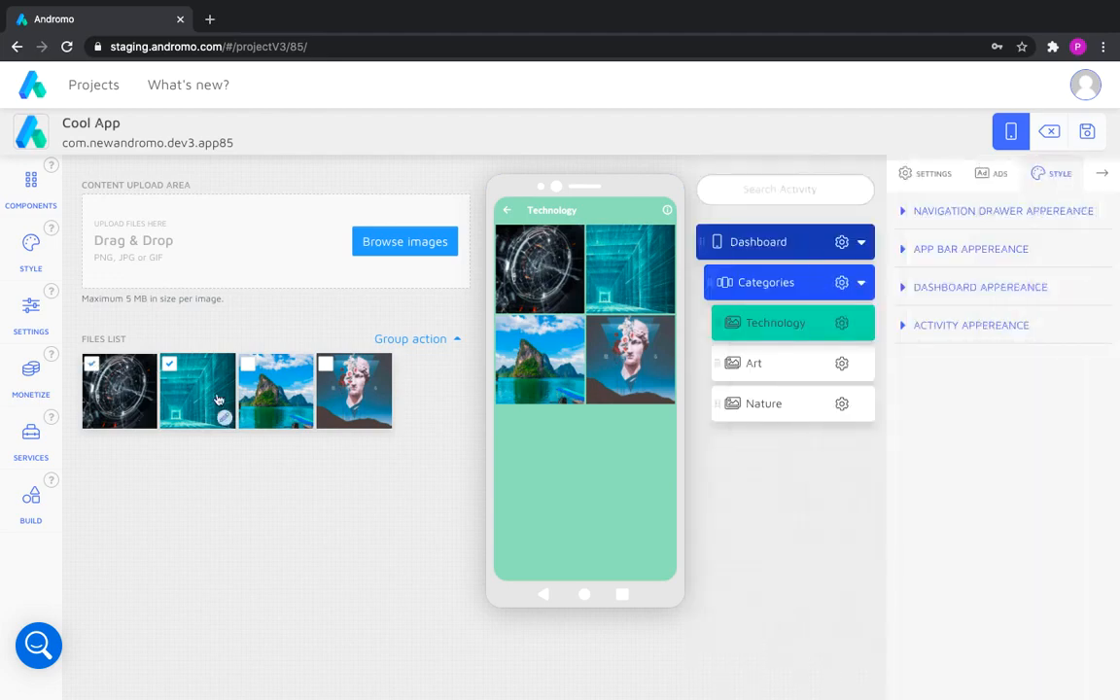
pyautogui.click(408, 339)
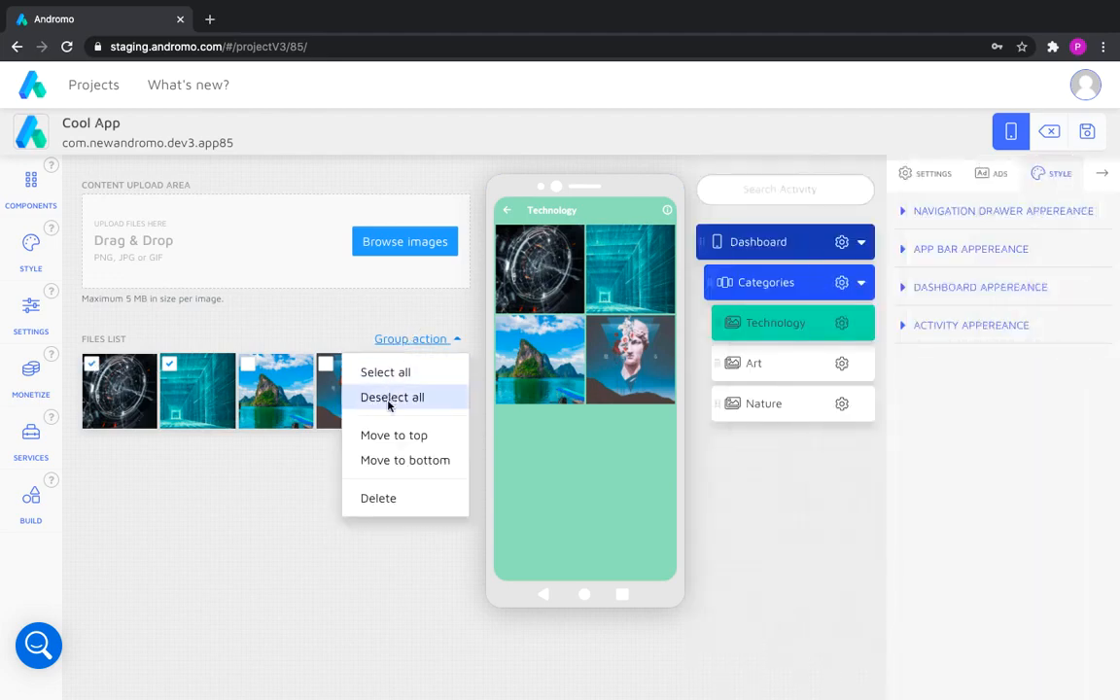
pyautogui.click(387, 462)
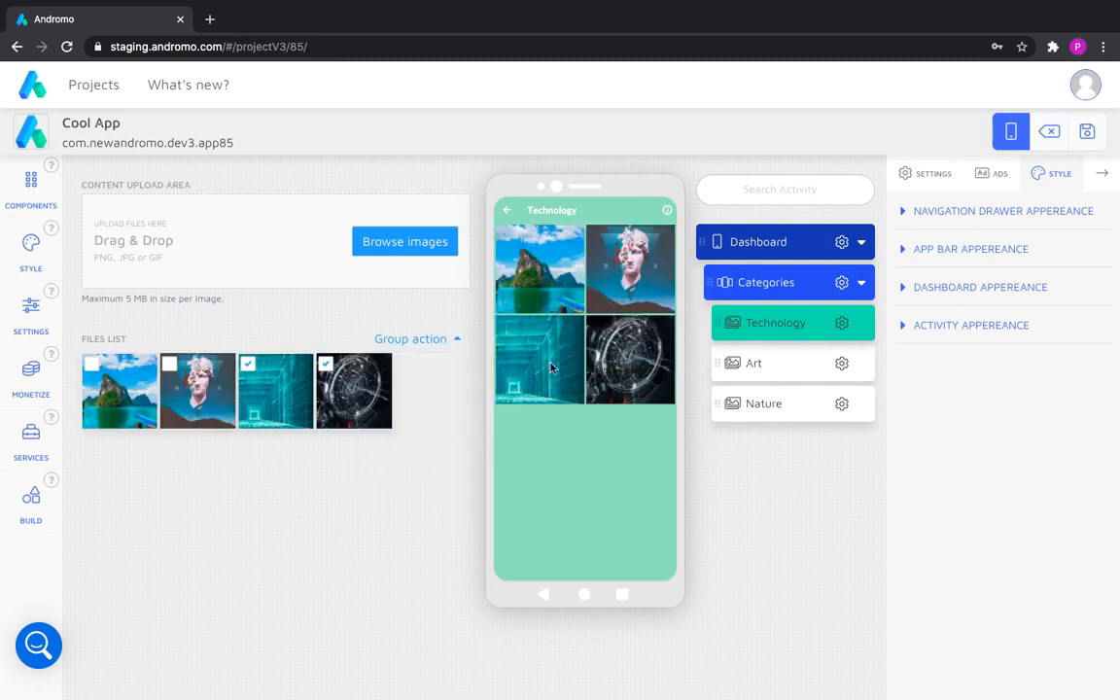
pyautogui.click(407, 338)
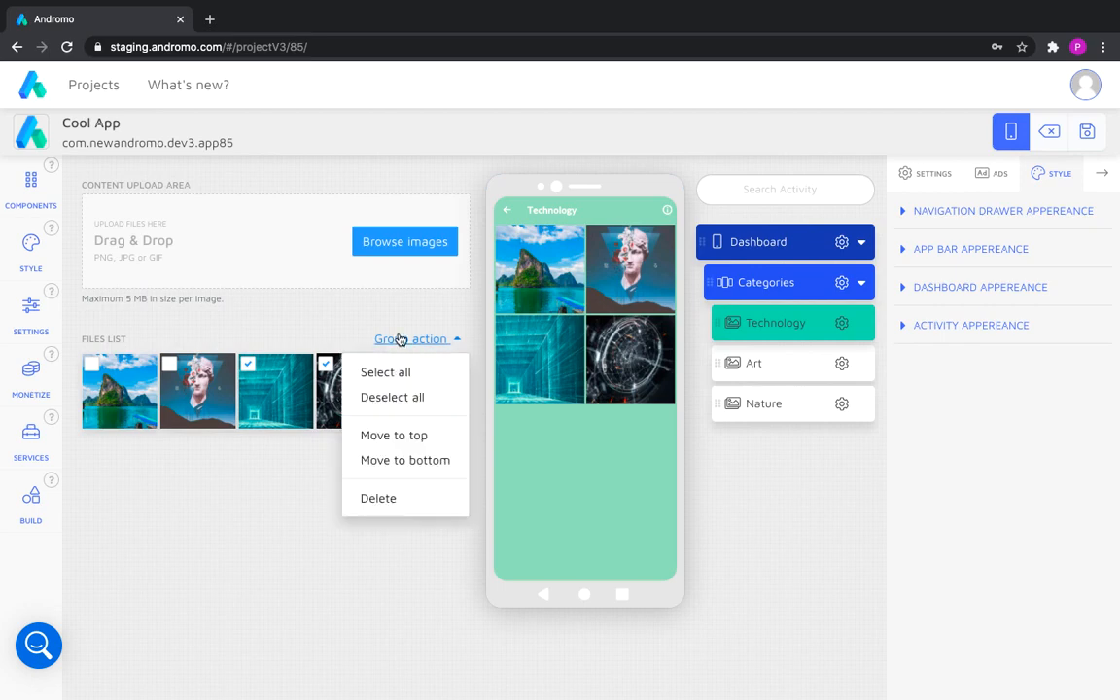
pyautogui.click(389, 435)
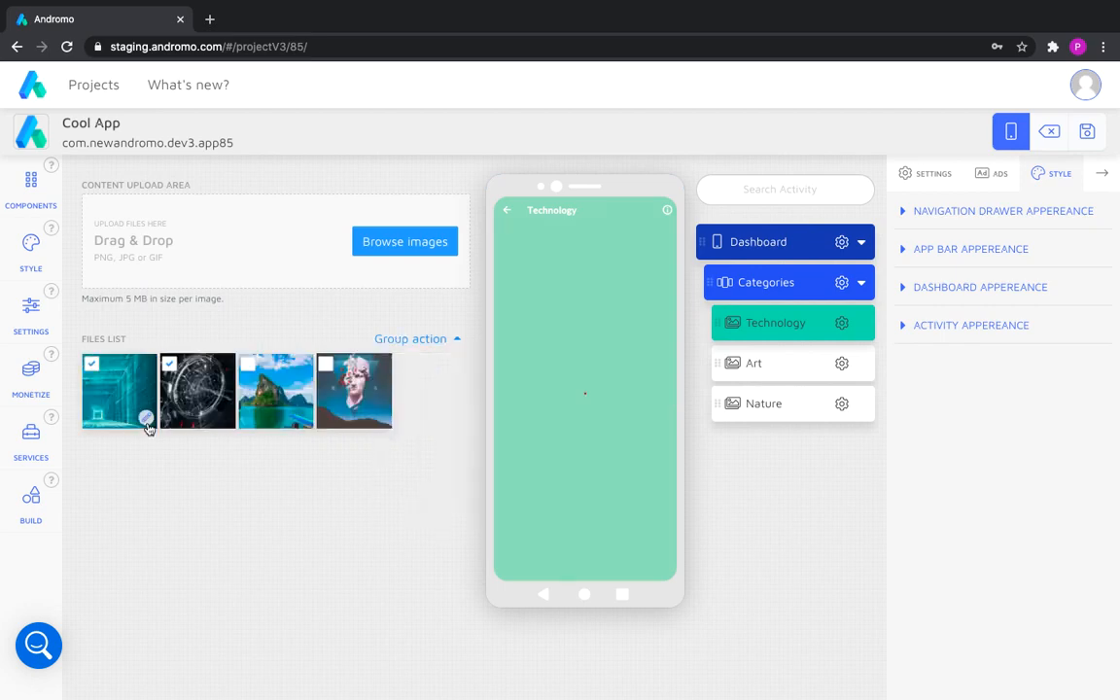
# Try a columns count of 1 for the Technology gallery grid and return it to 2.
pyautogui.click(933, 175)
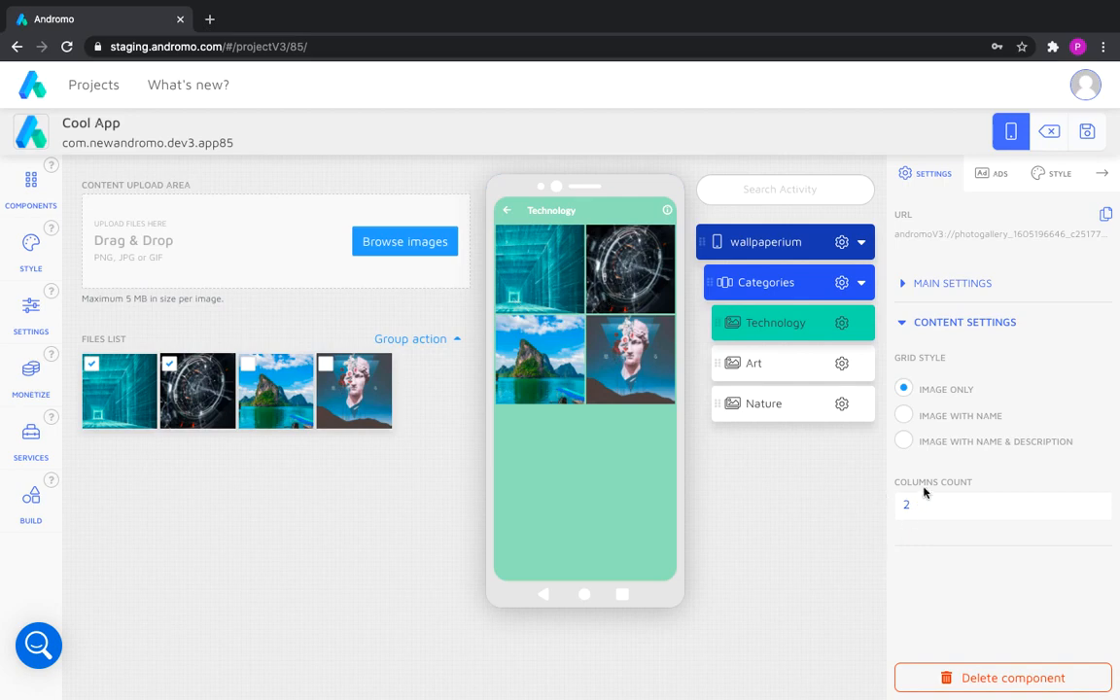
pyautogui.moveTo(913, 508); pyautogui.dragTo(893, 508)
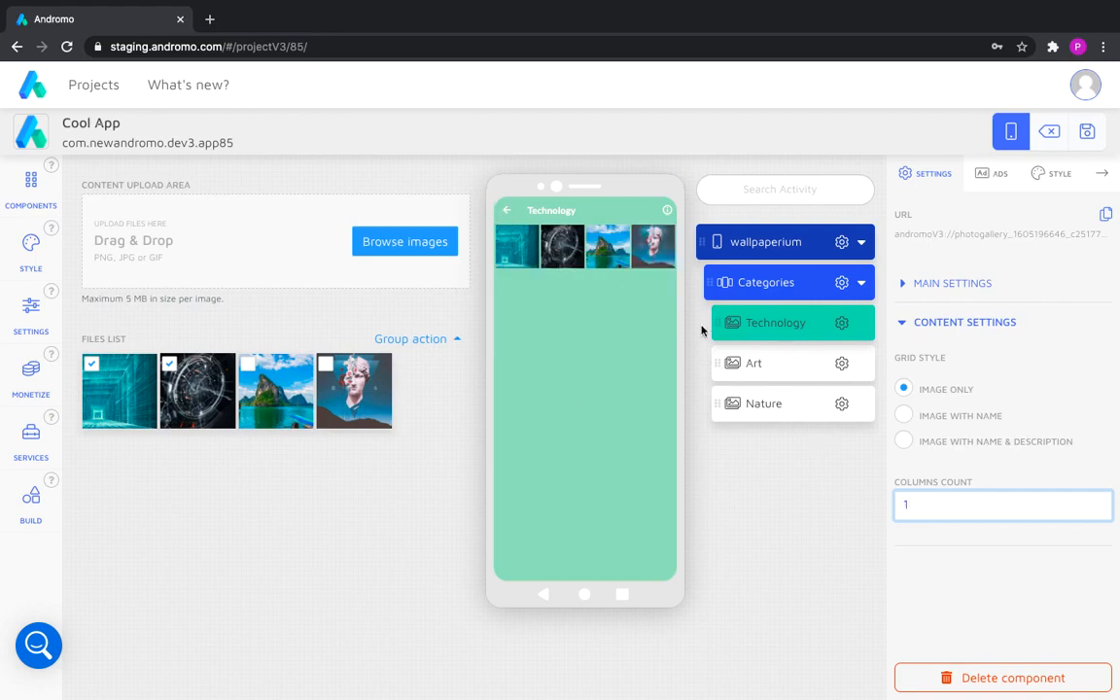
pyautogui.scroll(-5, 611, 328)
pyautogui.scroll(5, 610, 329)
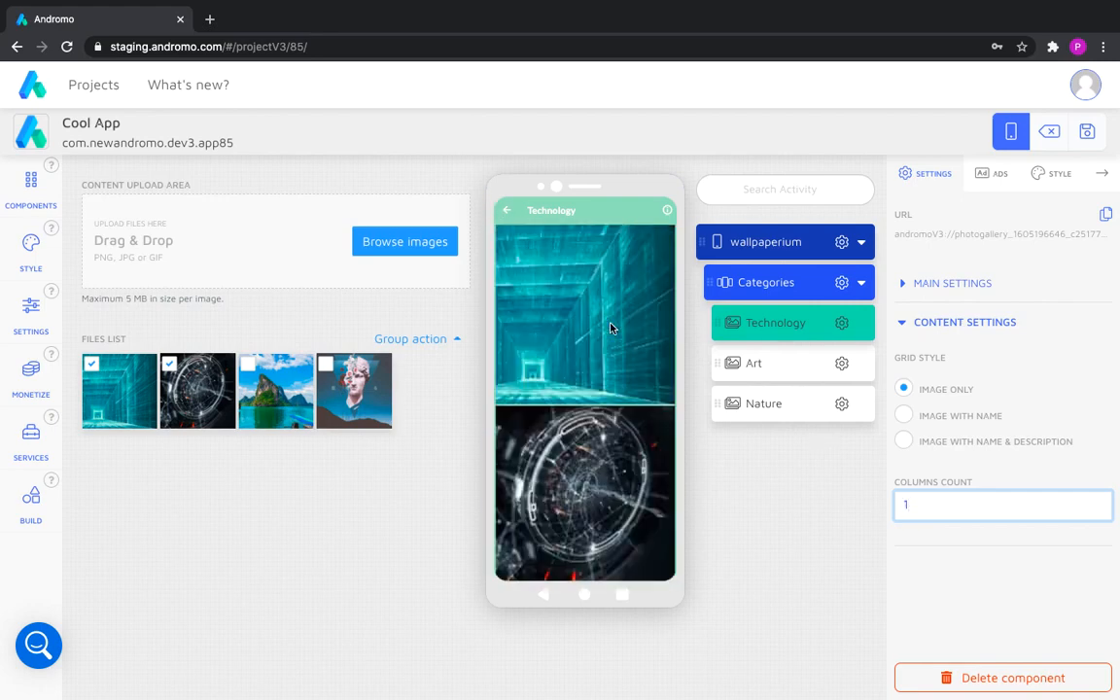
pyautogui.click(1048, 185)
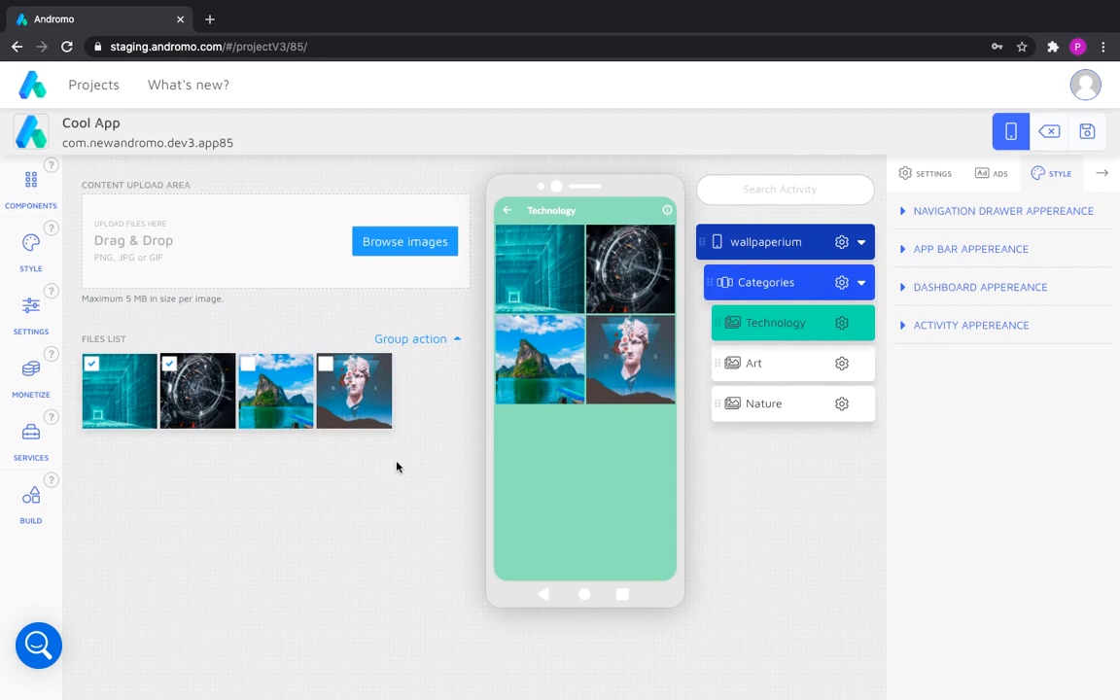
# Upload Frame 148.png, Image-5.png, Image-10.png and the dark blue background picture from the Wallpappers app folder to the Art gallery.
pyautogui.click(750, 365)
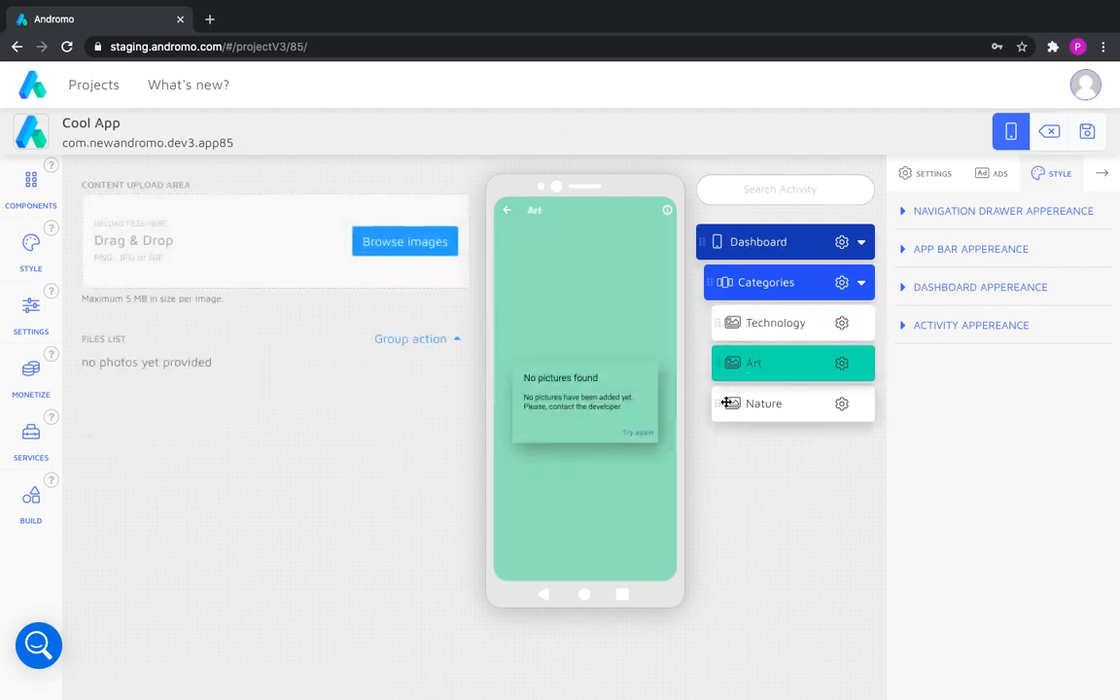
pyautogui.click(404, 241)
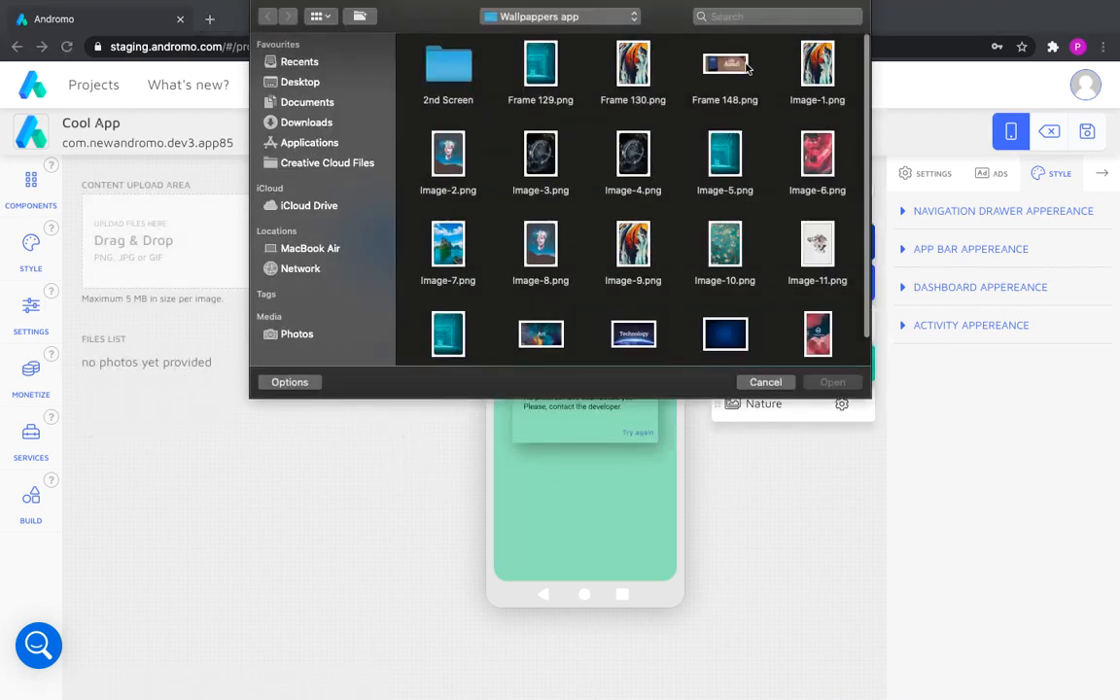
pyautogui.moveTo(768, 70); pyautogui.dragTo(686, 340)
pyautogui.press('Return')
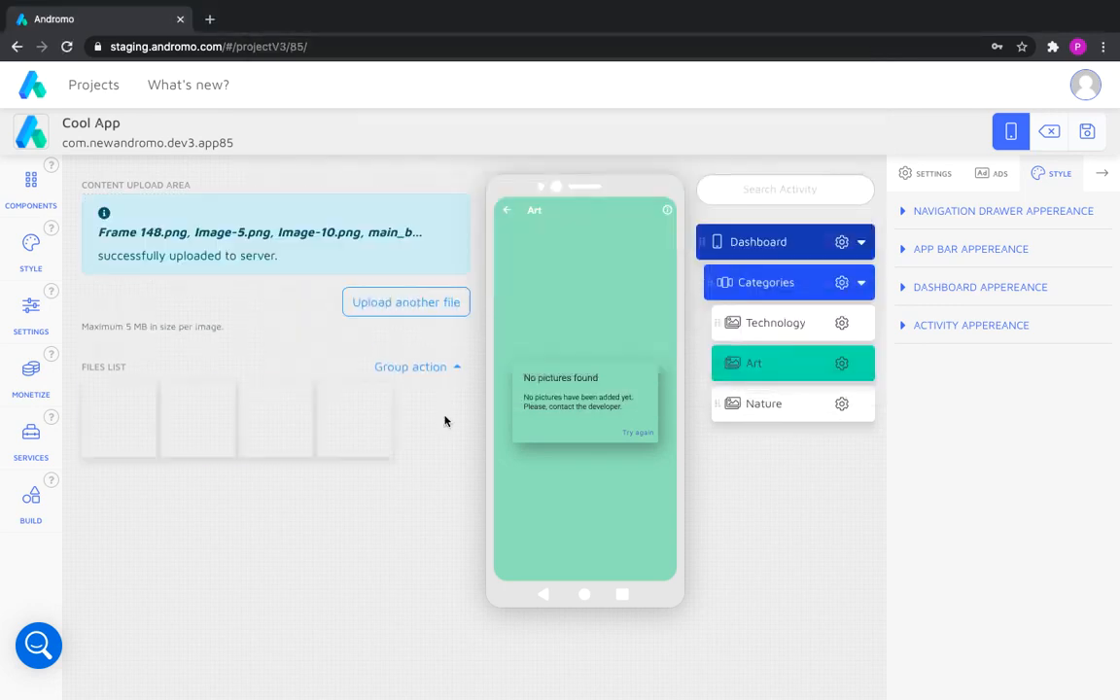
# Check the Art gallery's pictures by opening it from its card in the phone preview and return to the Dashboard.
pyautogui.click(513, 213)
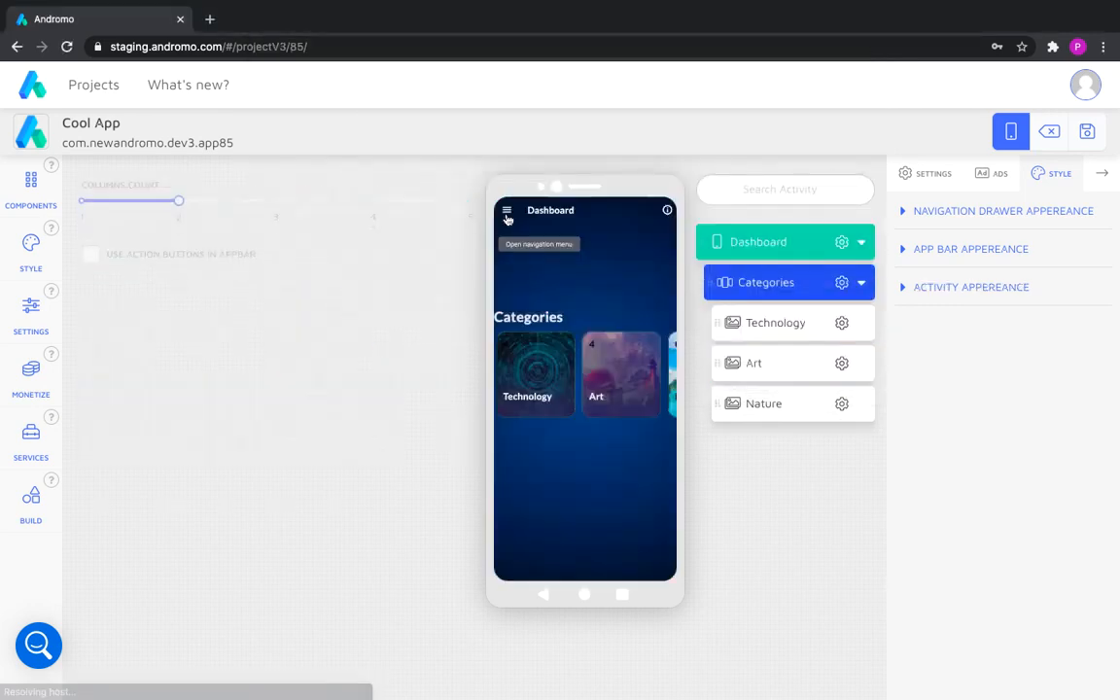
pyautogui.click(600, 369)
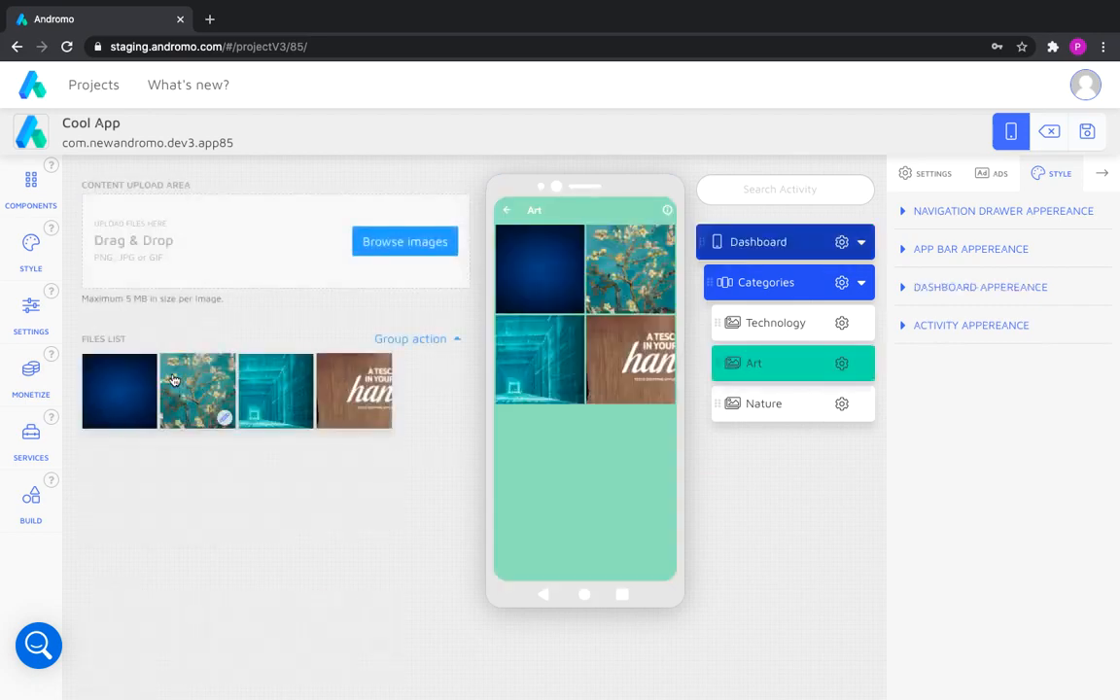
pyautogui.click(506, 211)
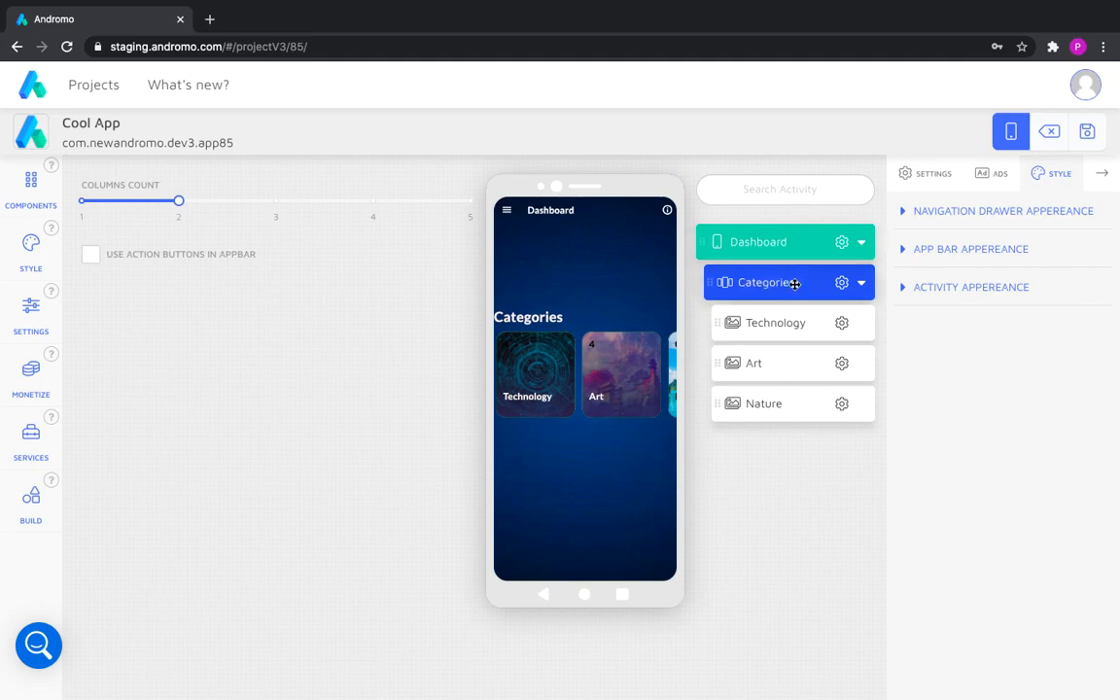
pyautogui.click(860, 282)
pyautogui.click(861, 283)
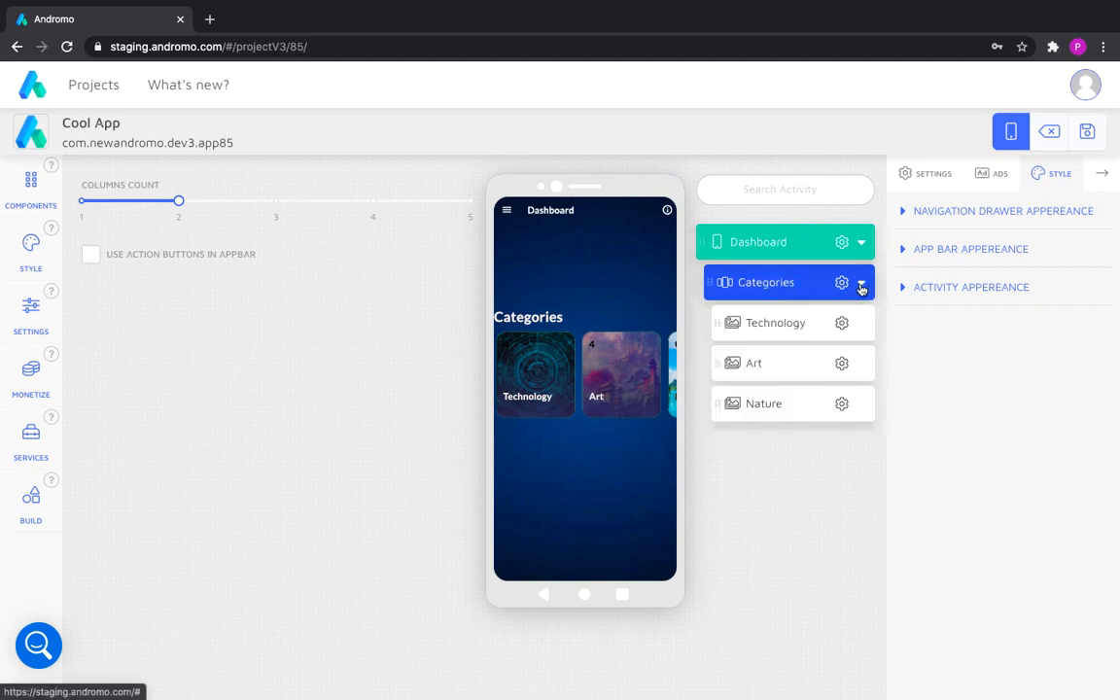
pyautogui.click(862, 284)
pyautogui.click(860, 283)
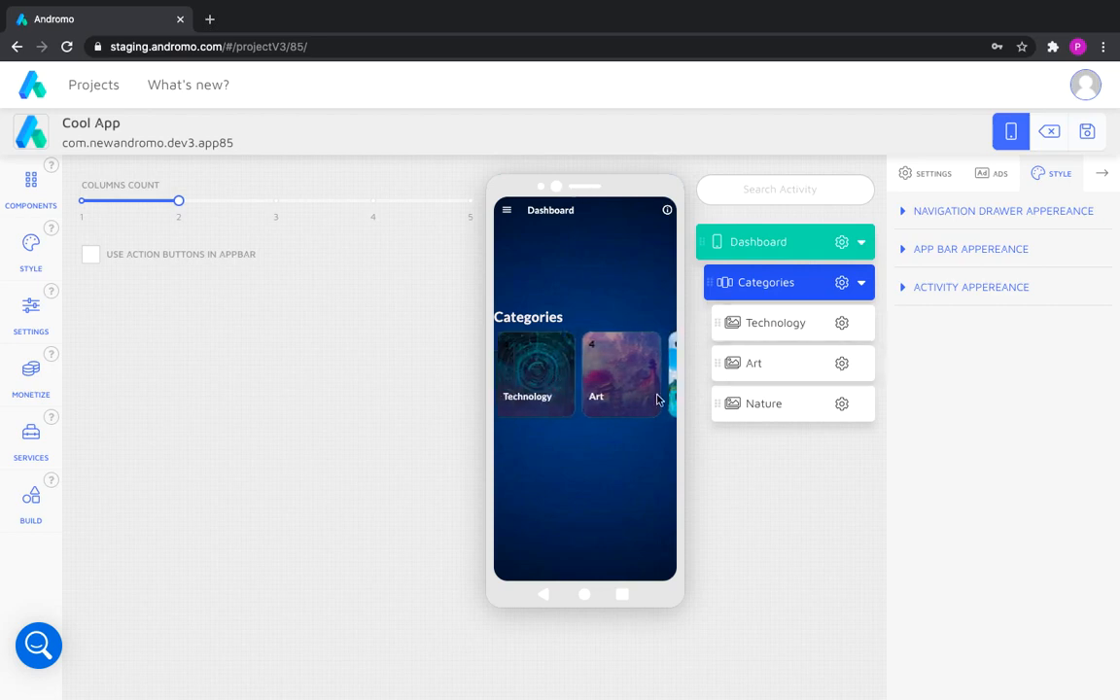
# Add a List Group layout component to the Dashboard.
pyautogui.click(575, 440)
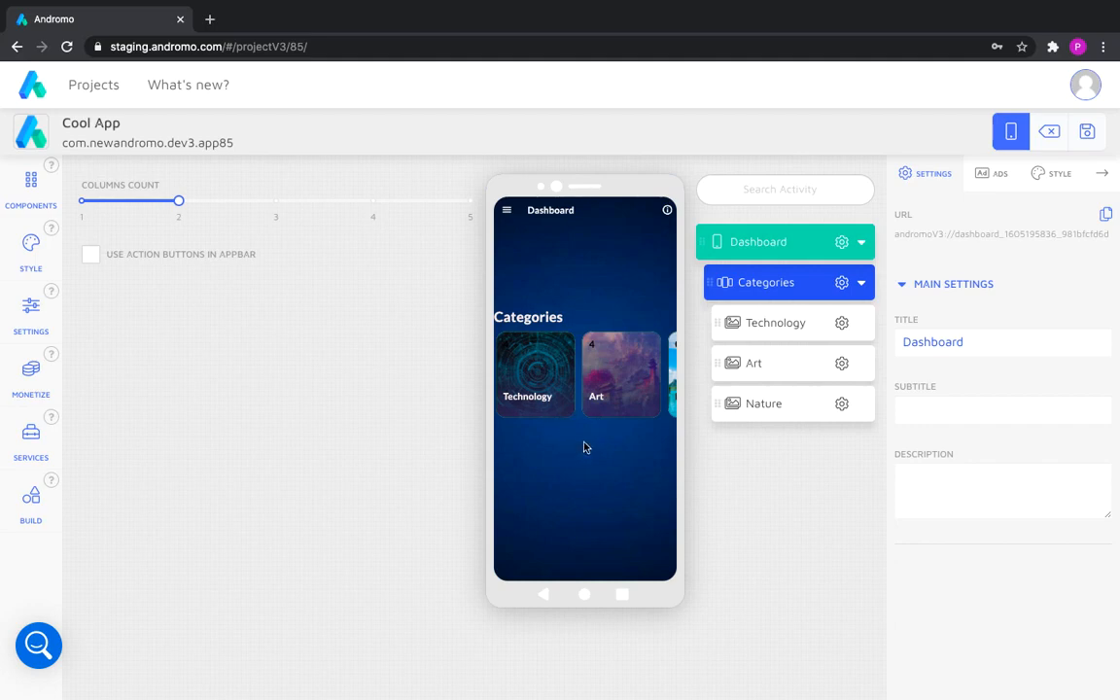
pyautogui.click(25, 194)
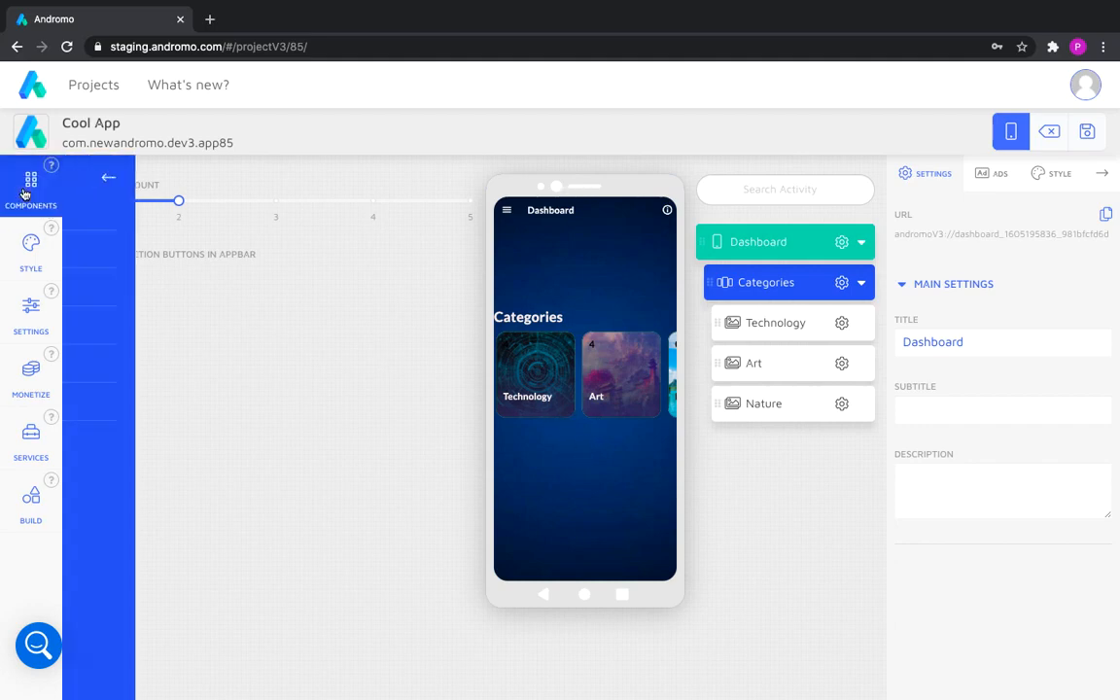
pyautogui.click(90, 250)
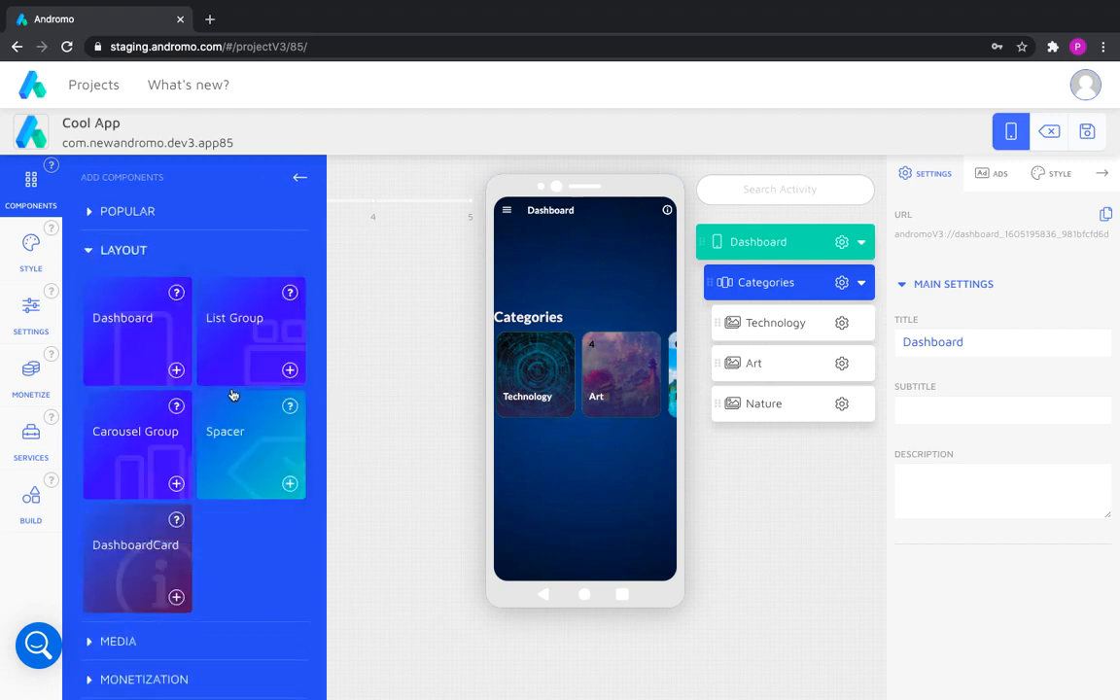
pyautogui.click(290, 369)
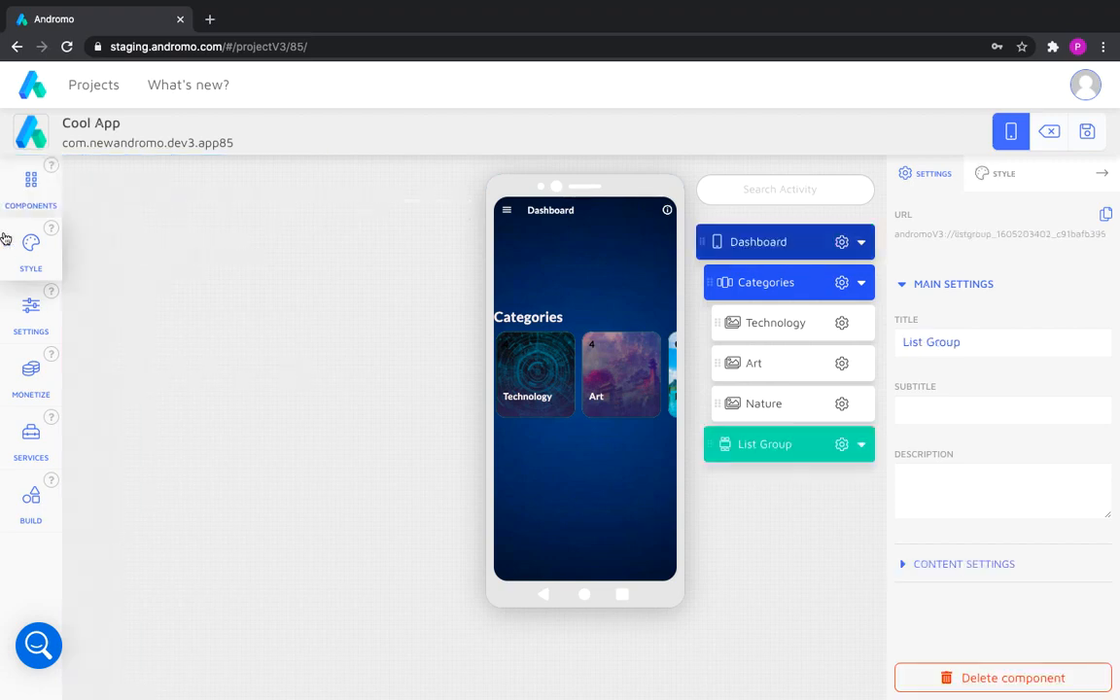
# Add a Native Ad monetization component to the List Group.
pyautogui.click(13, 188)
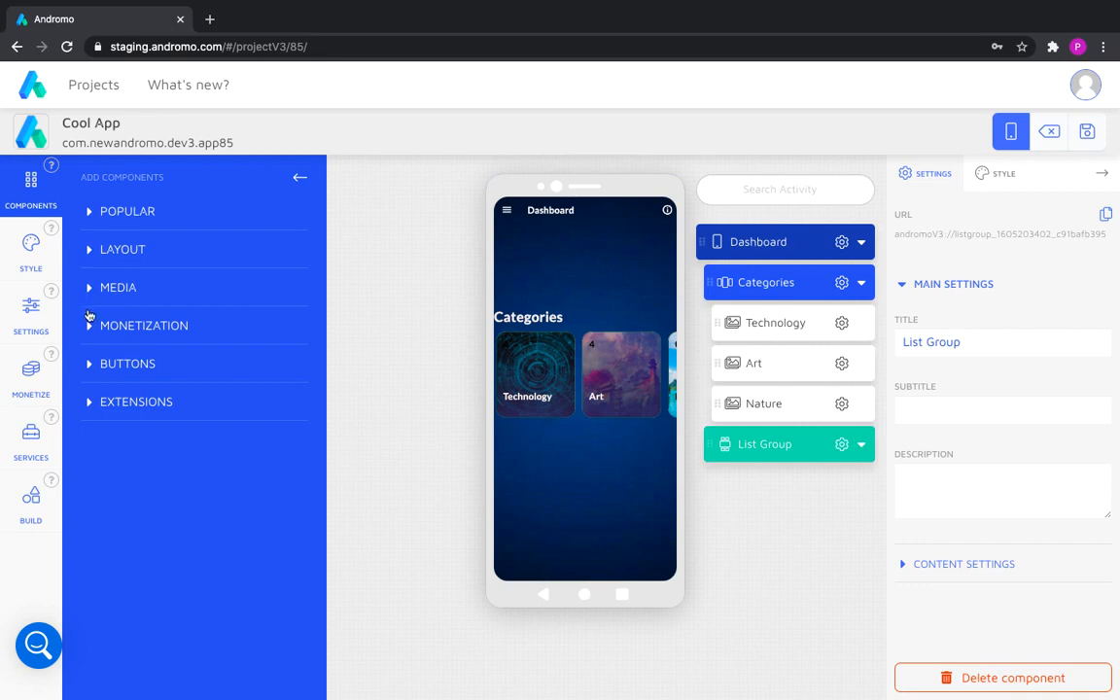
pyautogui.click(88, 320)
pyautogui.click(176, 446)
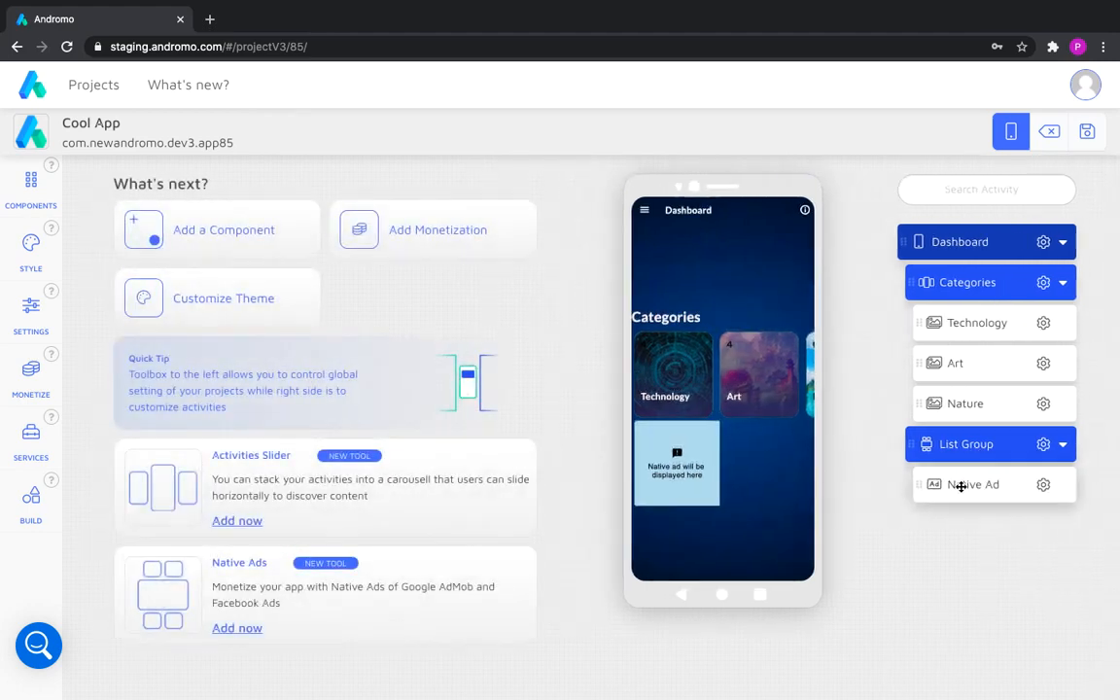
# Enable a custom size for the Native Ad card and set its columns count to 2.
pyautogui.click(972, 484)
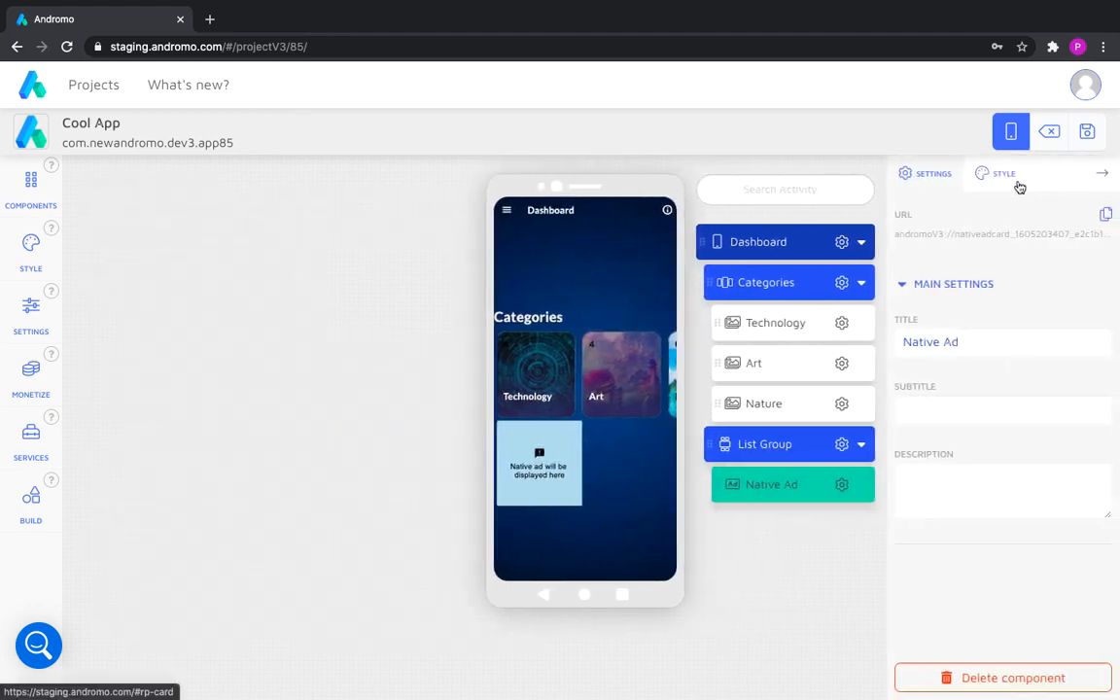
pyautogui.click(1017, 183)
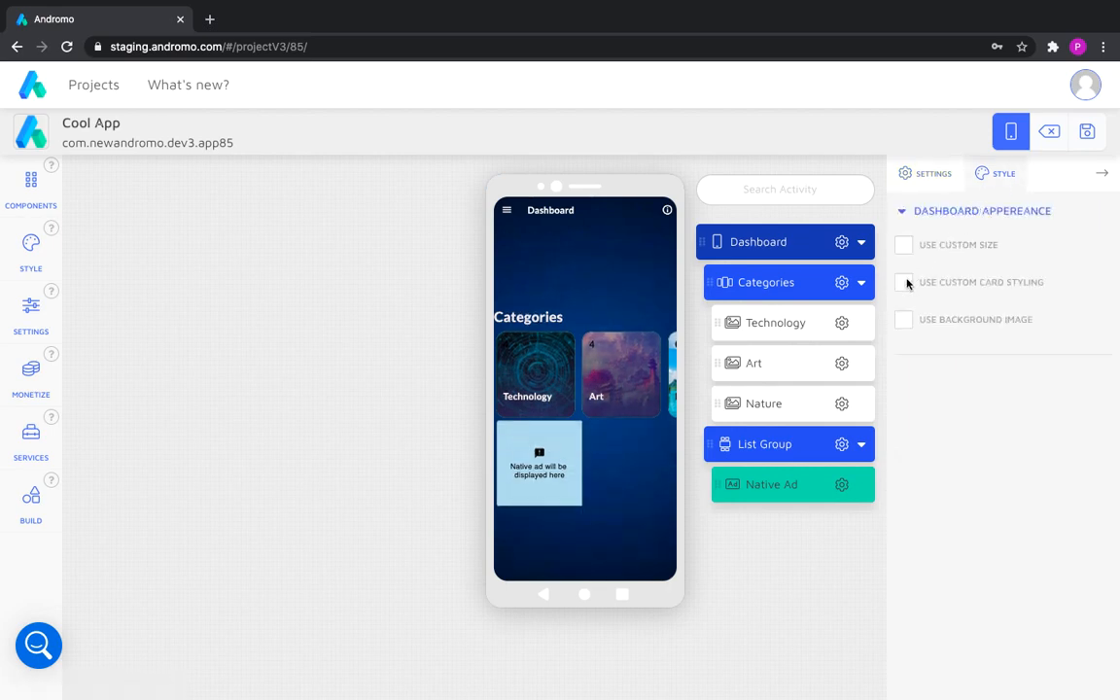
pyautogui.click(905, 248)
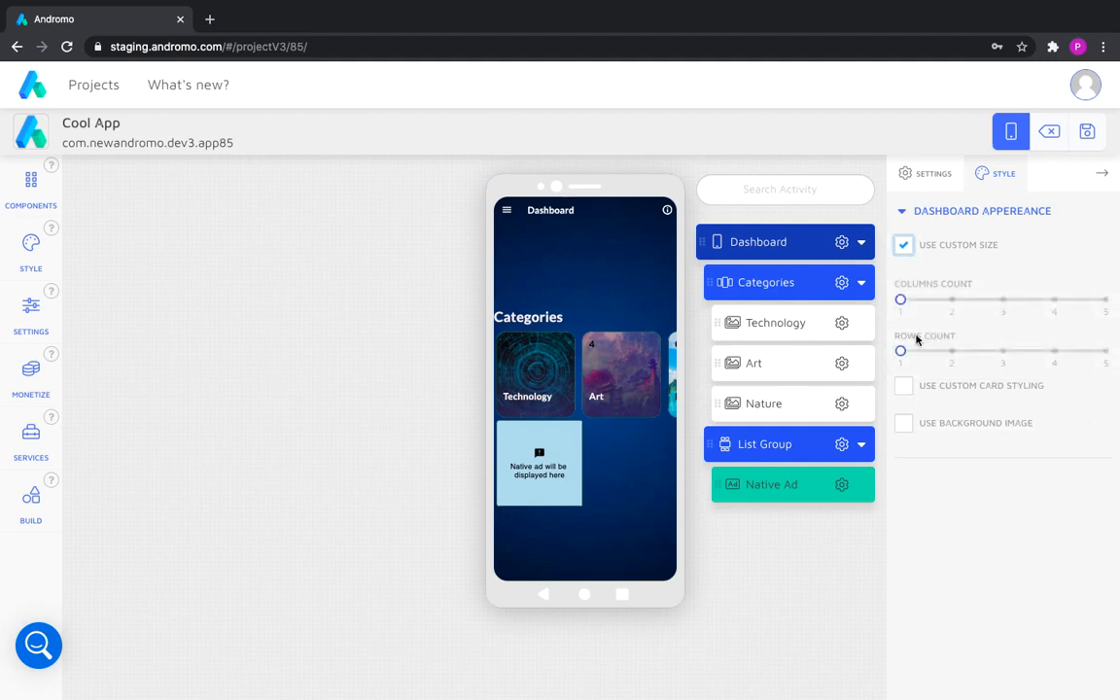
pyautogui.click(952, 301)
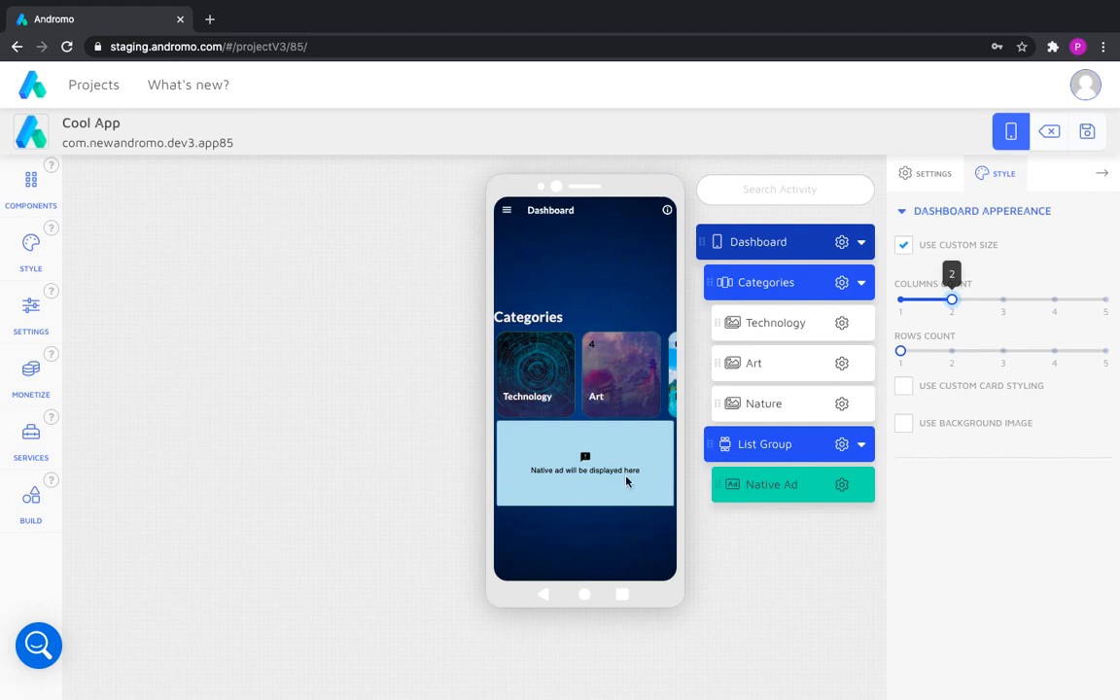
# Try a rows count of 2 for the Native Ad card and return it to 1.
pyautogui.click(952, 352)
pyautogui.scroll(-1, 546, 519)
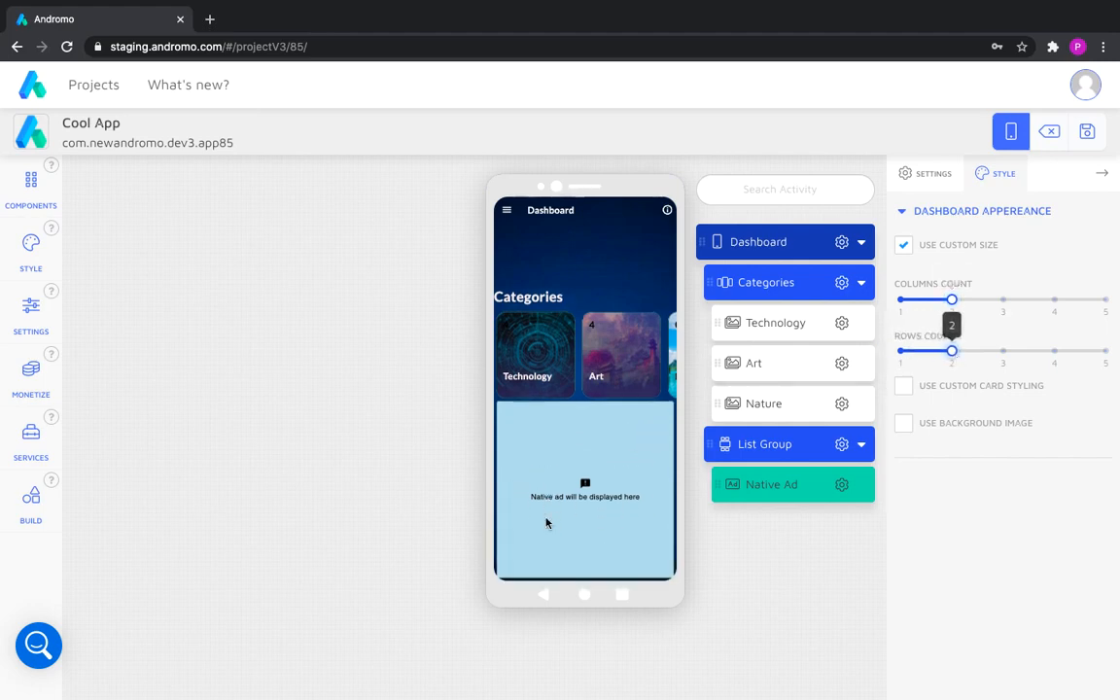
pyautogui.scroll(1, 547, 519)
pyautogui.click(902, 352)
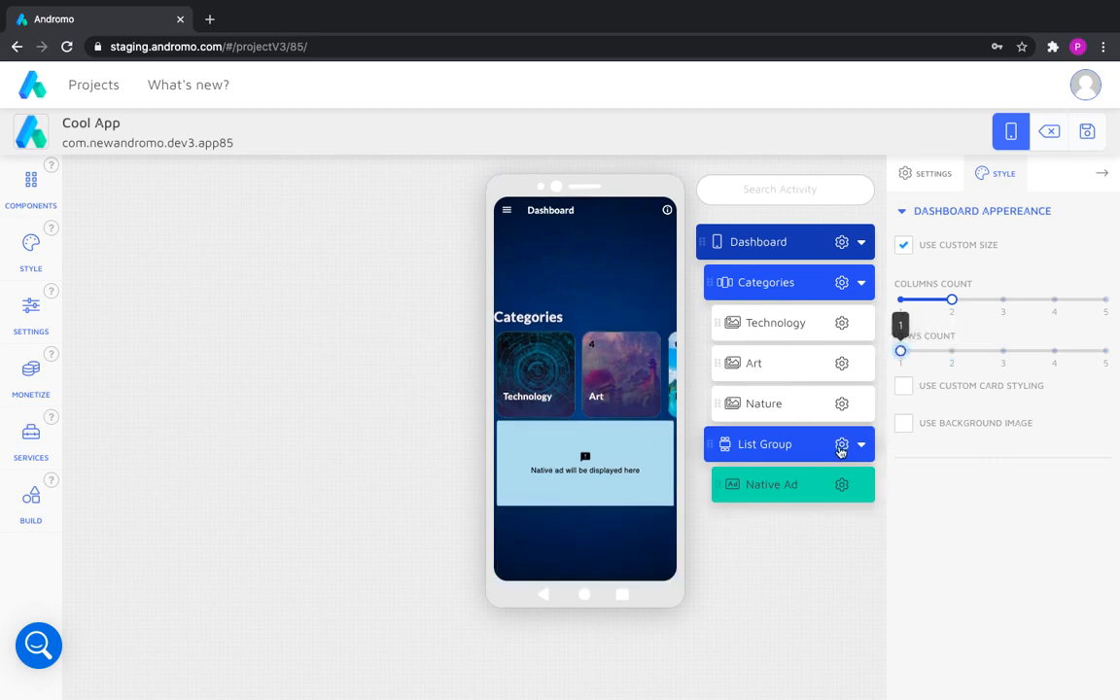
# Enable a background image for the Native Ad card, upload Frame 148.png and check it in the preview.
pyautogui.click(904, 423)
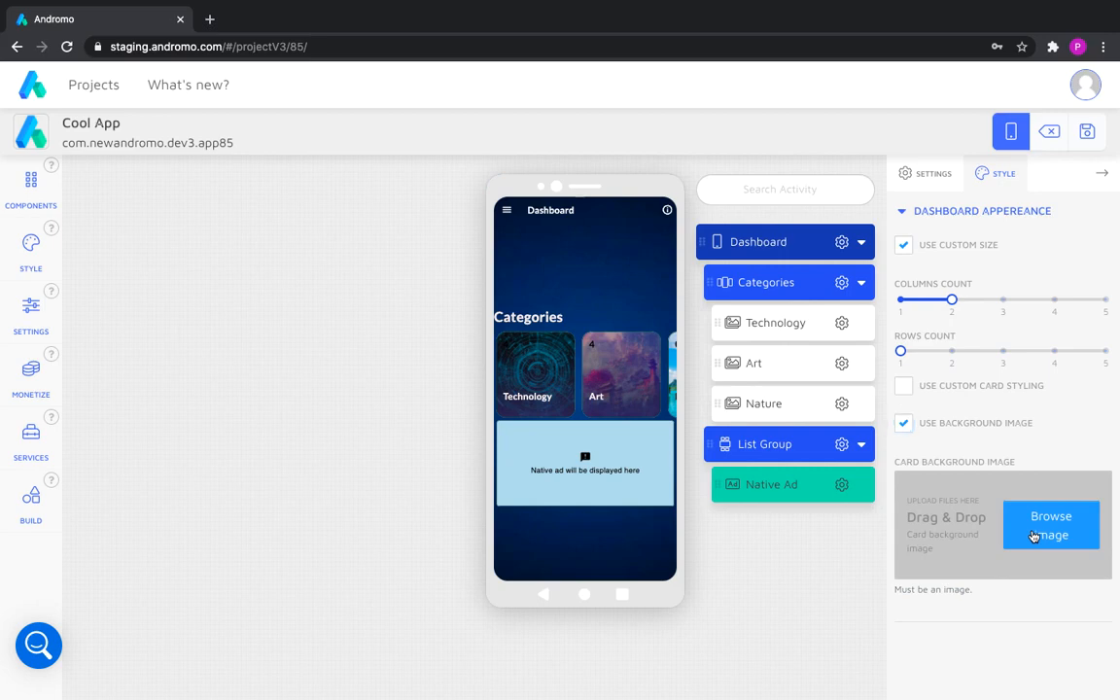
pyautogui.click(1033, 530)
pyautogui.click(721, 74)
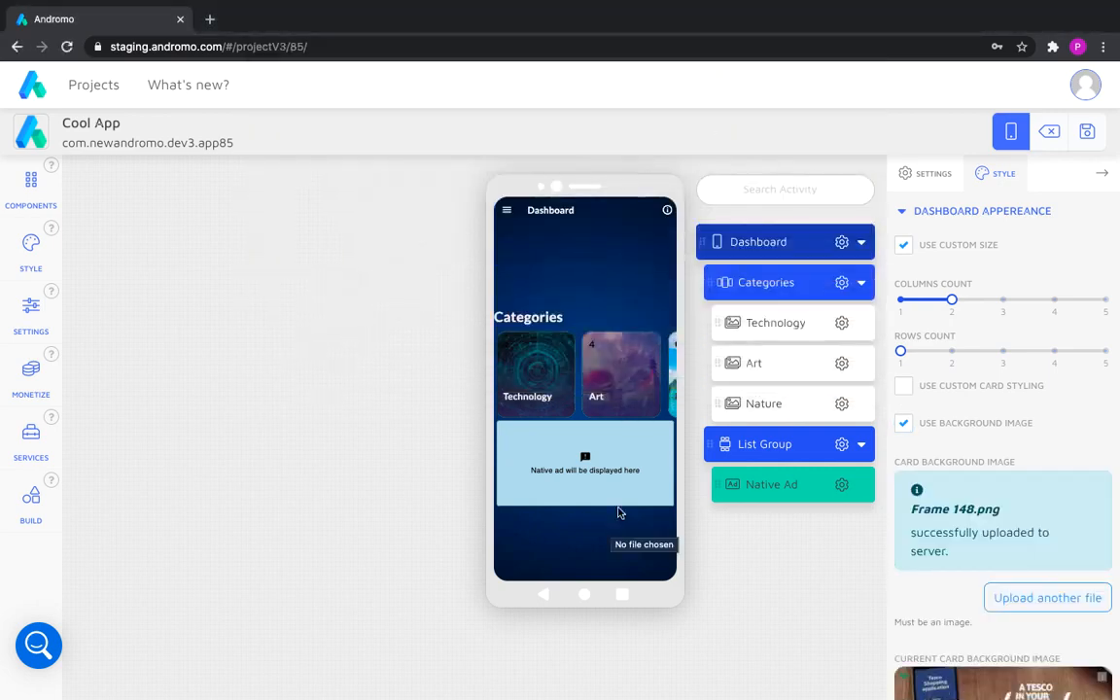
pyautogui.scroll(-3, 1002, 647)
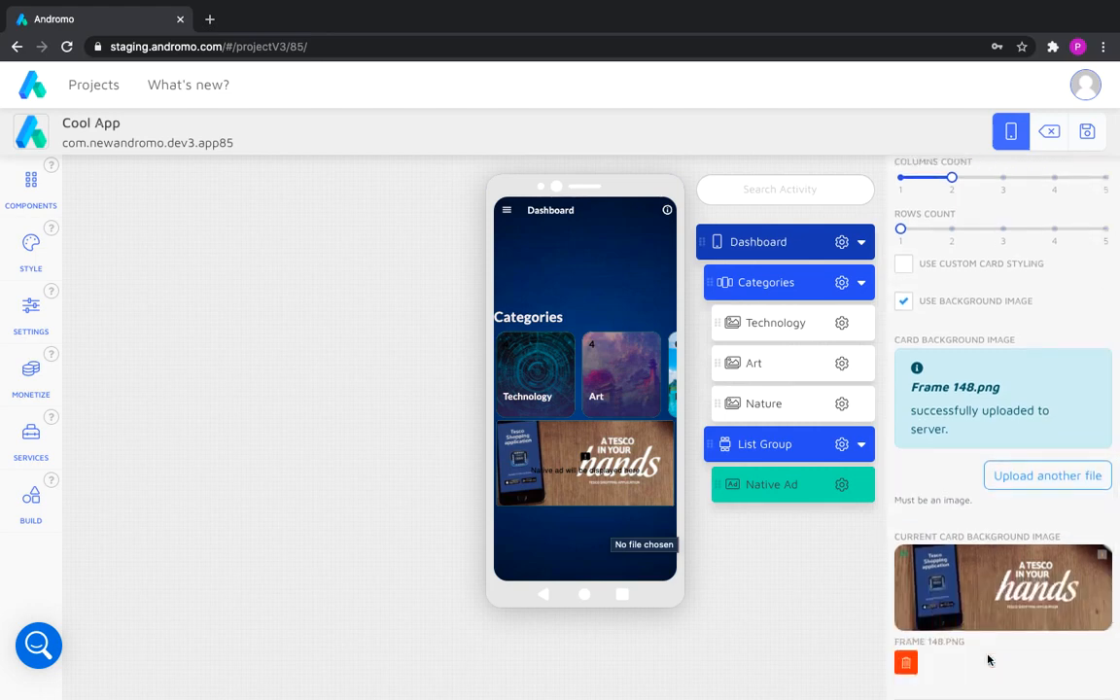
pyautogui.scroll(3, 993, 604)
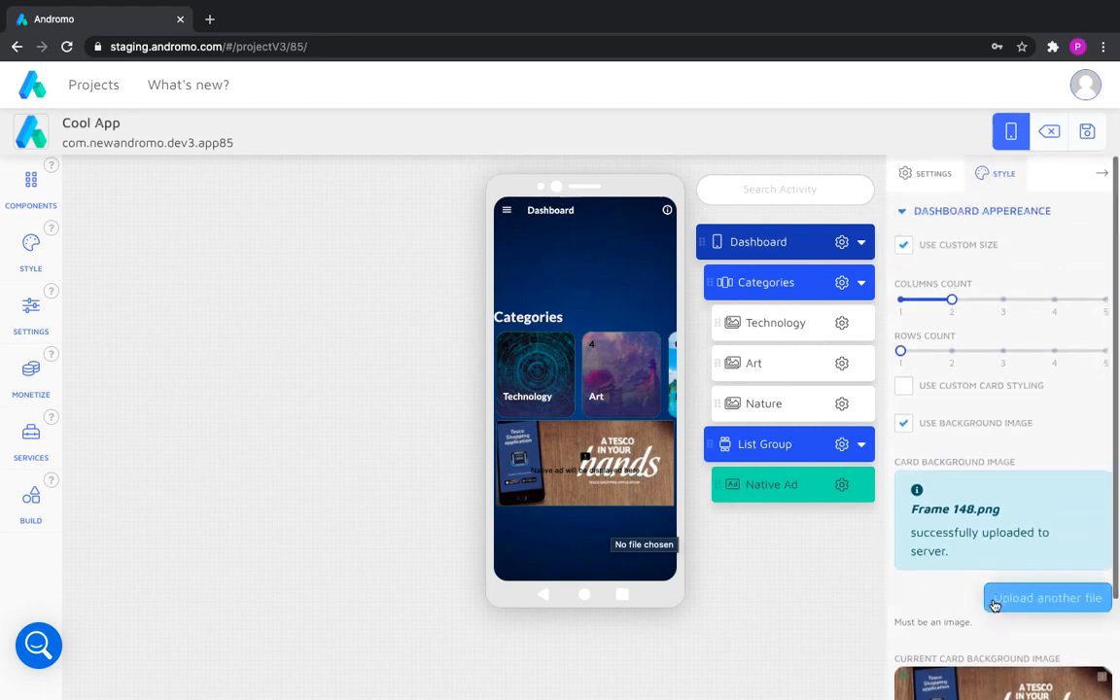
pyautogui.scroll(-3, 954, 475)
pyautogui.scroll(3, 953, 475)
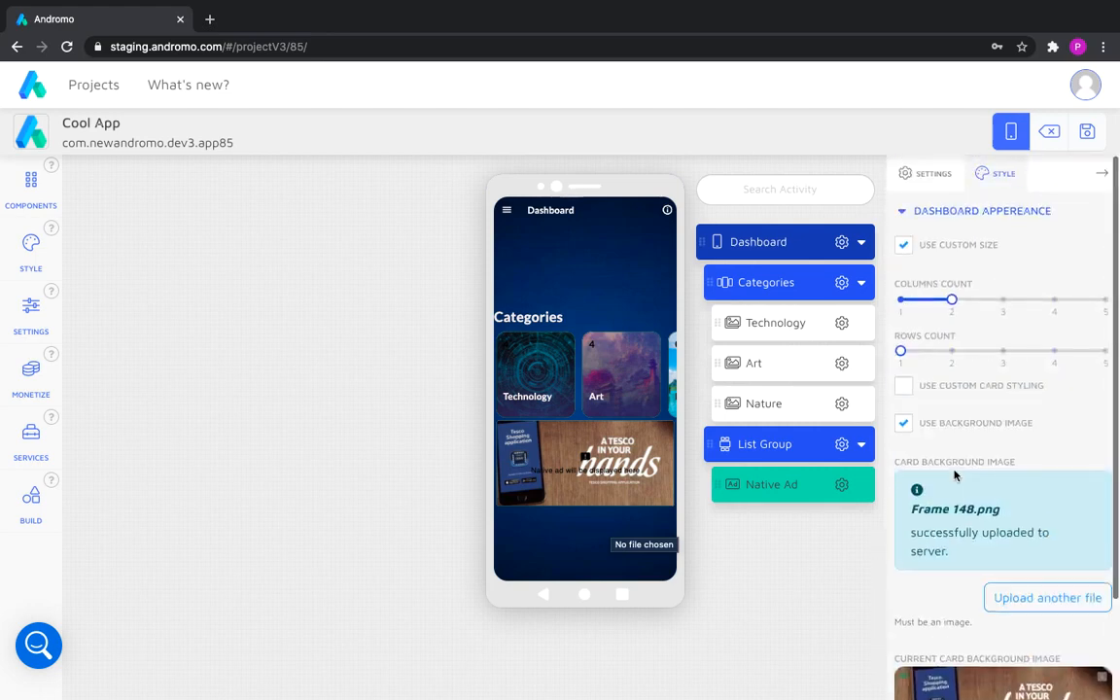
# Enable custom card styling for the Native Ad card and set its left and right spacing to 5 px.
pyautogui.click(904, 385)
pyautogui.scroll(-2, 970, 505)
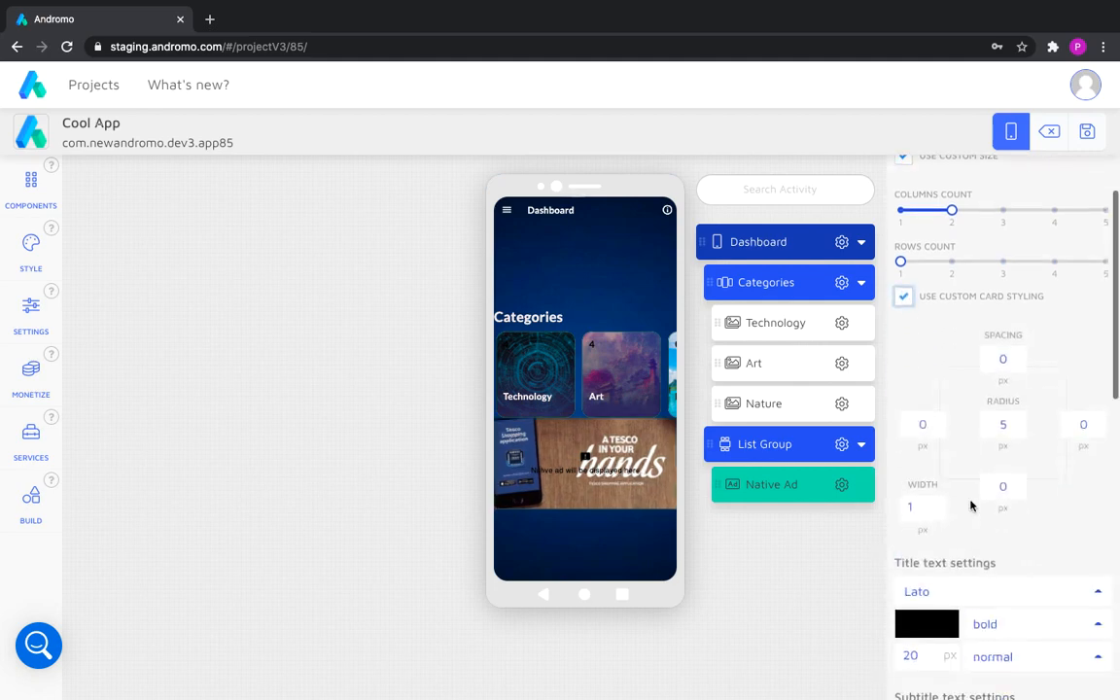
pyautogui.click(920, 428)
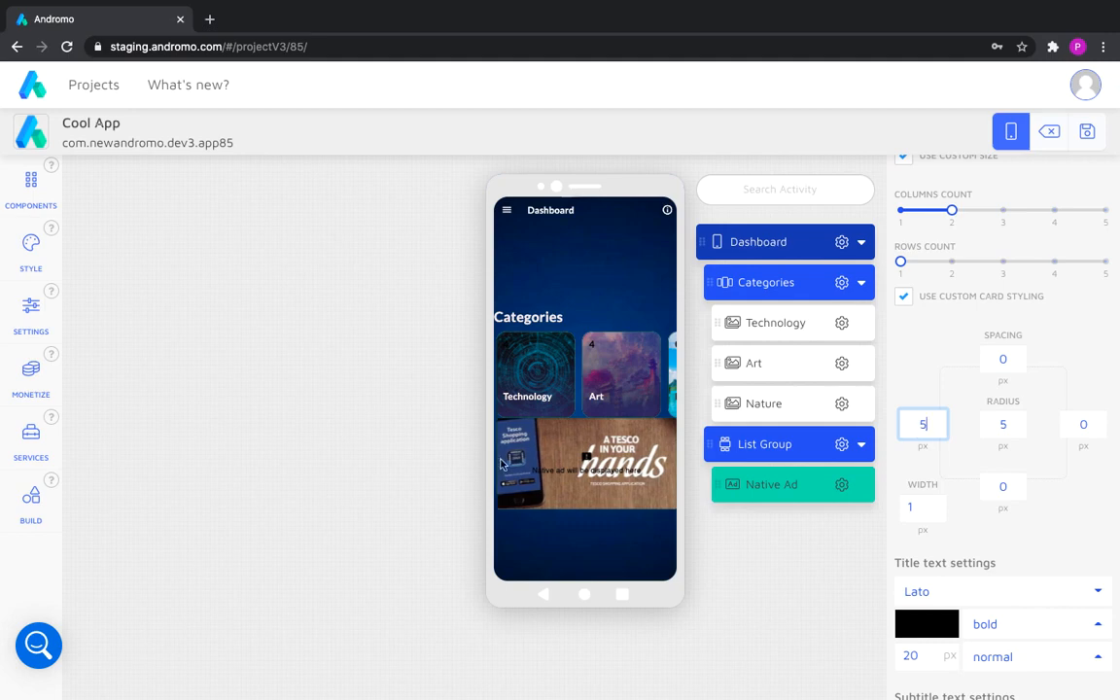
pyautogui.click(1086, 424)
pyautogui.write('5')
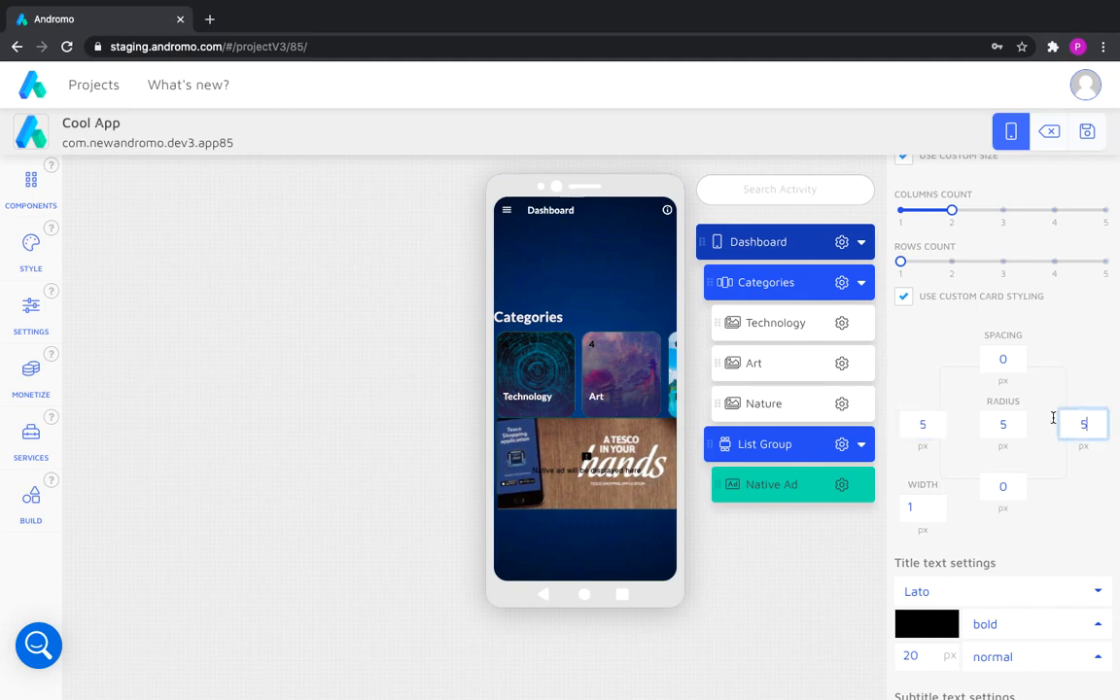
# Set the Native Ad card's top spacing to 7 px and its left and right spacing to 10 px.
pyautogui.click(1001, 359)
pyautogui.write('7')
pyautogui.click(921, 424)
pyautogui.write('10')
pyautogui.click(1081, 424)
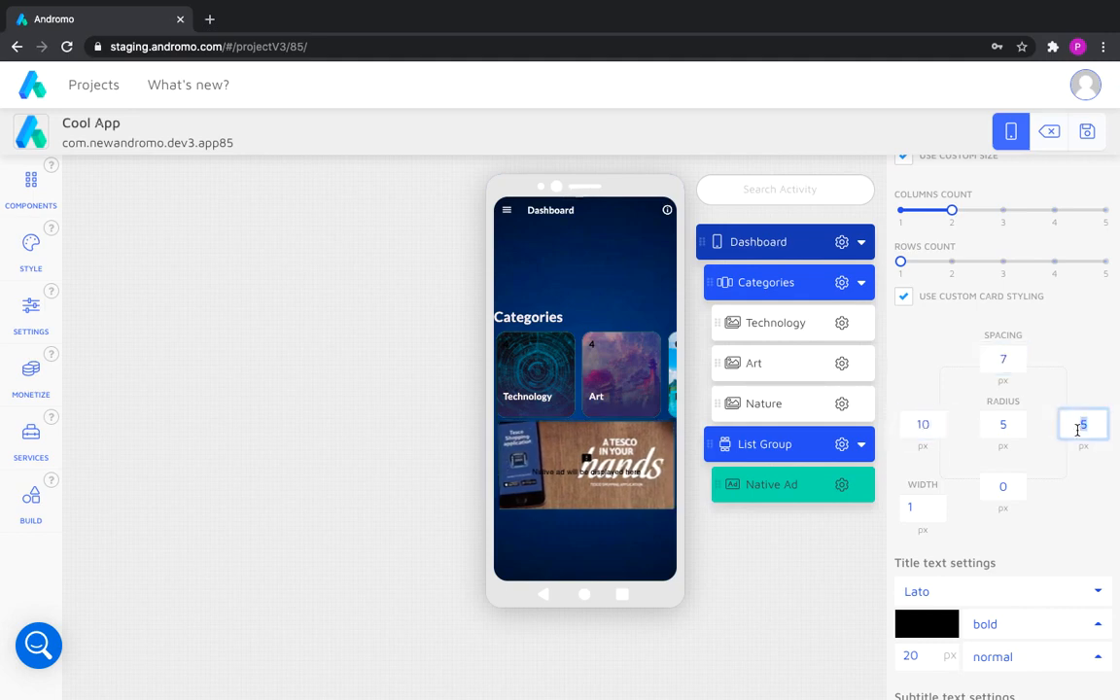
pyautogui.write('10')
# Set the Native Ad card's radius to 20 px and its bottom spacing to 50 px.
pyautogui.click(1005, 491)
pyautogui.click(993, 434)
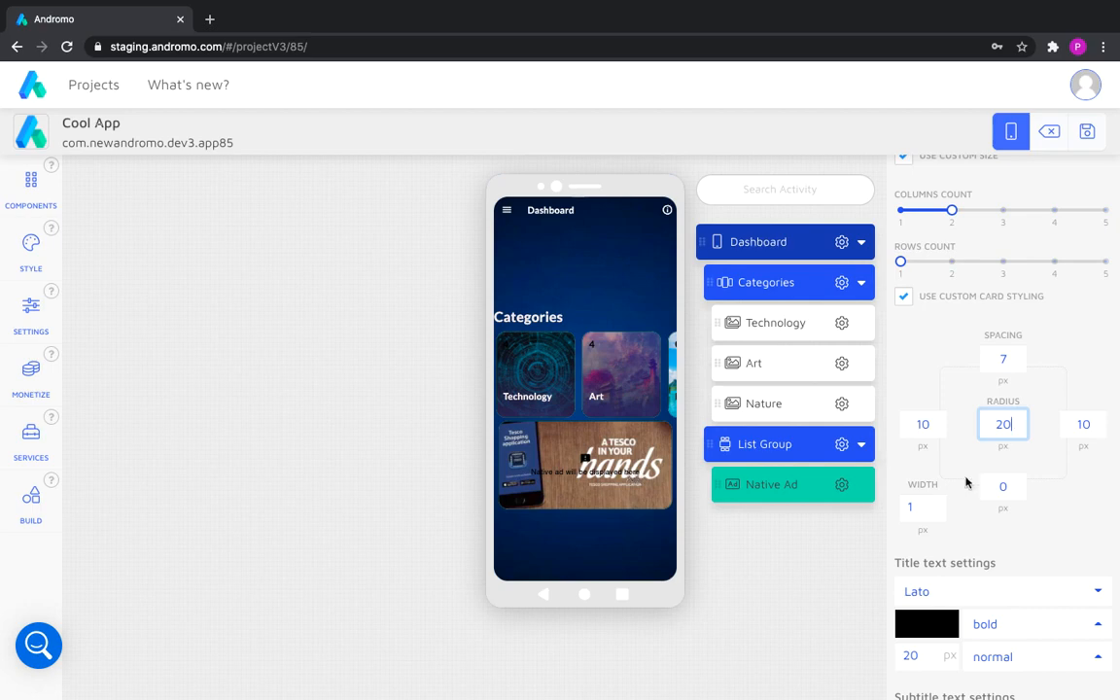
pyautogui.click(997, 485)
pyautogui.write('50')
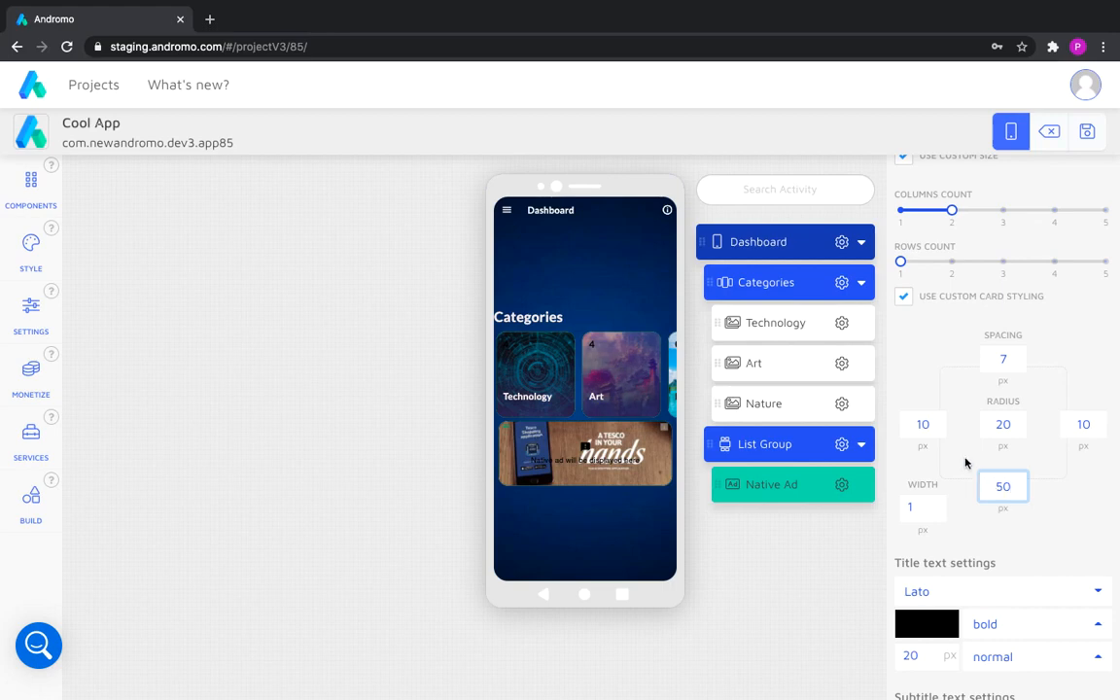
# Change the Native Ad card's border color to bright red (EE2F1A).
pyautogui.scroll(-4, 966, 463)
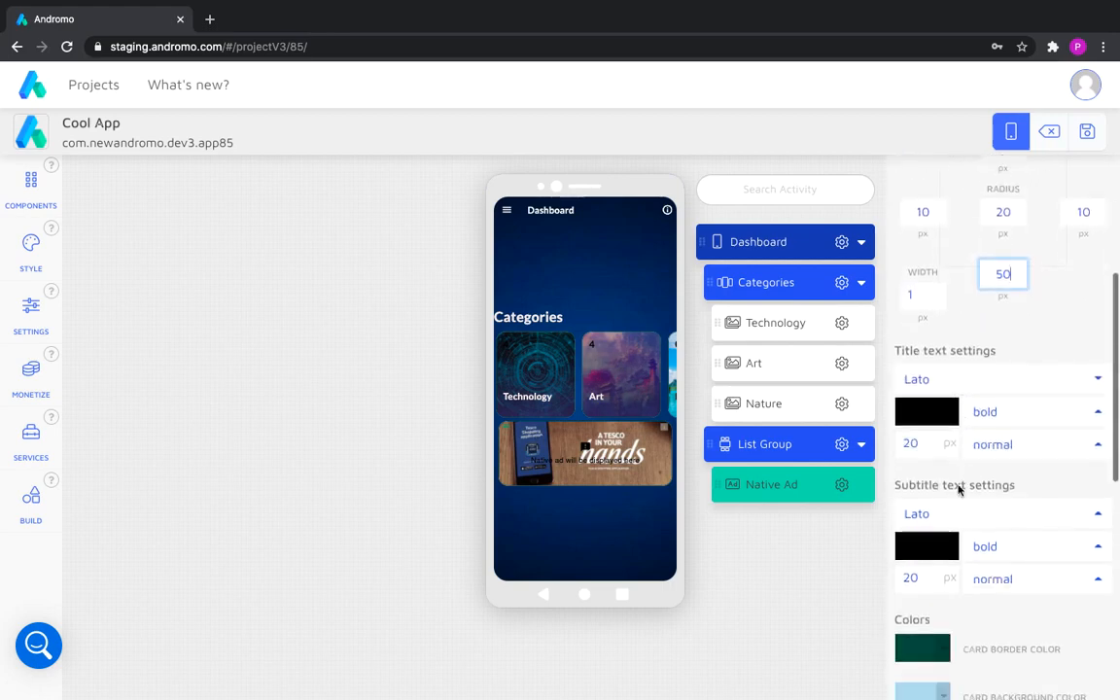
pyautogui.scroll(-2, 956, 495)
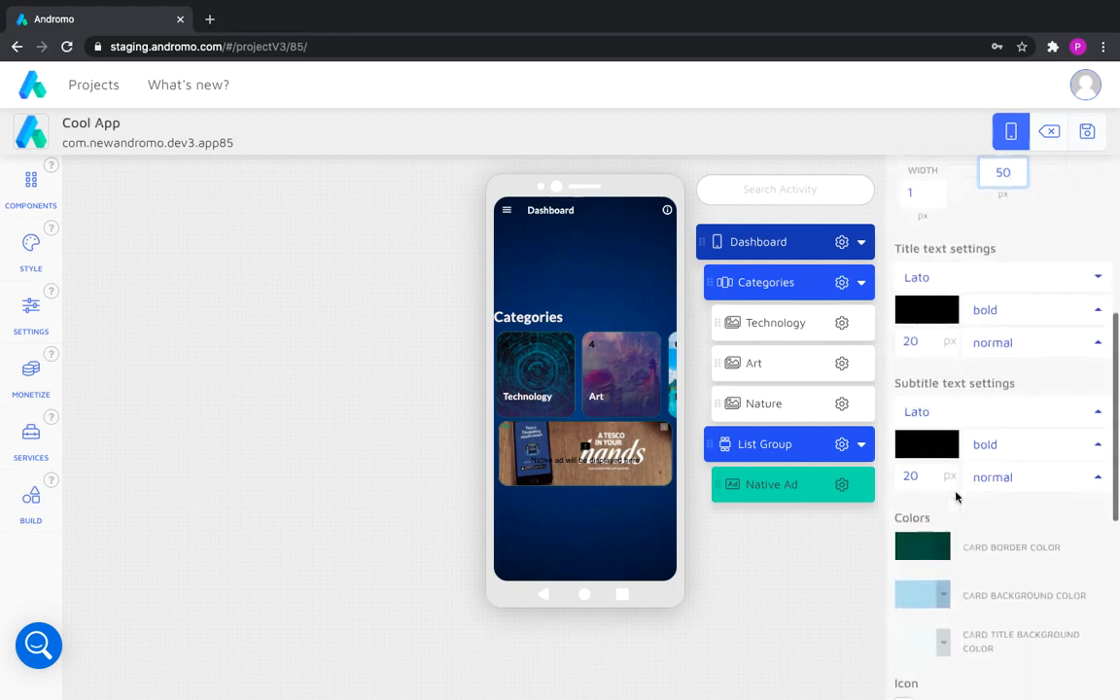
pyautogui.scroll(-2, 955, 497)
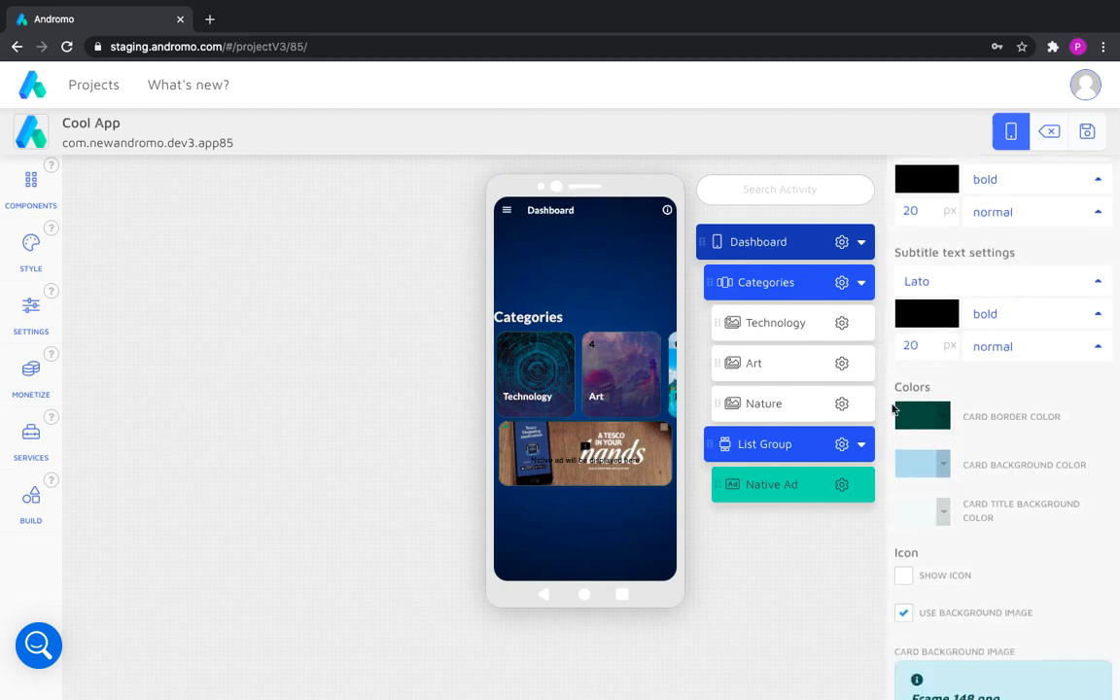
pyautogui.click(922, 416)
pyautogui.click(906, 568)
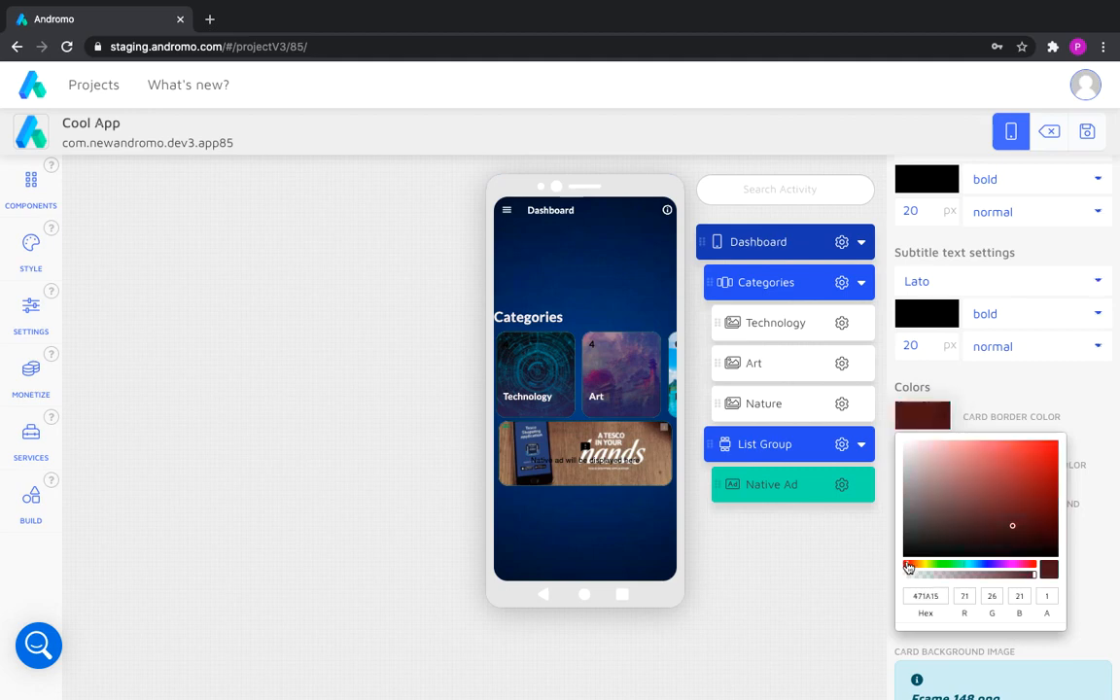
pyautogui.click(1042, 453)
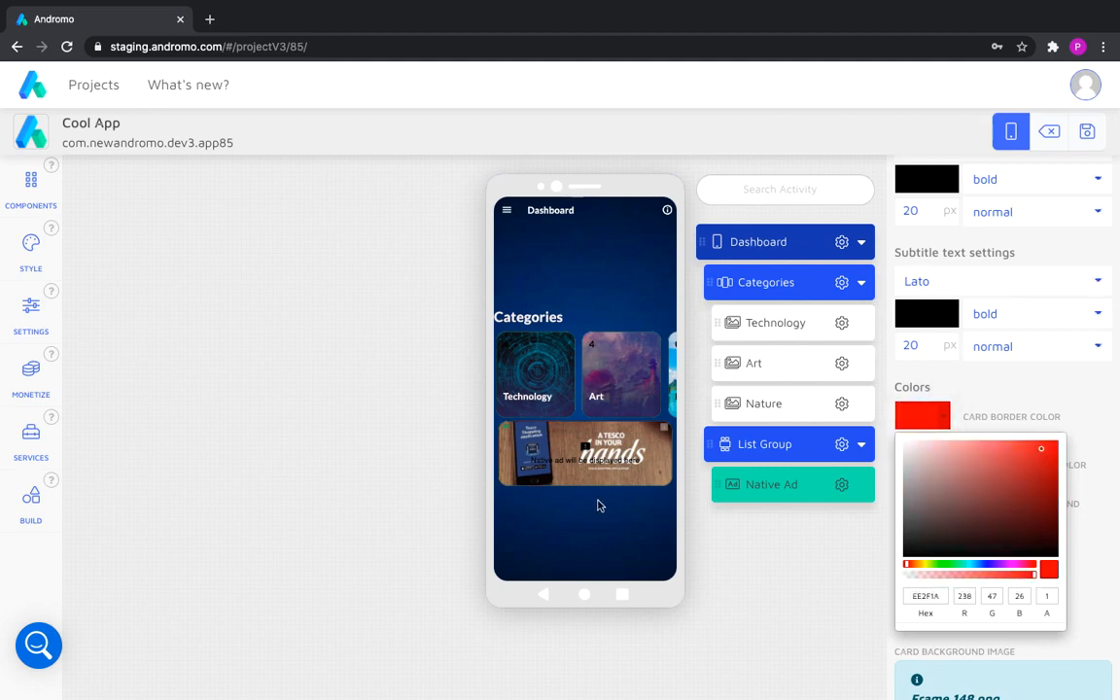
pyautogui.click(1022, 389)
# Set the Native Ad card's border width to 5 px.
pyautogui.scroll(3, 1024, 383)
pyautogui.scroll(1, 1024, 383)
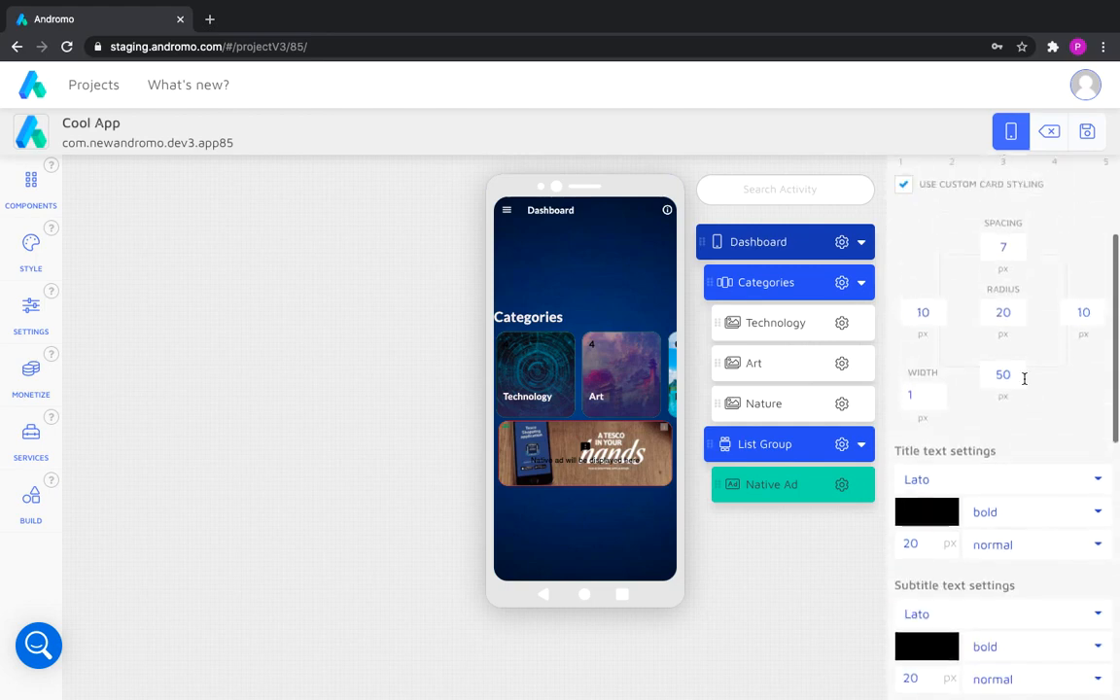
pyautogui.doubleClick(919, 394)
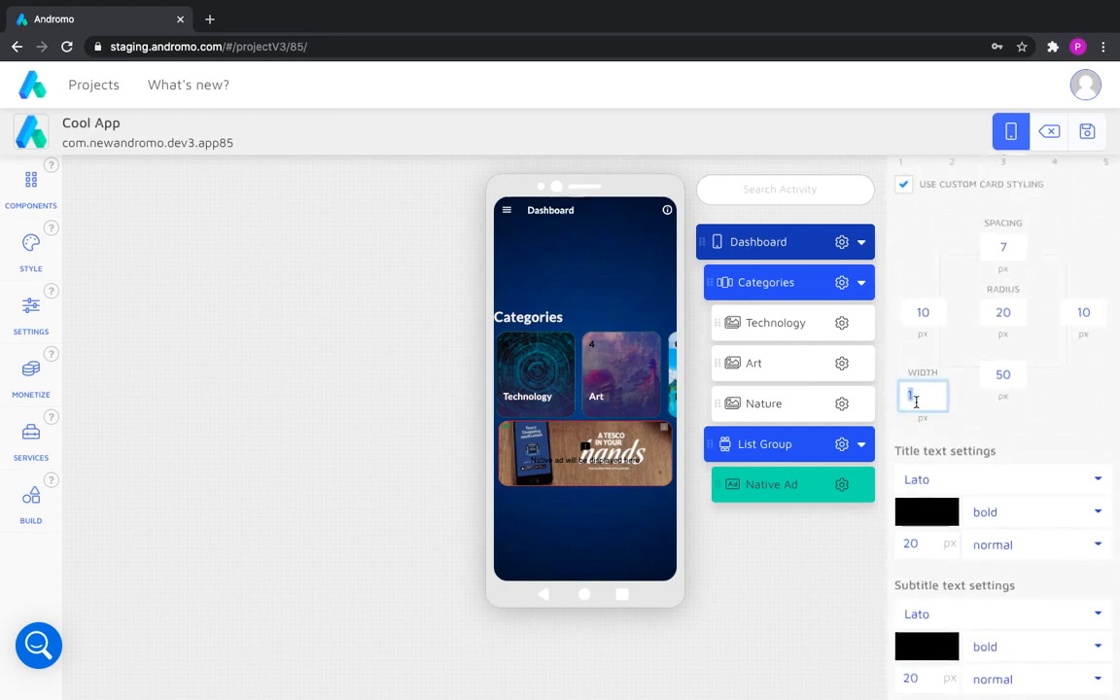
pyautogui.write('5')
pyautogui.click(976, 398)
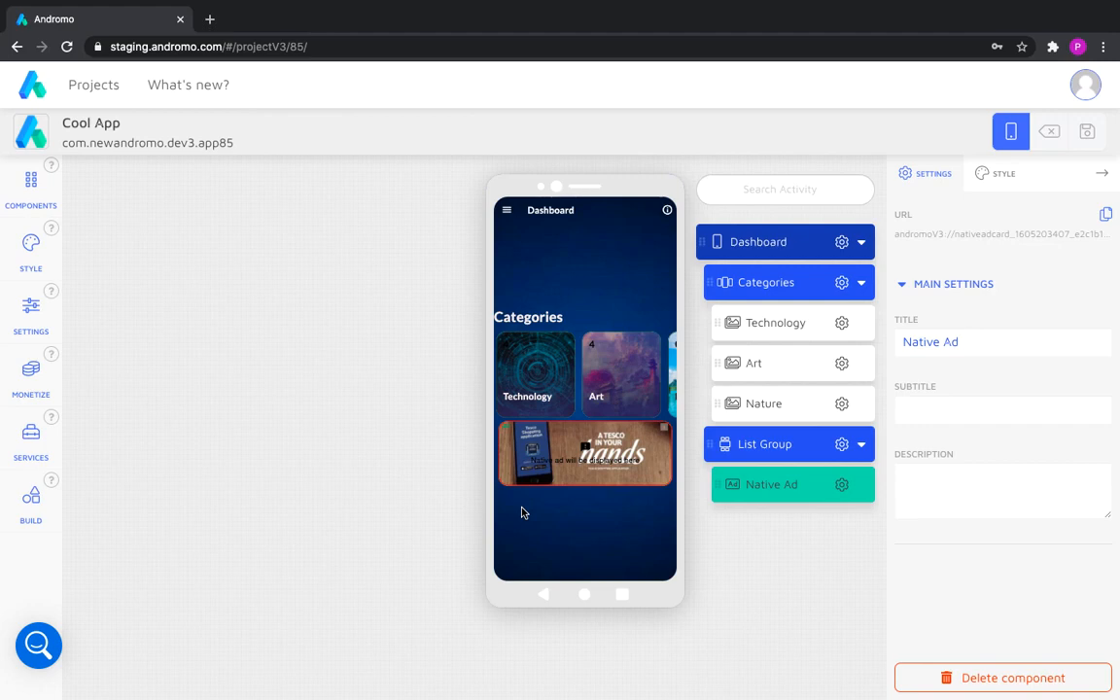
# Add a second List Group below the Native Ad and place a Photo gallery component inside it.
pyautogui.click(31, 205)
pyautogui.click(90, 253)
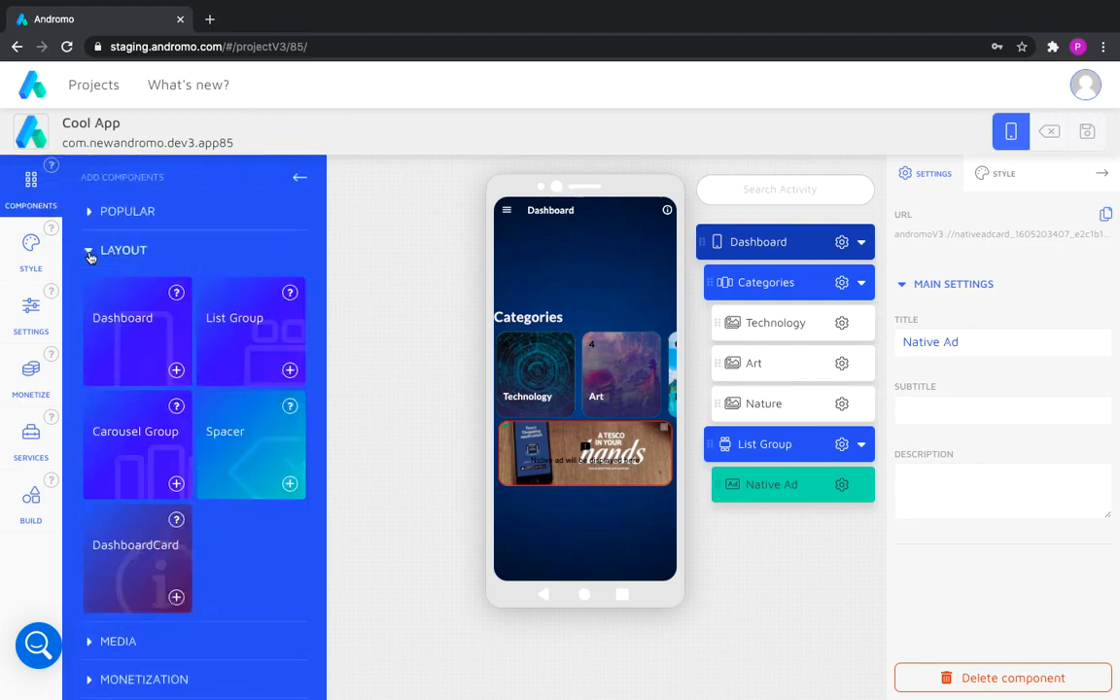
pyautogui.click(290, 370)
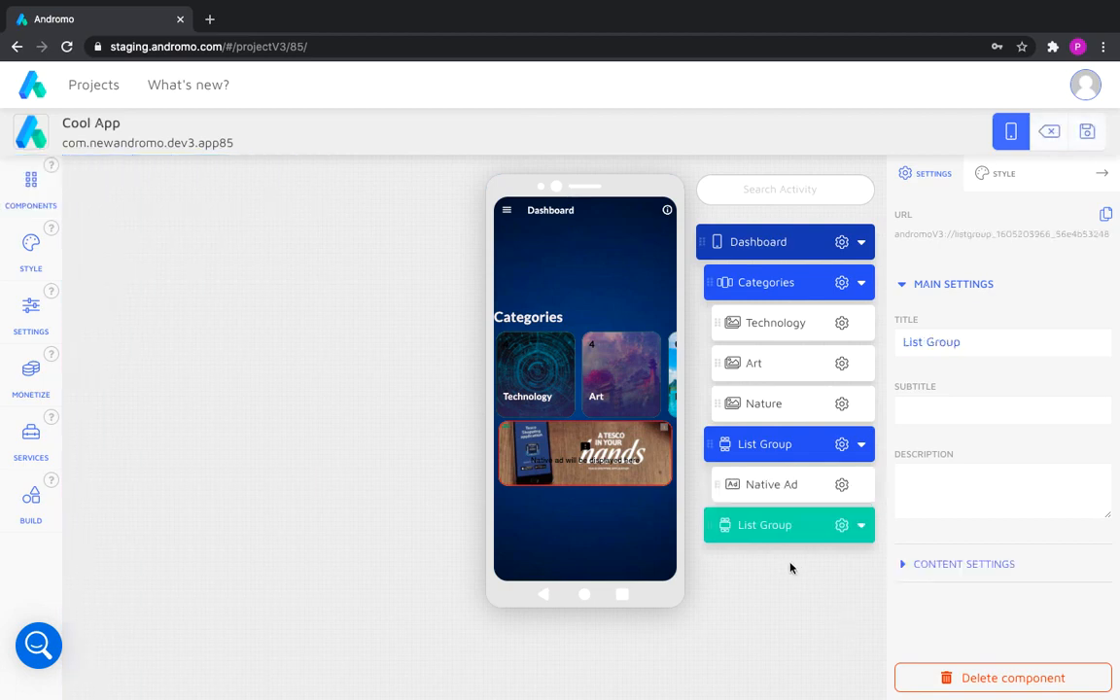
pyautogui.click(30, 180)
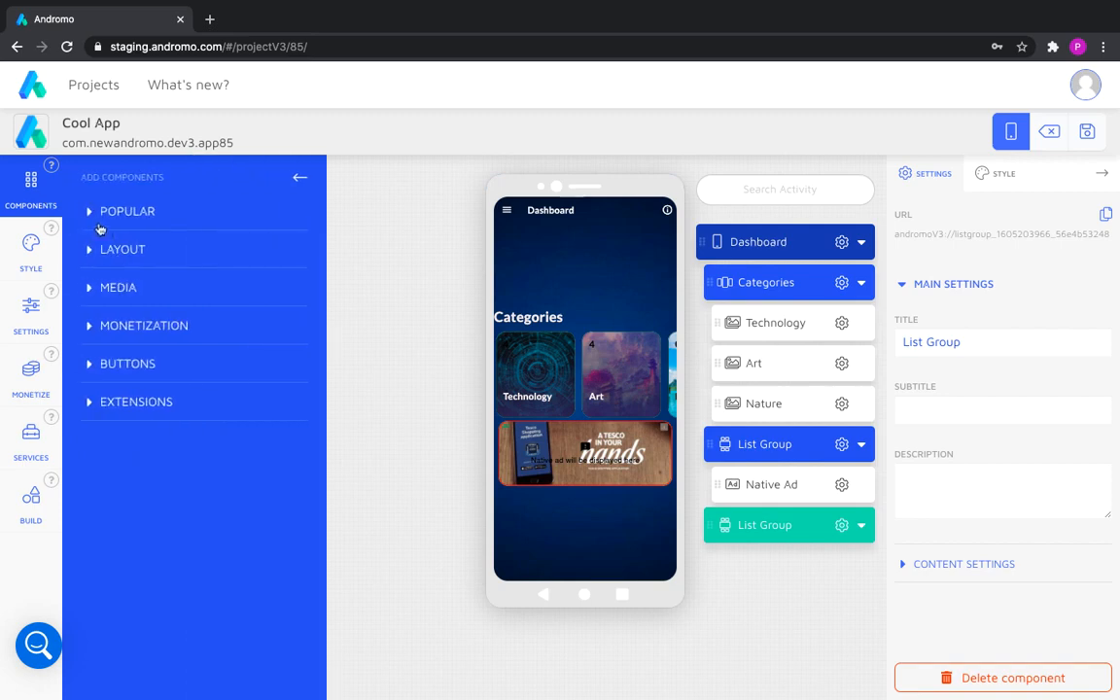
pyautogui.click(152, 297)
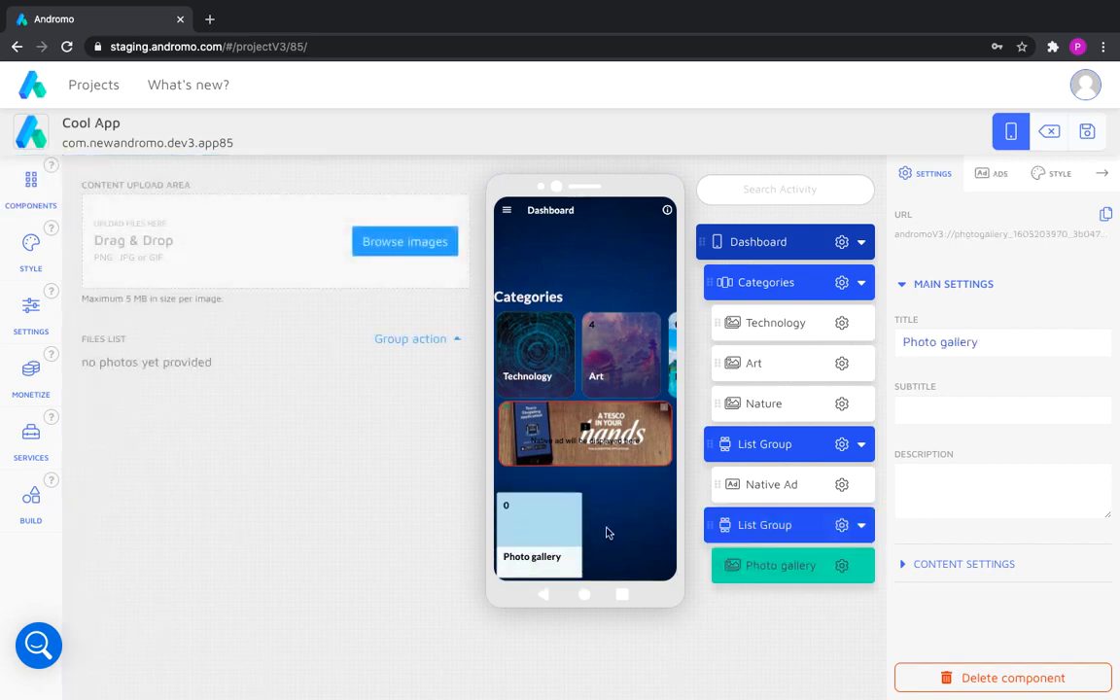
# Title the new List Group "Top rated" and give it the subtitle "Check this month most popular wallpapers".
pyautogui.click(778, 526)
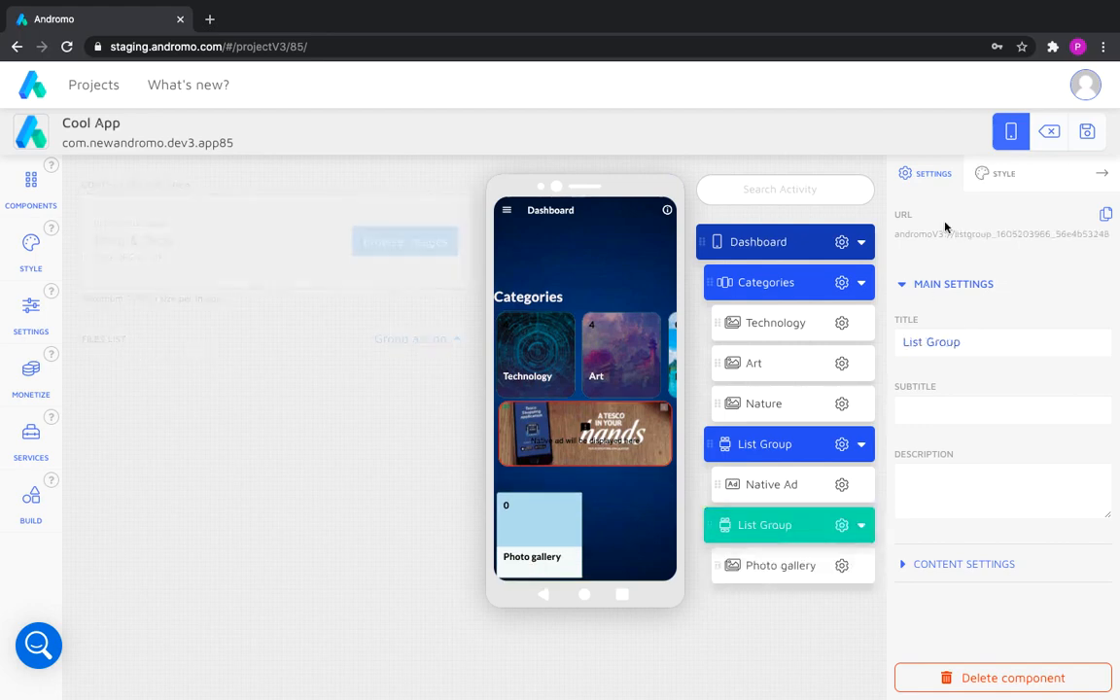
pyautogui.tripleClick(910, 343)
pyautogui.write('T')
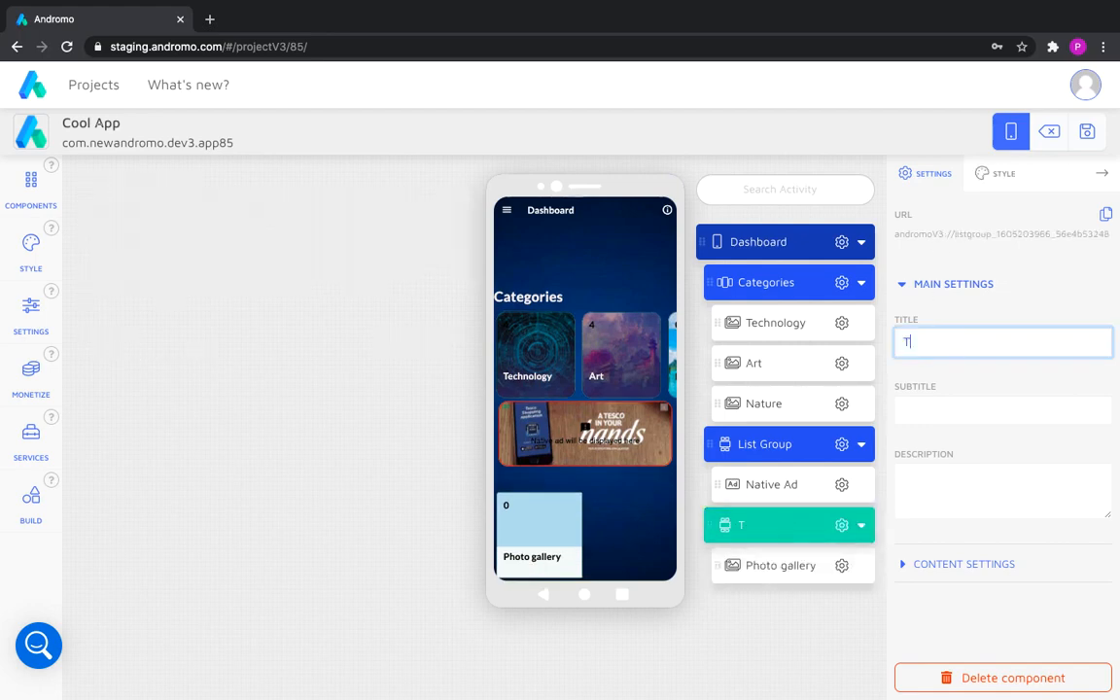
pyautogui.write('op rated')
pyautogui.click(919, 404)
pyautogui.write('Check this mo')
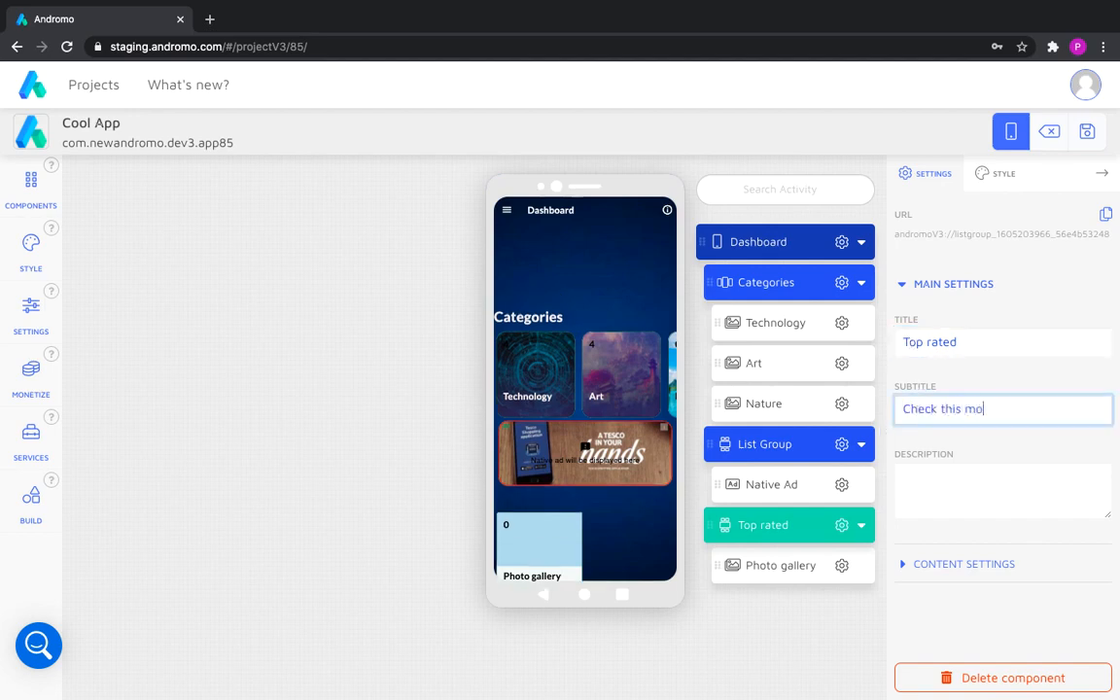
pyautogui.write('nth most popular wallpapers month most popular wallpapers')
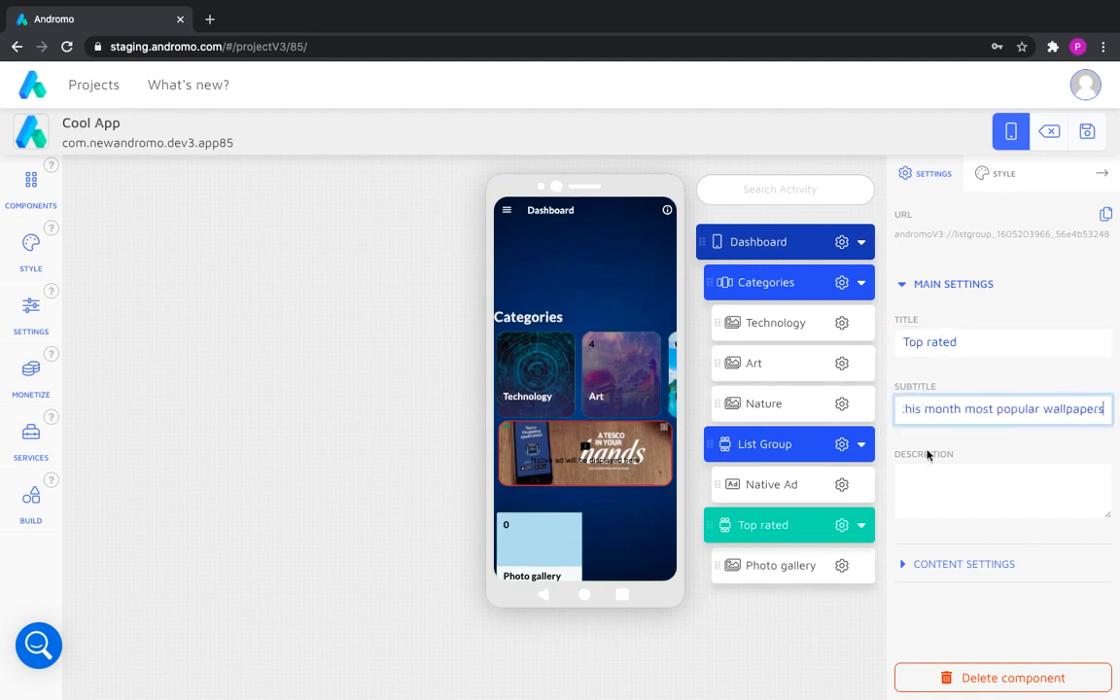
# Show the Top rated group's title and subtitle on the dashboard.
pyautogui.click(903, 284)
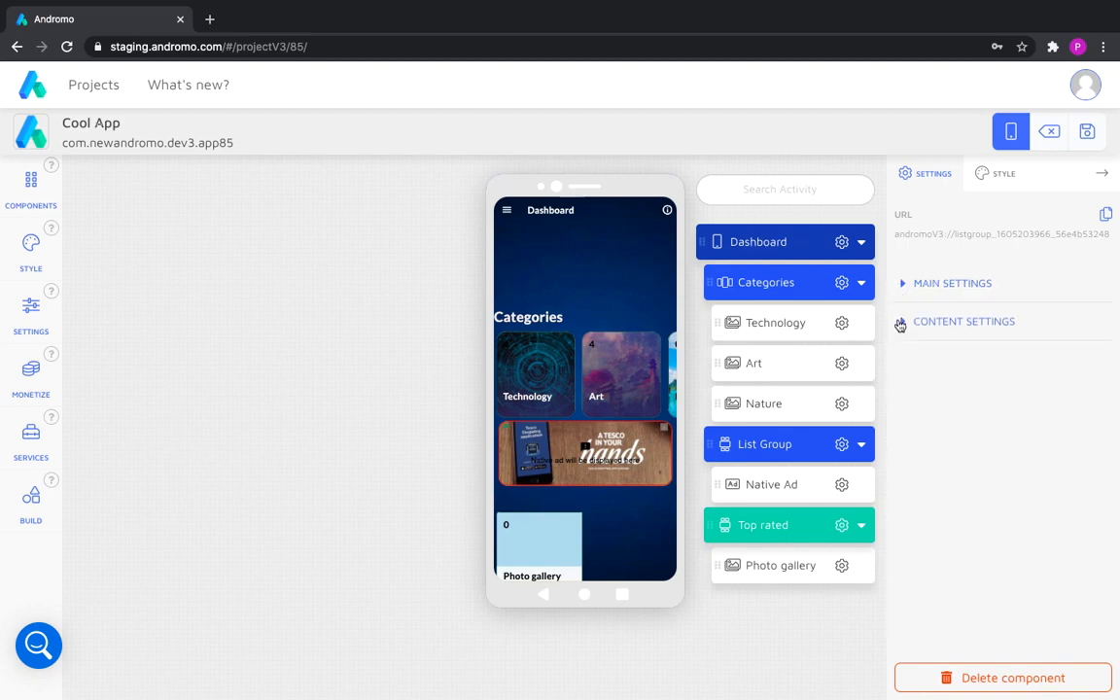
pyautogui.click(901, 323)
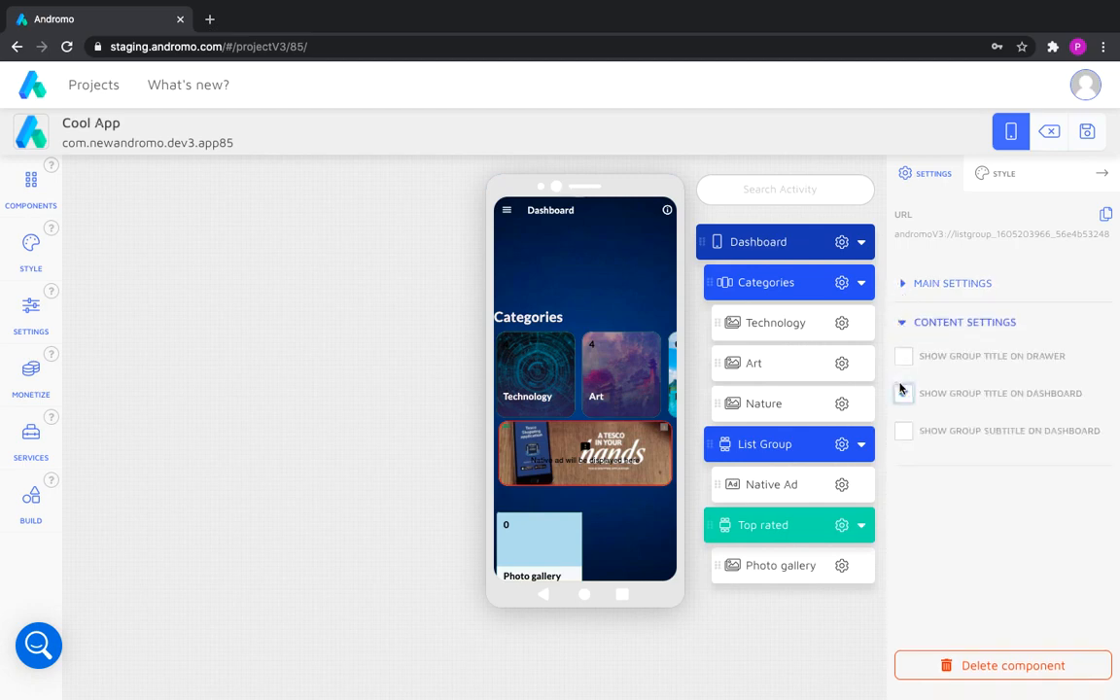
pyautogui.click(902, 392)
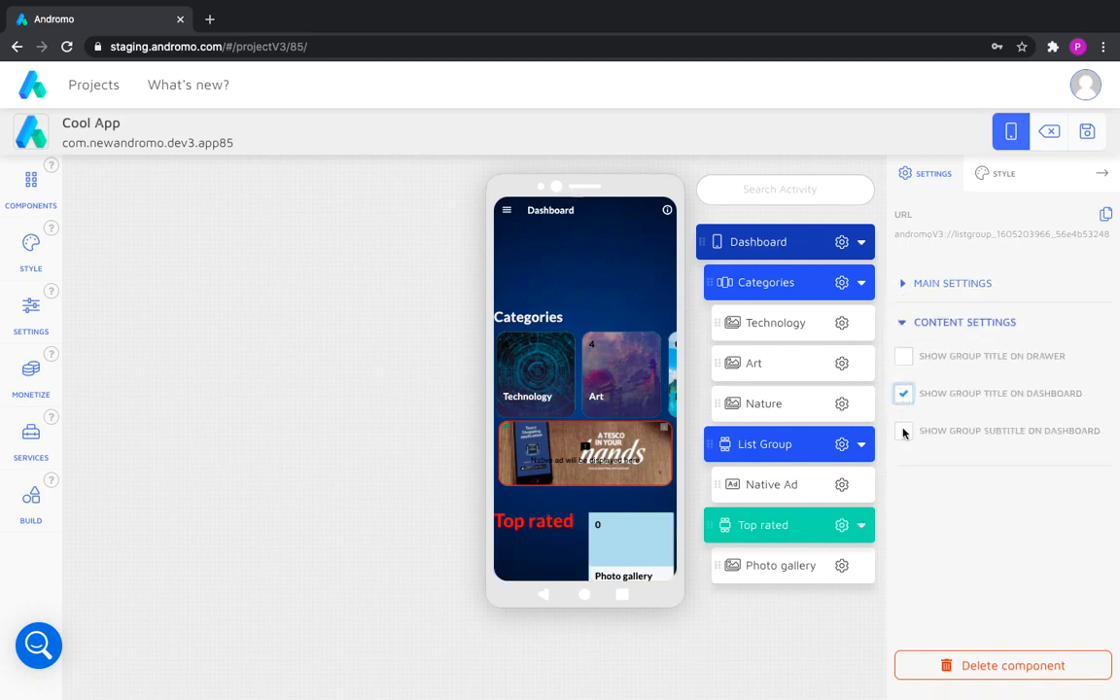
pyautogui.click(904, 431)
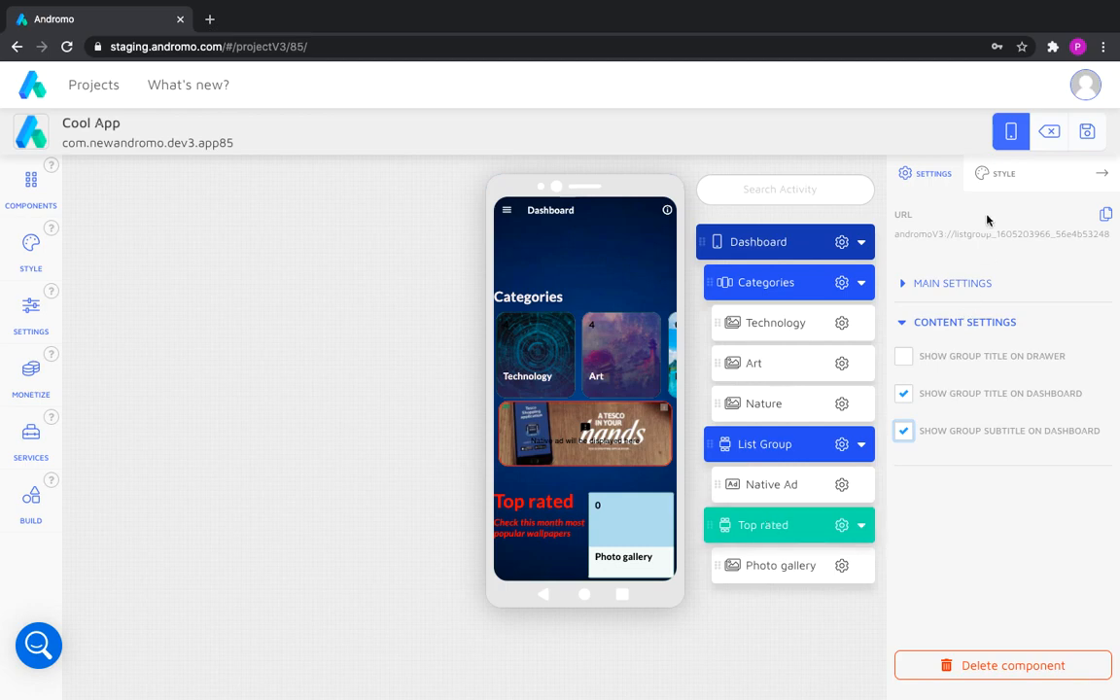
# Set the Top rated section title to span 2 columns with 5 px of bottom spacing.
pyautogui.click(996, 184)
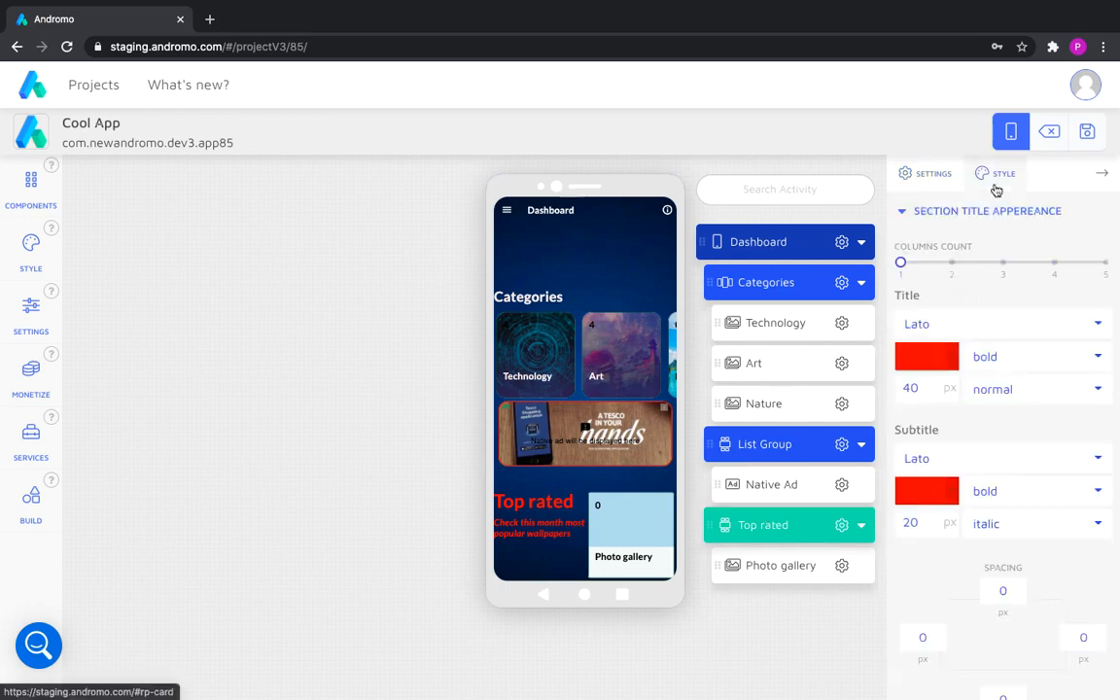
pyautogui.click(953, 264)
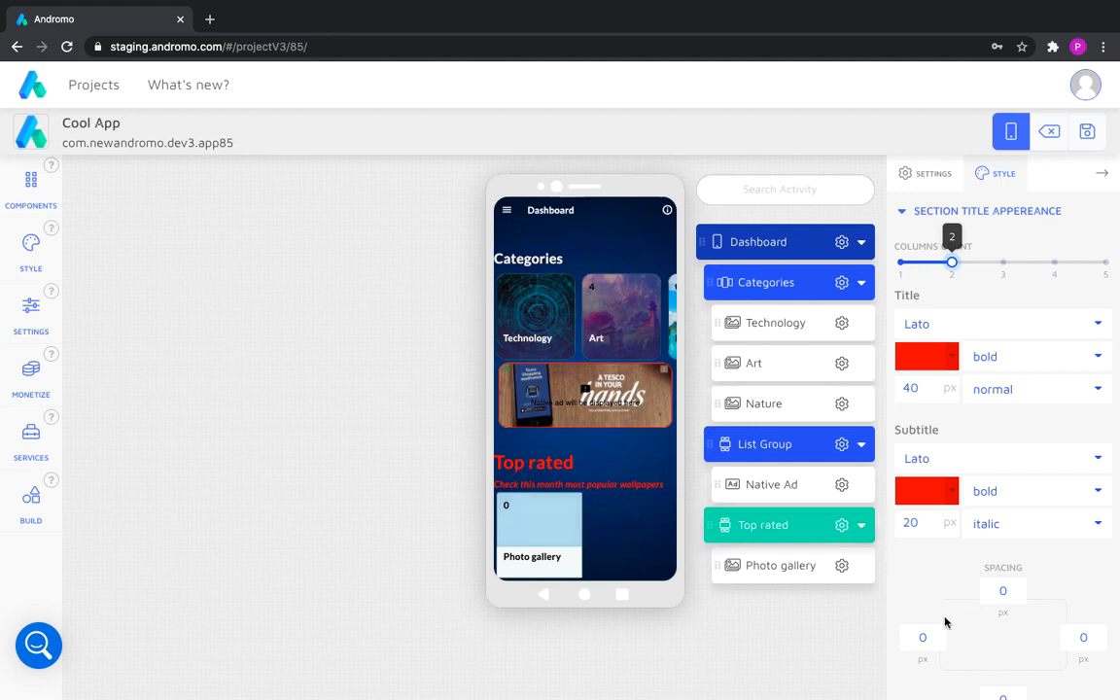
pyautogui.scroll(-1, 945, 620)
pyautogui.click(1002, 634)
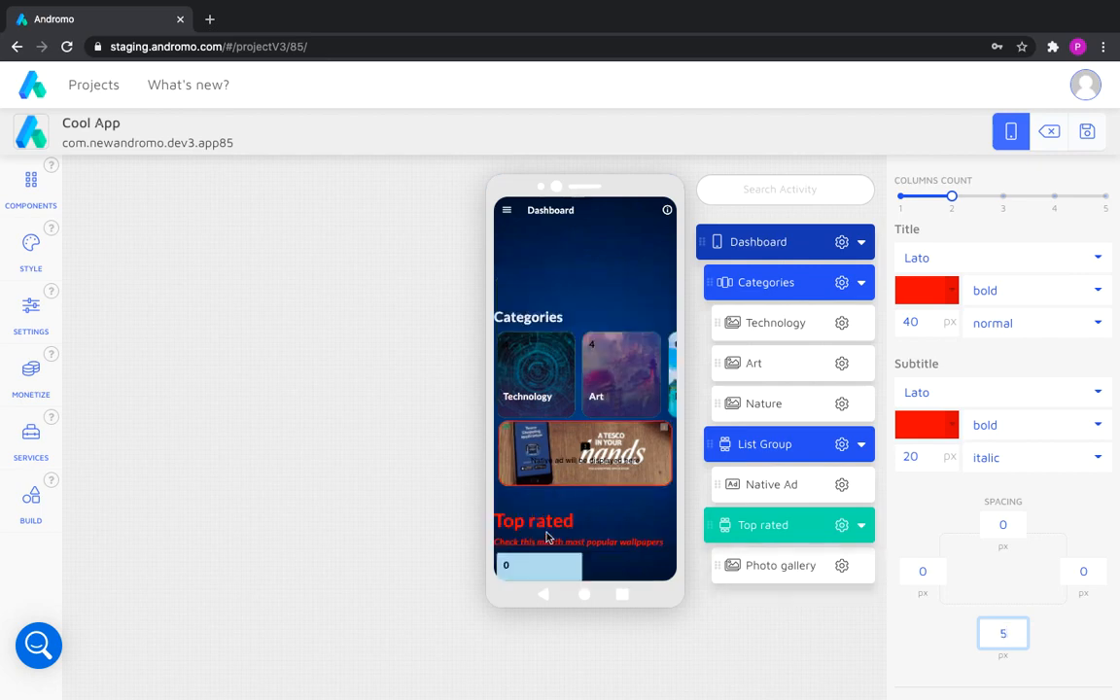
pyautogui.scroll(-1, 546, 537)
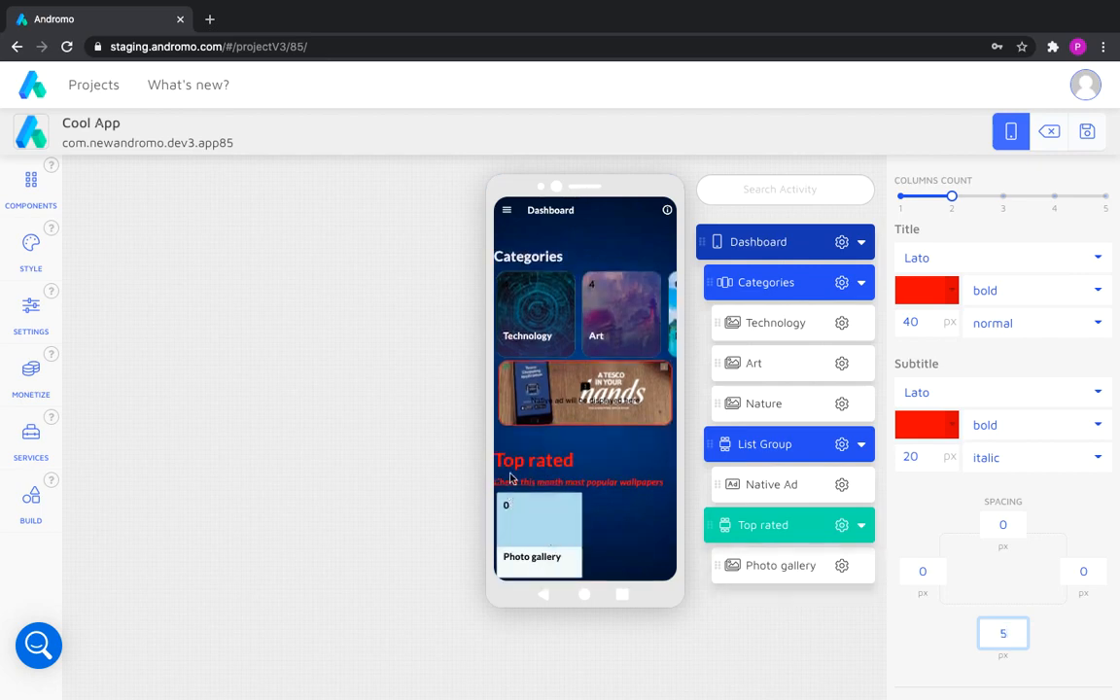
# Recolor the Top rated section's title near-white and its subtitle to F1E8E8.
pyautogui.click(926, 289)
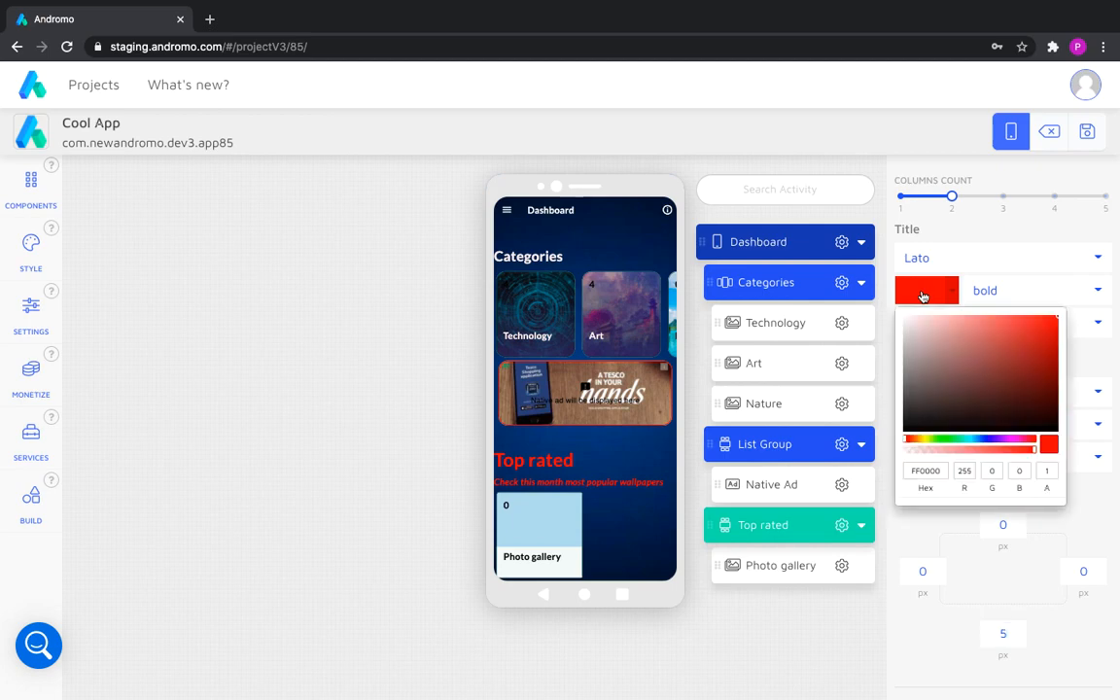
pyautogui.click(910, 328)
pyautogui.click(922, 291)
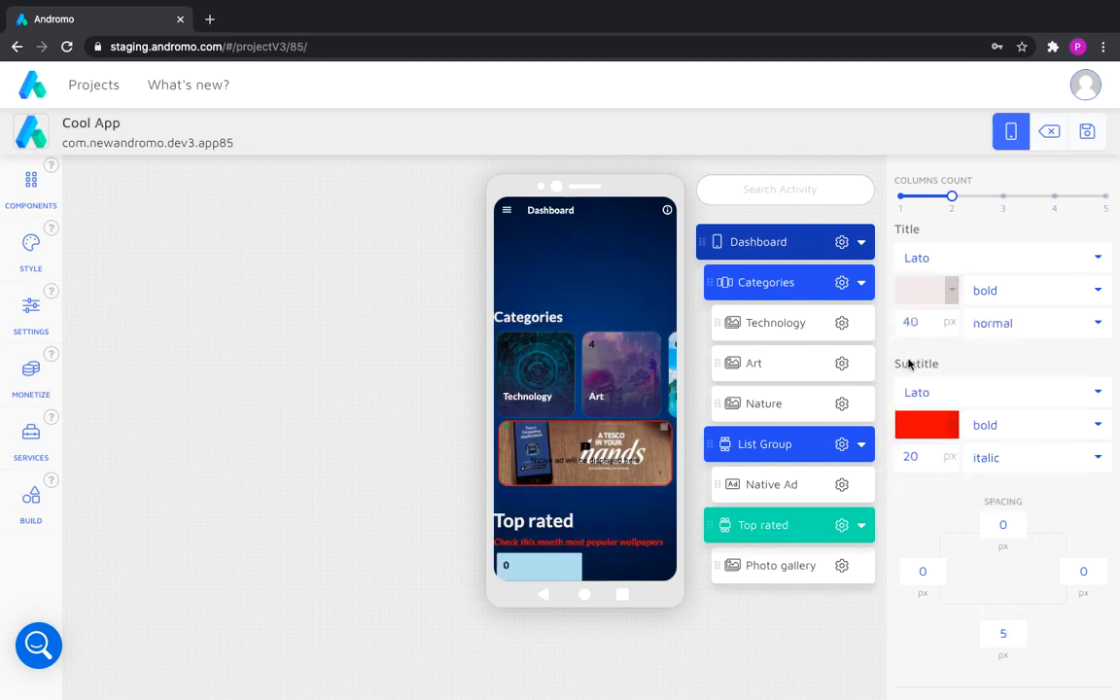
pyautogui.click(919, 425)
pyautogui.click(910, 462)
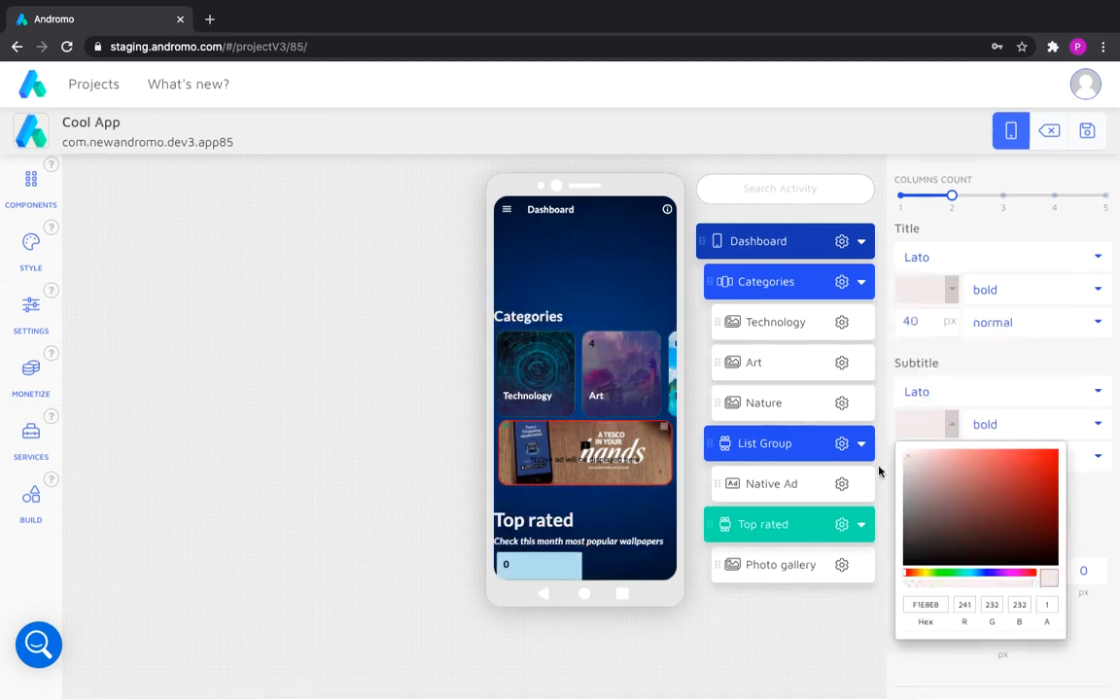
pyautogui.scroll(-2, 581, 476)
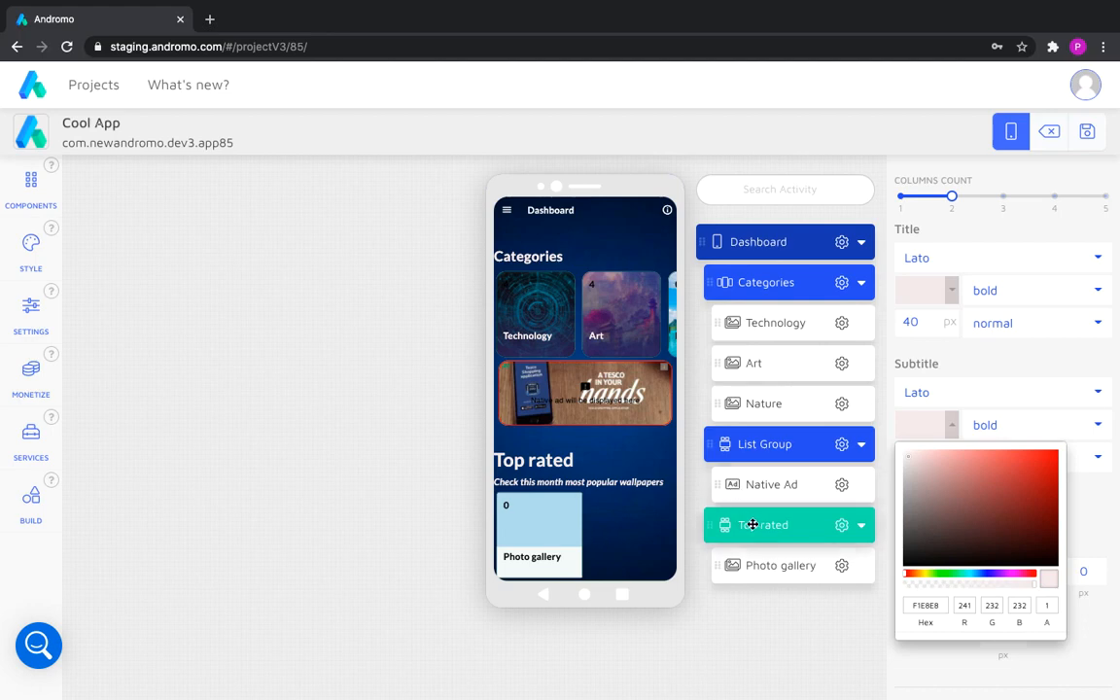
# Enable a custom size for the Photo gallery's dashboard card and set its rows count to 2.
pyautogui.click(789, 565)
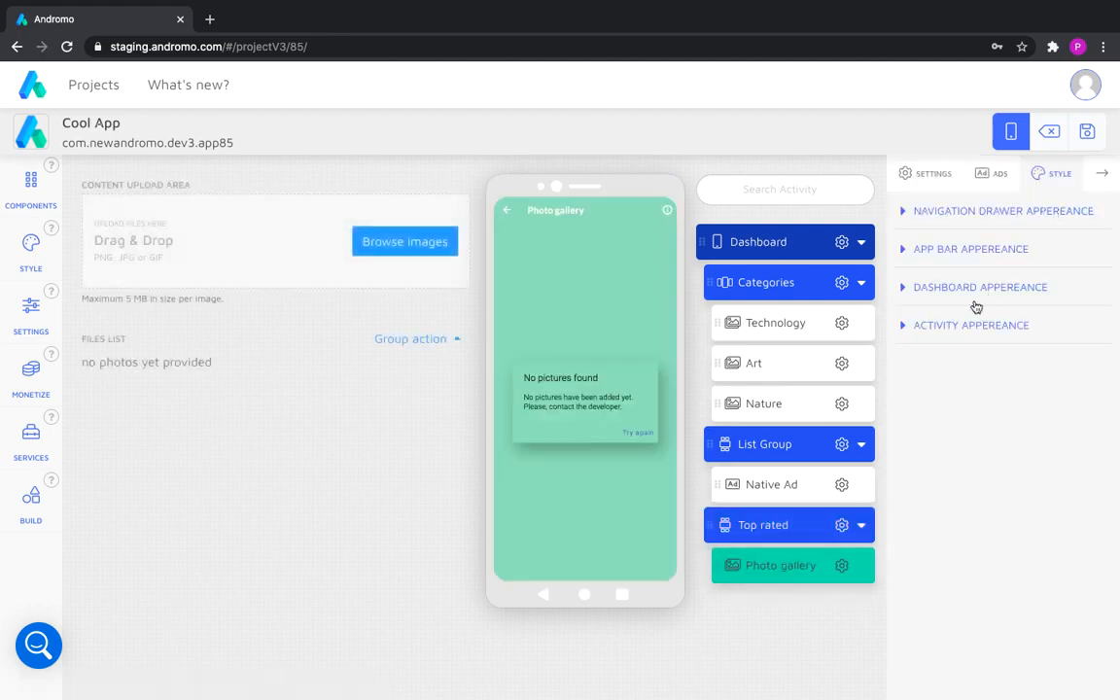
pyautogui.click(983, 288)
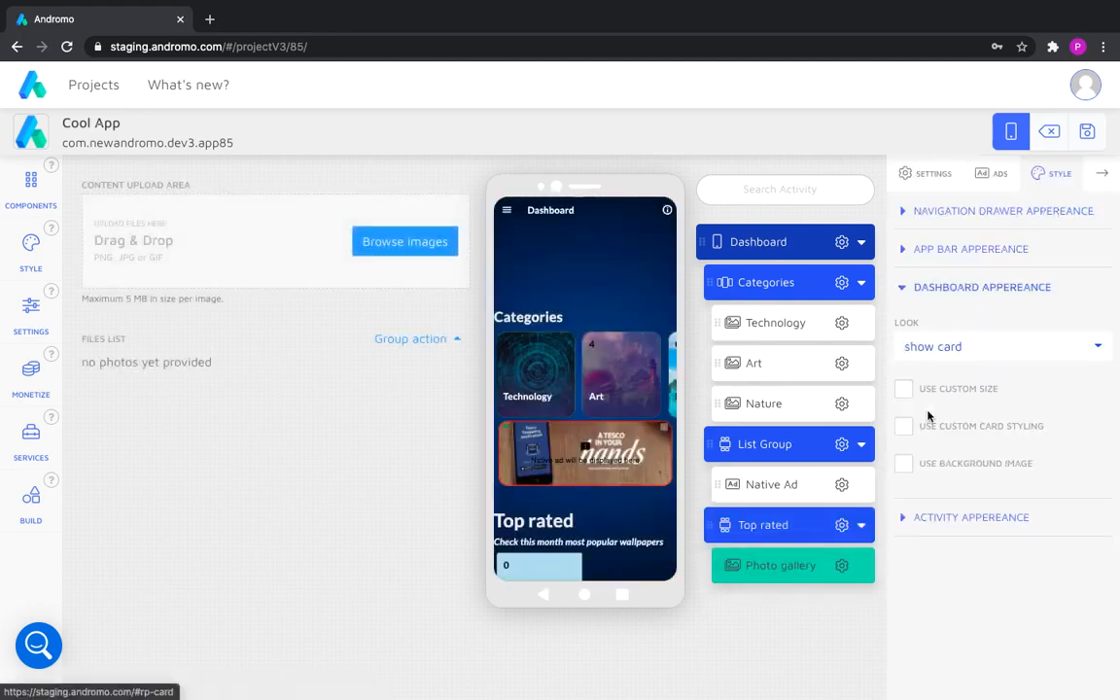
pyautogui.click(904, 389)
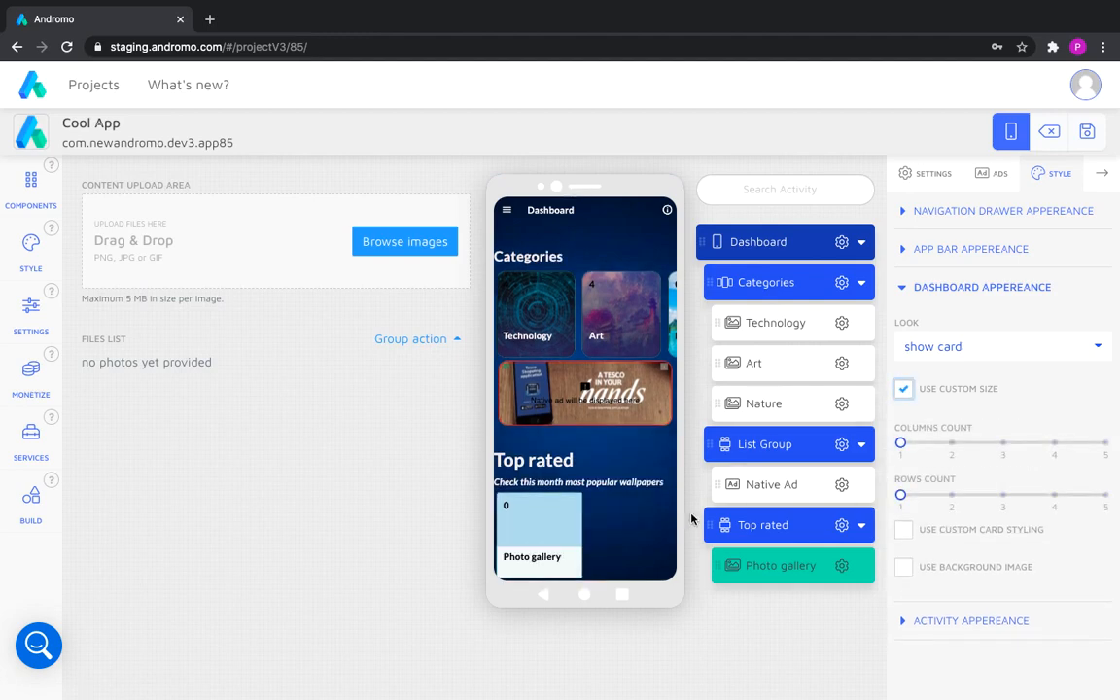
pyautogui.moveTo(900, 495); pyautogui.dragTo(952, 495)
pyautogui.scroll(-2, 579, 530)
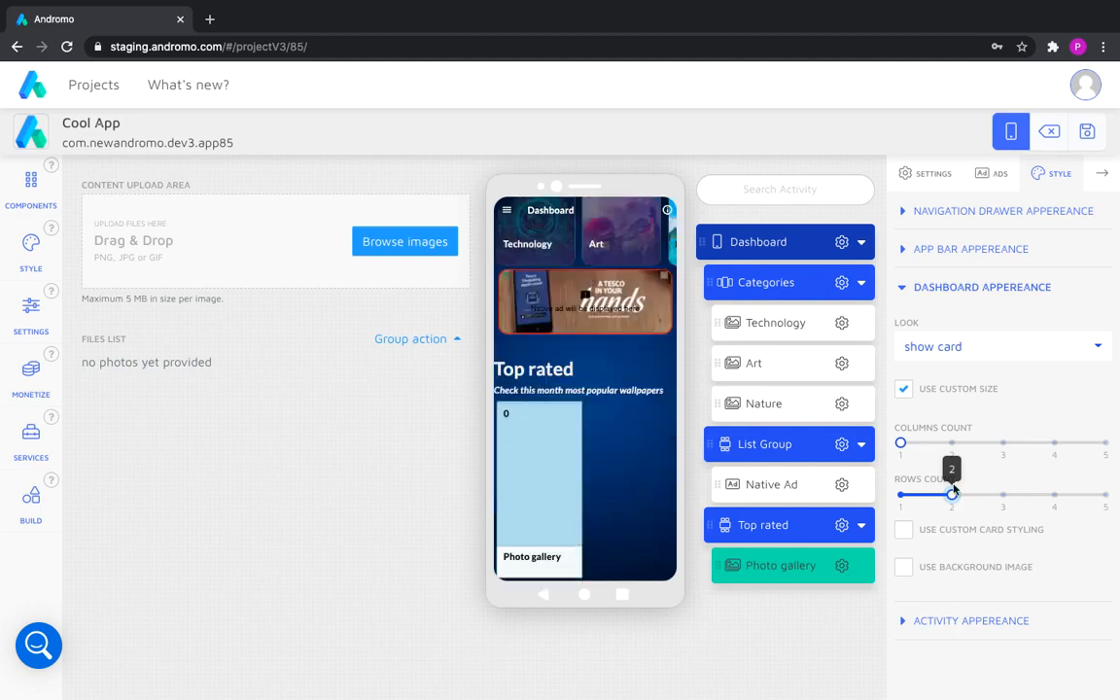
# Enable custom card styling for the Photo gallery and set its top spacing and radius to 20 px each.
pyautogui.click(903, 529)
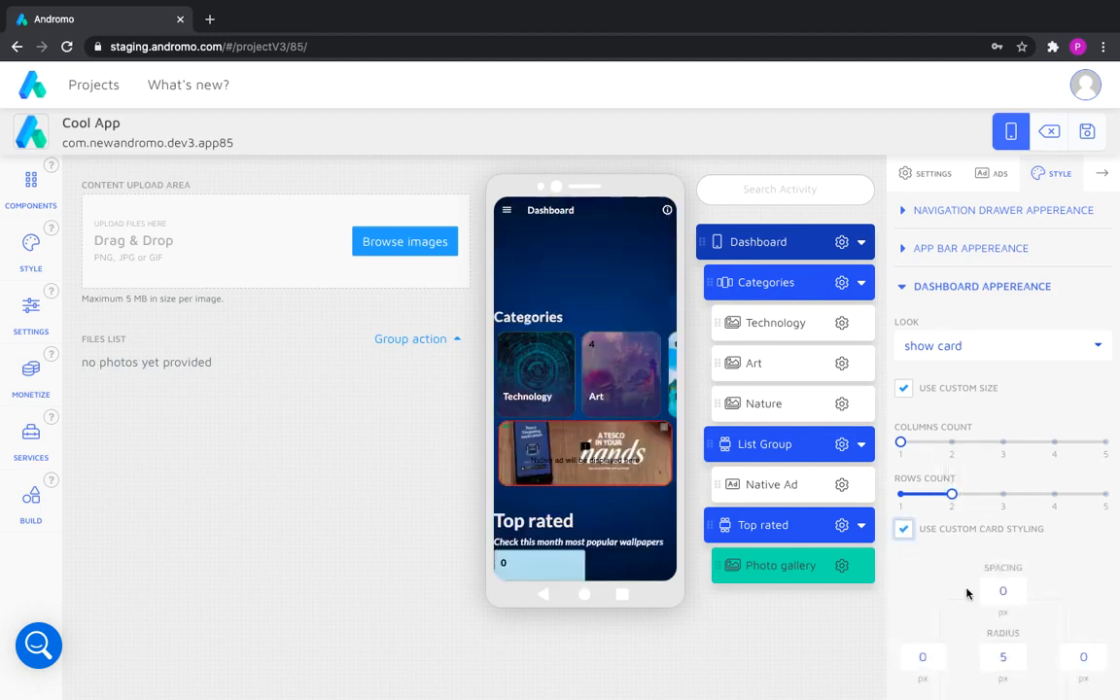
pyautogui.scroll(-2, 1003, 384)
pyautogui.click(997, 395)
pyautogui.write('20')
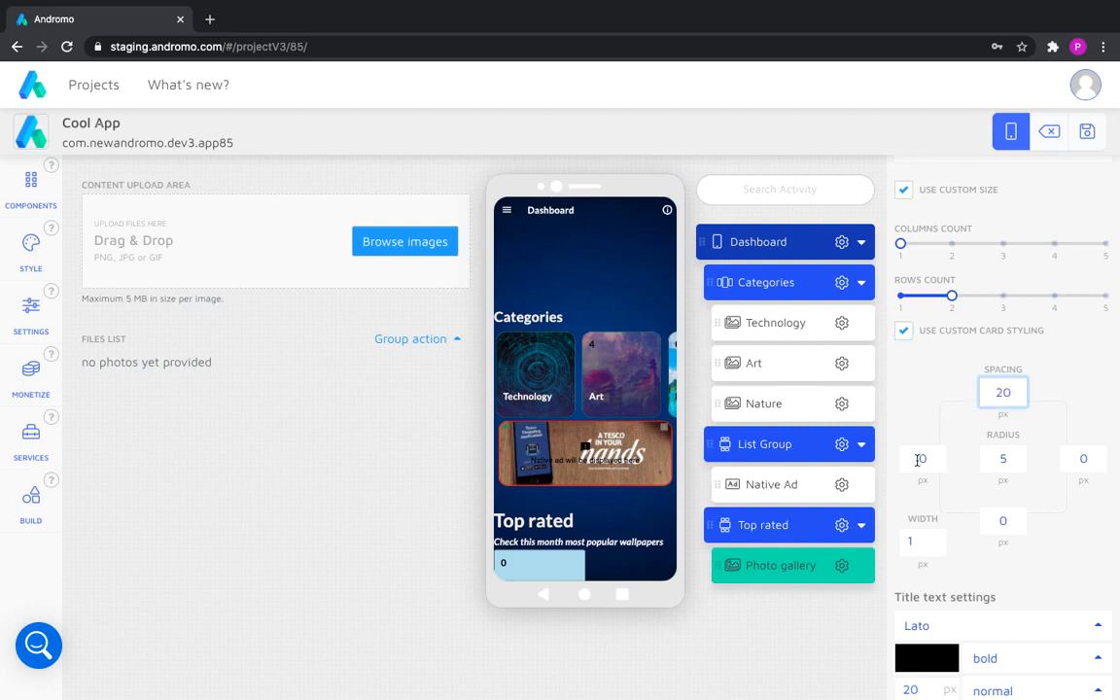
pyautogui.click(1004, 457)
pyautogui.write('20')
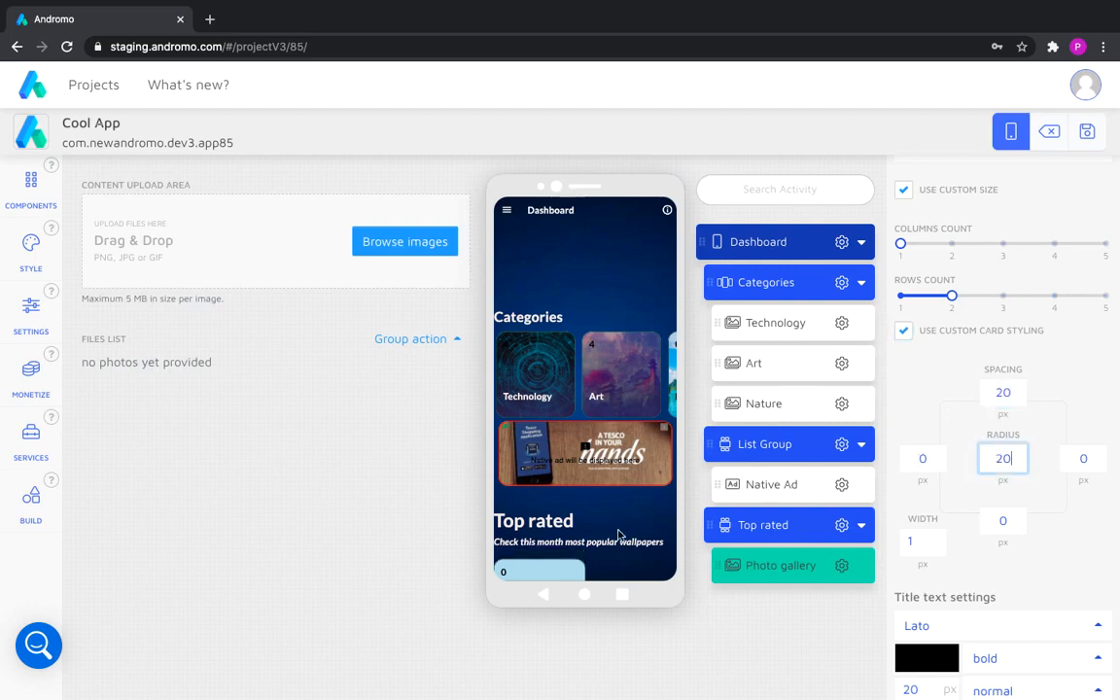
# Set the Photo gallery card's right spacing to 10 px and its left spacing to 5 px.
pyautogui.scroll(-2, 619, 534)
pyautogui.click(1083, 458)
pyautogui.write('1')
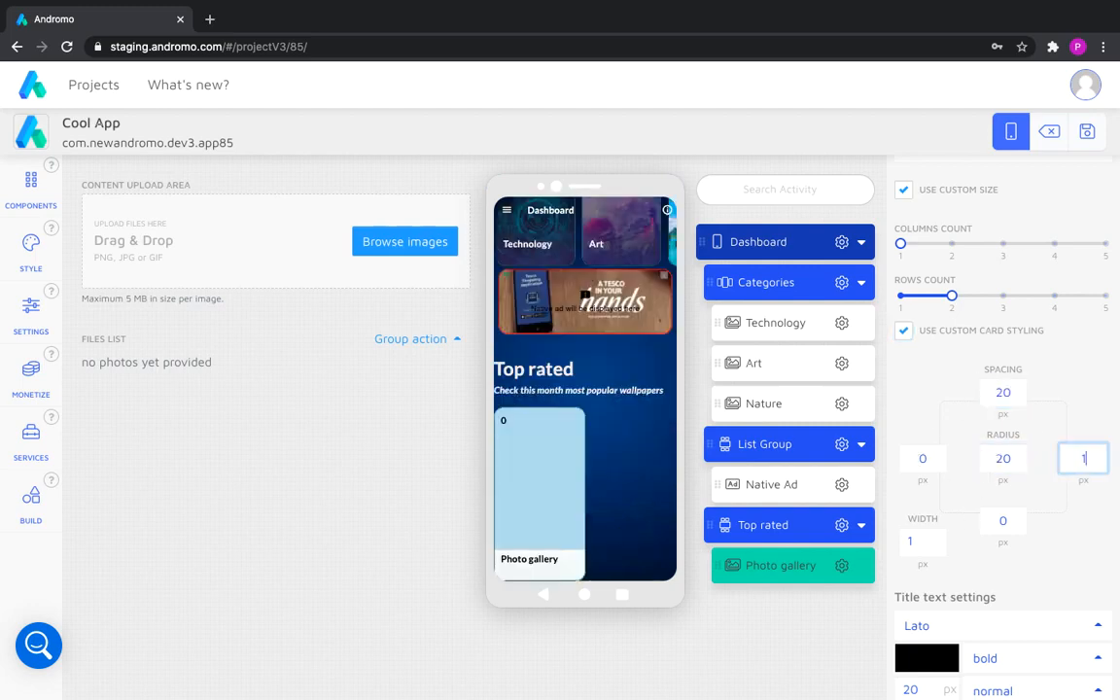
pyautogui.write('0')
pyautogui.click(925, 458)
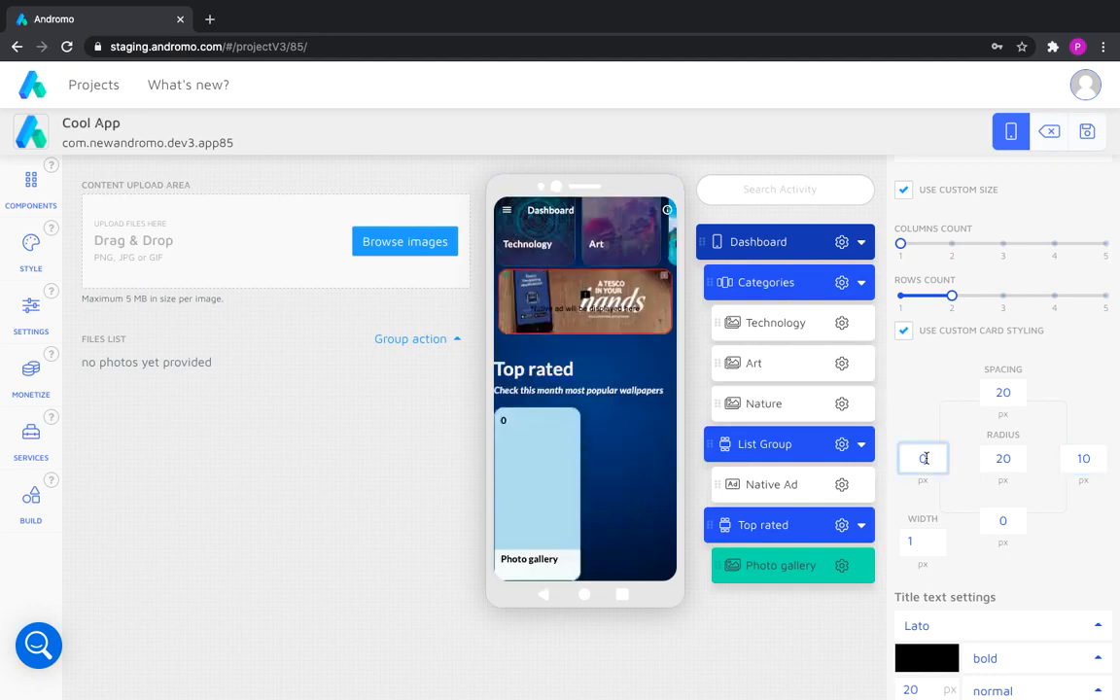
pyautogui.write('5')
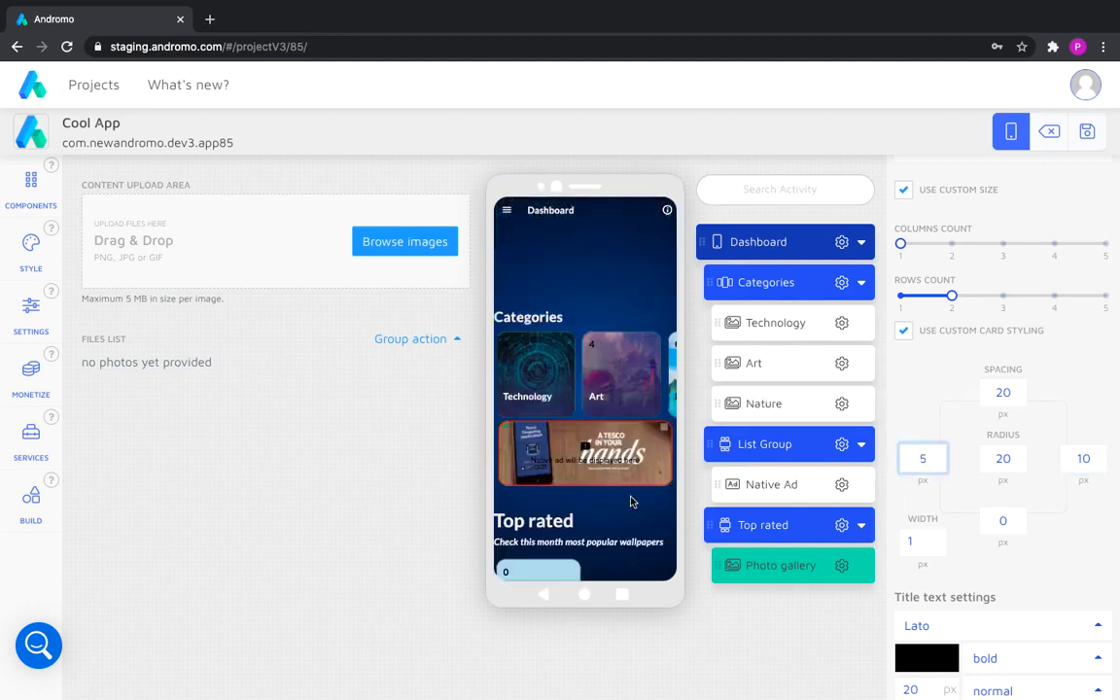
pyautogui.scroll(-2, 622, 506)
pyautogui.click(868, 506)
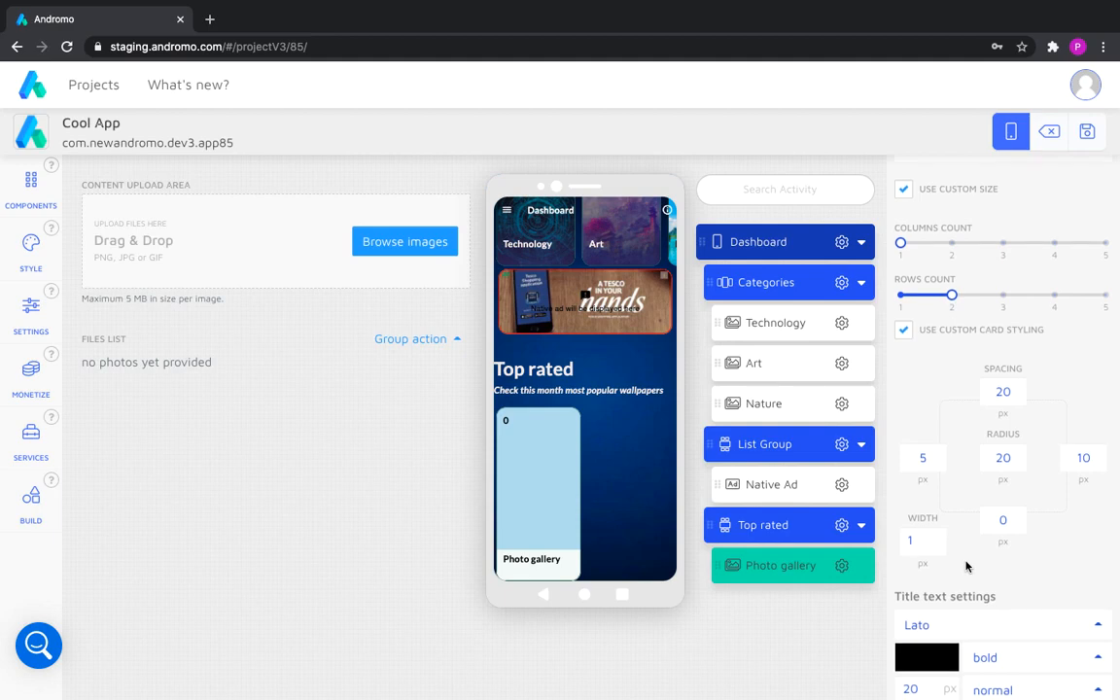
# Make the Photo gallery card's title text fully transparent (00000000) and its title background nearly transparent (F1F7F503).
pyautogui.scroll(-3, 965, 566)
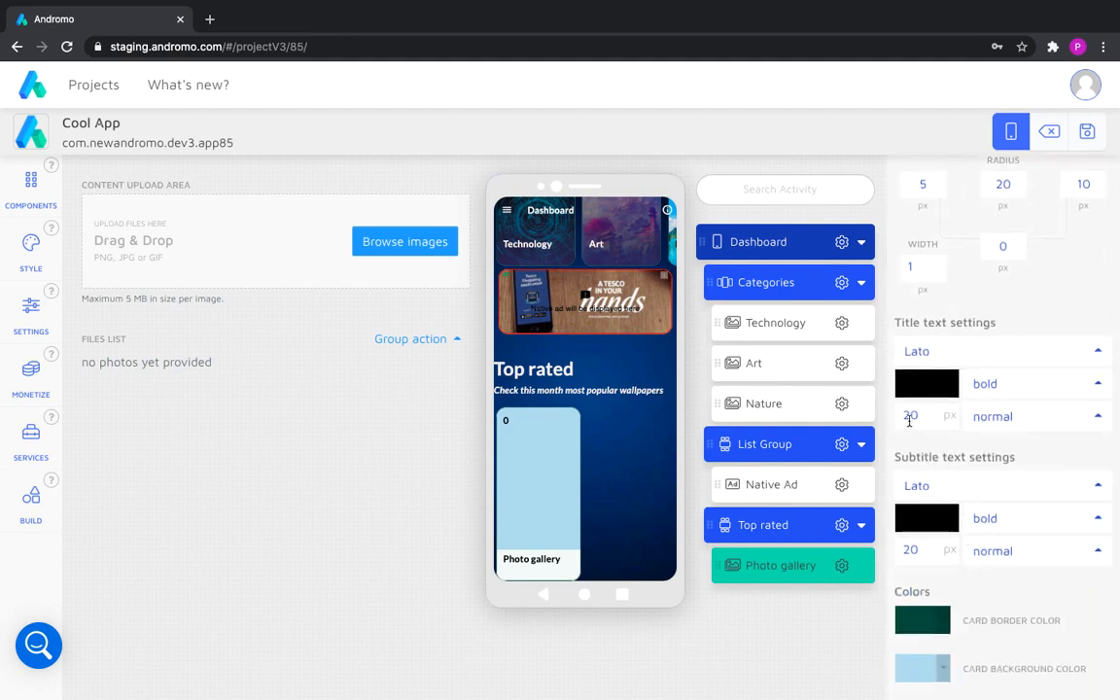
pyautogui.click(923, 386)
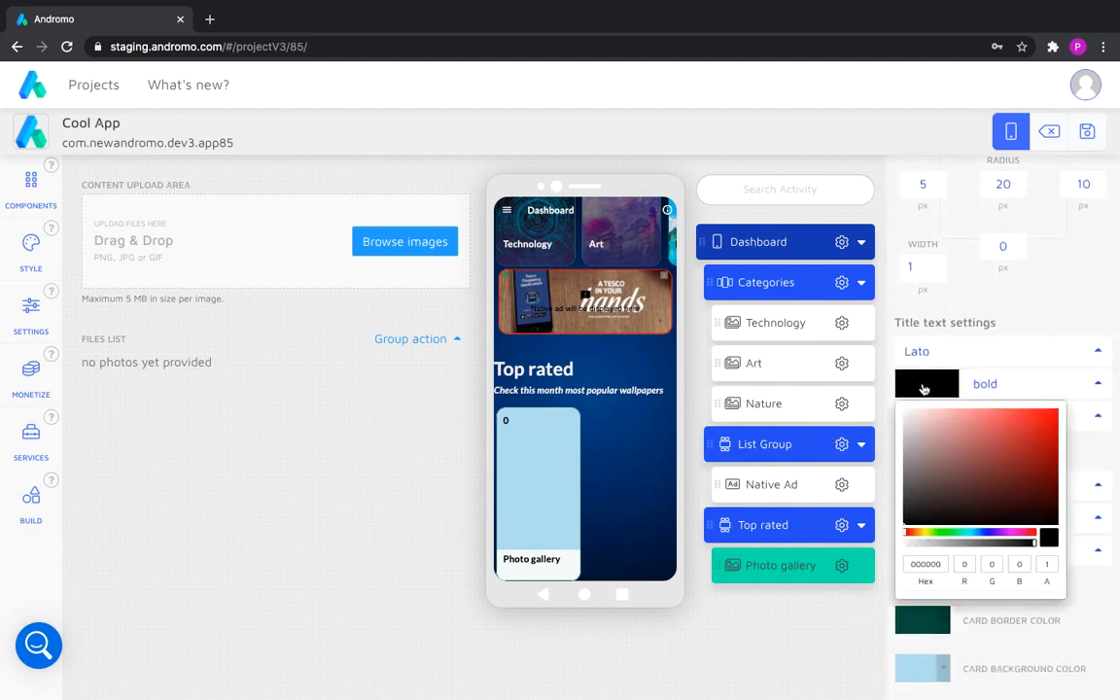
pyautogui.click(907, 544)
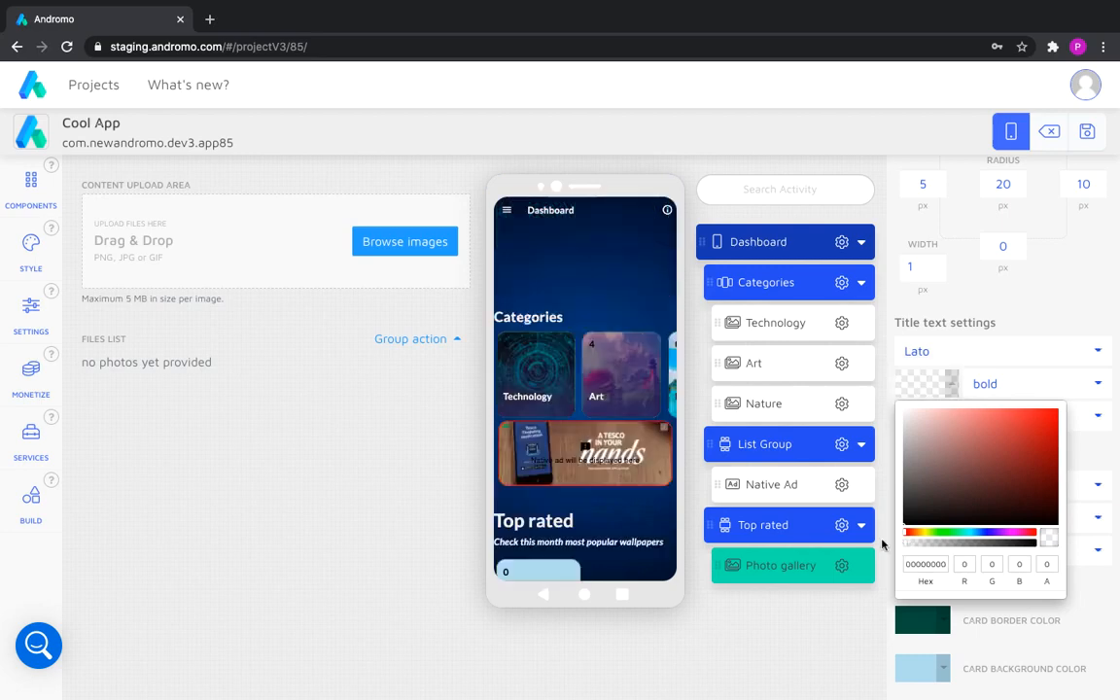
pyautogui.scroll(-2, 600, 517)
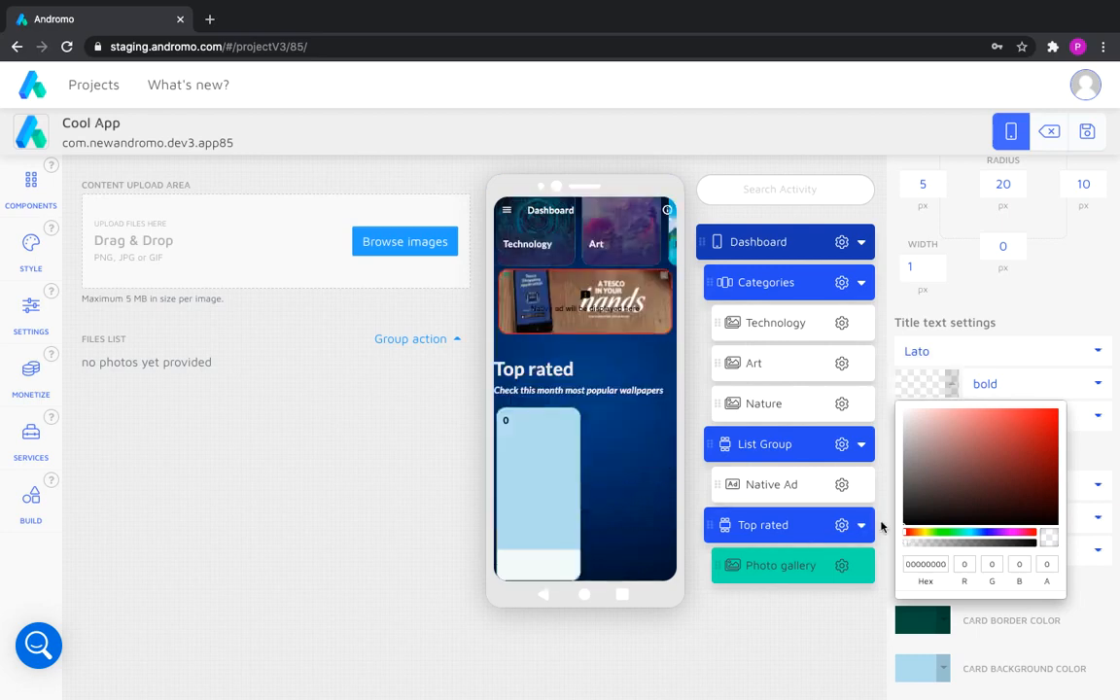
pyautogui.click(1011, 631)
pyautogui.scroll(-2, 1011, 634)
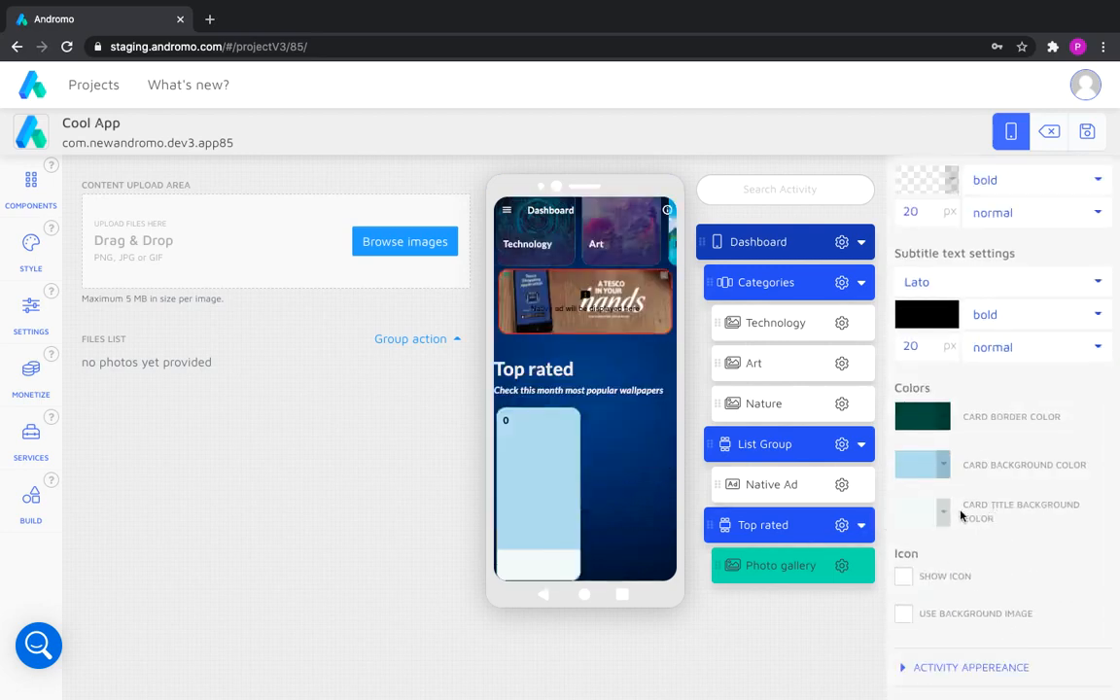
pyautogui.click(922, 512)
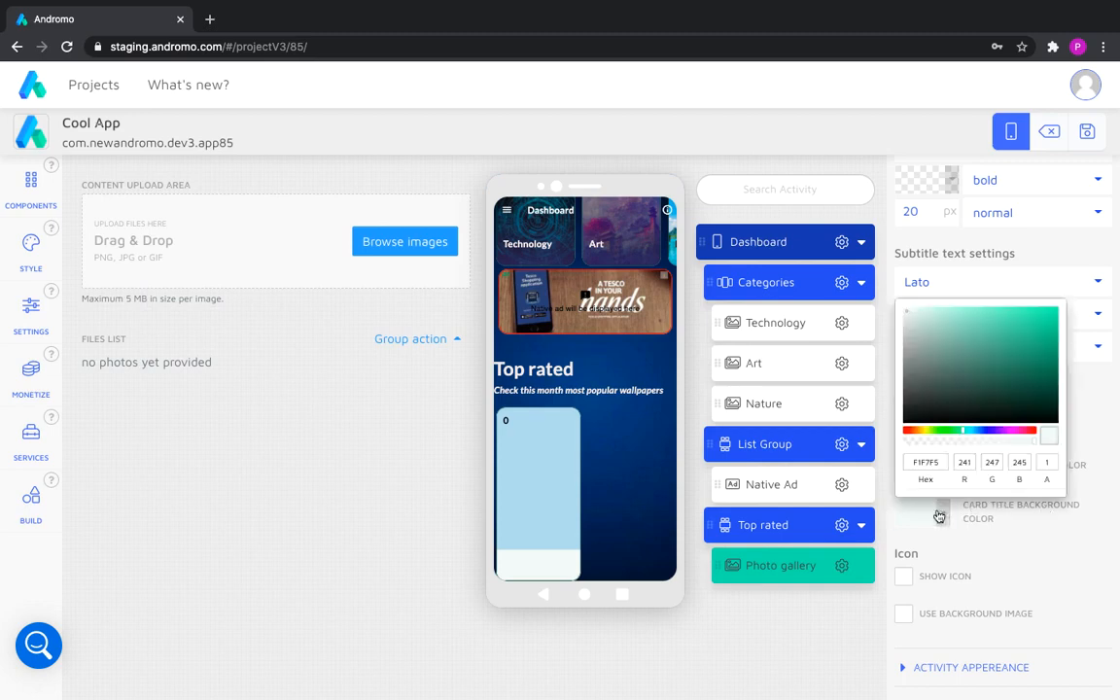
pyautogui.click(908, 442)
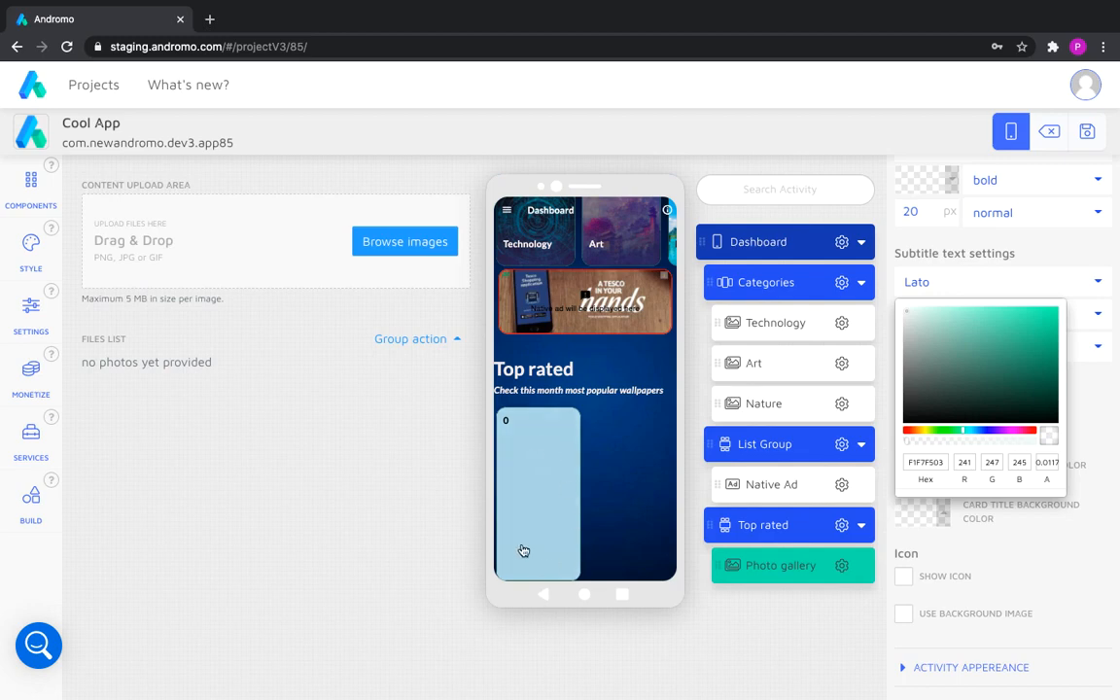
pyautogui.click(909, 550)
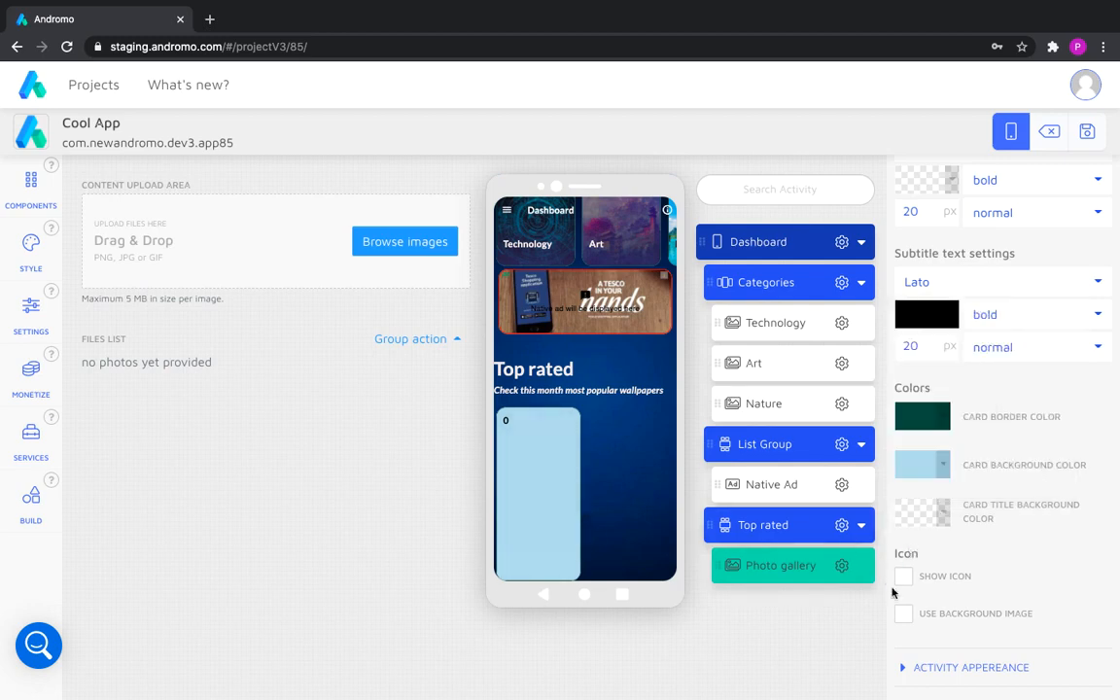
# Duplicate the Photo gallery in the Top rated group and set the group's title size to 30 px.
pyautogui.click(842, 570)
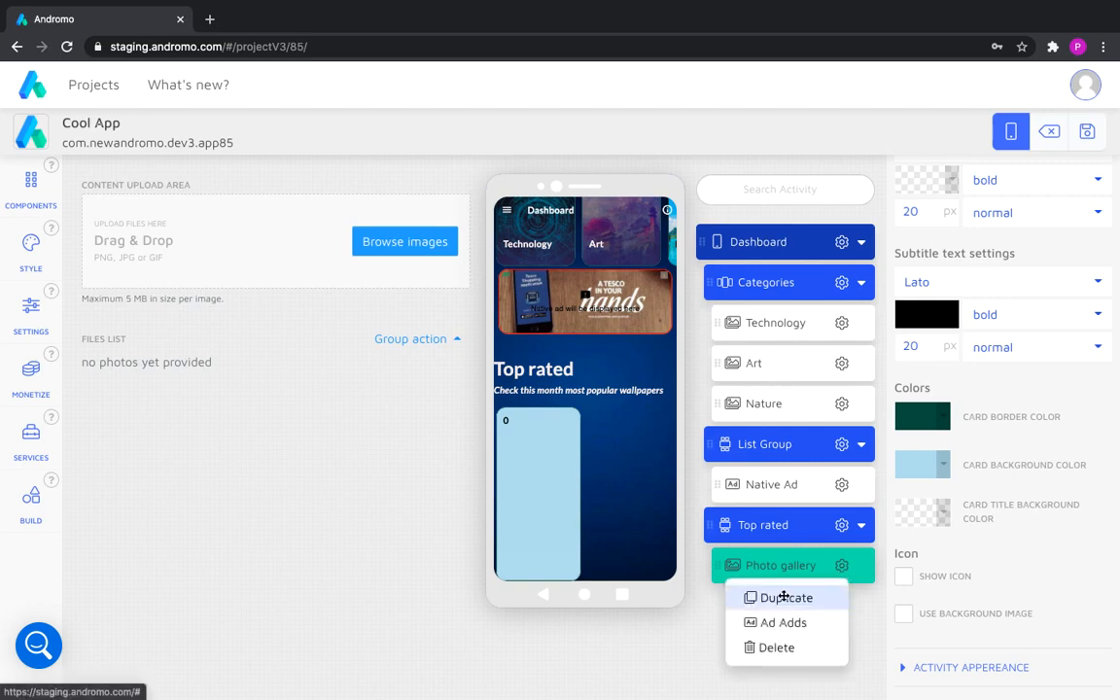
pyautogui.click(750, 594)
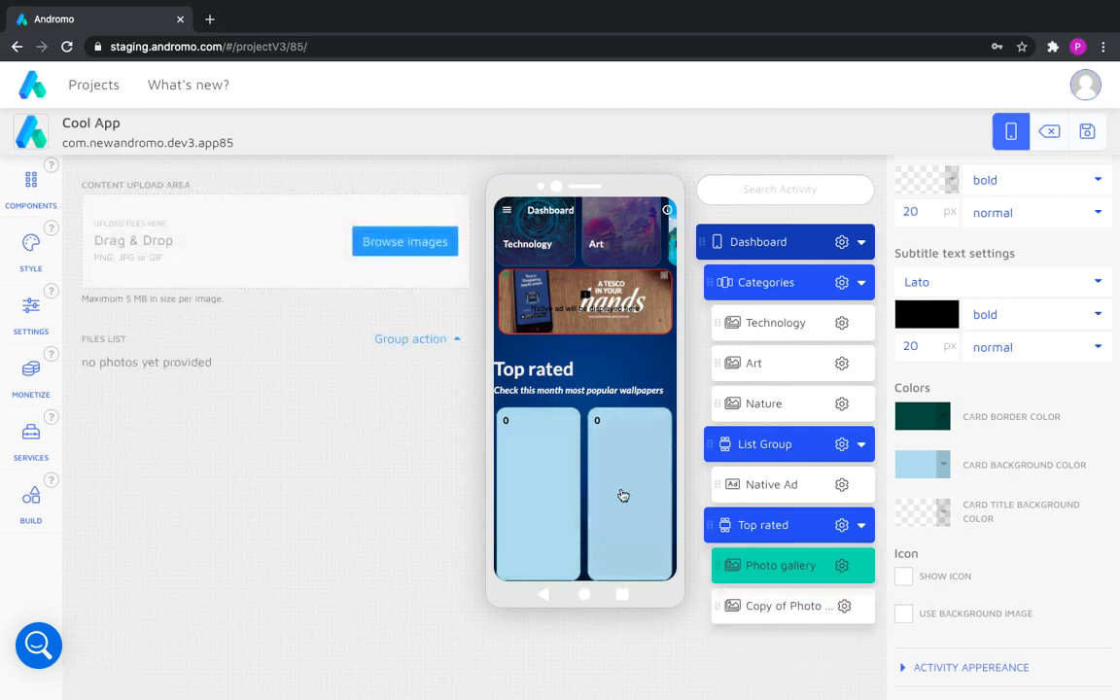
pyautogui.click(784, 526)
pyautogui.click(908, 387)
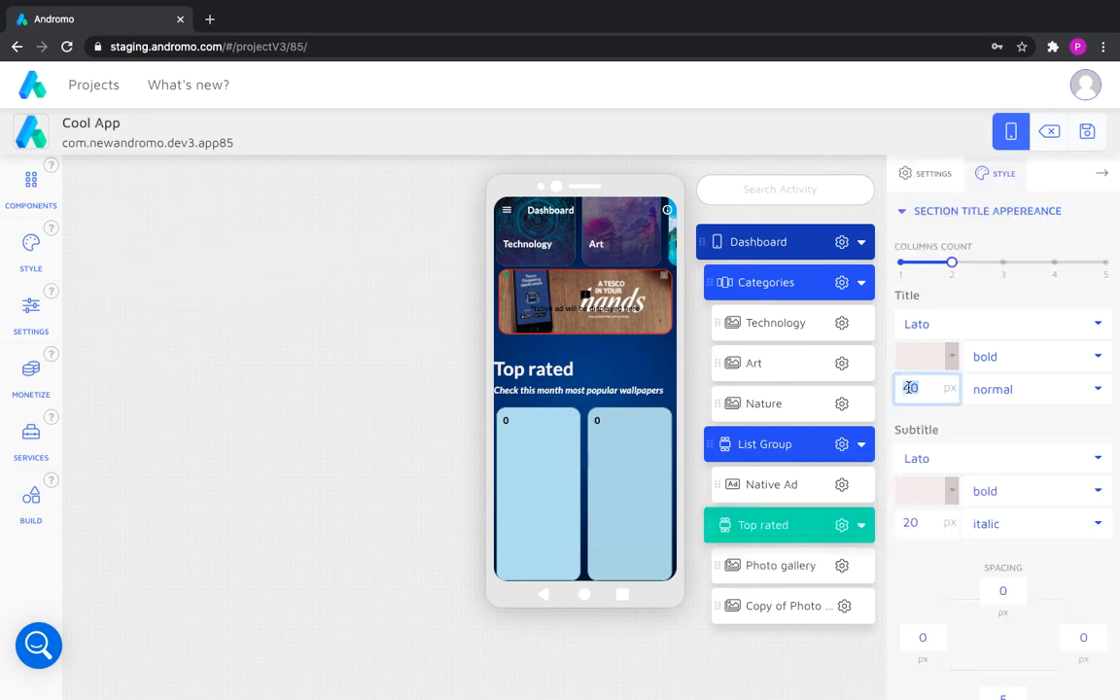
pyautogui.write('30')
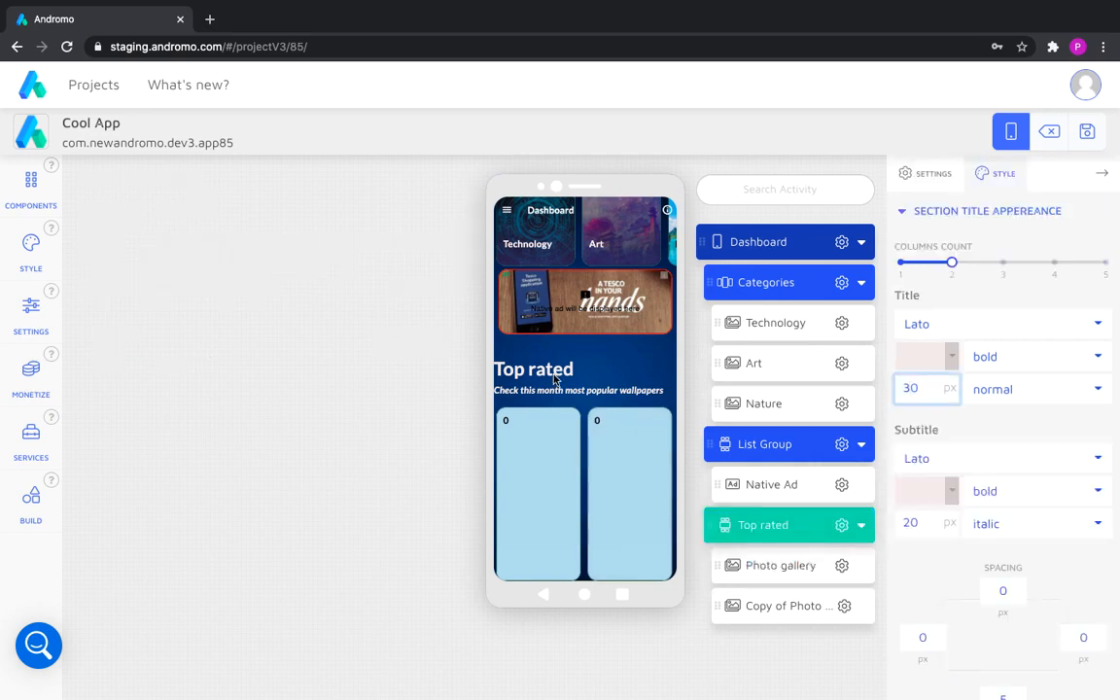
pyautogui.scroll(-1, 562, 478)
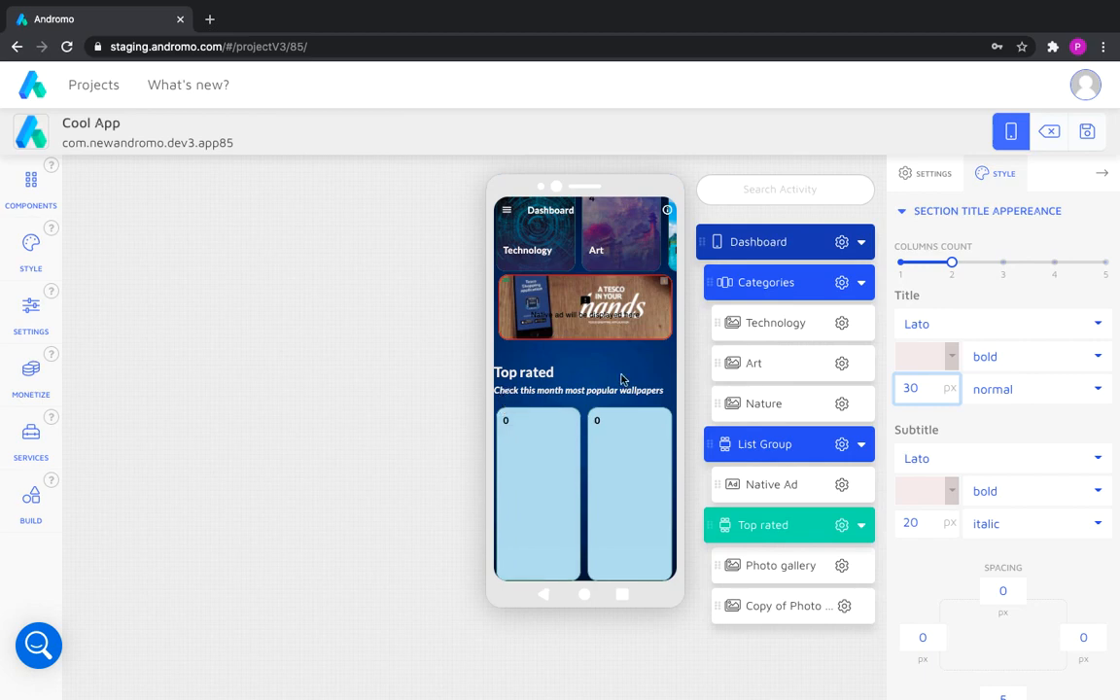
pyautogui.click(885, 512)
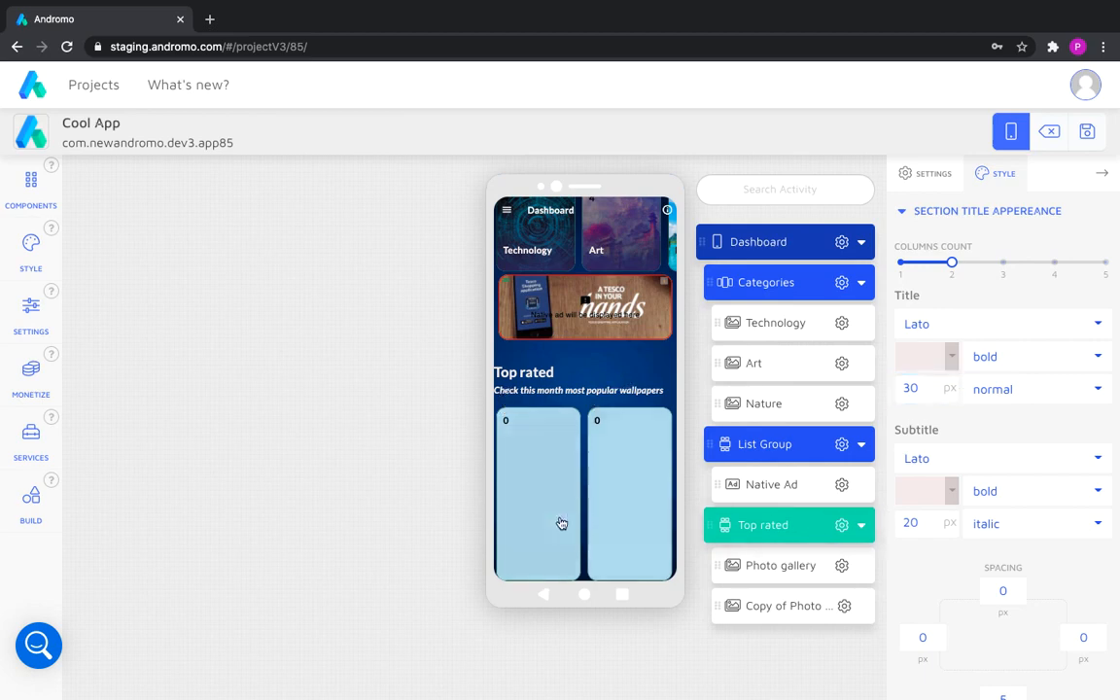
# Enable a background image for the original Photo gallery's dashboard card and upload Image-5.png for it.
pyautogui.click(778, 564)
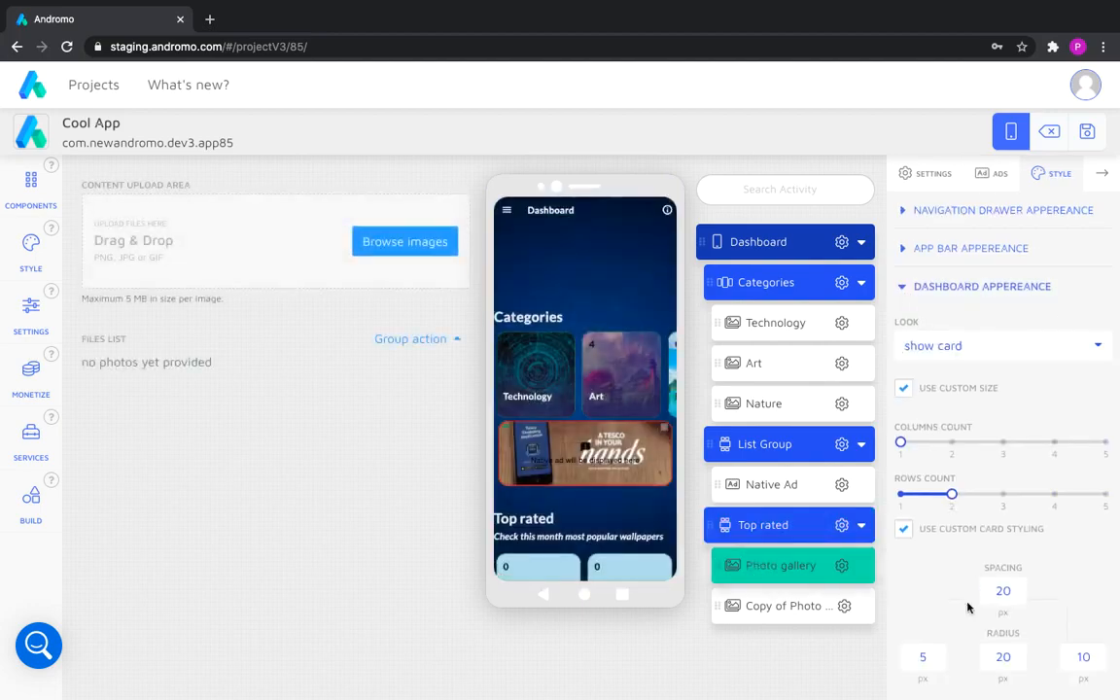
pyautogui.scroll(-3, 972, 600)
pyautogui.click(903, 614)
pyautogui.scroll(-2, 977, 622)
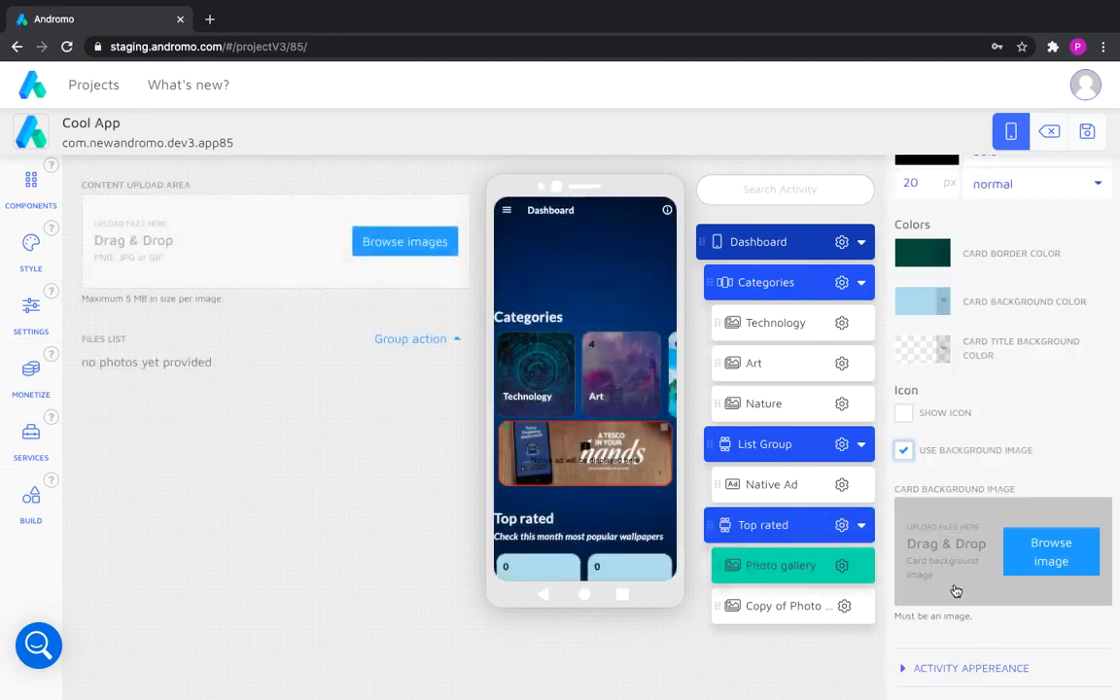
pyautogui.click(1044, 550)
pyautogui.click(725, 154)
pyautogui.click(832, 380)
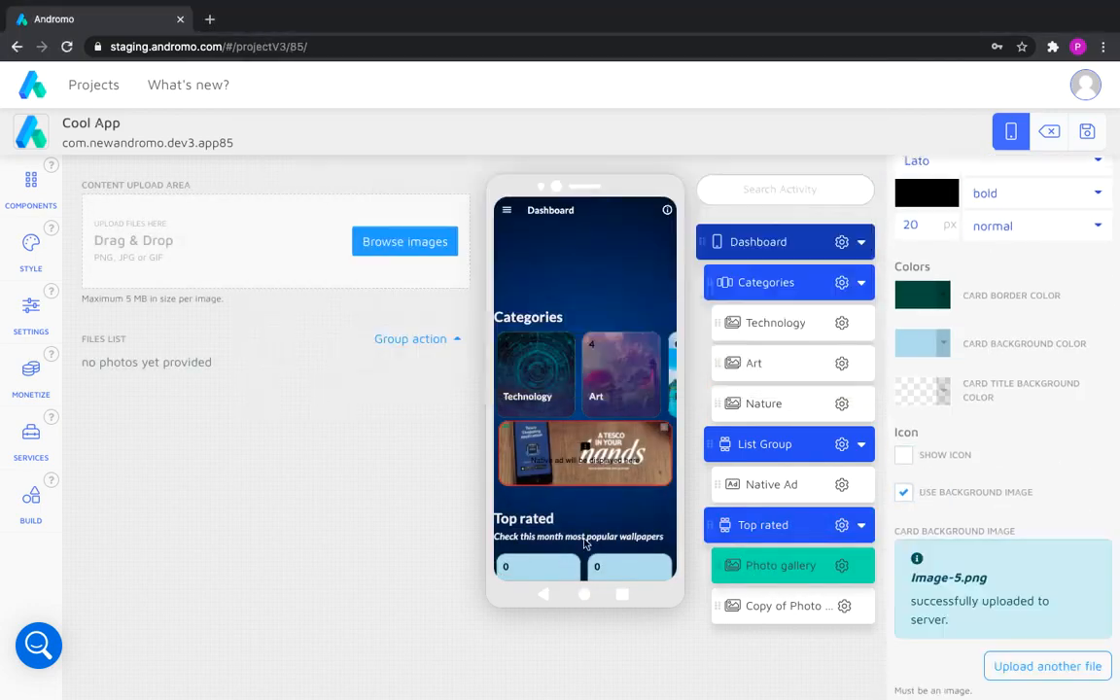
# Upload Image1.png, Image2.png and main_background.jpg as the Photo gallery's content.
pyautogui.click(538, 518)
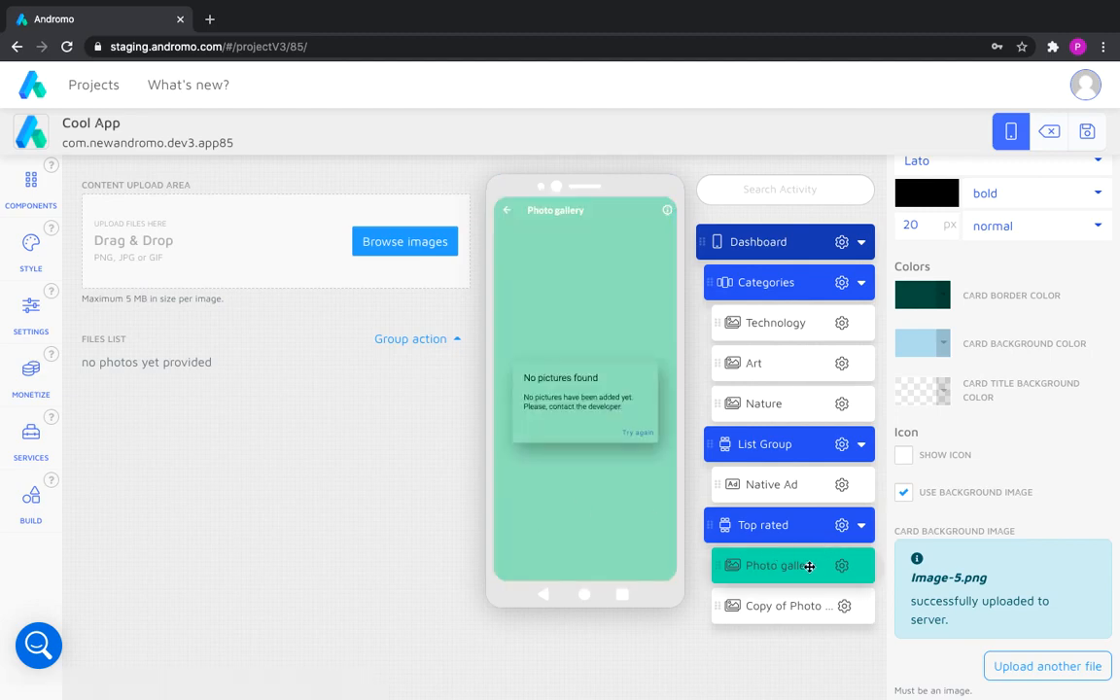
pyautogui.click(416, 246)
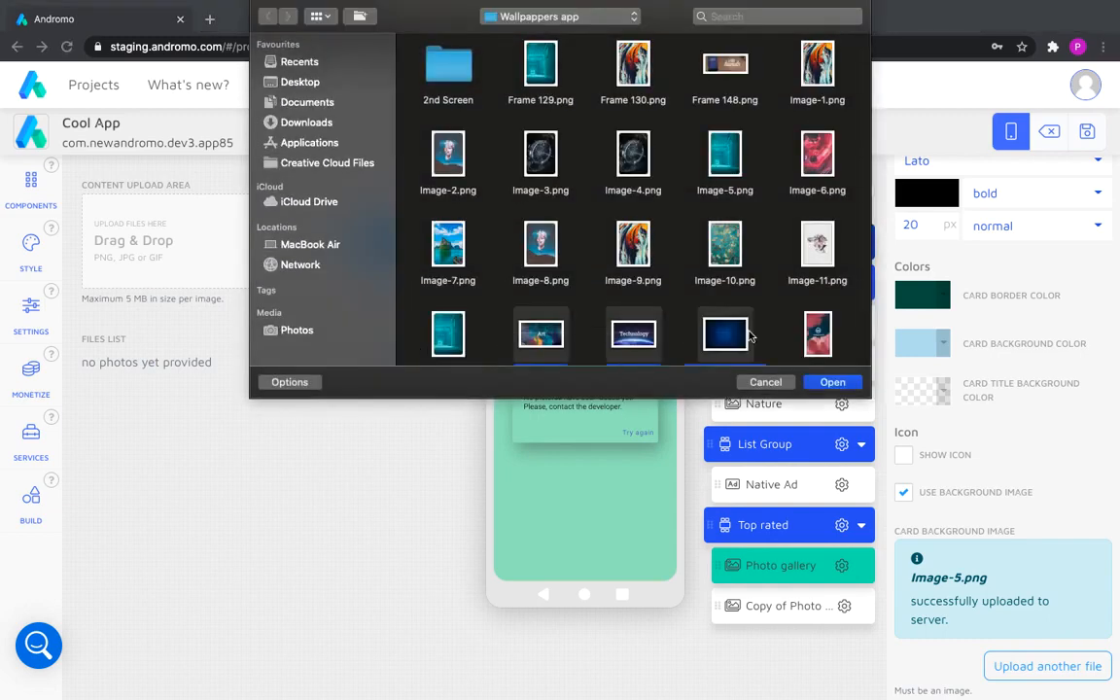
pyautogui.click(830, 382)
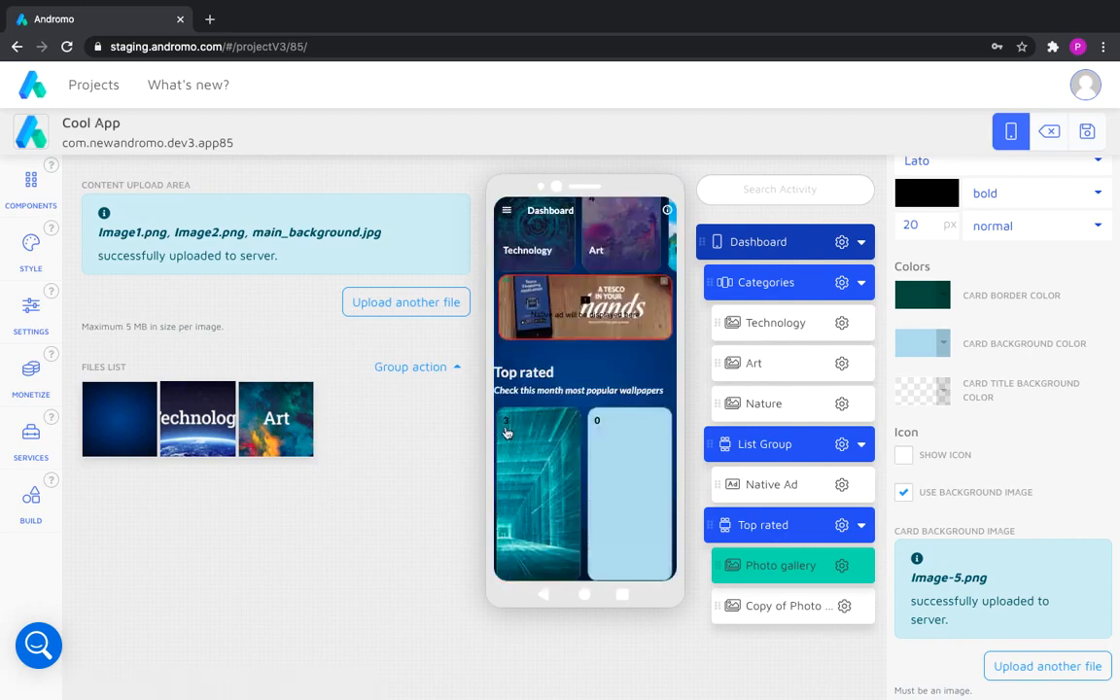
# Enable a background image for the copied Photo gallery's dashboard card and upload Image-1.png for it.
pyautogui.click(784, 606)
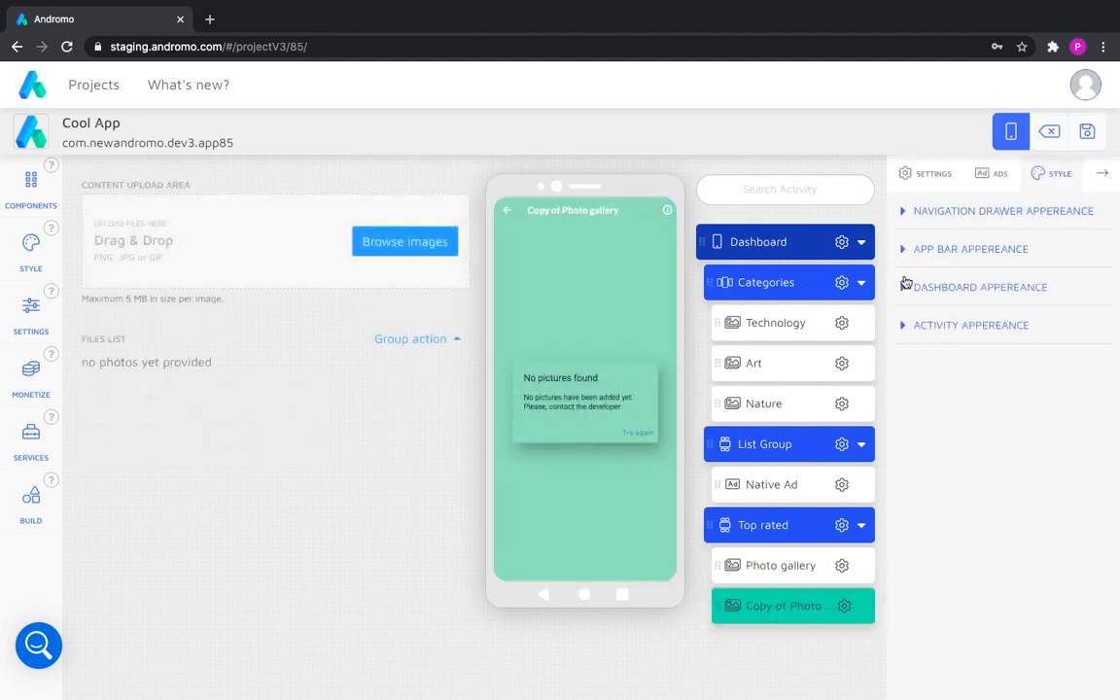
pyautogui.click(906, 284)
pyautogui.scroll(-5, 958, 602)
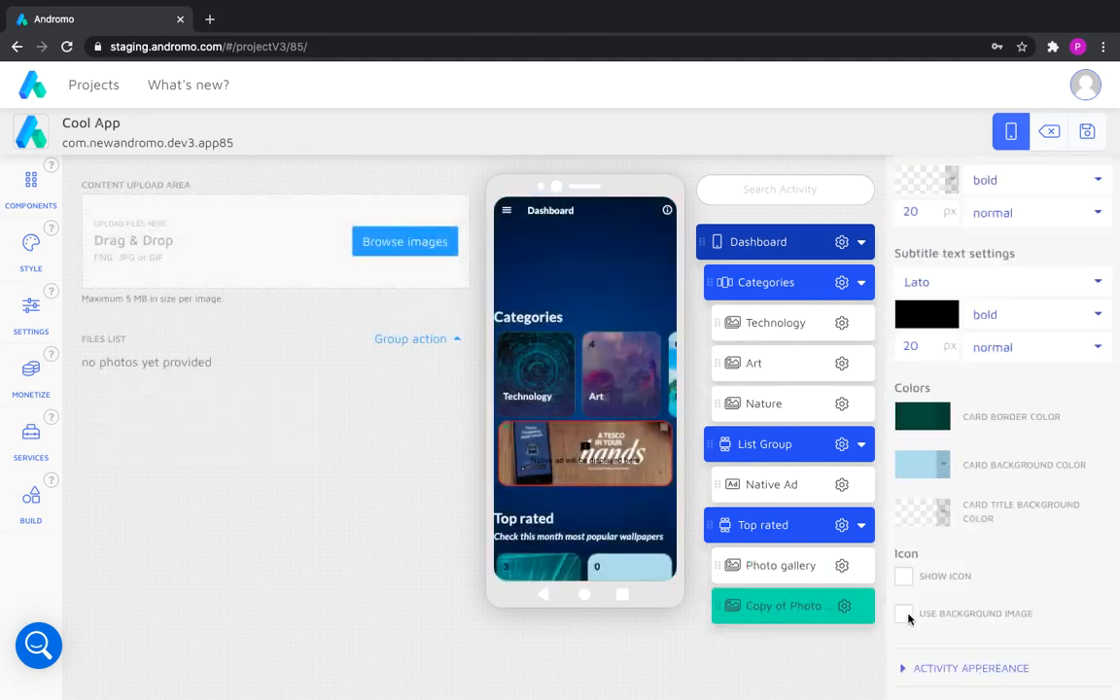
pyautogui.click(904, 613)
pyautogui.scroll(-2, 1001, 622)
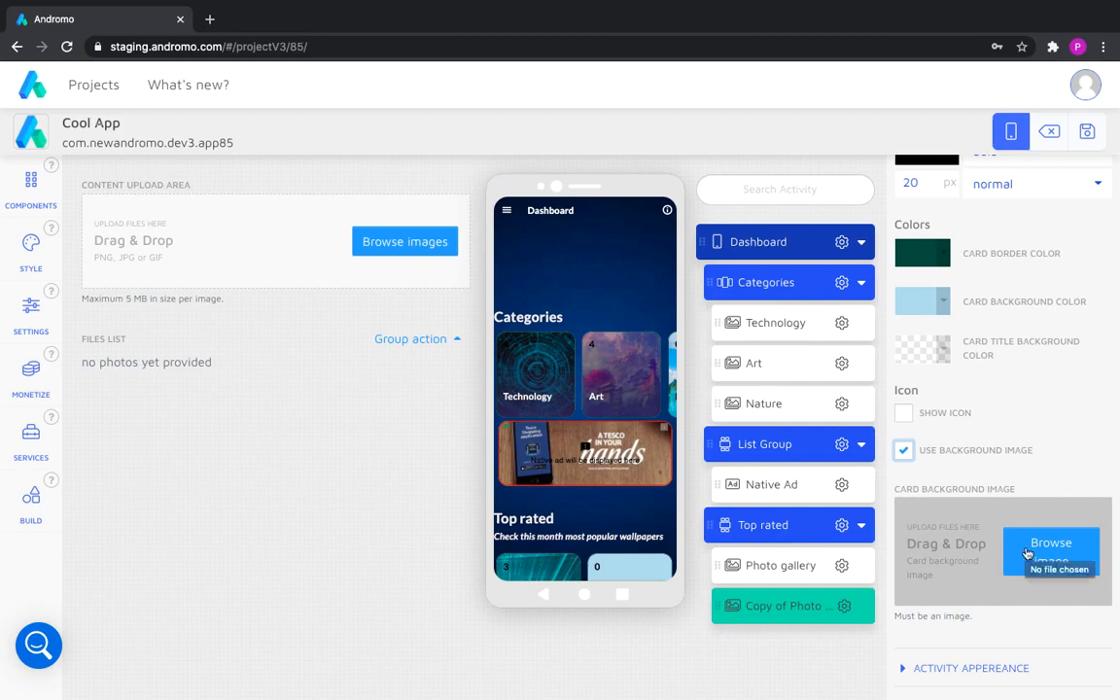
pyautogui.click(1026, 554)
pyautogui.doubleClick(818, 81)
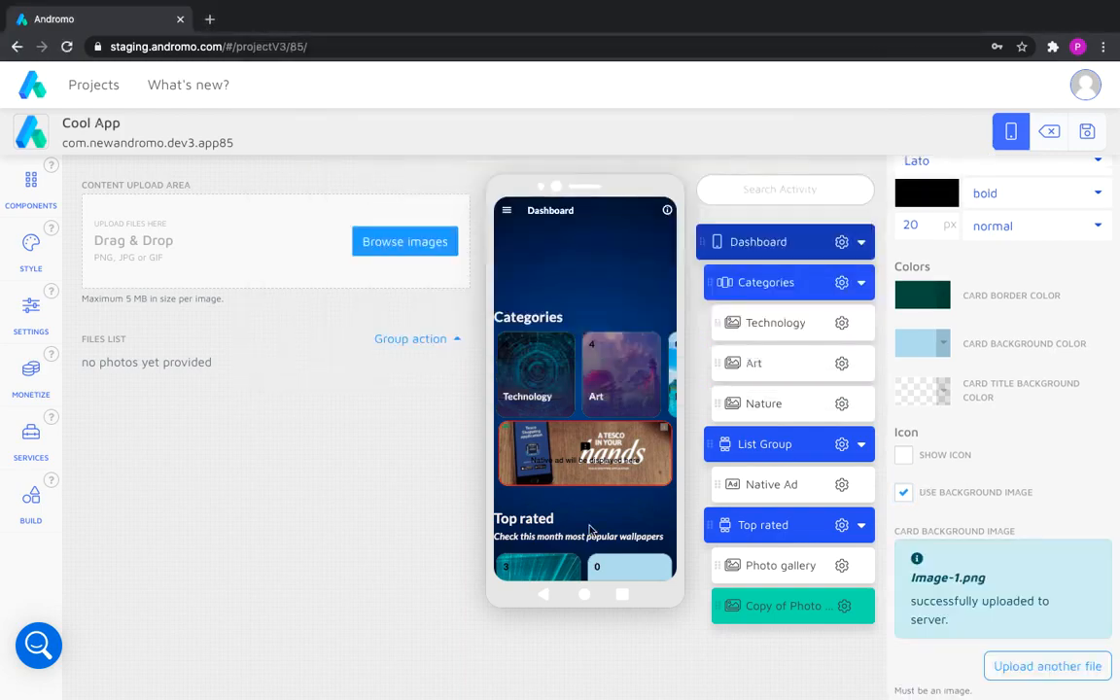
pyautogui.scroll(-2, 589, 529)
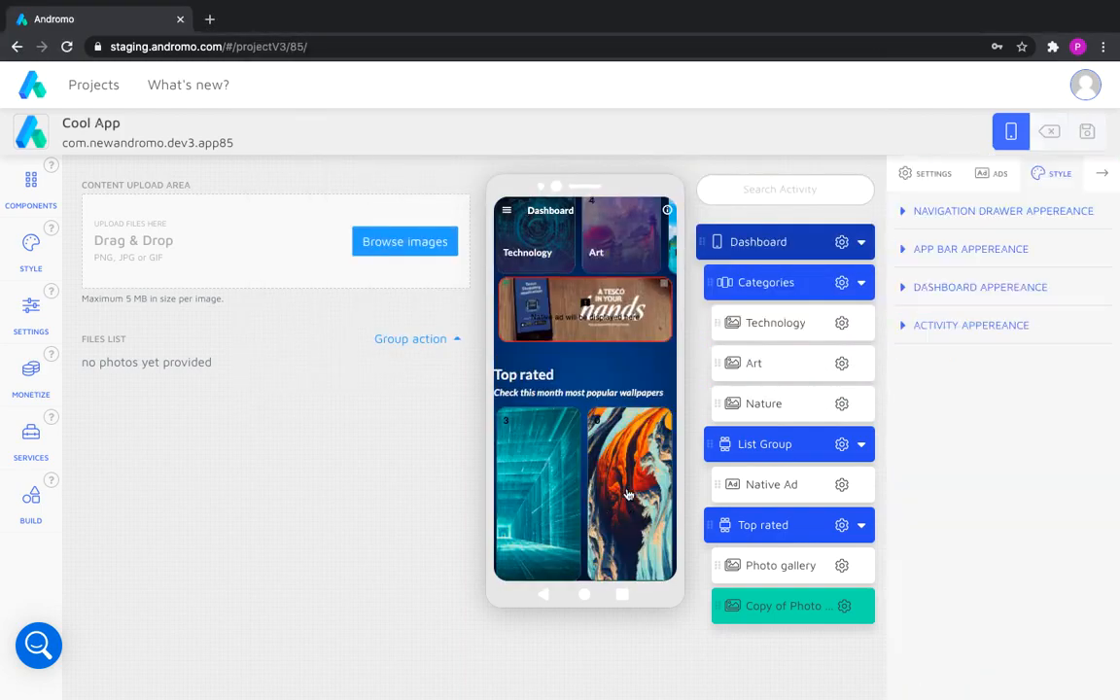
# Add a new List Group layout component to the dashboard below the Top rated group.
pyautogui.click(31, 186)
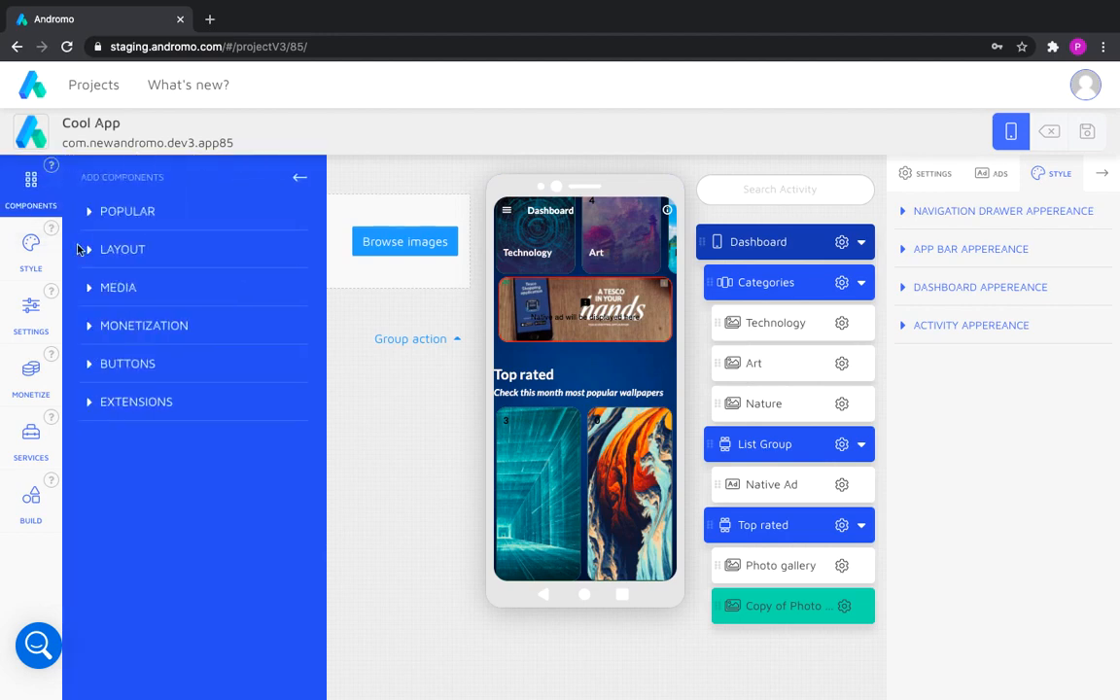
pyautogui.click(93, 250)
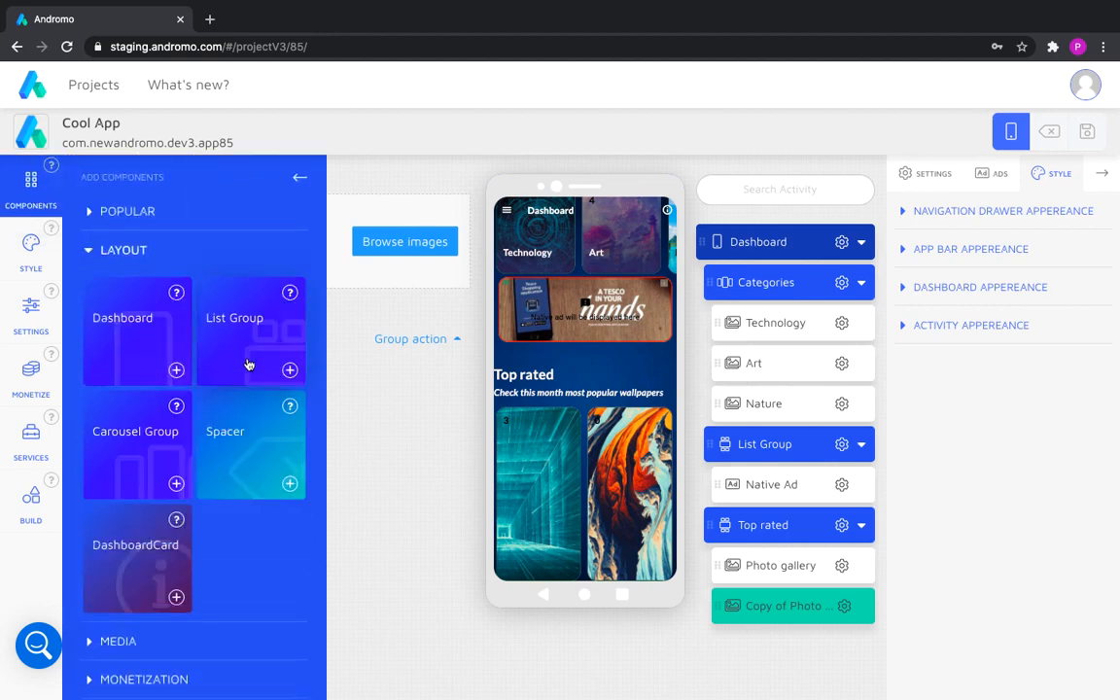
pyautogui.click(290, 371)
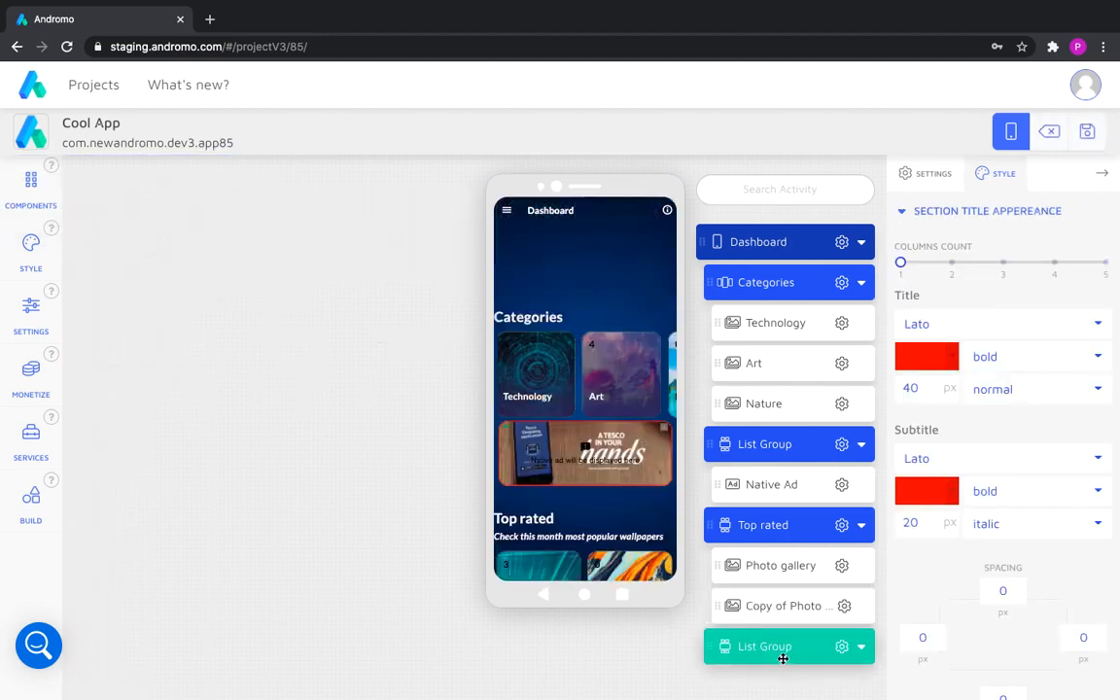
# Duplicate the Native Ad and move the copy into the new List Group below Top rated.
pyautogui.click(796, 482)
pyautogui.click(842, 484)
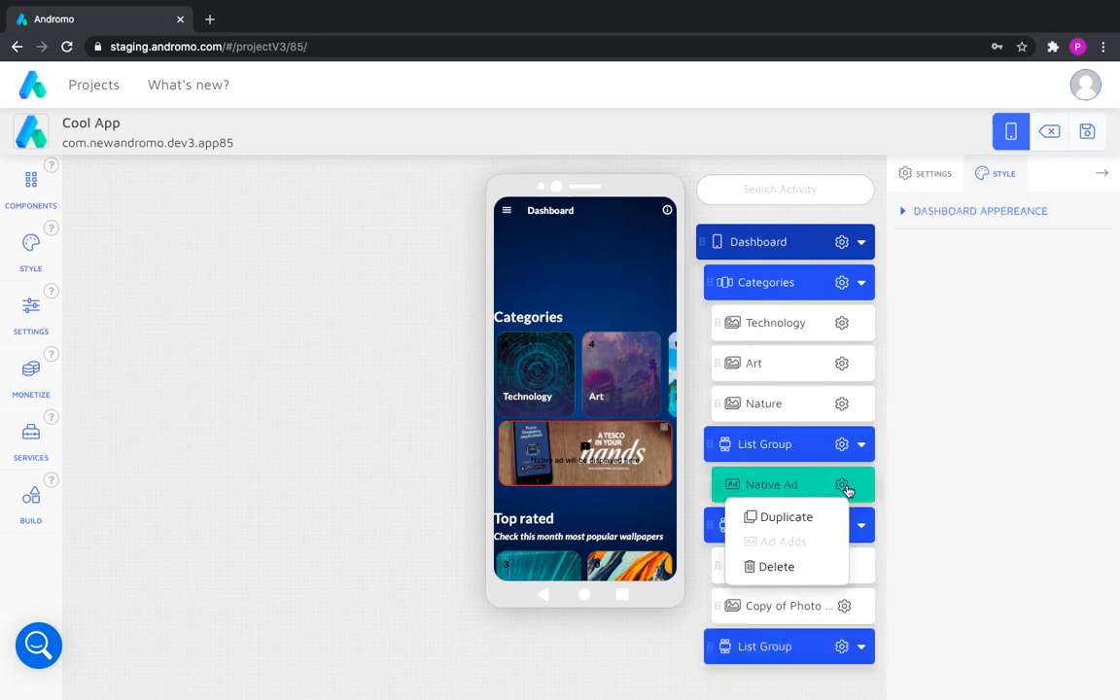
pyautogui.click(793, 515)
pyautogui.moveTo(788, 515); pyautogui.dragTo(790, 652)
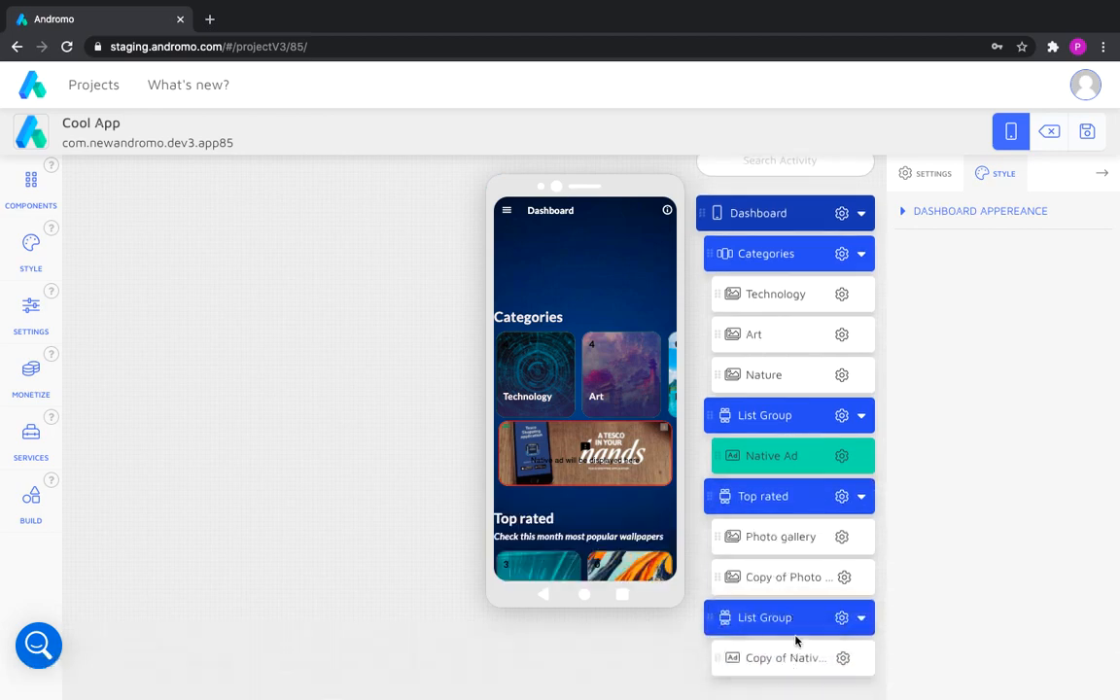
pyautogui.scroll(-3, 614, 527)
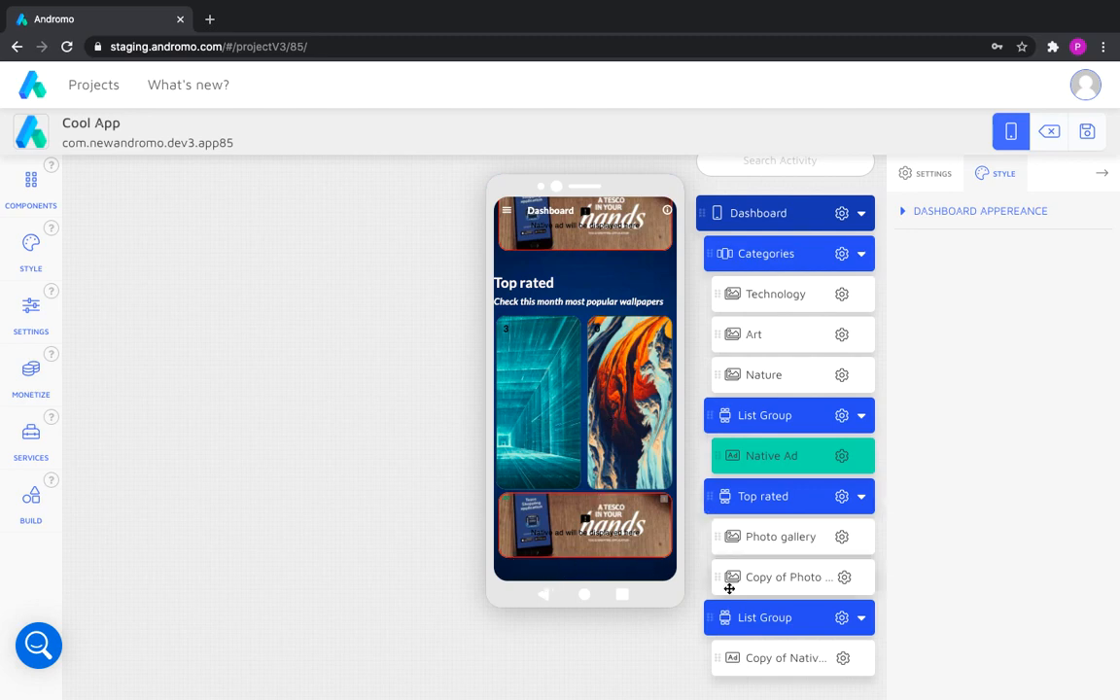
# Add another List Group layout component at the end of the dashboard, below the group holding the copied Native Ad.
pyautogui.click(60, 204)
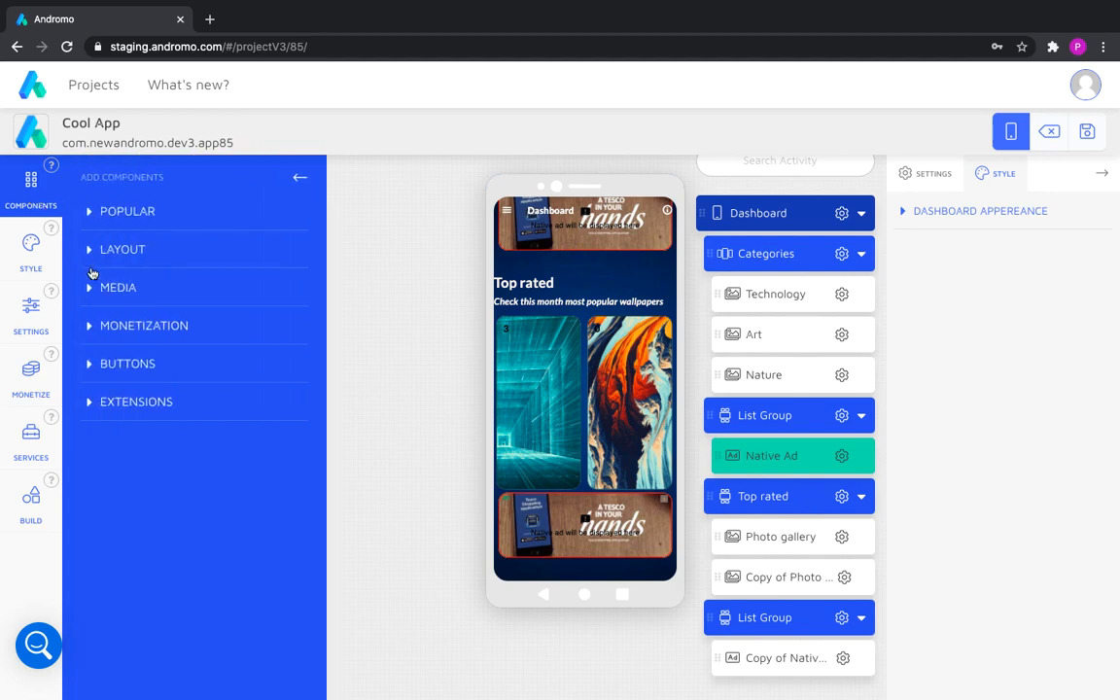
pyautogui.click(88, 253)
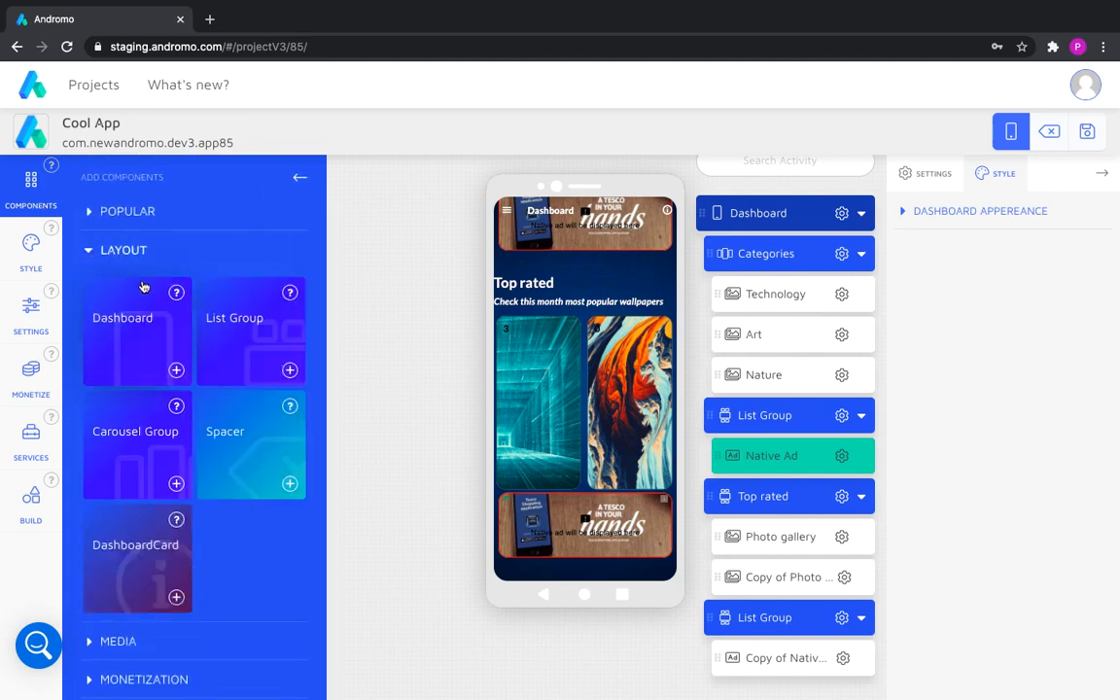
pyautogui.click(290, 371)
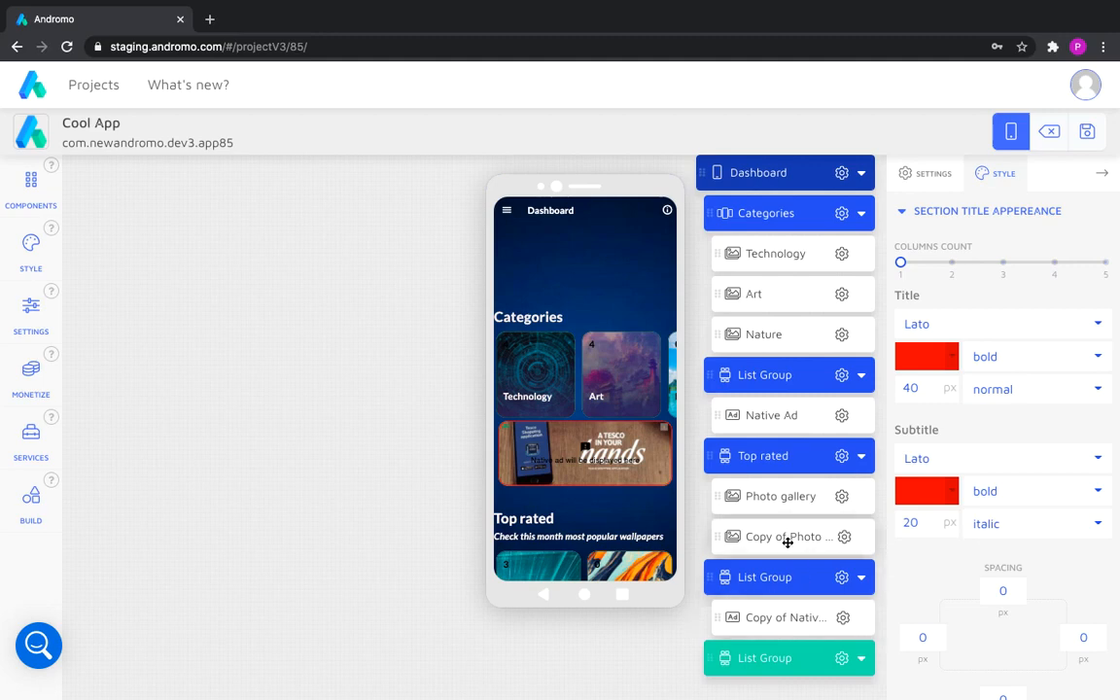
# Duplicate the copied Photo gallery in Top rated and move the duplicate into the last List Group.
pyautogui.click(785, 537)
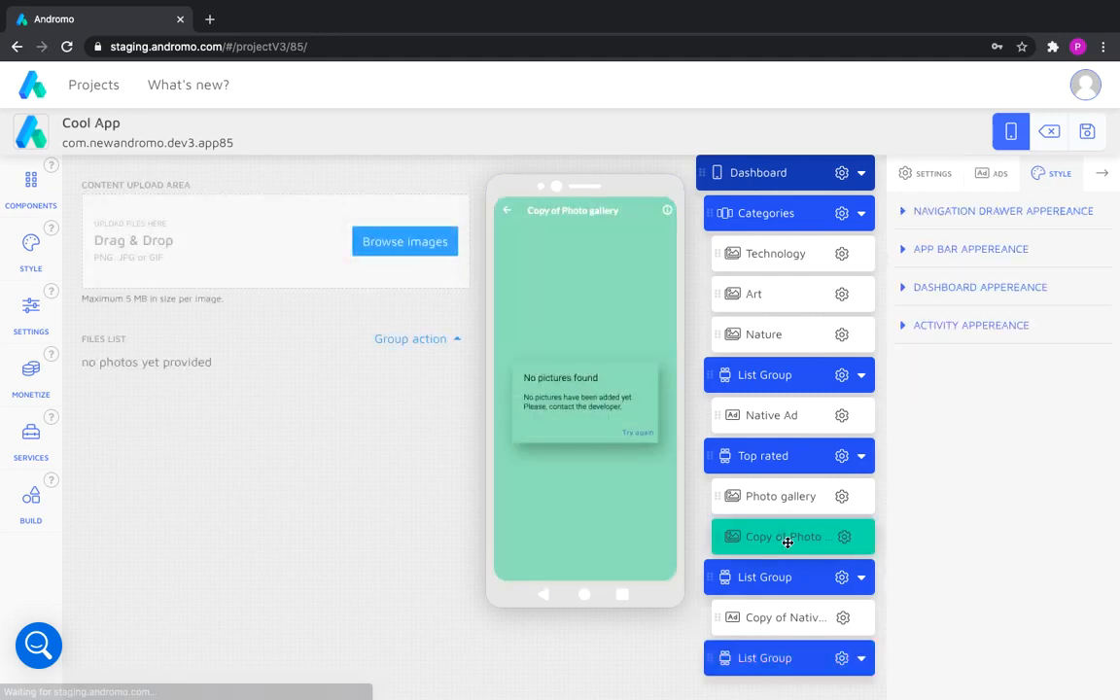
pyautogui.click(844, 538)
pyautogui.click(789, 568)
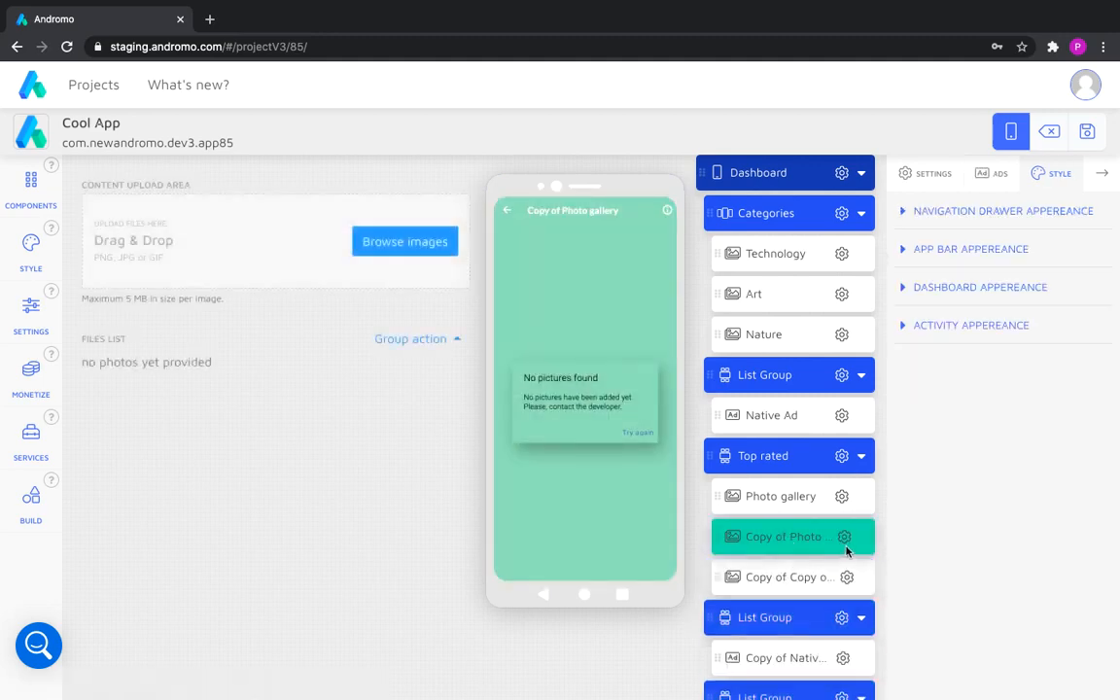
pyautogui.moveTo(814, 571); pyautogui.dragTo(784, 670)
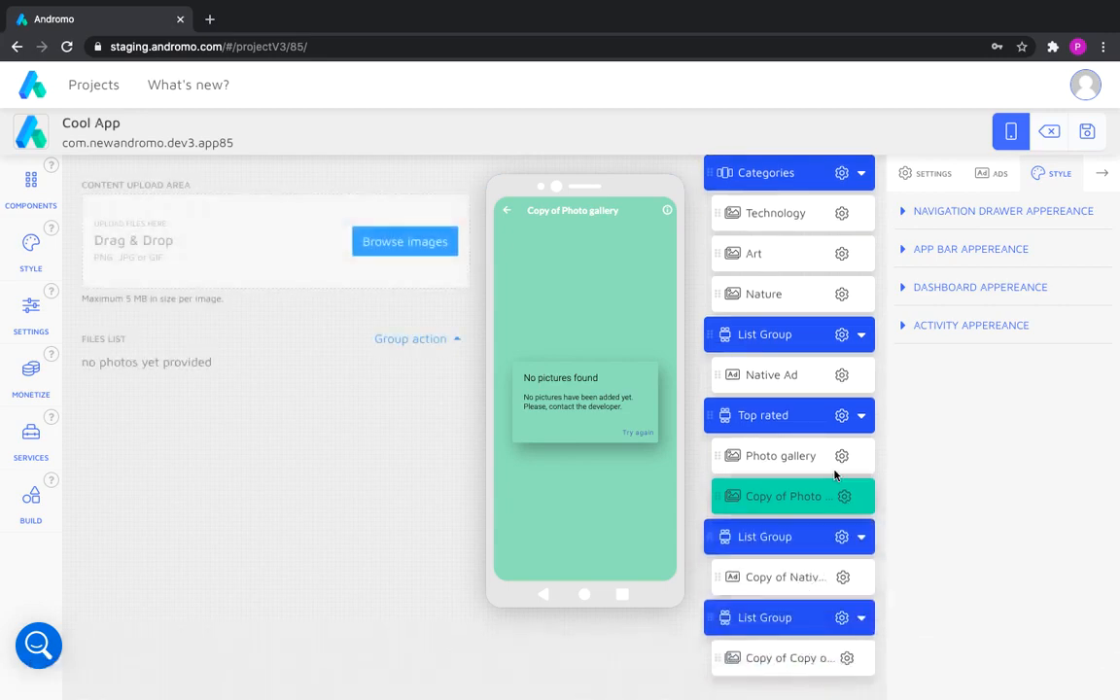
# Duplicate the photo gallery inside the last List Group and return the phone preview to the dashboard's new cards.
pyautogui.click(847, 658)
pyautogui.click(798, 580)
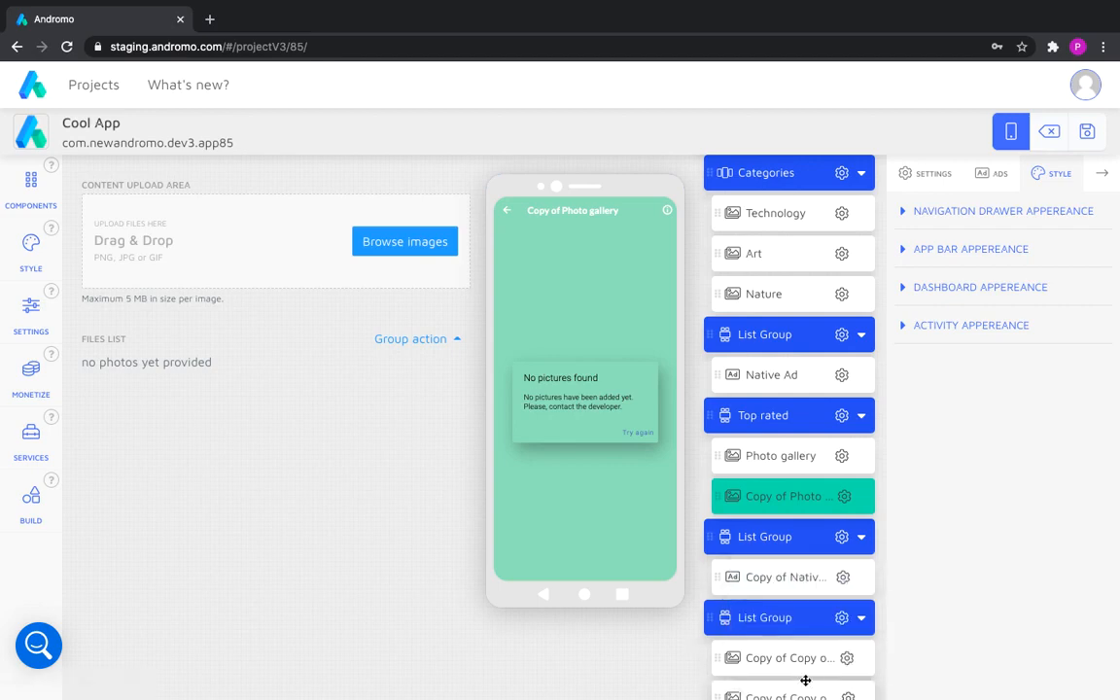
pyautogui.scroll(-1, 802, 667)
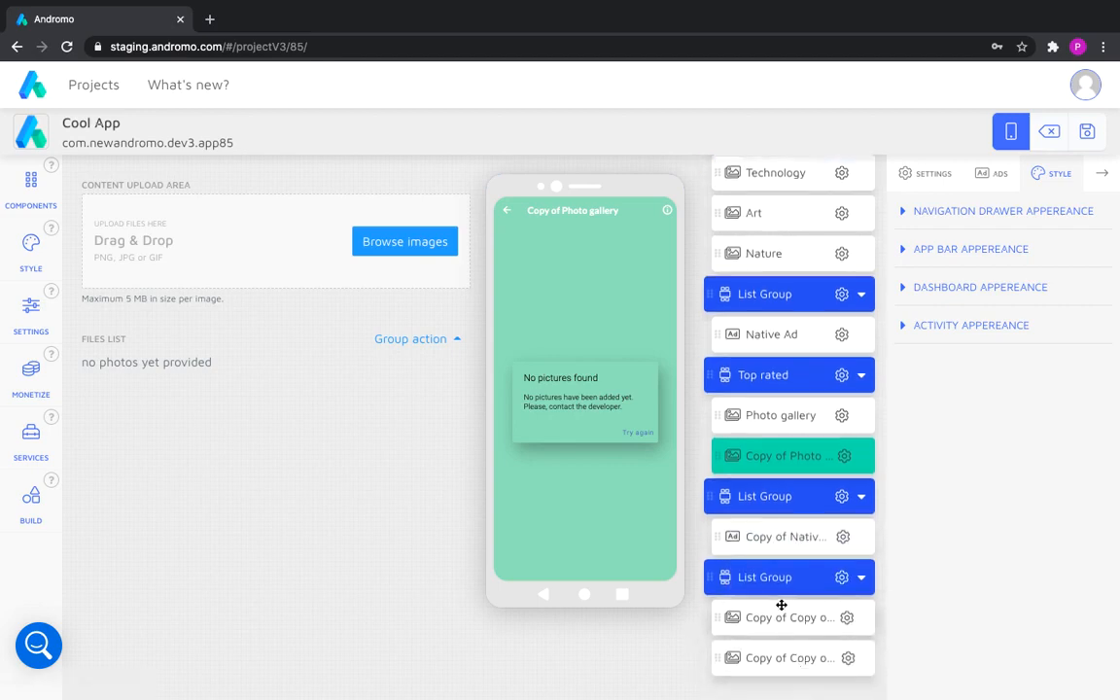
pyautogui.click(507, 210)
pyautogui.scroll(-2, 589, 434)
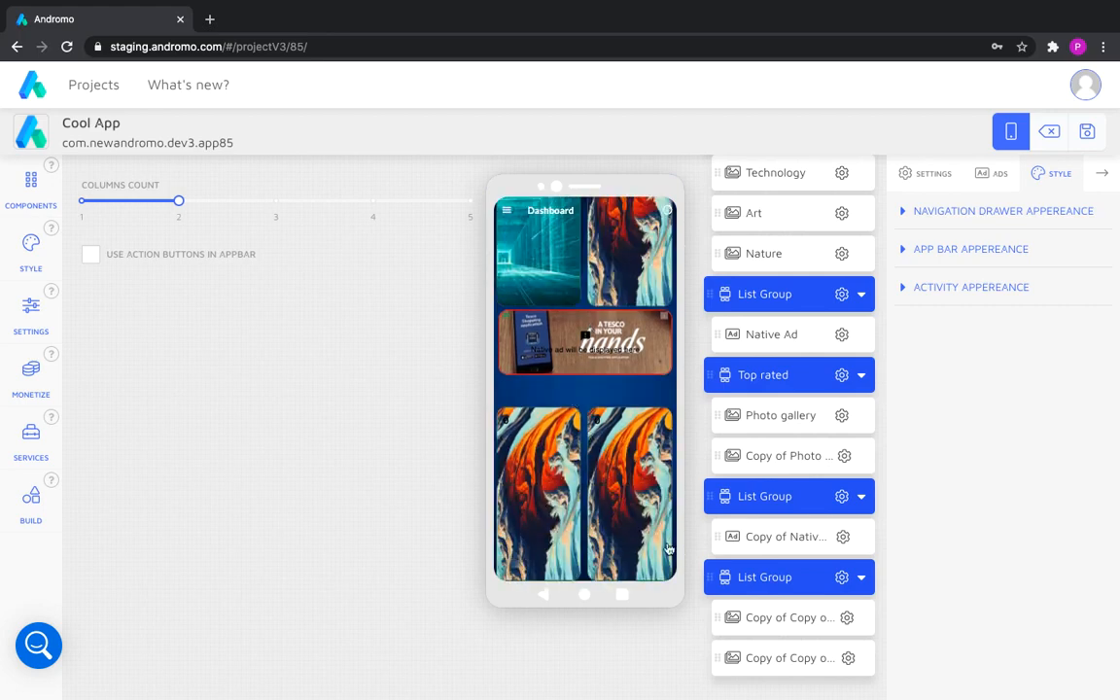
# Set the top card spacing of the first photo gallery in the last List Group to -40 px.
pyautogui.click(786, 621)
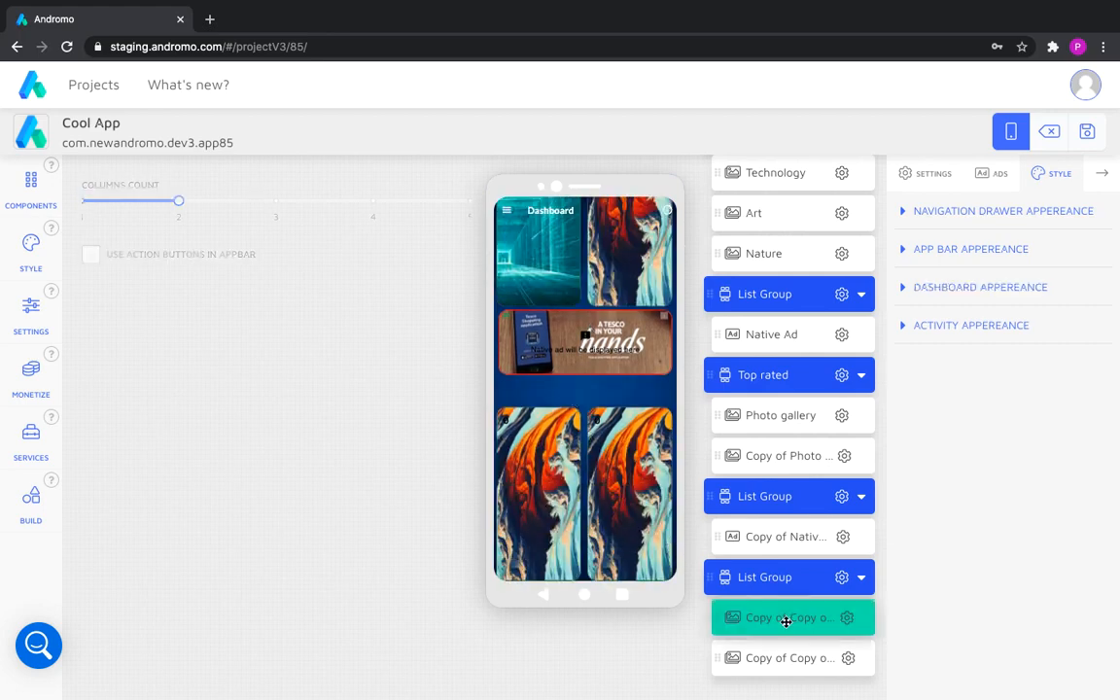
pyautogui.click(902, 291)
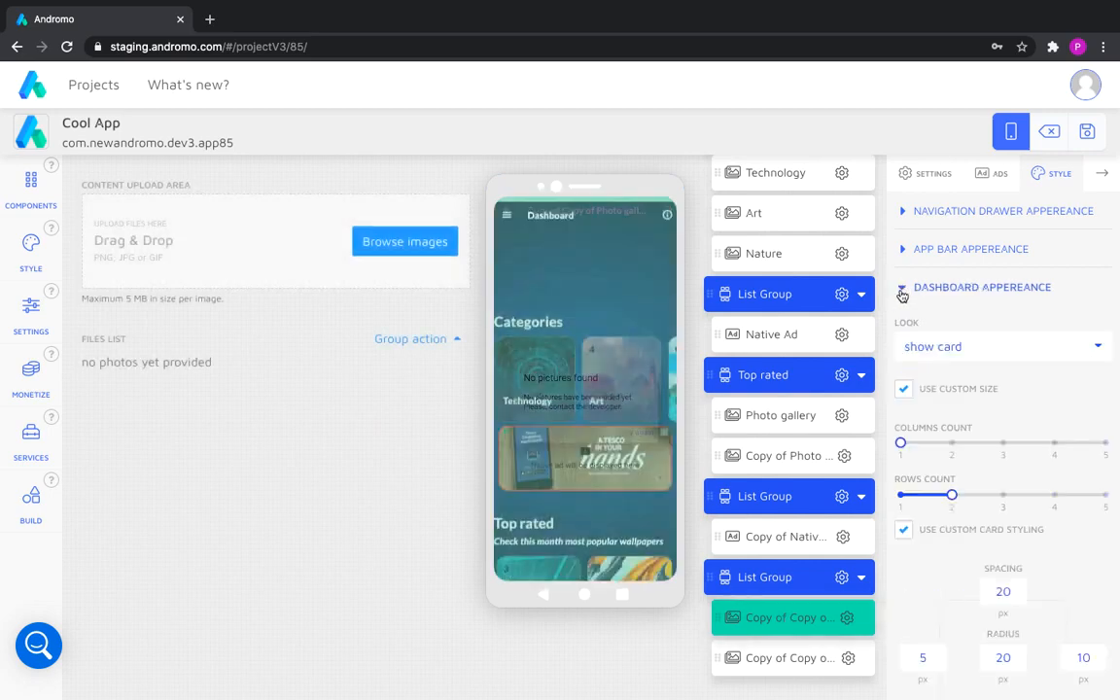
pyautogui.scroll(-1, 972, 601)
pyautogui.scroll(-2, 975, 601)
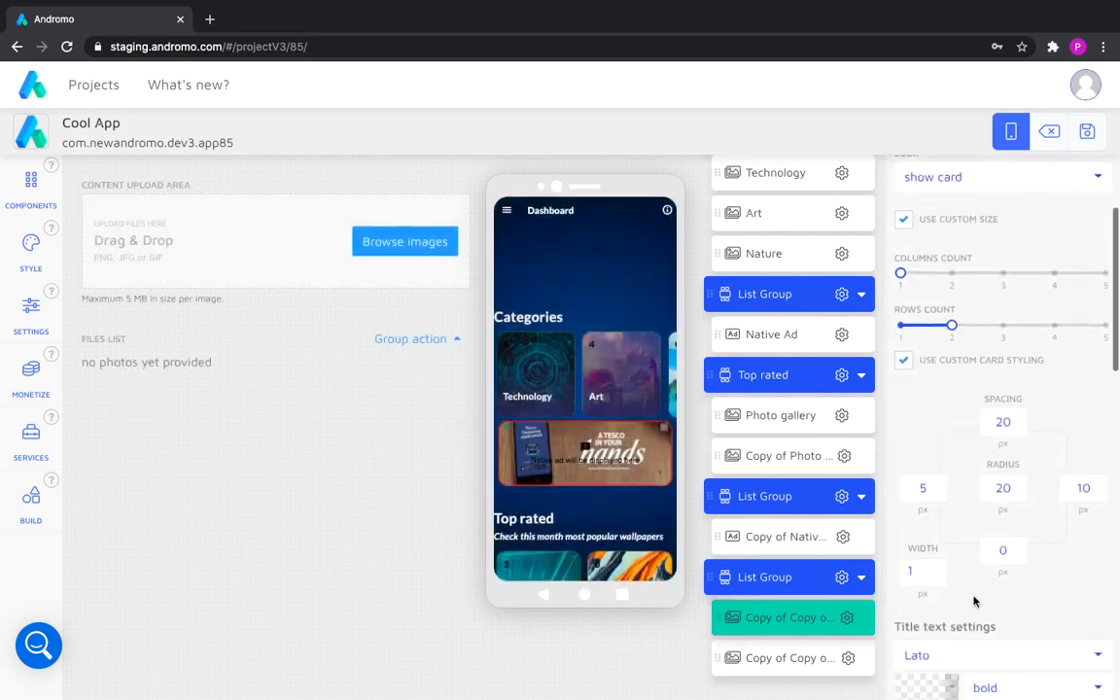
pyautogui.doubleClick(997, 421)
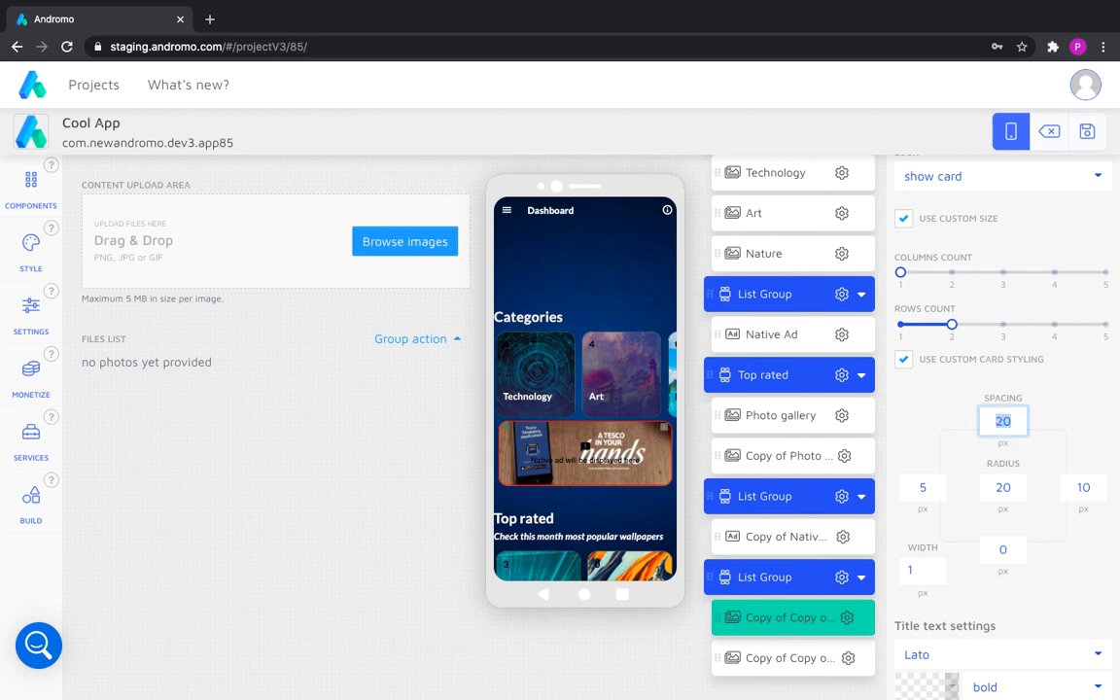
pyautogui.write('0')
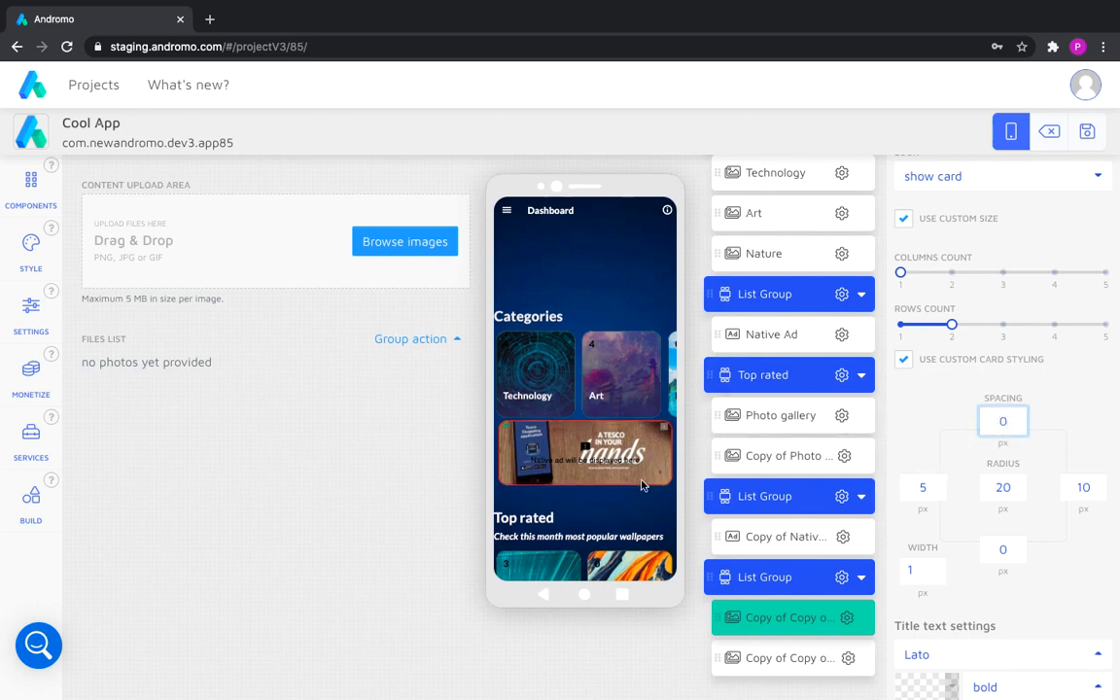
pyautogui.scroll(-5, 643, 486)
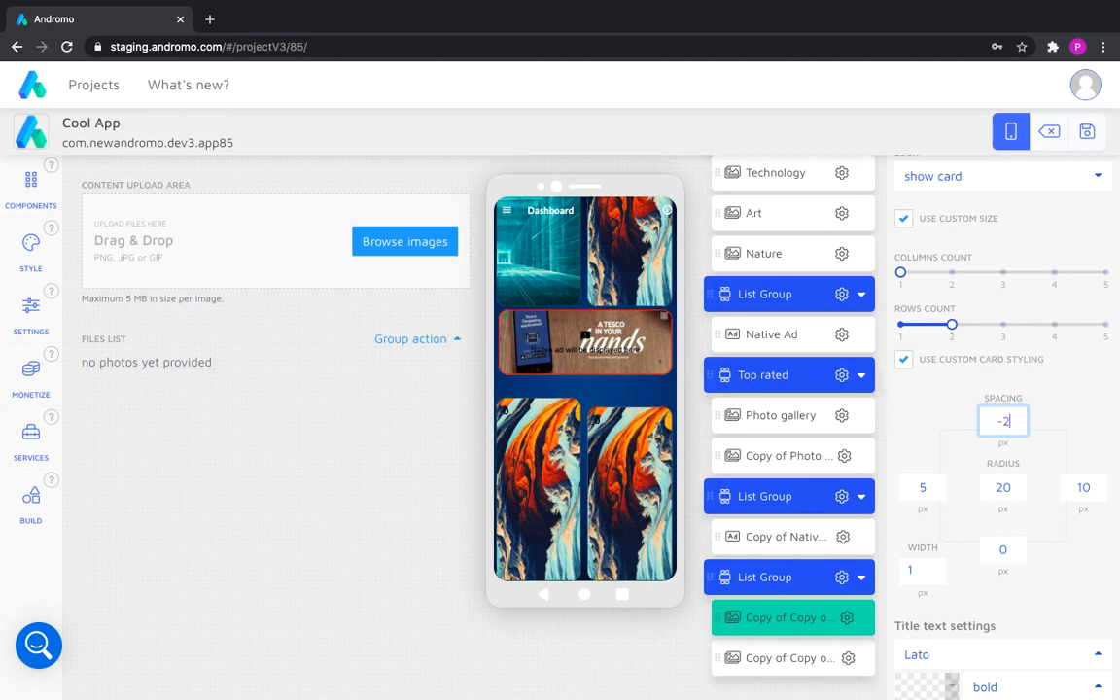
pyautogui.scroll(-5, 559, 420)
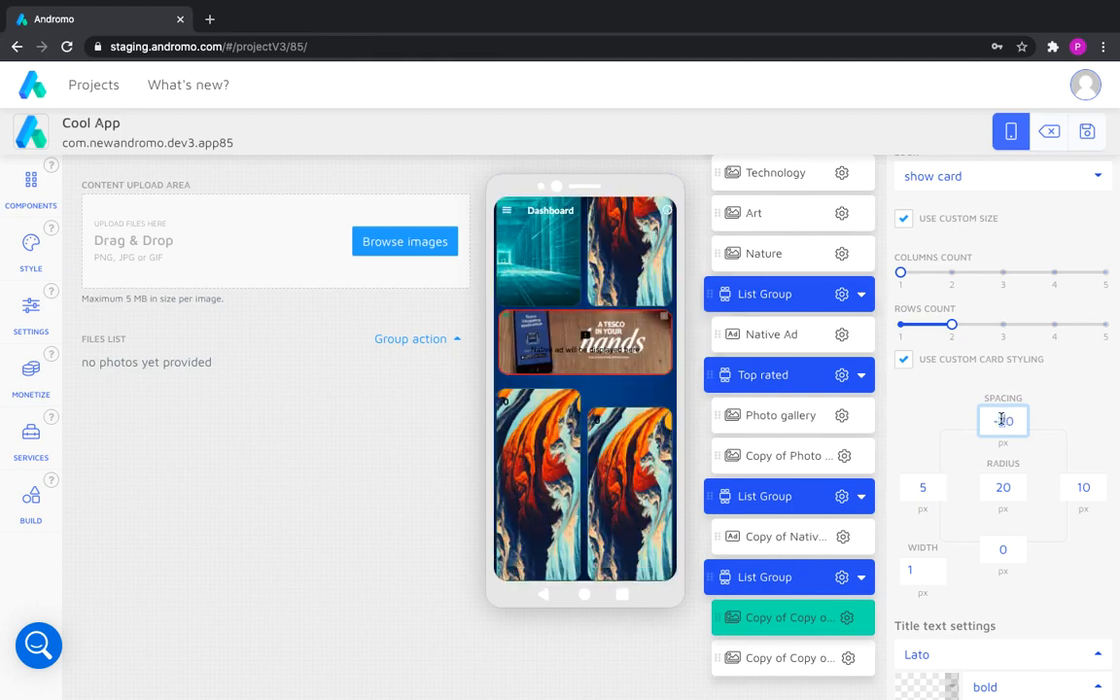
pyautogui.write('4')
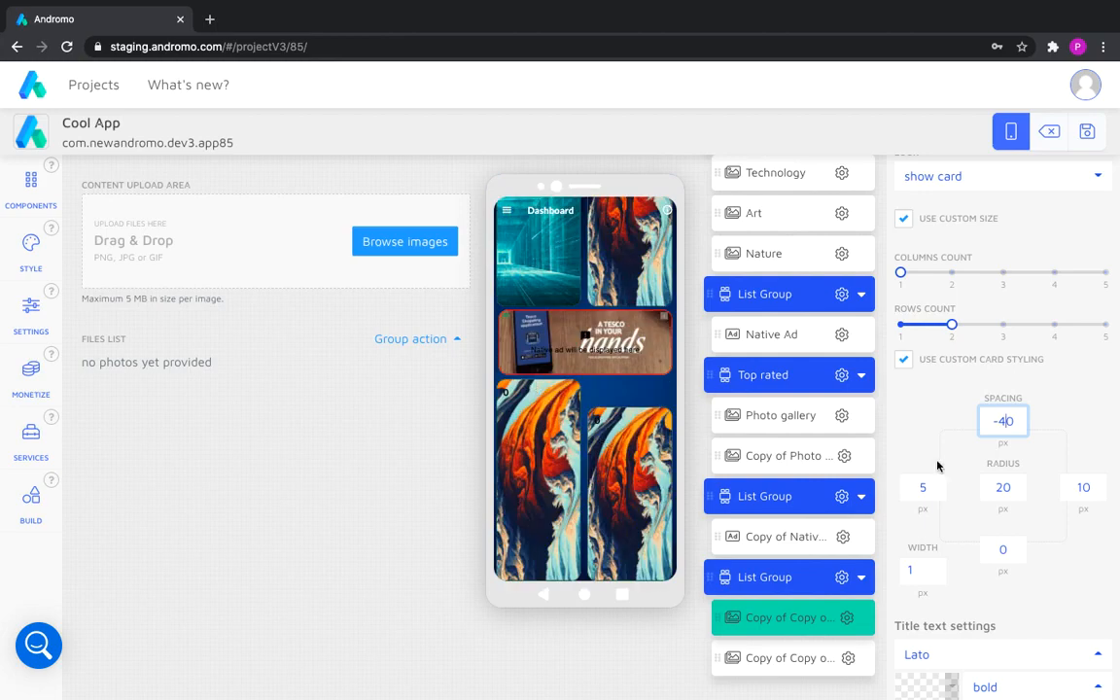
# Set the top card spacing of the second photo gallery in the last List Group to -40 px and save the project.
pyautogui.click(784, 658)
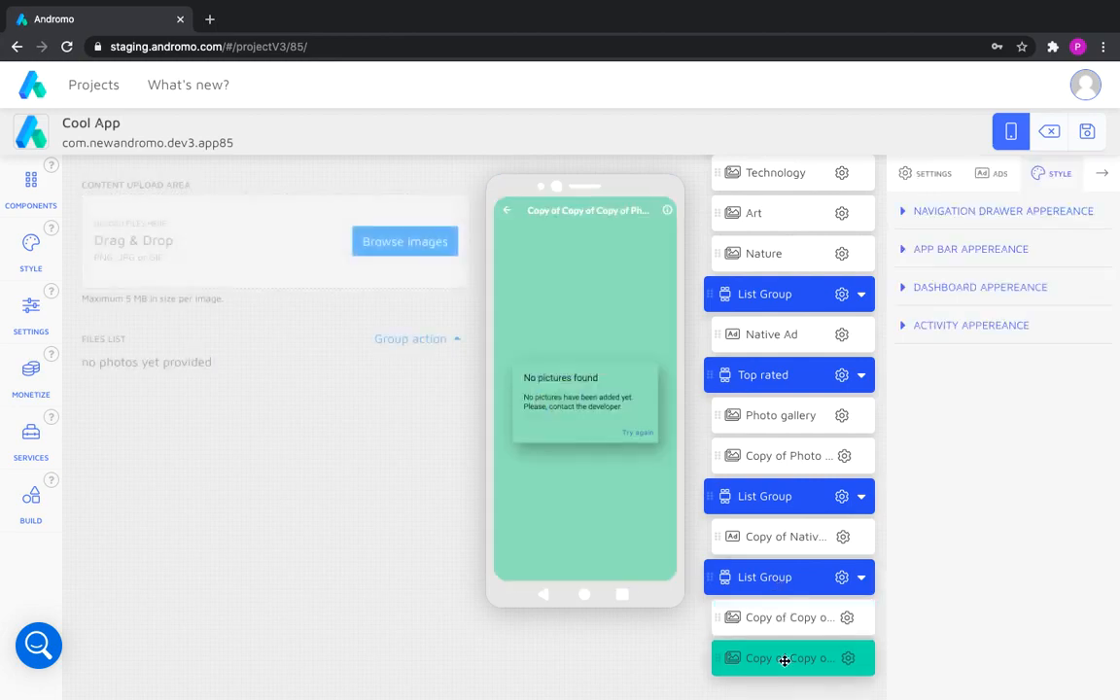
pyautogui.click(940, 289)
pyautogui.doubleClick(1003, 593)
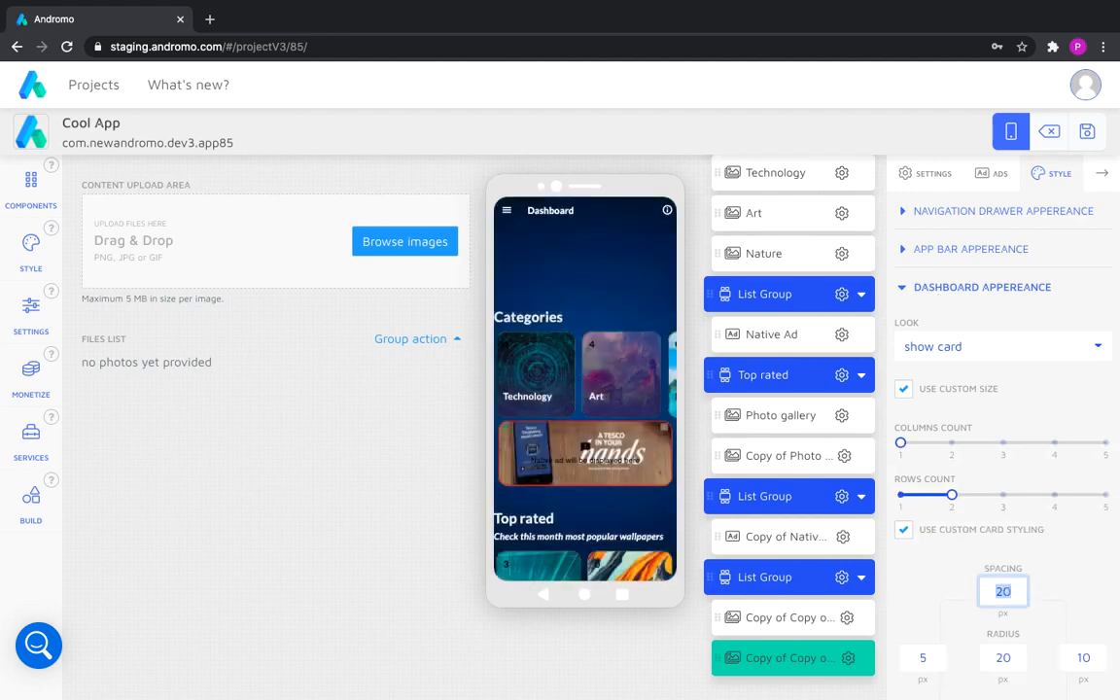
pyautogui.write('-40')
pyautogui.scroll(-4, 595, 523)
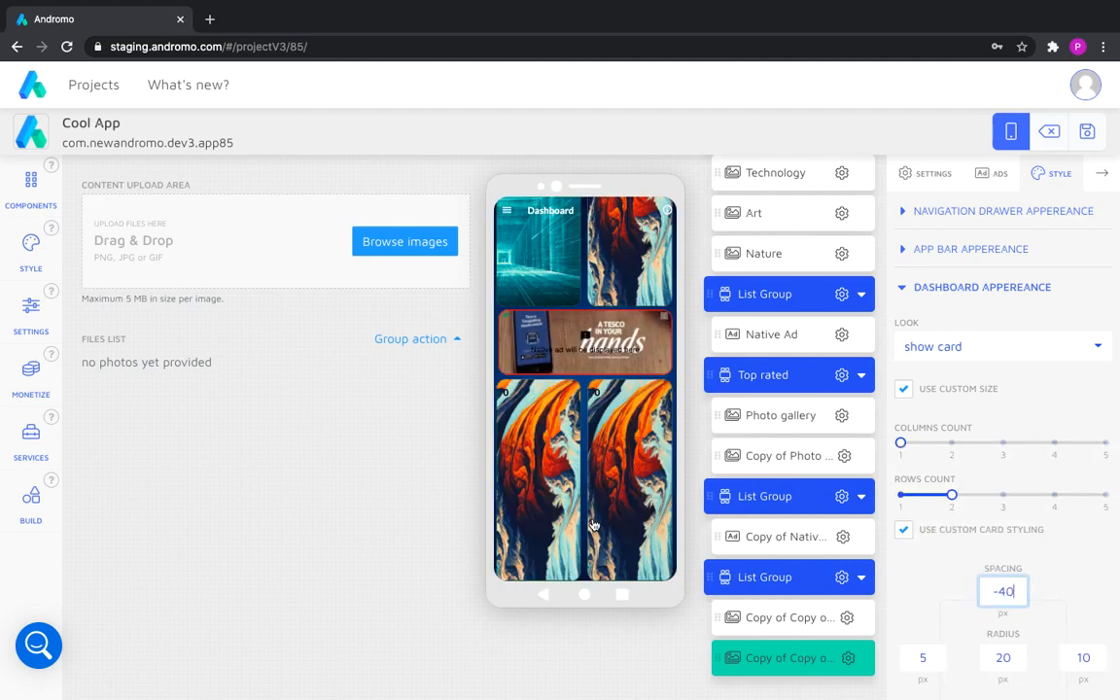
pyautogui.scroll(2, 569, 383)
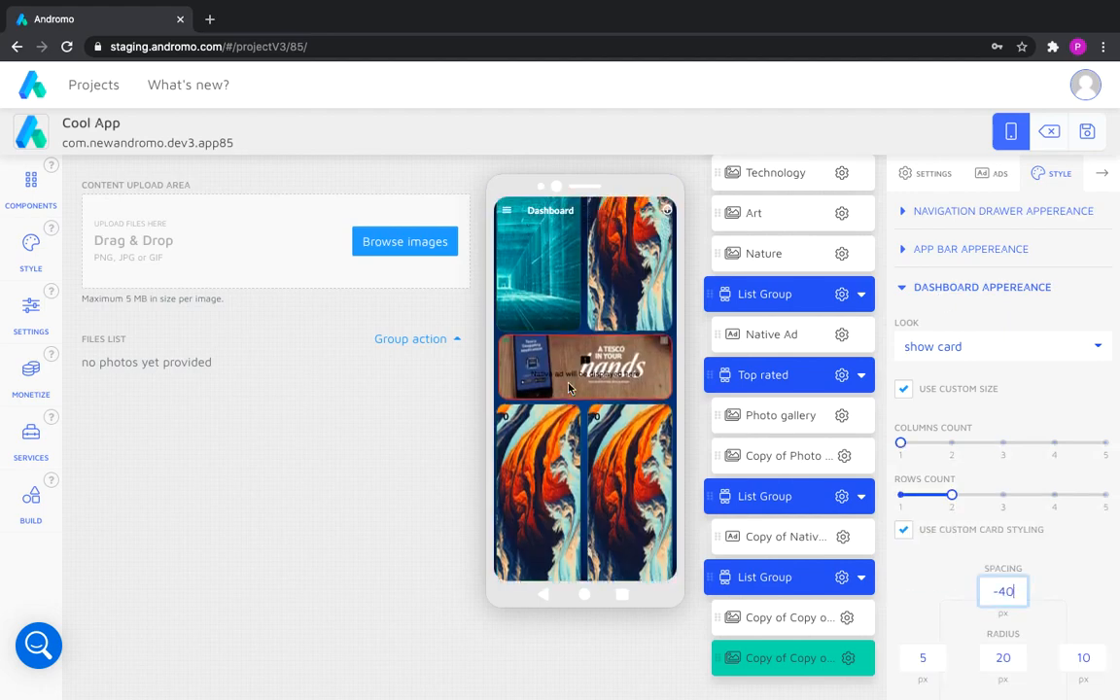
pyautogui.click(1090, 135)
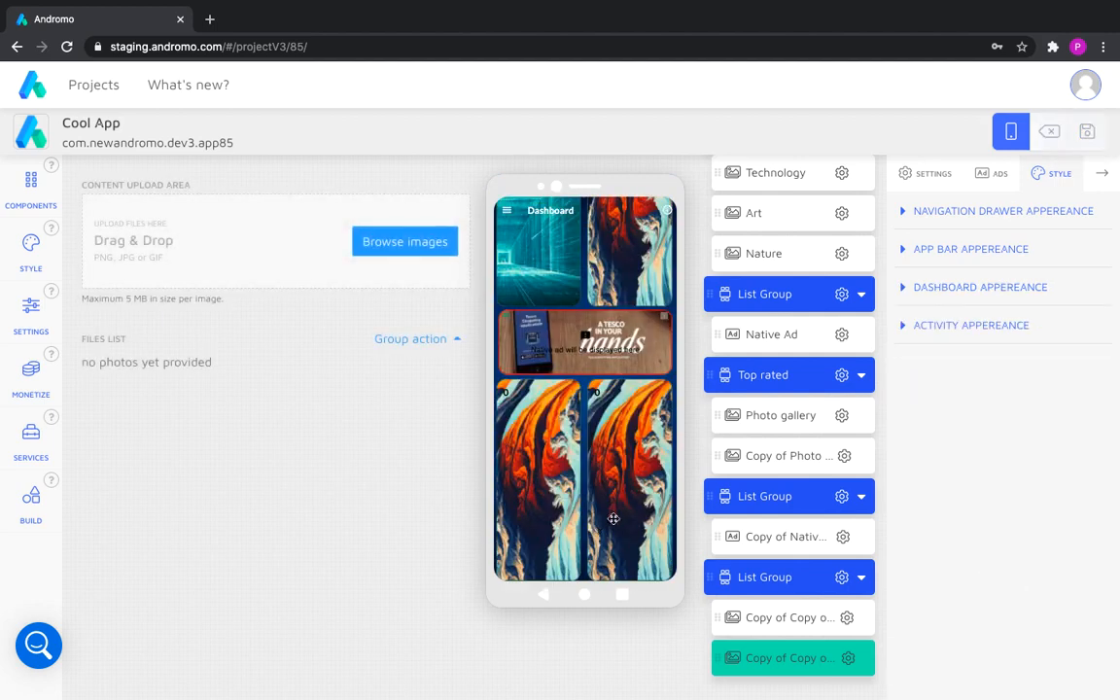
# Replace the card background image of the first photo gallery in the last List Group with Image-2.png.
pyautogui.click(794, 623)
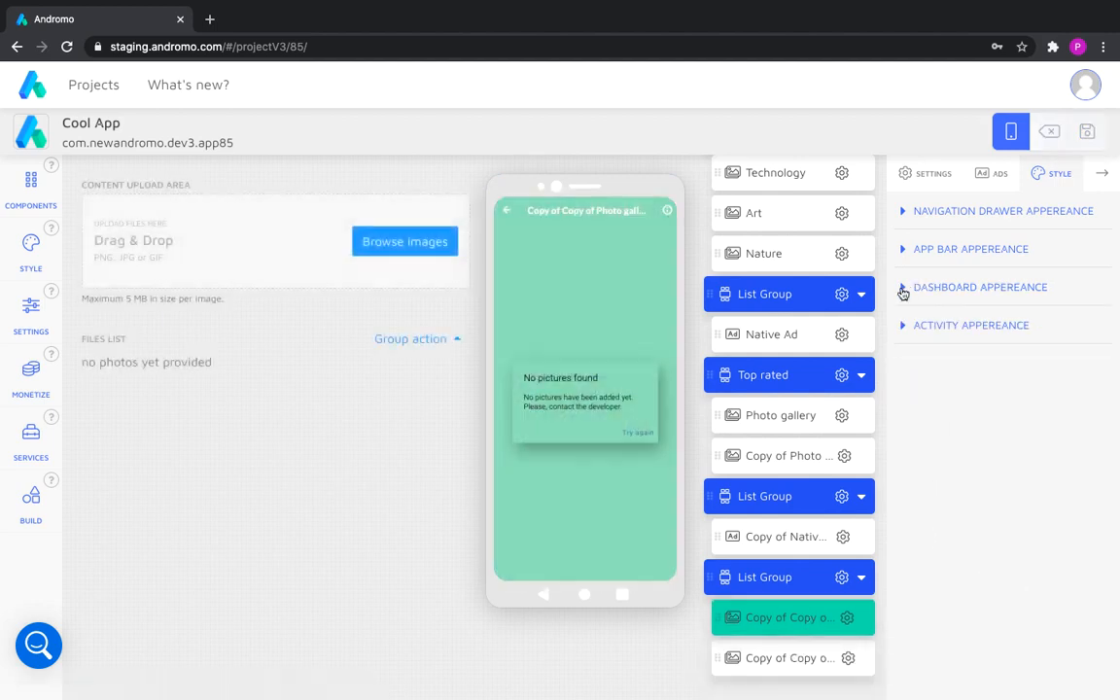
pyautogui.click(902, 288)
pyautogui.scroll(-10, 953, 615)
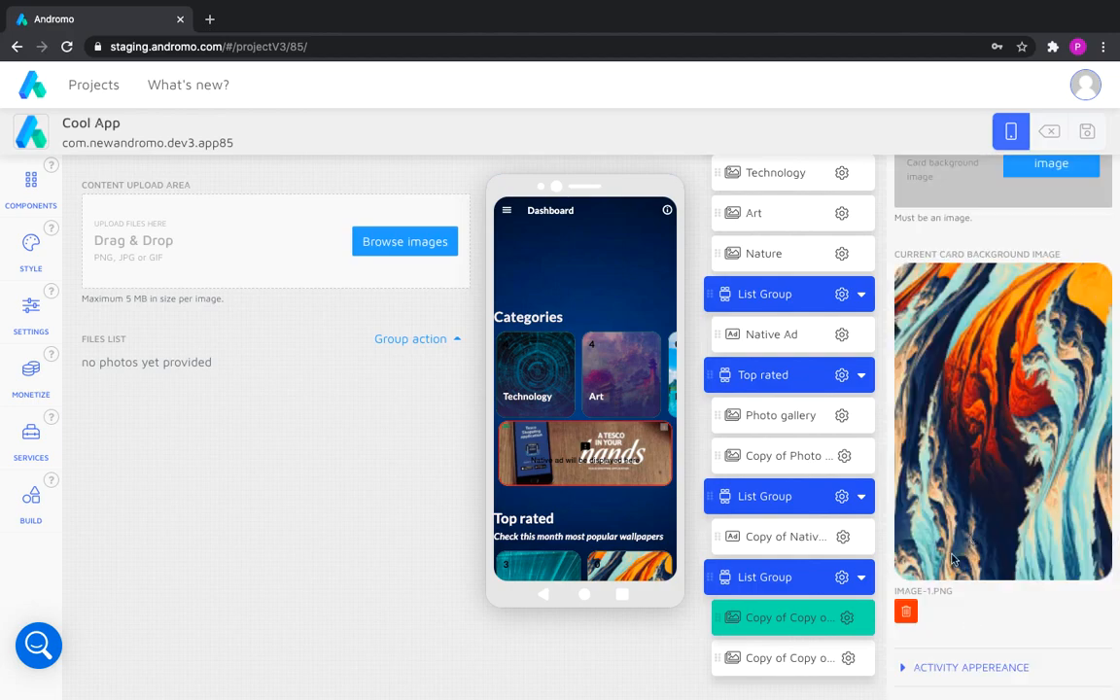
pyautogui.click(905, 610)
pyautogui.click(700, 201)
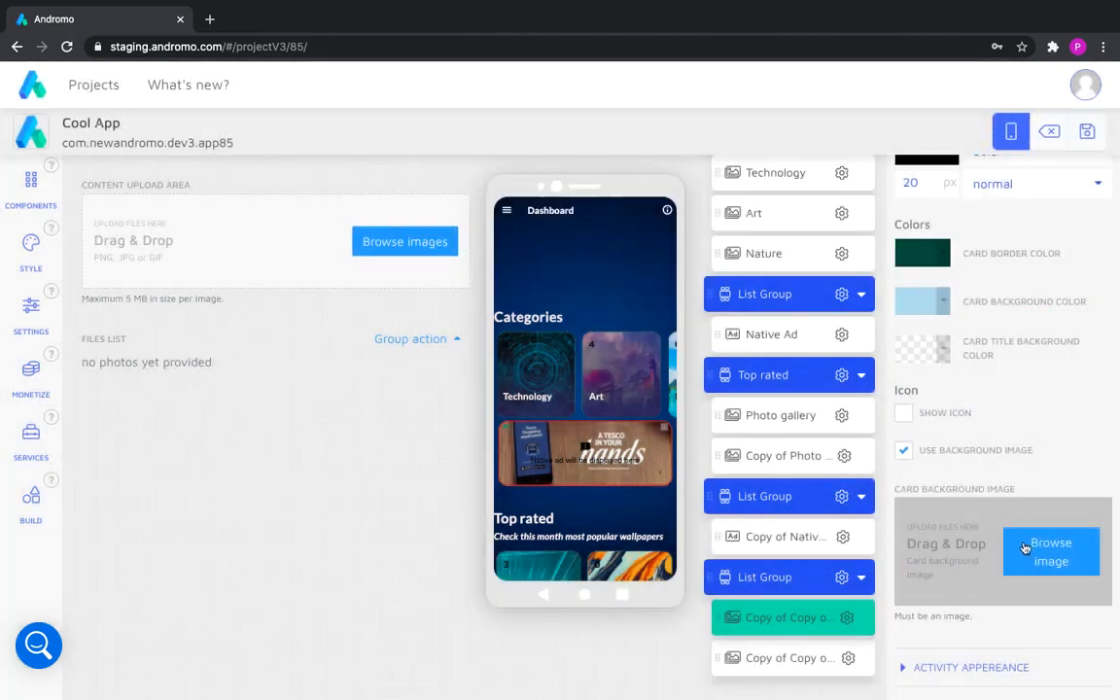
pyautogui.click(1020, 552)
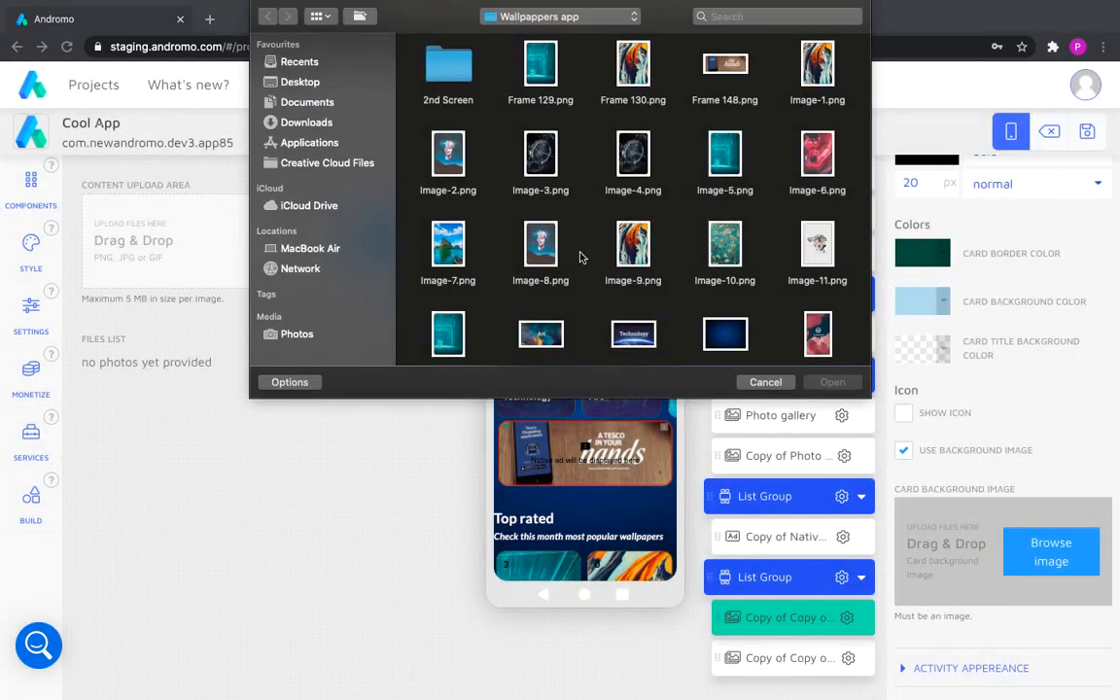
pyautogui.doubleClick(450, 238)
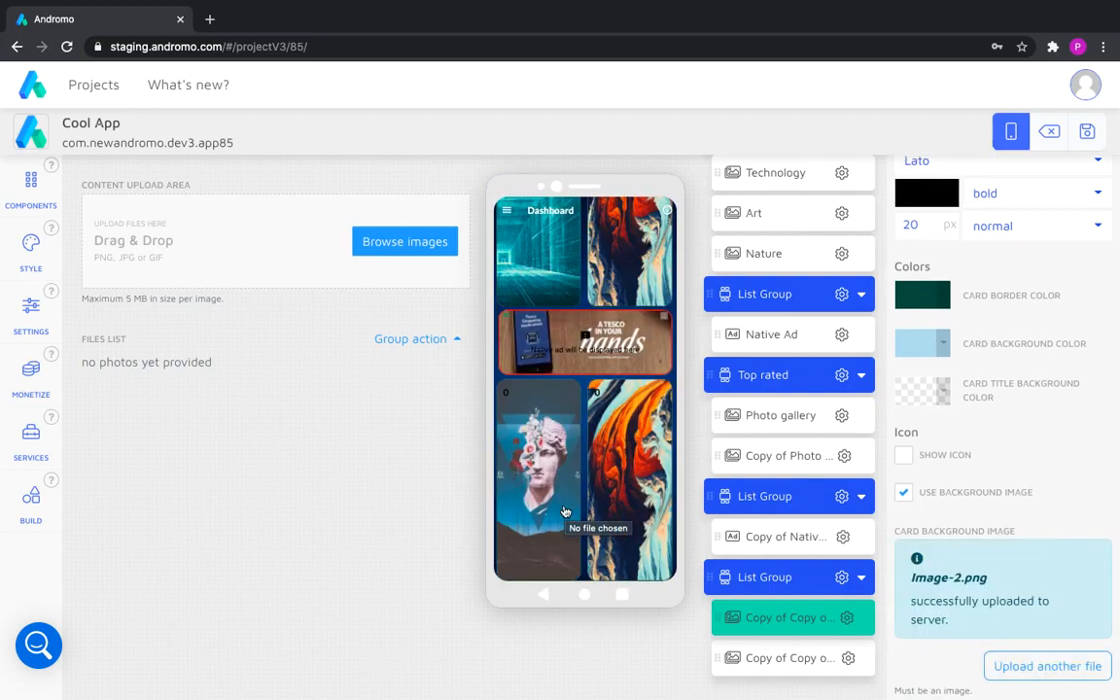
# Replace the card background image of the second photo gallery in the last List Group with Image-4.png and review the dashboard preview.
pyautogui.click(764, 657)
pyautogui.click(914, 282)
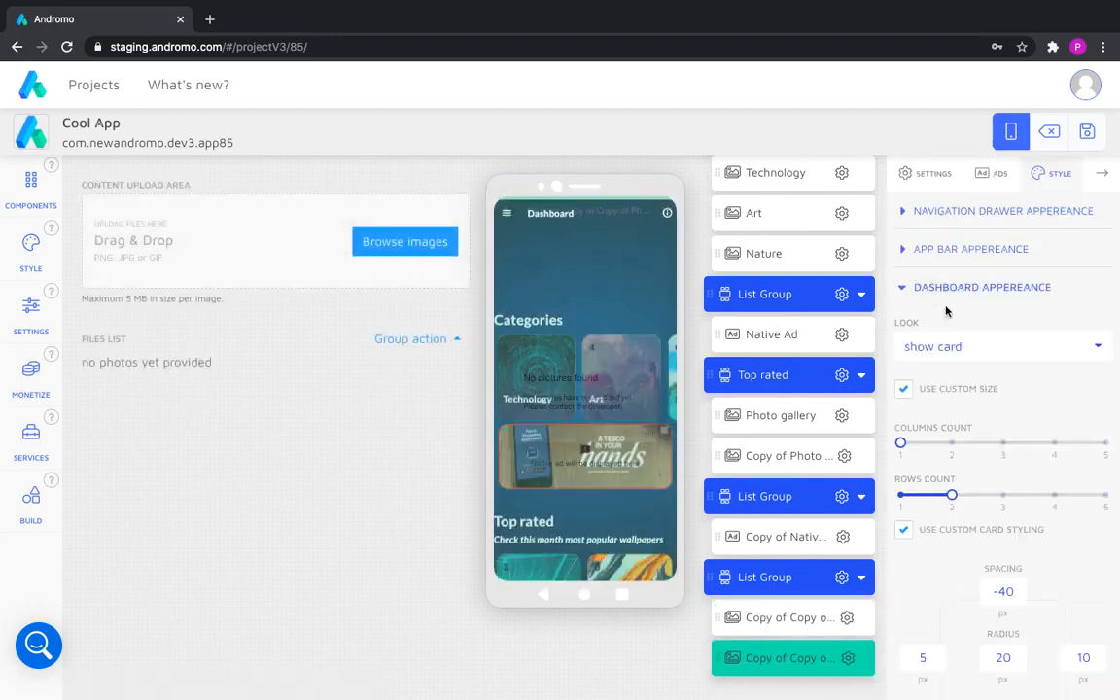
pyautogui.scroll(-5, 984, 611)
pyautogui.click(984, 610)
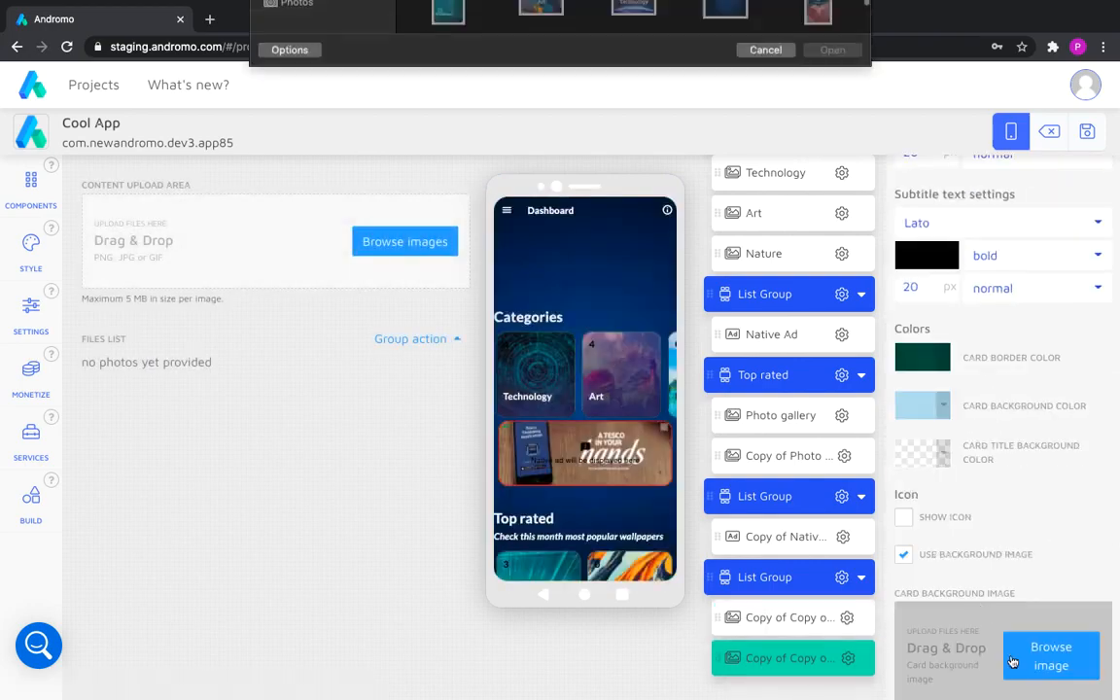
pyautogui.doubleClick(637, 170)
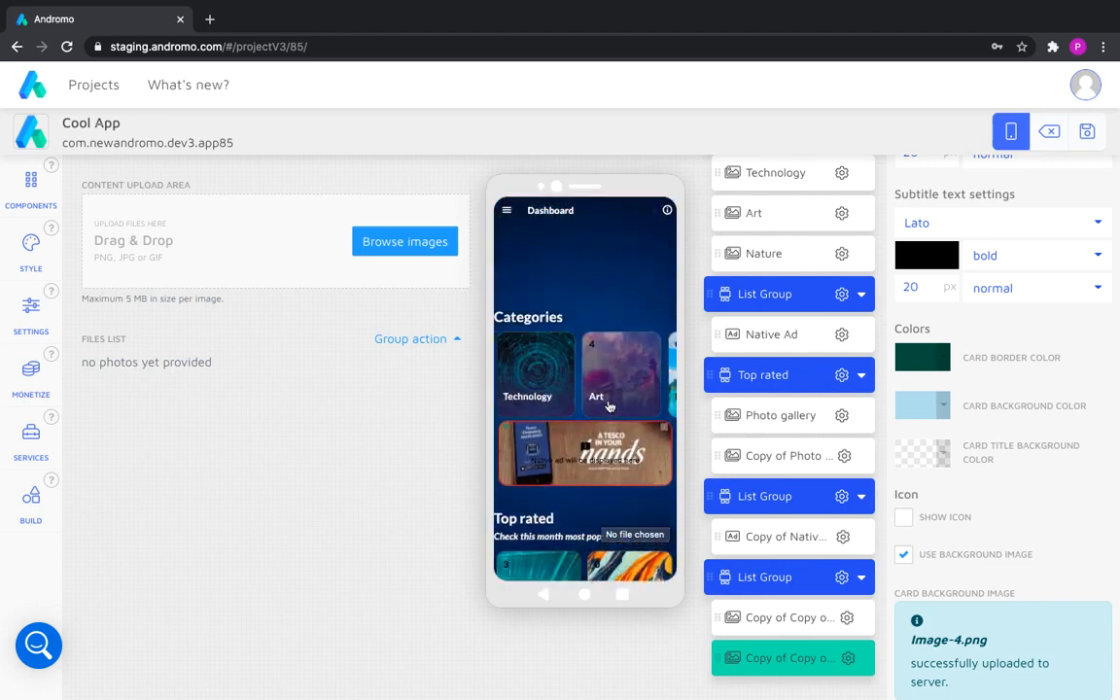
pyautogui.scroll(-3, 583, 525)
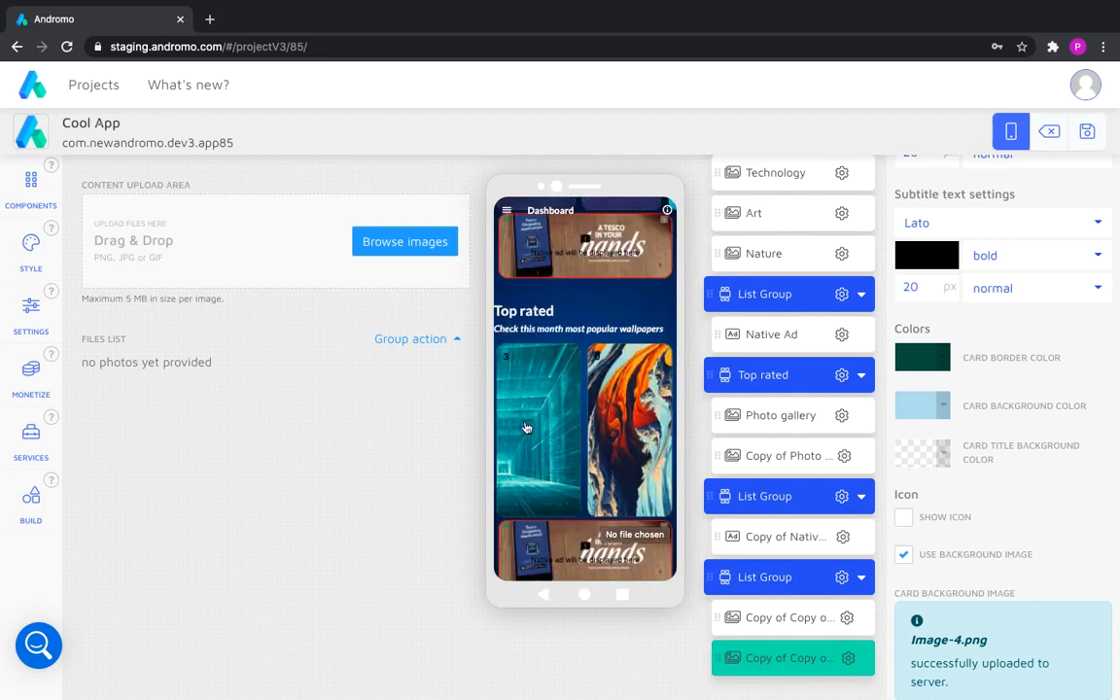
pyautogui.scroll(-3, 551, 451)
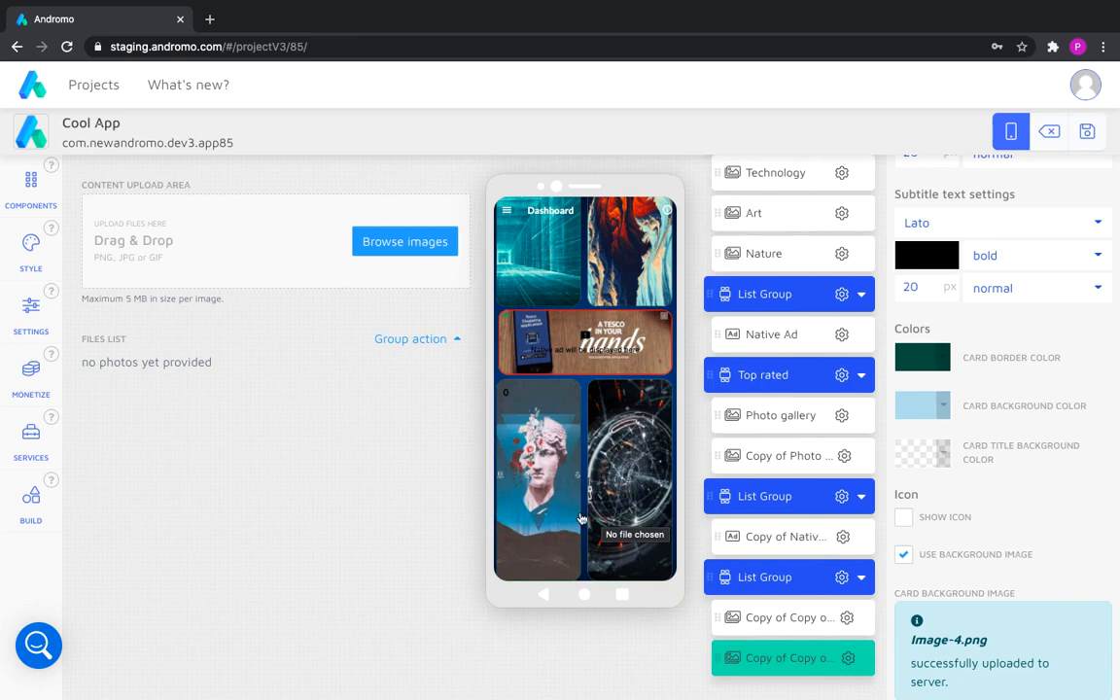
pyautogui.scroll(6, 578, 434)
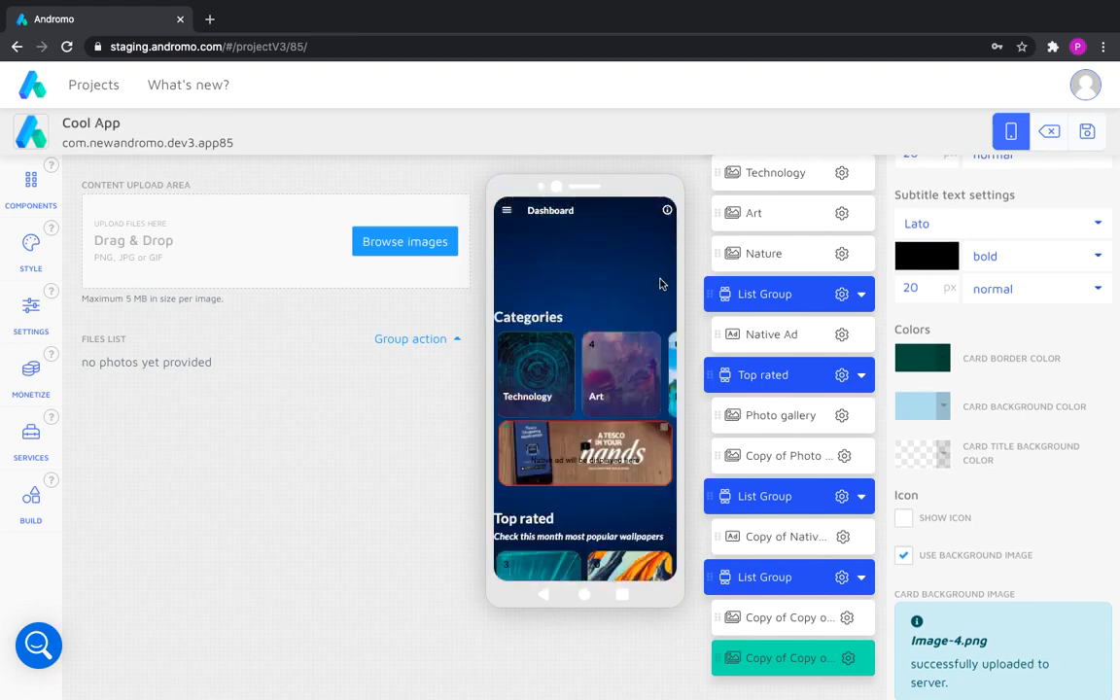
# Rename the Dashboard activity to wallpaperium and set its app bar leading to show nothing.
pyautogui.scroll(3, 795, 375)
pyautogui.click(765, 243)
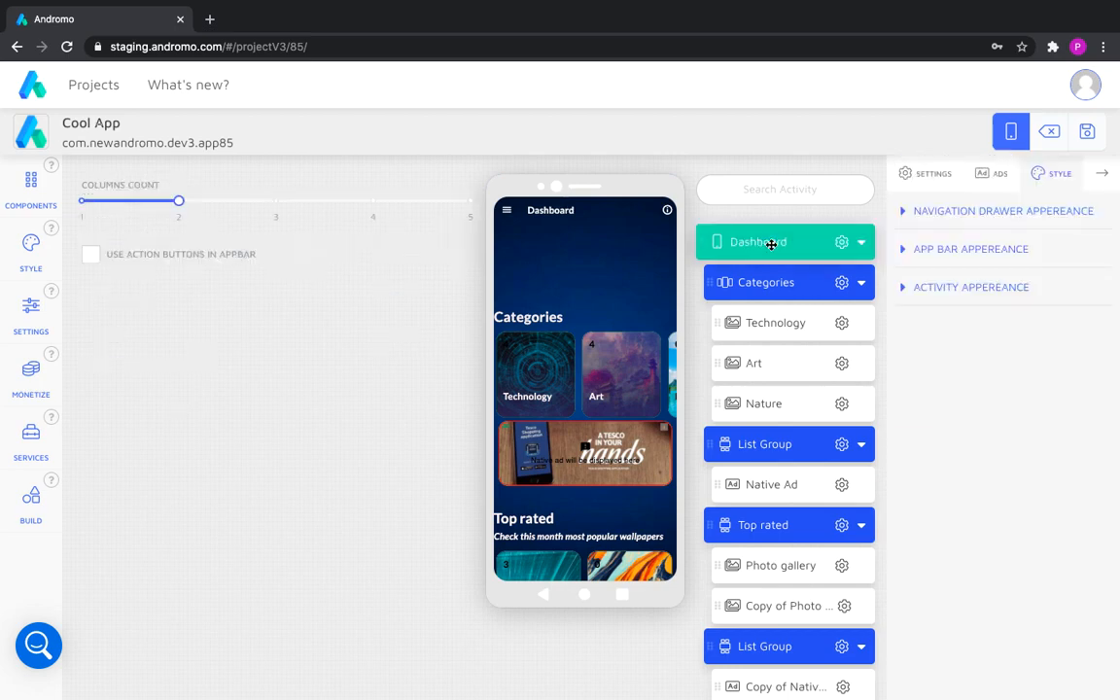
pyautogui.click(910, 181)
pyautogui.doubleClick(922, 338)
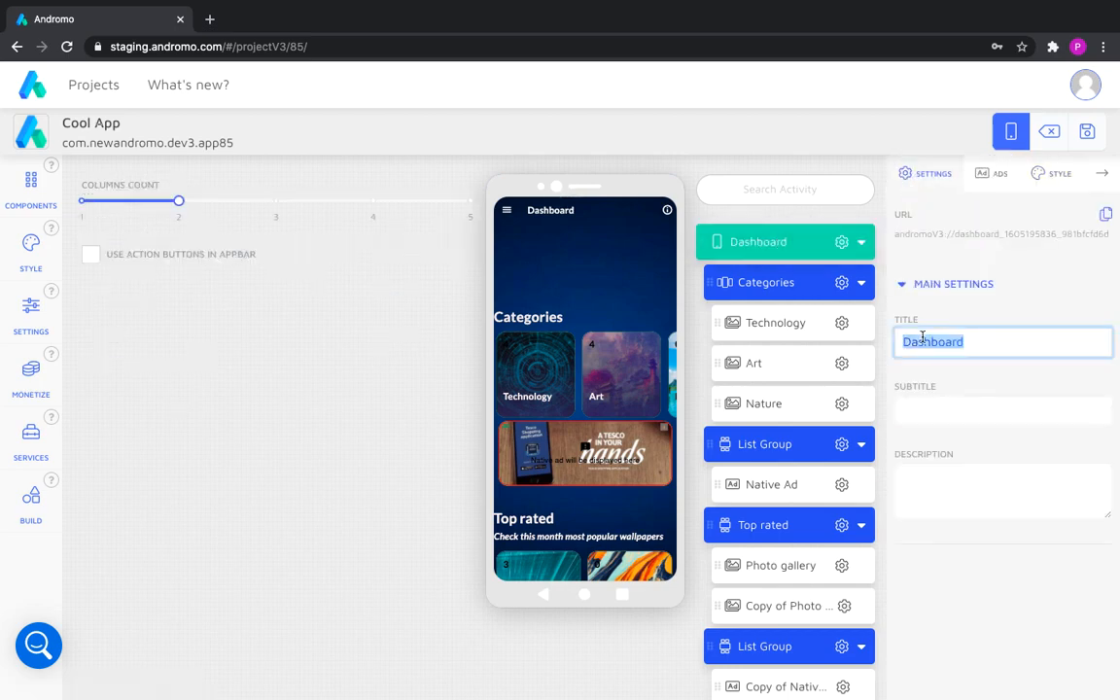
pyautogui.write('wallpaperi')
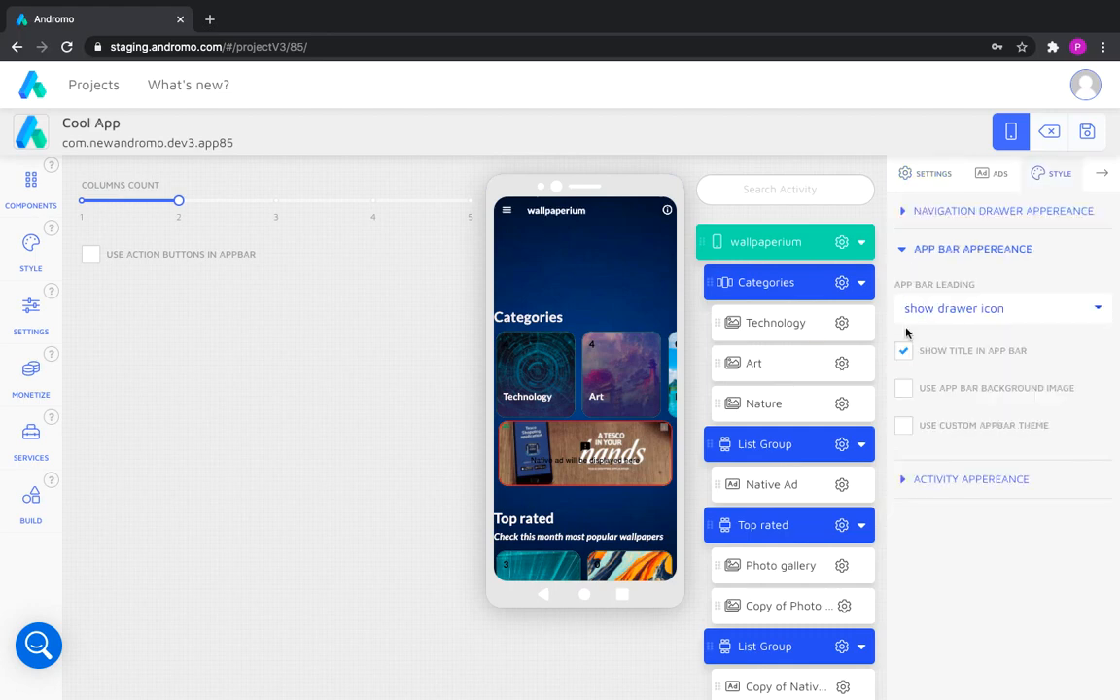
pyautogui.click(948, 311)
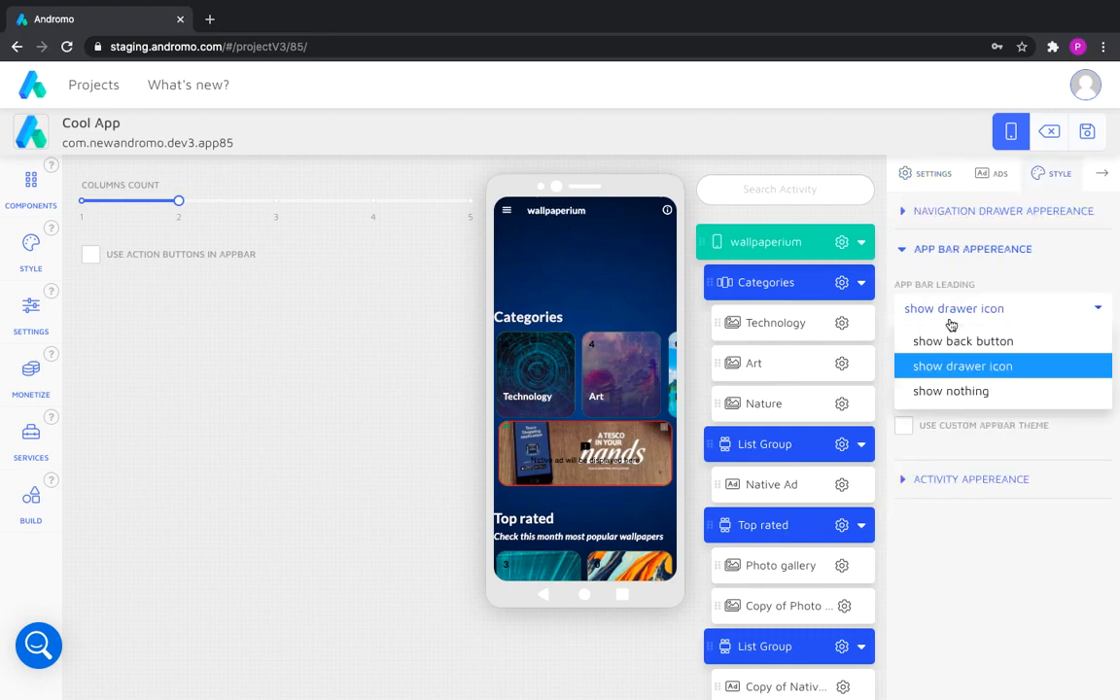
pyautogui.click(932, 390)
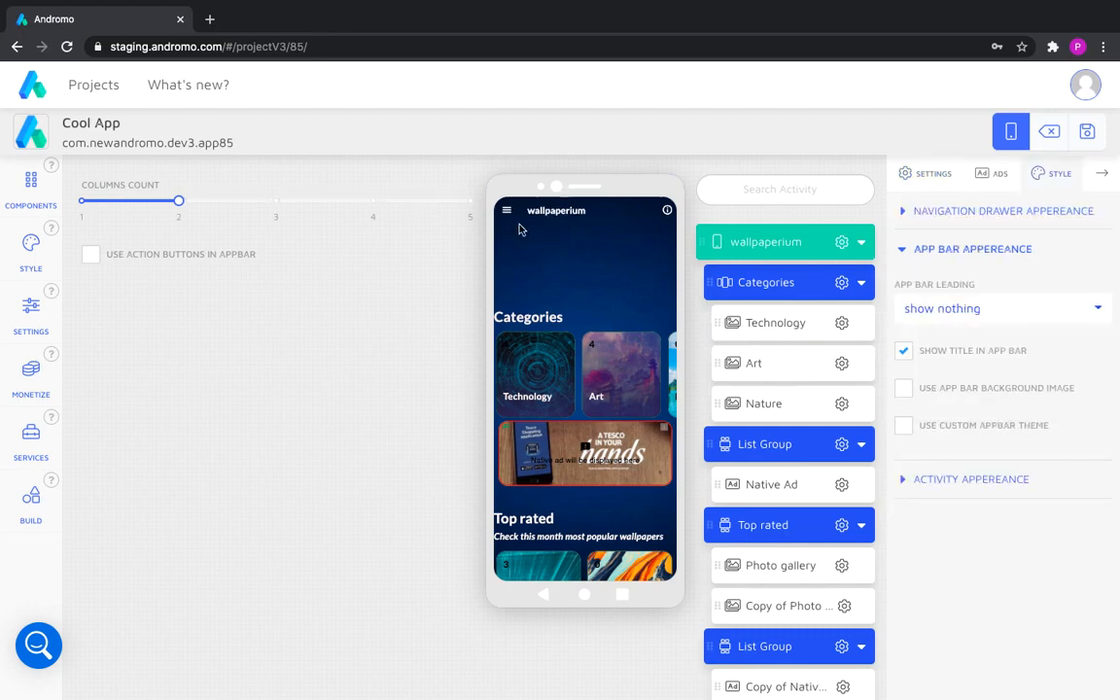
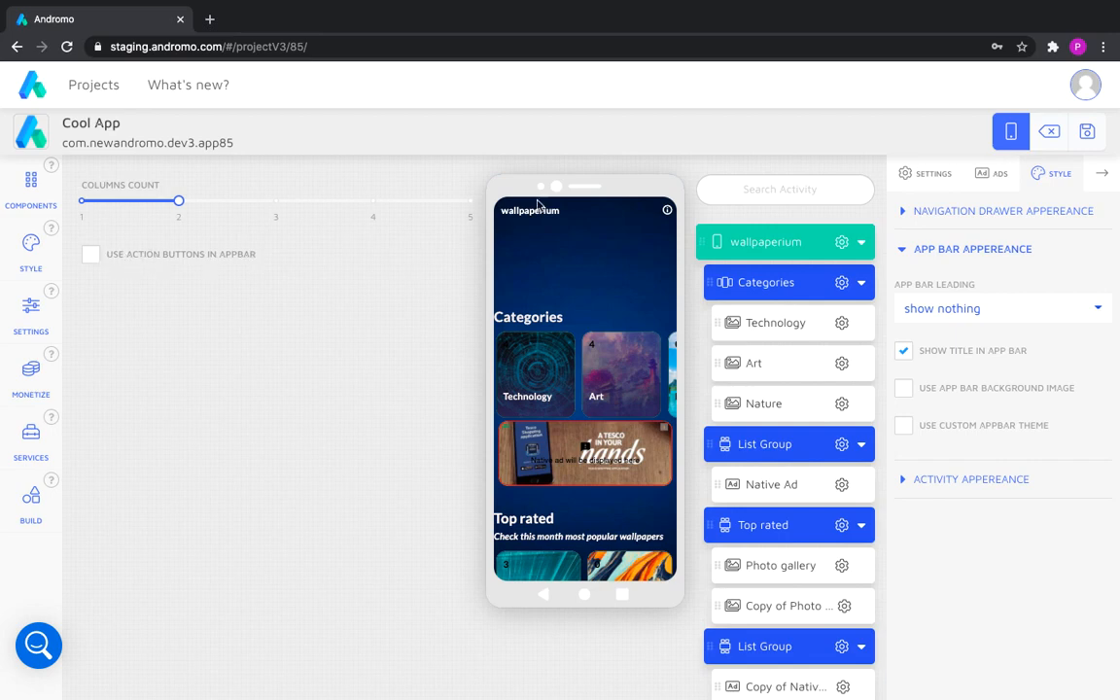
# Enable action buttons in the app bar with Start alignment and add a link button with the chain link icon.
pyautogui.click(91, 256)
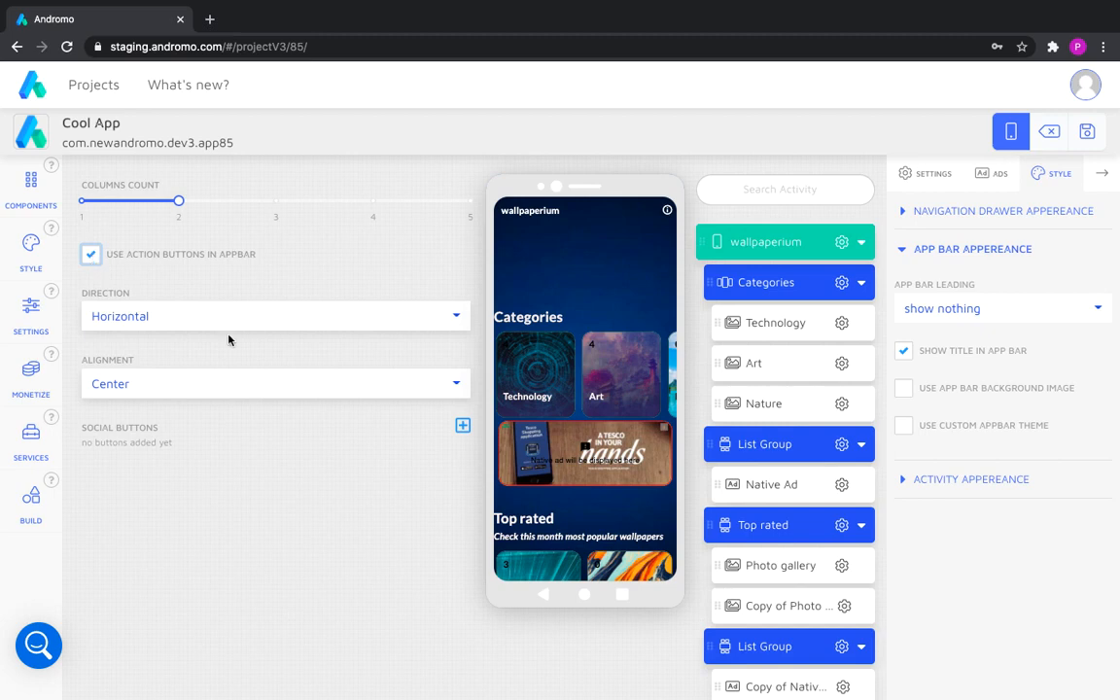
pyautogui.click(463, 425)
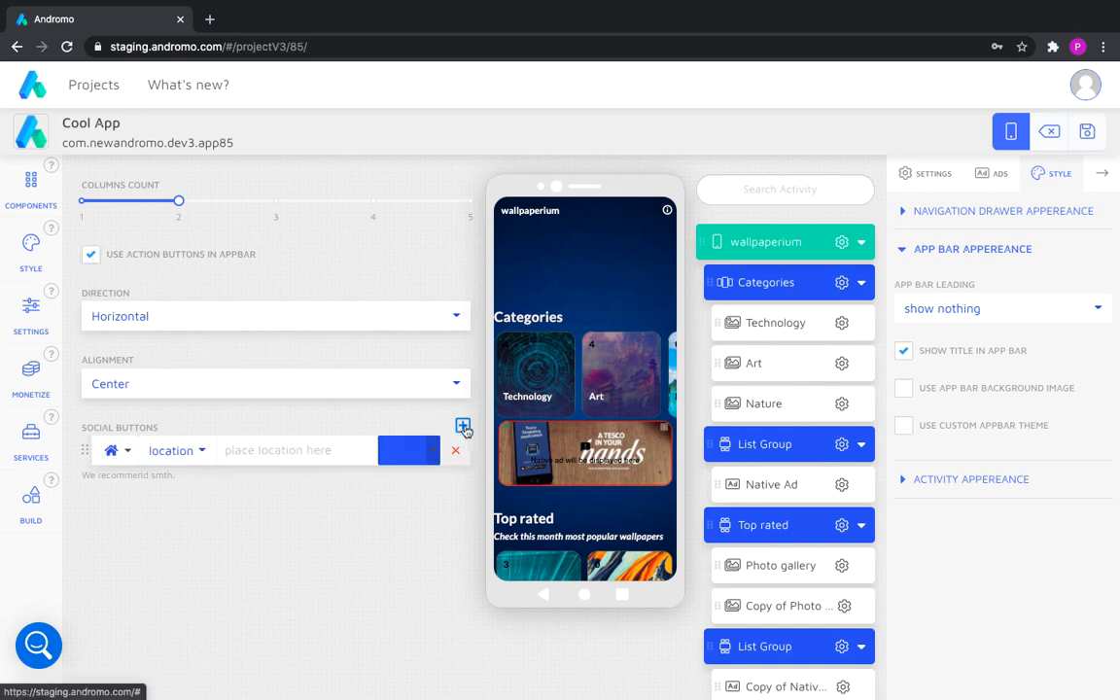
pyautogui.click(204, 451)
pyautogui.click(182, 485)
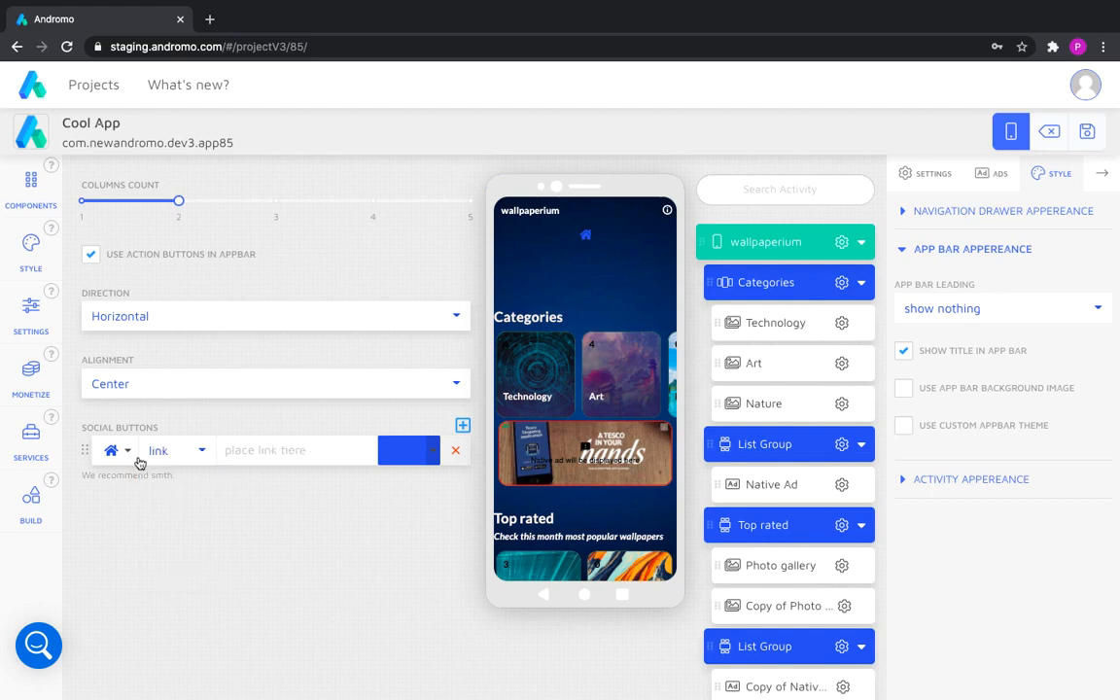
pyautogui.click(122, 453)
pyautogui.click(168, 209)
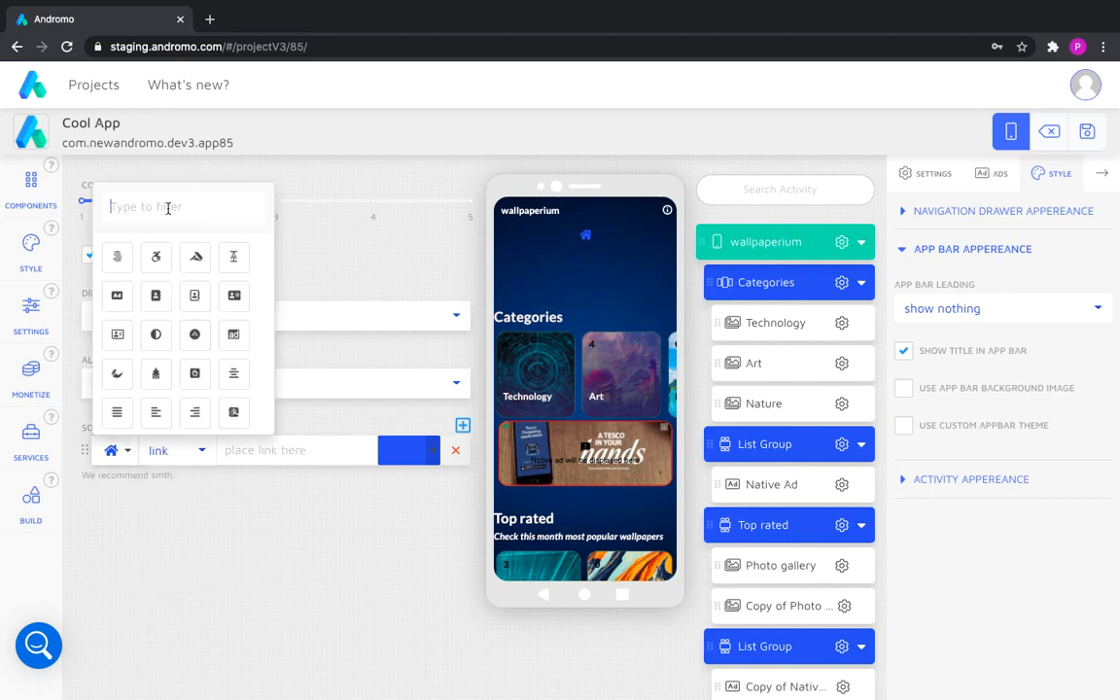
pyautogui.write('link')
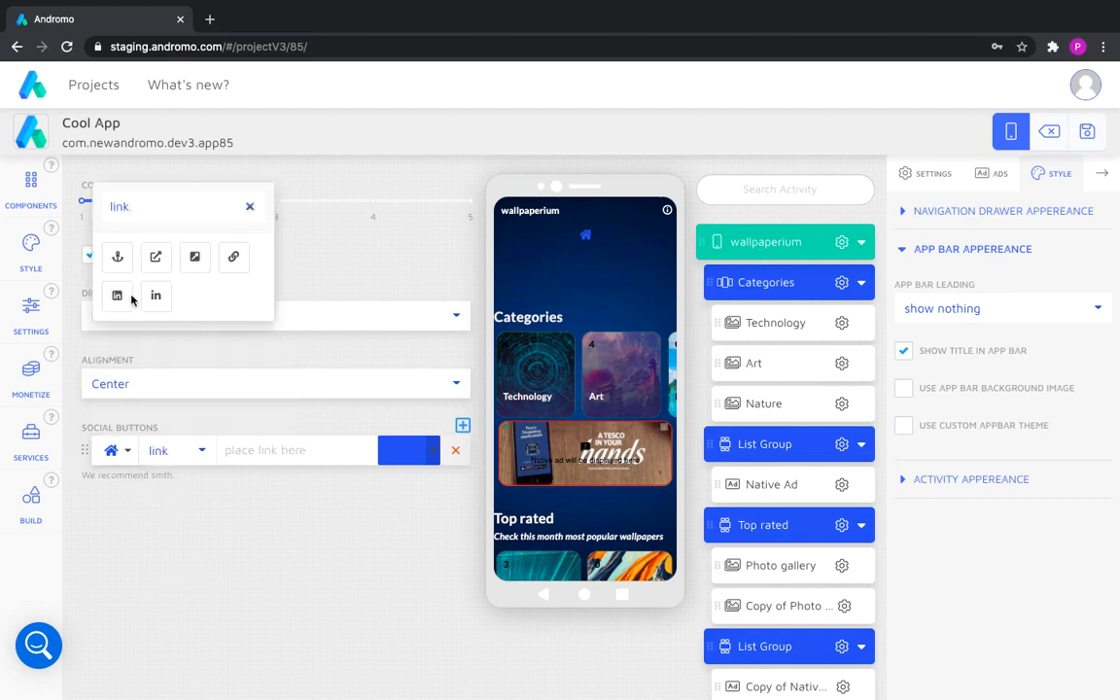
pyautogui.click(235, 257)
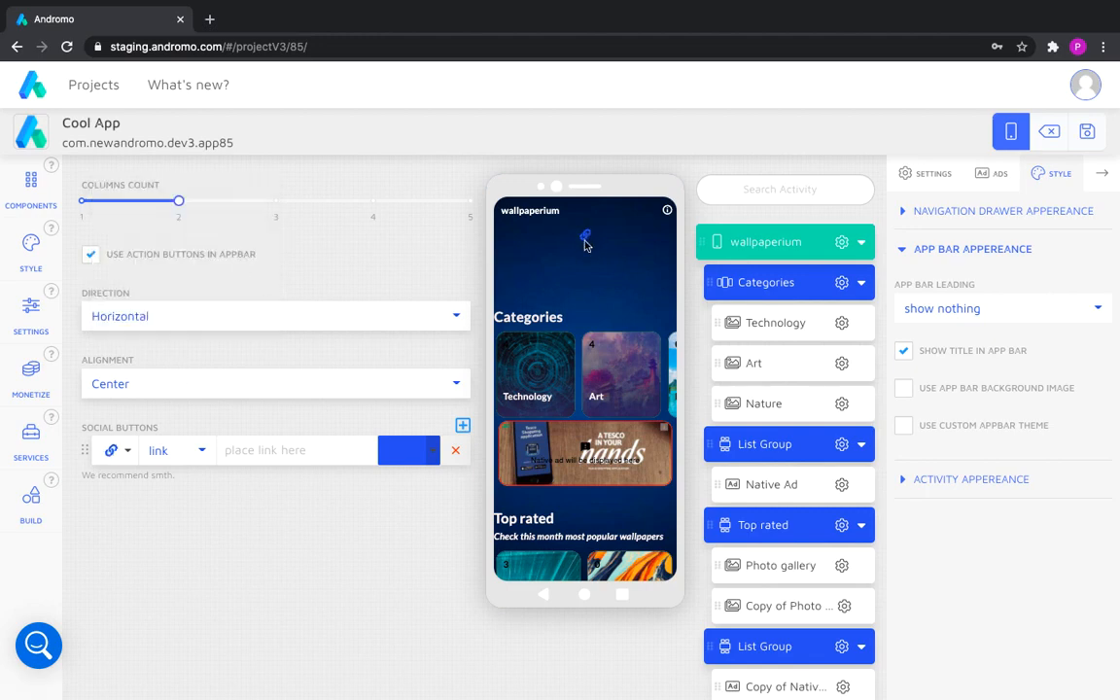
pyautogui.click(165, 385)
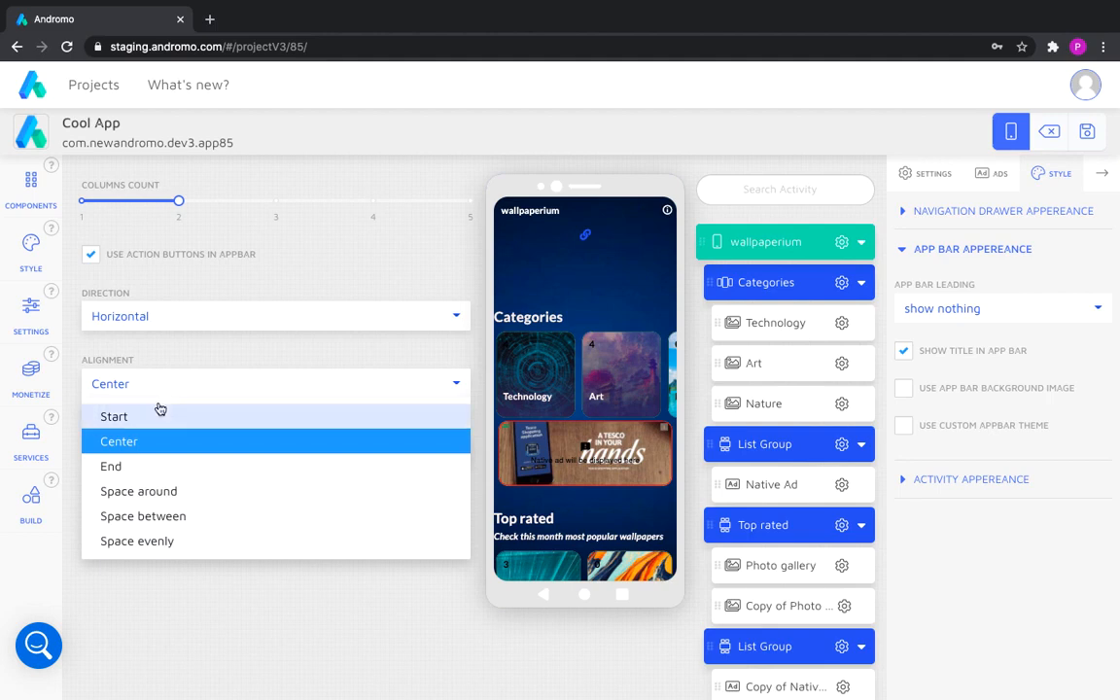
pyautogui.click(146, 418)
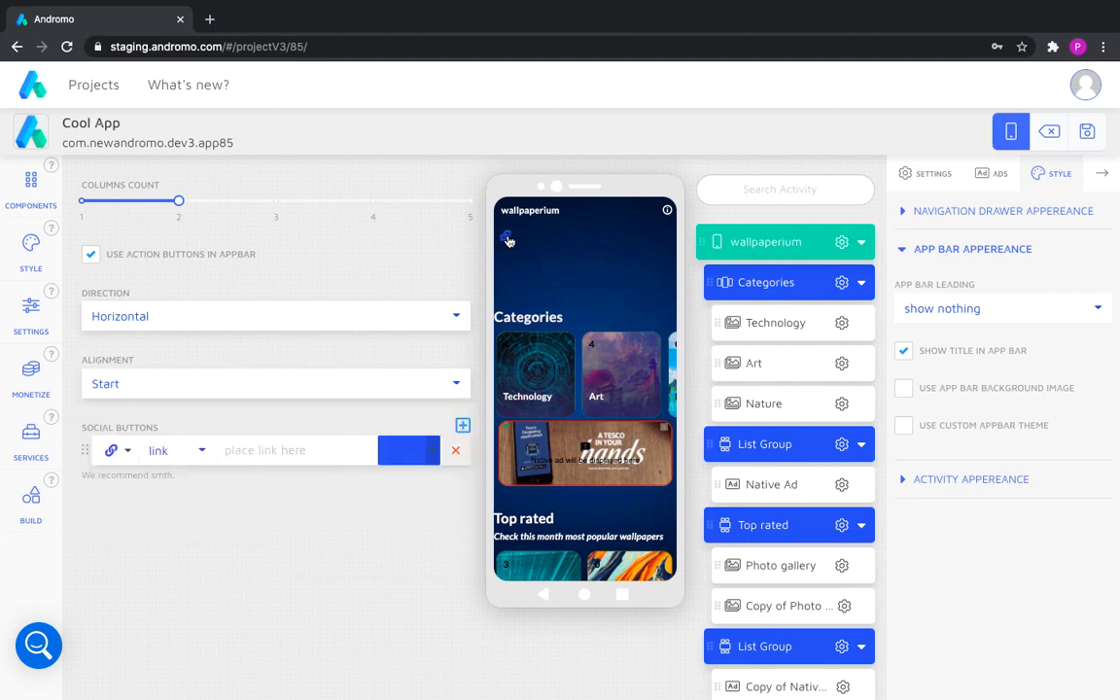
# Colour the link button off-white and set its link to andromo.com.
pyautogui.click(408, 450)
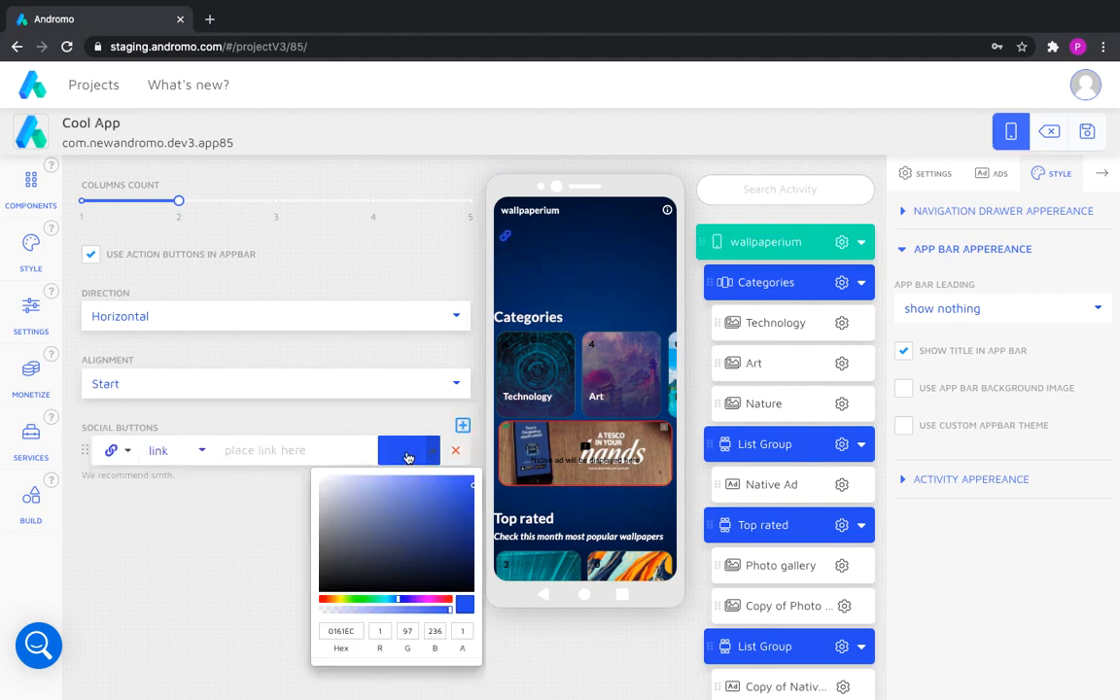
pyautogui.click(324, 481)
pyautogui.click(278, 501)
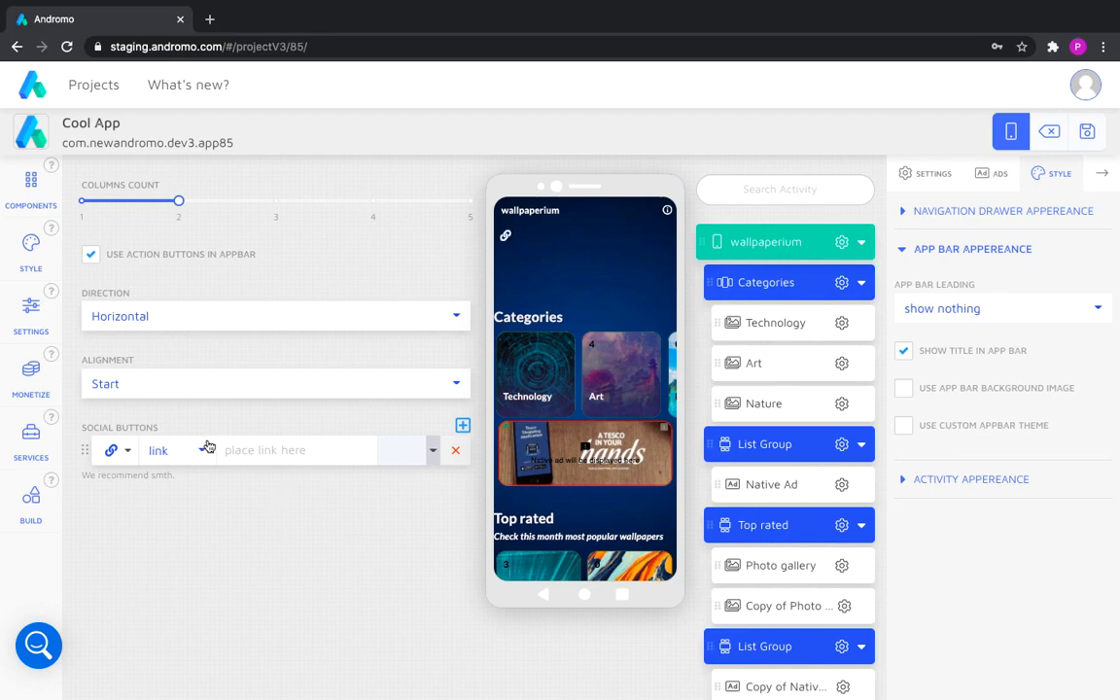
pyautogui.write('andromo.com')
# Add a phone action button with the outlined mobile phone icon and off-white colour EEF0F4.
pyautogui.click(463, 427)
pyautogui.click(201, 484)
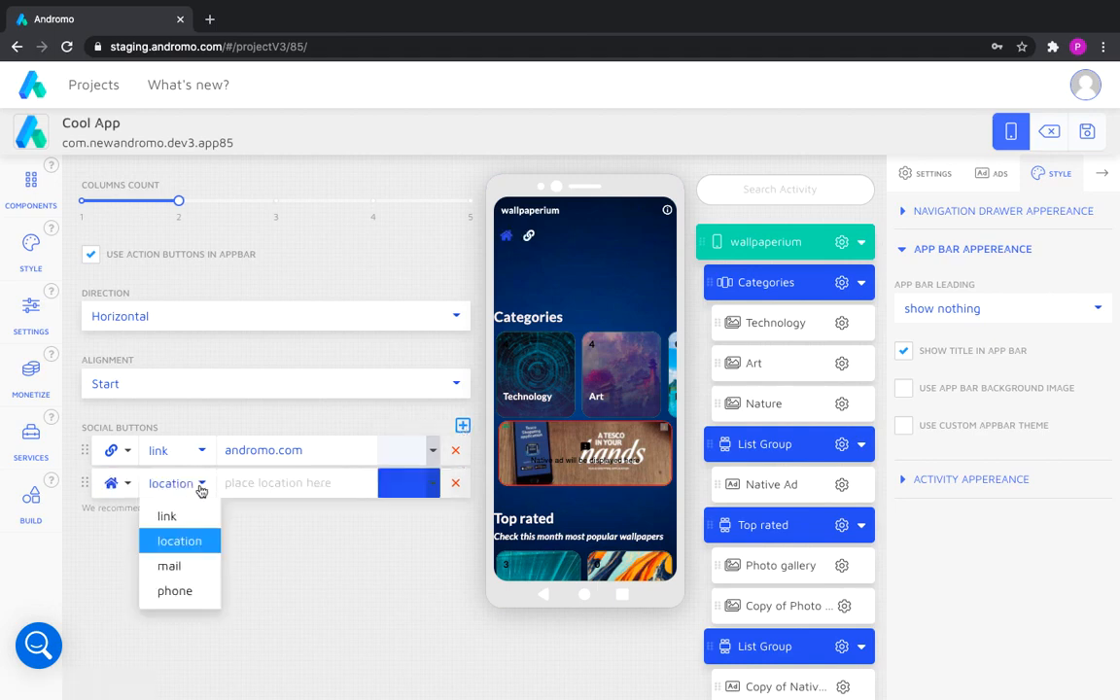
pyautogui.click(178, 593)
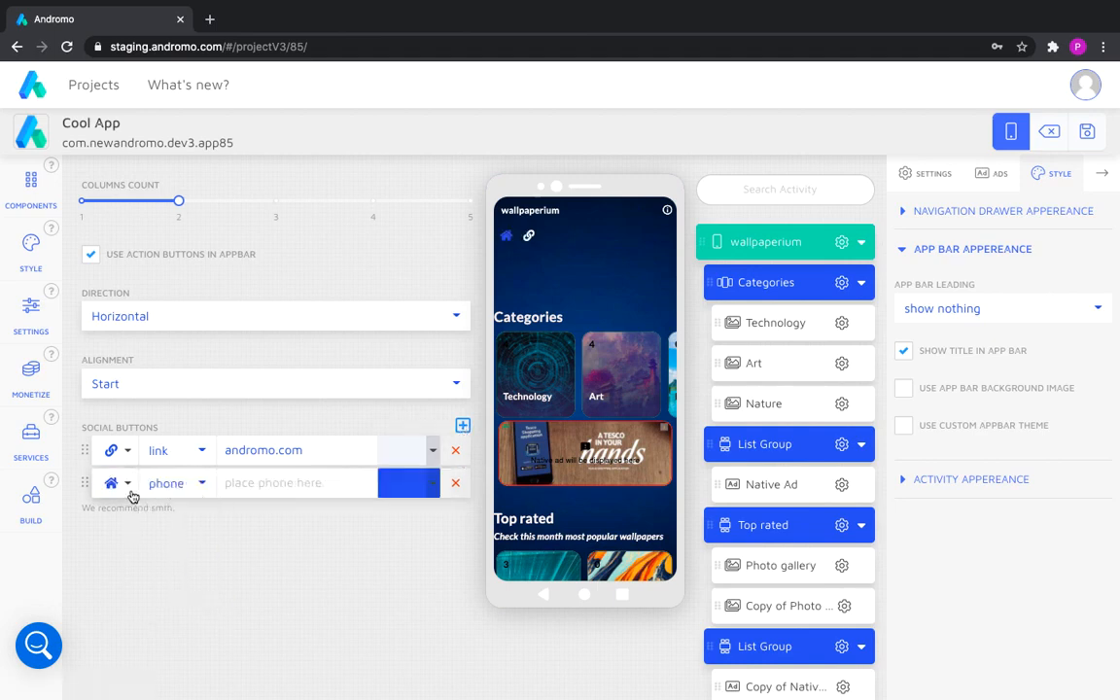
pyautogui.click(128, 484)
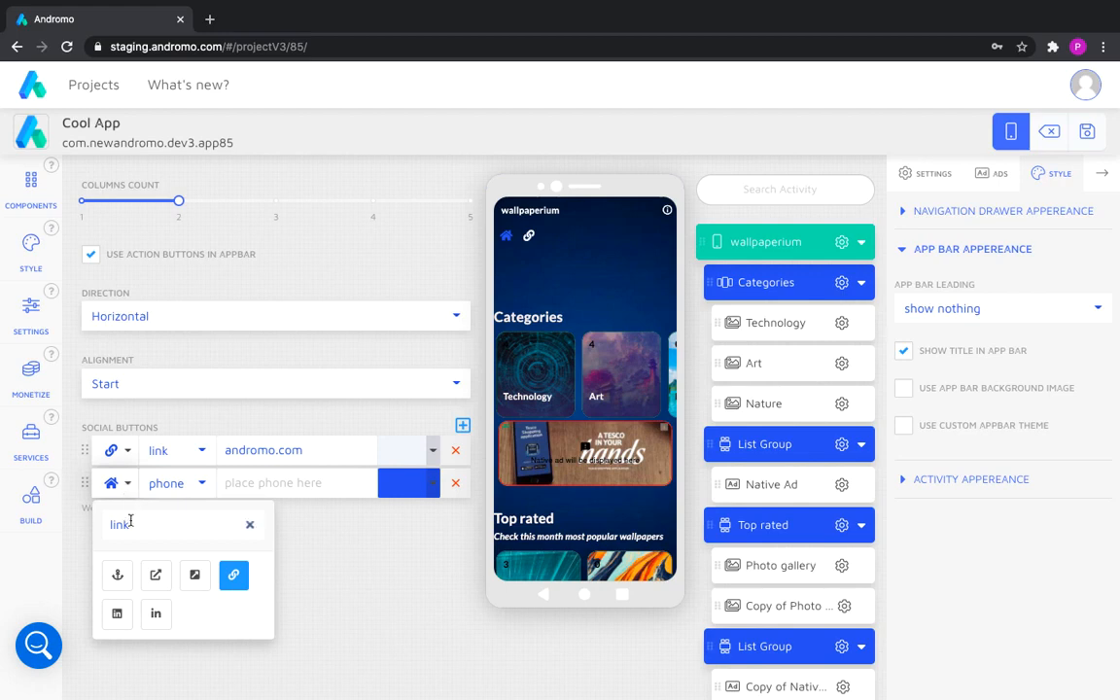
pyautogui.hotkey('ctrl', 'a')
pyautogui.write('phone')
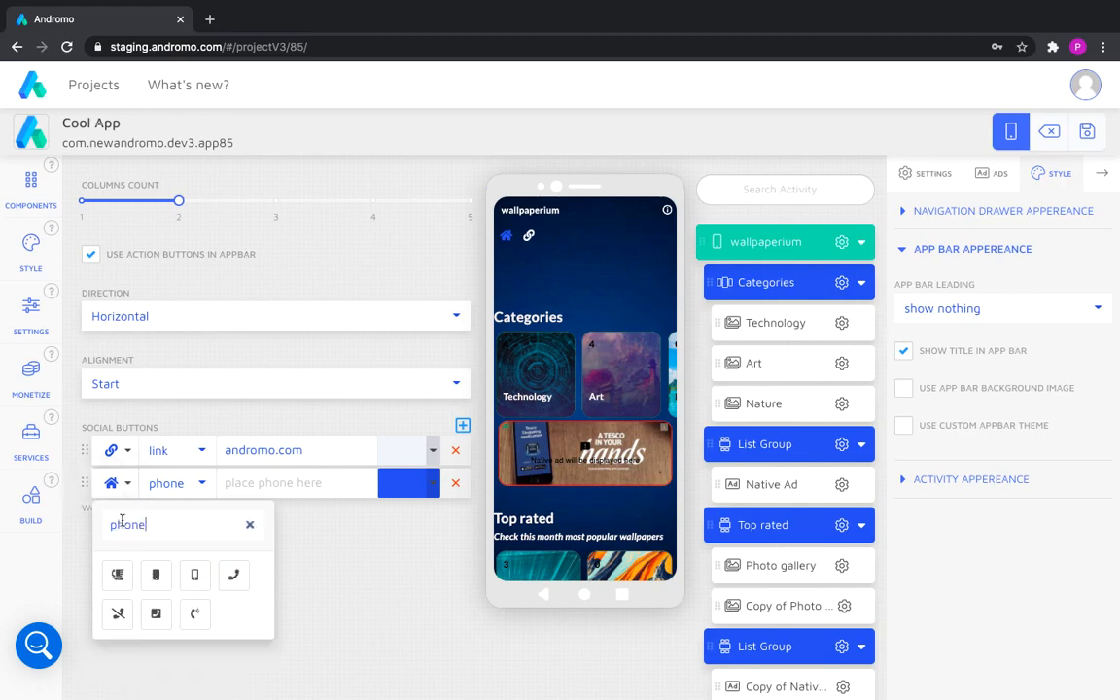
pyautogui.click(195, 575)
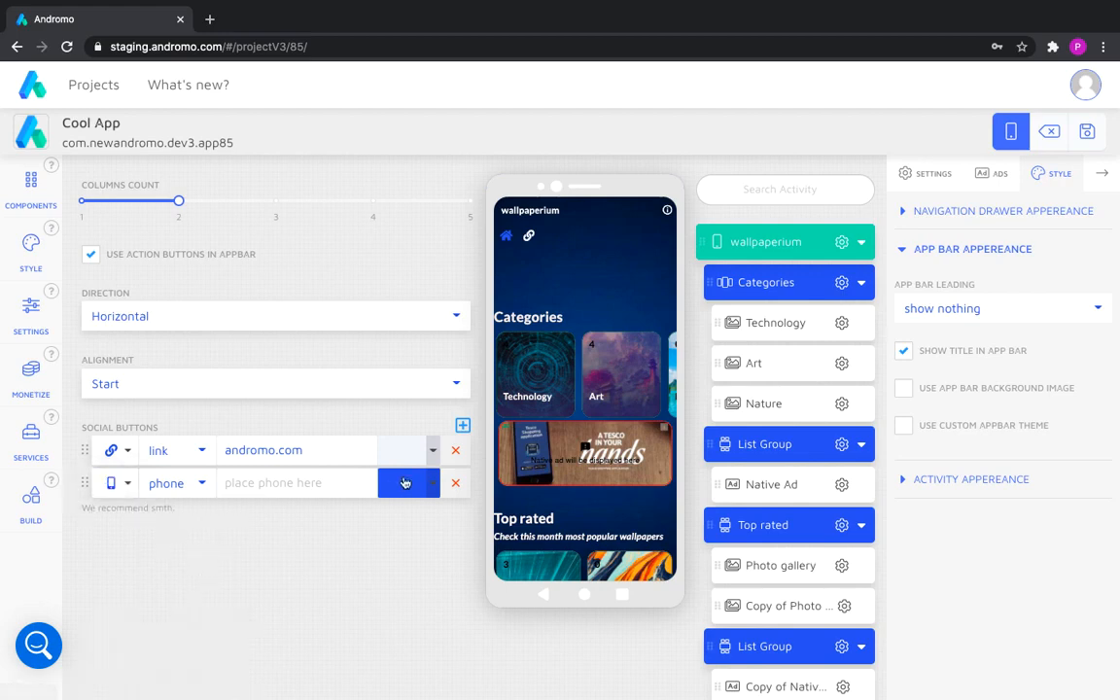
pyautogui.click(433, 483)
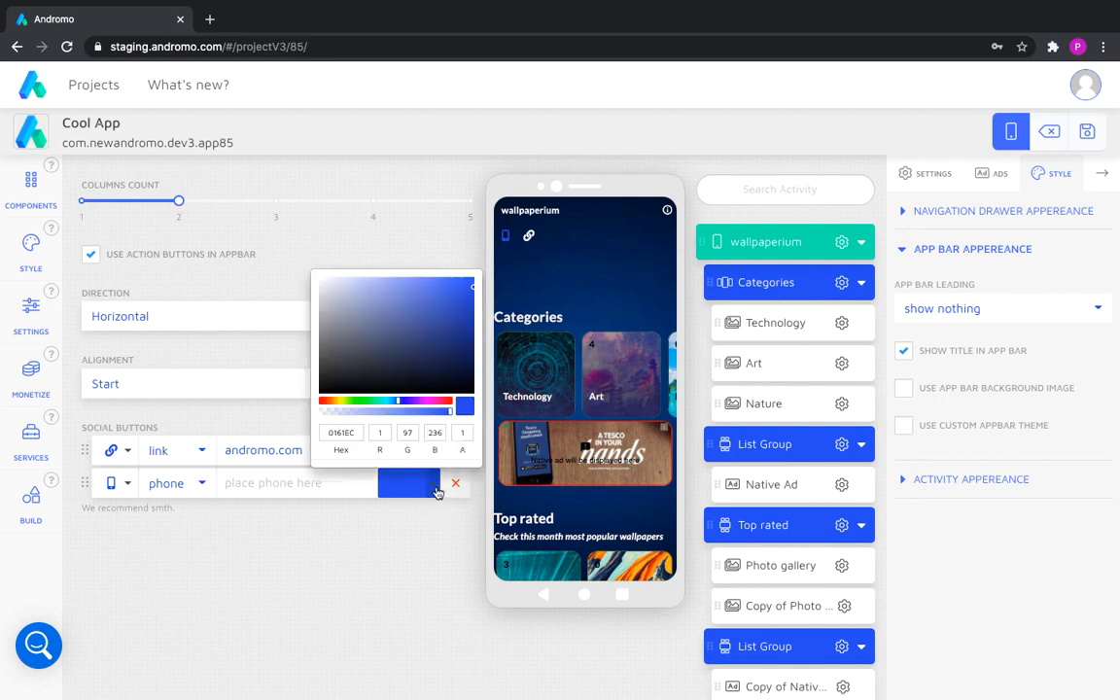
pyautogui.click(321, 285)
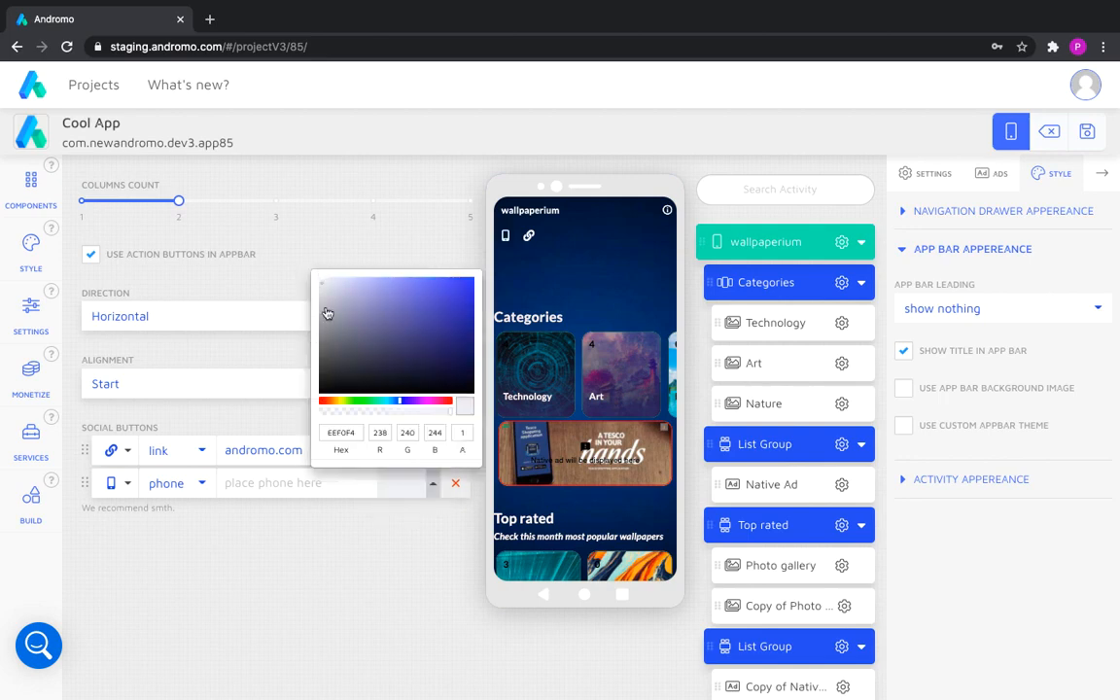
pyautogui.click(257, 548)
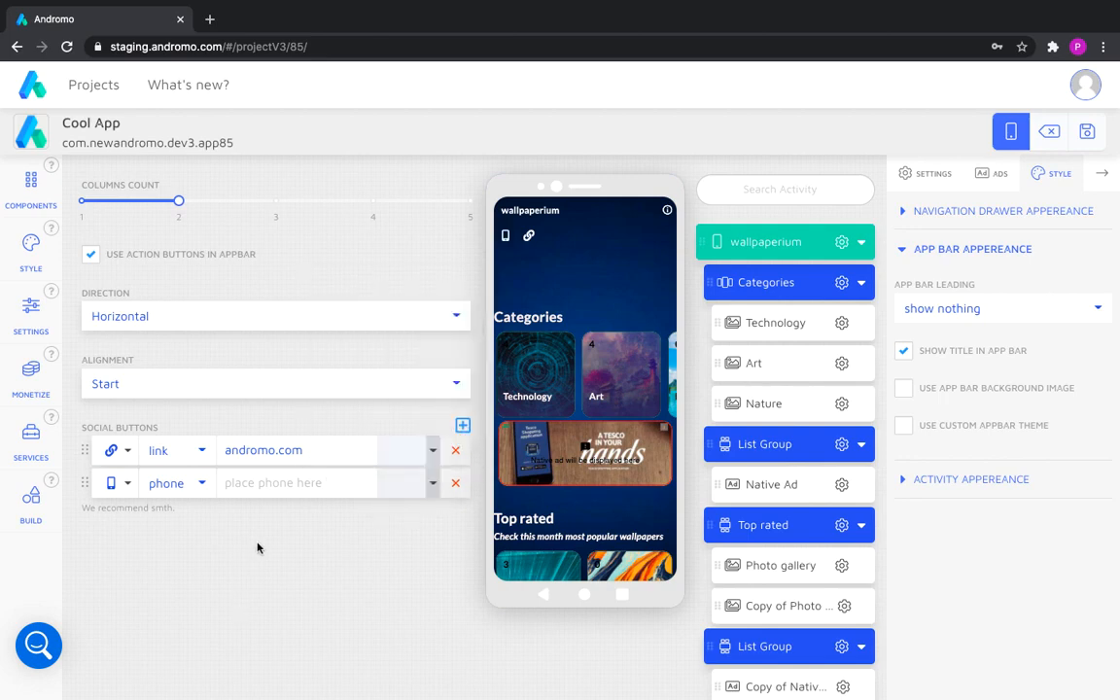
# Place the phone button above the link button and add a mail button with the @ icon and off-white colour F2F4F7.
pyautogui.click(463, 425)
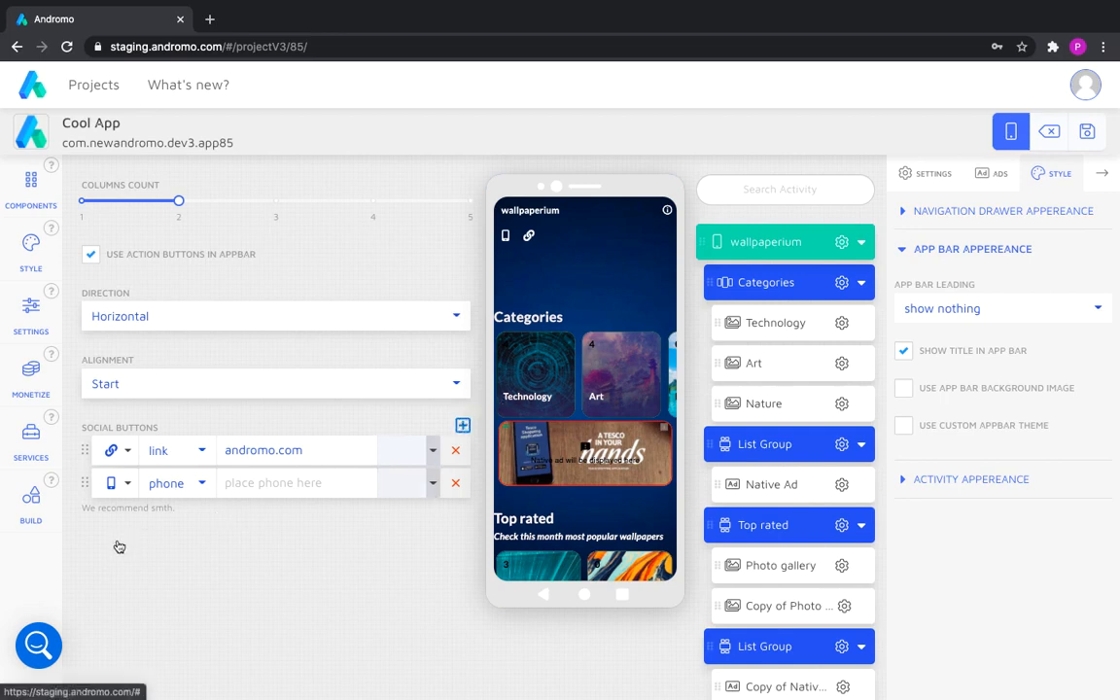
pyautogui.moveTo(109, 483); pyautogui.dragTo(141, 442)
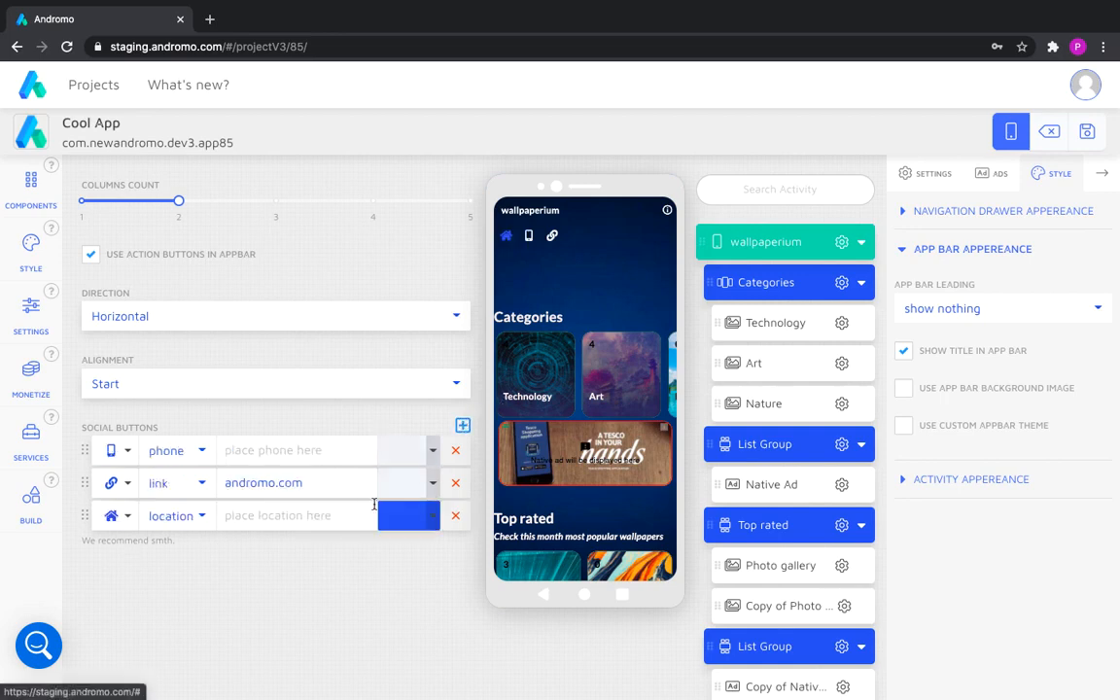
pyautogui.click(199, 516)
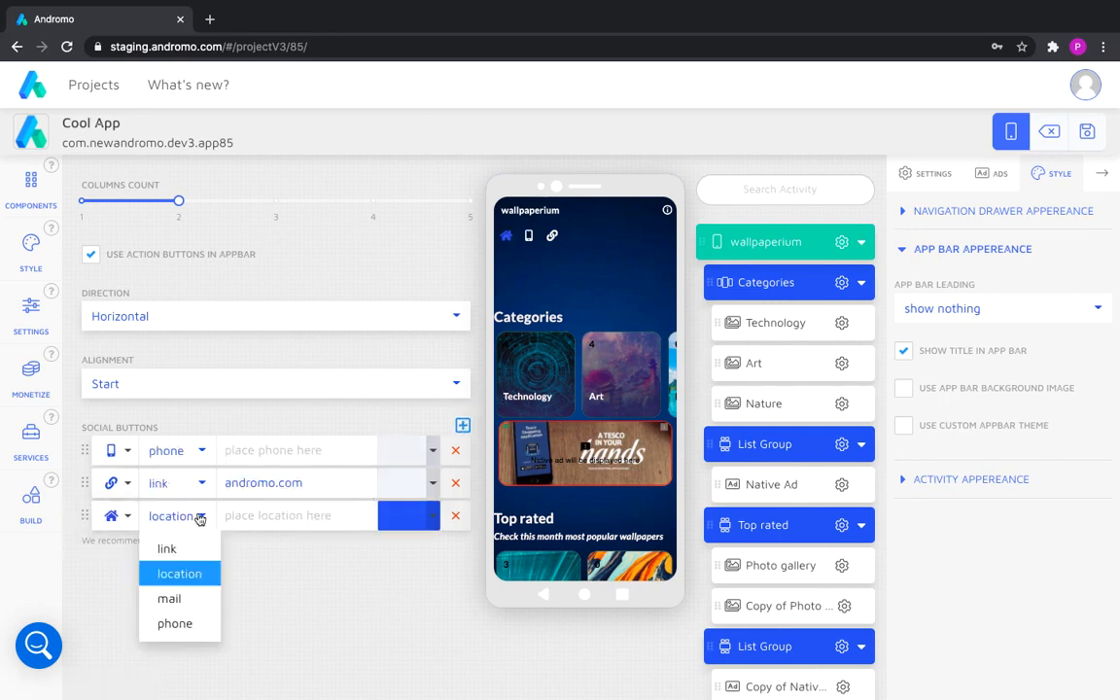
pyautogui.click(173, 598)
pyautogui.click(128, 517)
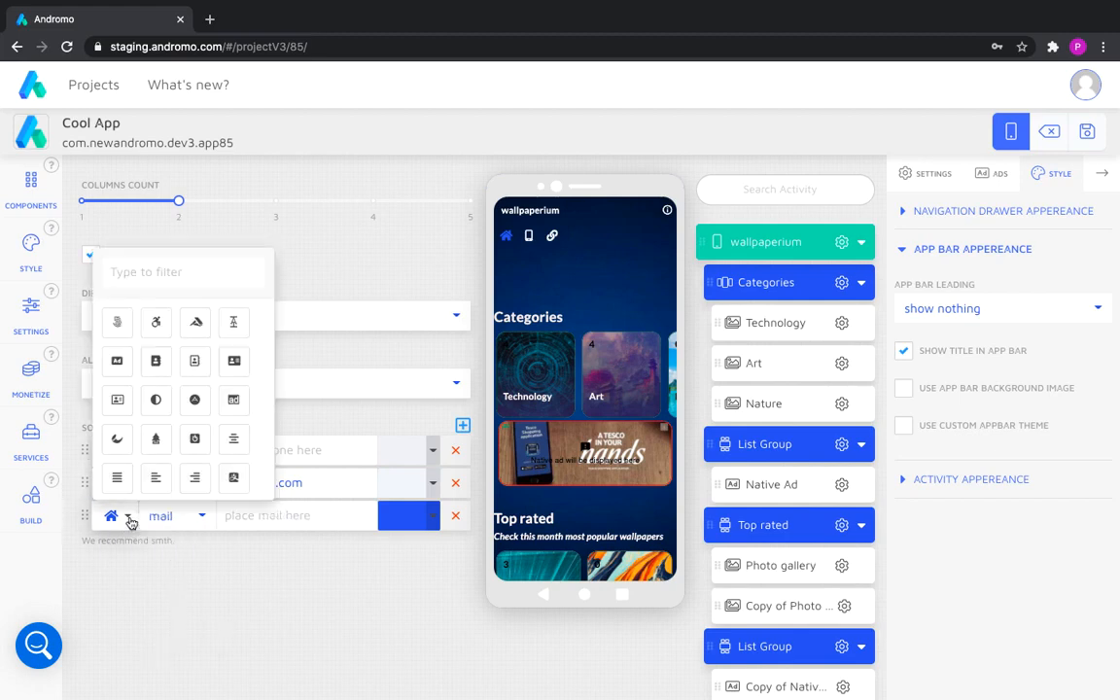
pyautogui.click(164, 273)
pyautogui.write('mail')
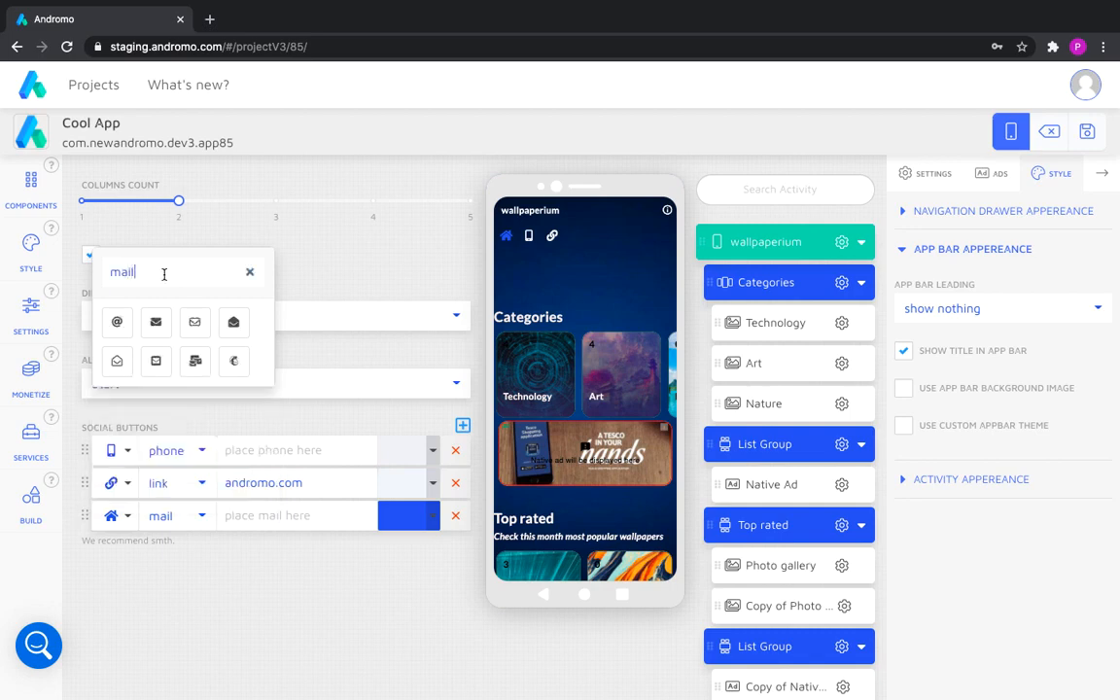
pyautogui.click(118, 325)
pyautogui.click(432, 524)
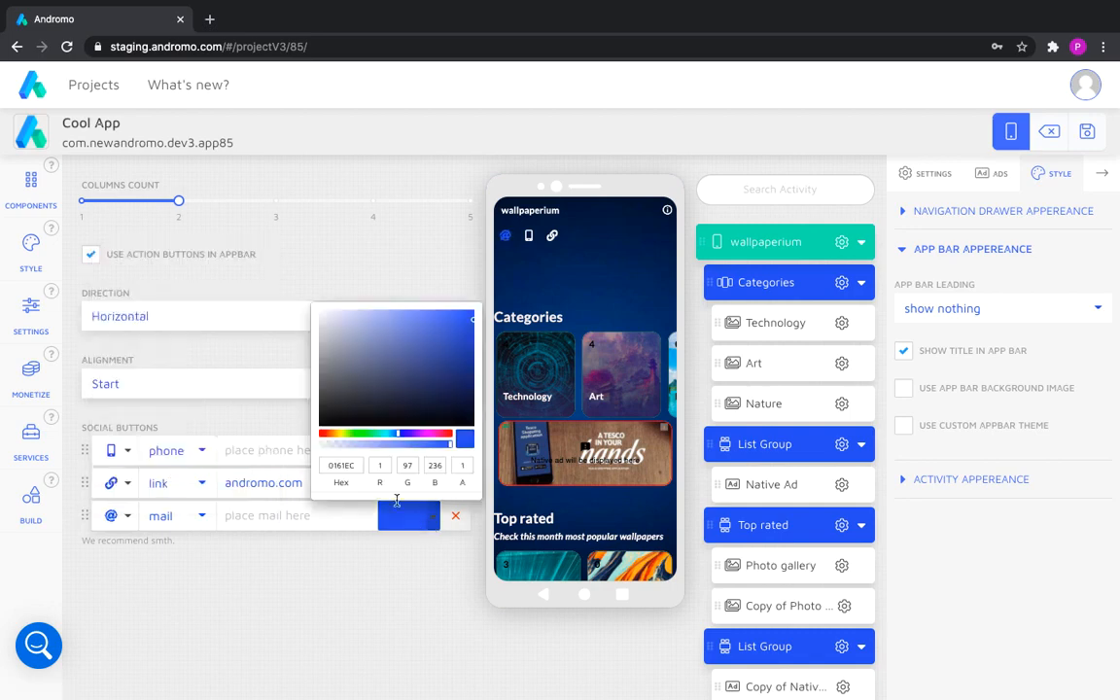
pyautogui.click(323, 319)
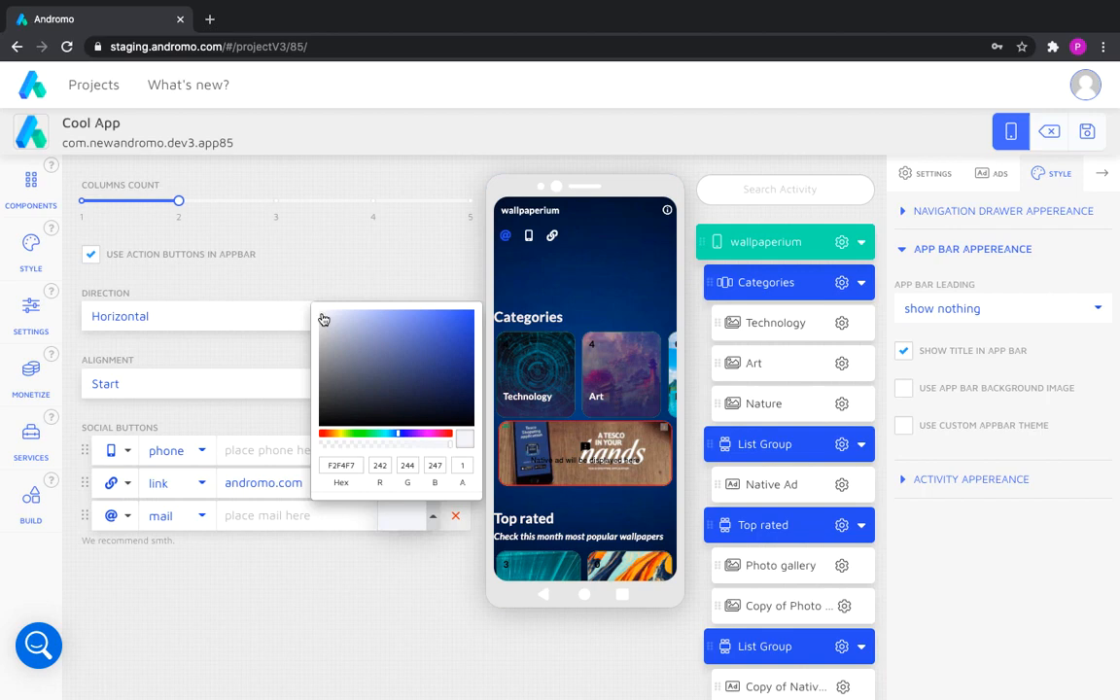
pyautogui.click(276, 564)
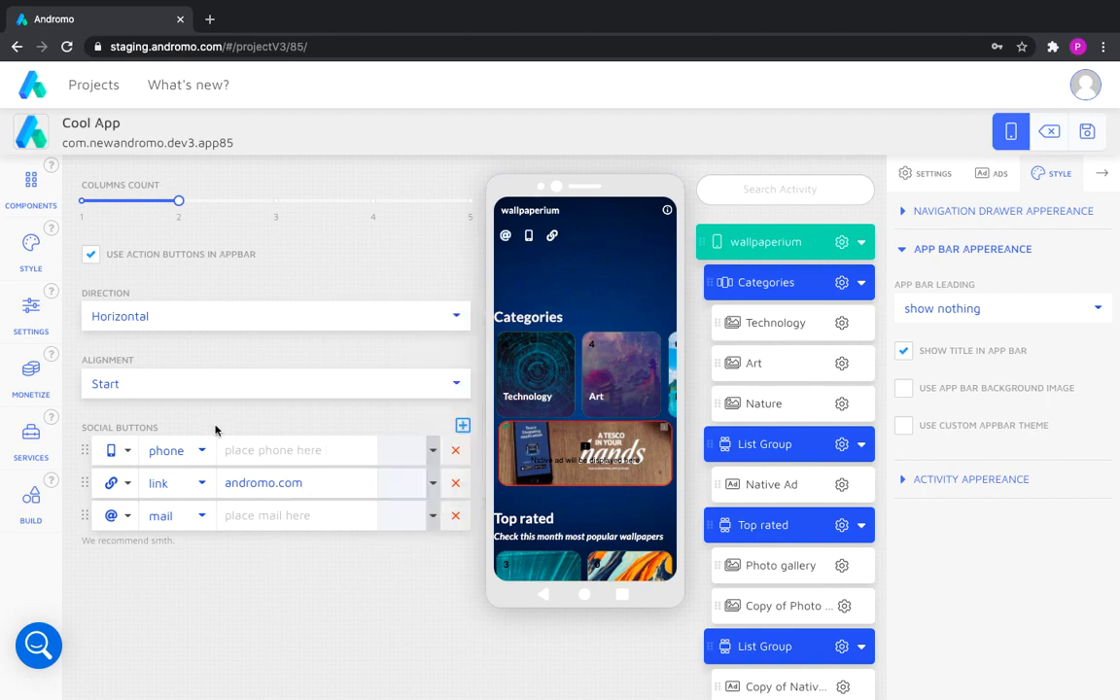
# Try the Vertical direction for the action buttons and return it to Horizontal.
pyautogui.click(242, 319)
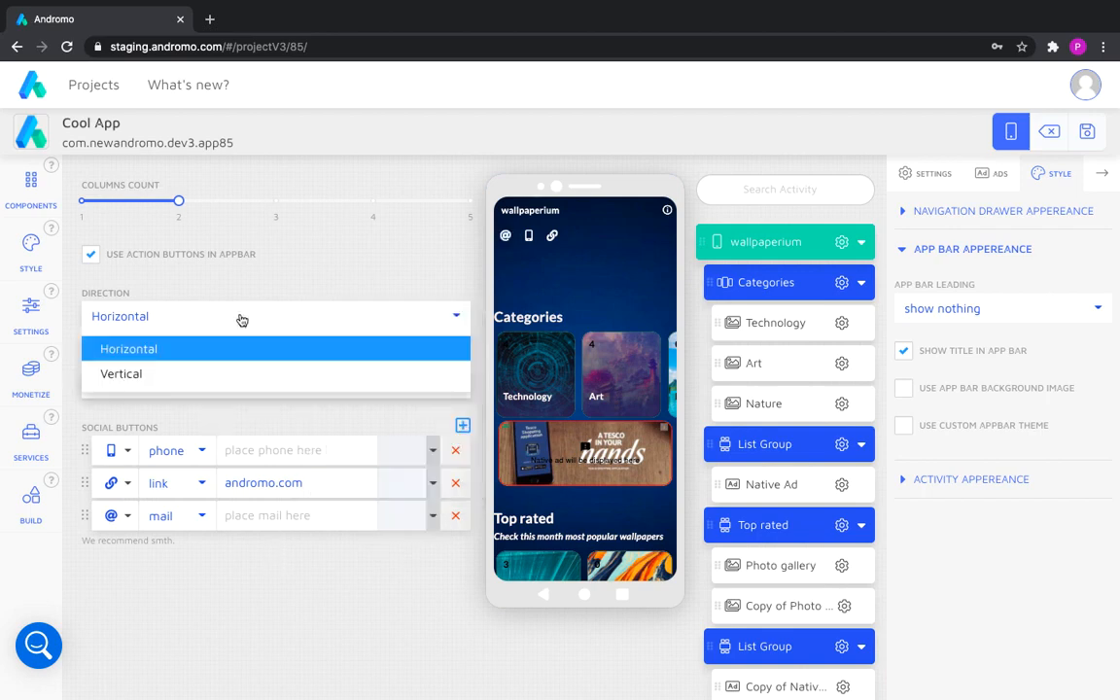
pyautogui.click(171, 376)
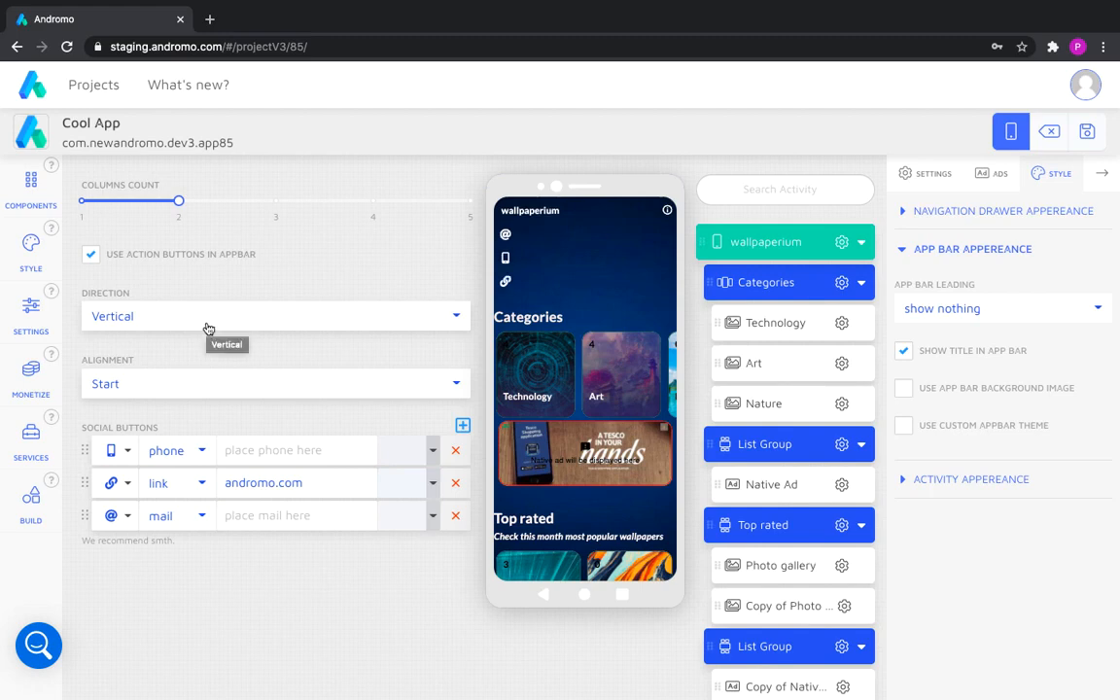
pyautogui.click(209, 329)
pyautogui.click(149, 354)
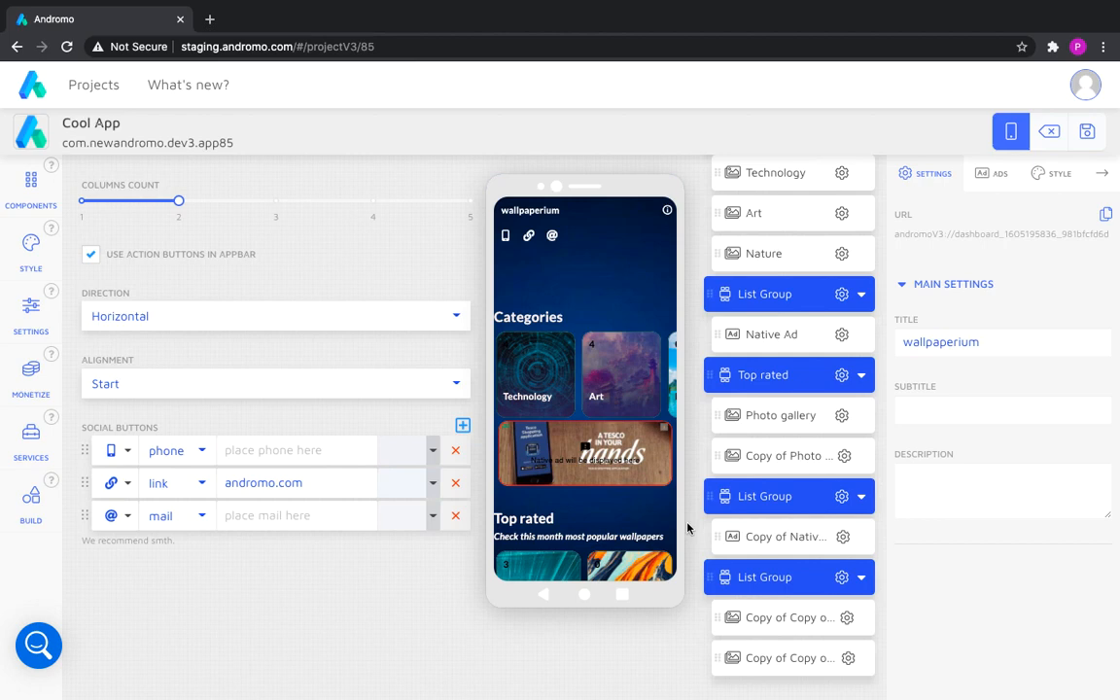
pyautogui.scroll(-1, 598, 345)
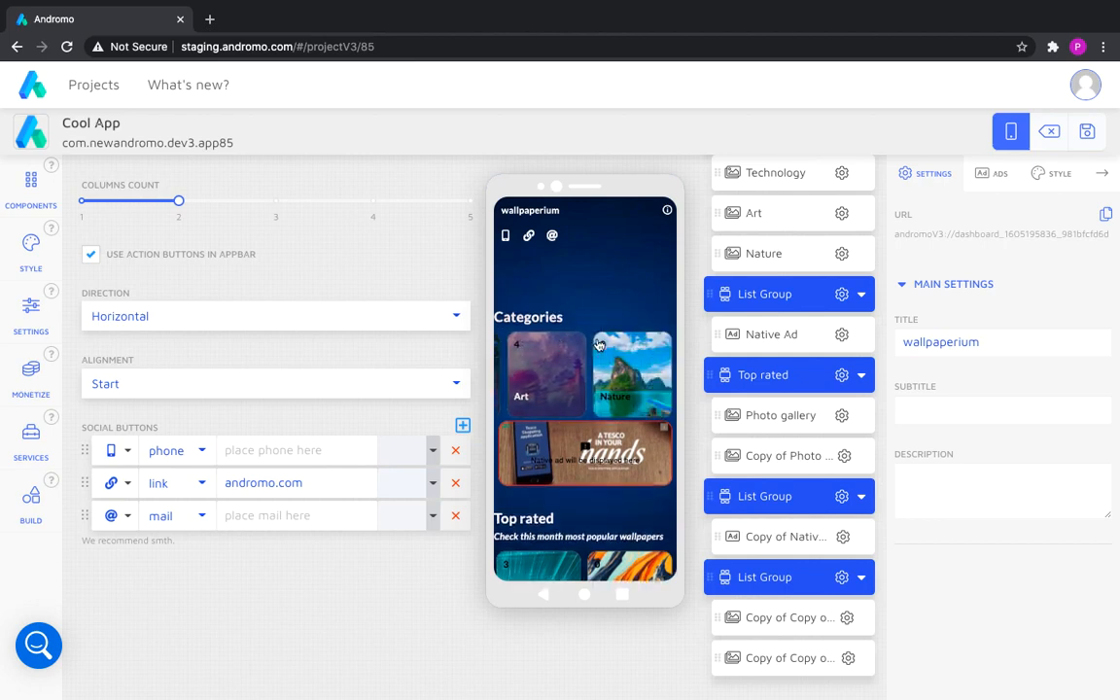
pyautogui.scroll(-2, 597, 346)
pyautogui.scroll(-4, 598, 344)
pyautogui.scroll(7, 598, 344)
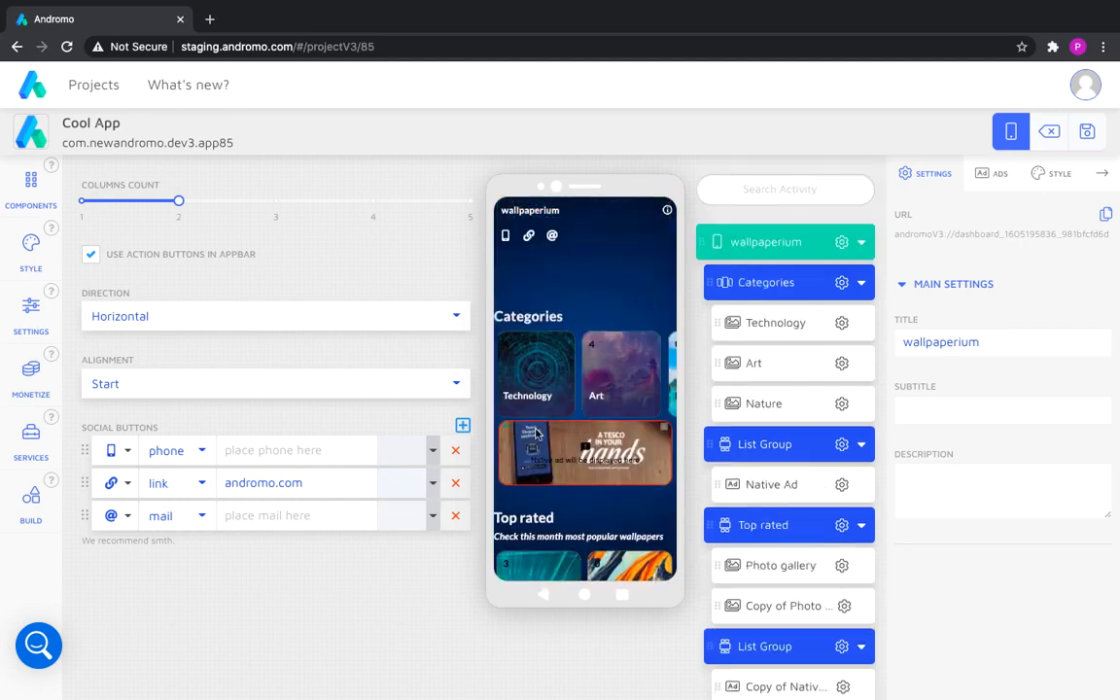
# Try the AdMob banner, interstitial and native ad options in the app's monetization settings and switch them off again.
pyautogui.click(33, 378)
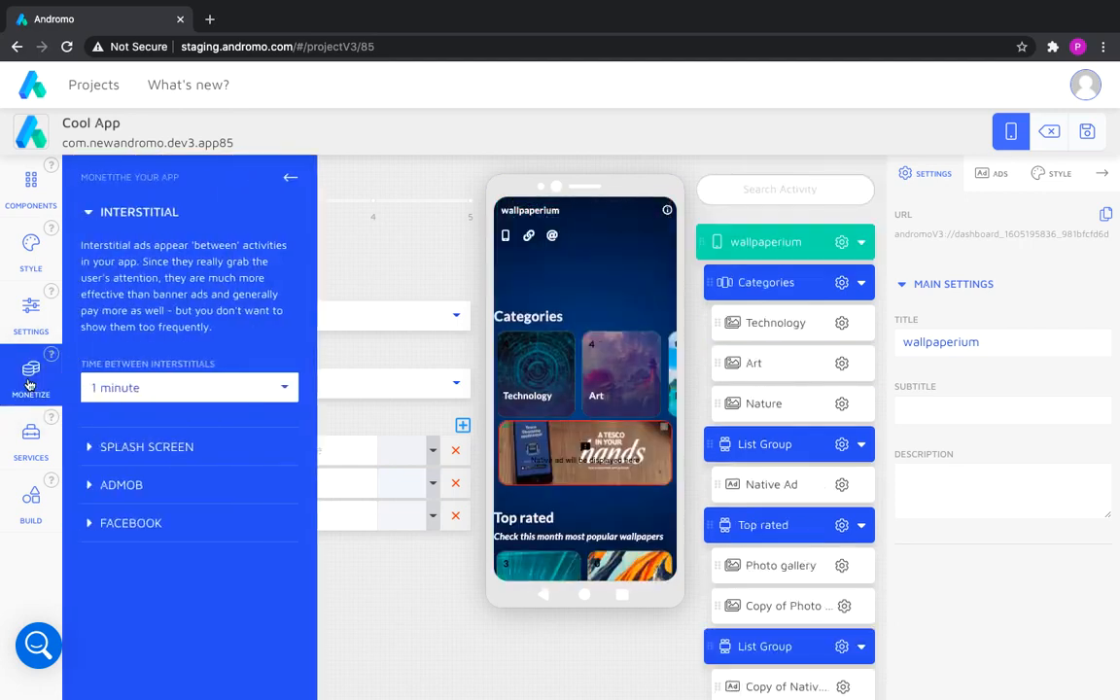
pyautogui.click(79, 199)
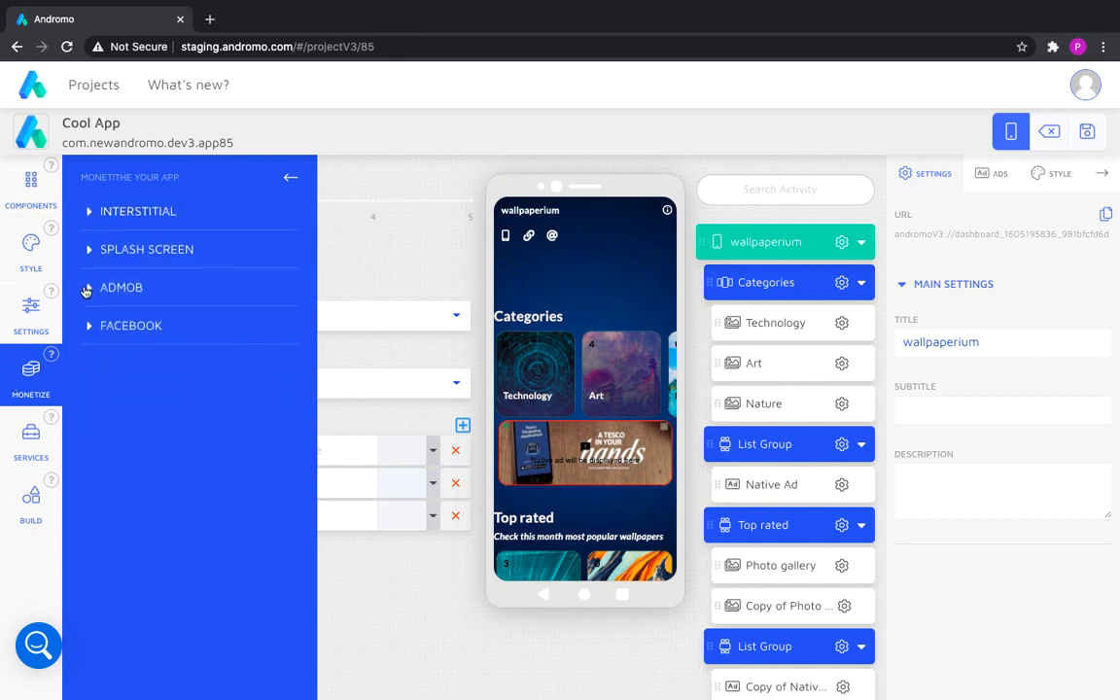
pyautogui.click(86, 289)
pyautogui.click(90, 391)
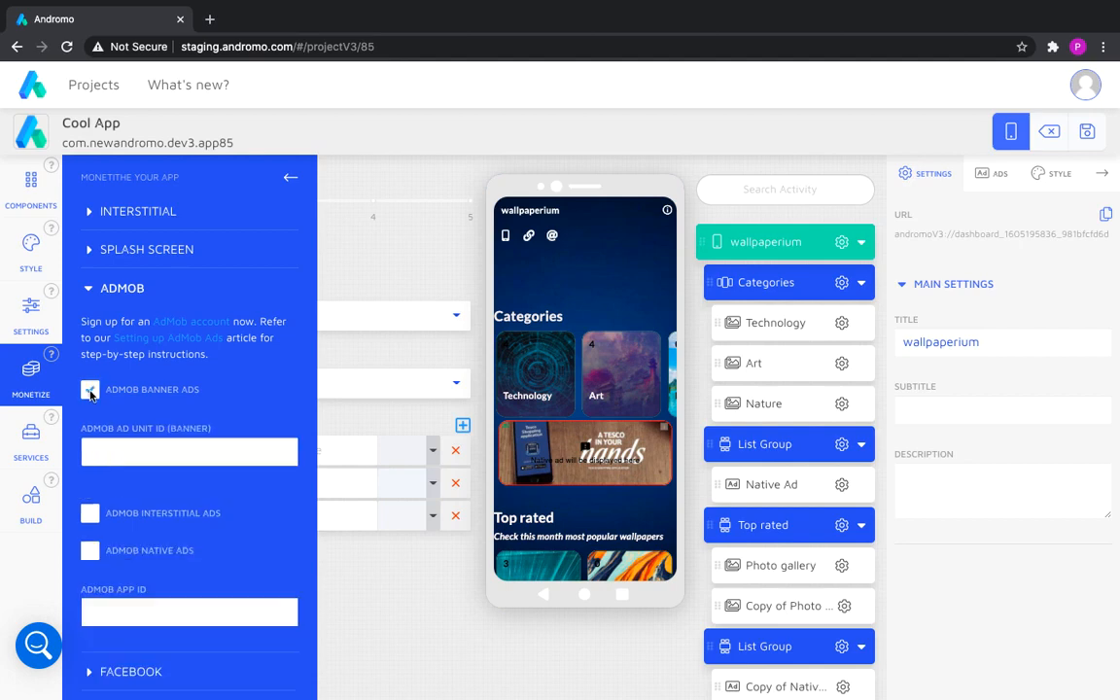
pyautogui.click(88, 512)
pyautogui.scroll(-1, 88, 515)
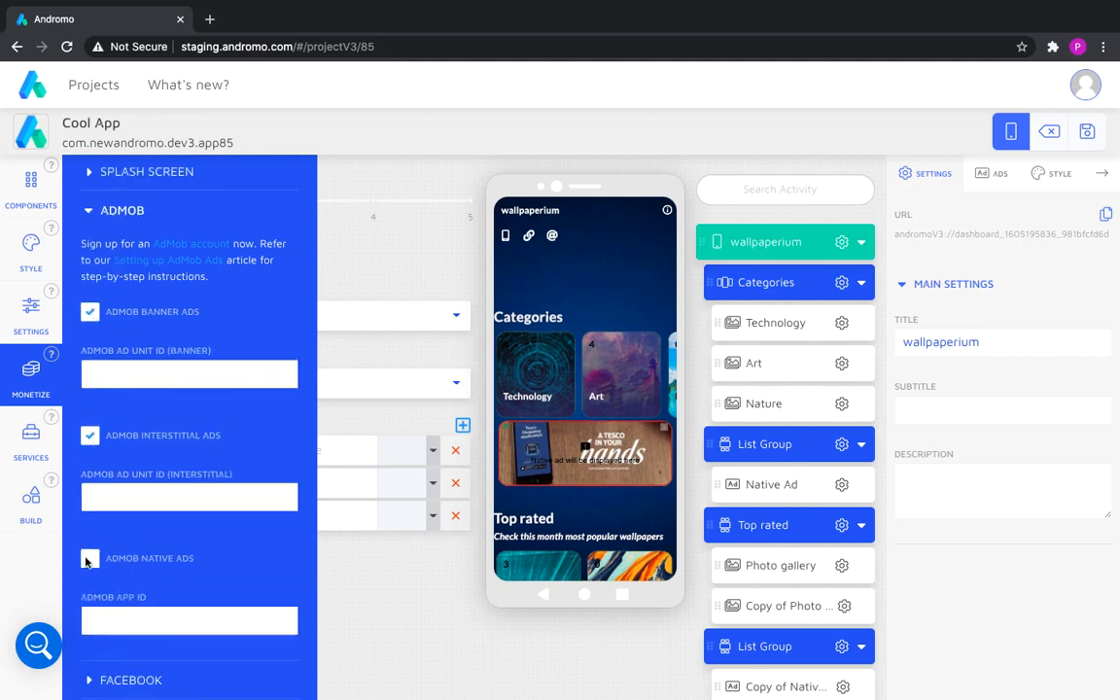
pyautogui.click(90, 558)
pyautogui.click(89, 559)
pyautogui.click(89, 311)
pyautogui.click(90, 428)
pyautogui.click(87, 289)
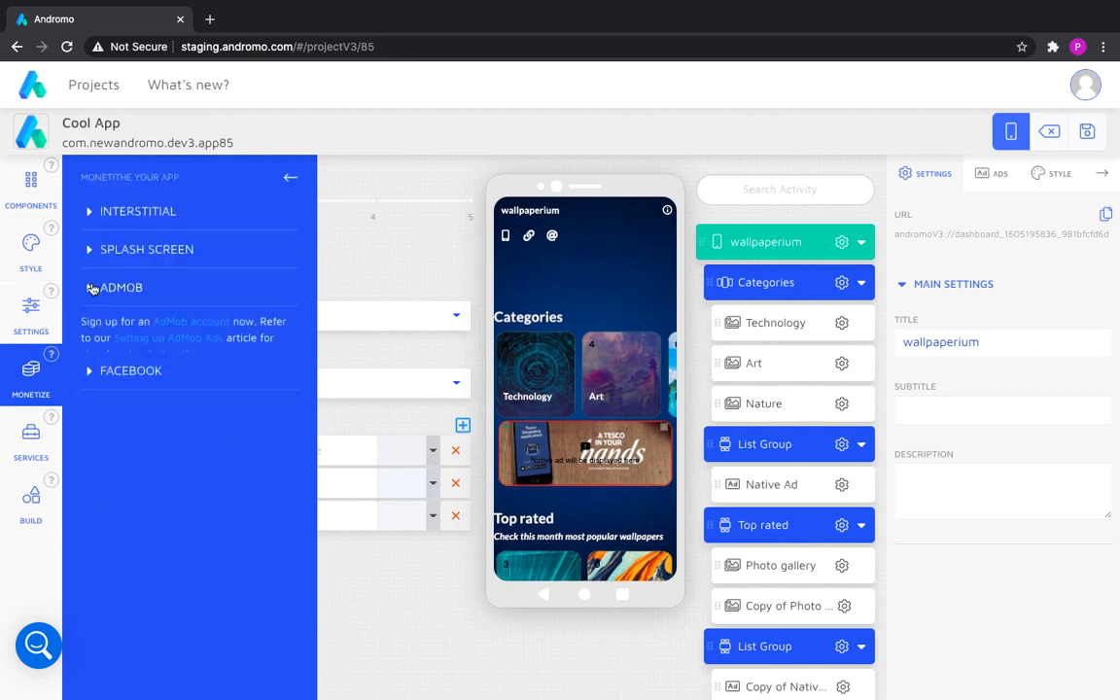
# Check the Facebook section of the monetization settings and close those settings.
pyautogui.click(90, 325)
pyautogui.click(89, 330)
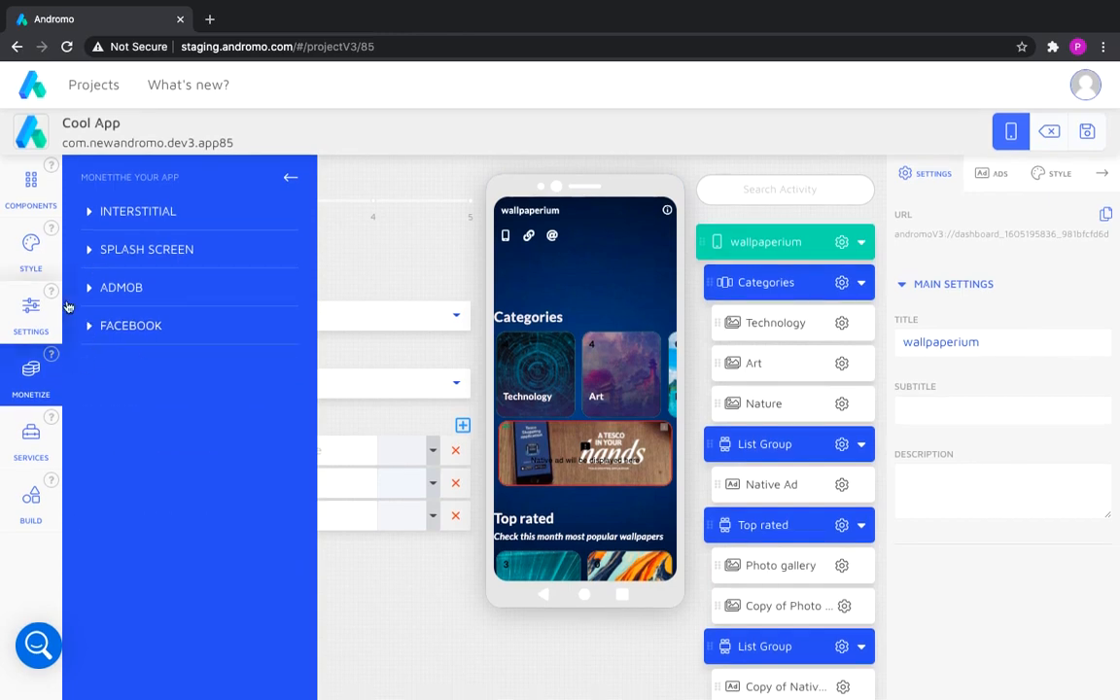
pyautogui.click(290, 177)
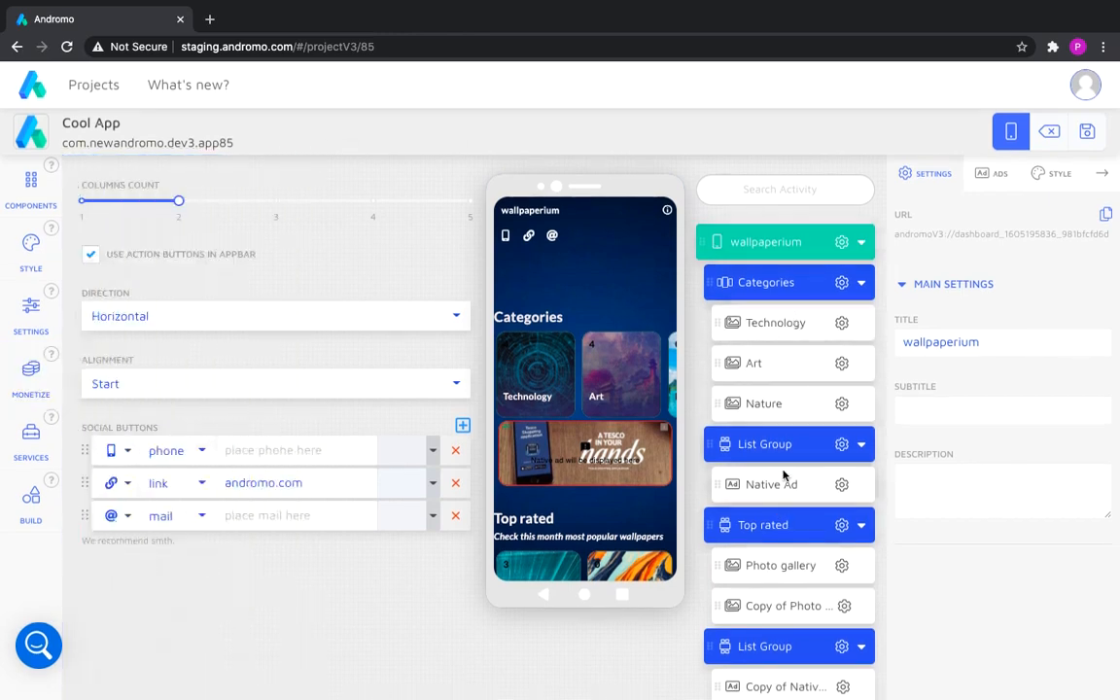
# Enable the banner on the Technology gallery activity with AdMob as its ad network.
pyautogui.click(773, 327)
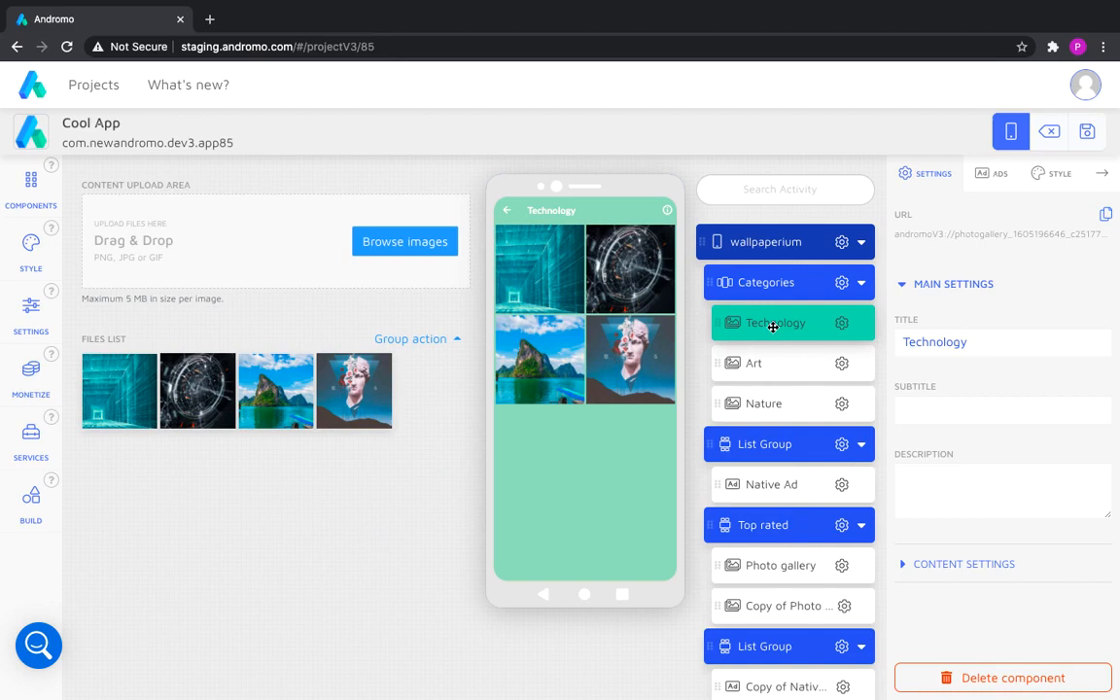
pyautogui.click(990, 178)
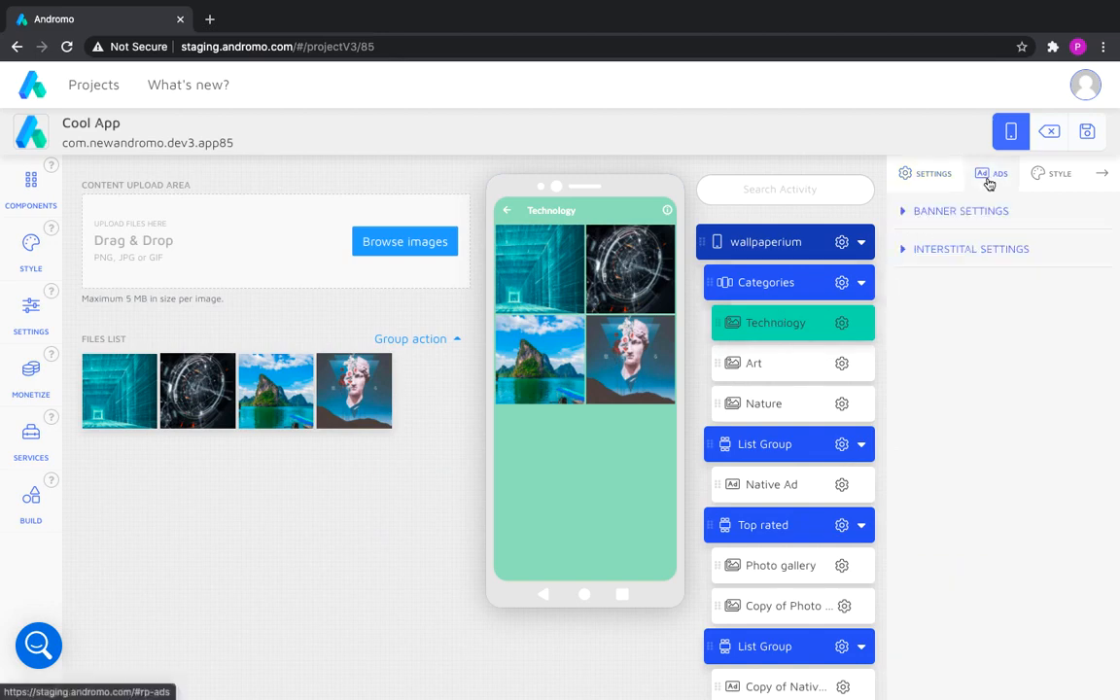
pyautogui.click(905, 214)
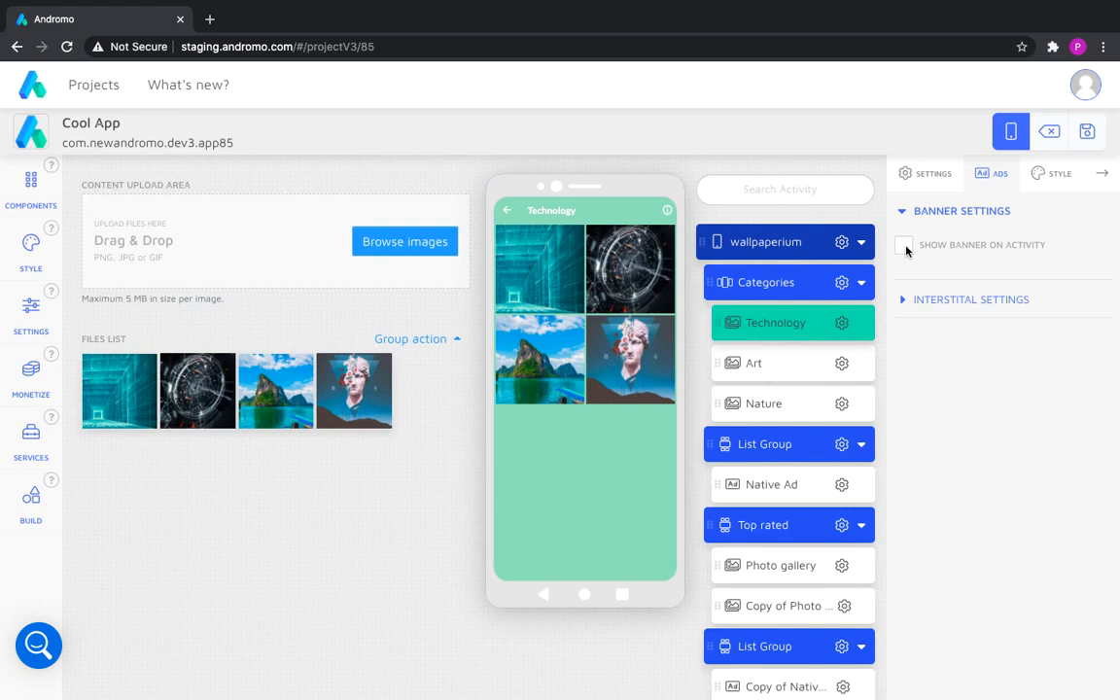
pyautogui.click(905, 249)
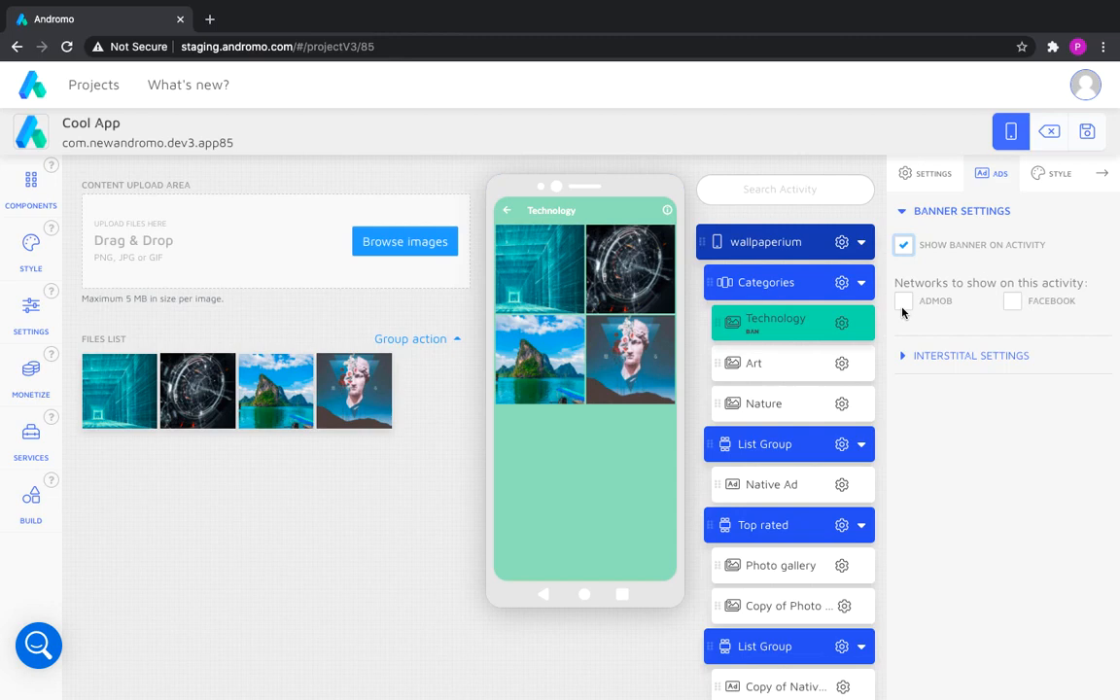
pyautogui.click(31, 371)
pyautogui.click(904, 302)
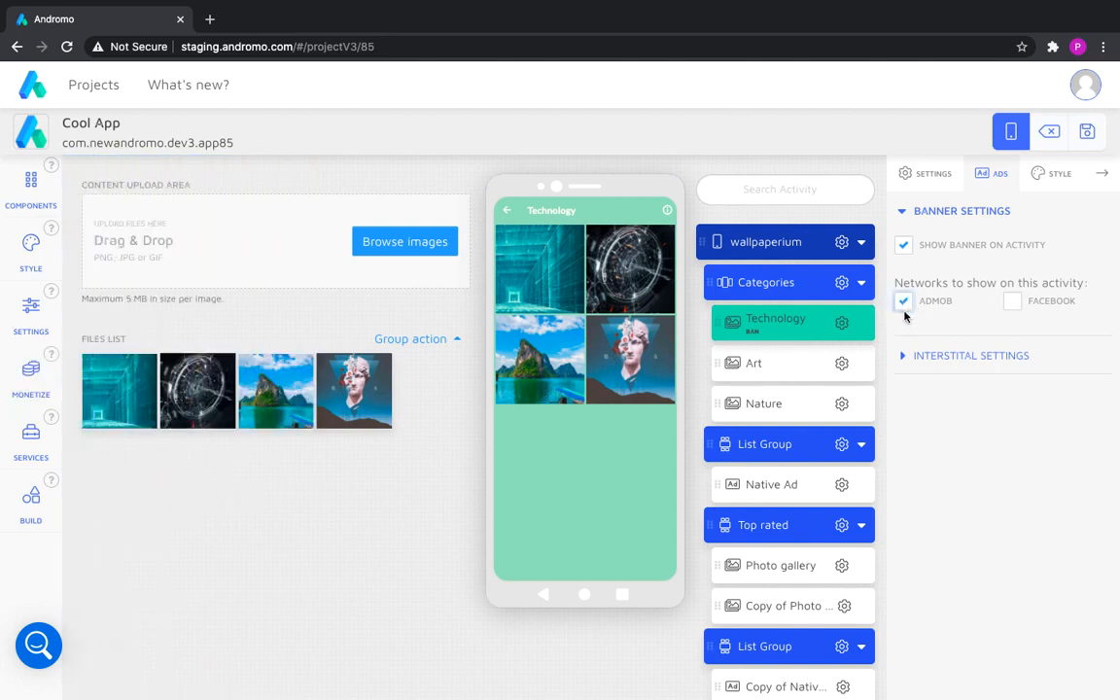
# Open the interstitial ad settings of the Technology gallery.
pyautogui.click(901, 212)
pyautogui.click(903, 251)
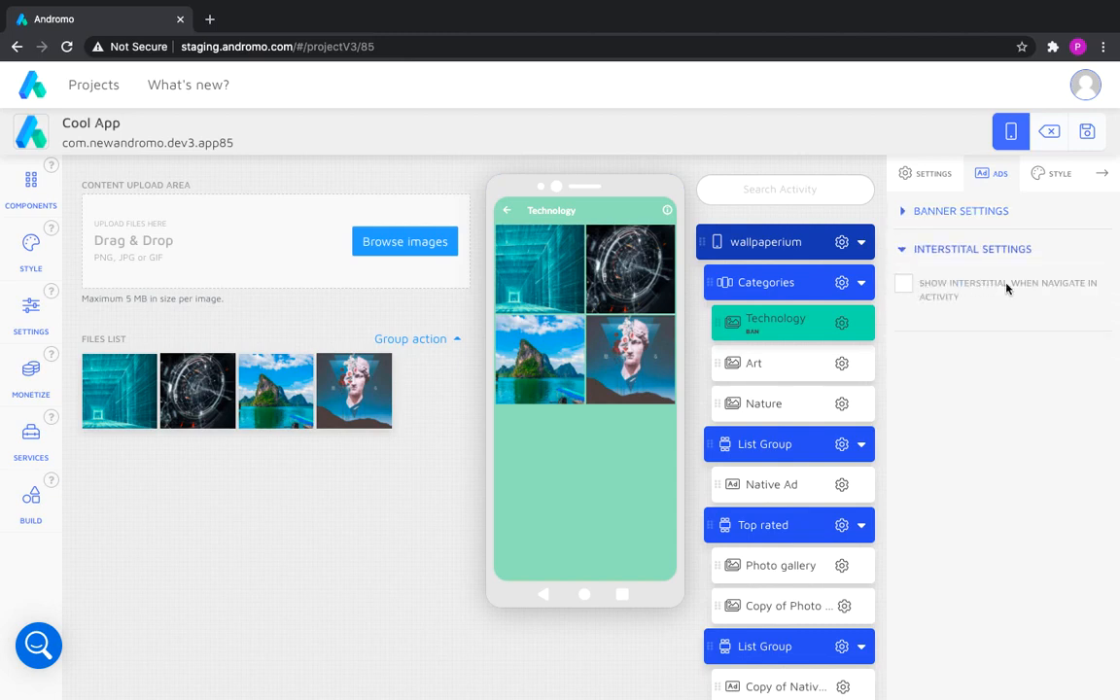
# Try out interstitial ads from the Facebook network for the Technology activity, and discard the unsaved changes.
pyautogui.click(902, 285)
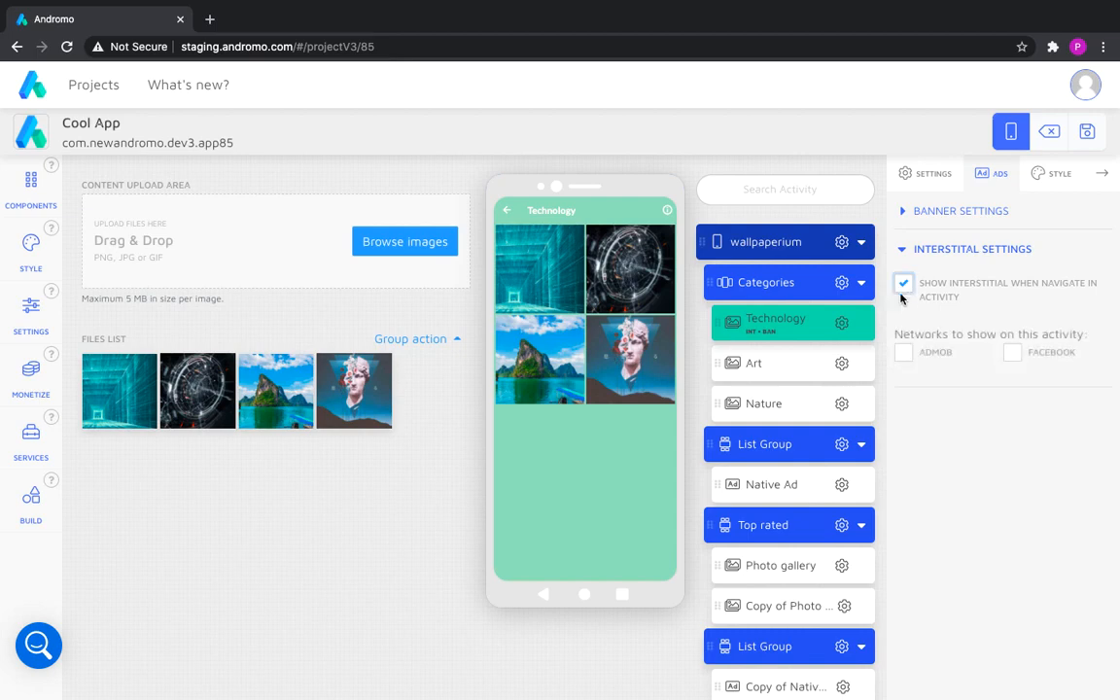
pyautogui.click(1012, 352)
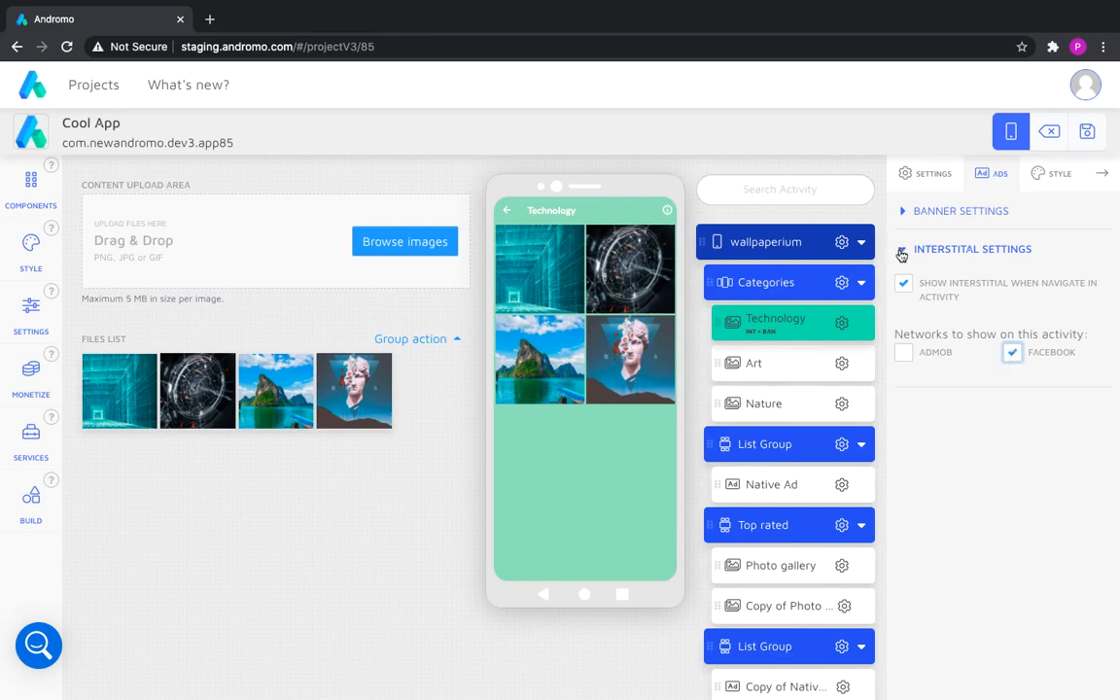
pyautogui.click(901, 252)
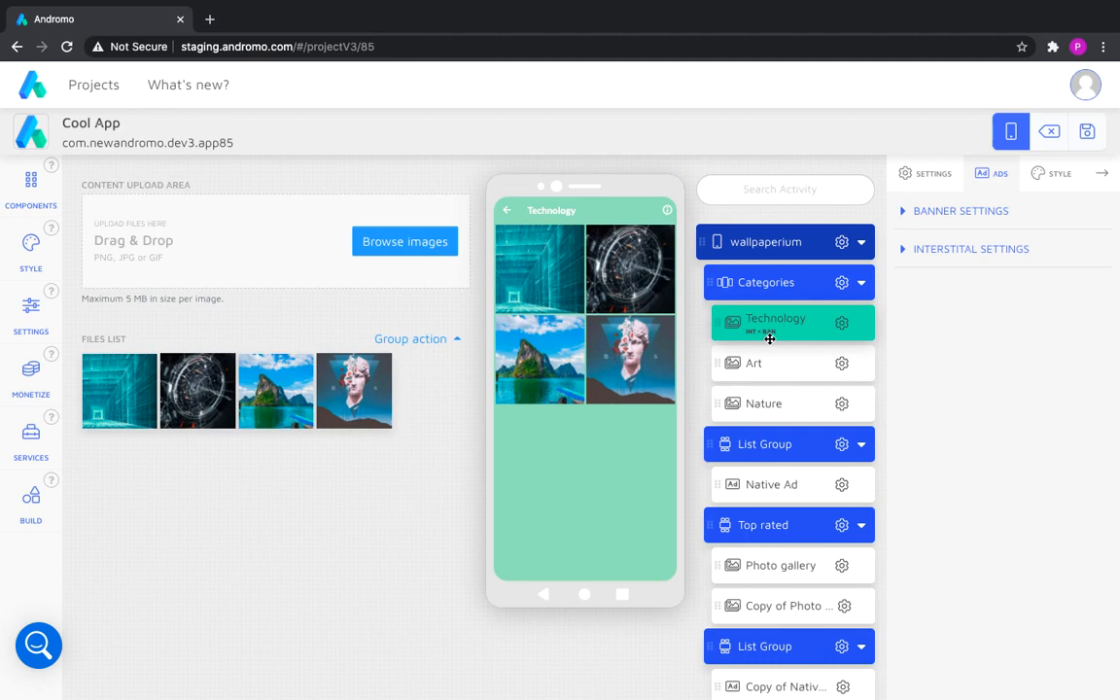
pyautogui.click(1050, 133)
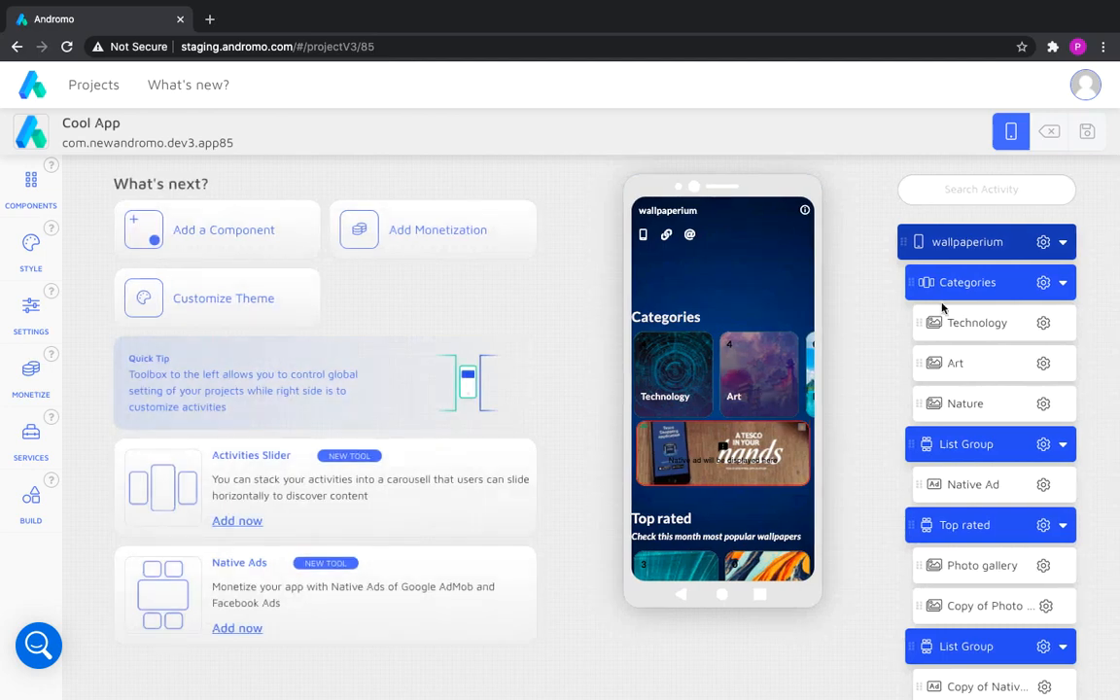
# Add a Dashboard layout component to the project, starting from the wallpaperium dashboard.
pyautogui.click(970, 242)
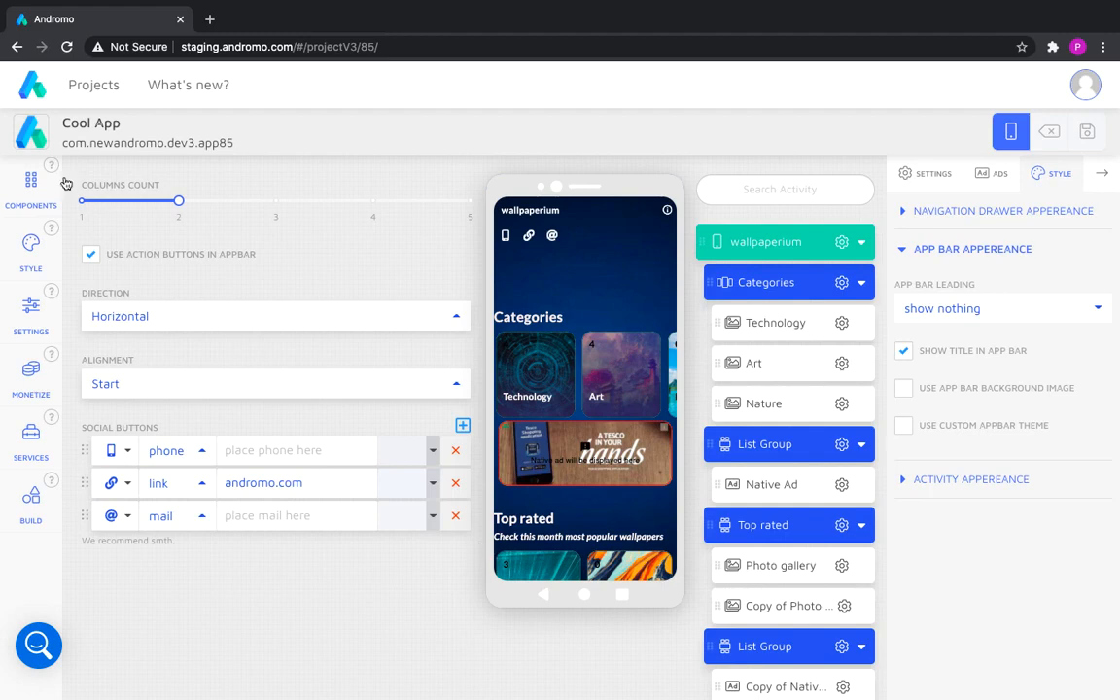
pyautogui.click(36, 188)
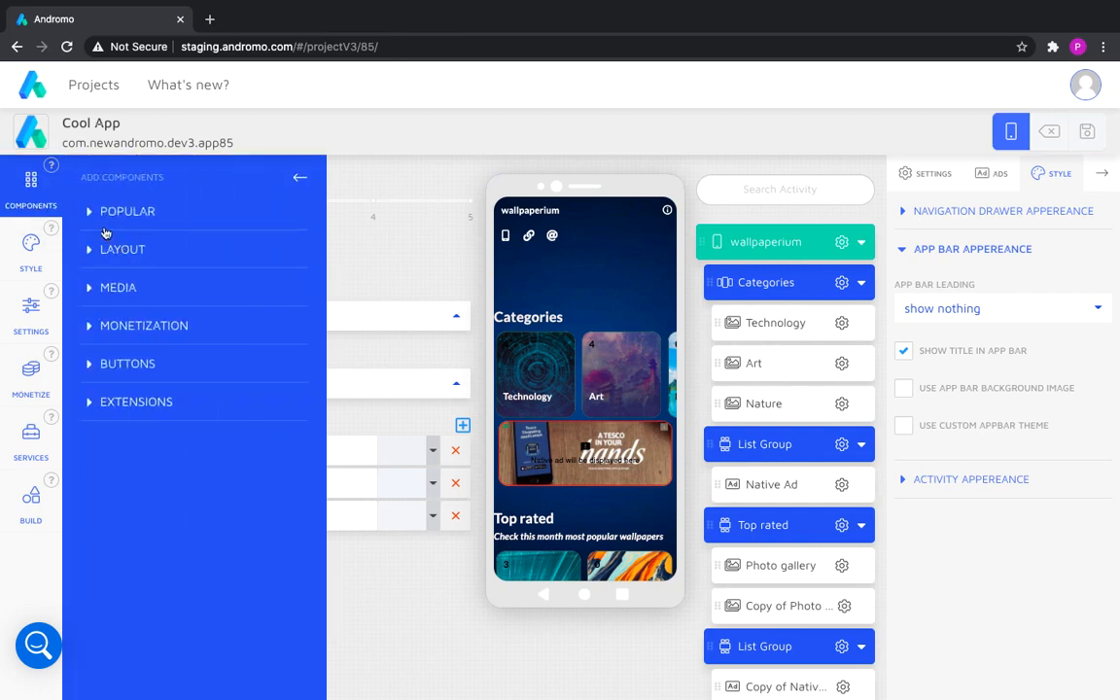
pyautogui.click(94, 250)
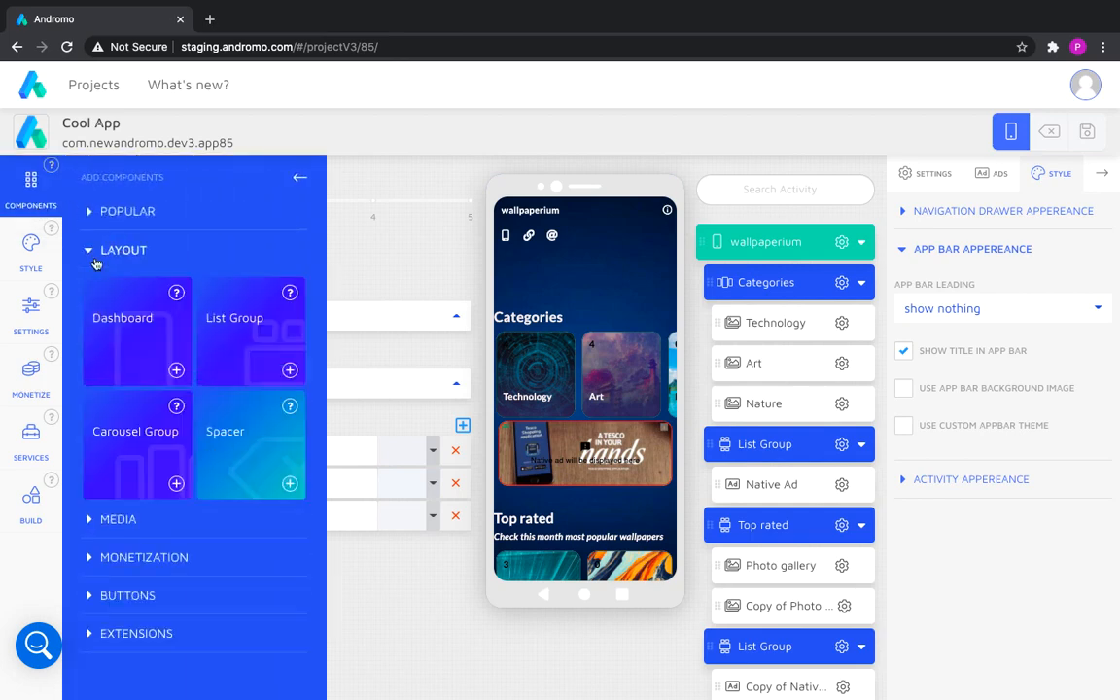
pyautogui.click(177, 371)
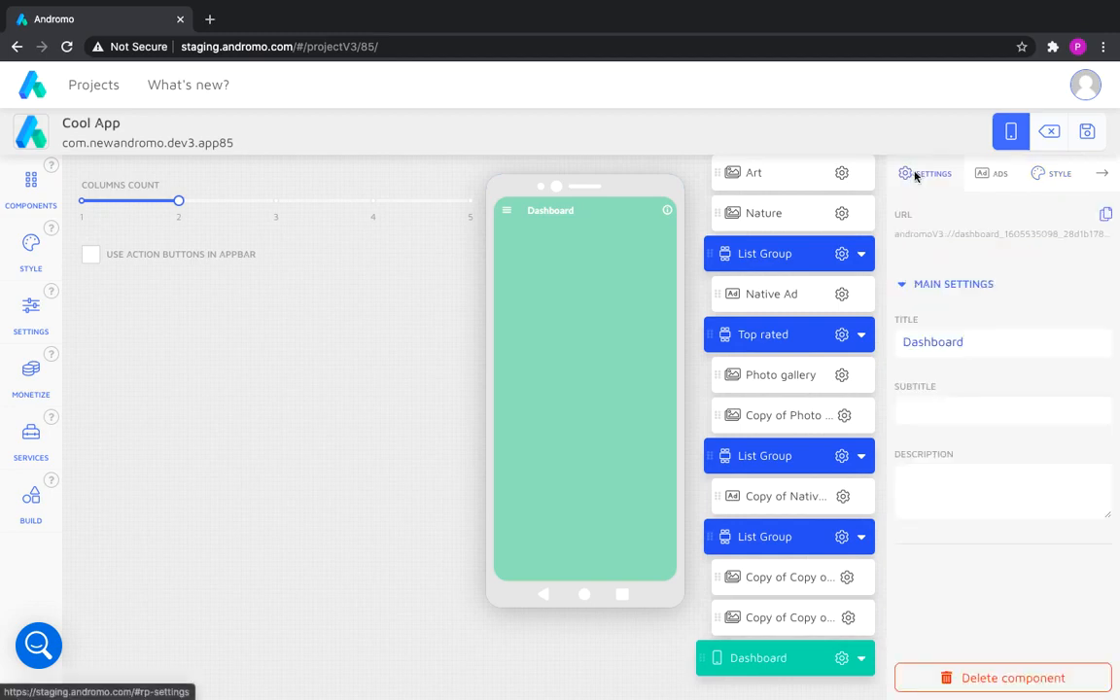
# Set the new dashboard's title to "Sounds and Ringtones".
pyautogui.doubleClick(935, 342)
pyautogui.write('Sounds a')
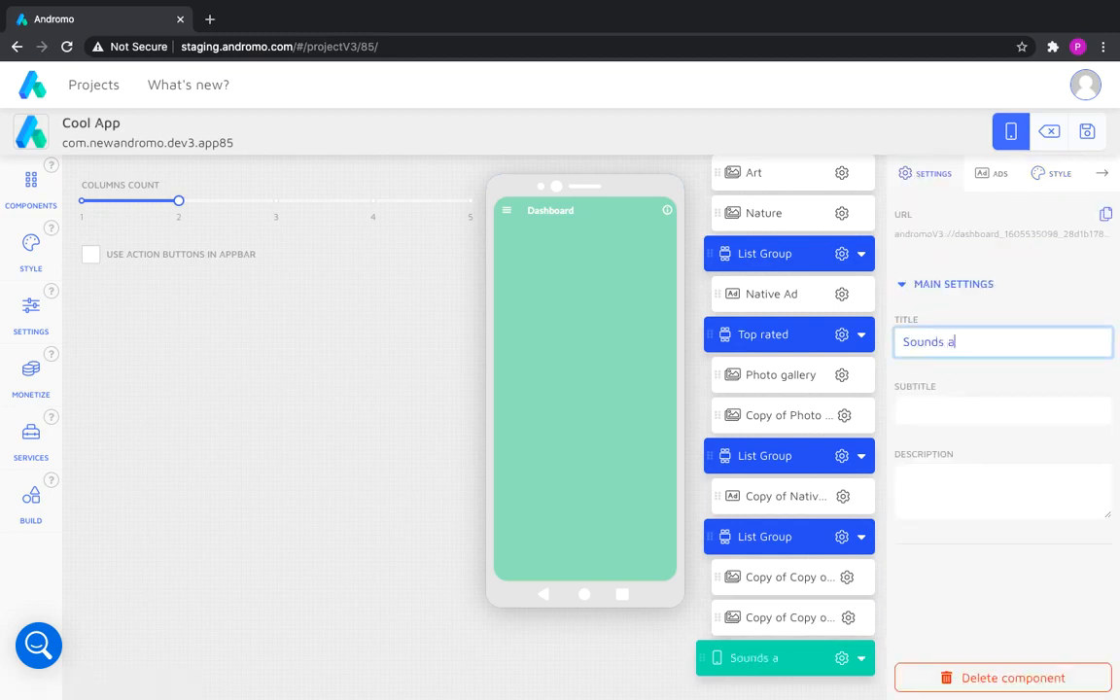
pyautogui.write('nd Ringtones')
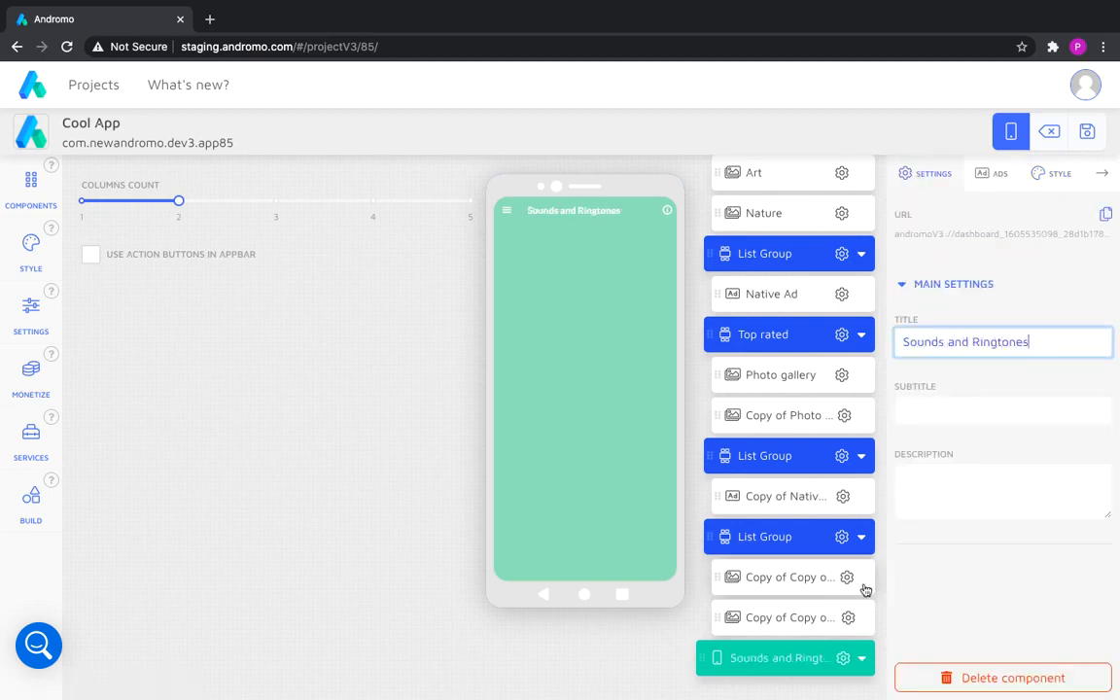
pyautogui.click(891, 392)
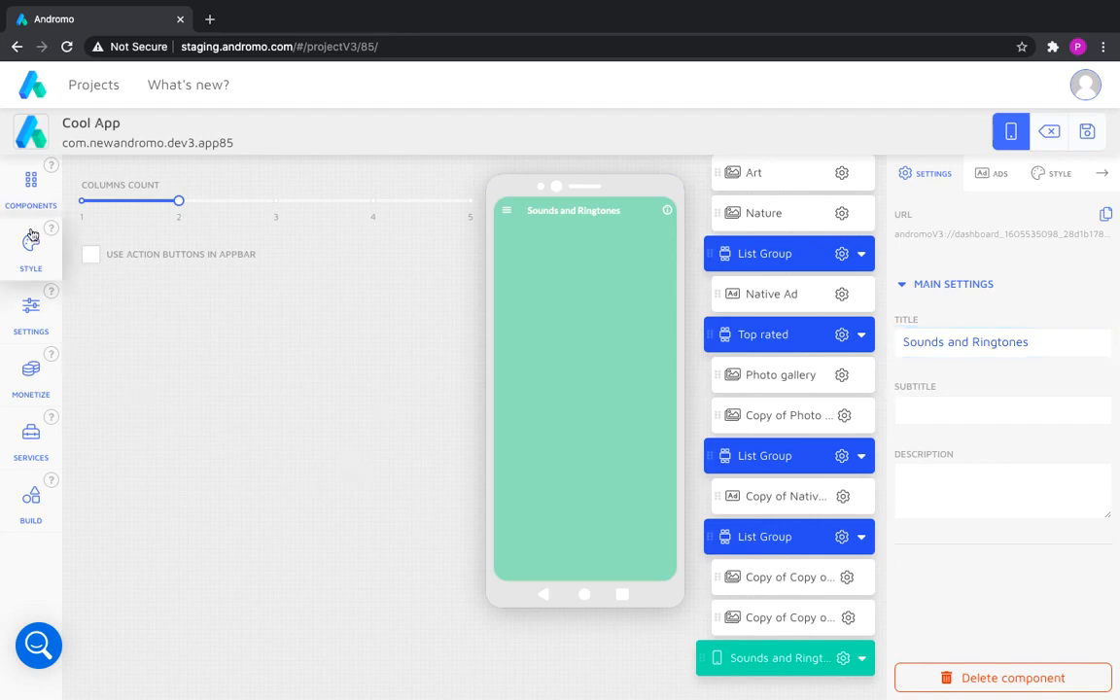
# Add a Dashboard button component and move it to the end of the last List Group in the wallpaperium dashboard.
pyautogui.click(33, 189)
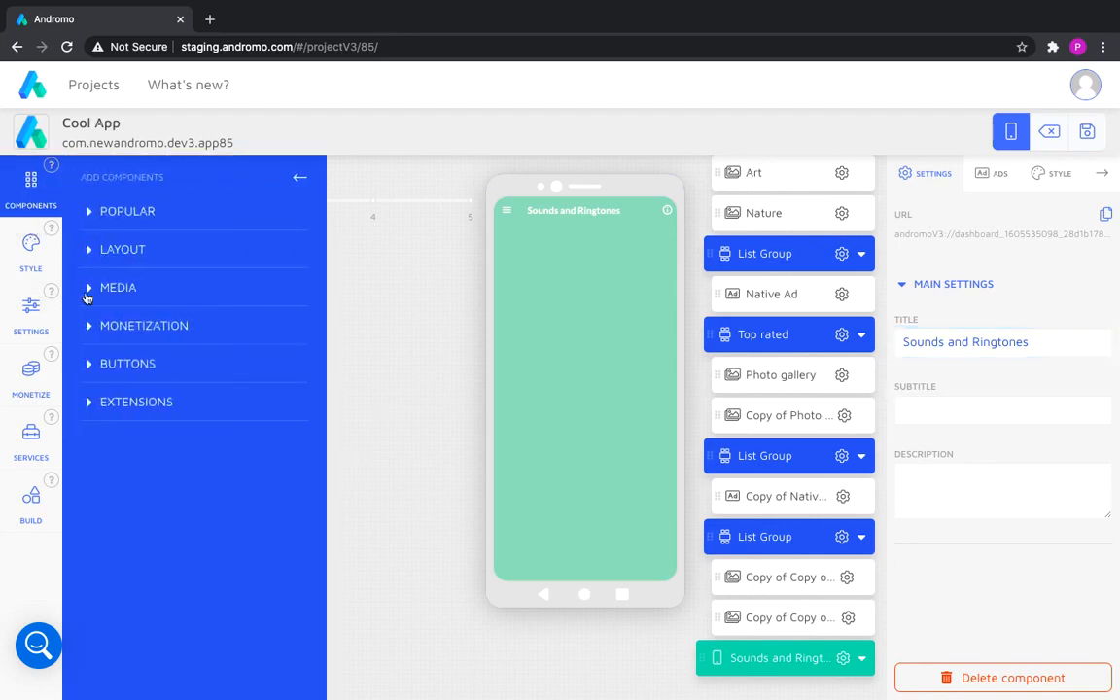
pyautogui.click(122, 364)
pyautogui.scroll(-1, 222, 571)
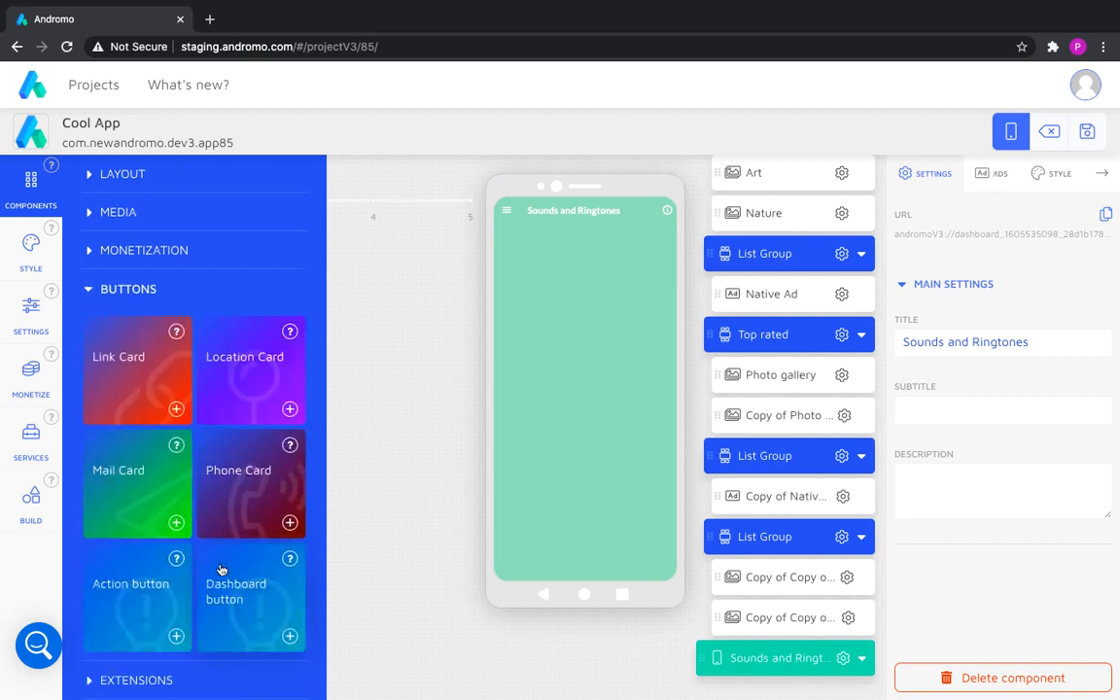
pyautogui.click(289, 636)
pyautogui.moveTo(783, 652); pyautogui.dragTo(782, 578)
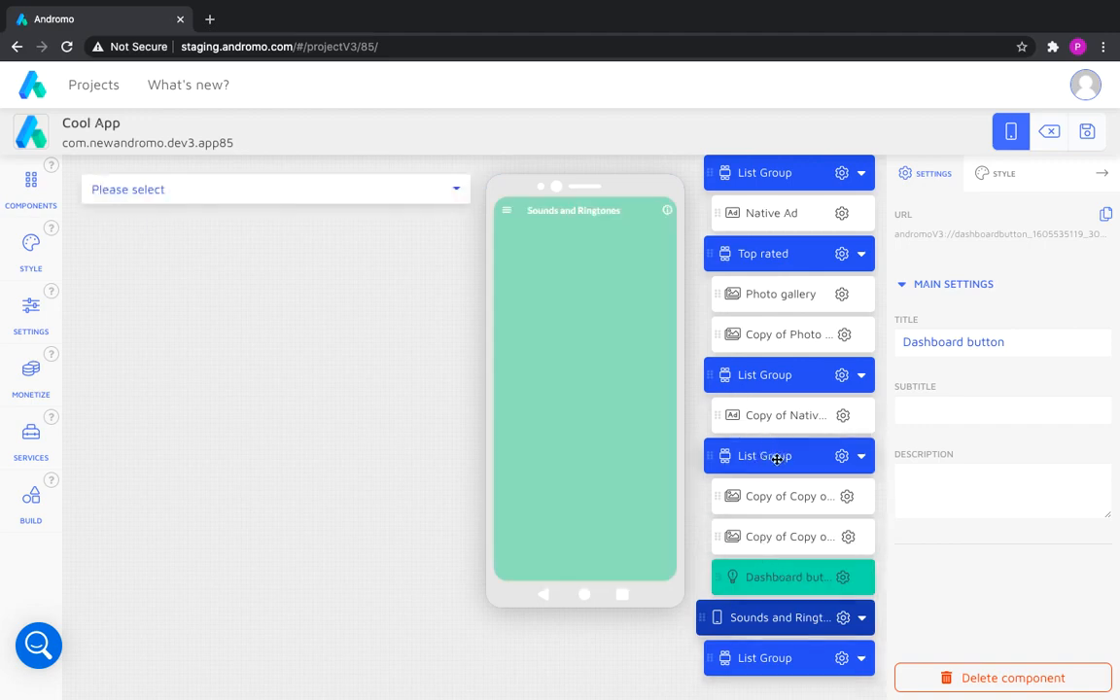
# Link the Dashboard button to the Sounds and Ringtones dashboard.
pyautogui.scroll(3, 778, 457)
pyautogui.scroll(-2, 758, 477)
pyautogui.scroll(-1, 757, 478)
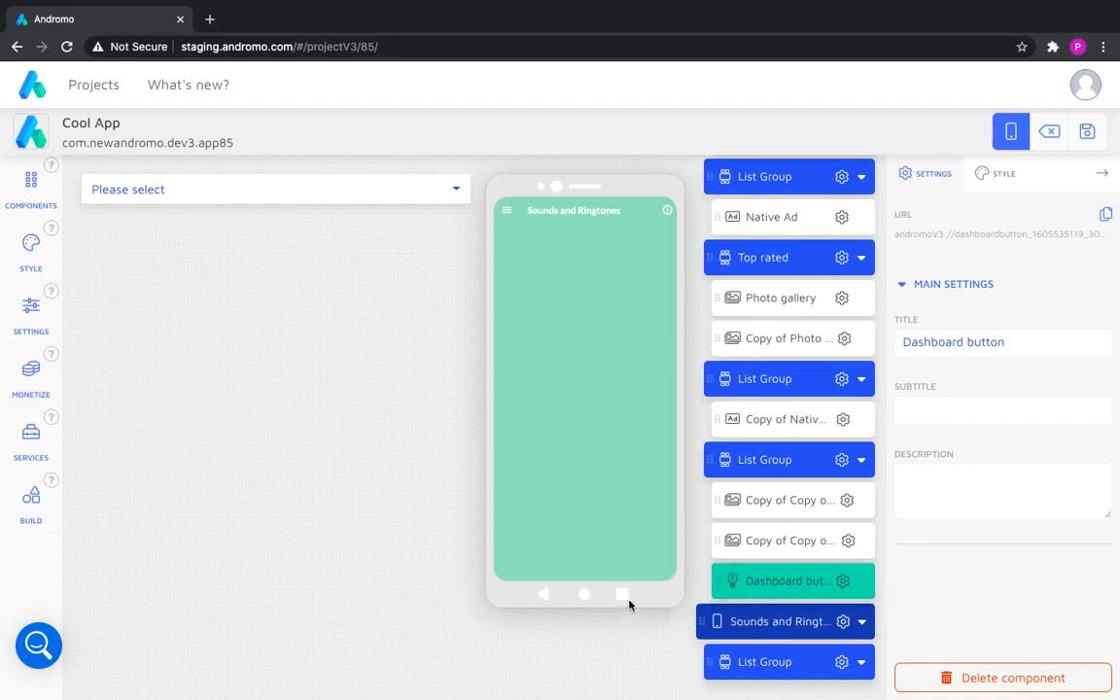
pyautogui.click(201, 193)
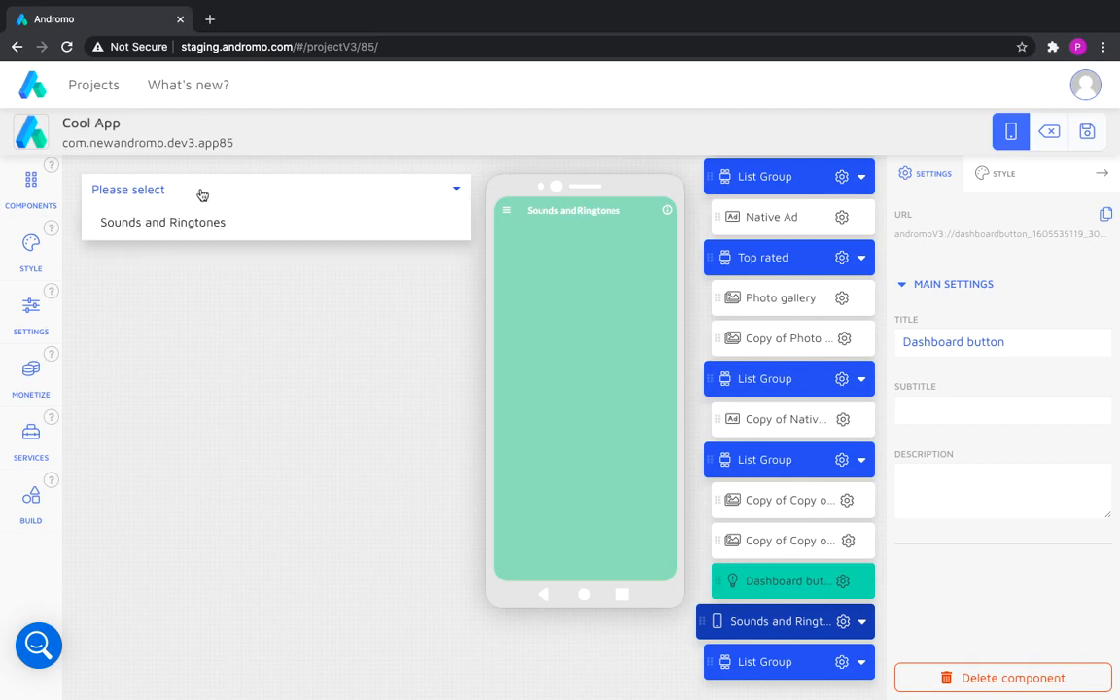
pyautogui.click(173, 220)
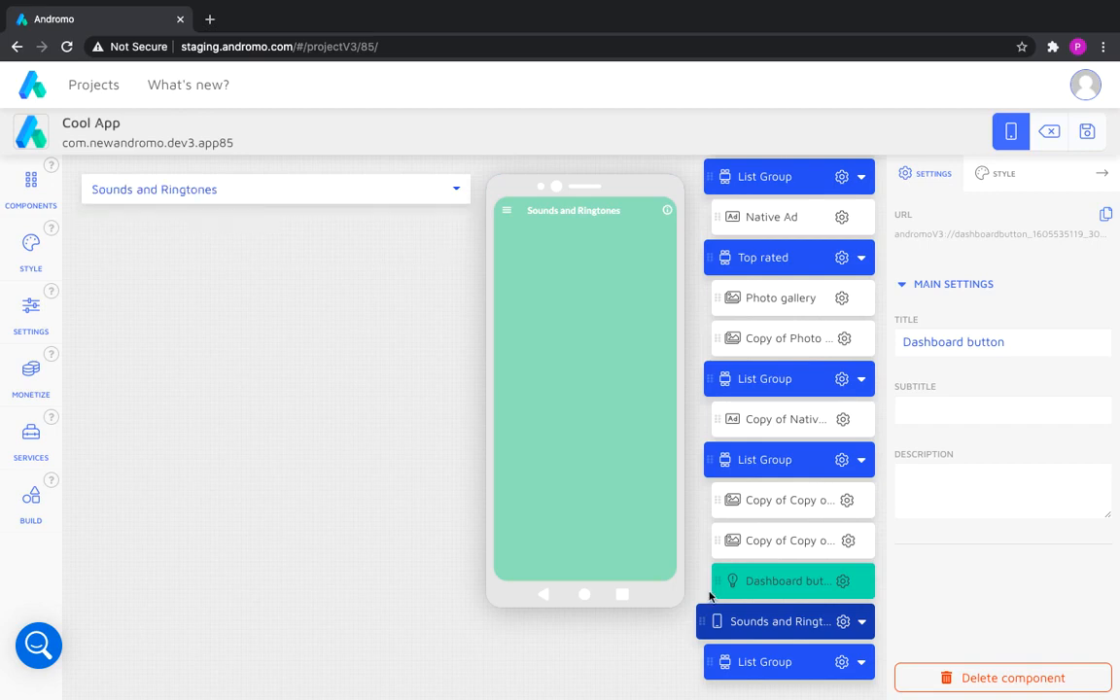
# Preview the wallpaperium dashboard and test the new Dashboard button at its end.
pyautogui.scroll(3, 714, 282)
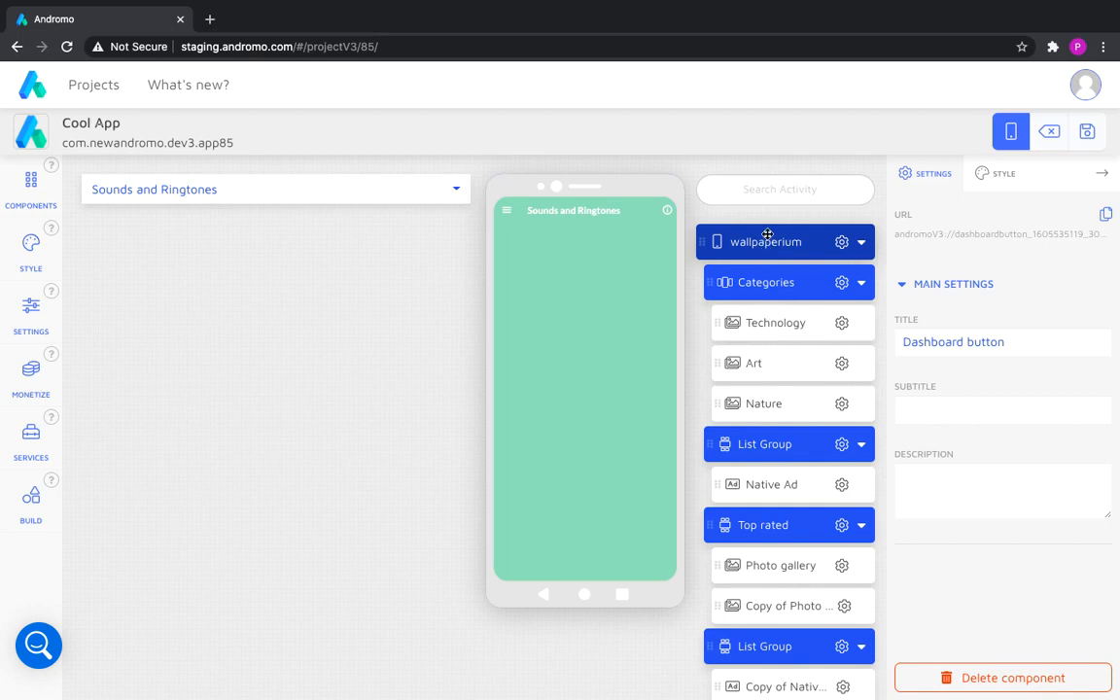
pyautogui.click(767, 236)
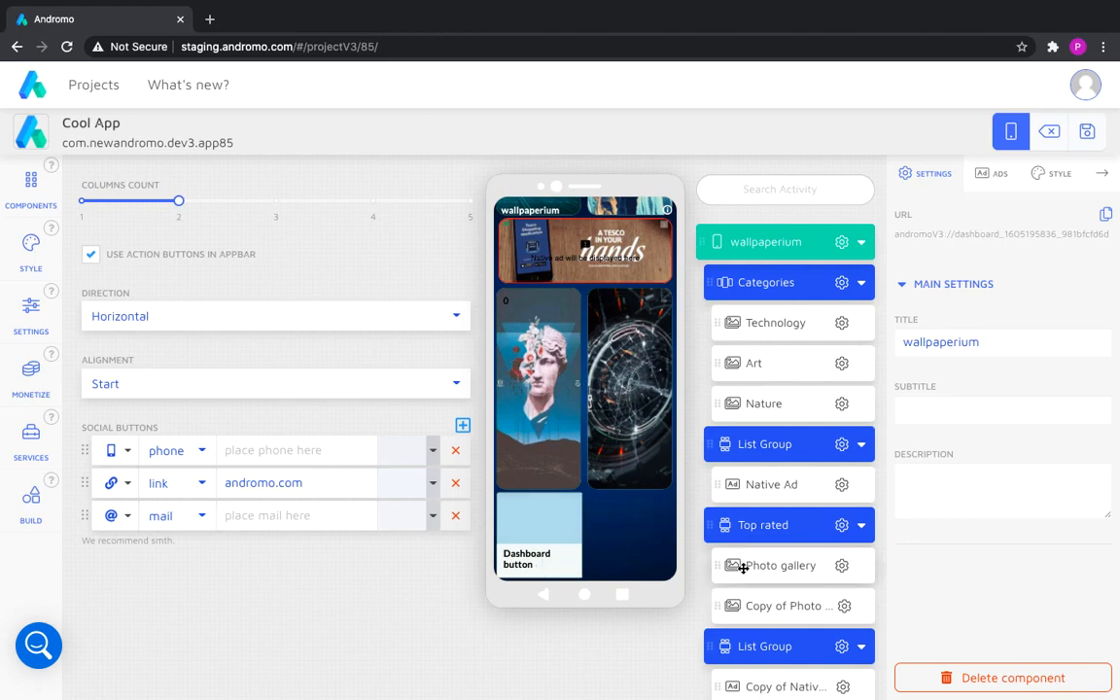
pyautogui.scroll(-3, 741, 567)
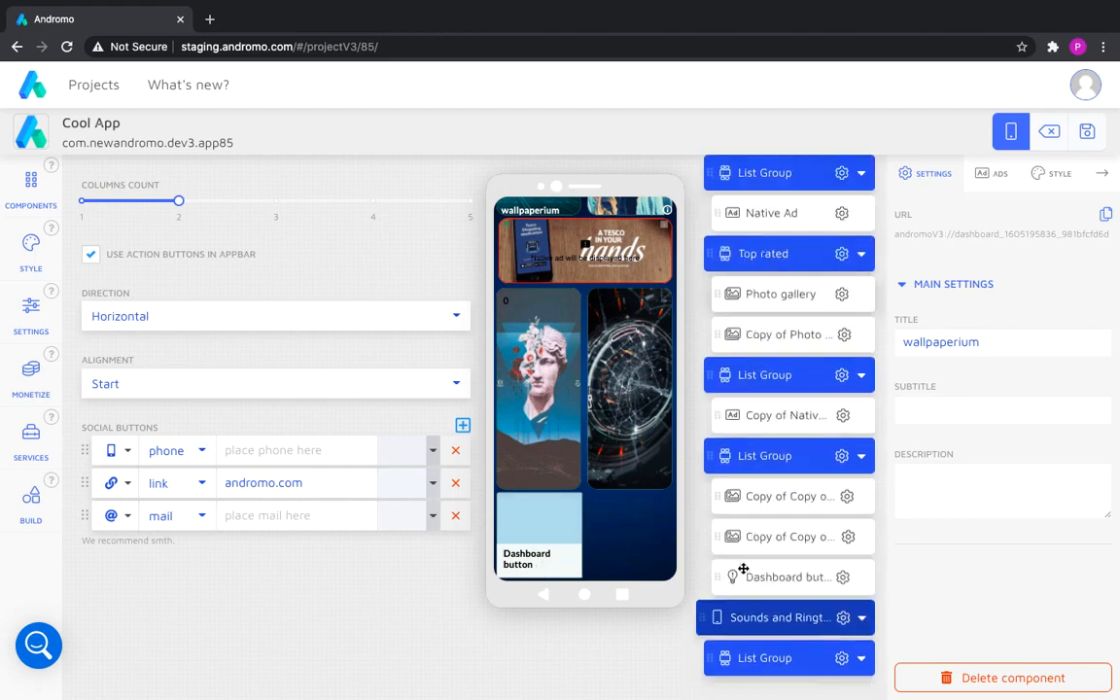
pyautogui.click(541, 562)
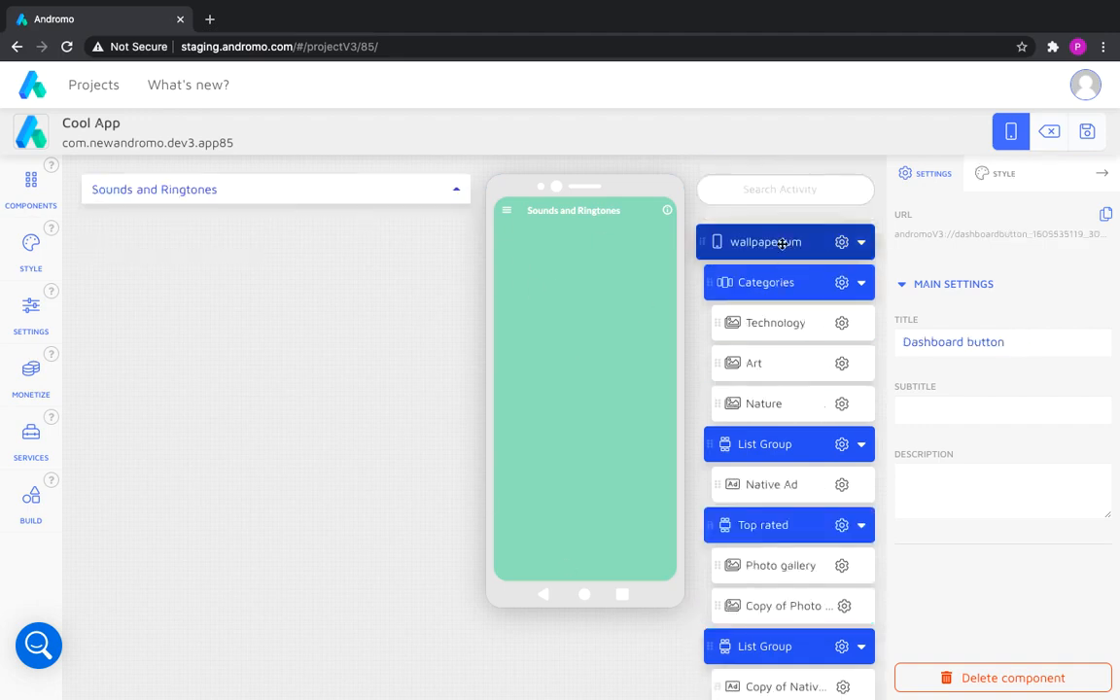
pyautogui.click(780, 242)
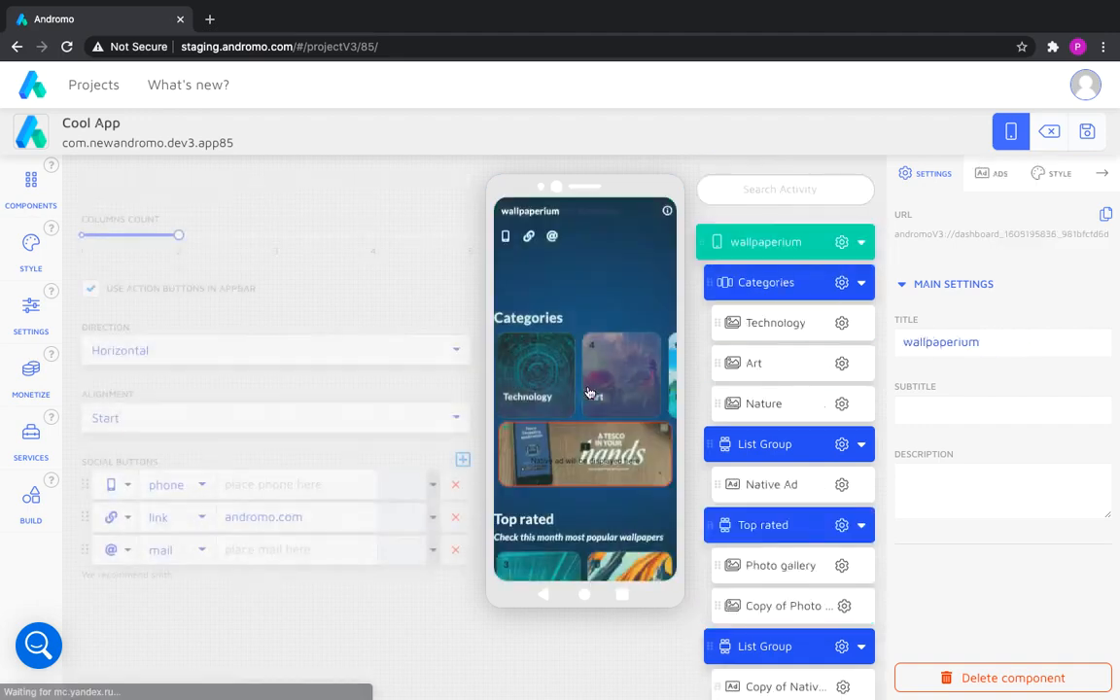
pyautogui.scroll(-3, 737, 507)
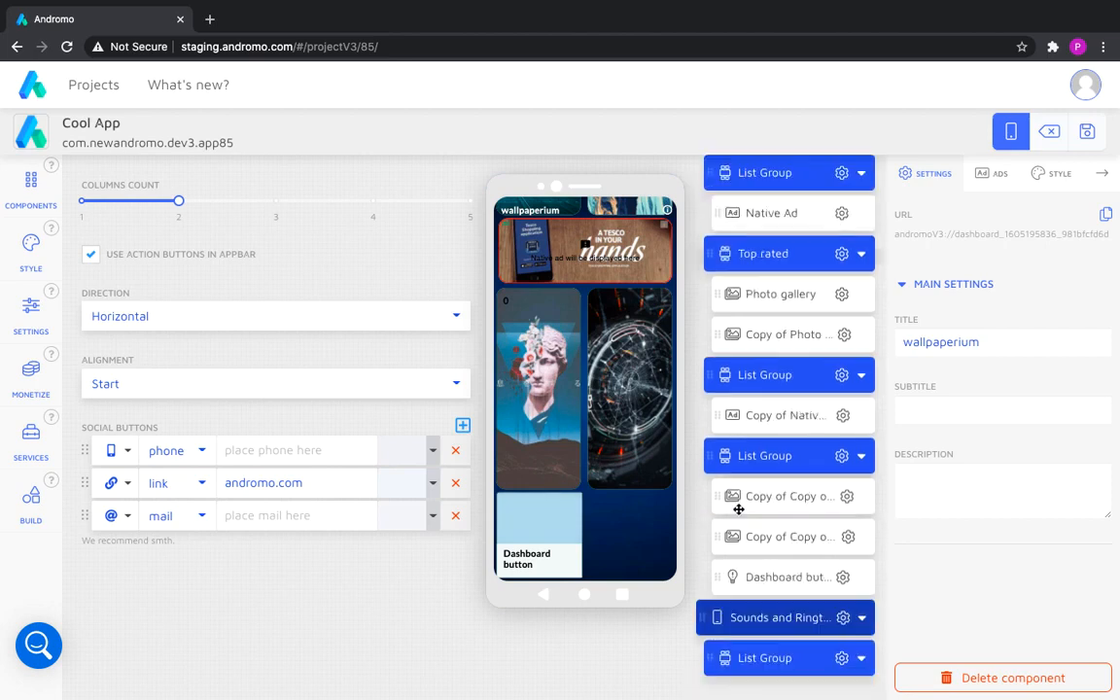
# Give the Dashboard button a custom size of 2 columns and 2 rows.
pyautogui.click(765, 576)
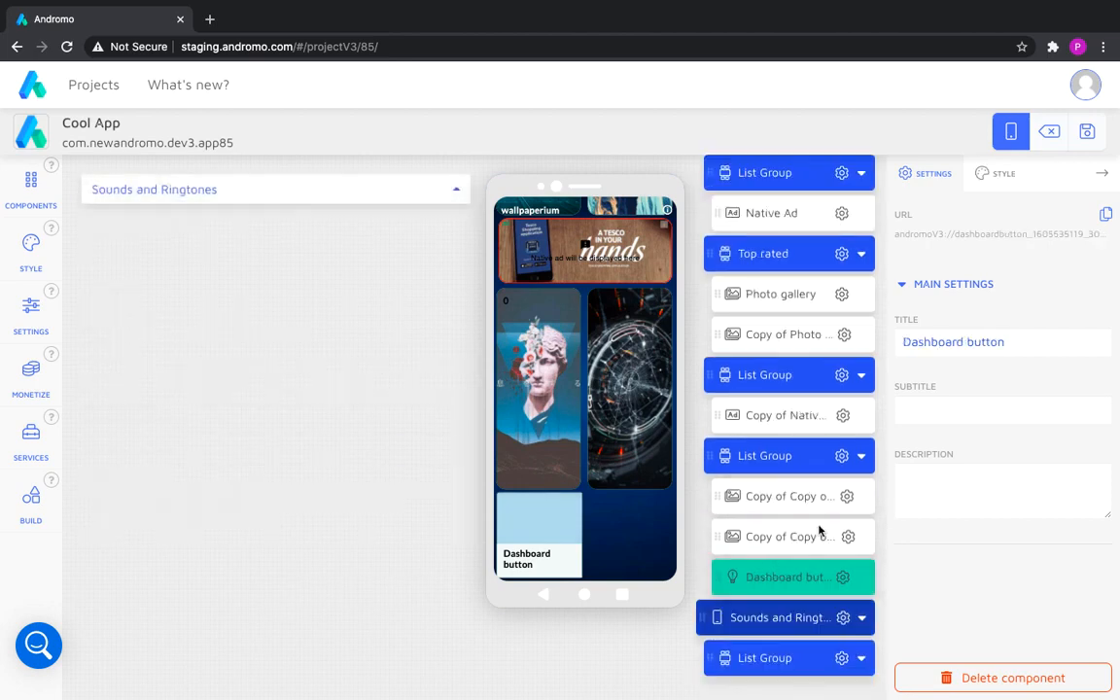
pyautogui.click(997, 175)
pyautogui.click(950, 212)
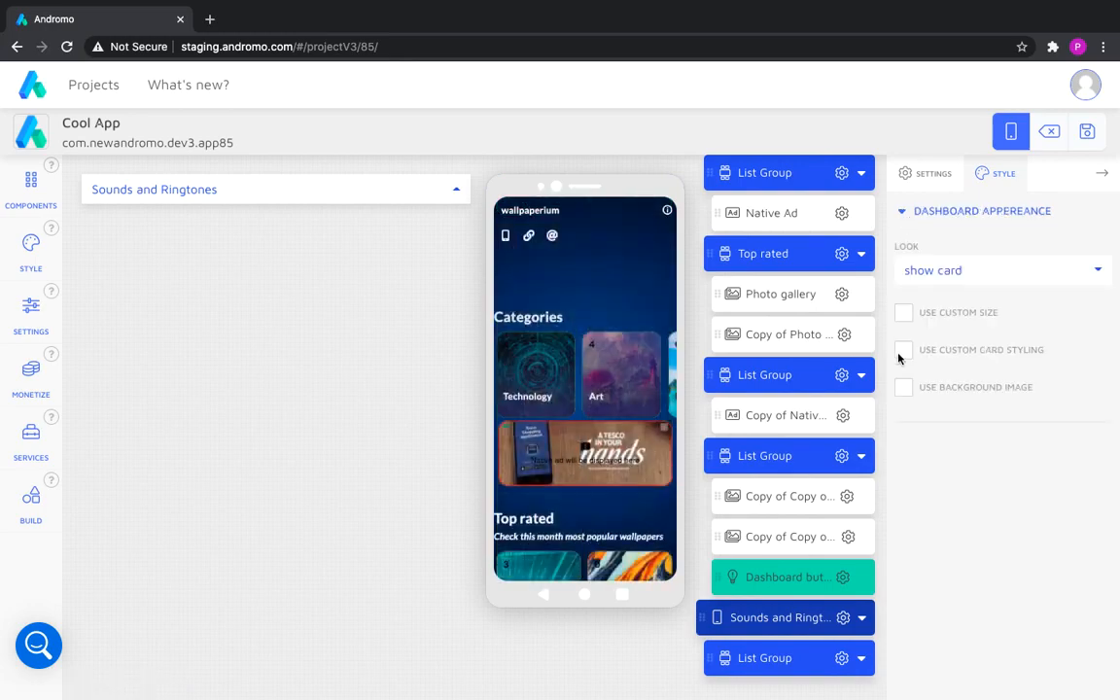
pyautogui.click(903, 312)
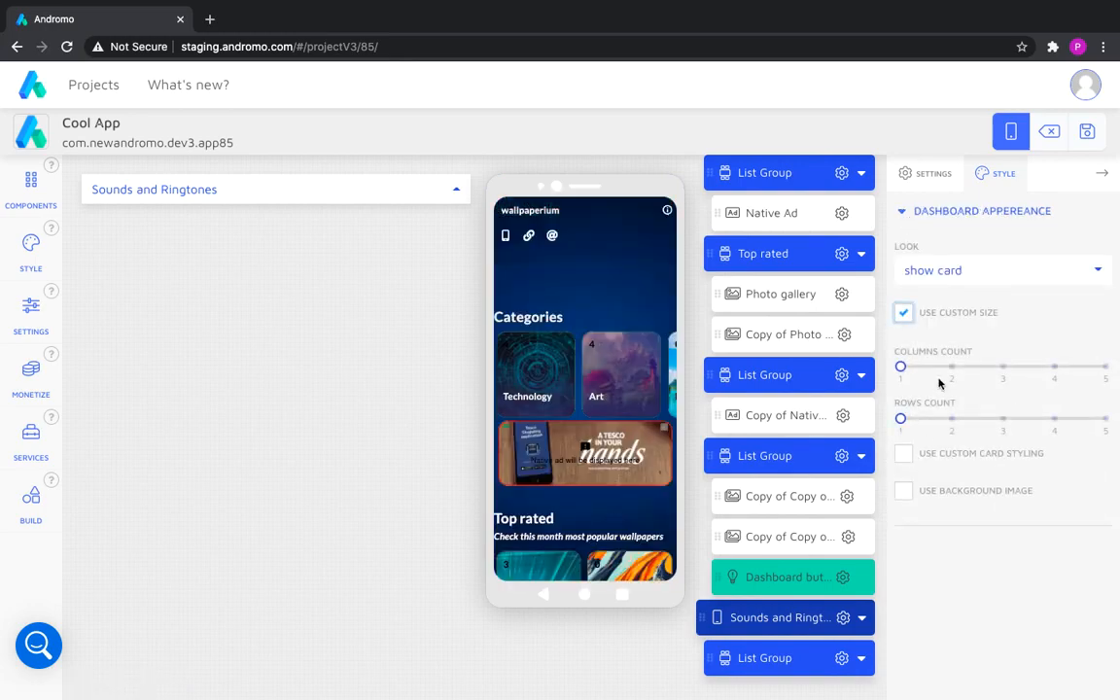
pyautogui.scroll(-3, 589, 509)
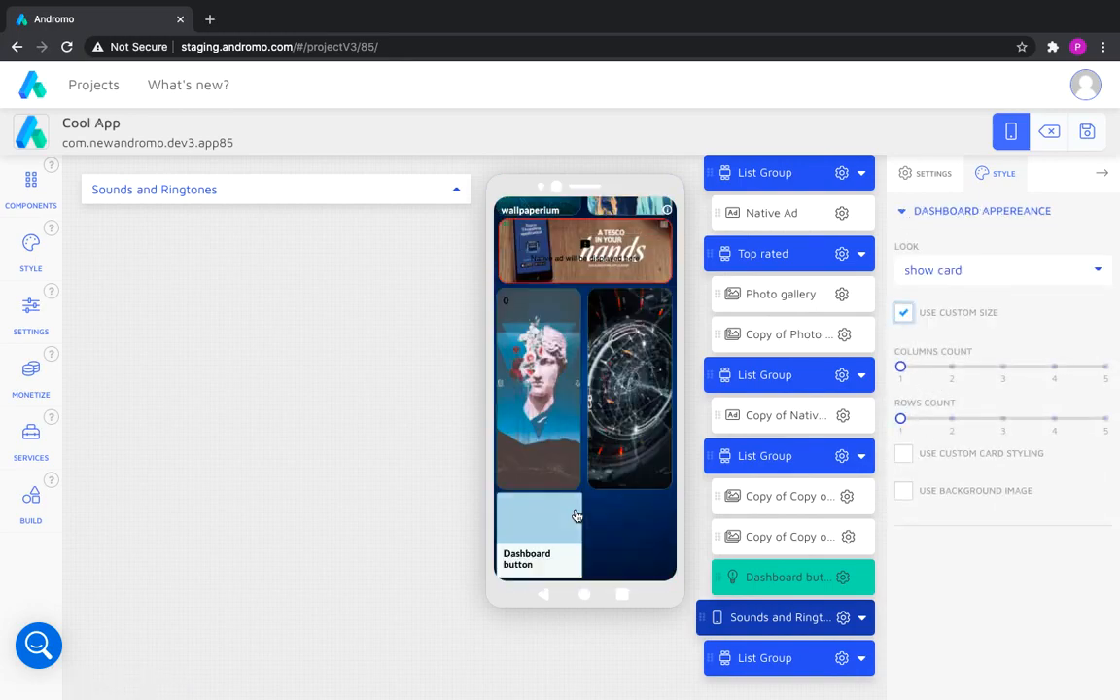
pyautogui.click(951, 420)
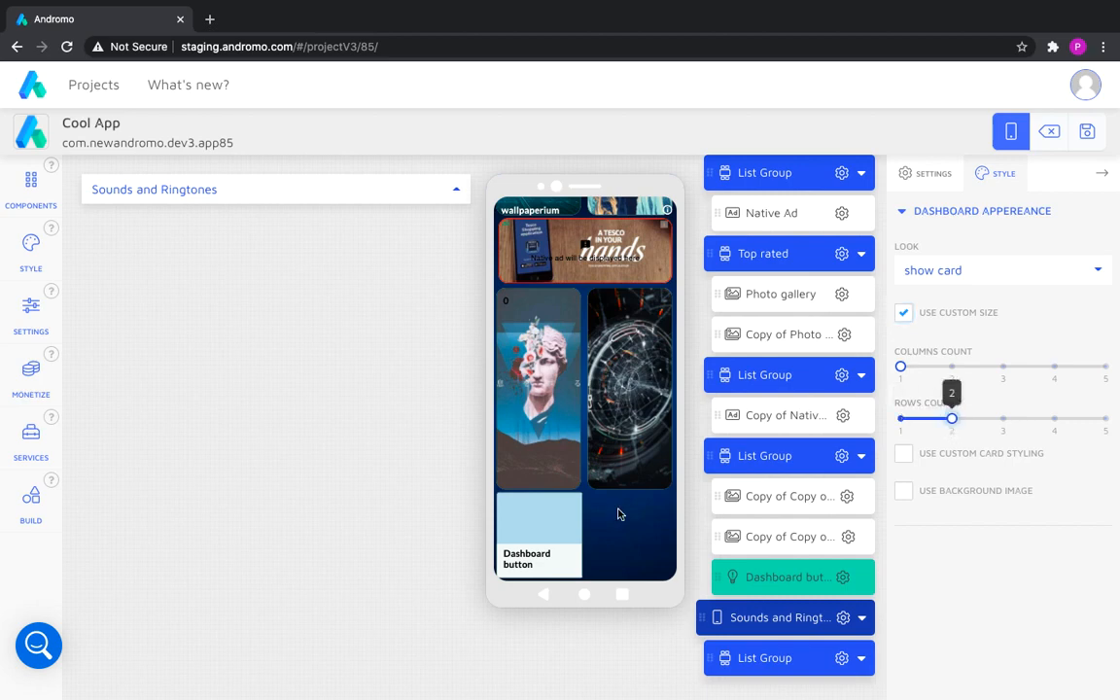
pyautogui.click(952, 368)
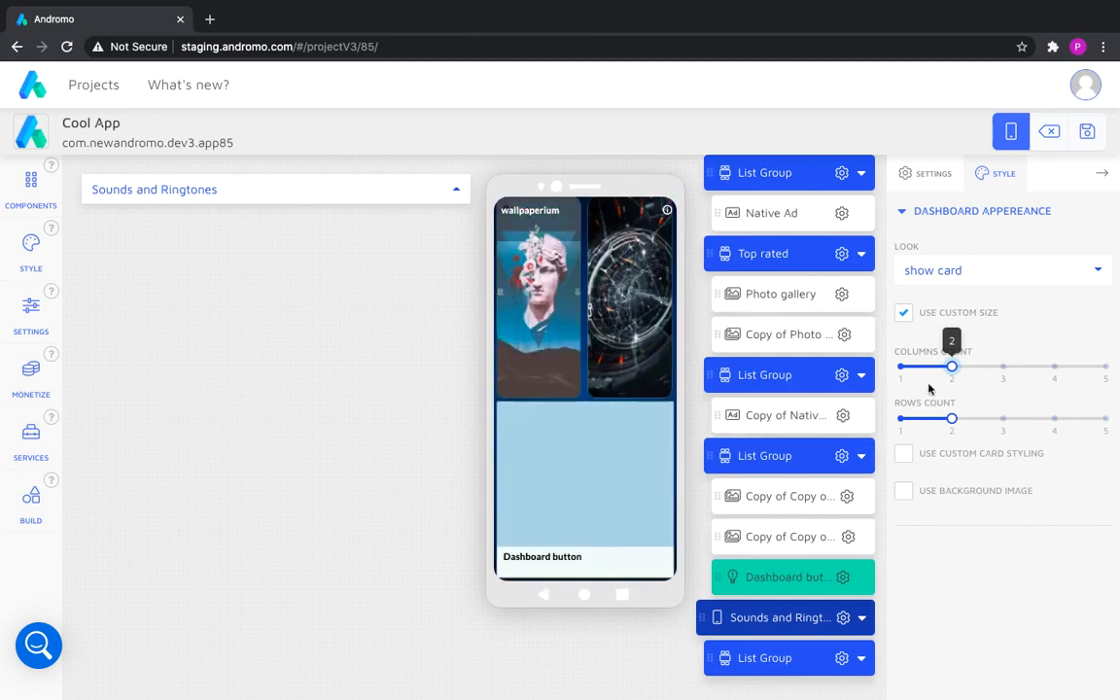
# Enable custom card styling for the Dashboard button and make its title text fully transparent.
pyautogui.click(903, 454)
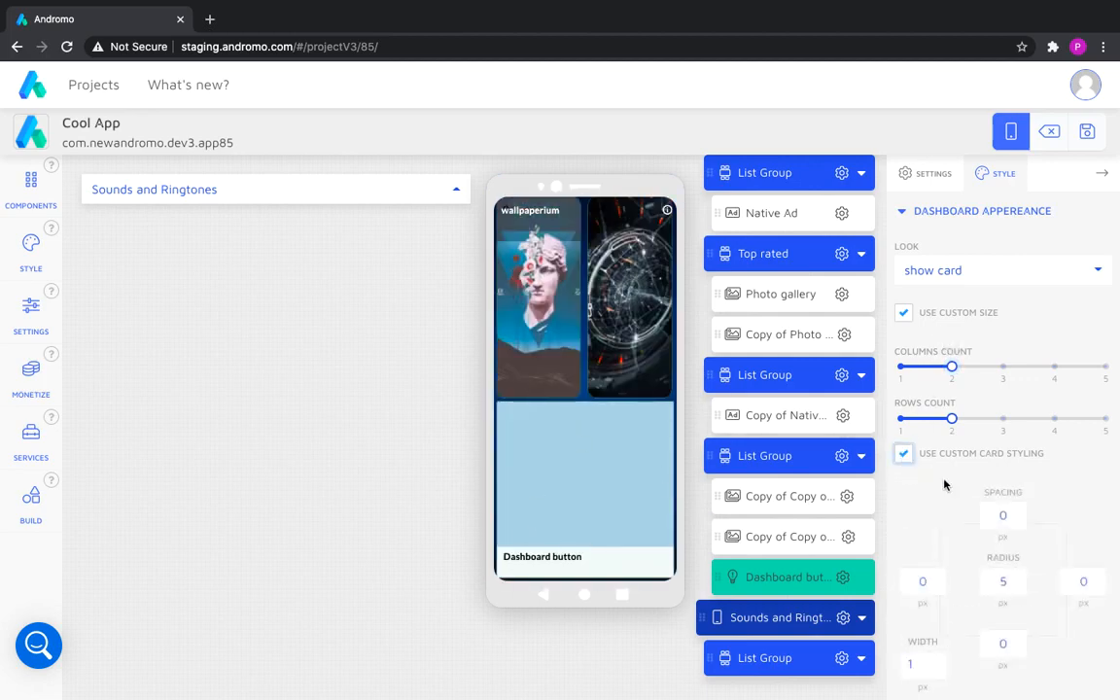
pyautogui.scroll(-3, 948, 481)
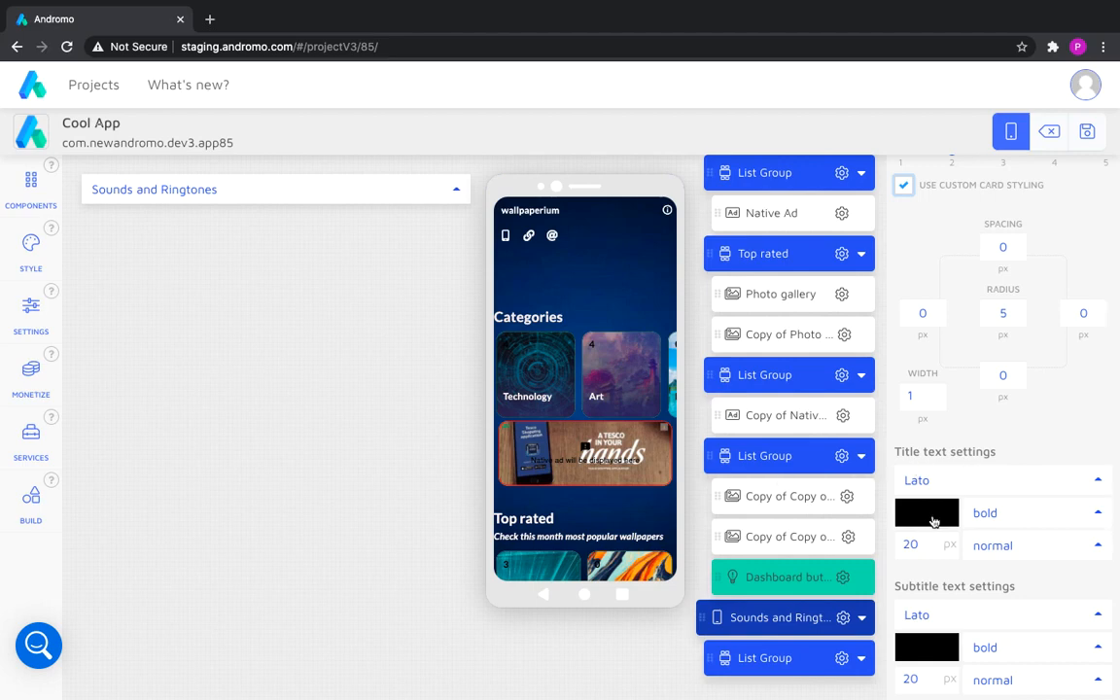
pyautogui.click(935, 520)
pyautogui.click(906, 444)
pyautogui.click(998, 575)
pyautogui.scroll(-3, 956, 574)
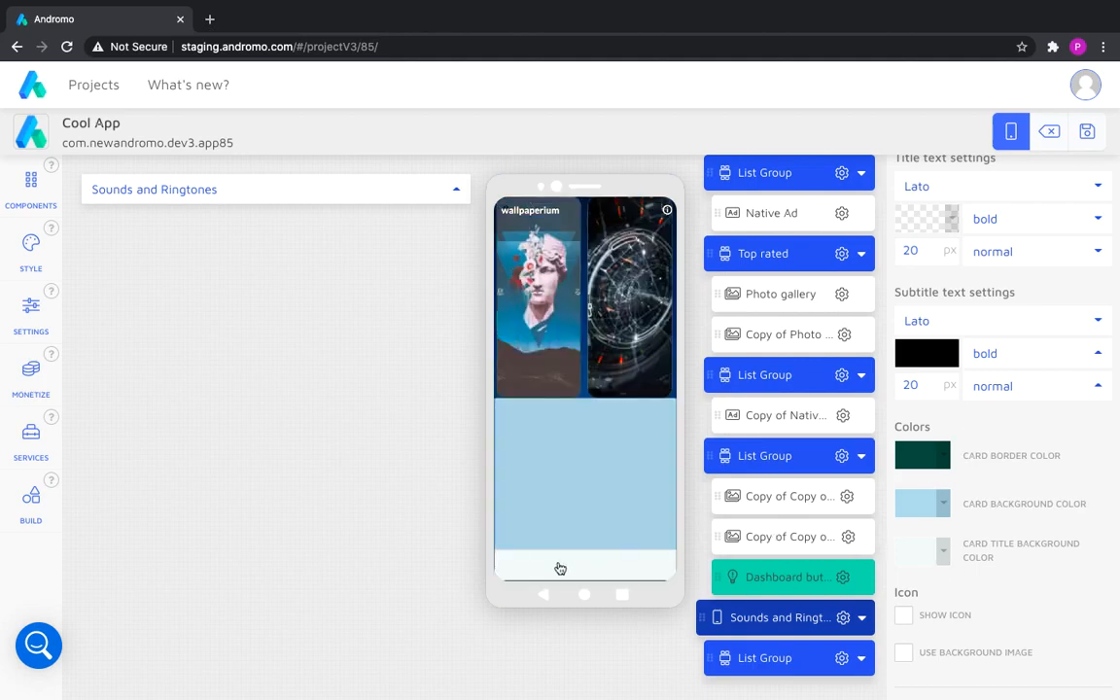
# Make the Dashboard button's card title background color fully transparent.
pyautogui.click(943, 555)
pyautogui.click(905, 478)
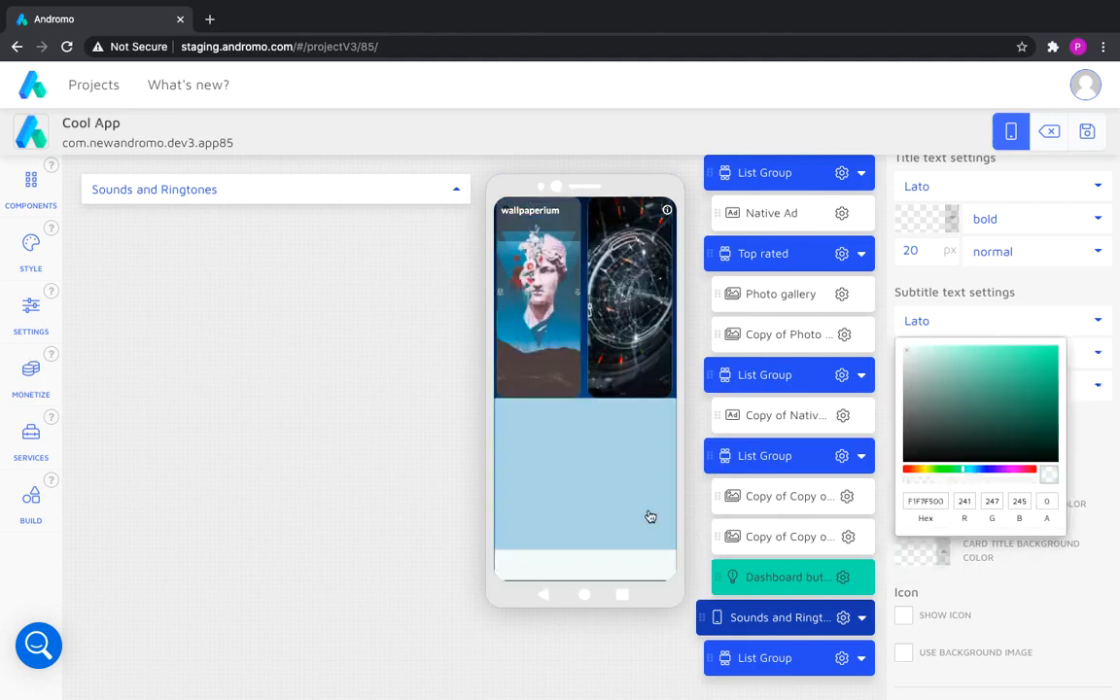
pyautogui.click(949, 591)
# Set the Dashboard button card's corner radius to 10 px and its spacing to 6 px on all four sides.
pyautogui.scroll(4, 972, 425)
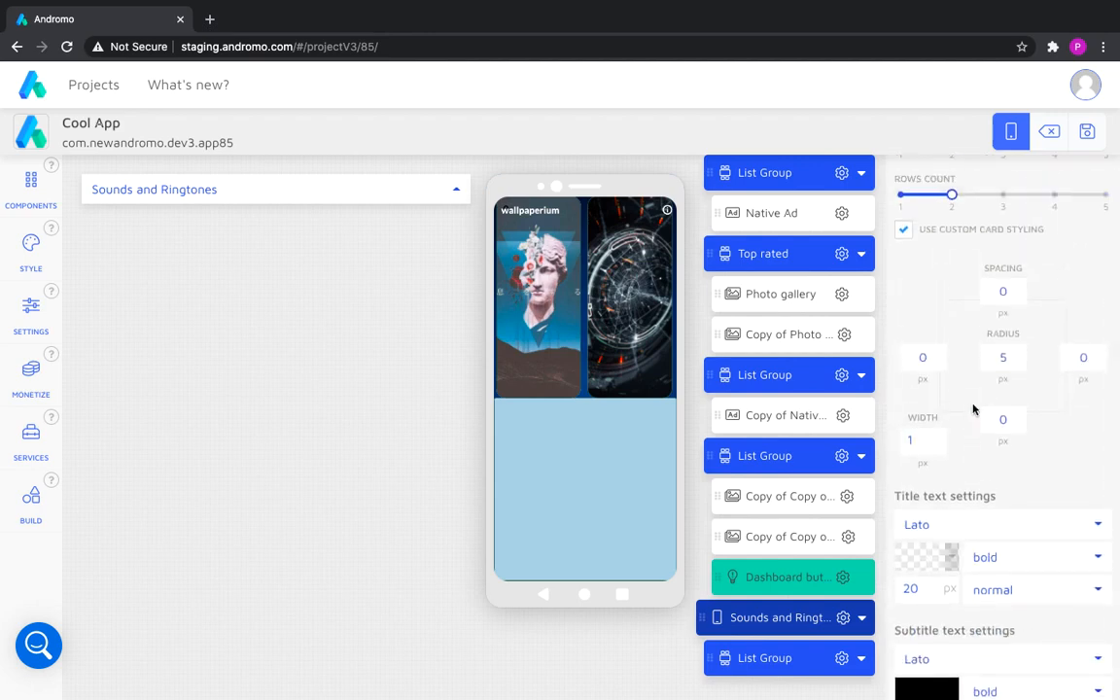
pyautogui.doubleClick(993, 359)
pyautogui.doubleClick(926, 365)
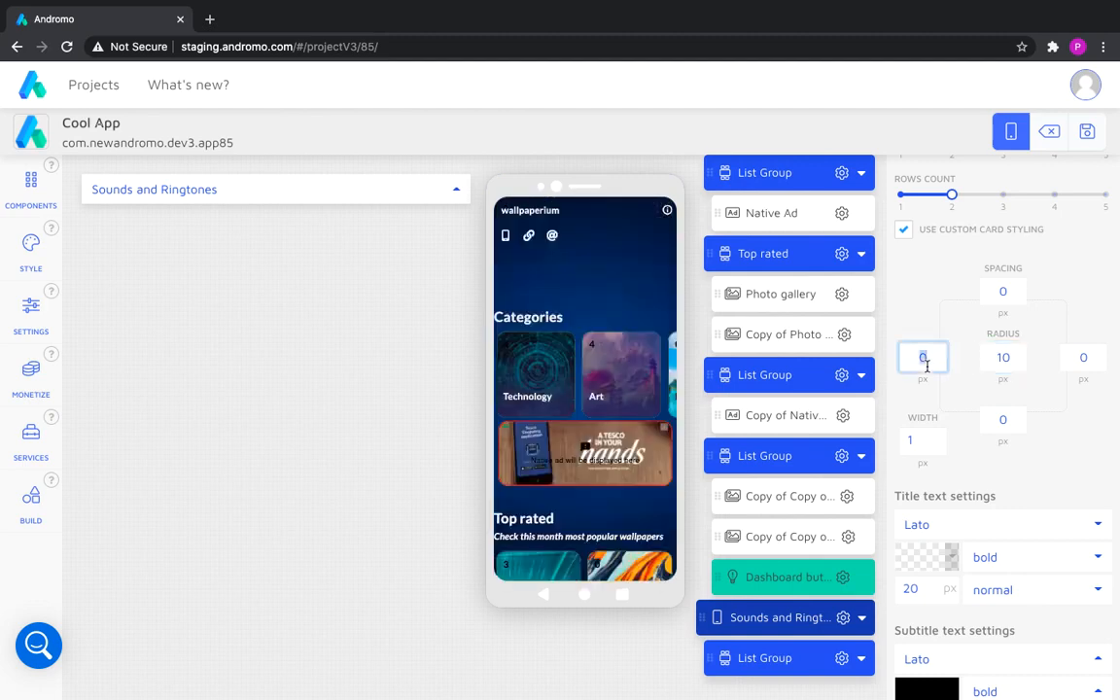
pyautogui.write('6')
pyautogui.doubleClick(1003, 291)
pyautogui.write('6')
pyautogui.doubleClick(1083, 357)
pyautogui.write('6')
pyautogui.doubleClick(1002, 419)
pyautogui.write('6')
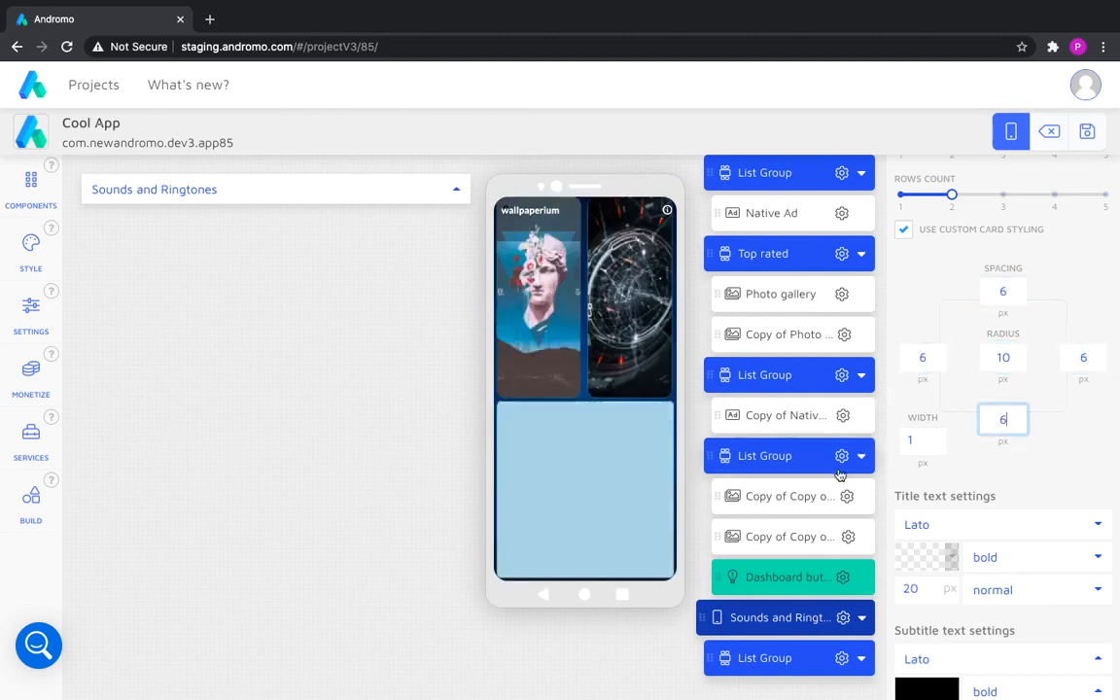
# Enable a background image for the Dashboard button card and upload Frame 173.jpg from the Icons folder.
pyautogui.scroll(-4, 989, 468)
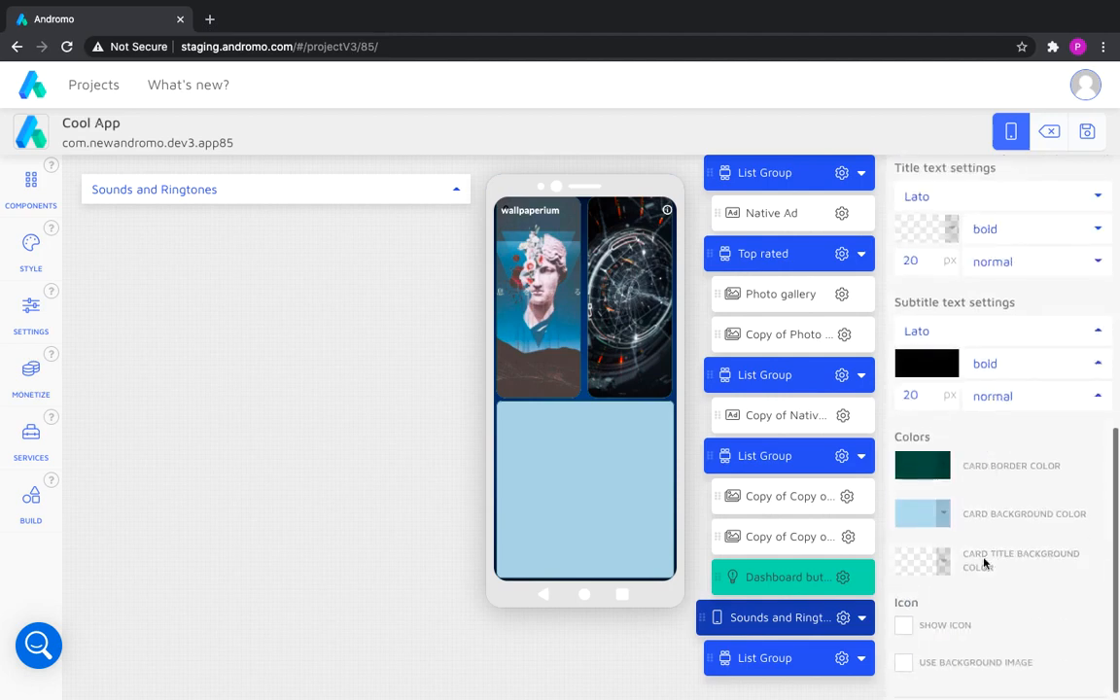
pyautogui.scroll(-1, 984, 563)
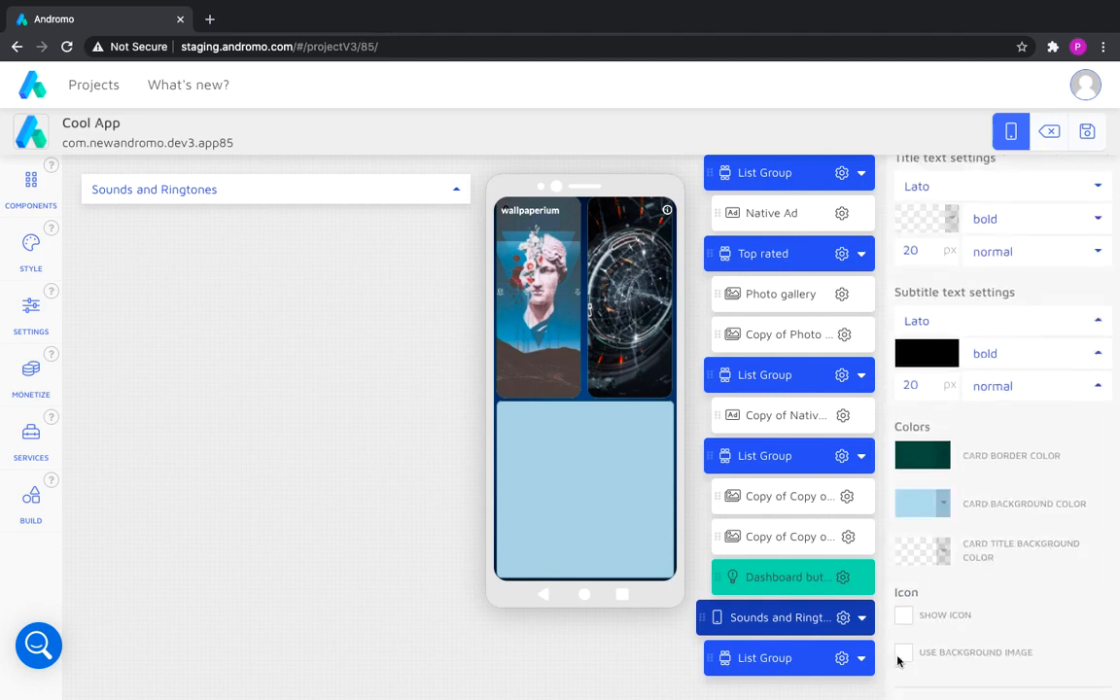
pyautogui.click(900, 655)
pyautogui.scroll(-3, 945, 622)
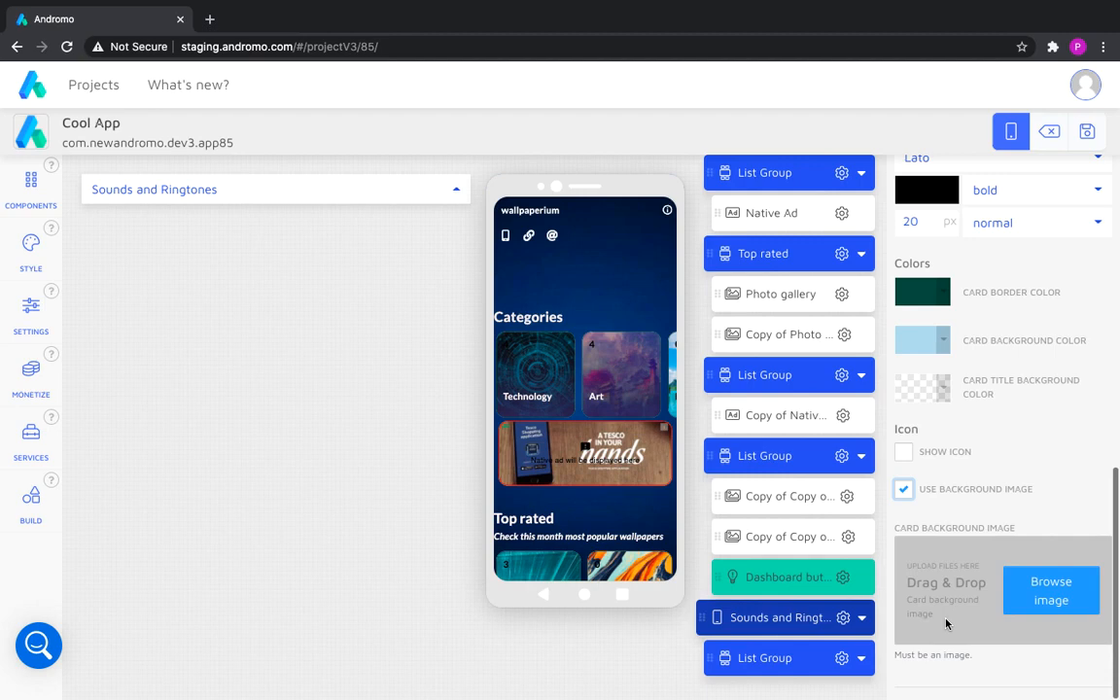
pyautogui.click(1029, 590)
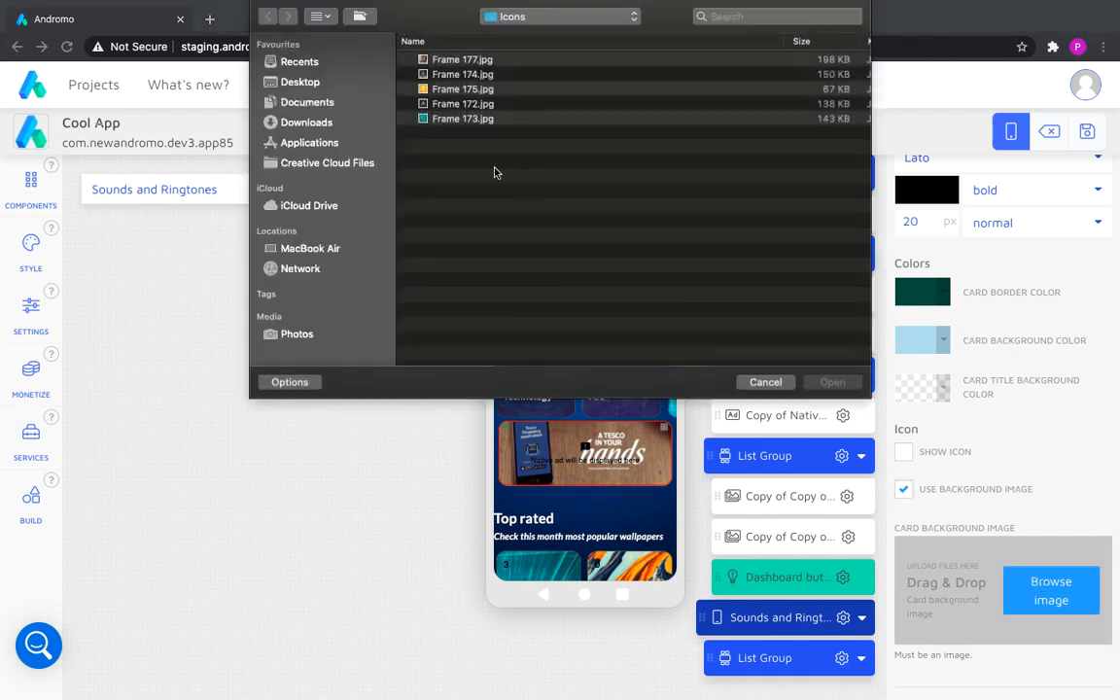
pyautogui.doubleClick(461, 119)
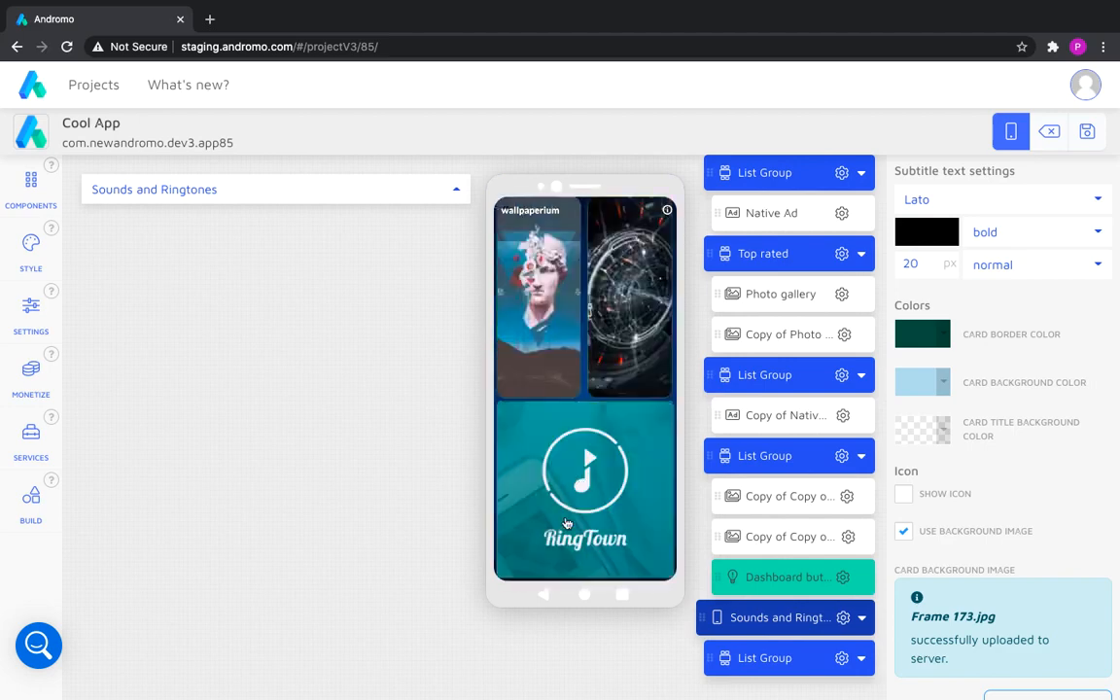
# Open the Sounds and Ringtones dashboard through its button and set its app bar leading to "show back button".
pyautogui.click(593, 532)
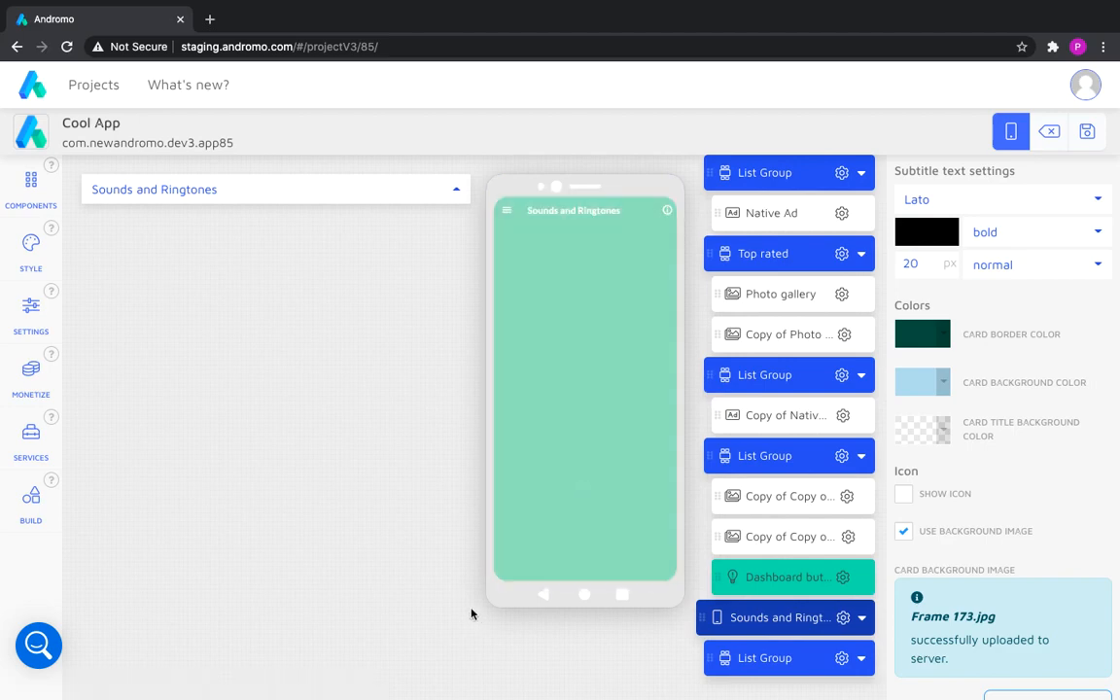
pyautogui.click(803, 624)
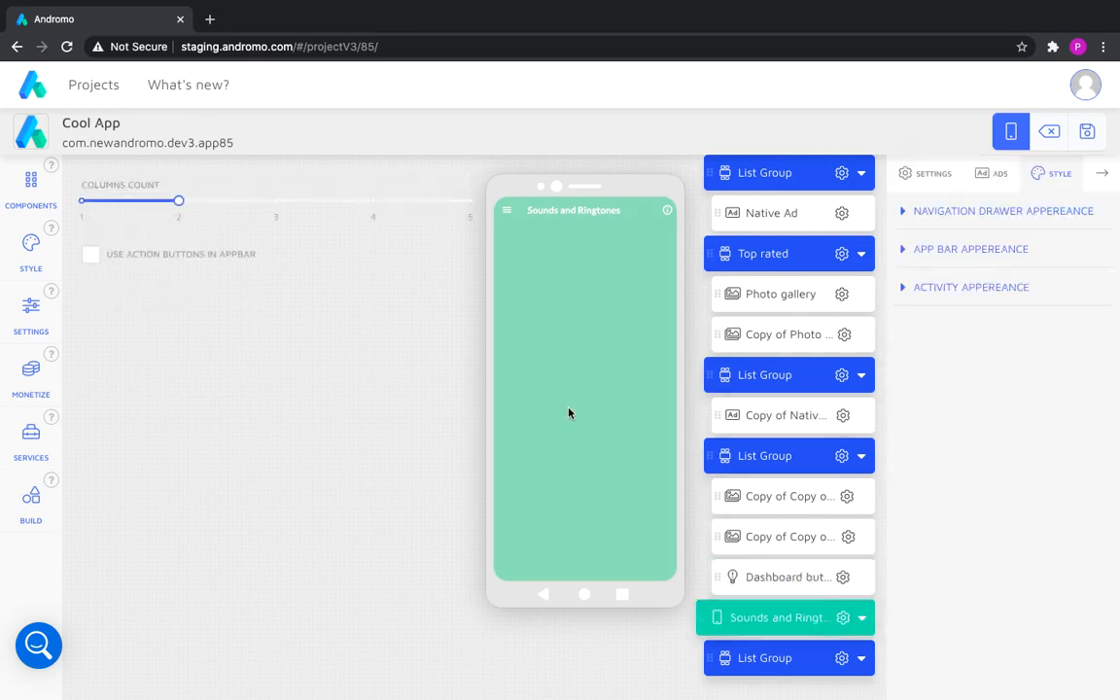
pyautogui.click(905, 255)
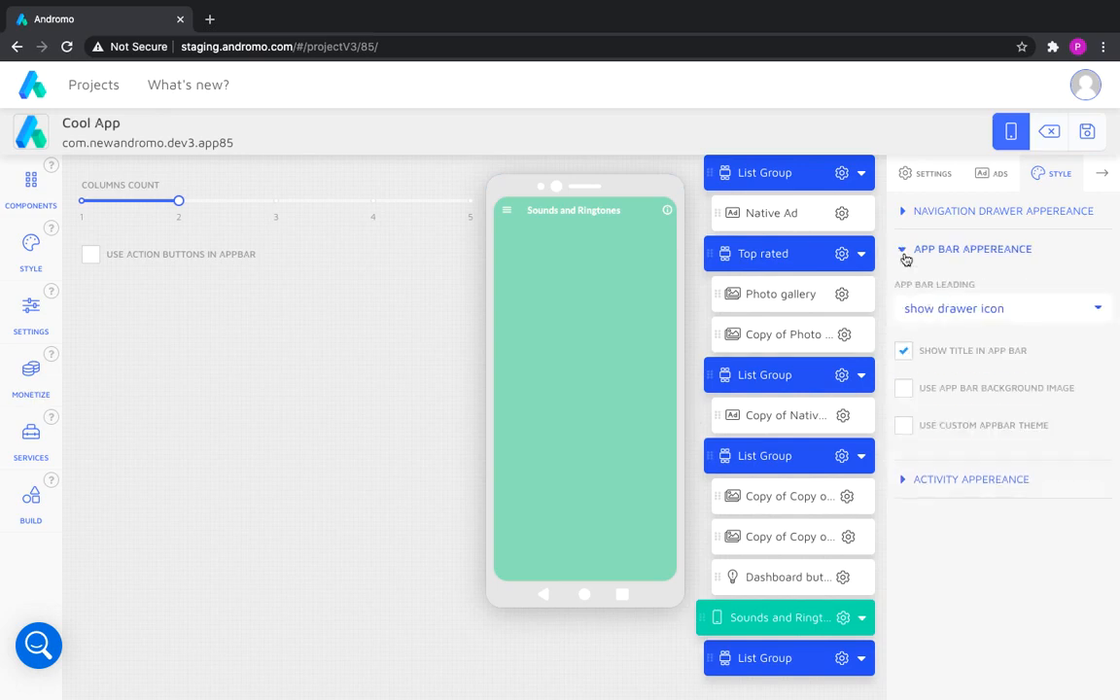
pyautogui.click(920, 319)
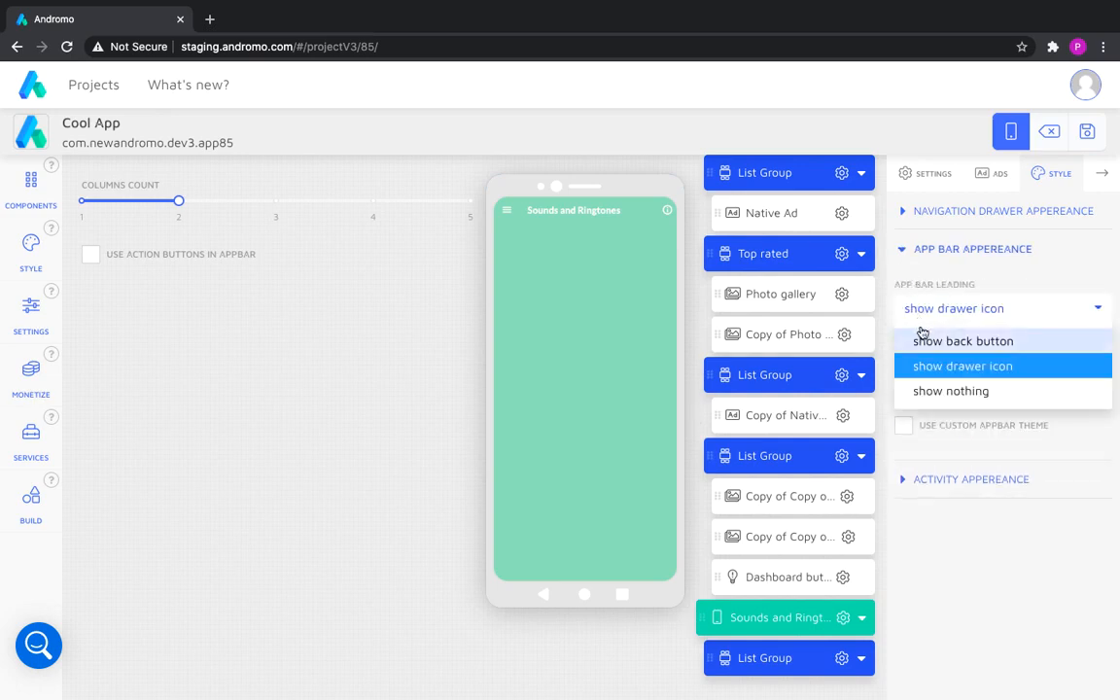
pyautogui.click(920, 340)
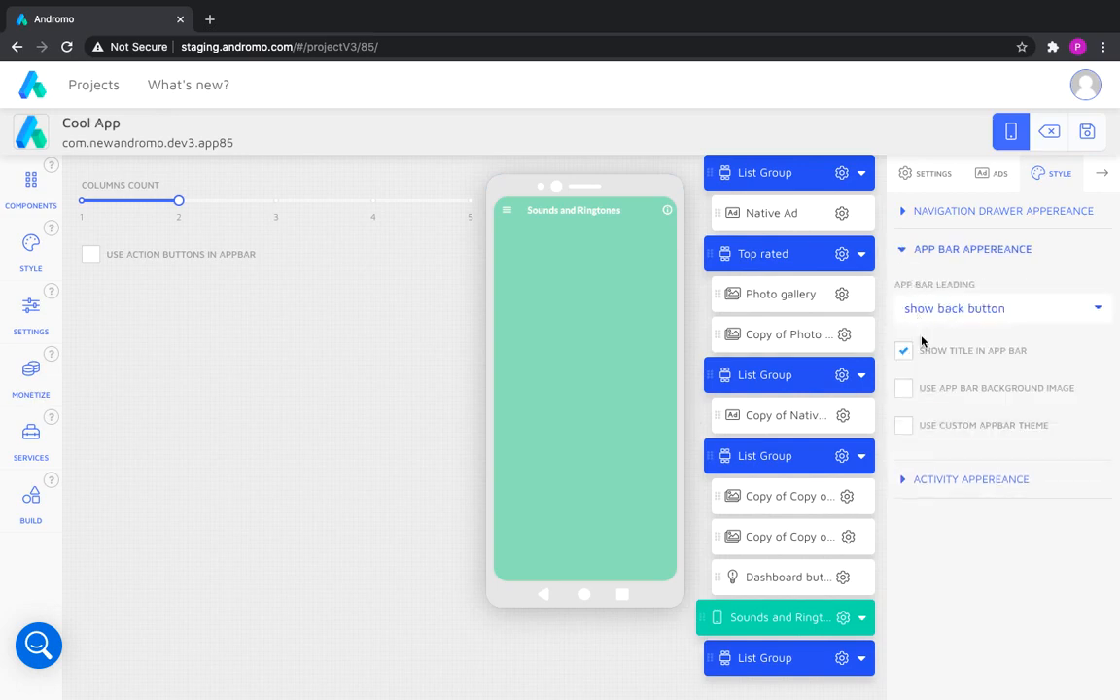
# Test the preview navigation by returning to the wallpaperium dashboard and reopening Sounds and Ringtones through the RingTown button.
pyautogui.click(507, 218)
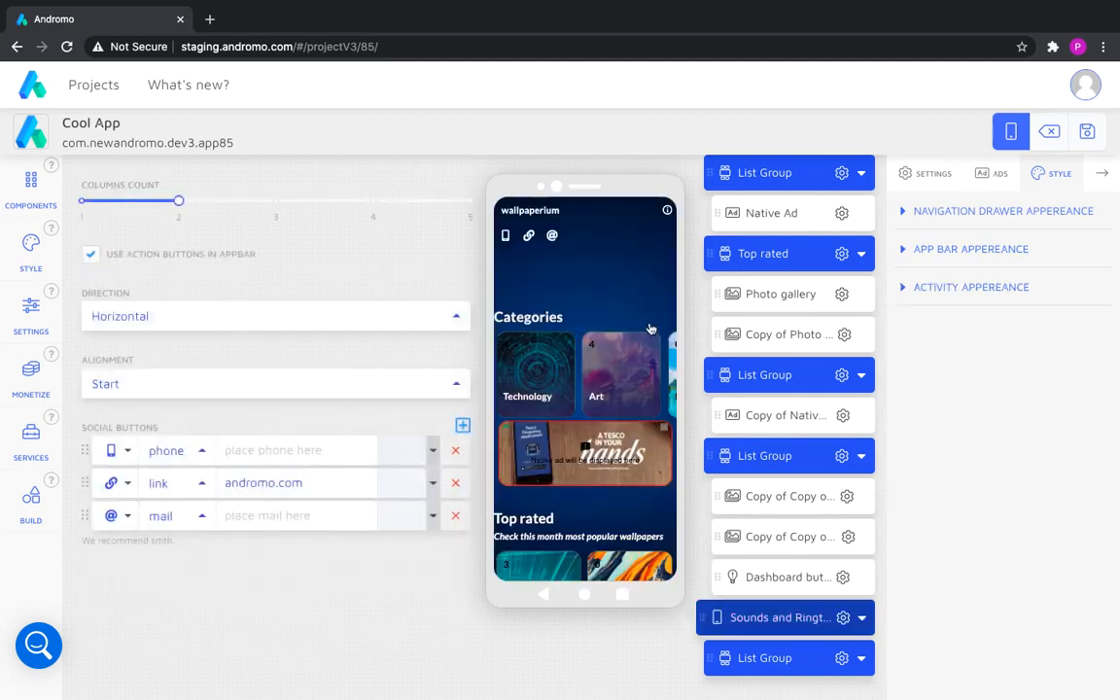
pyautogui.scroll(-5, 640, 389)
pyautogui.click(550, 472)
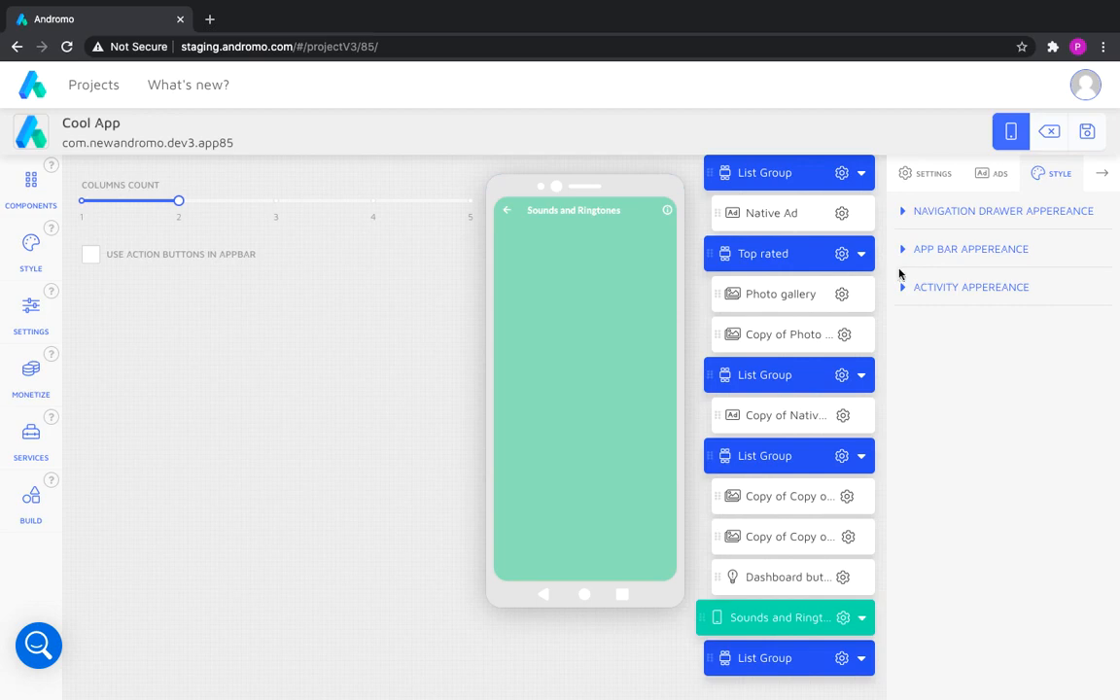
# Enable an activity background image for the Sounds and Ringtones dashboard and upload white.png from the Ringtones folder.
pyautogui.click(903, 288)
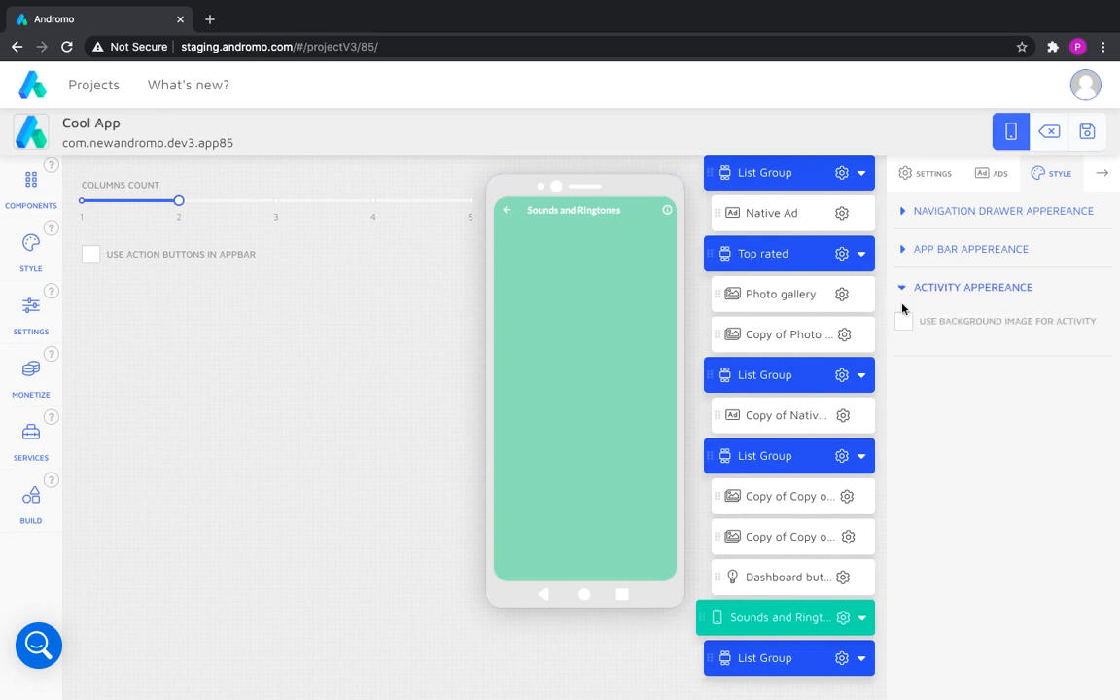
pyautogui.click(904, 322)
pyautogui.click(1009, 416)
pyautogui.click(535, 18)
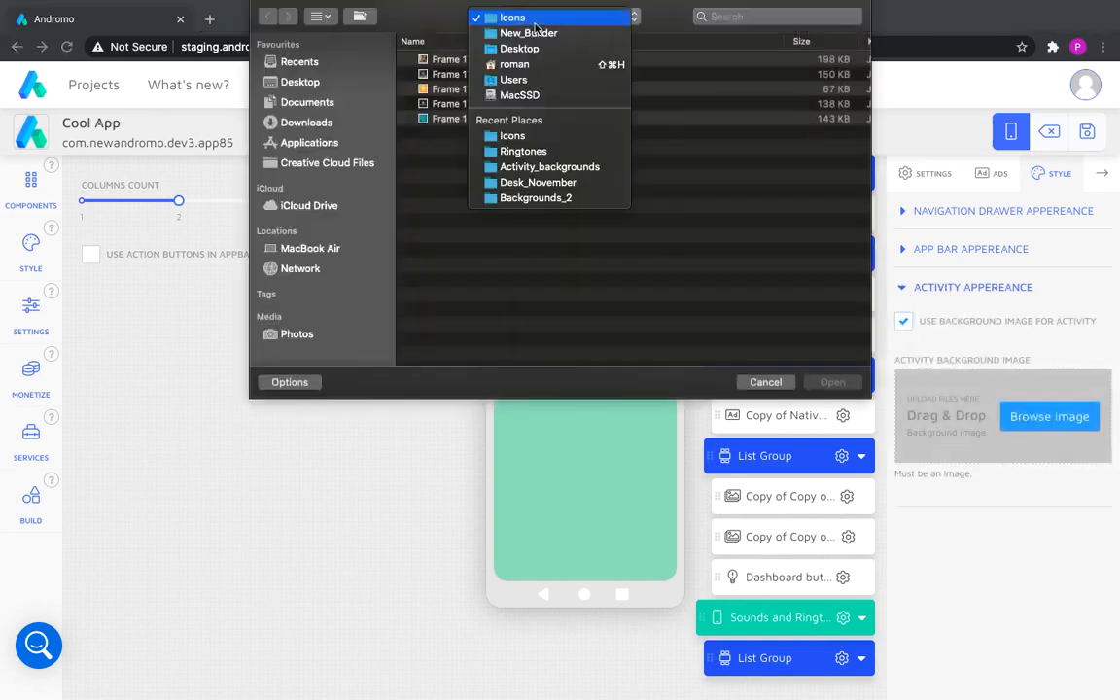
pyautogui.click(530, 33)
pyautogui.doubleClick(451, 72)
pyautogui.doubleClick(466, 83)
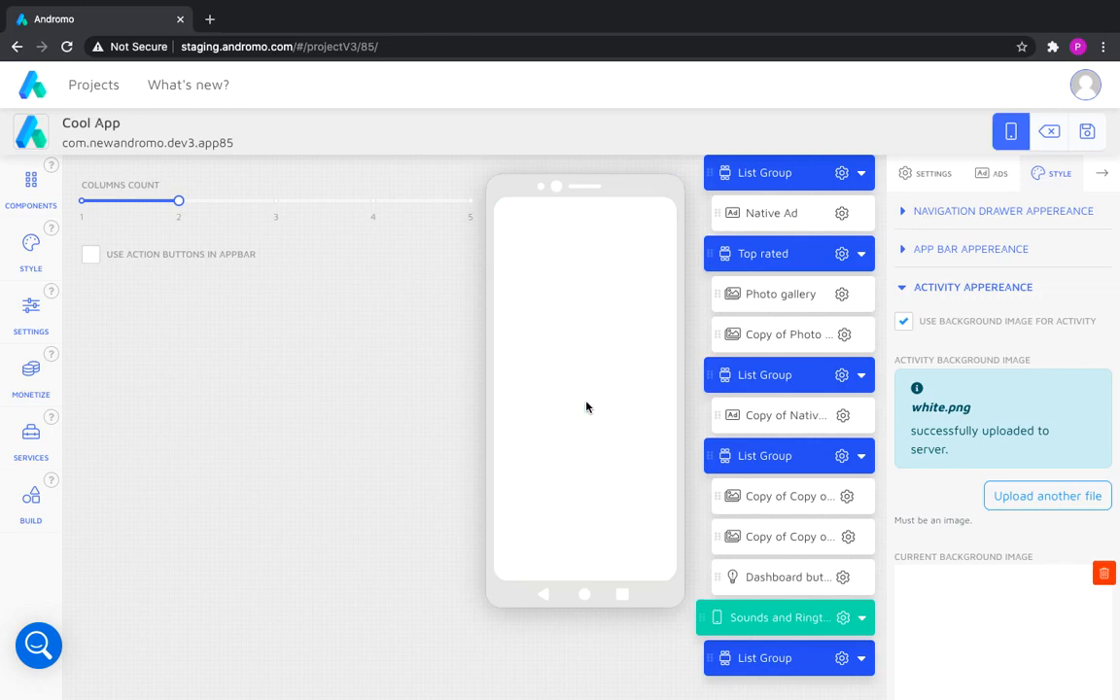
pyautogui.click(903, 291)
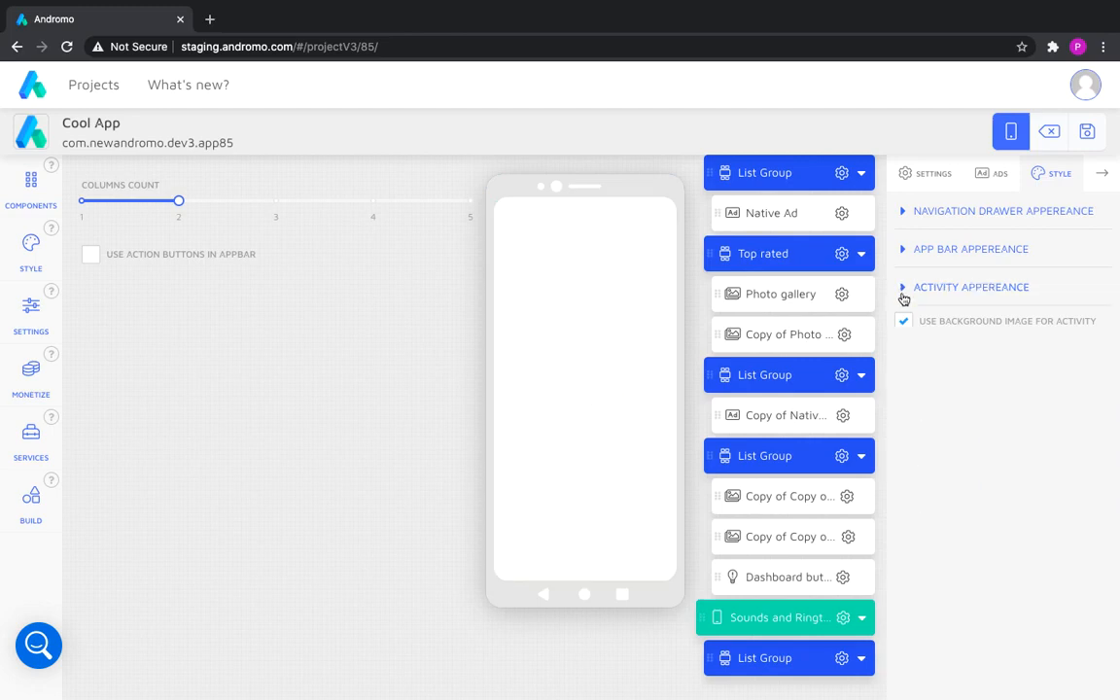
# Enable an app bar background image for the Sounds and Ringtones dashboard and upload Group 145.png from the Top folder.
pyautogui.click(903, 252)
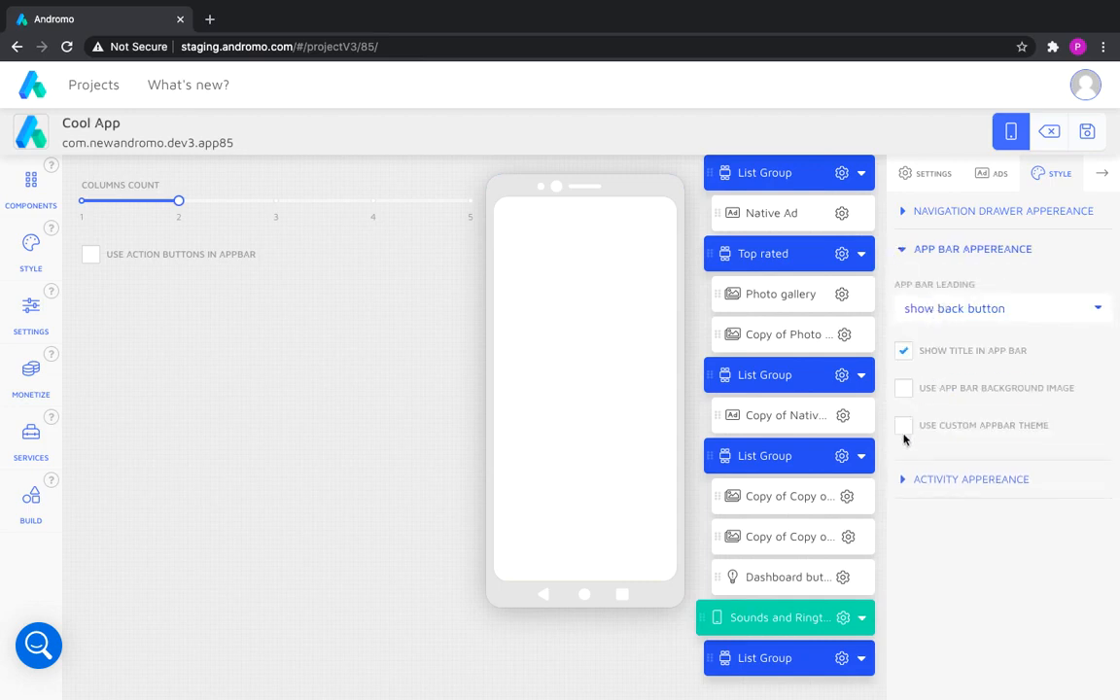
pyautogui.click(904, 387)
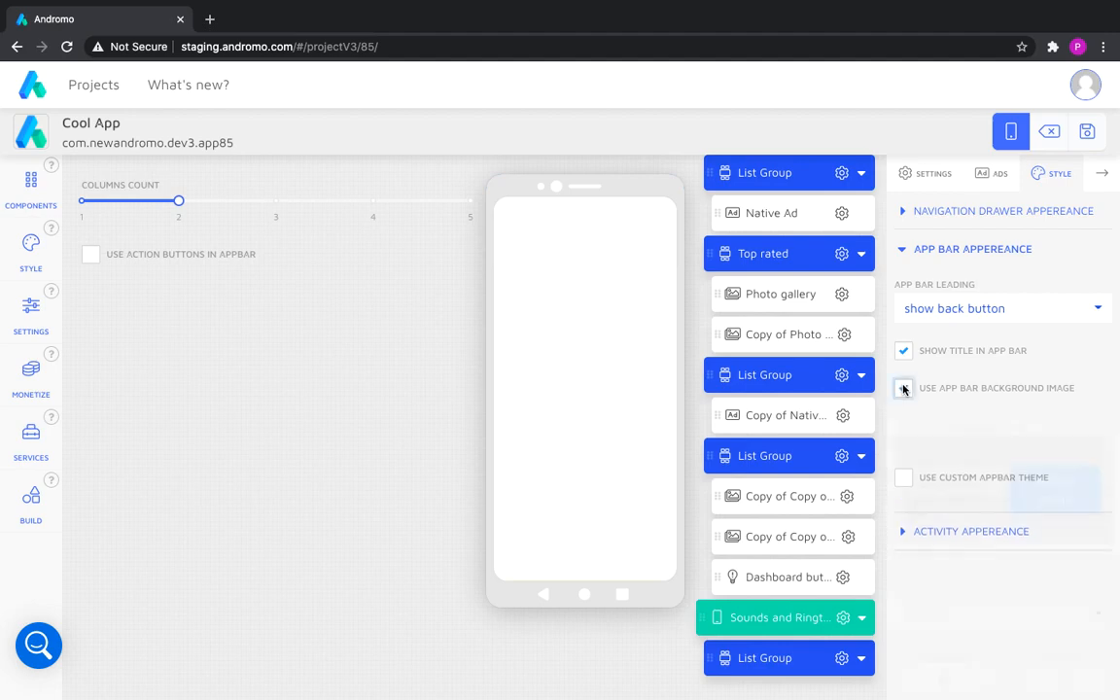
pyautogui.click(1058, 496)
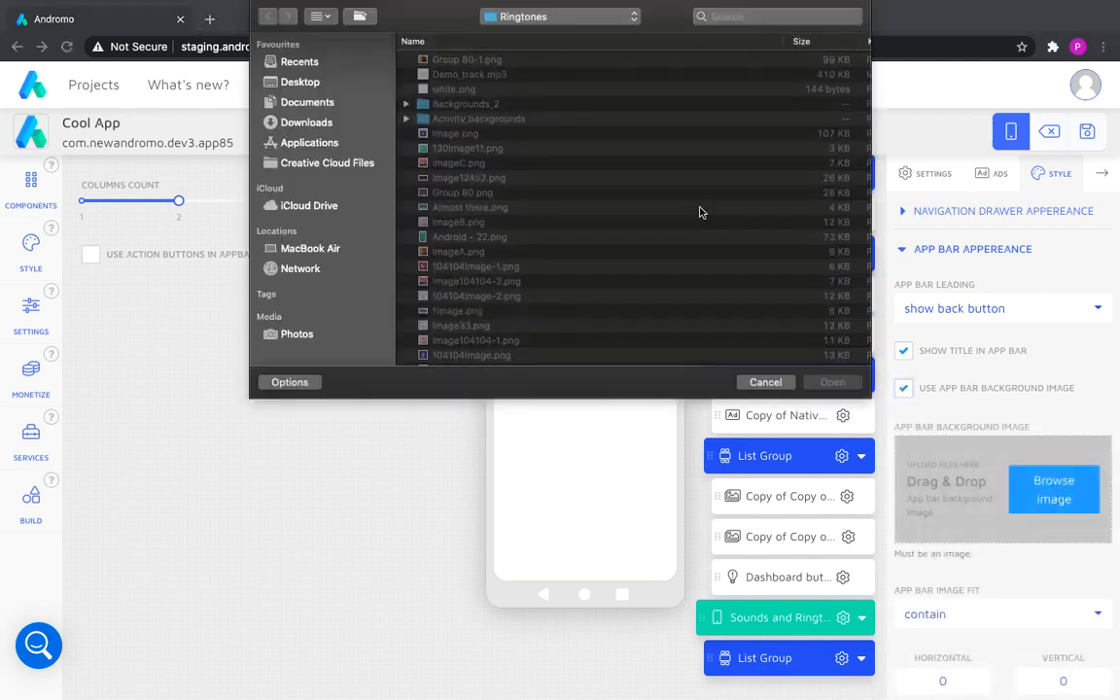
pyautogui.click(321, 16)
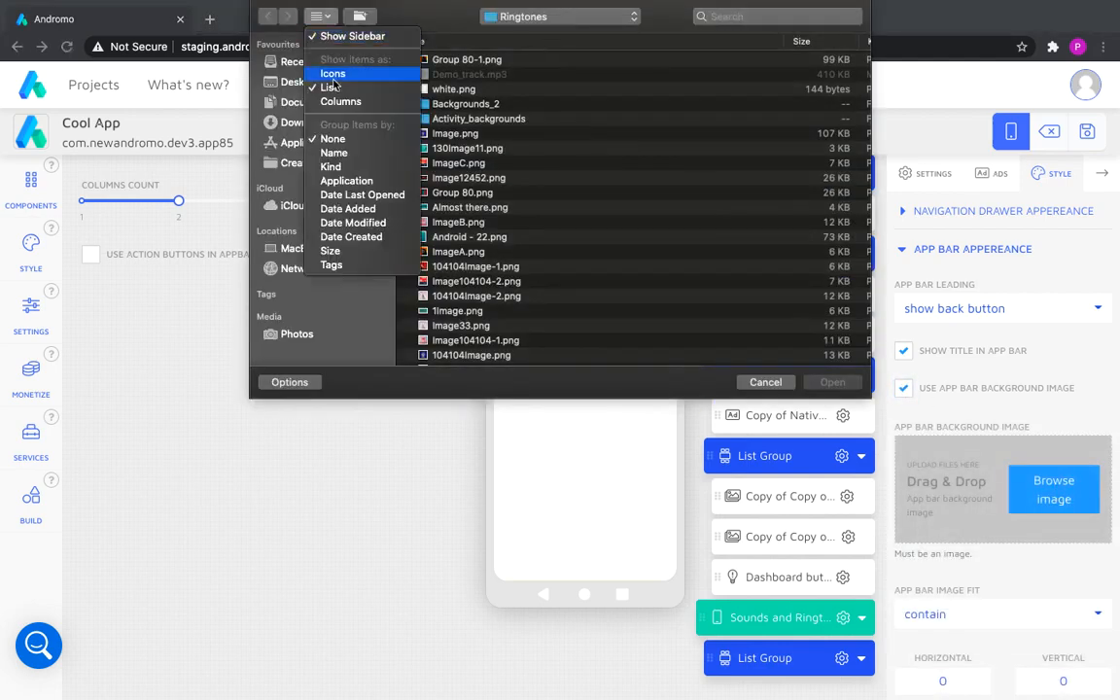
pyautogui.click(336, 73)
pyautogui.scroll(-10, 492, 193)
pyautogui.doubleClick(814, 248)
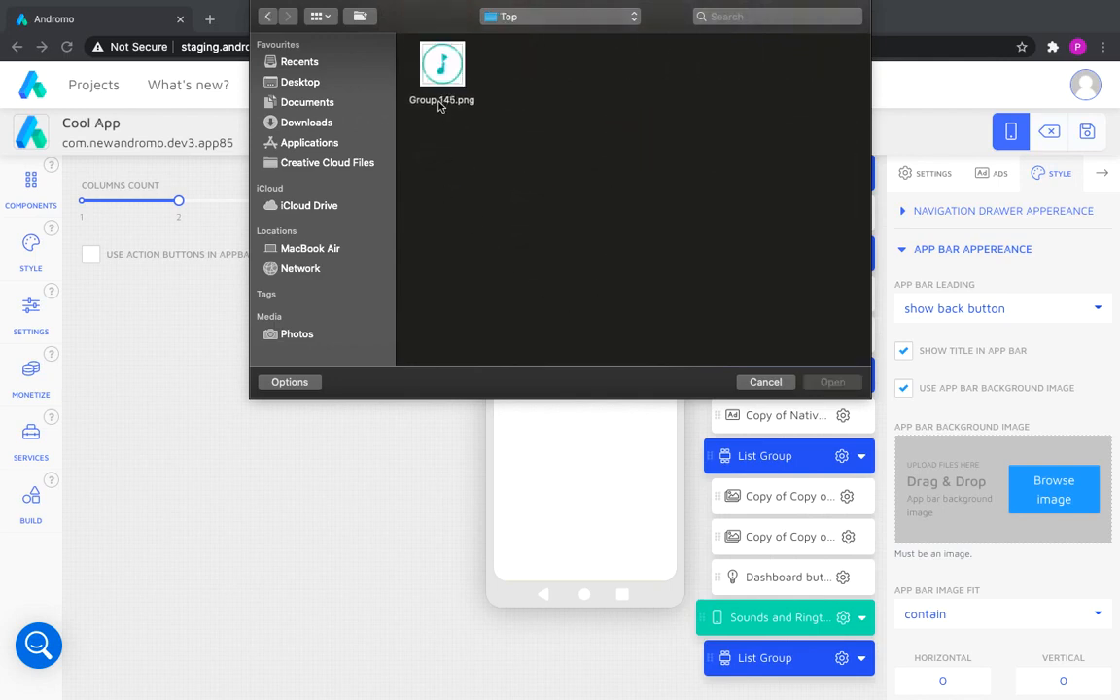
pyautogui.doubleClick(440, 92)
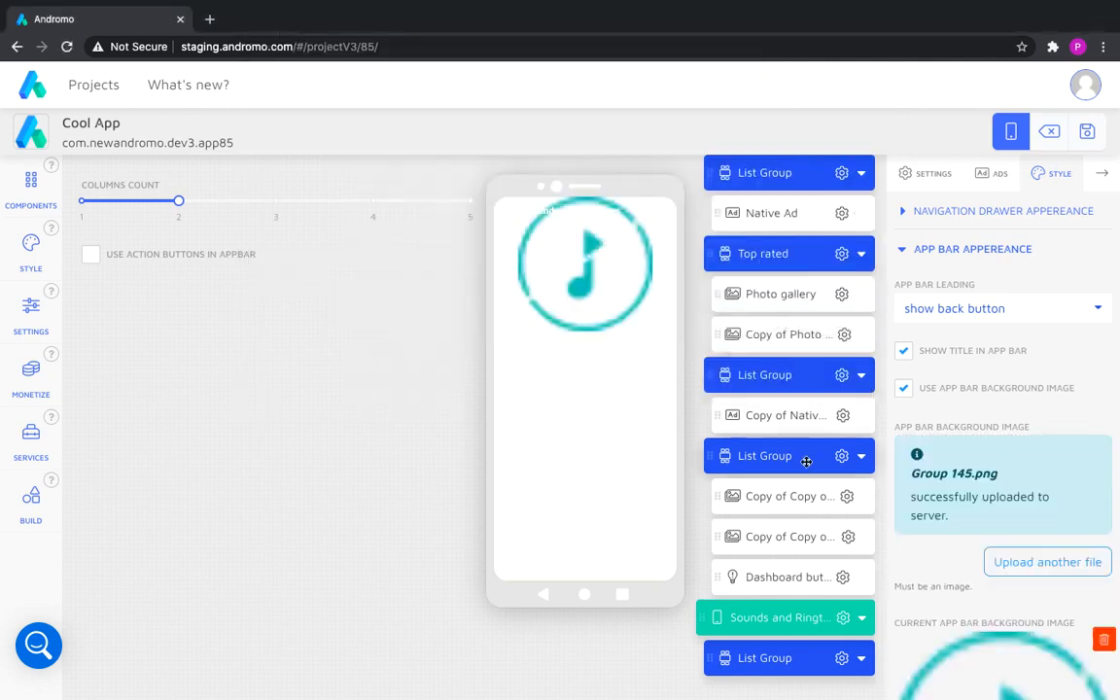
# Set the app bar image fit to none and its vertical alignment to -1.
pyautogui.scroll(-6, 947, 507)
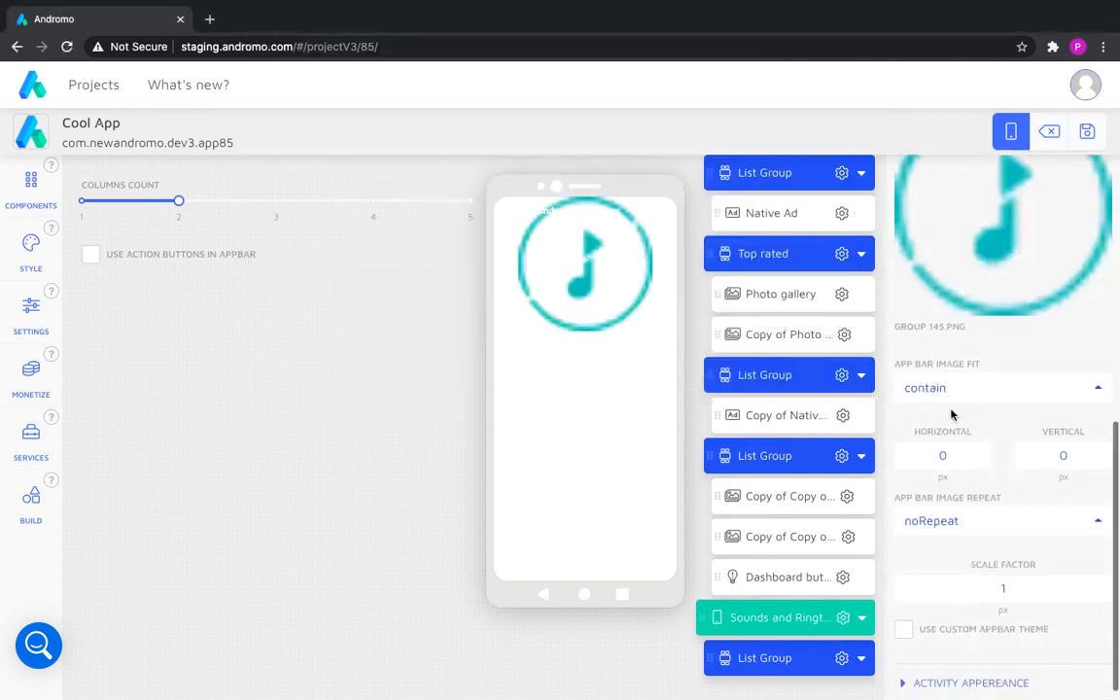
pyautogui.click(951, 398)
pyautogui.click(927, 545)
pyautogui.click(1063, 455)
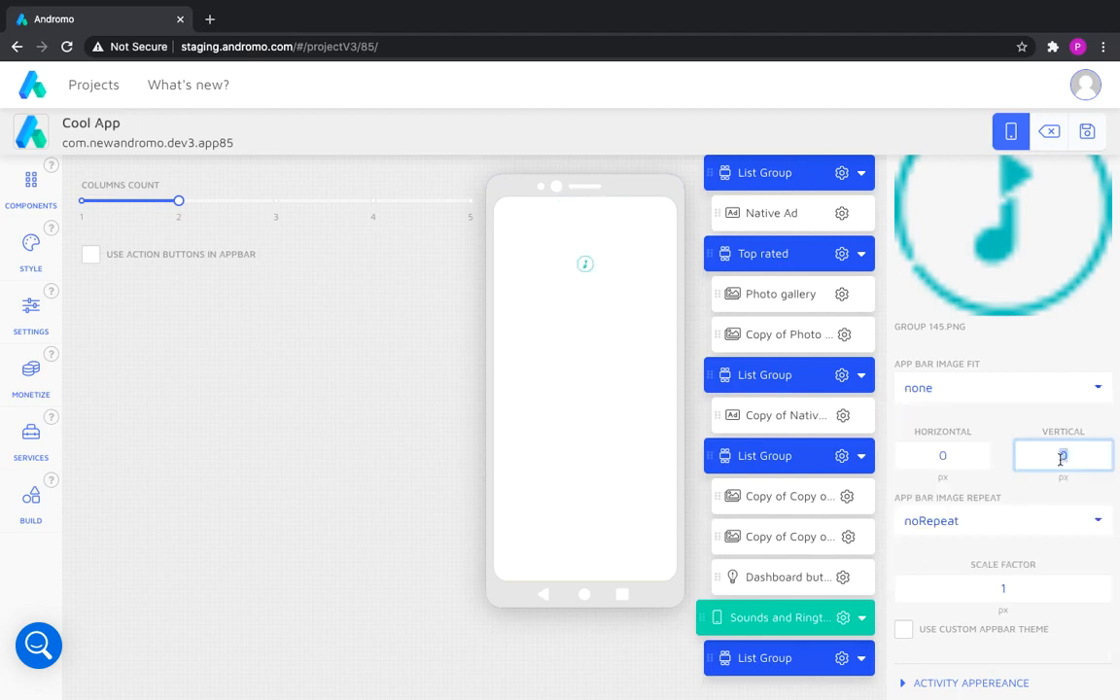
pyautogui.write('-1')
pyautogui.click(586, 223)
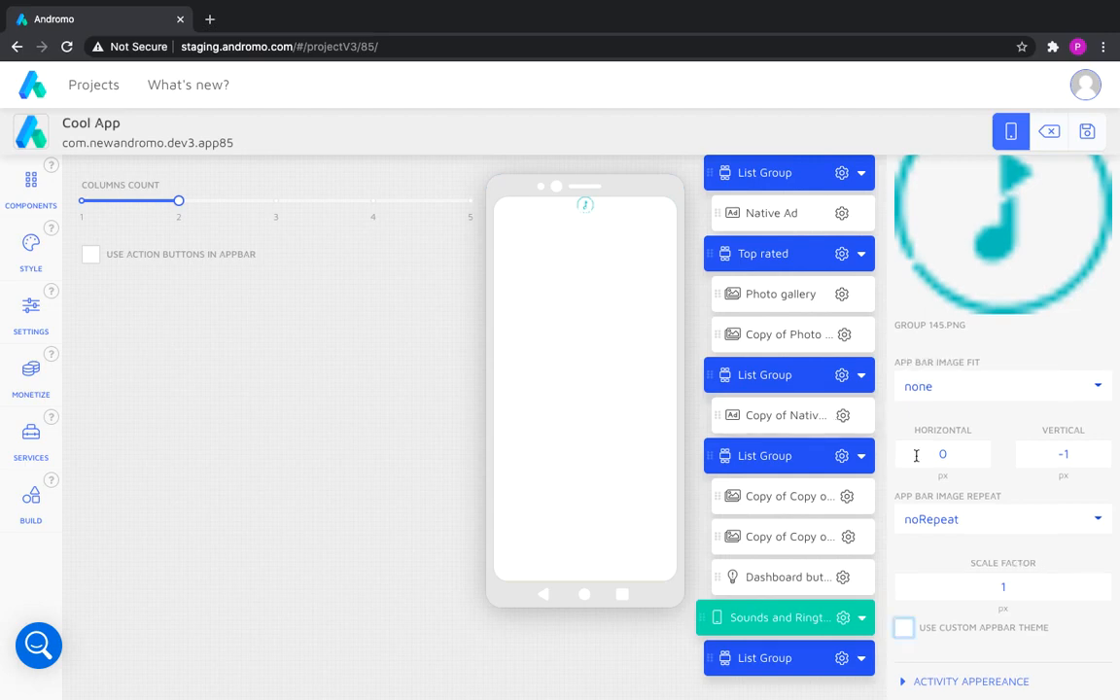
# Enable the custom app bar theme for the Sounds and Ringtones dashboard and make the app bar title text fully transparent.
pyautogui.scroll(-1, 913, 576)
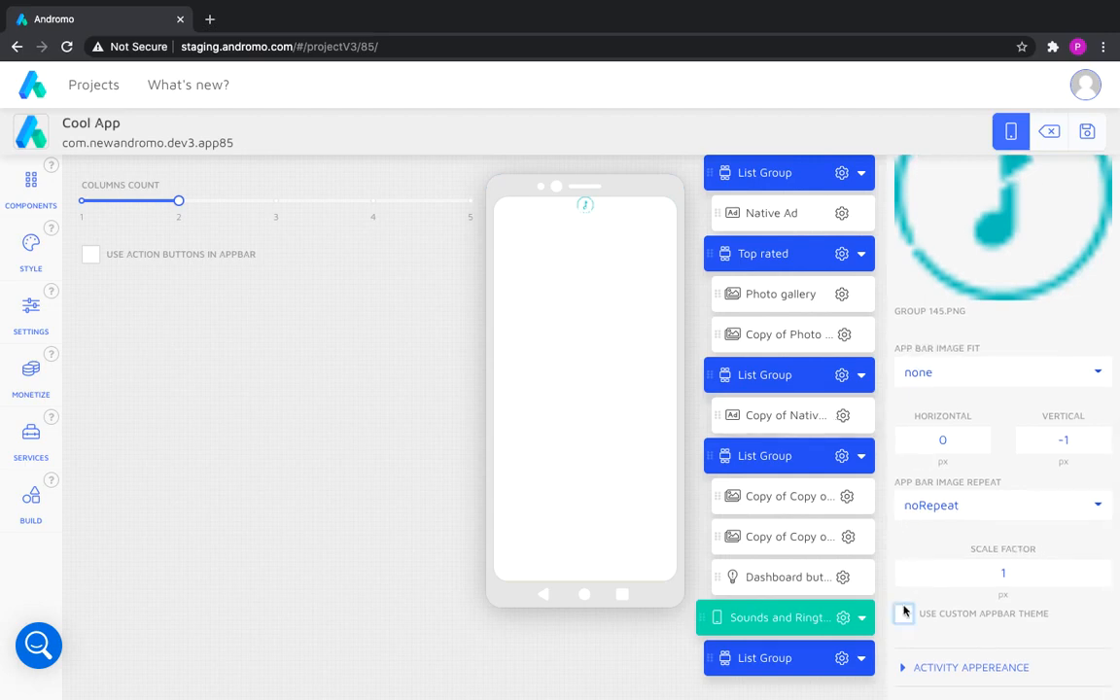
pyautogui.click(904, 611)
pyautogui.scroll(-3, 1015, 595)
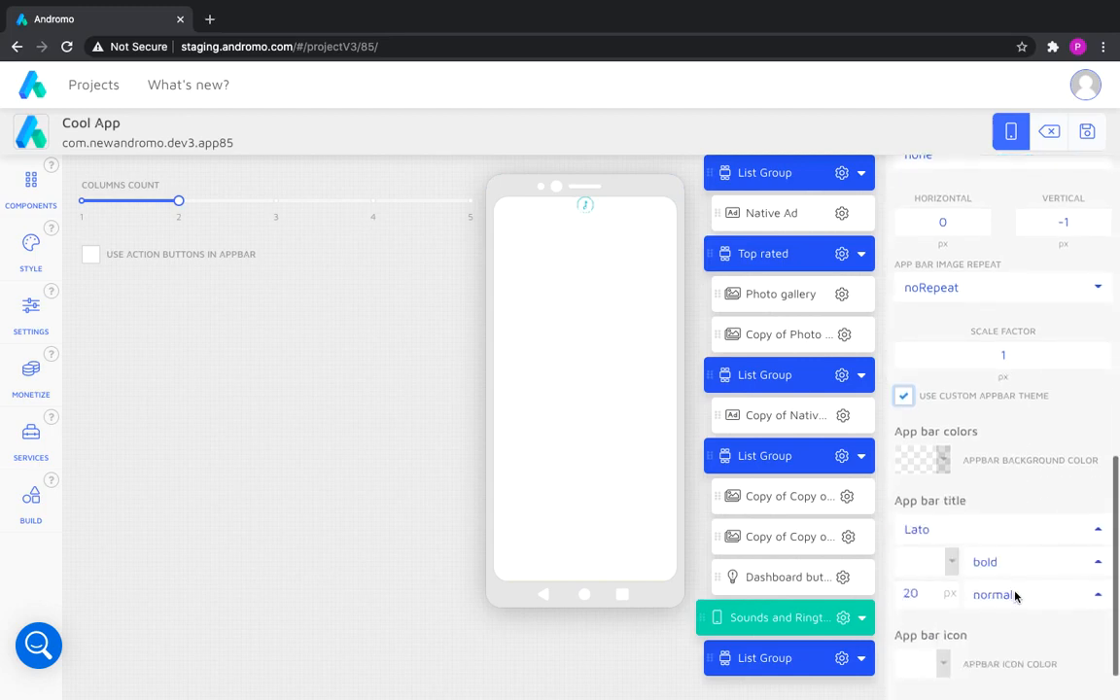
pyautogui.click(930, 563)
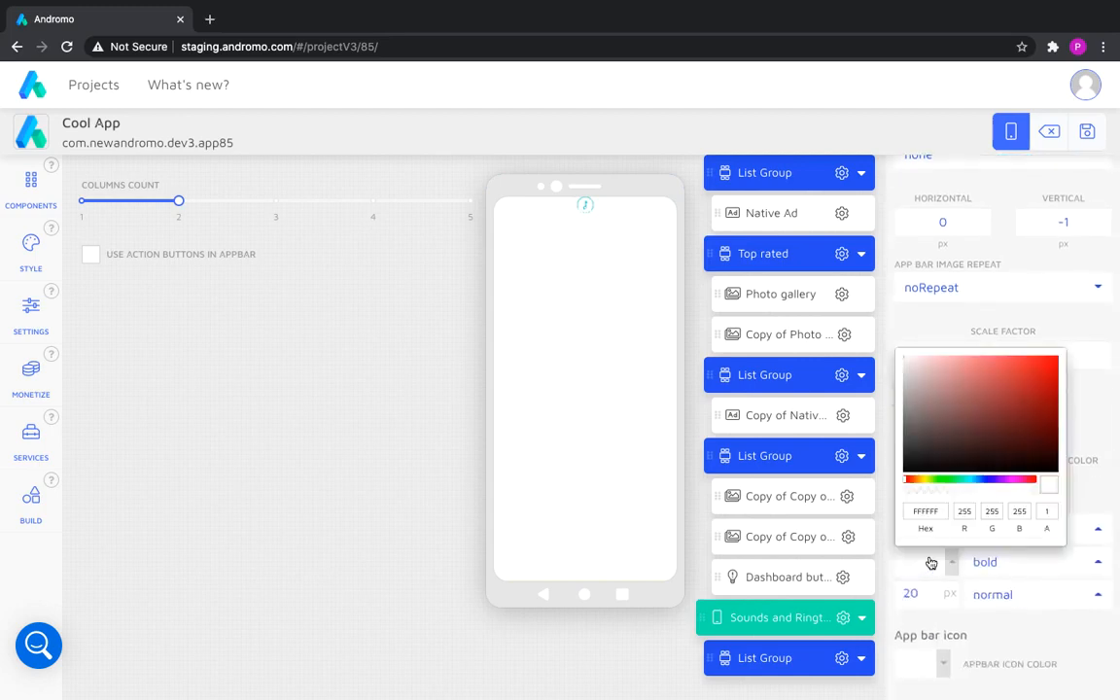
pyautogui.click(886, 502)
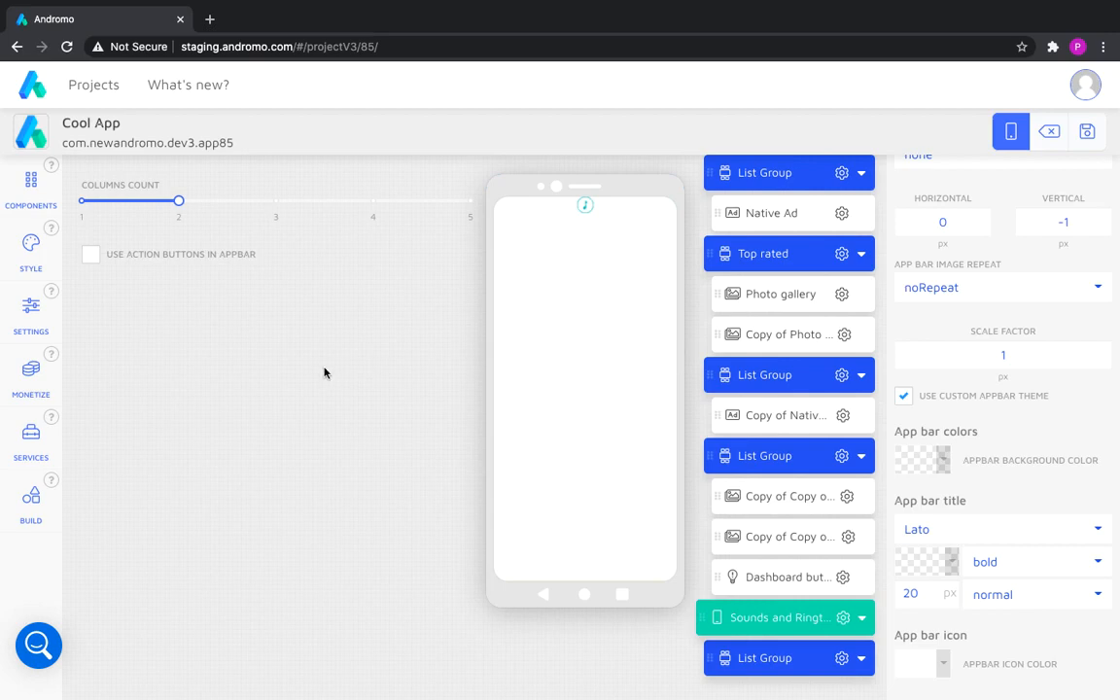
# Add a Carousel Group to the Sounds and Ringtones dashboard below its List Group.
pyautogui.click(31, 179)
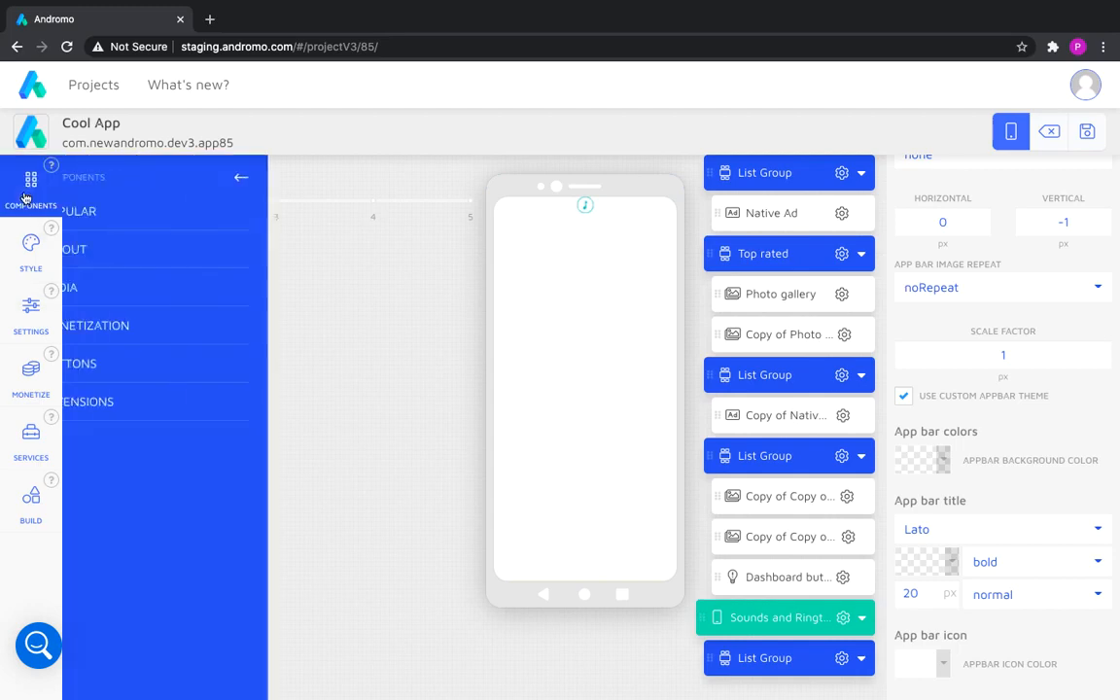
pyautogui.click(97, 222)
pyautogui.click(289, 331)
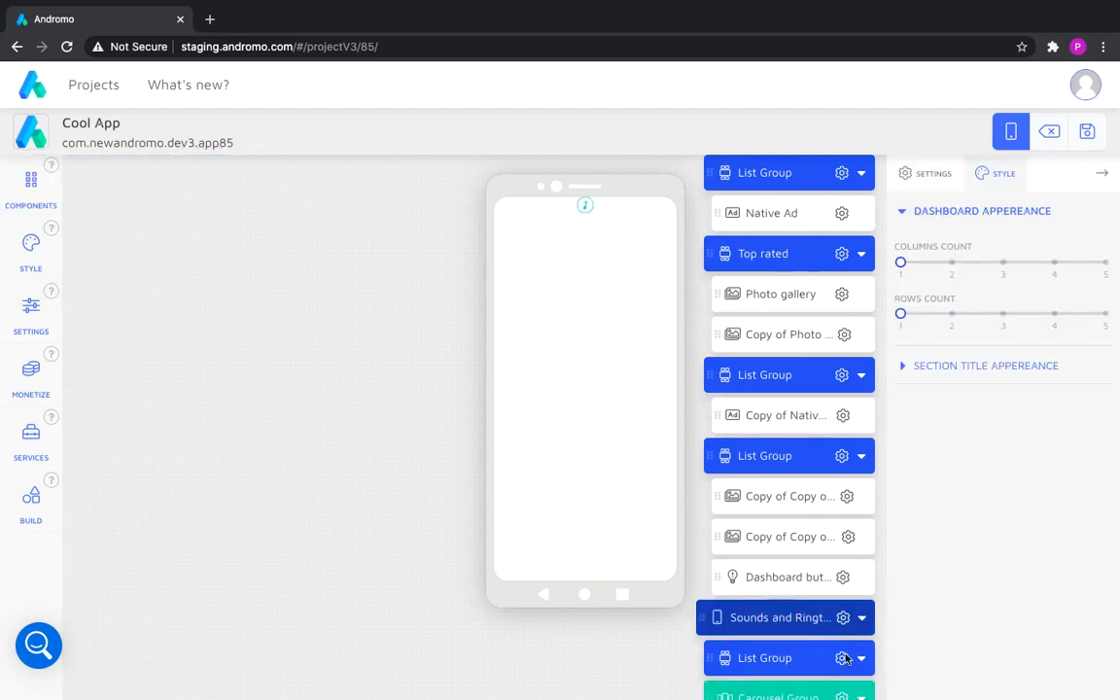
pyautogui.scroll(-1, 811, 660)
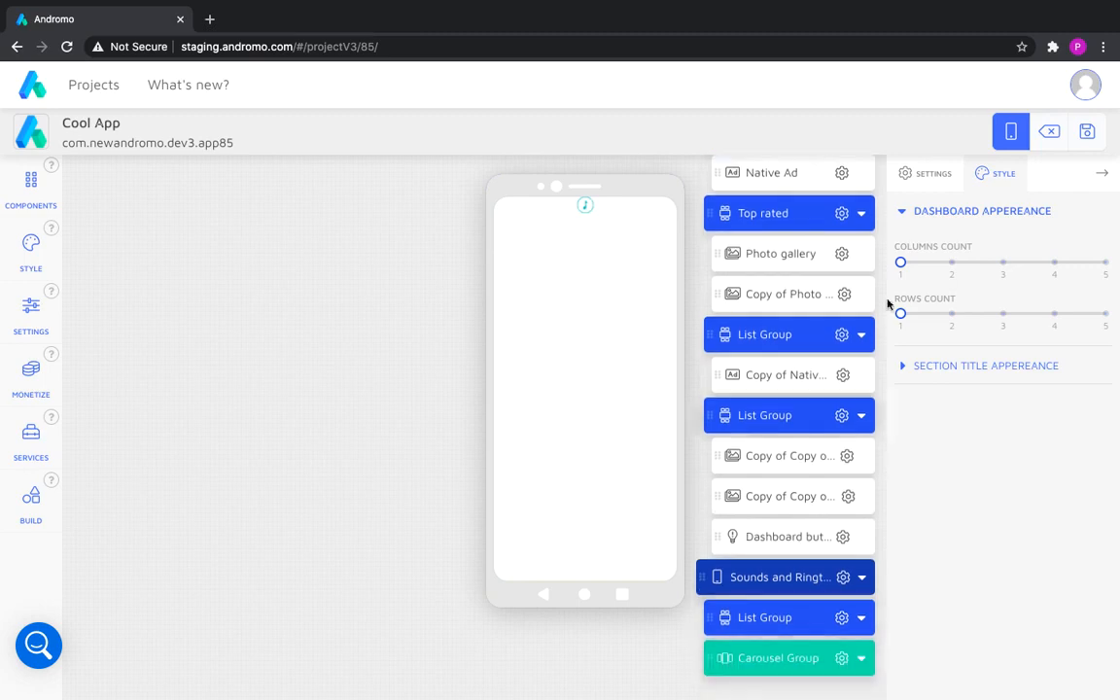
# Rename the new Carousel Group as Categories.
pyautogui.click(929, 174)
pyautogui.doubleClick(923, 342)
pyautogui.write('Ca Group')
pyautogui.hotkey('shift', 'End')
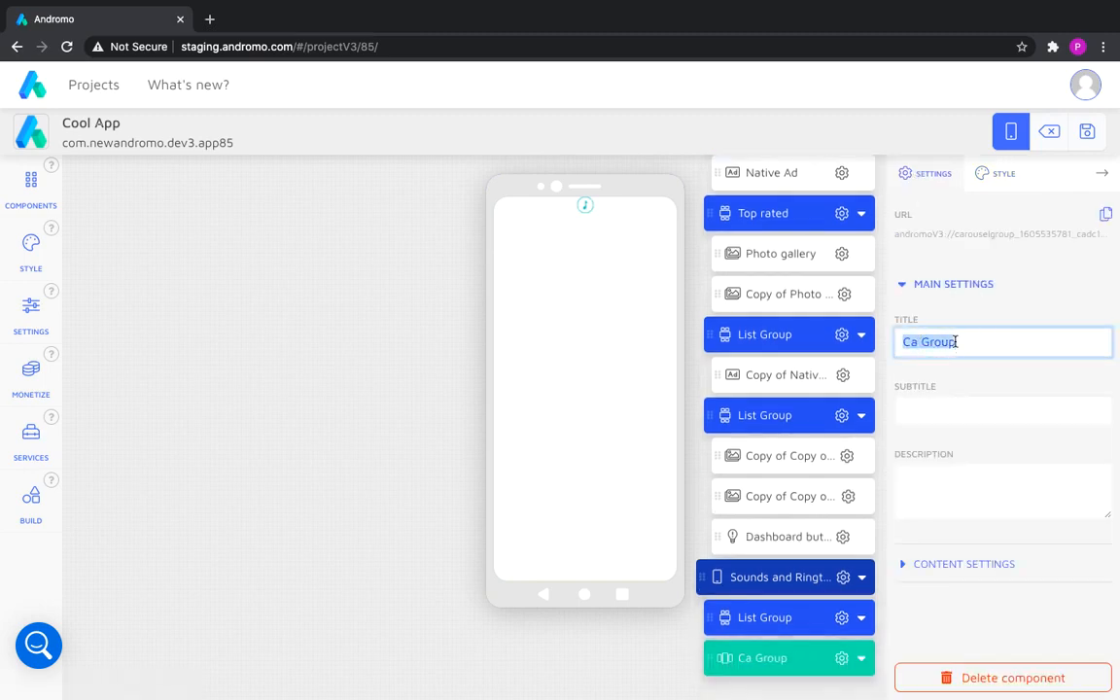
pyautogui.write('tegories')
pyautogui.click(964, 364)
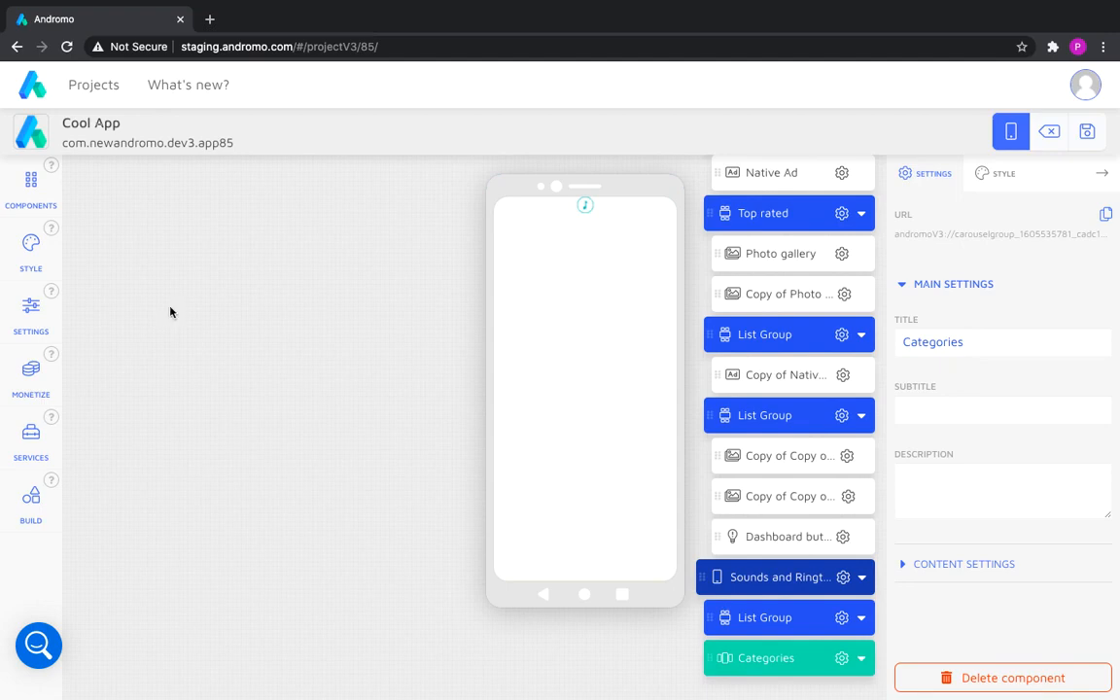
# Add an Audio player component inside the Categories carousel group.
pyautogui.click(32, 187)
pyautogui.click(93, 296)
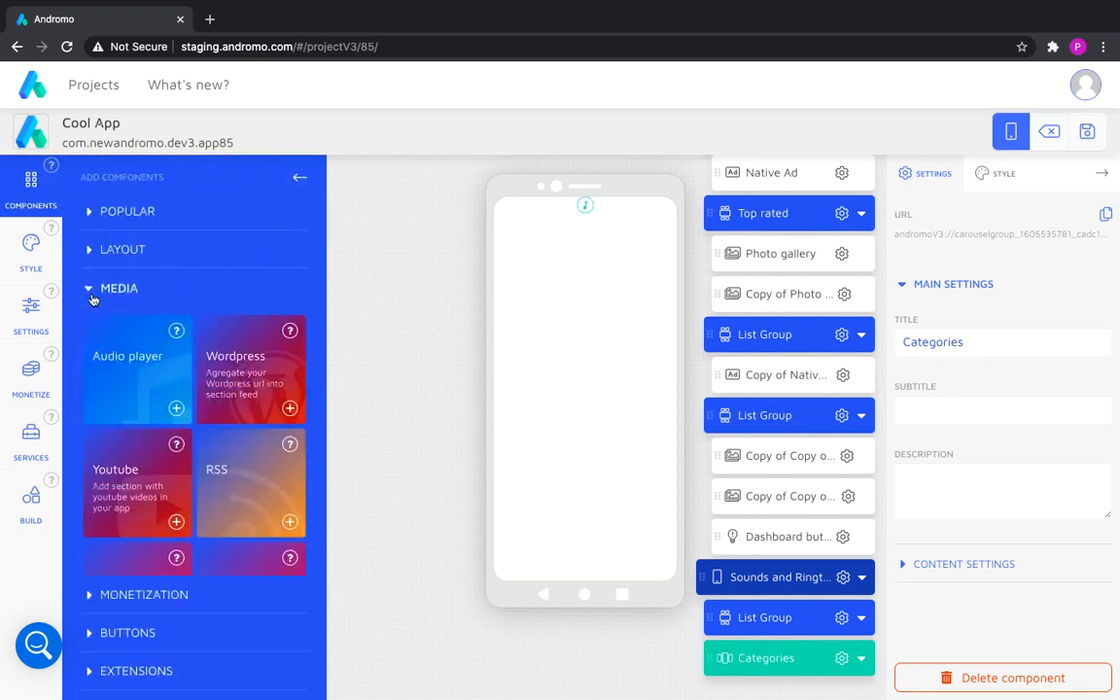
pyautogui.click(175, 406)
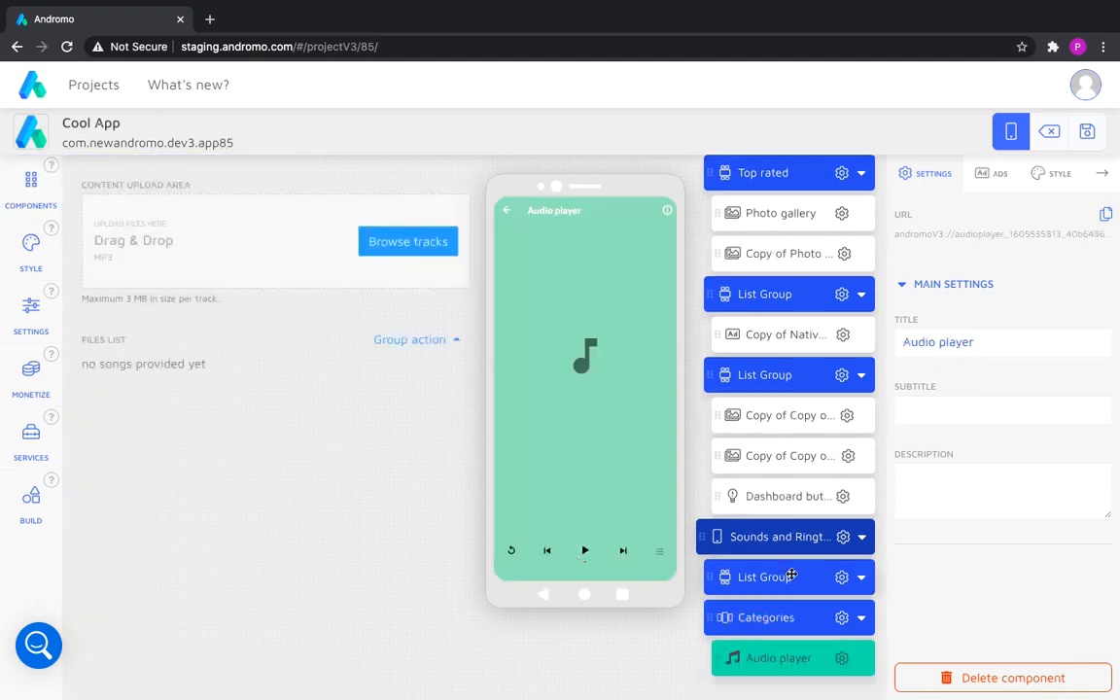
pyautogui.click(507, 209)
# Show the Categories group title on the dashboard and set its section title columns count to 3.
pyautogui.click(789, 617)
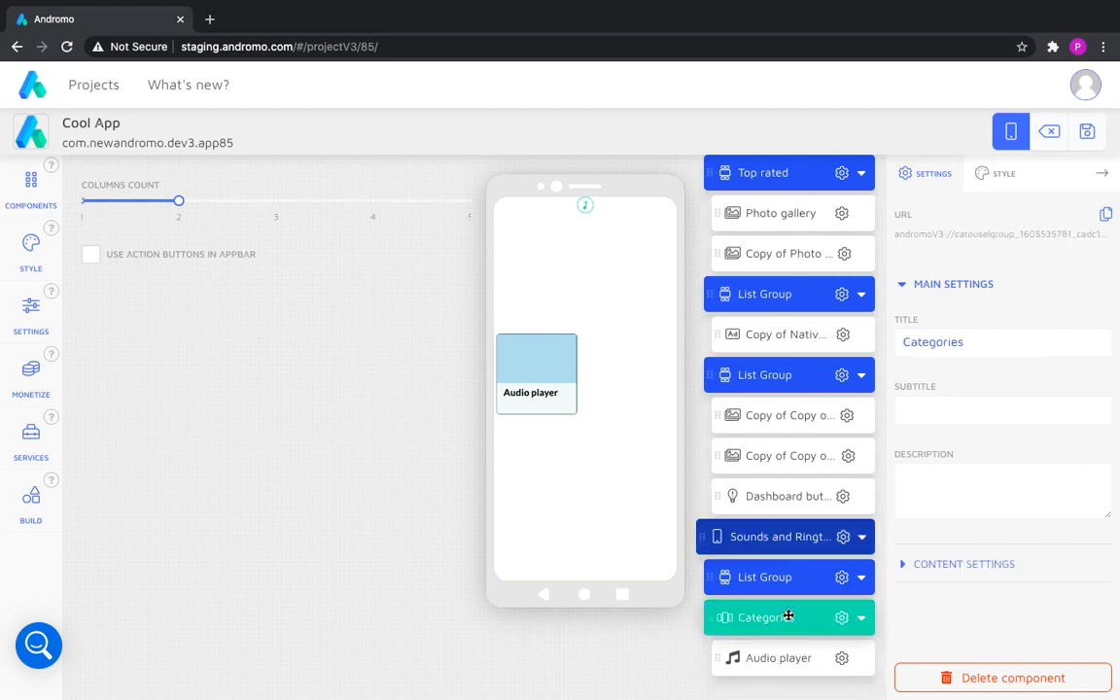
pyautogui.click(901, 563)
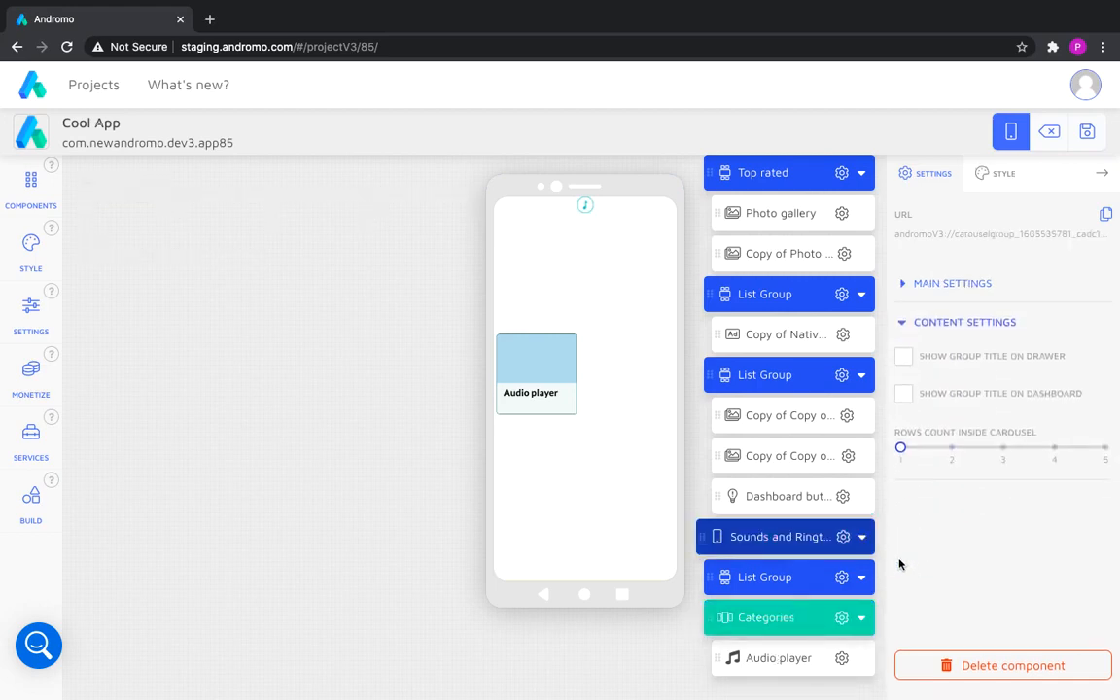
pyautogui.click(904, 394)
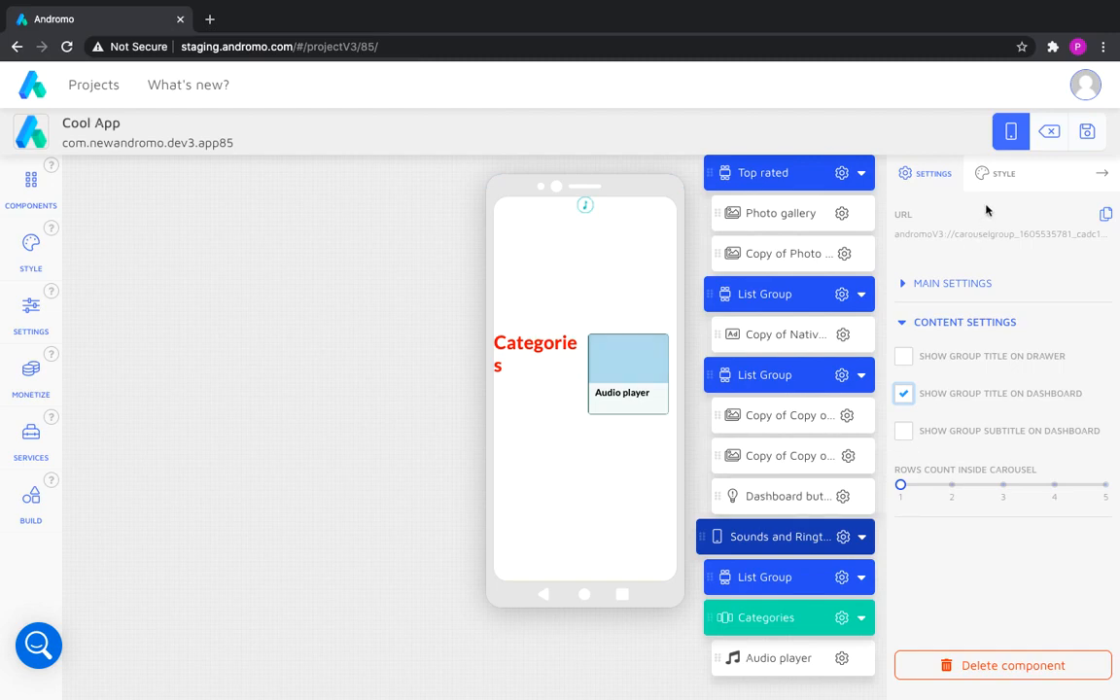
pyautogui.click(994, 179)
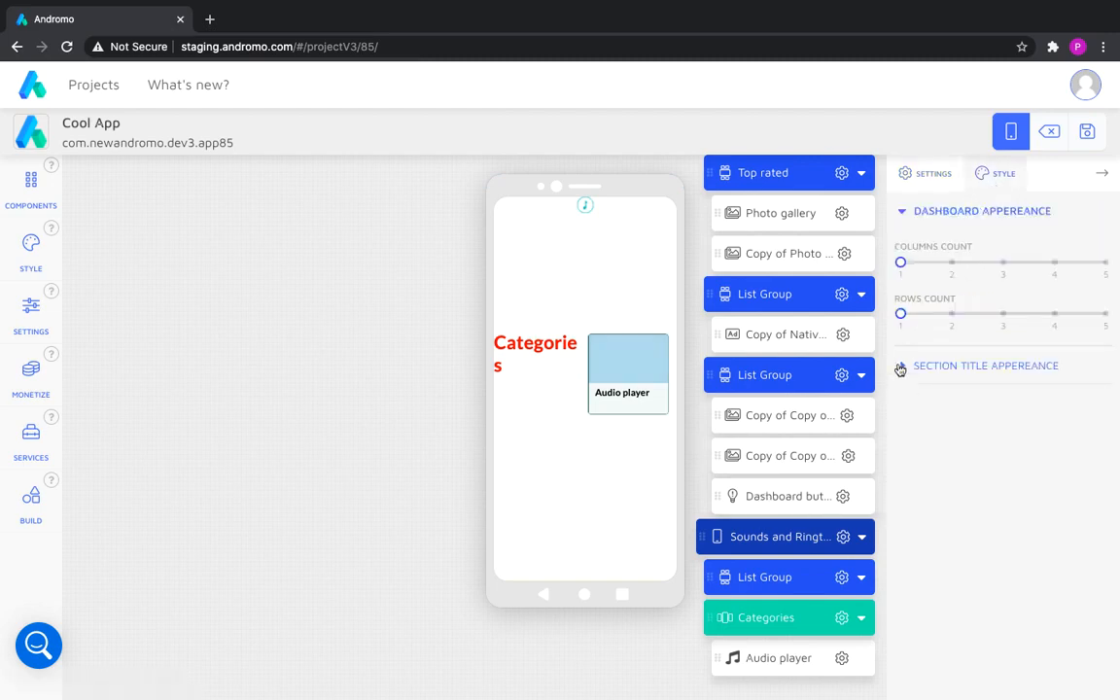
pyautogui.click(900, 368)
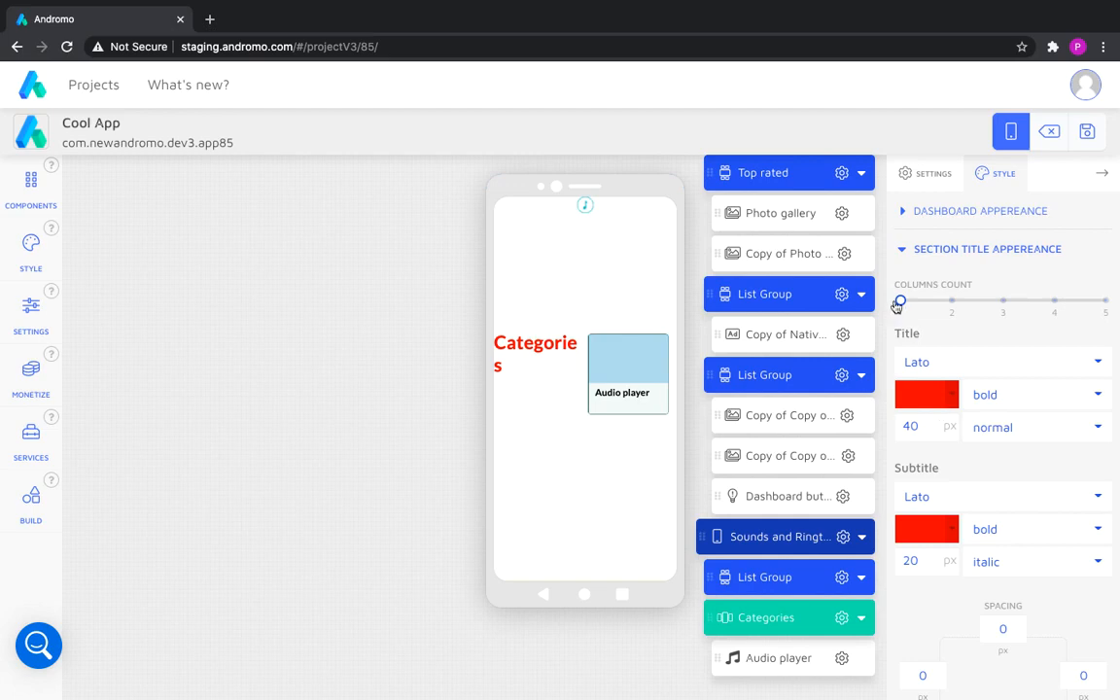
pyautogui.click(1002, 304)
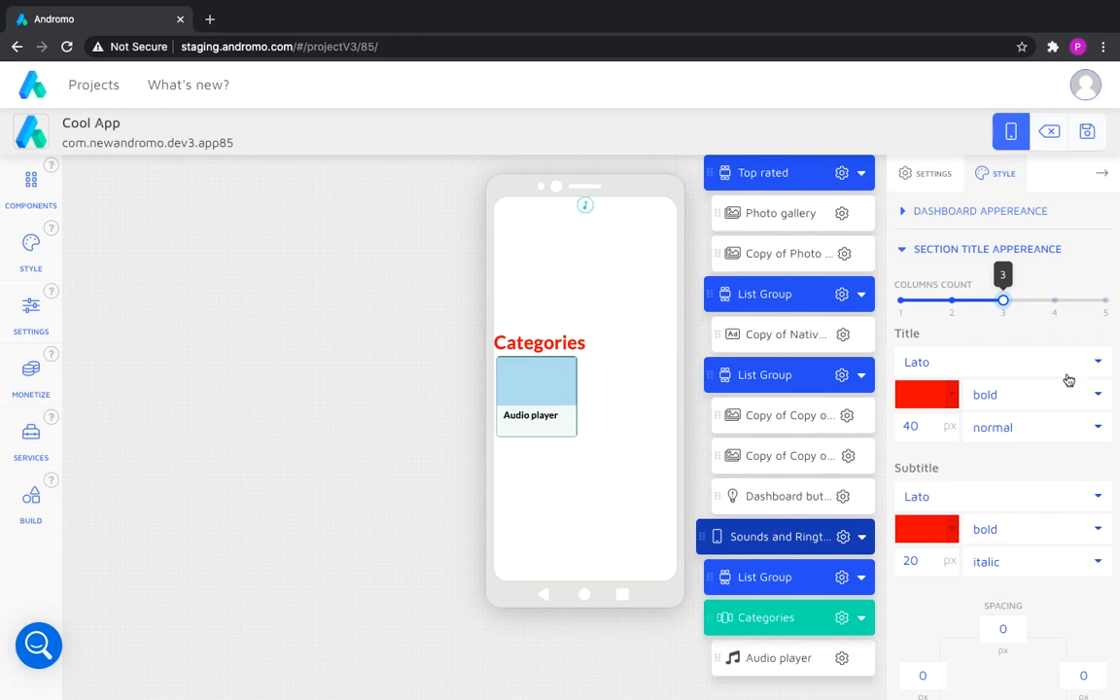
# Set the Categories section title text to black at a size of 30 px.
pyautogui.click(925, 402)
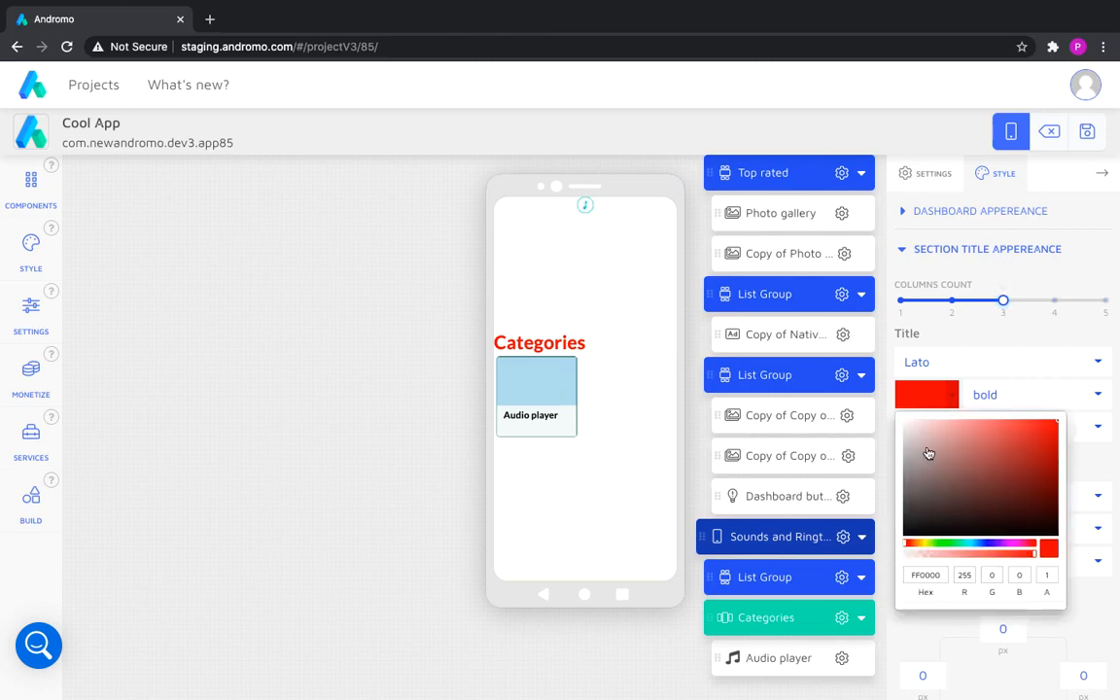
pyautogui.click(911, 529)
pyautogui.click(882, 415)
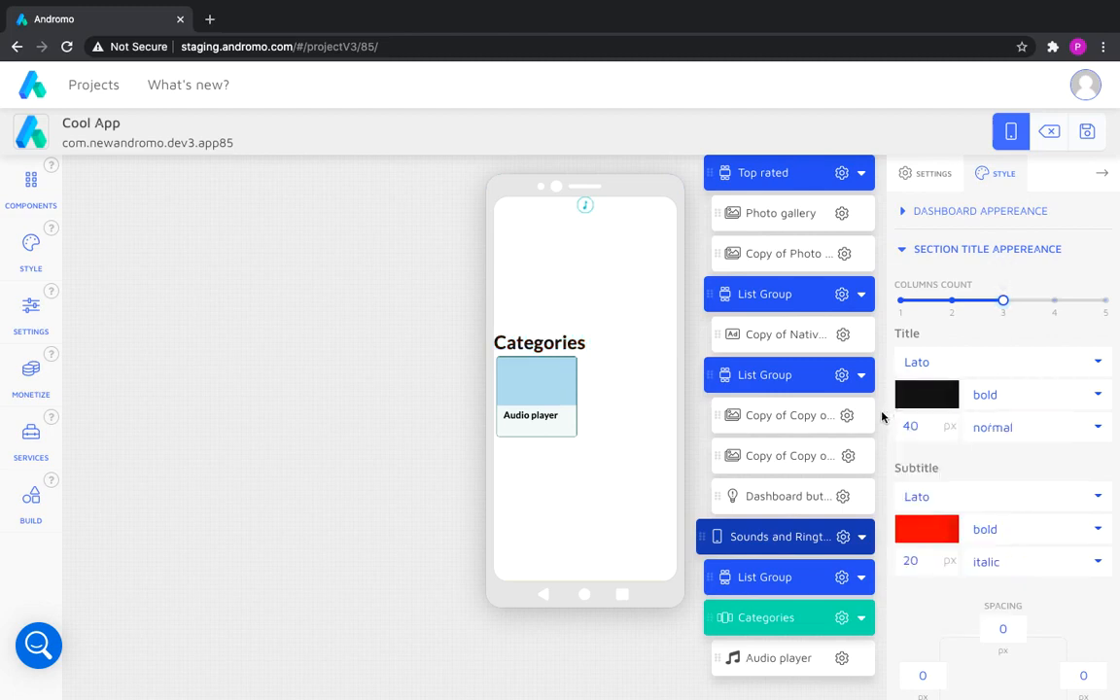
pyautogui.doubleClick(911, 427)
pyautogui.write('30')
pyautogui.click(885, 480)
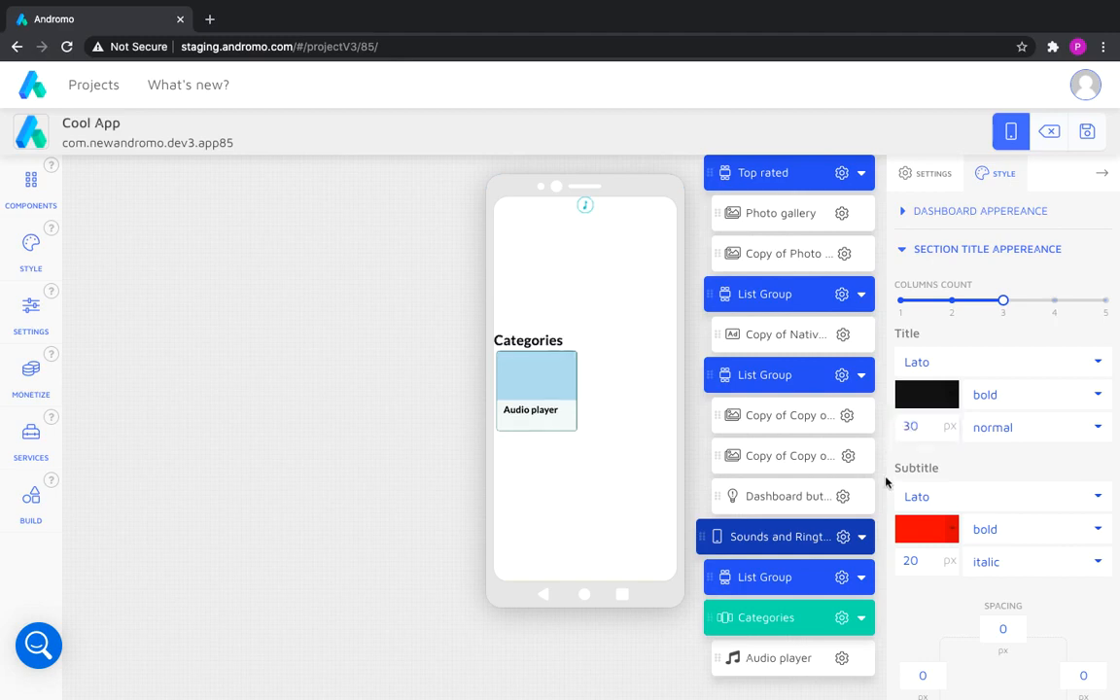
# Set the Categories section title spacing to 10 px below and -50 px above.
pyautogui.scroll(-1, 887, 472)
pyautogui.doubleClick(998, 677)
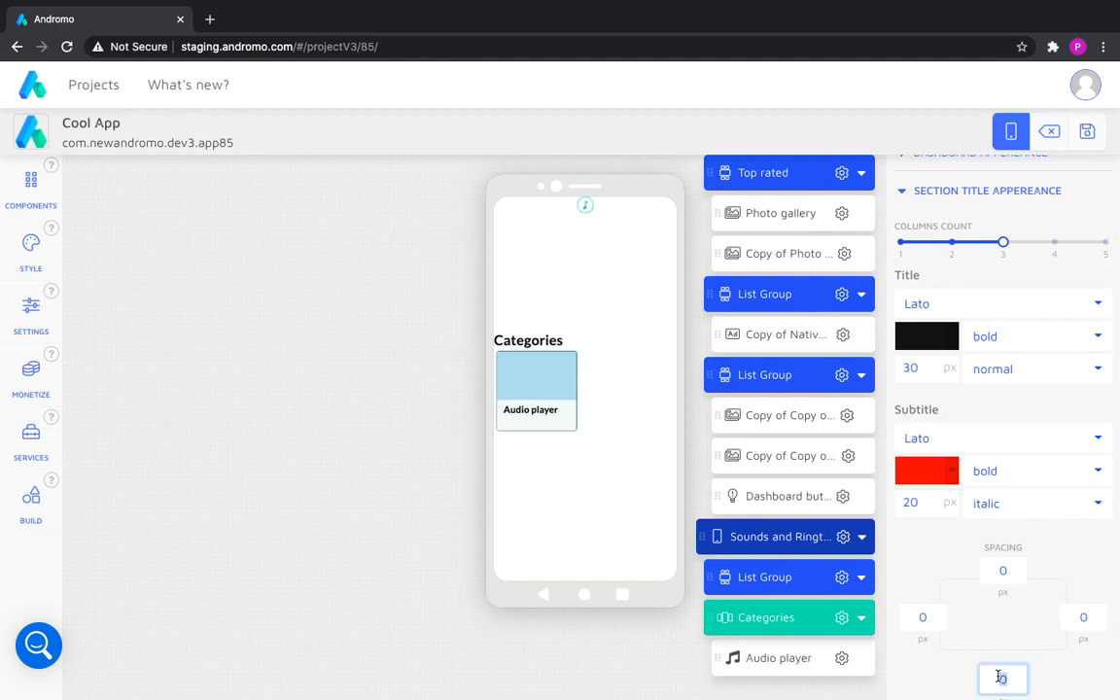
pyautogui.write('5')
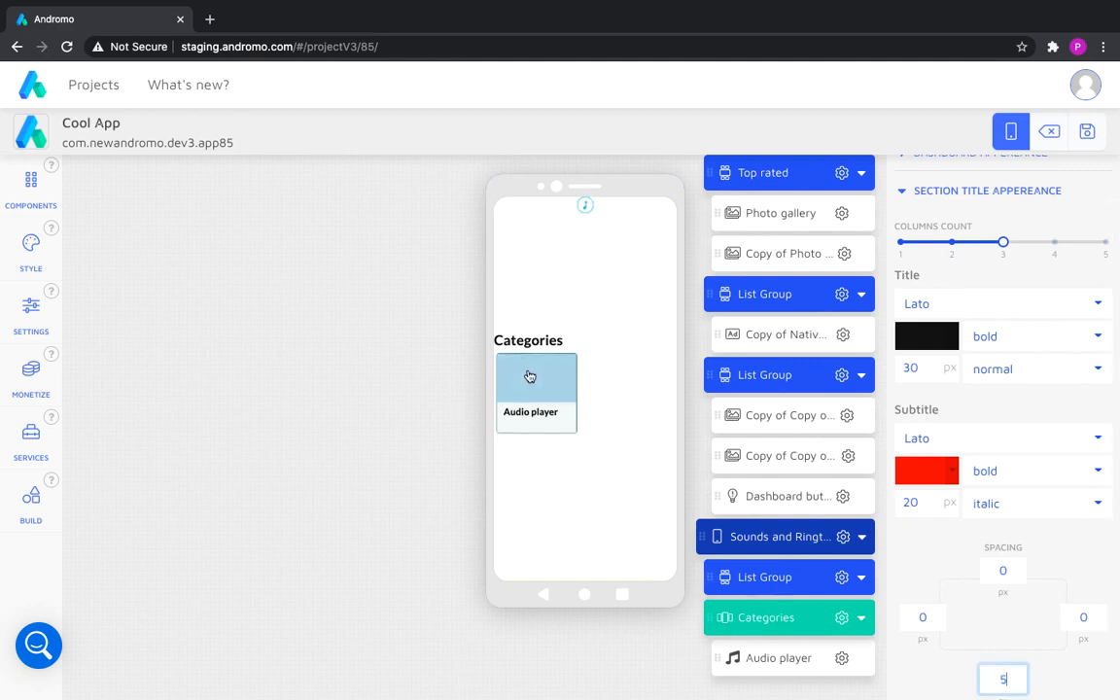
pyautogui.write('10')
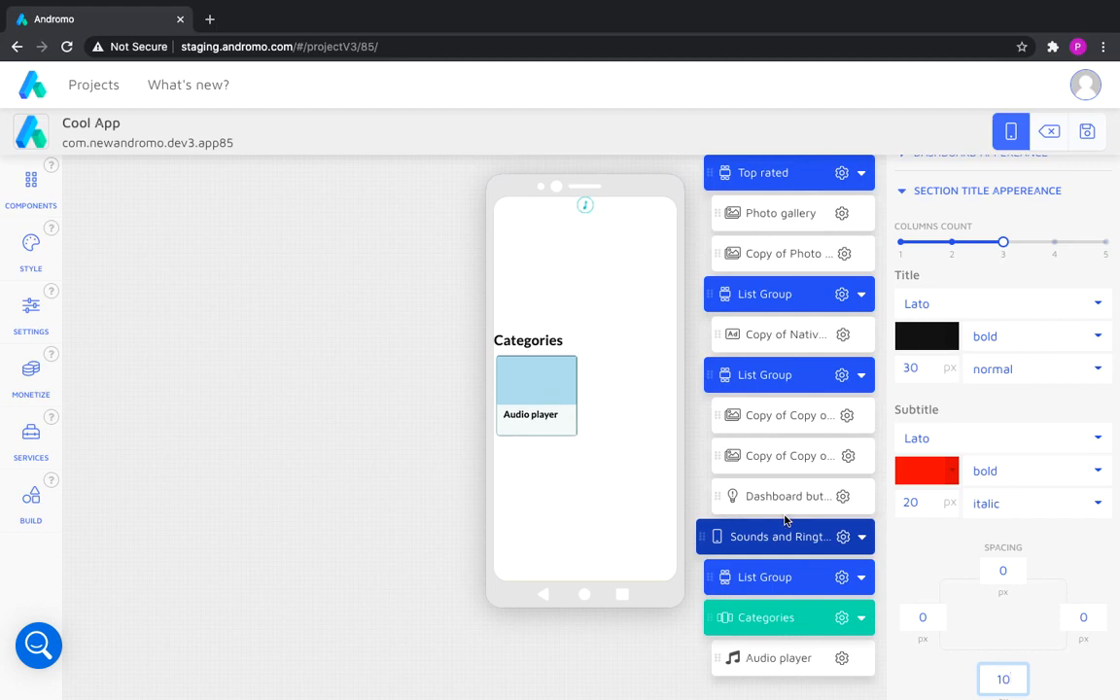
pyautogui.click(1000, 570)
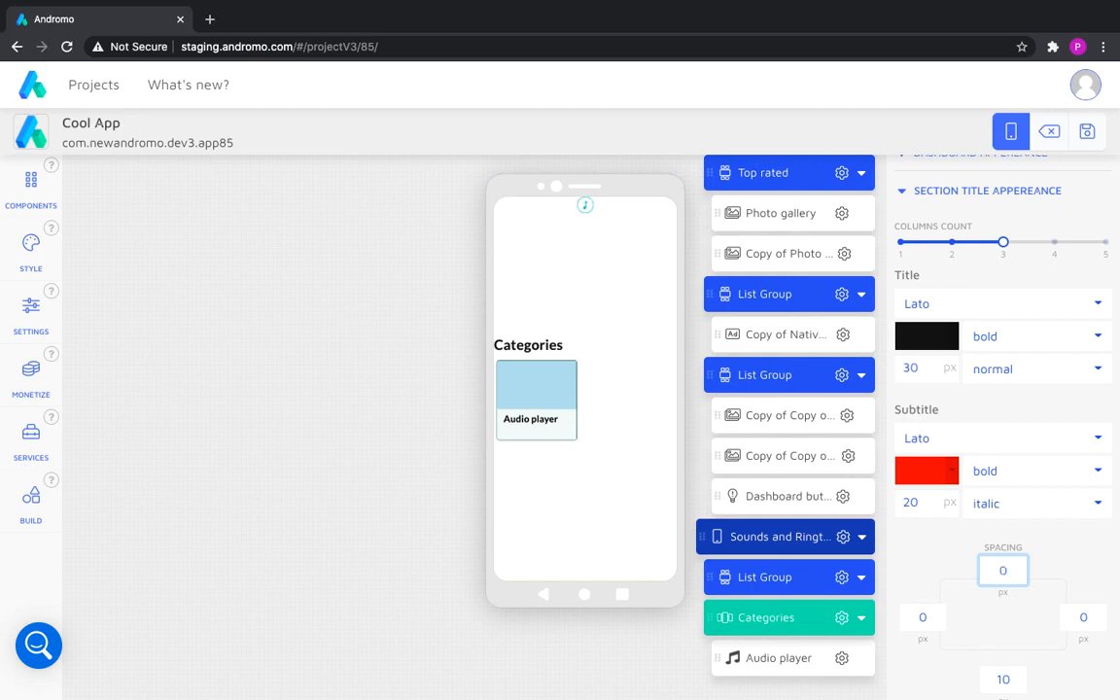
pyautogui.press('BackSpace')
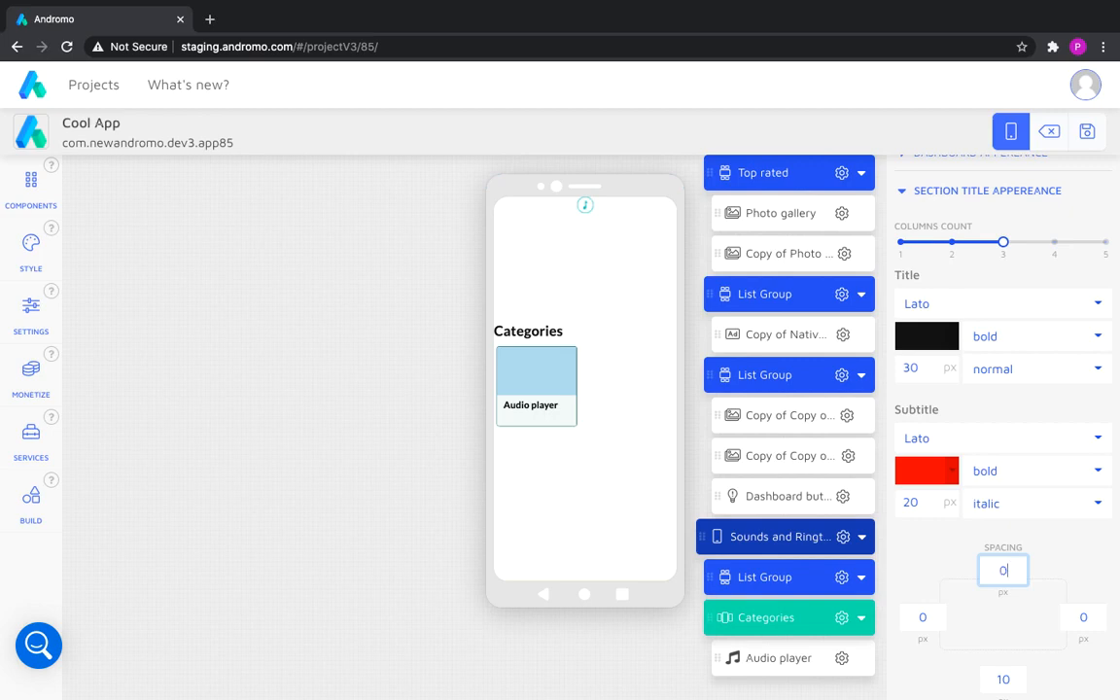
pyautogui.press('BackSpace')
pyautogui.write('-')
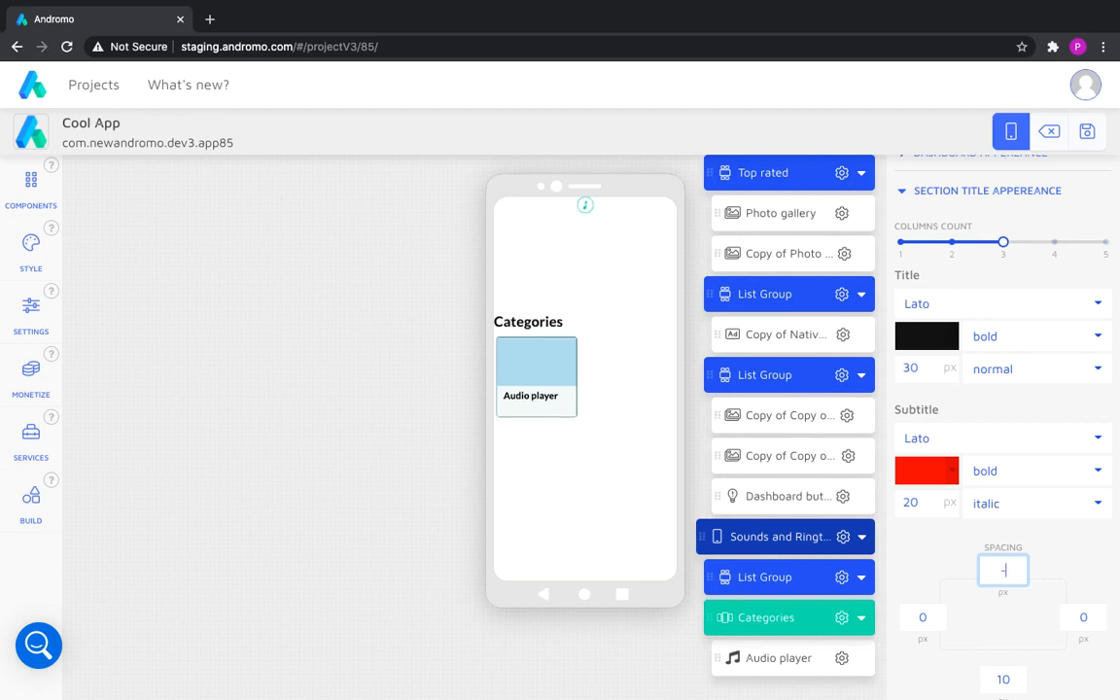
pyautogui.press('BackSpace')
pyautogui.write('0')
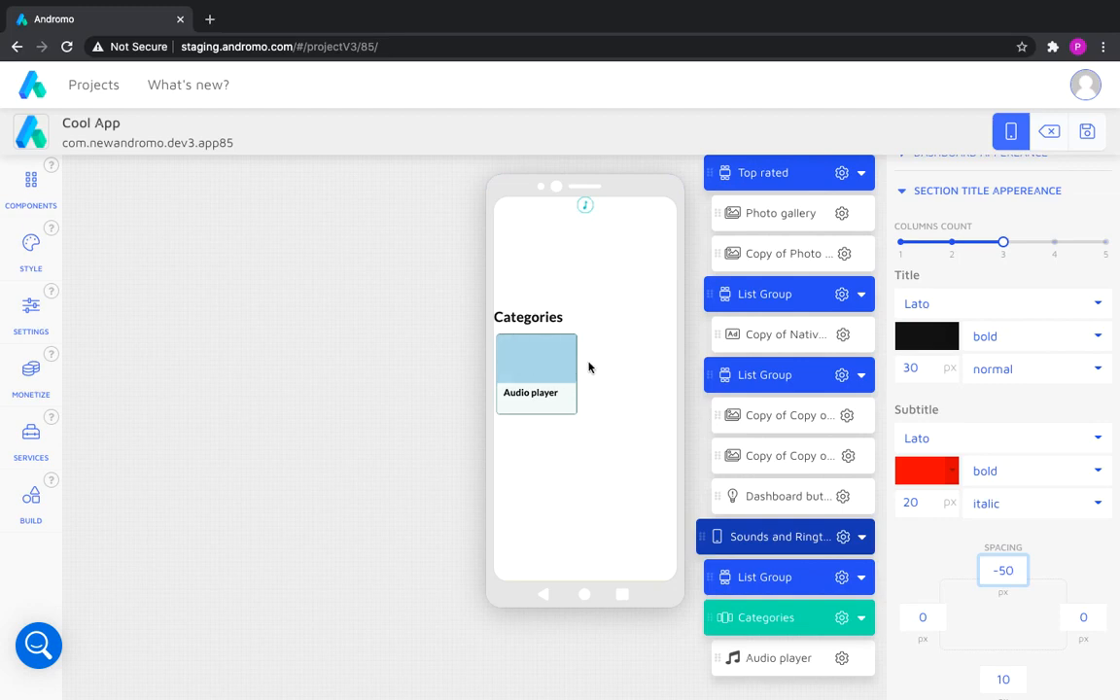
# Enable a custom size for the Audio player's dashboard card and make it 2 columns by 1 row.
pyautogui.click(775, 661)
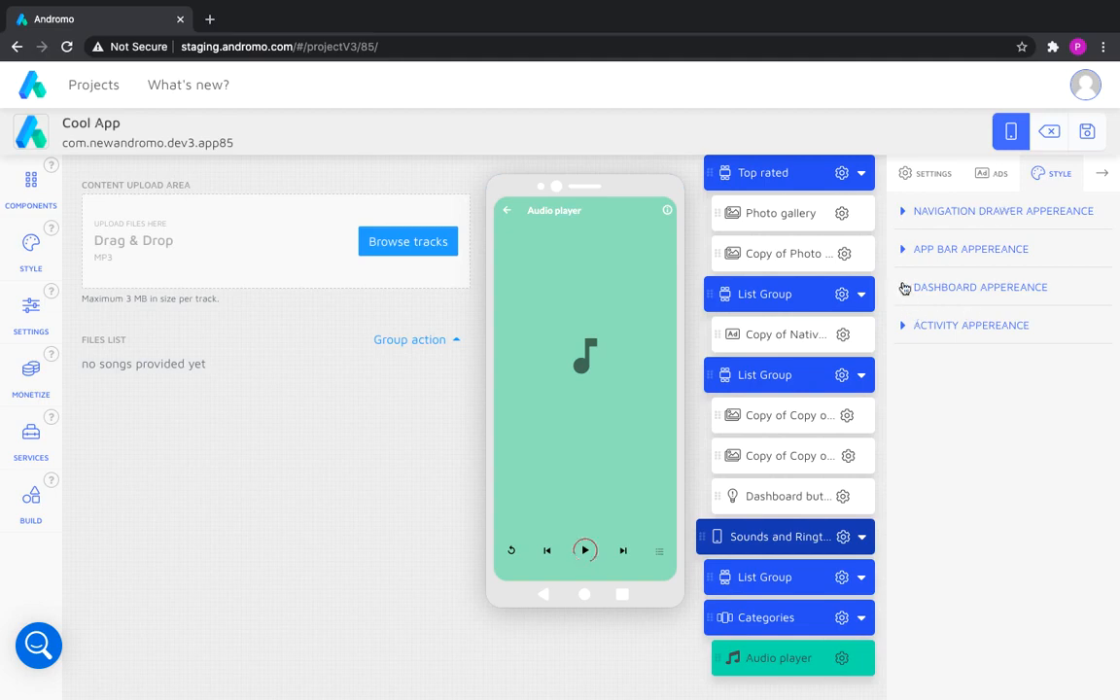
pyautogui.click(904, 288)
pyautogui.click(903, 388)
pyautogui.moveTo(900, 442); pyautogui.dragTo(952, 443)
pyautogui.click(901, 495)
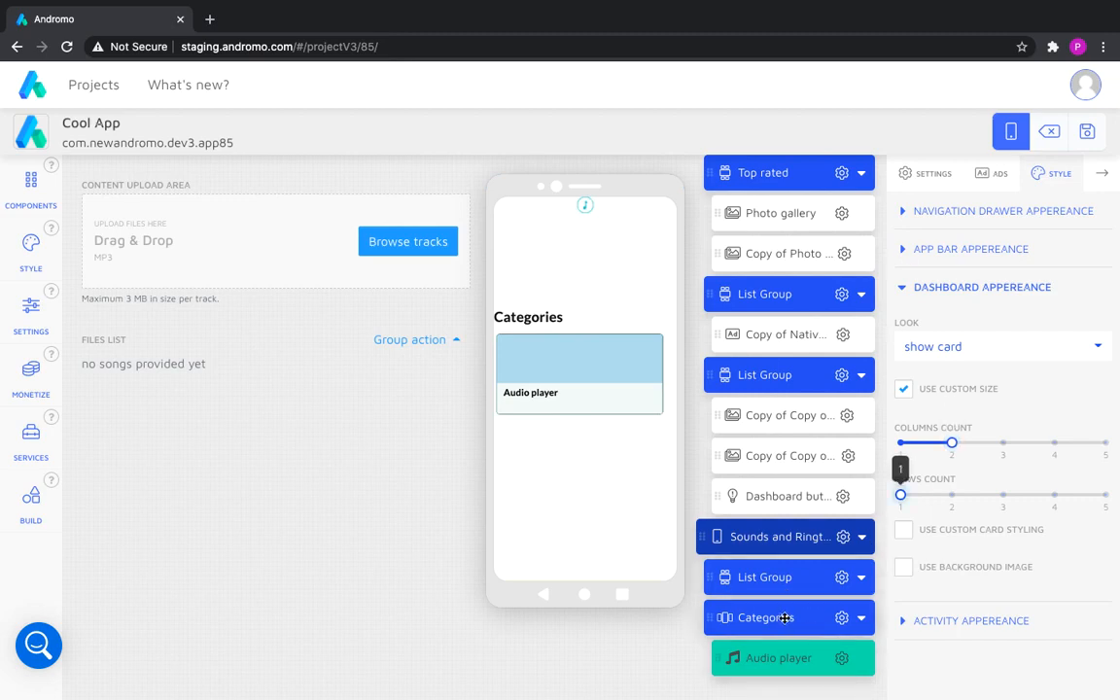
# Set the Sounds and Ringtones dashboard's columns count to 3.
pyautogui.click(788, 616)
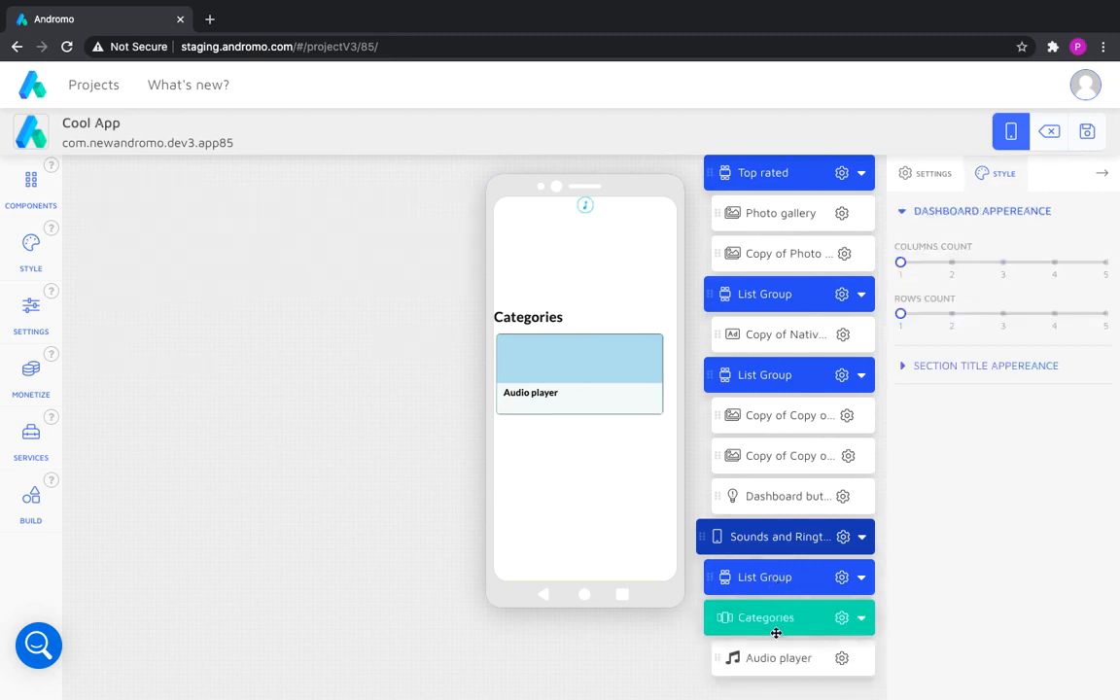
pyautogui.click(790, 535)
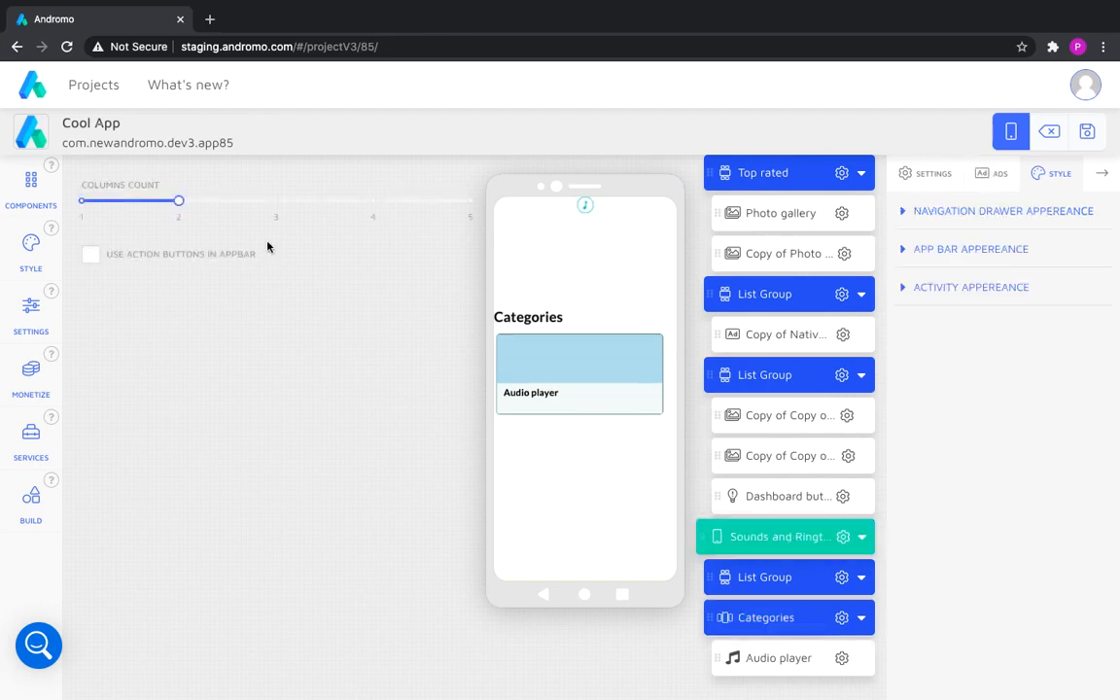
pyautogui.click(276, 202)
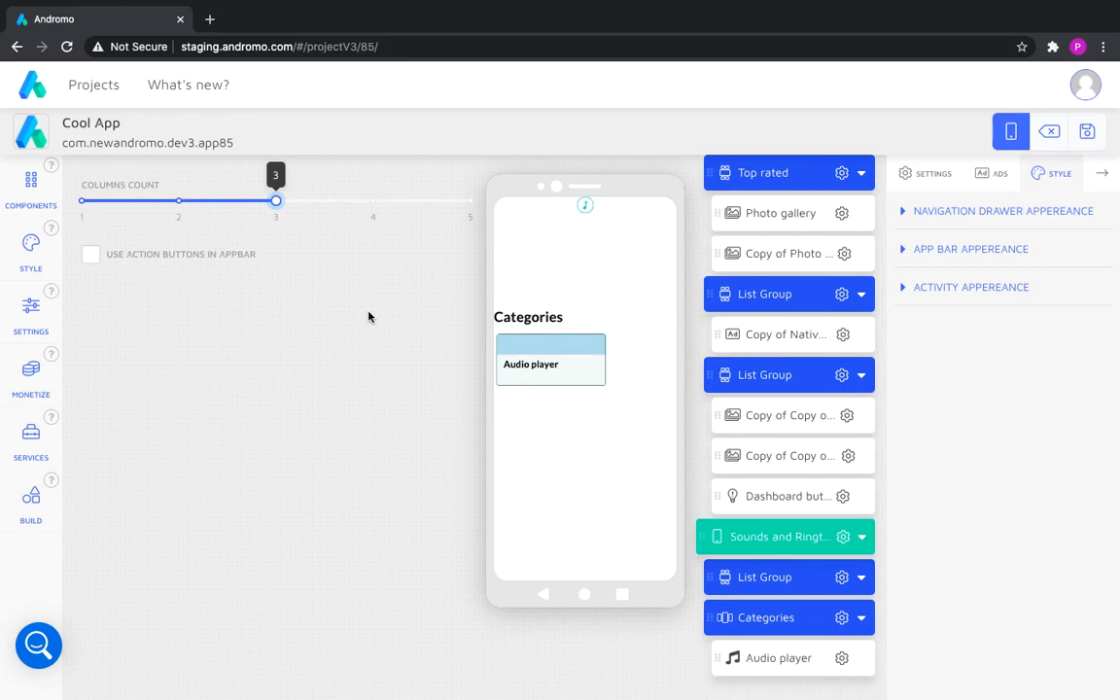
# Enable custom card styling for the Audio player's dashboard card and set its border width to 0 px.
pyautogui.click(785, 657)
pyautogui.click(902, 290)
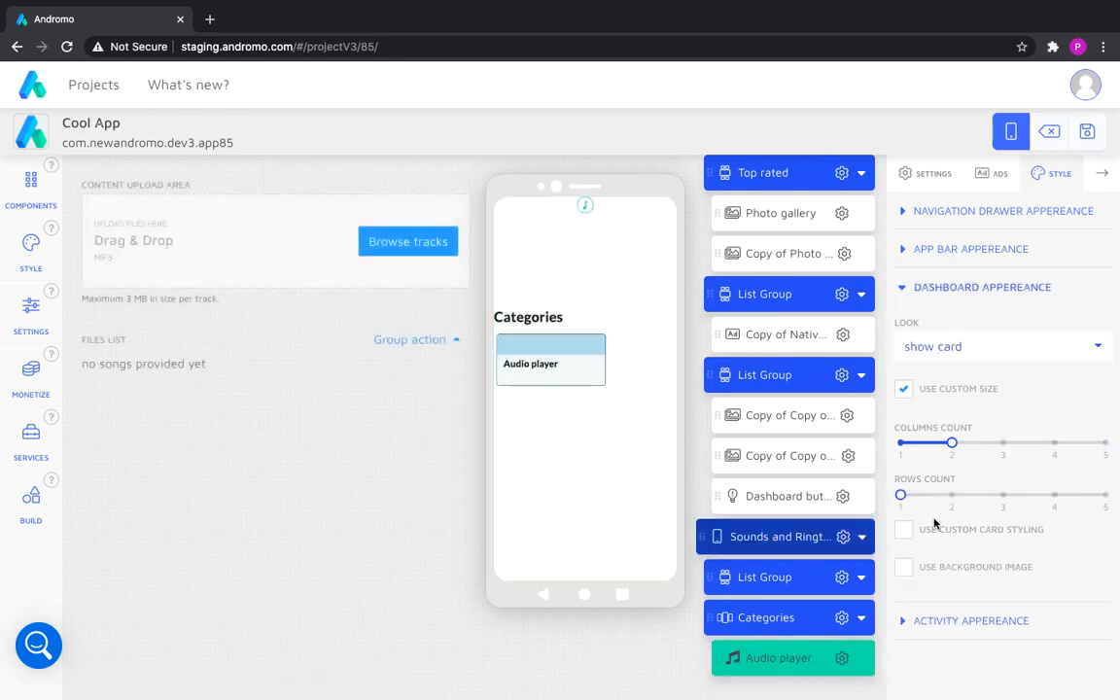
pyautogui.click(902, 532)
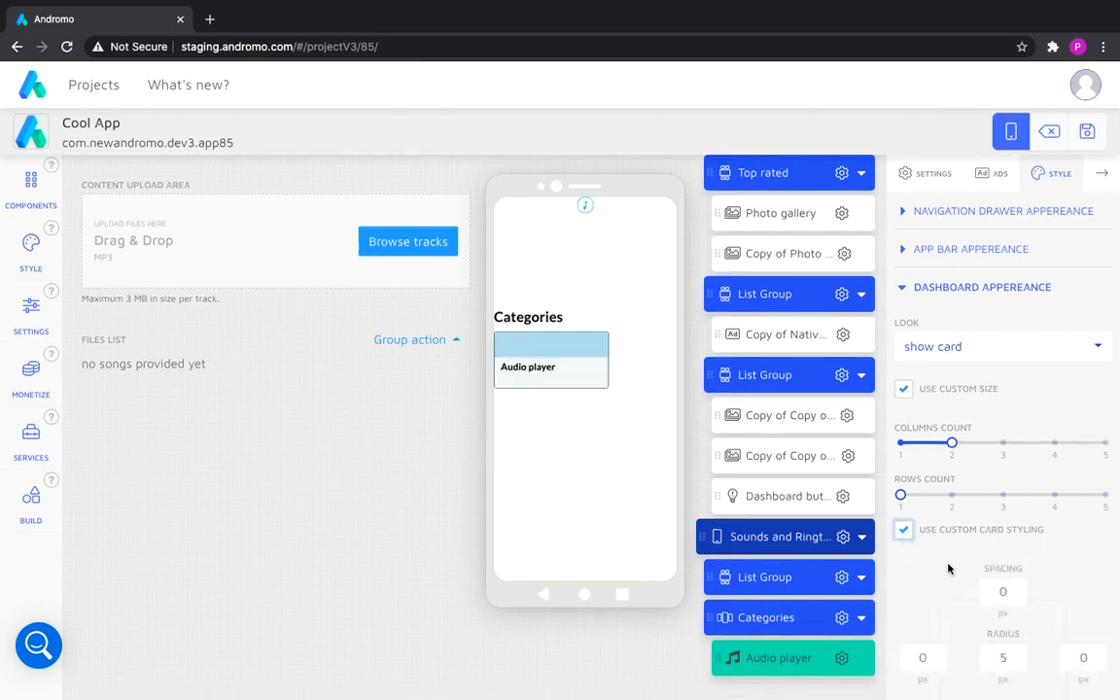
pyautogui.scroll(-1, 958, 593)
pyautogui.click(914, 632)
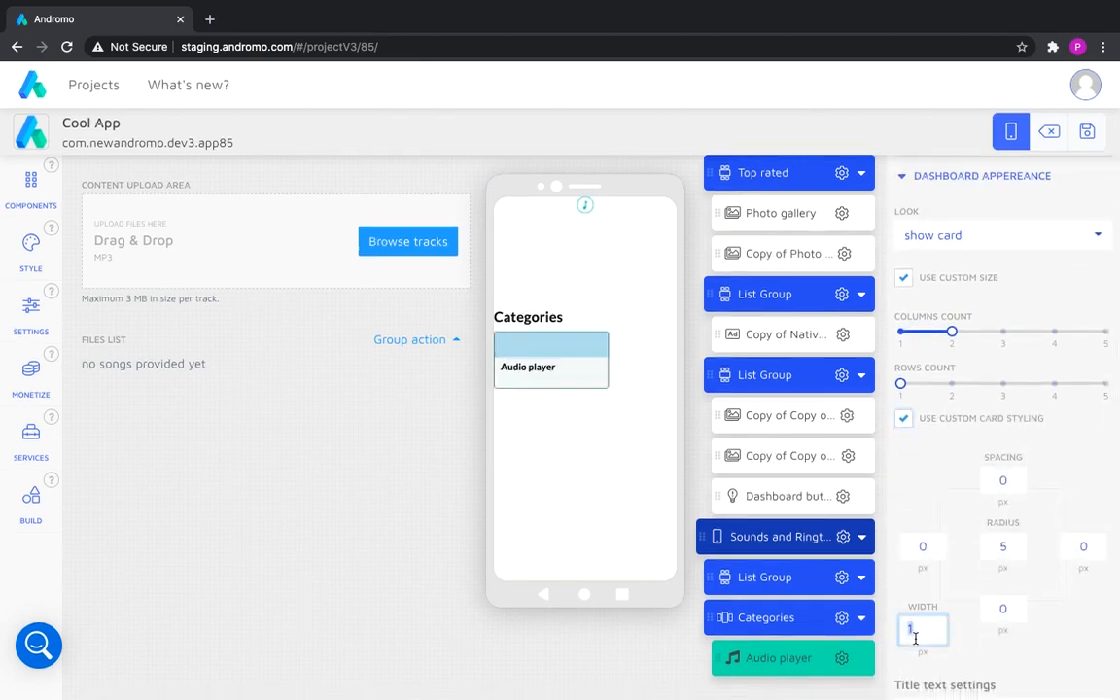
# Make the Audio player card's title background and title text fully transparent.
pyautogui.scroll(-5, 950, 584)
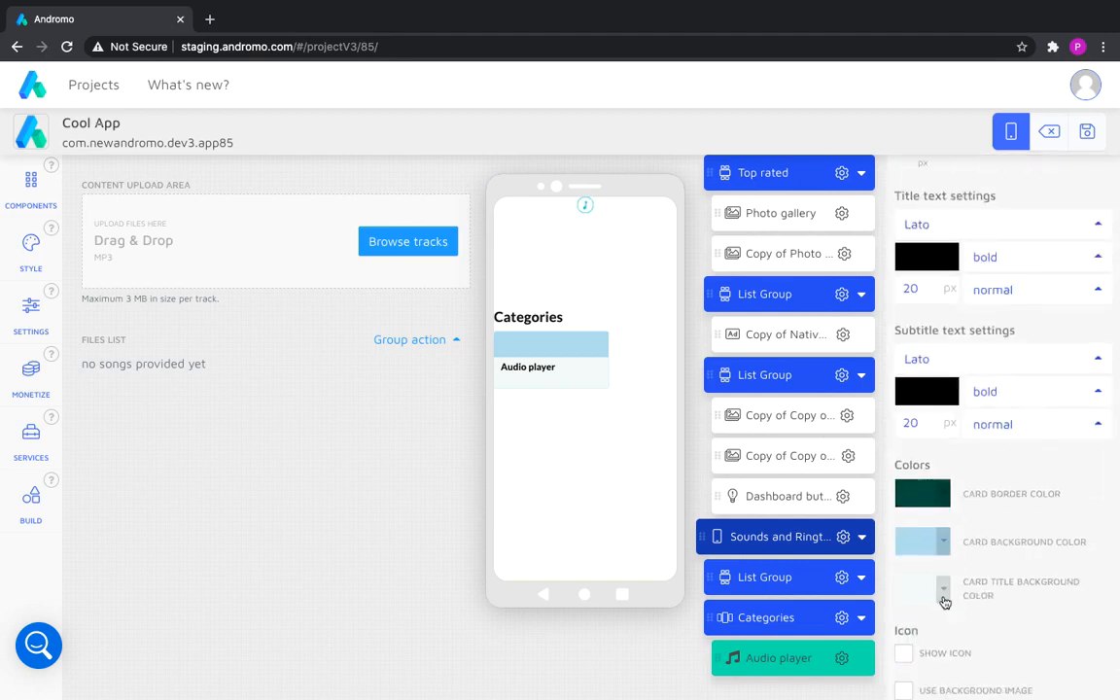
pyautogui.click(929, 589)
pyautogui.click(906, 520)
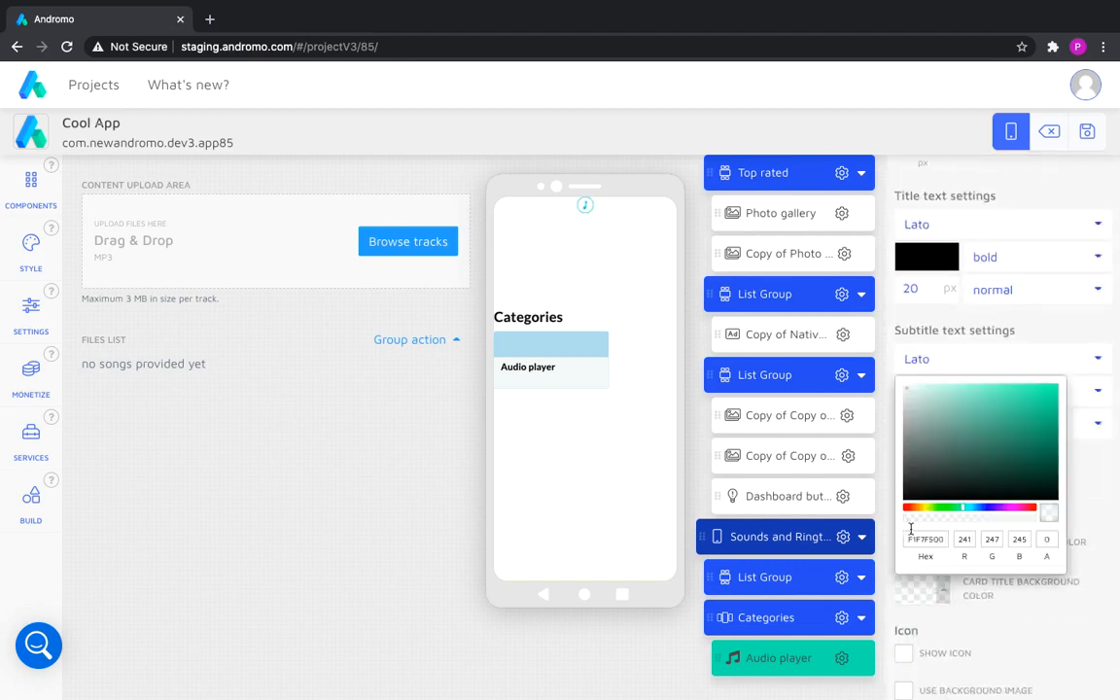
pyautogui.click(994, 617)
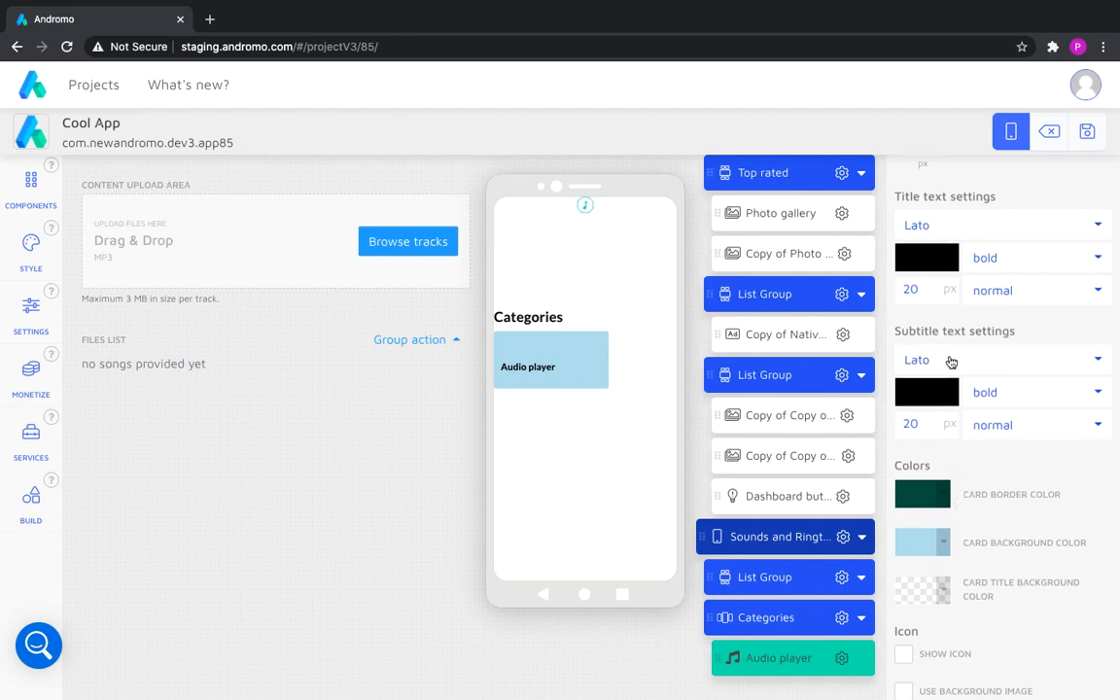
pyautogui.scroll(2, 953, 360)
pyautogui.click(928, 390)
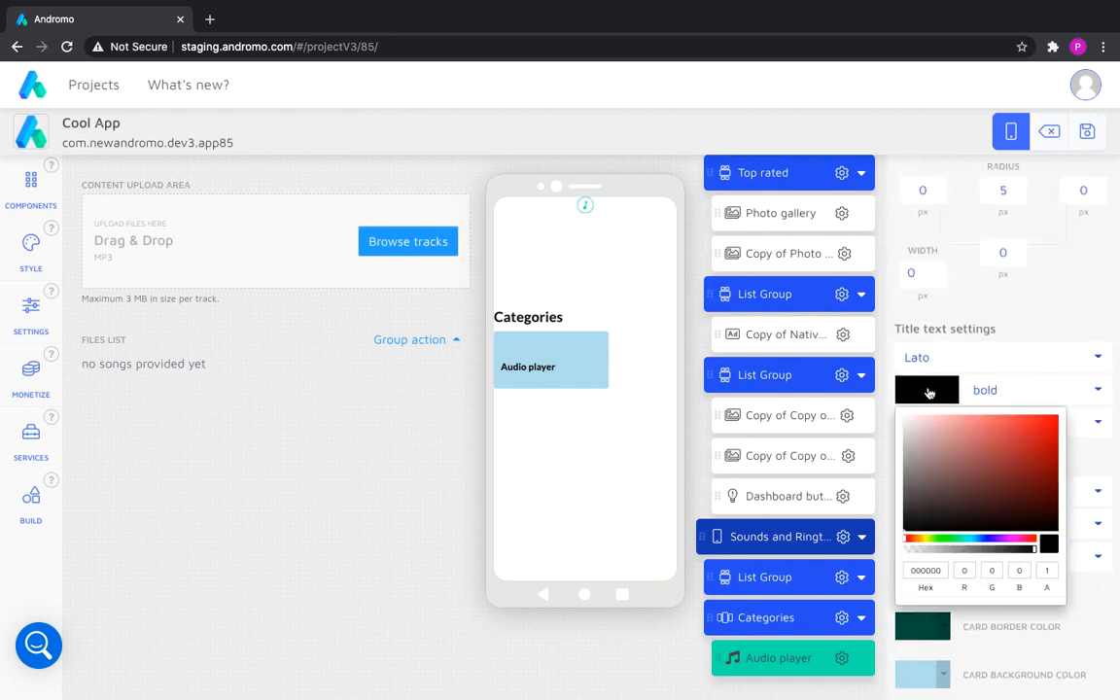
pyautogui.click(907, 549)
pyautogui.click(987, 652)
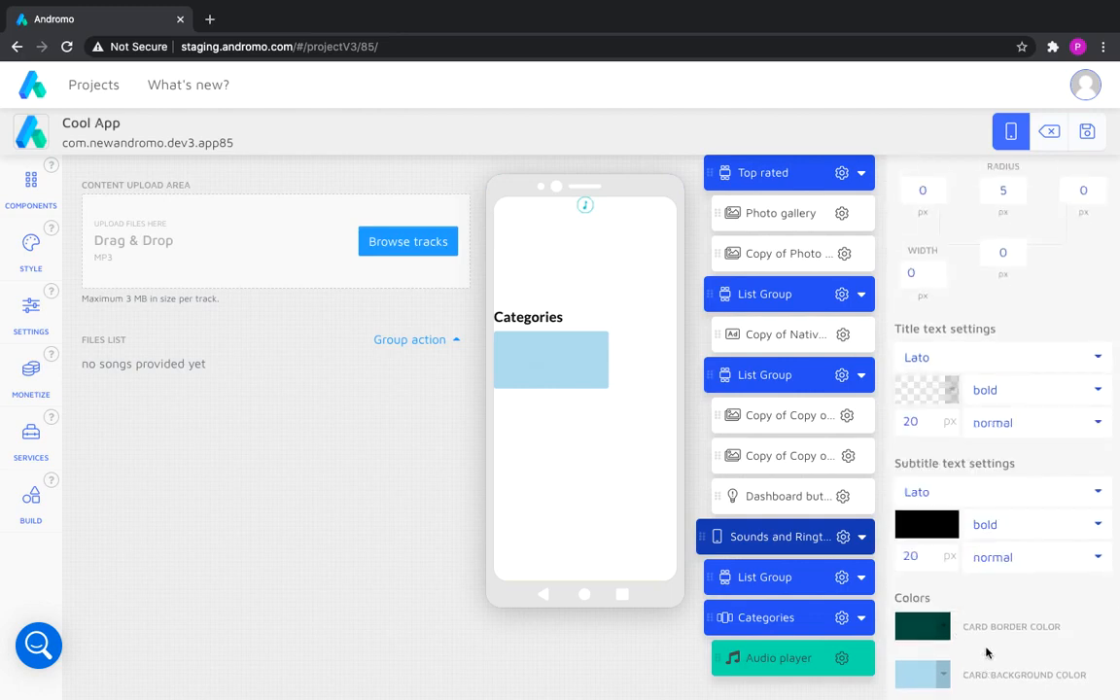
# Set the Audio player card's left spacing to 5 px.
pyautogui.scroll(2, 932, 310)
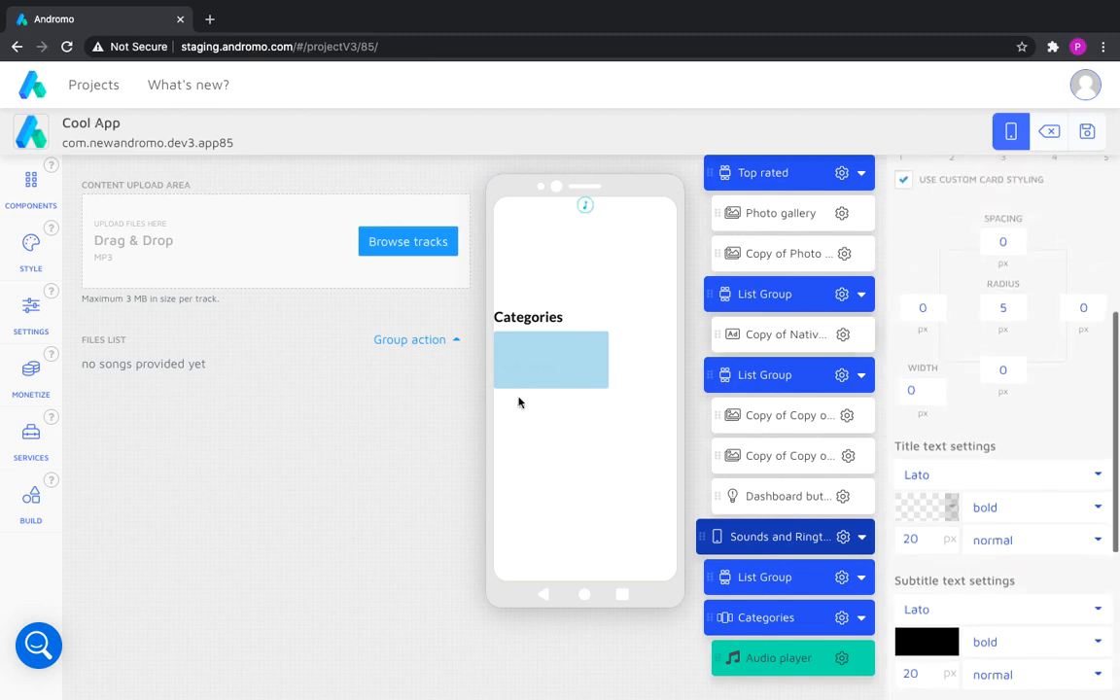
pyautogui.click(923, 310)
pyautogui.write('5')
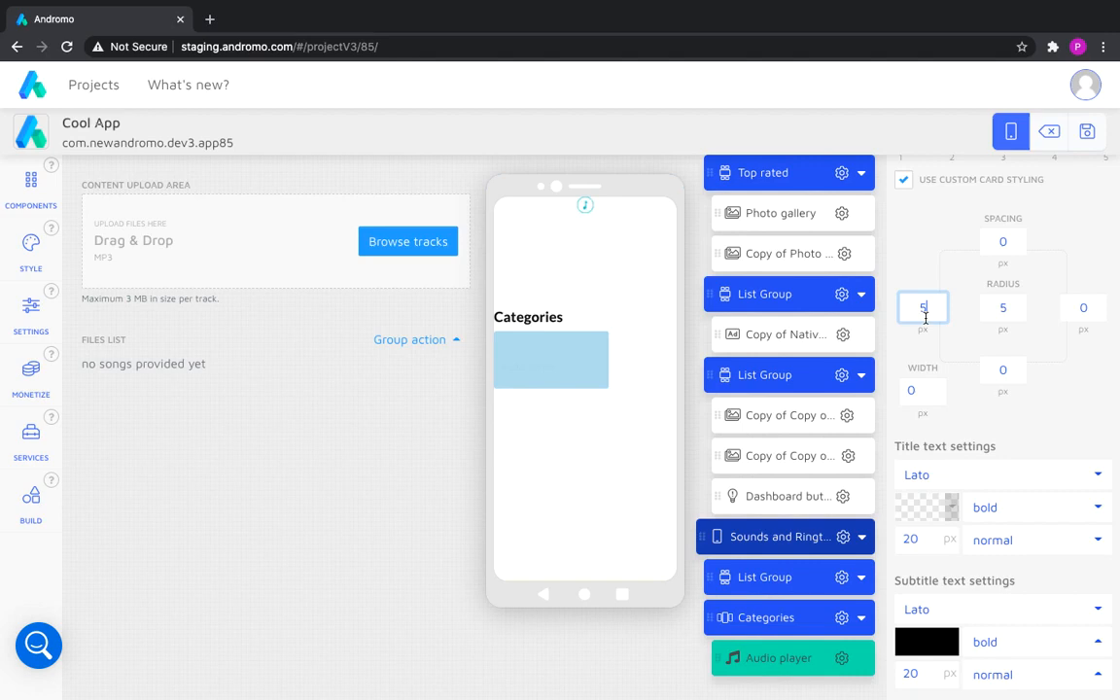
# Duplicate the Audio player twice so the Categories carousel holds three audio players.
pyautogui.click(889, 362)
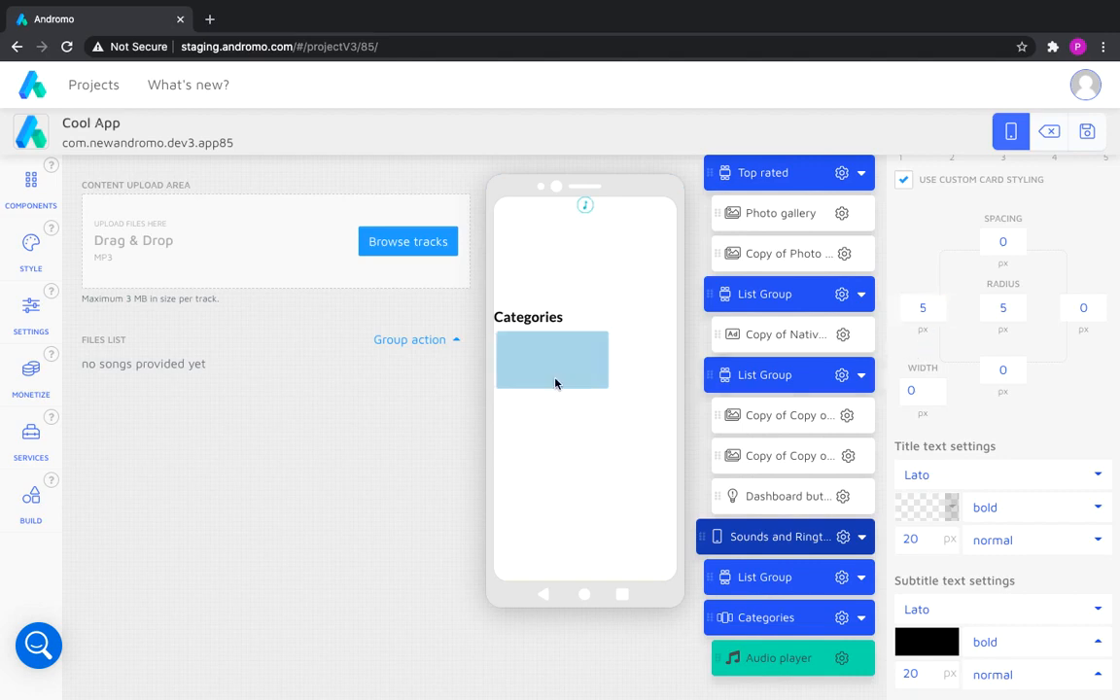
pyautogui.rightClick(750, 581)
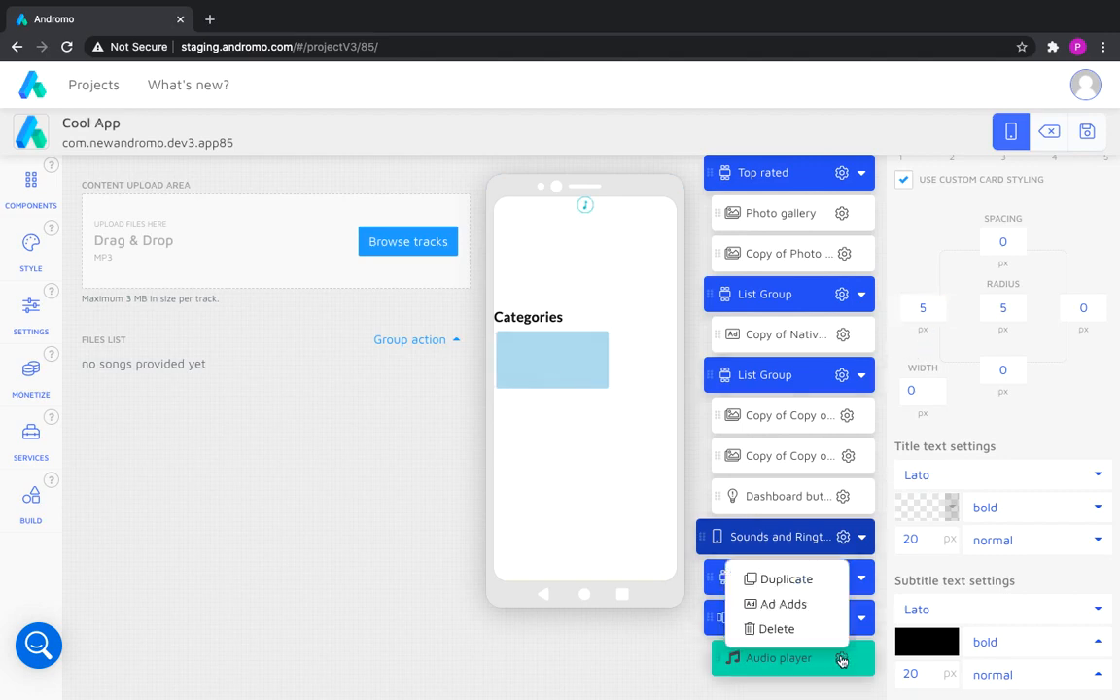
pyautogui.click(768, 578)
pyautogui.scroll(-1, 777, 593)
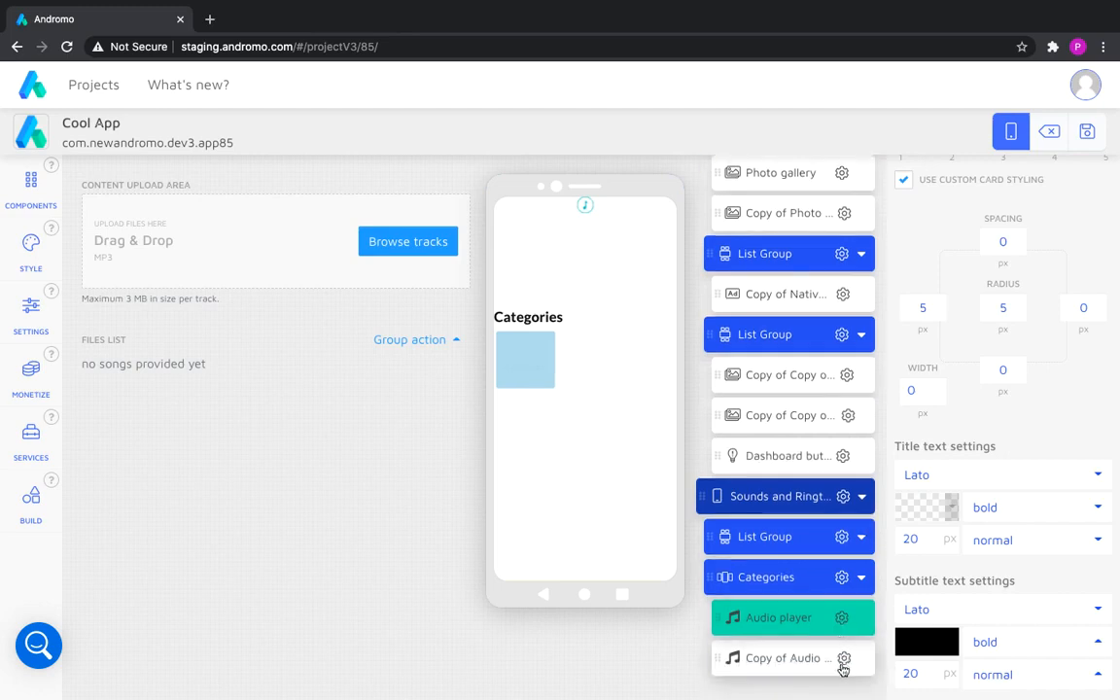
pyautogui.rightClick(776, 578)
pyautogui.click(775, 578)
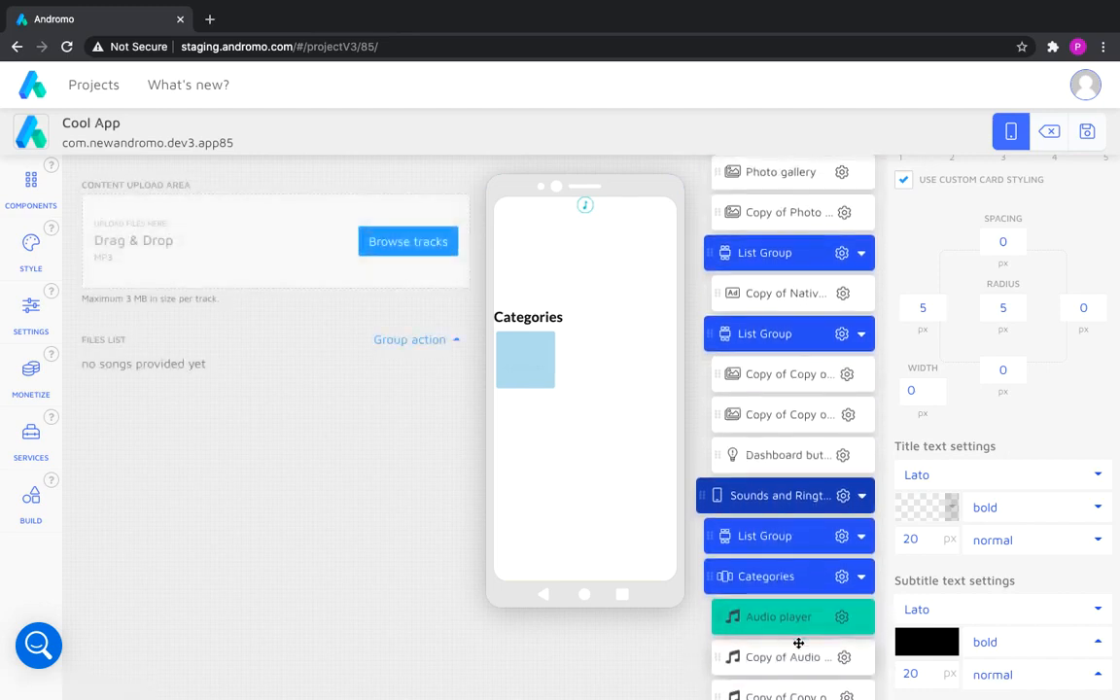
pyautogui.moveTo(798, 642); pyautogui.dragTo(587, 450)
pyautogui.scroll(-5, 796, 622)
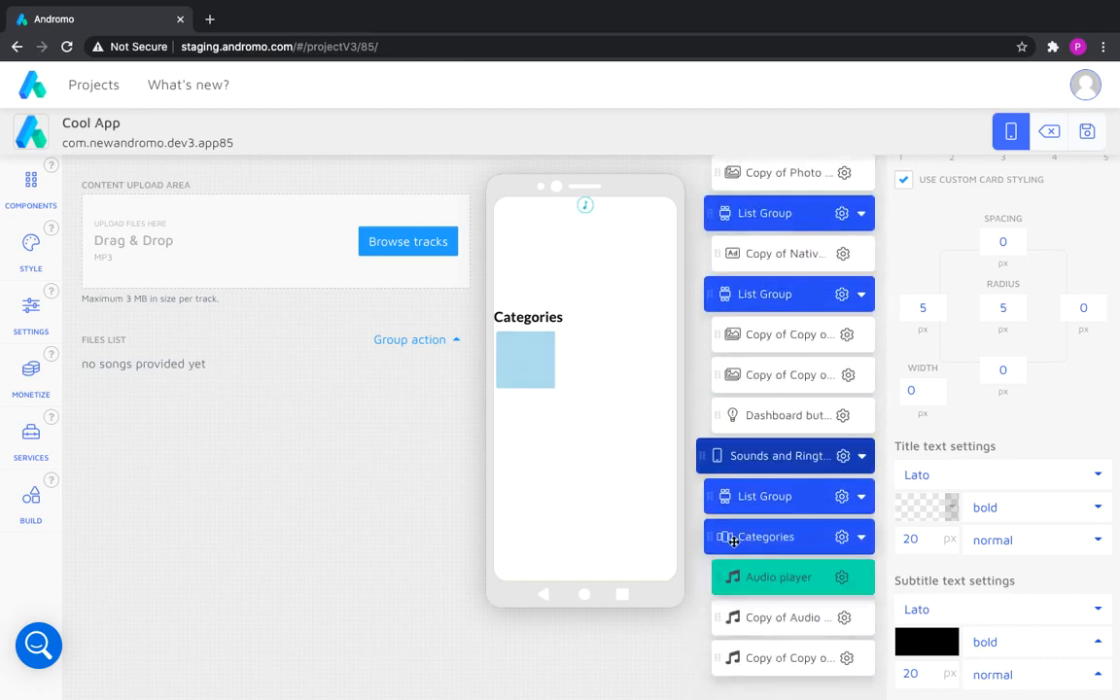
pyautogui.hscroll(2, 544, 388)
# Set the Categories carousel's dashboard columns count to 3, keeping one row.
pyautogui.click(788, 537)
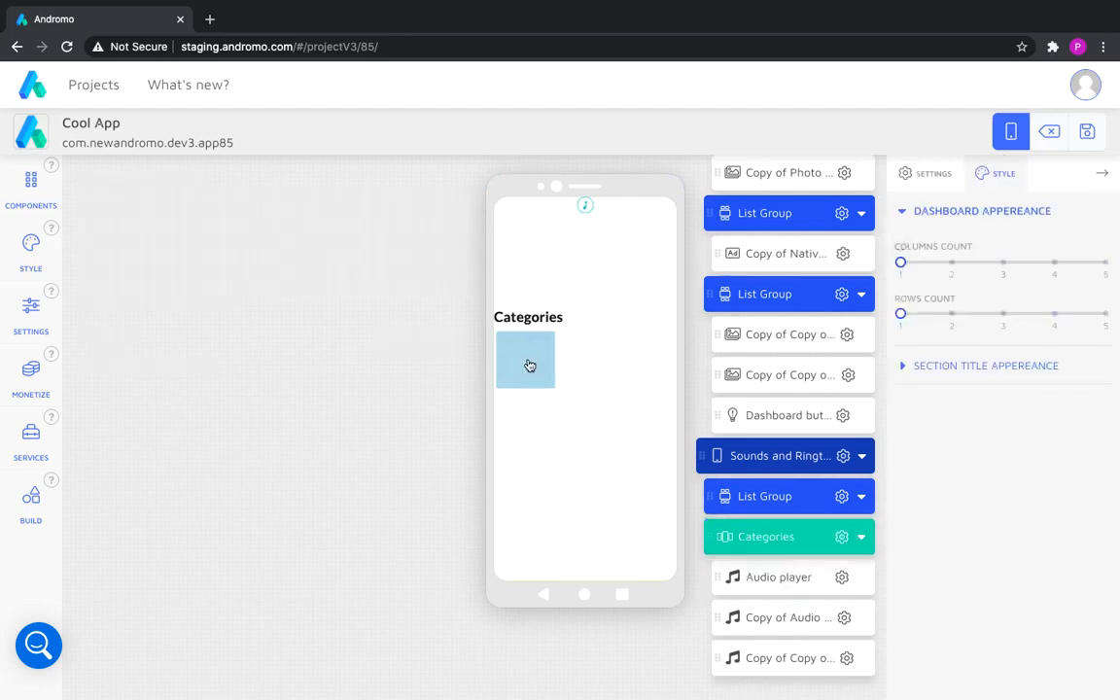
pyautogui.click(951, 264)
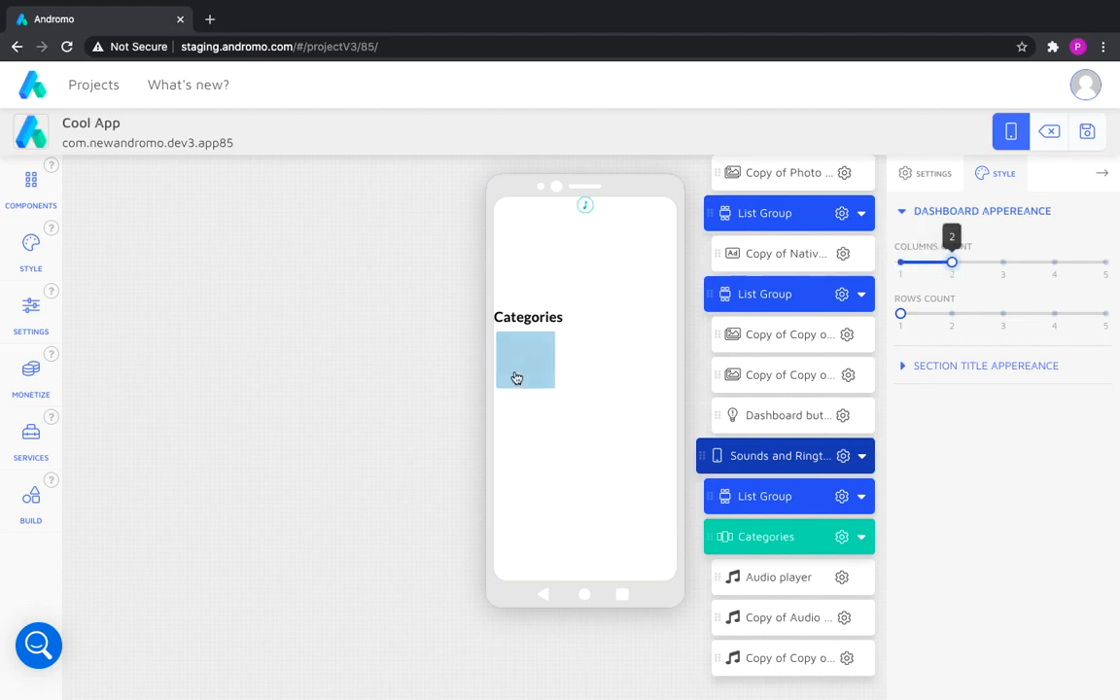
pyautogui.moveTo(623, 379); pyautogui.dragTo(572, 377)
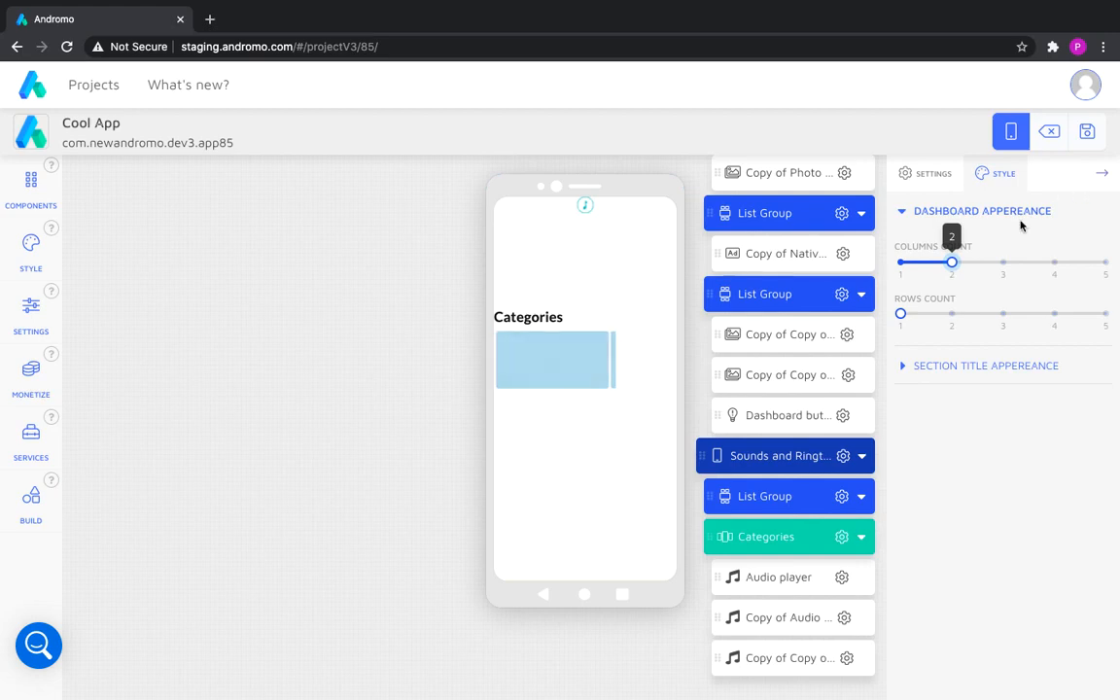
pyautogui.click(1002, 268)
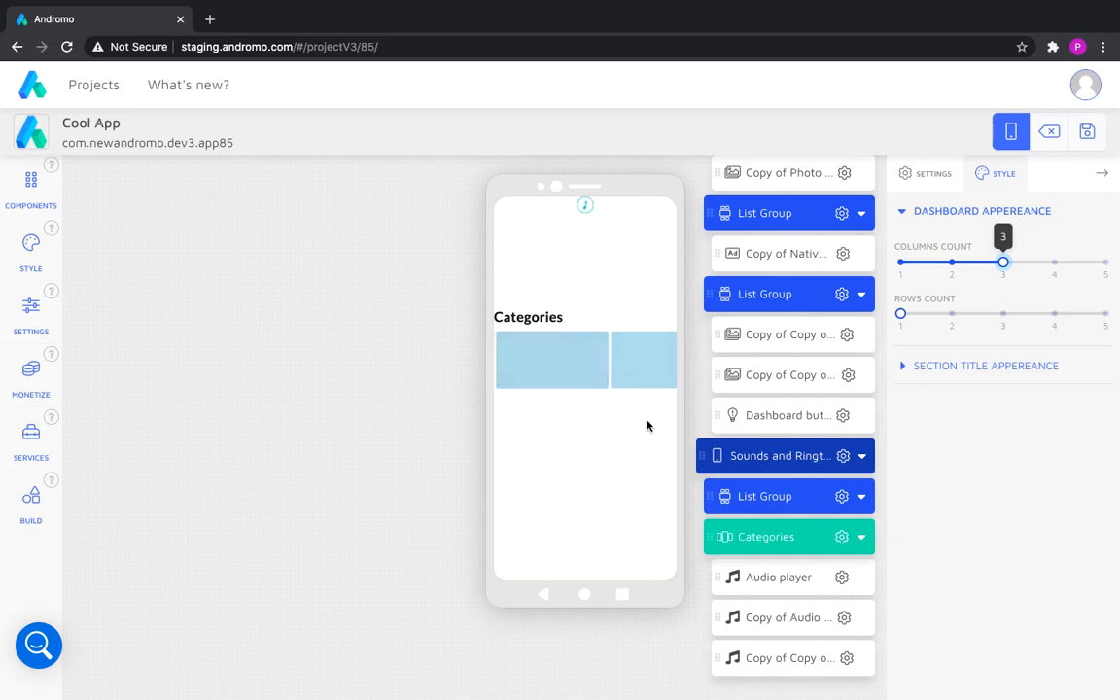
pyautogui.click(783, 458)
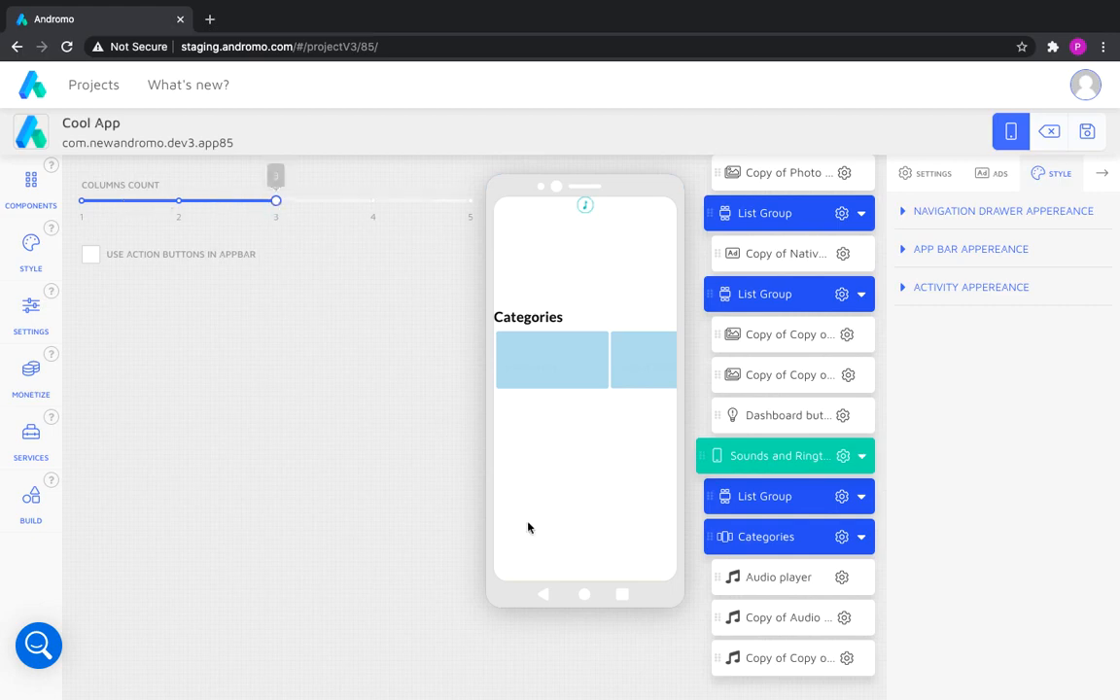
pyautogui.click(768, 536)
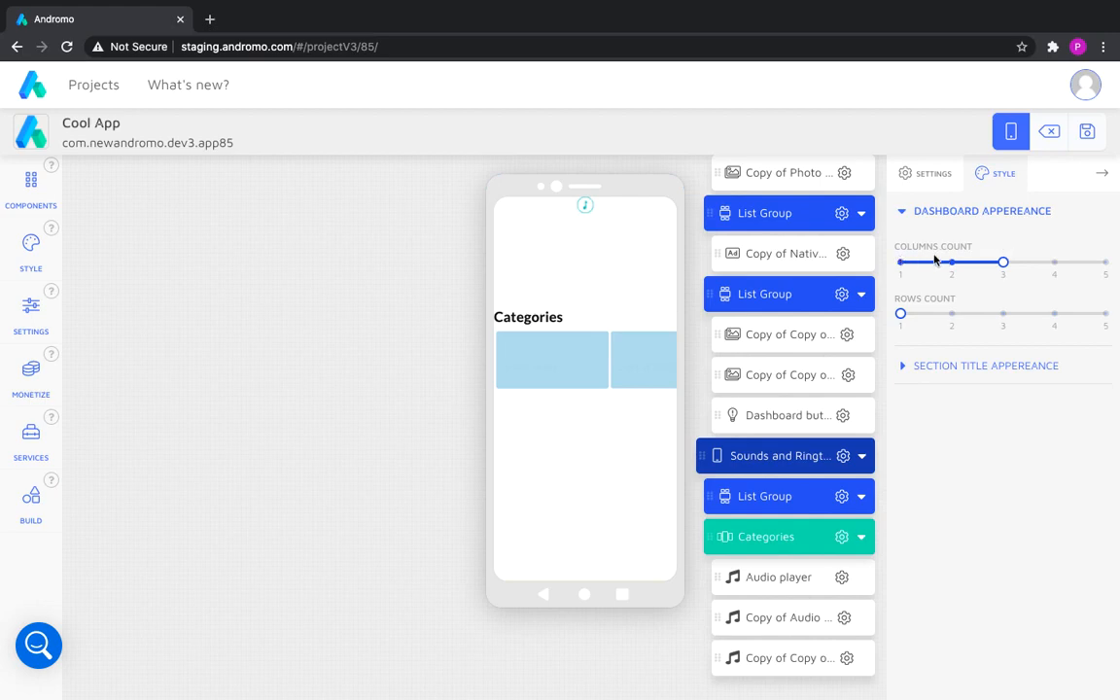
# Enable a card background image for the original Audio player and upload Techno1.png from the Backgrounds_2 folder.
pyautogui.click(796, 576)
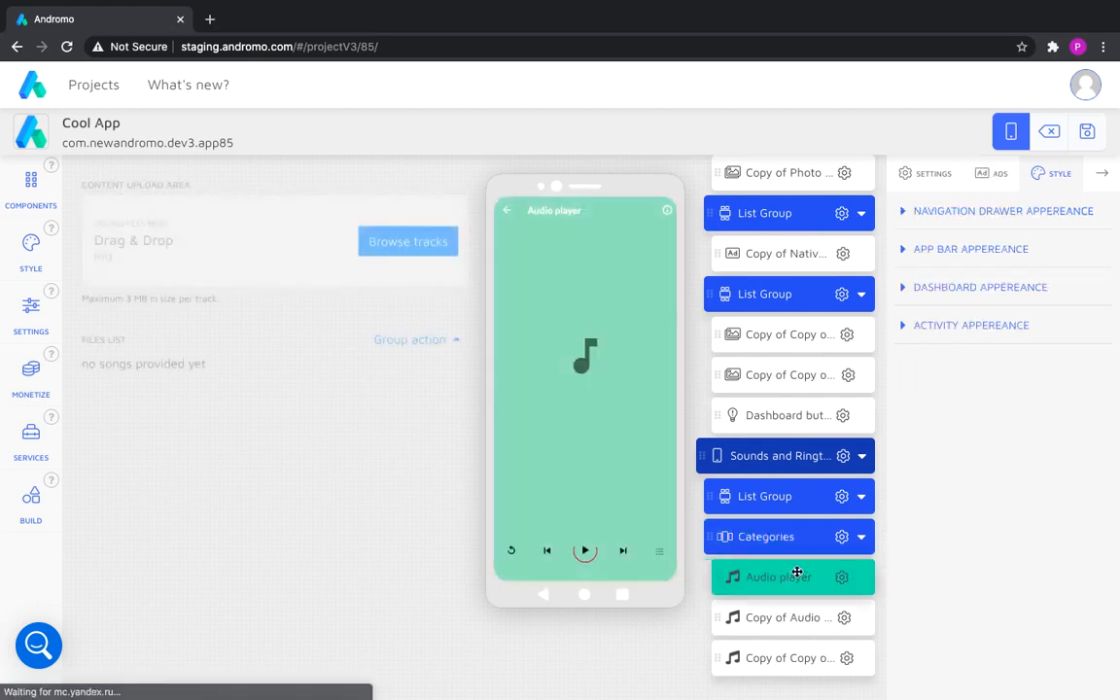
pyautogui.click(926, 292)
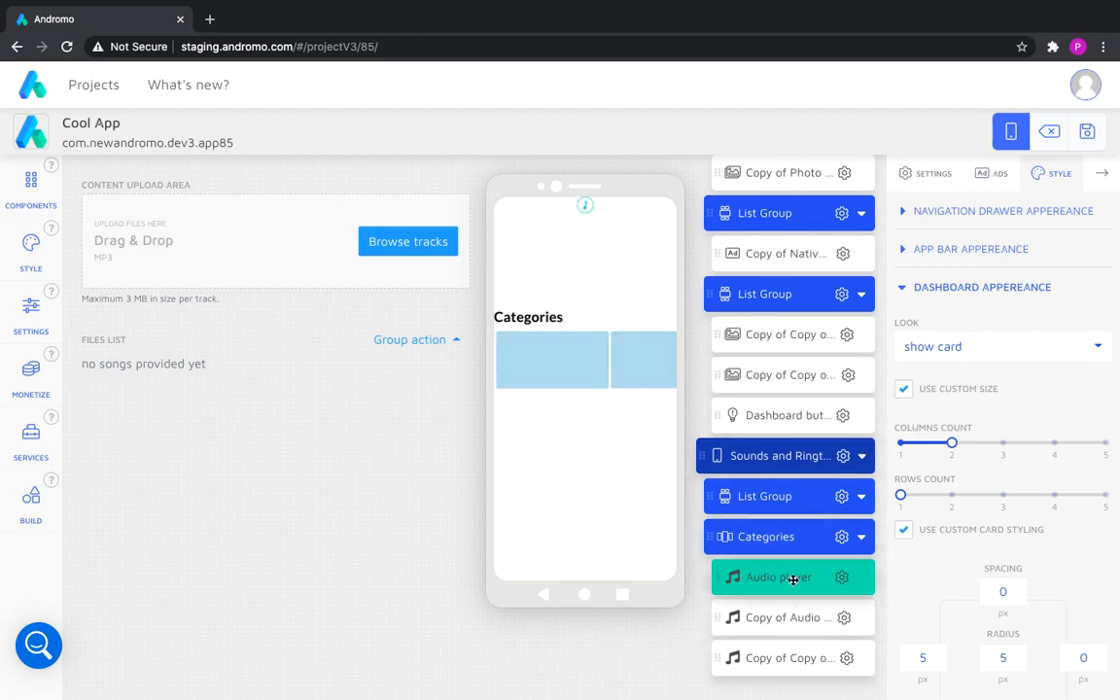
pyautogui.scroll(-10, 934, 525)
pyautogui.click(904, 607)
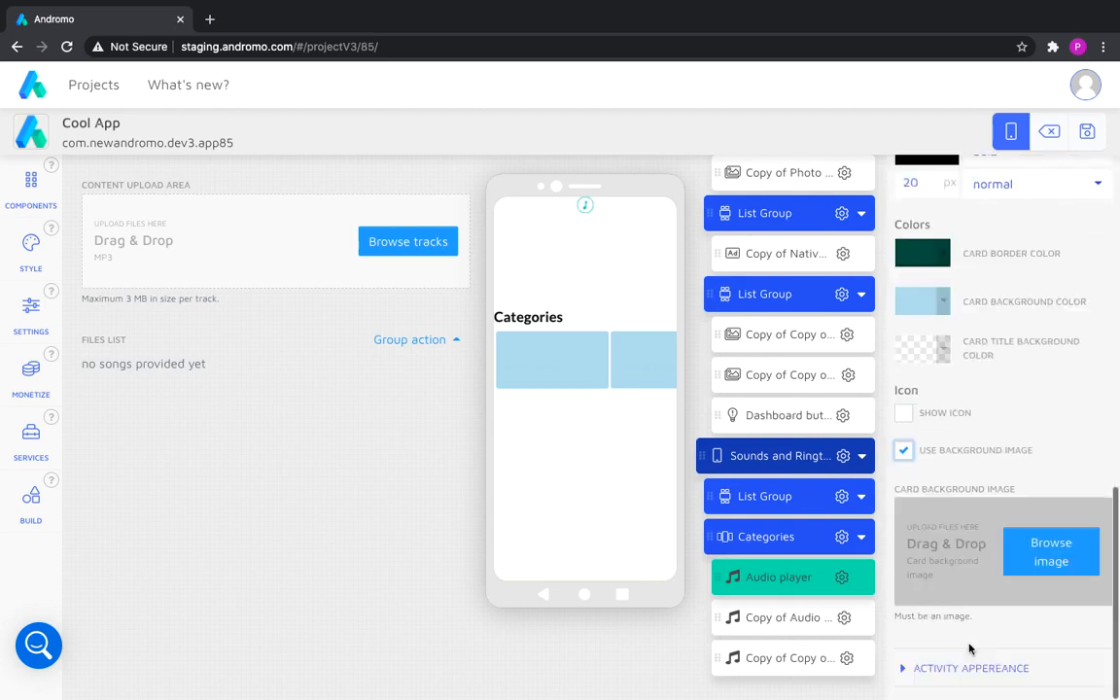
pyautogui.click(1019, 561)
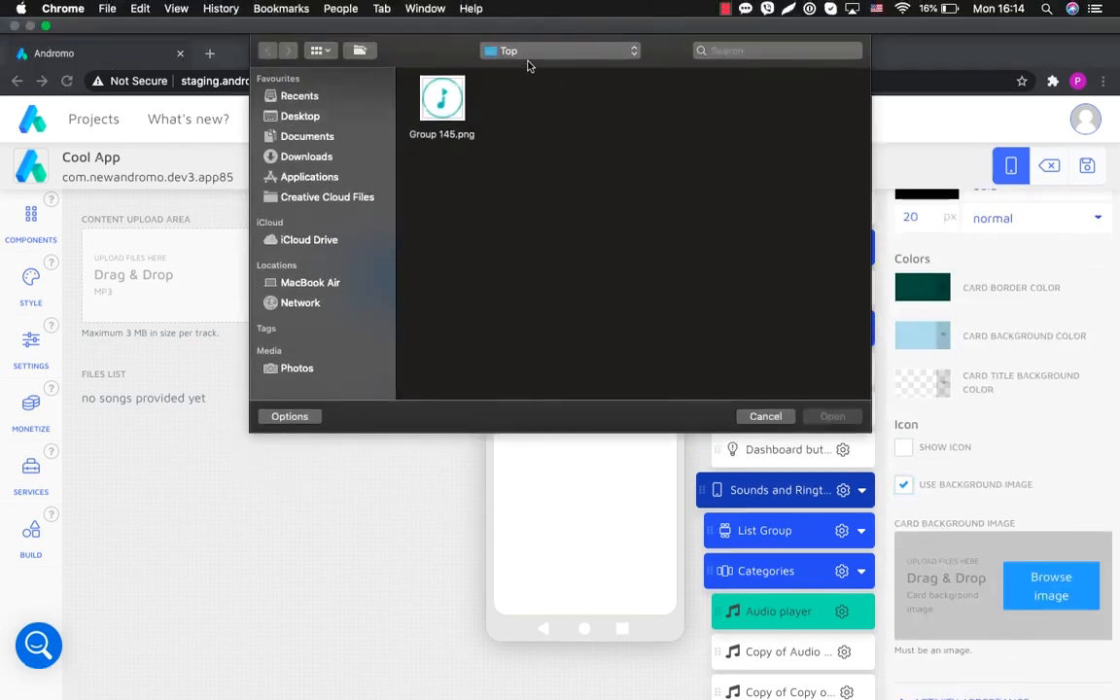
pyautogui.click(486, 48)
pyautogui.click(515, 27)
pyautogui.doubleClick(638, 243)
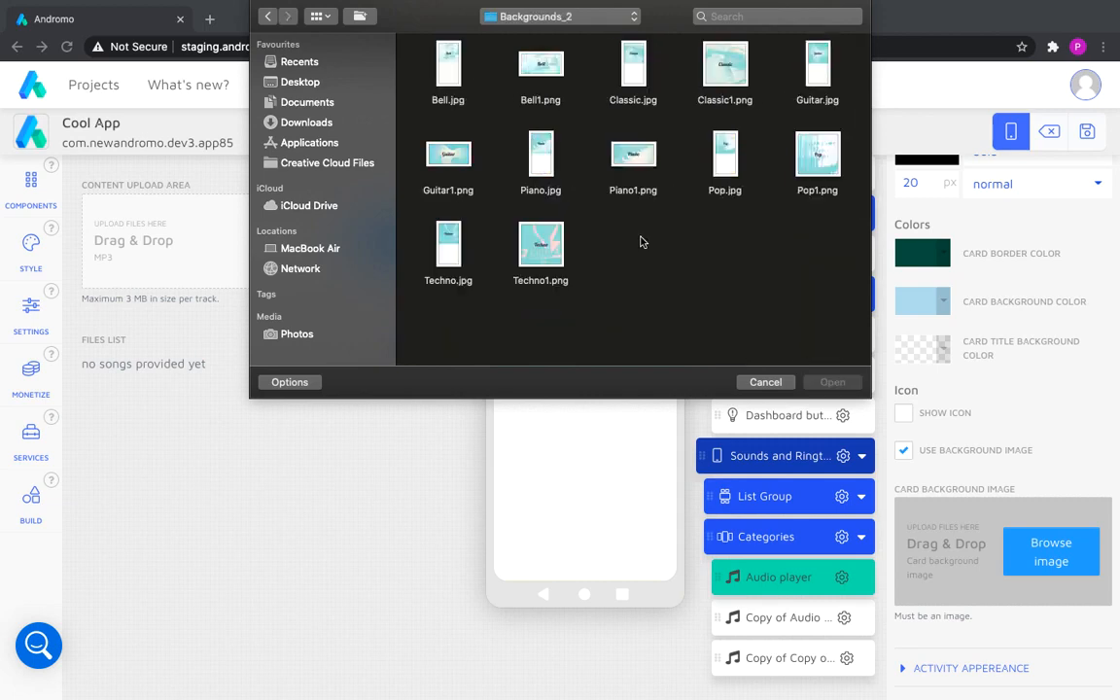
pyautogui.doubleClick(541, 243)
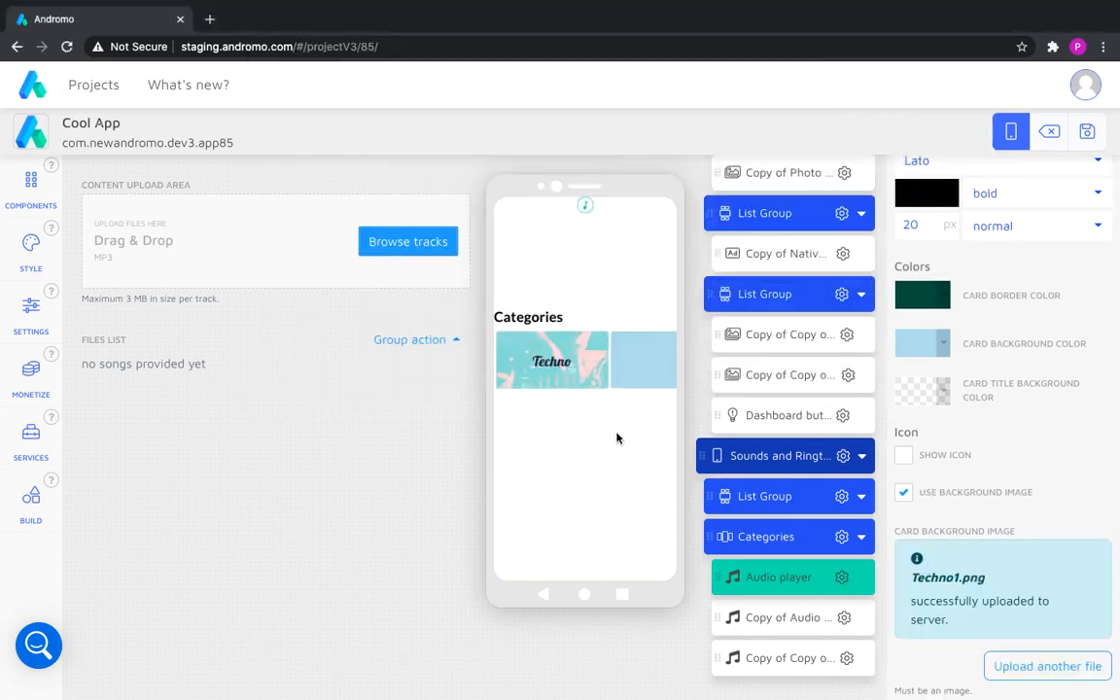
# Enable a card background image for the first Audio player copy and upload Pop1.png.
pyautogui.click(784, 616)
pyautogui.click(932, 287)
pyautogui.scroll(-8, 942, 608)
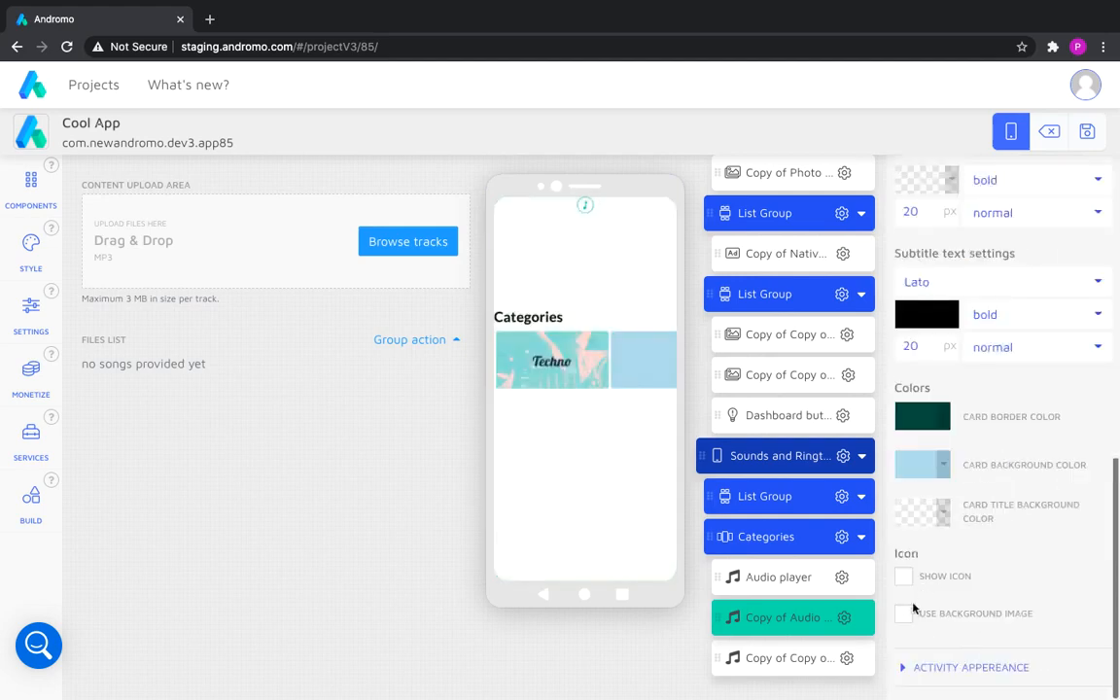
pyautogui.click(903, 607)
pyautogui.scroll(-2, 938, 524)
pyautogui.click(1050, 554)
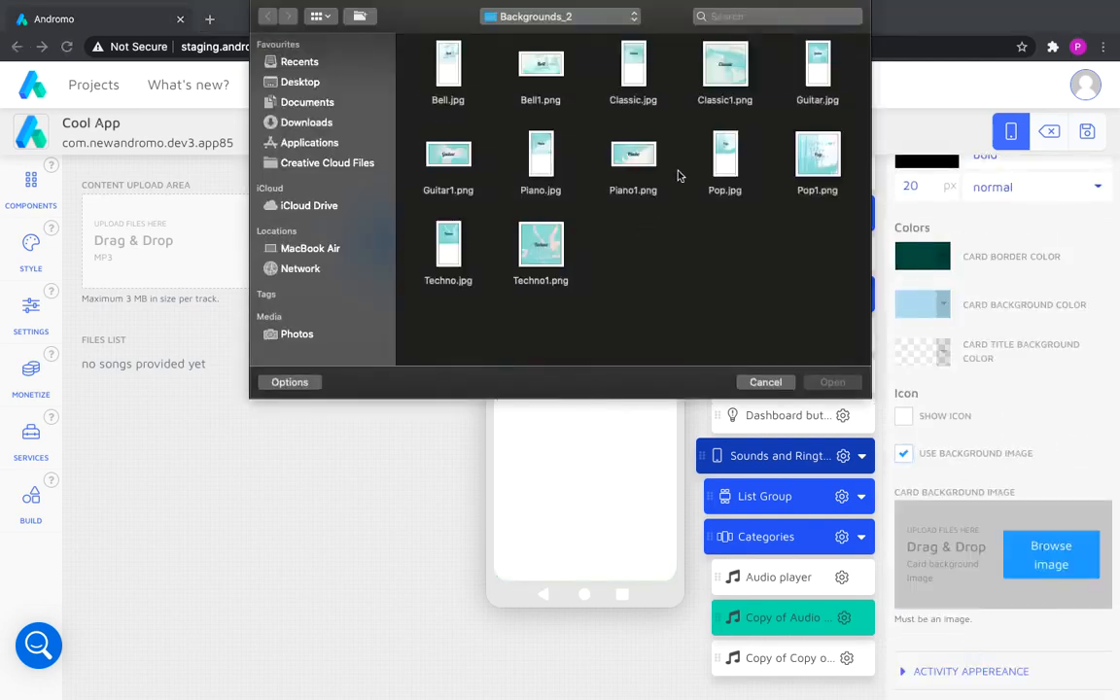
pyautogui.doubleClick(818, 147)
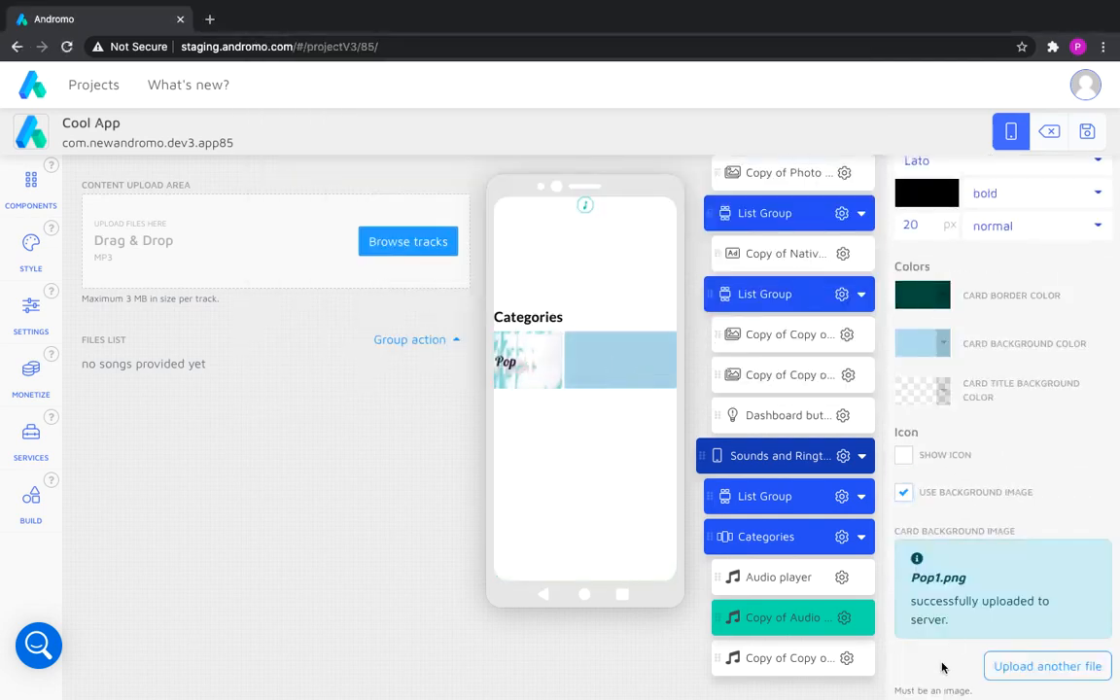
# Enable a card background image for the second Audio player copy, upload Classic1.png, and check the Categories carousel preview.
pyautogui.click(788, 658)
pyautogui.click(962, 287)
pyautogui.scroll(-8, 963, 590)
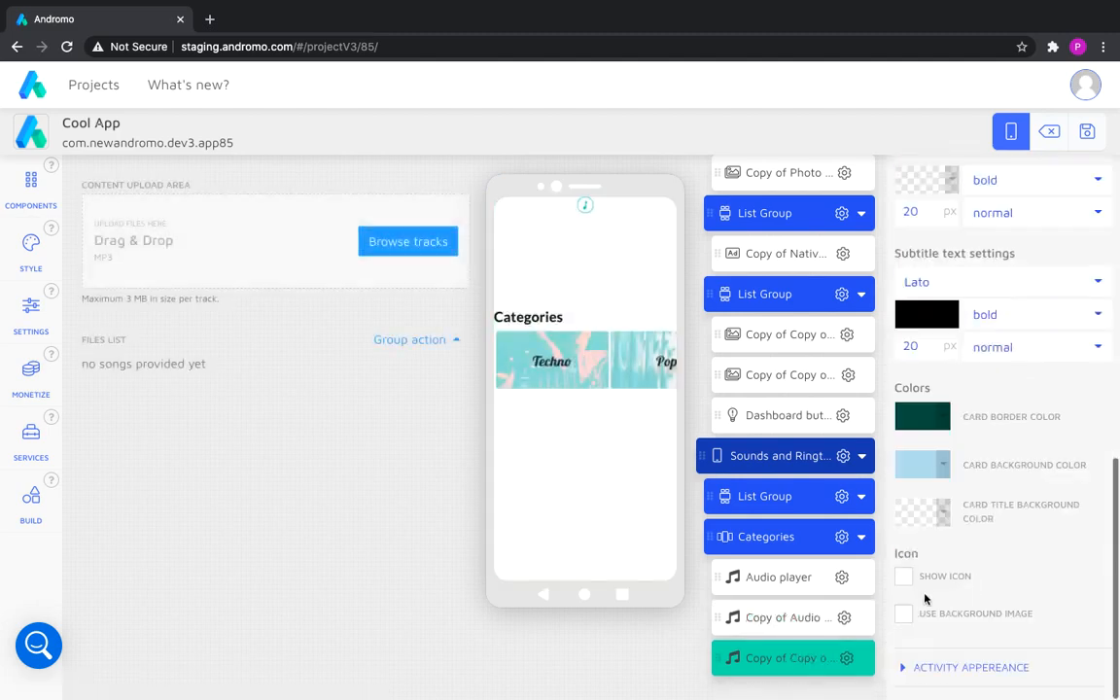
pyautogui.click(902, 609)
pyautogui.scroll(-2, 938, 544)
pyautogui.click(1050, 552)
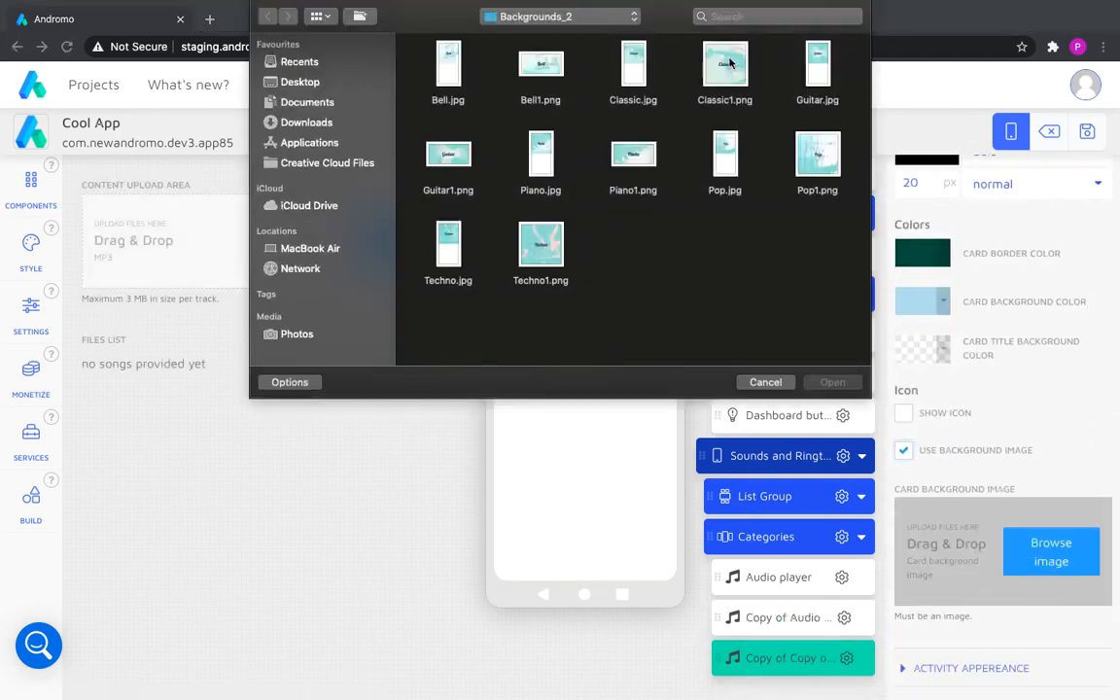
pyautogui.doubleClick(730, 64)
pyautogui.hscroll(2, 560, 370)
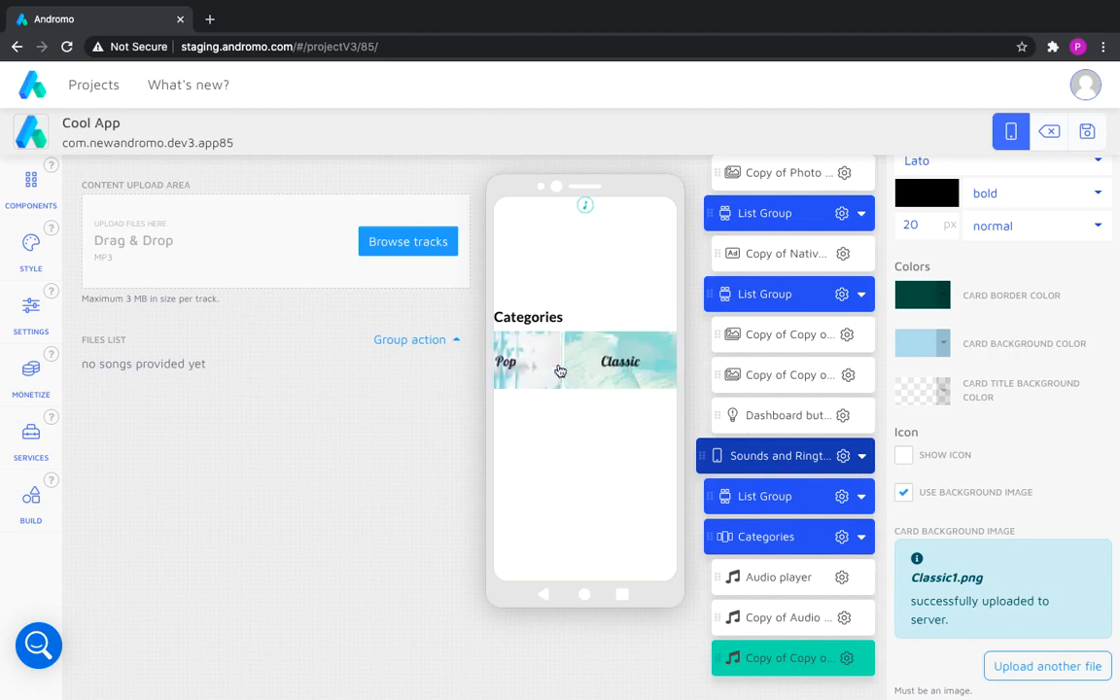
pyautogui.hscroll(-2, 560, 371)
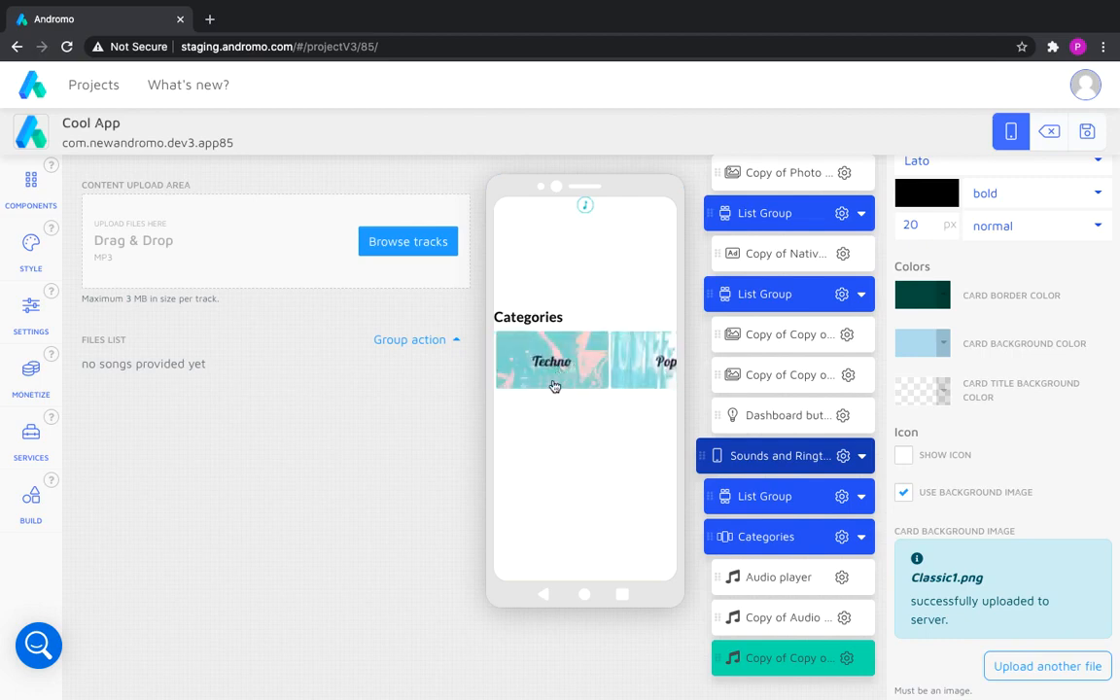
# Change the title of the original Audio player to Techno in its main settings.
pyautogui.click(768, 575)
pyautogui.click(921, 177)
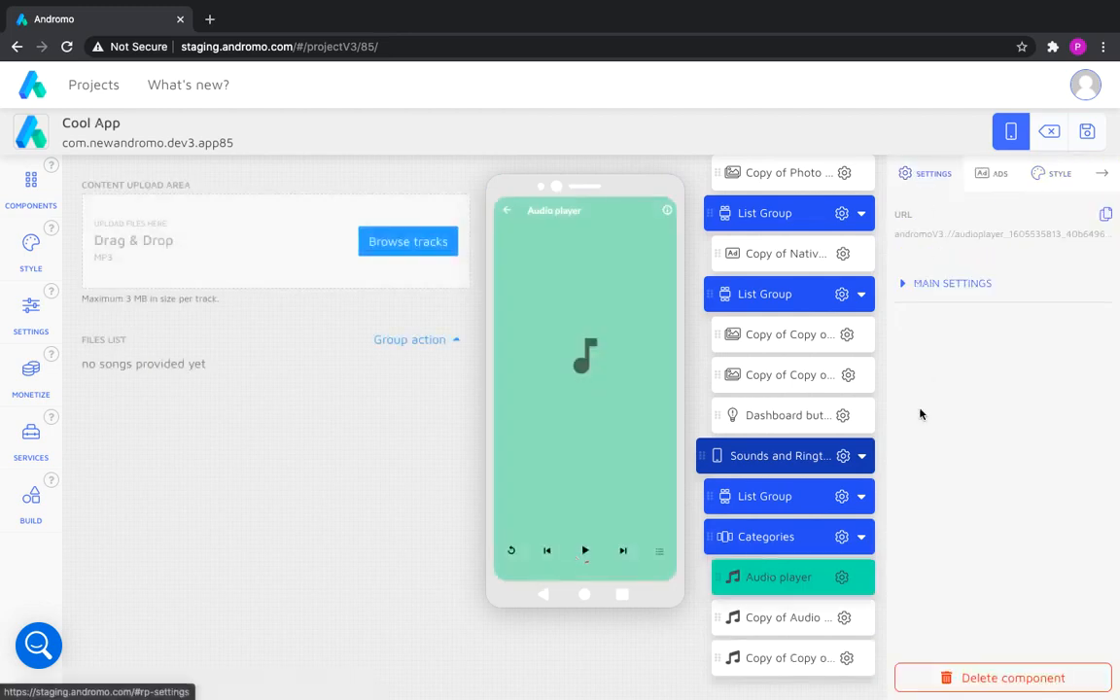
pyautogui.click(919, 283)
pyautogui.tripleClick(933, 342)
pyautogui.write('Techno')
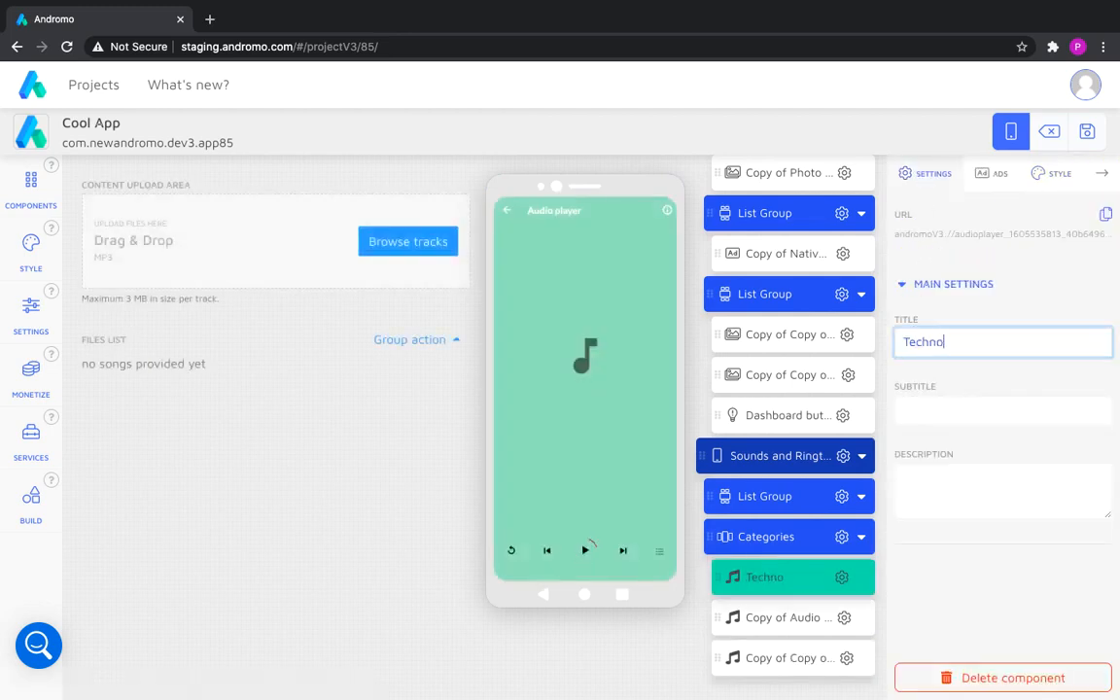
pyautogui.click(970, 239)
# Enable the activity background image for the Techno audio player and upload Techno.jpg.
pyautogui.click(1053, 173)
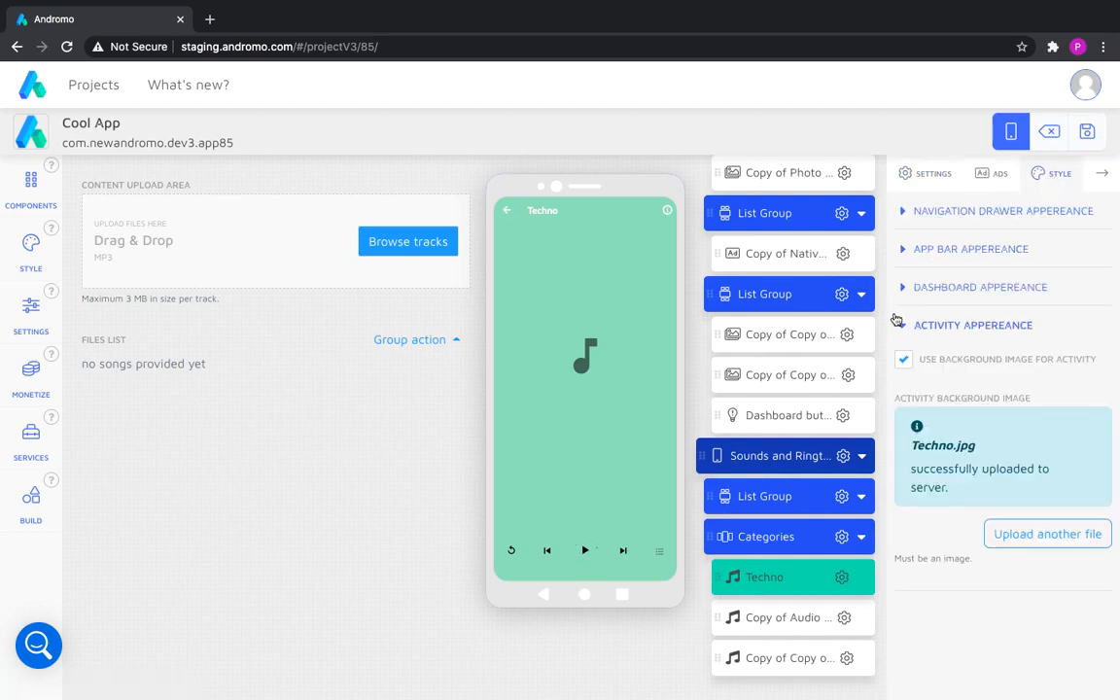
pyautogui.click(904, 356)
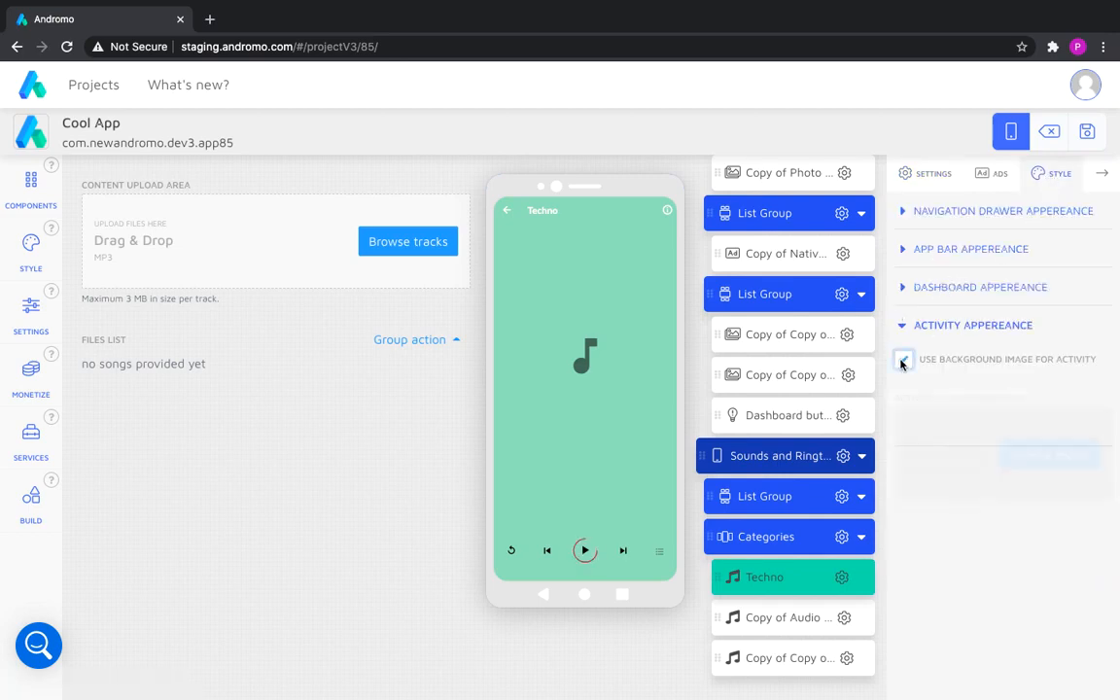
pyautogui.click(903, 359)
pyautogui.click(1018, 461)
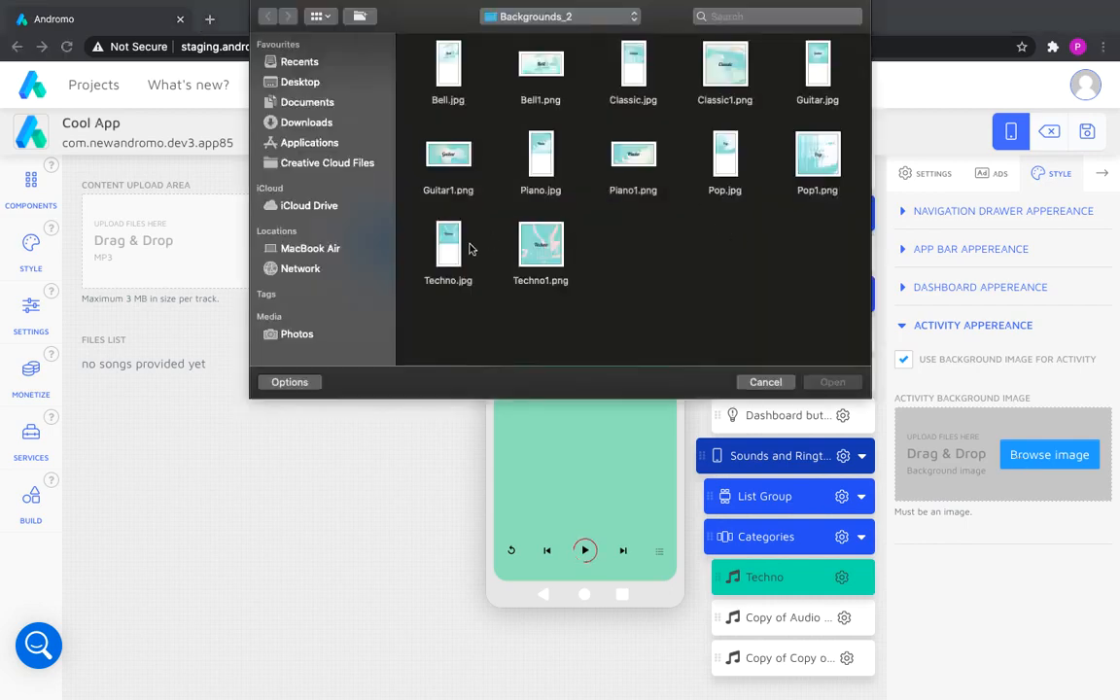
pyautogui.doubleClick(455, 249)
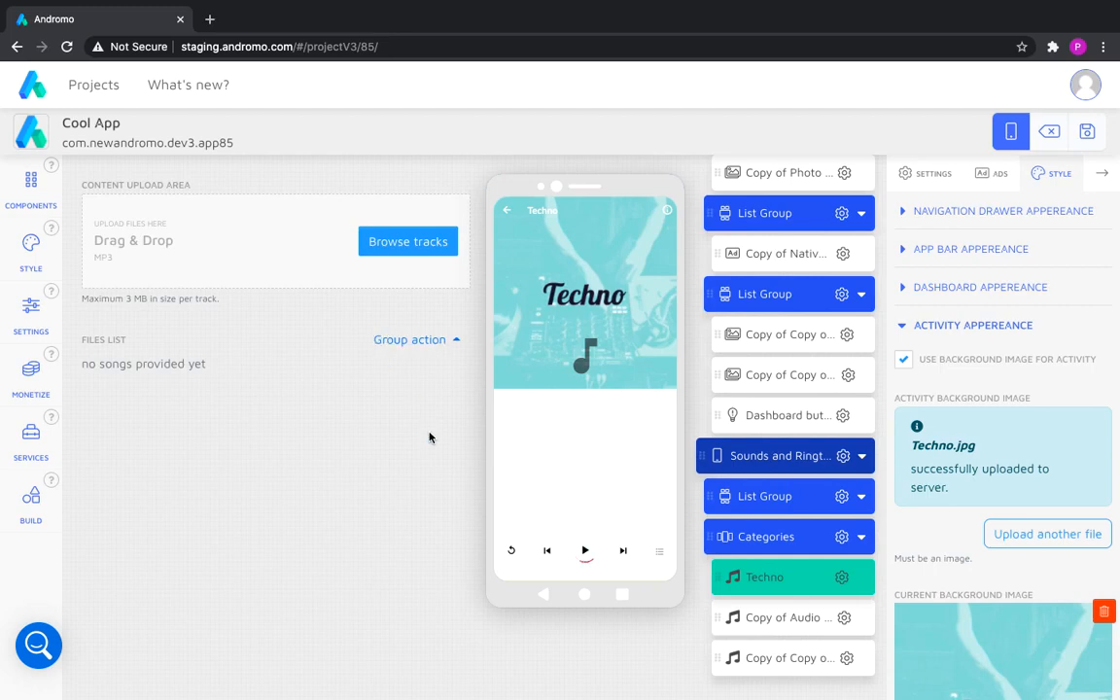
# Upload Demo_track.mp3 to the Techno audio player and set the track's artist to Techno Monster and title to Sound beast.
pyautogui.click(365, 238)
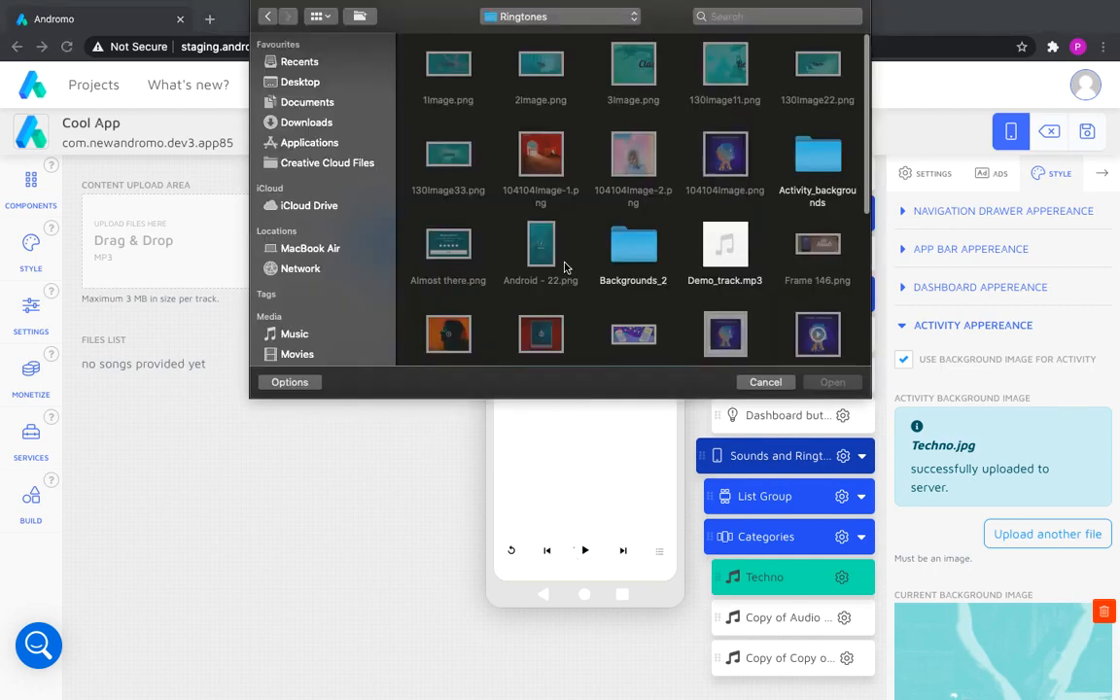
pyautogui.doubleClick(725, 248)
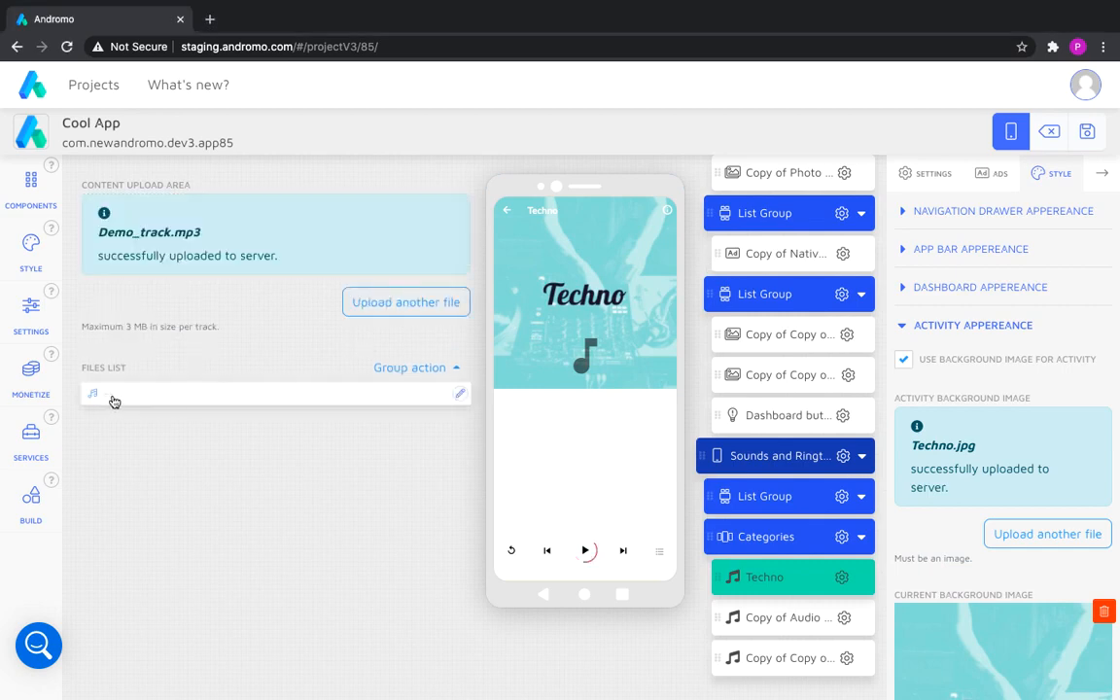
pyautogui.click(143, 402)
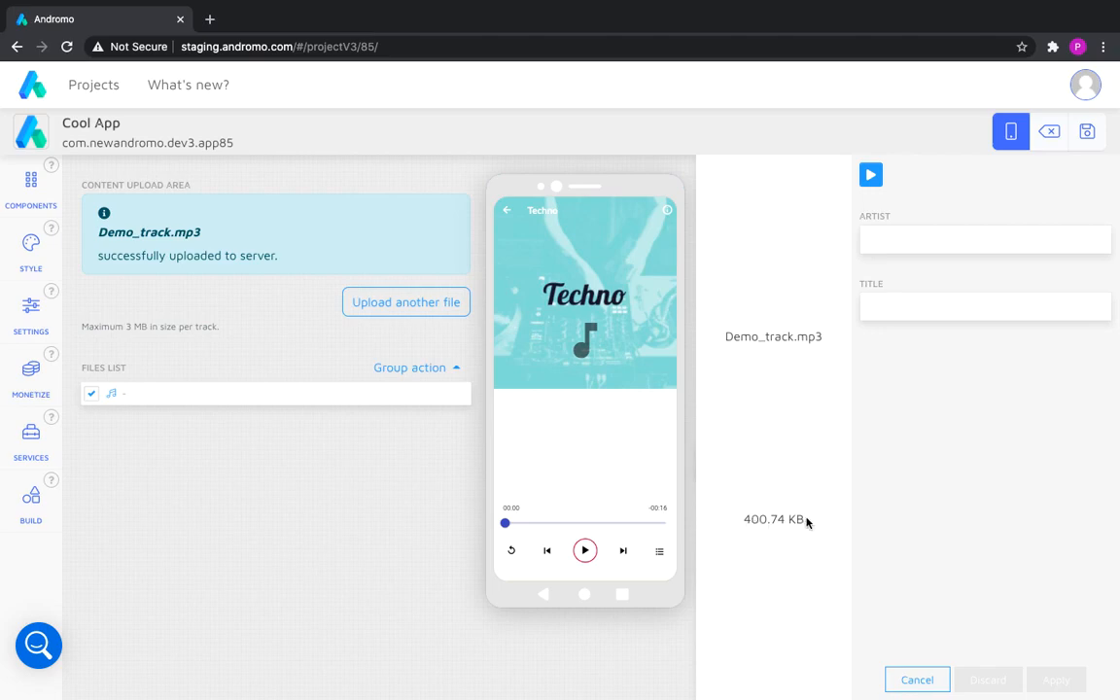
pyautogui.click(881, 243)
pyautogui.write('Te')
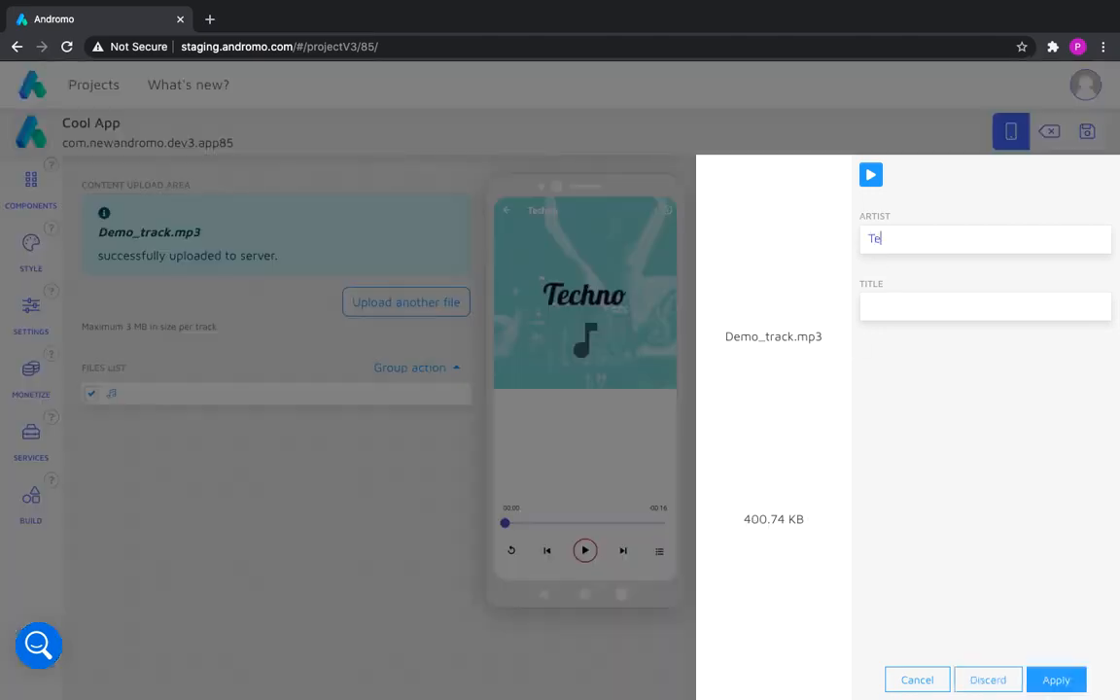
pyautogui.write('chno Monster - Sound beas')
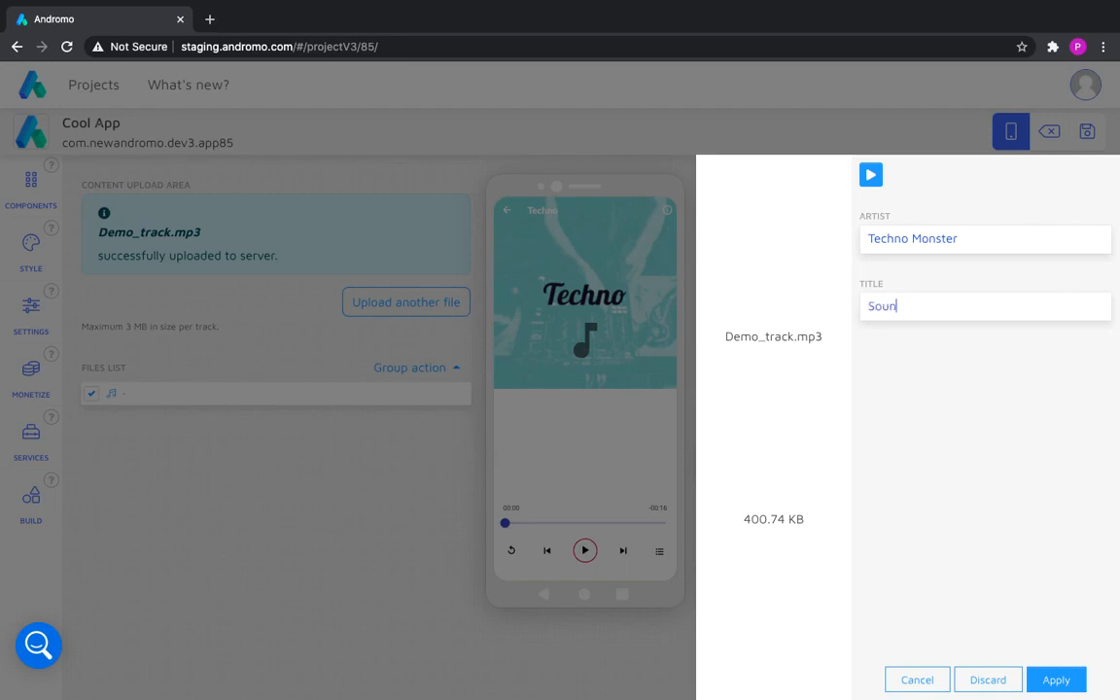
pyautogui.write('t')
pyautogui.click(1056, 679)
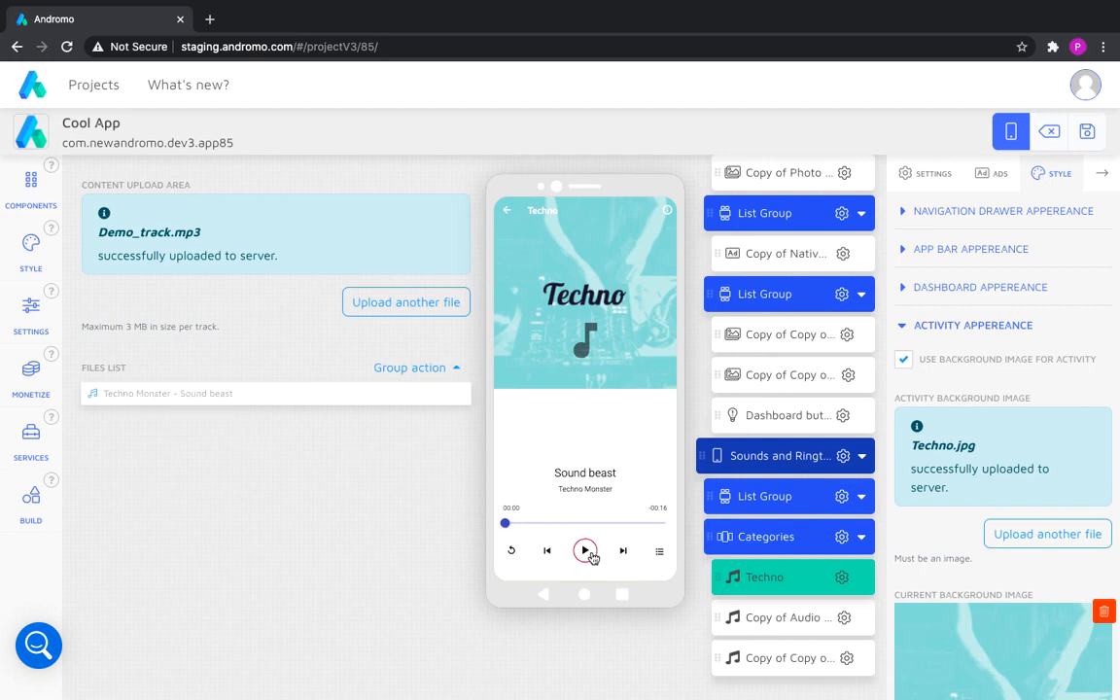
# Test the Techno player preview by playing and pausing the track, viewing its playlist and returning to the dashboard.
pyautogui.click(586, 551)
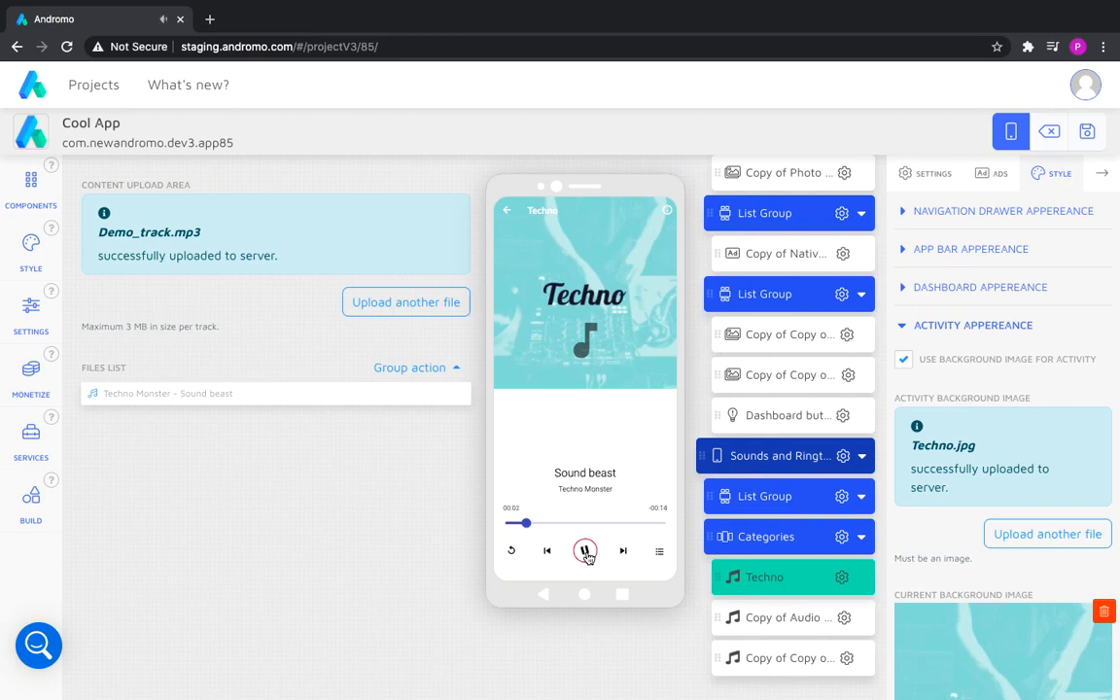
pyautogui.click(585, 551)
pyautogui.click(659, 551)
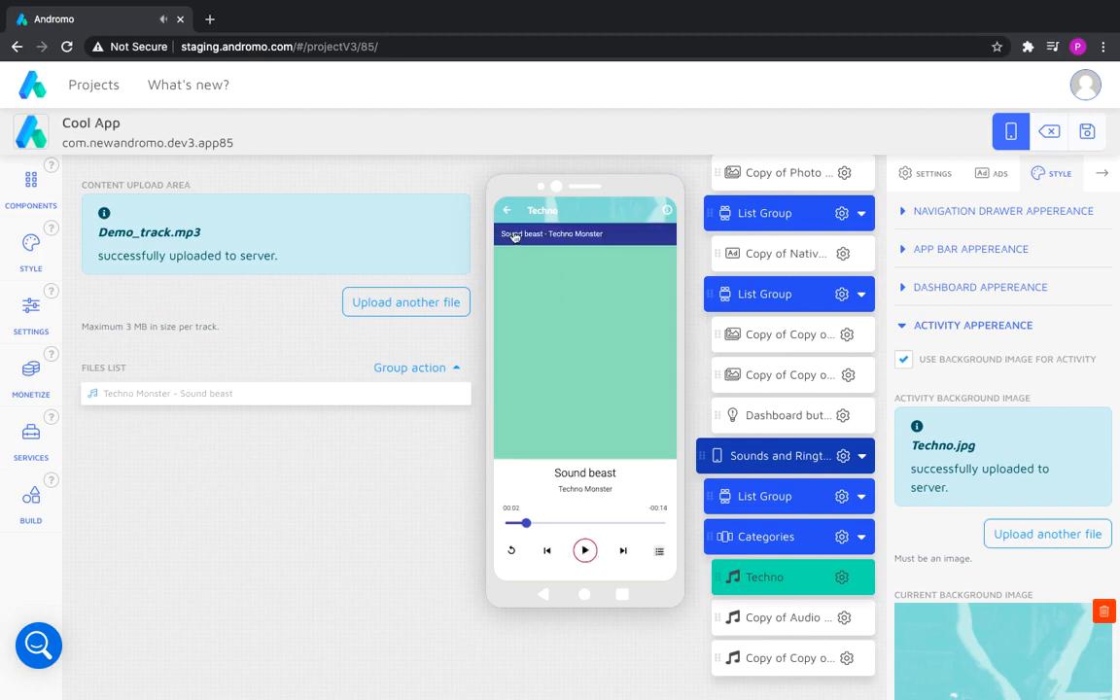
pyautogui.click(659, 551)
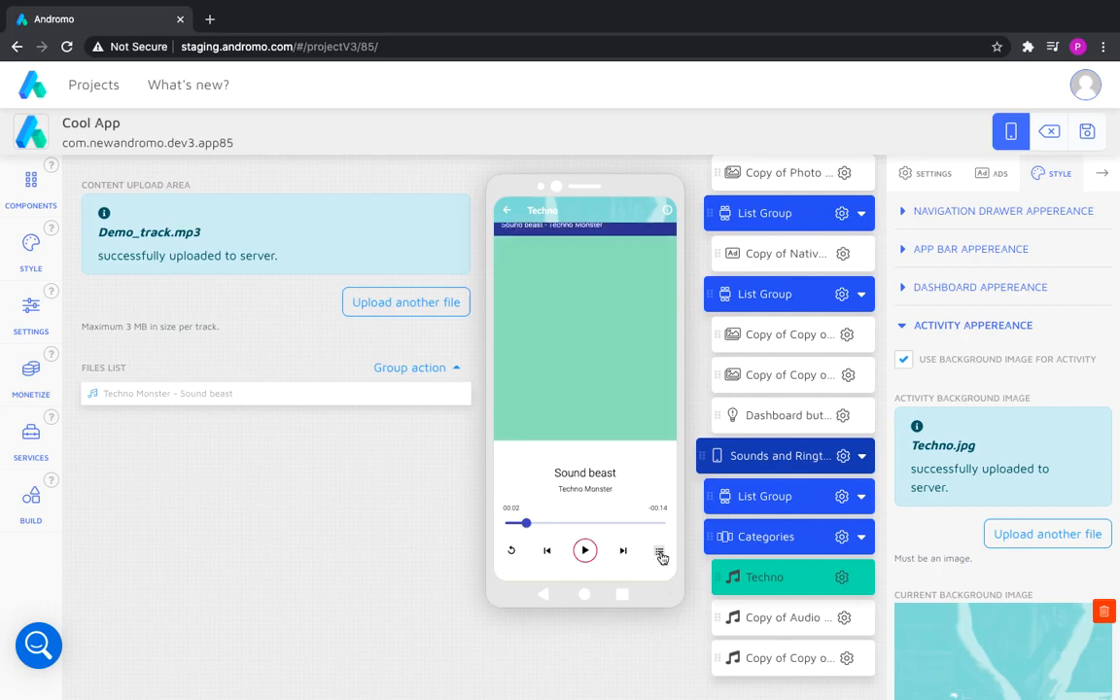
pyautogui.click(505, 219)
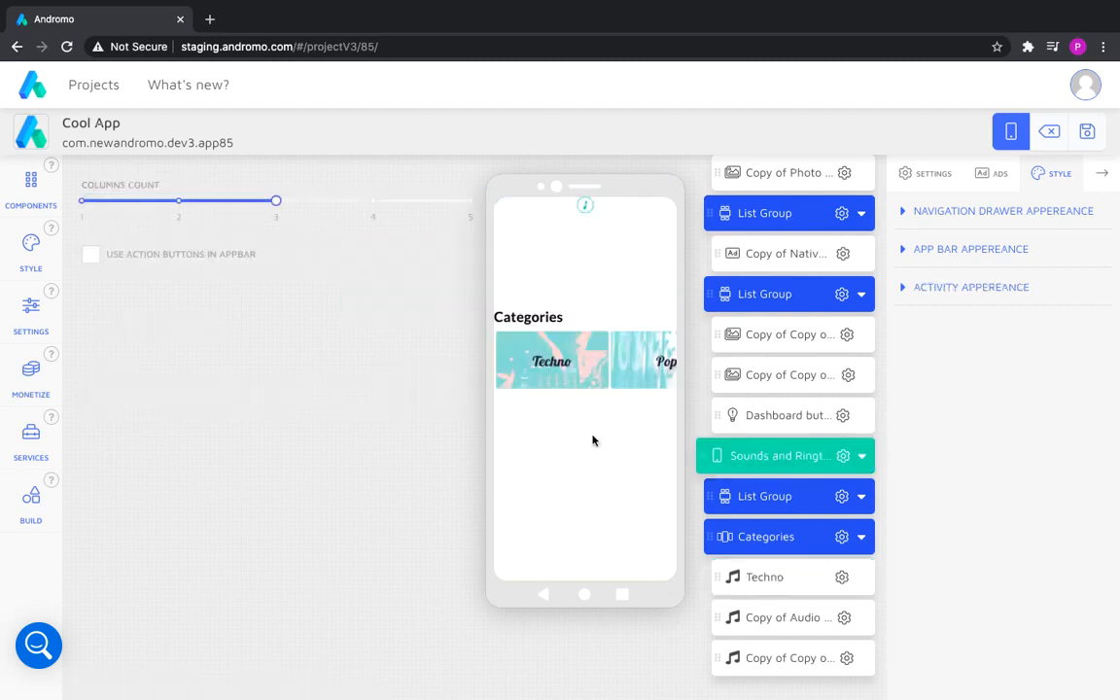
# Enable the activity background image for the first Audio player copy and upload Pop.jpg.
pyautogui.click(528, 376)
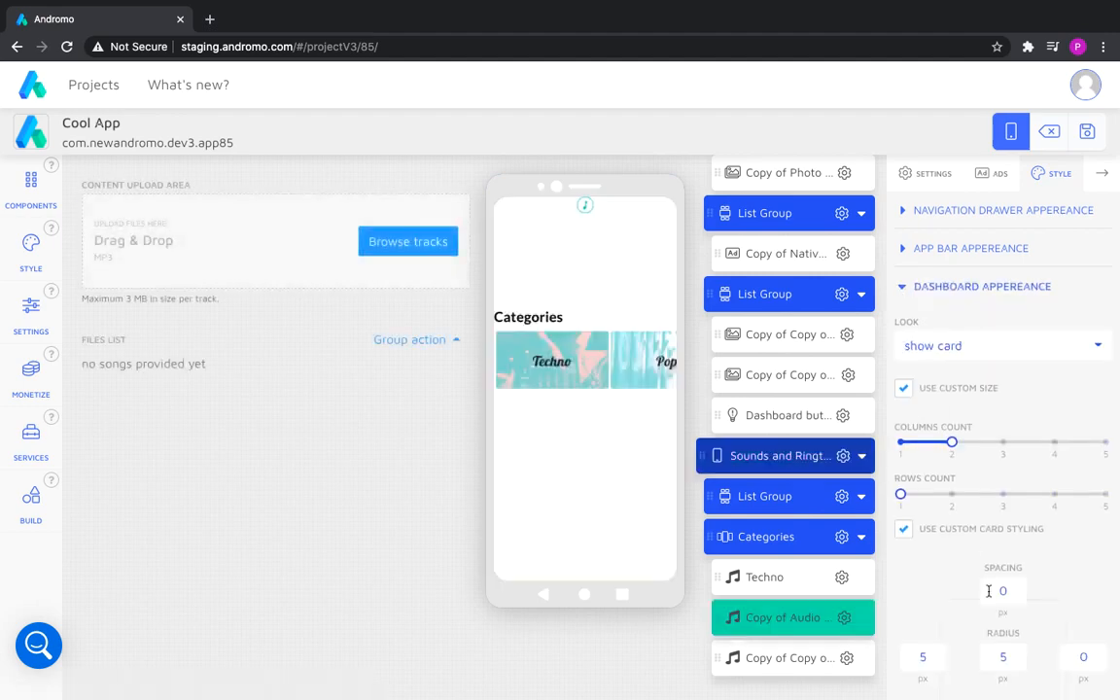
pyautogui.click(957, 324)
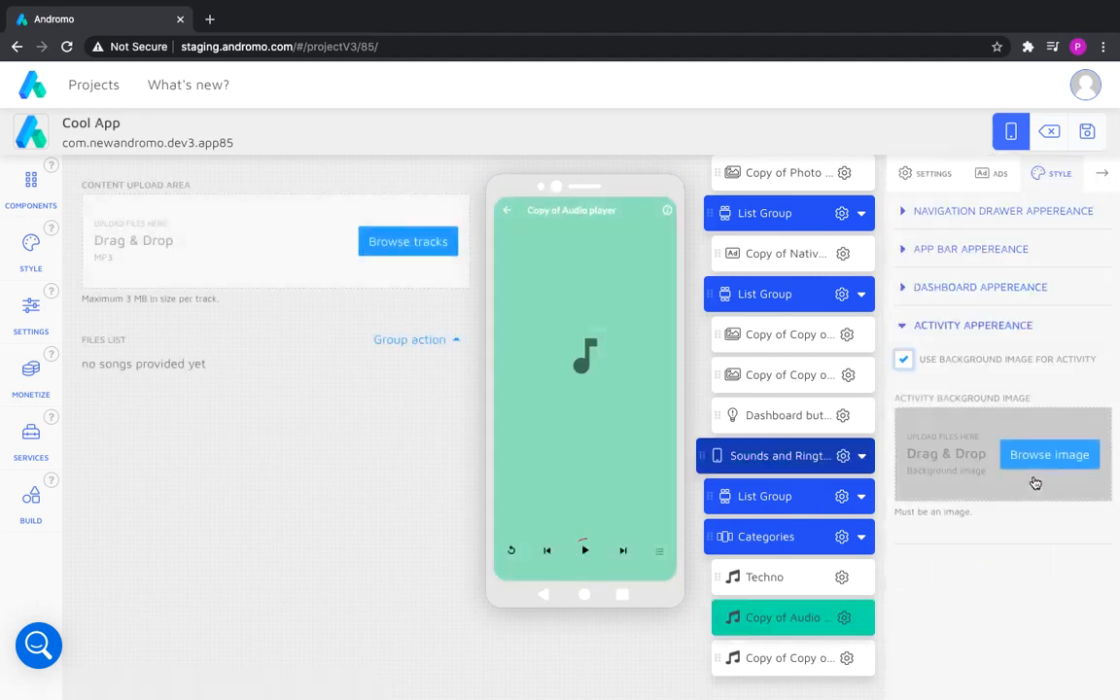
pyautogui.click(1049, 454)
pyautogui.doubleClick(724, 154)
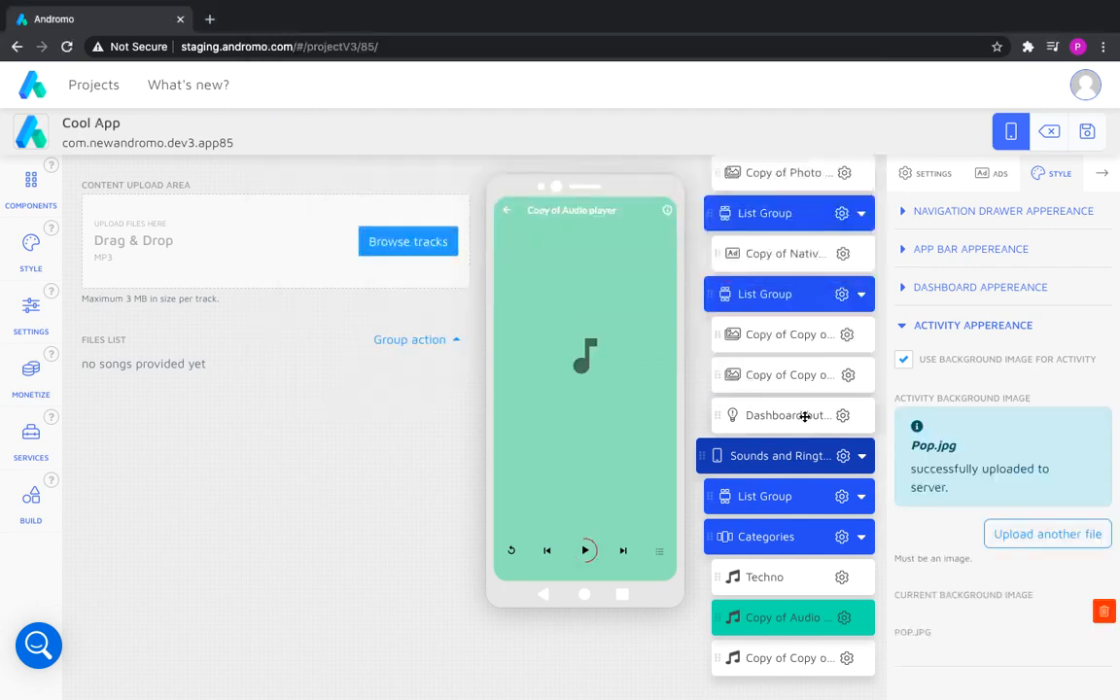
# Upload Demo_track.mp3 from the Ringtones folder to the Pop audio player.
pyautogui.click(361, 249)
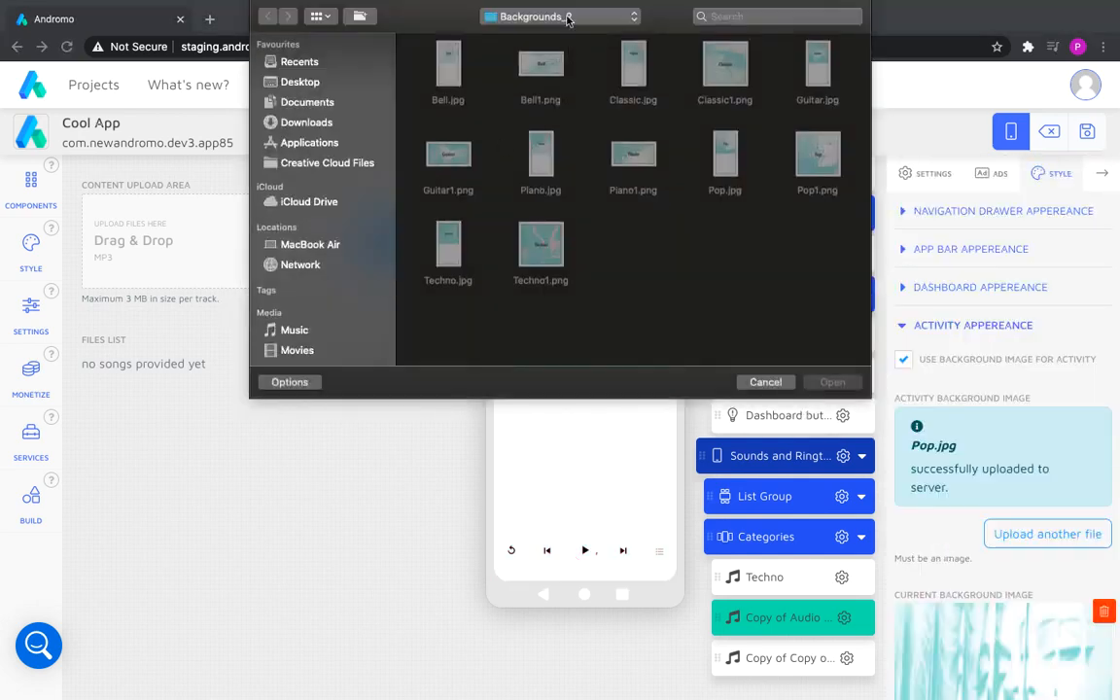
pyautogui.click(568, 18)
pyautogui.click(539, 49)
pyautogui.doubleClick(519, 82)
pyautogui.doubleClick(724, 248)
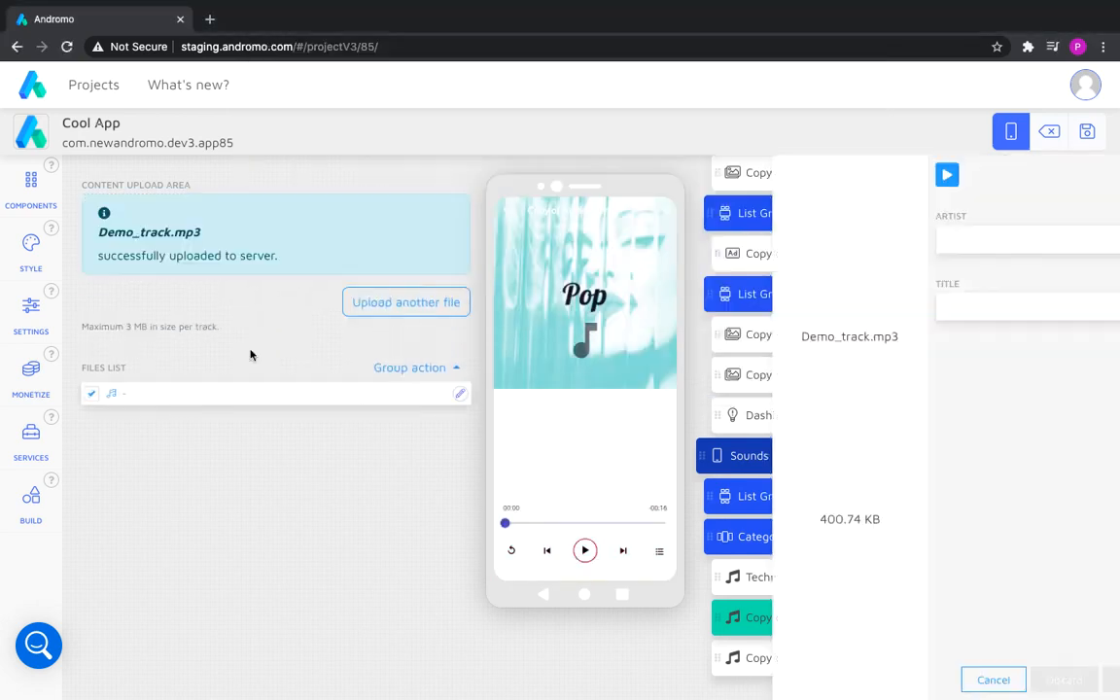
# Set the Pop track's artist to Pop Diva and its title to My life, and check the playlist in the preview.
pyautogui.click(915, 234)
pyautogui.write('Pop Diva')
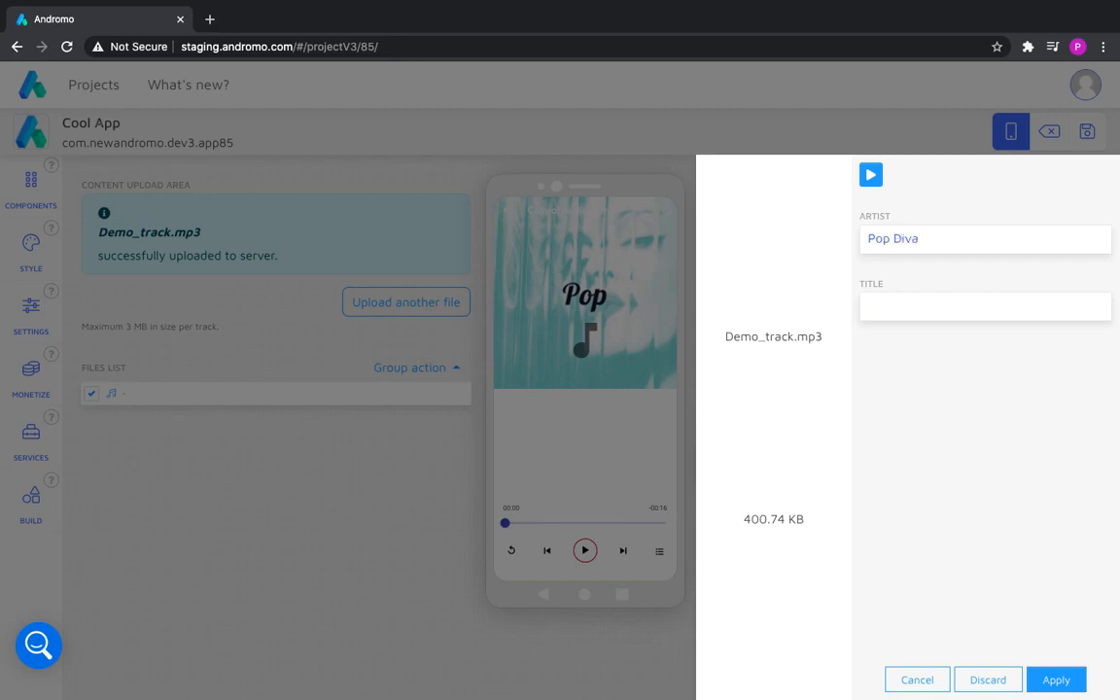
pyautogui.write(' - My life')
pyautogui.click(1055, 679)
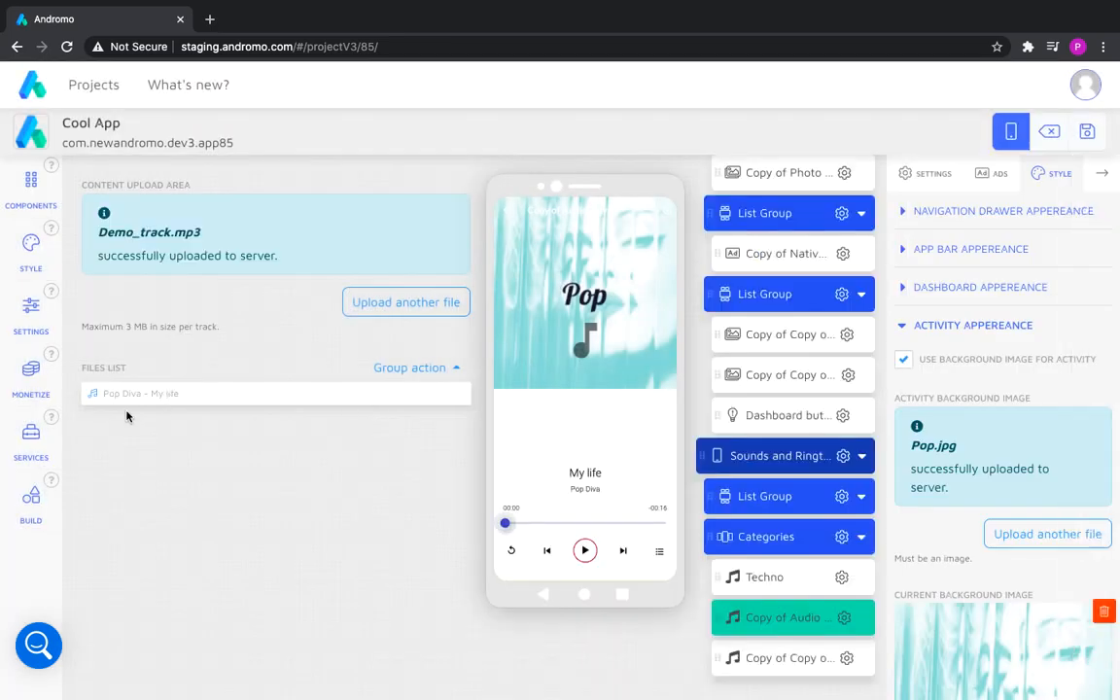
pyautogui.click(659, 551)
# Collapse the wallpaperium dashboard in the component tree and move the List Group below Categories in the Sounds and Ringtones dashboard.
pyautogui.click(770, 455)
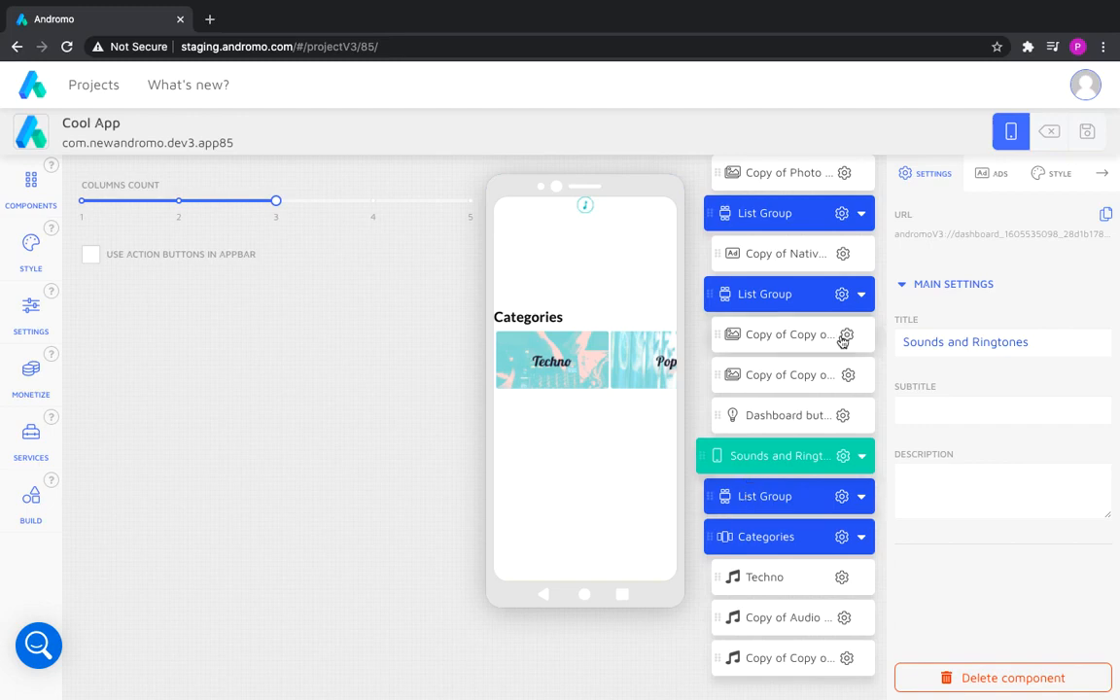
pyautogui.click(860, 293)
pyautogui.click(861, 211)
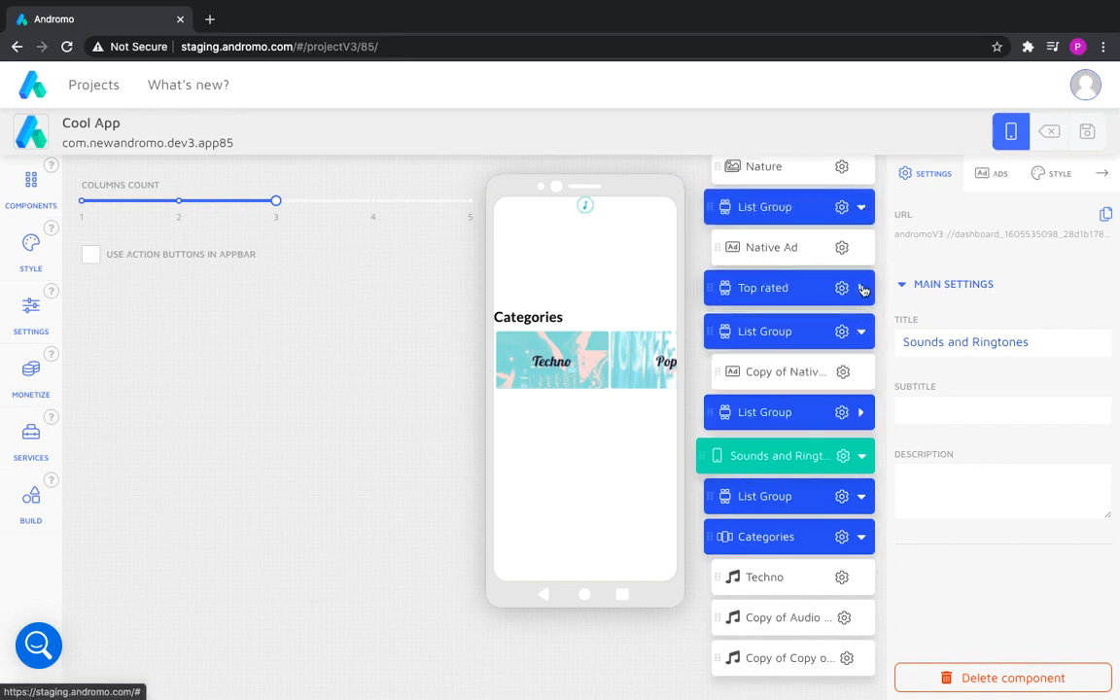
pyautogui.click(860, 208)
pyautogui.scroll(2, 838, 316)
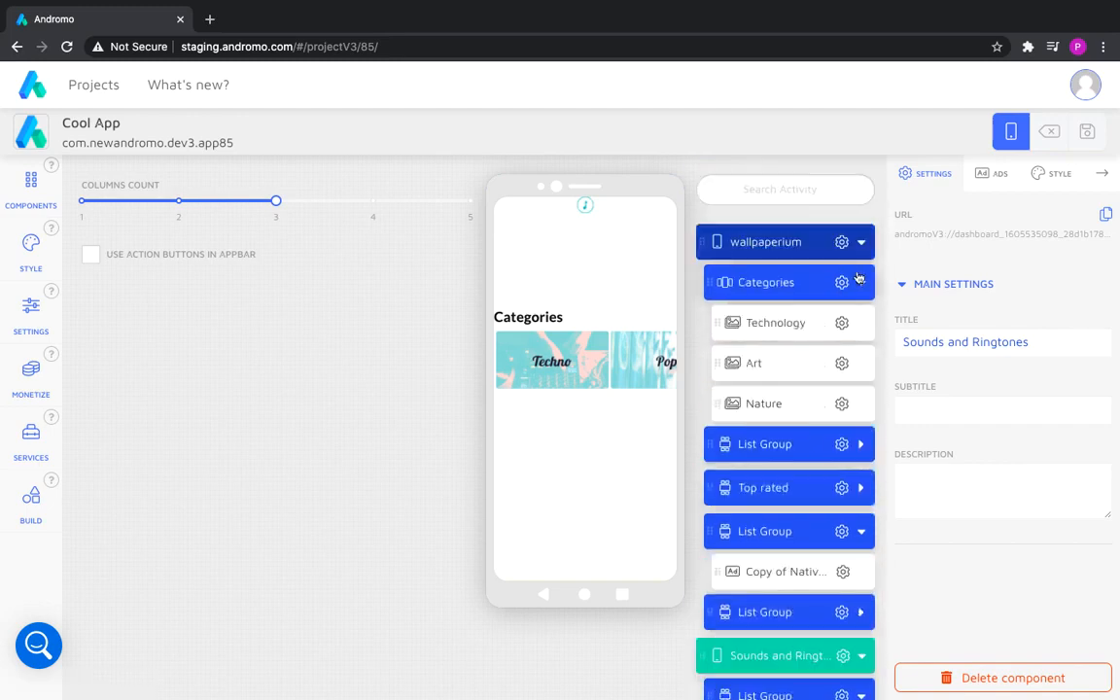
pyautogui.click(860, 282)
pyautogui.click(861, 243)
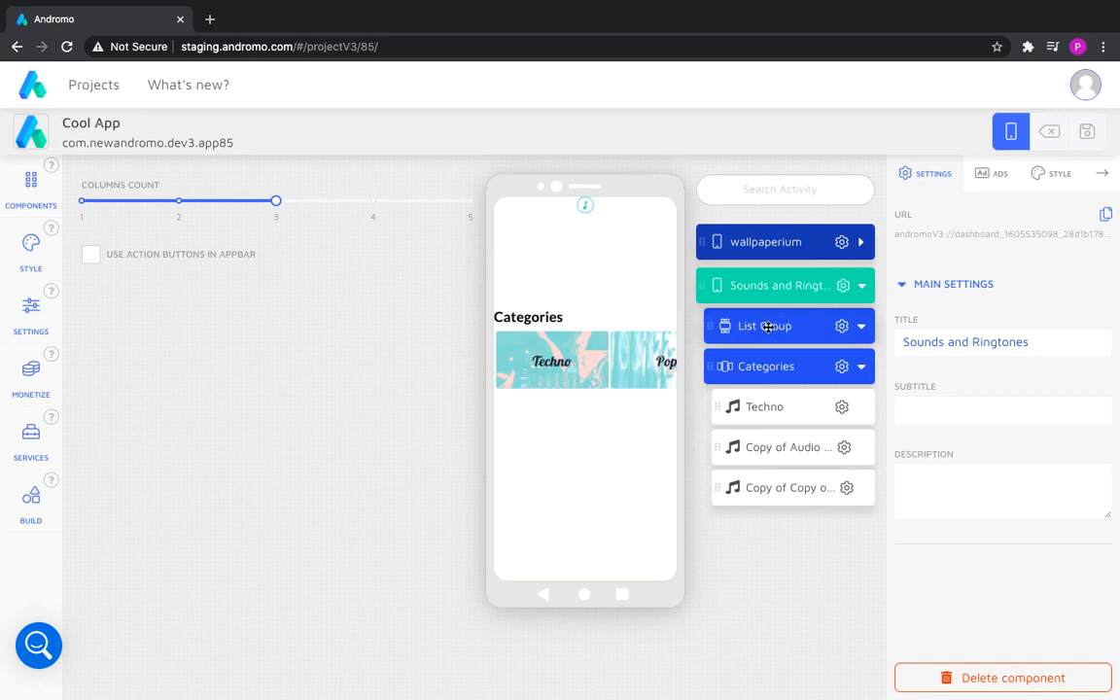
pyautogui.moveTo(768, 326); pyautogui.dragTo(772, 503)
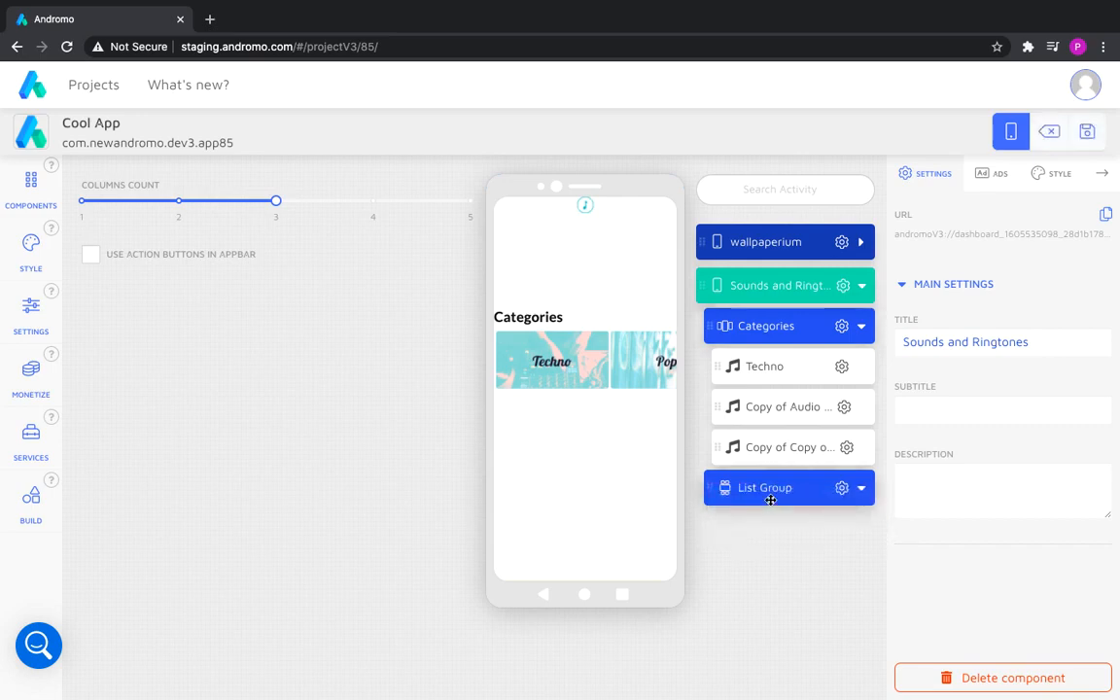
# Add an Audio player media component to the List Group under Sounds and Ringtones.
pyautogui.click(31, 185)
pyautogui.click(117, 288)
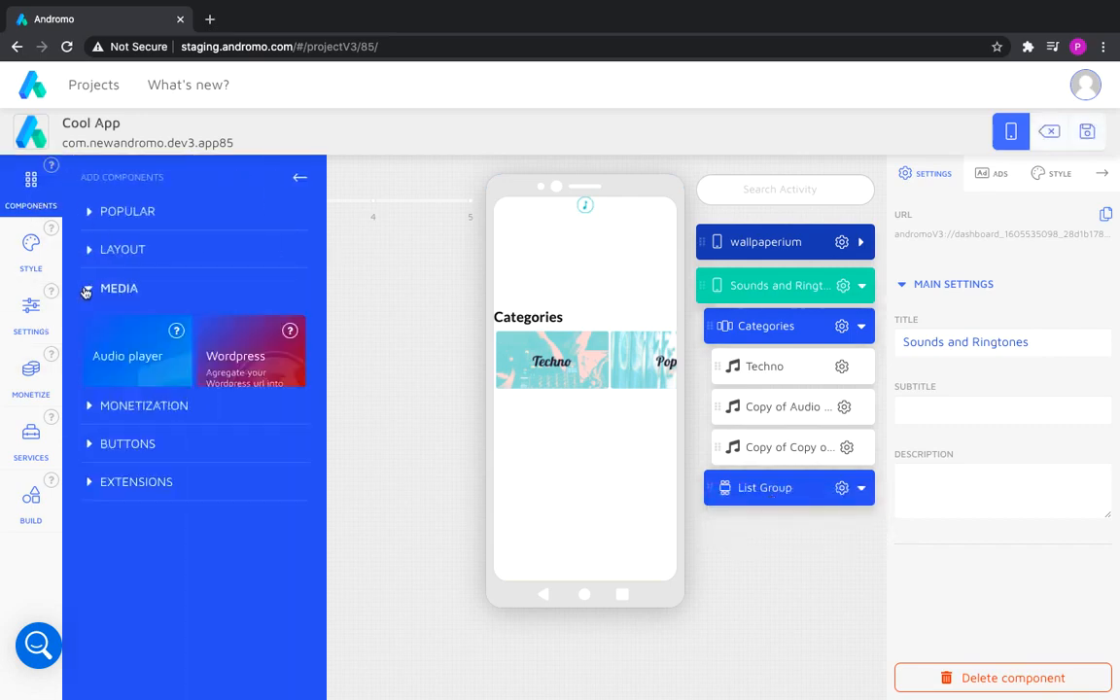
pyautogui.click(176, 410)
pyautogui.moveTo(783, 507); pyautogui.dragTo(750, 502)
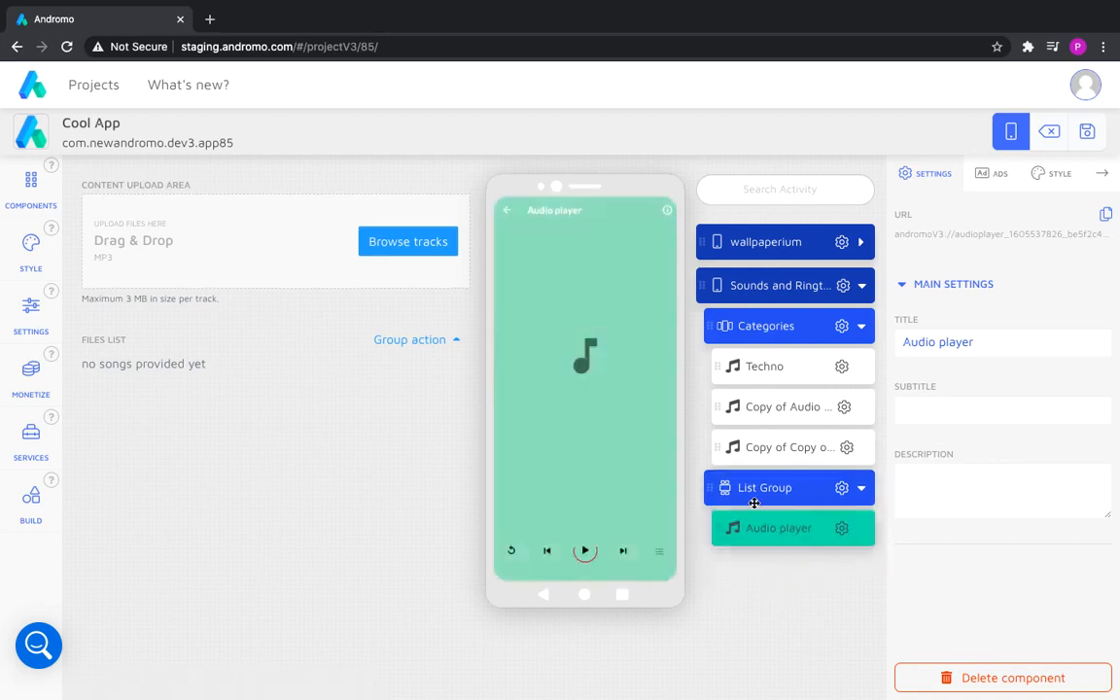
# Change the List Group's title to Popular and return the preview to the Sounds and Ringtones dashboard.
pyautogui.click(776, 489)
pyautogui.tripleClick(910, 343)
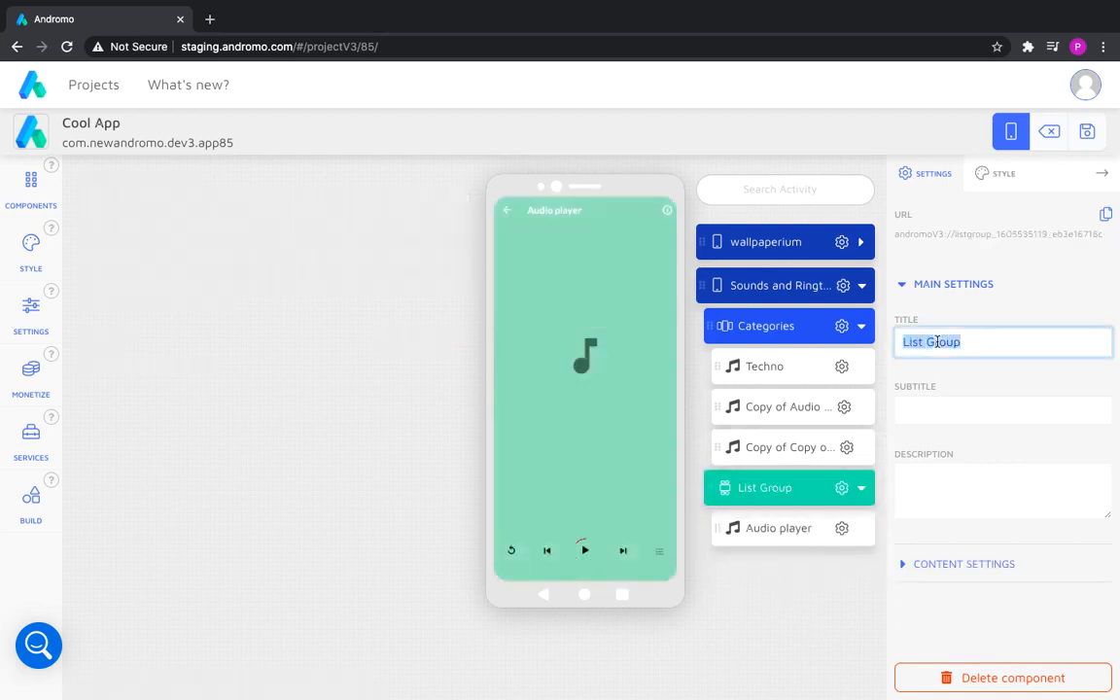
pyautogui.write('Popular')
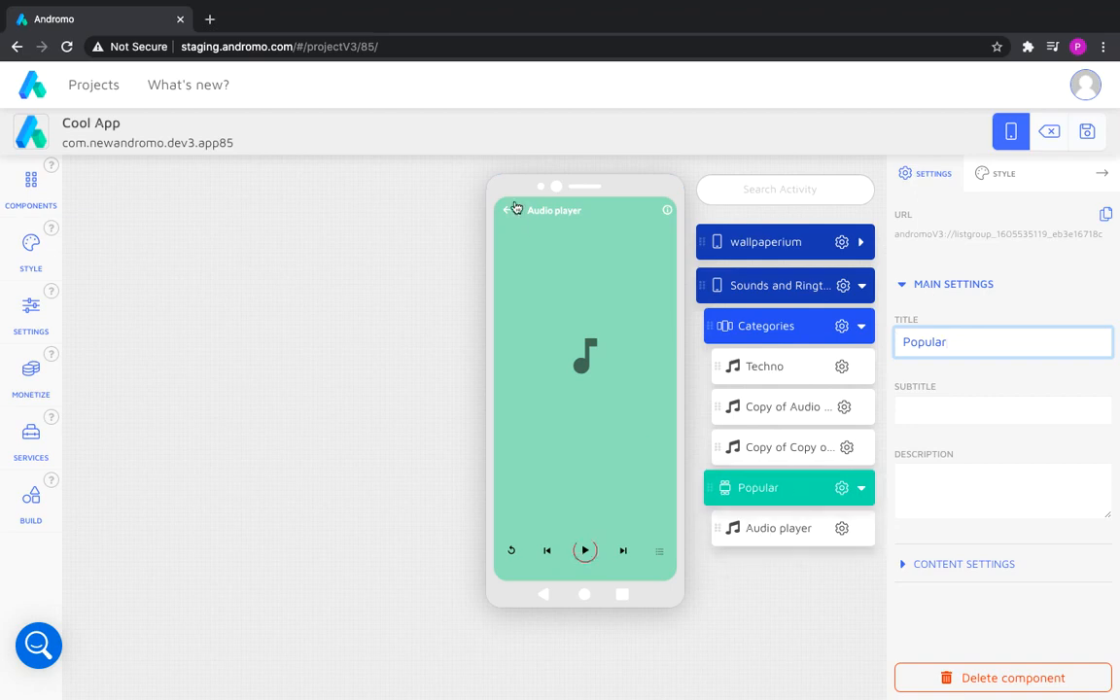
pyautogui.click(506, 218)
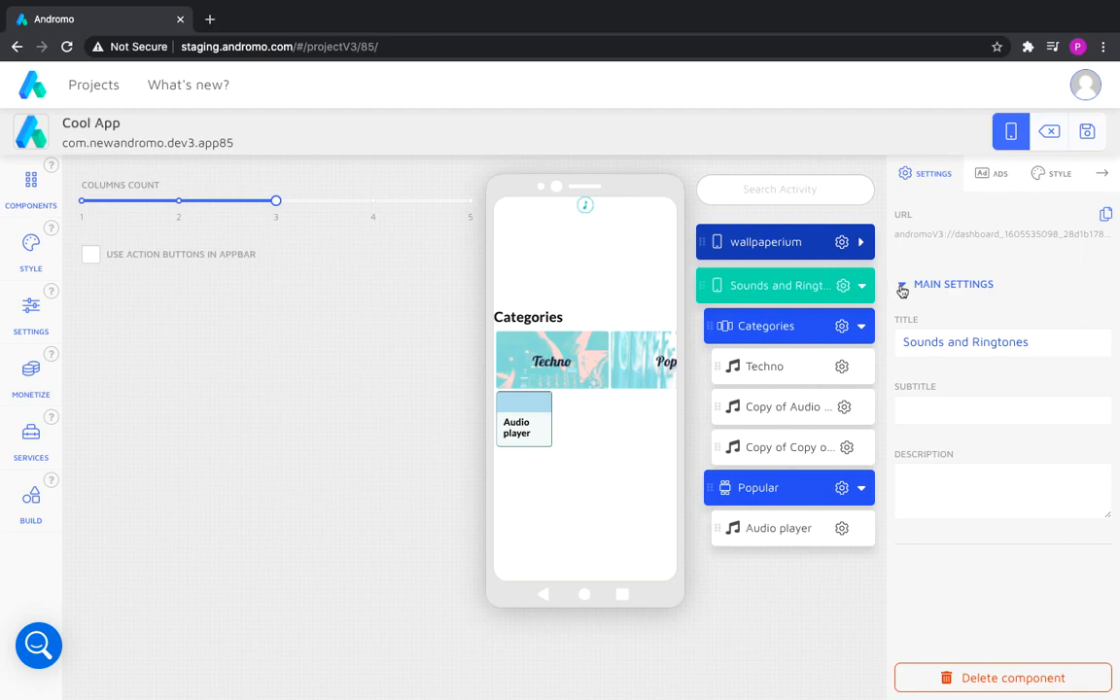
# Enable showing the group title on the dashboard in the Popular group's content settings.
pyautogui.click(773, 486)
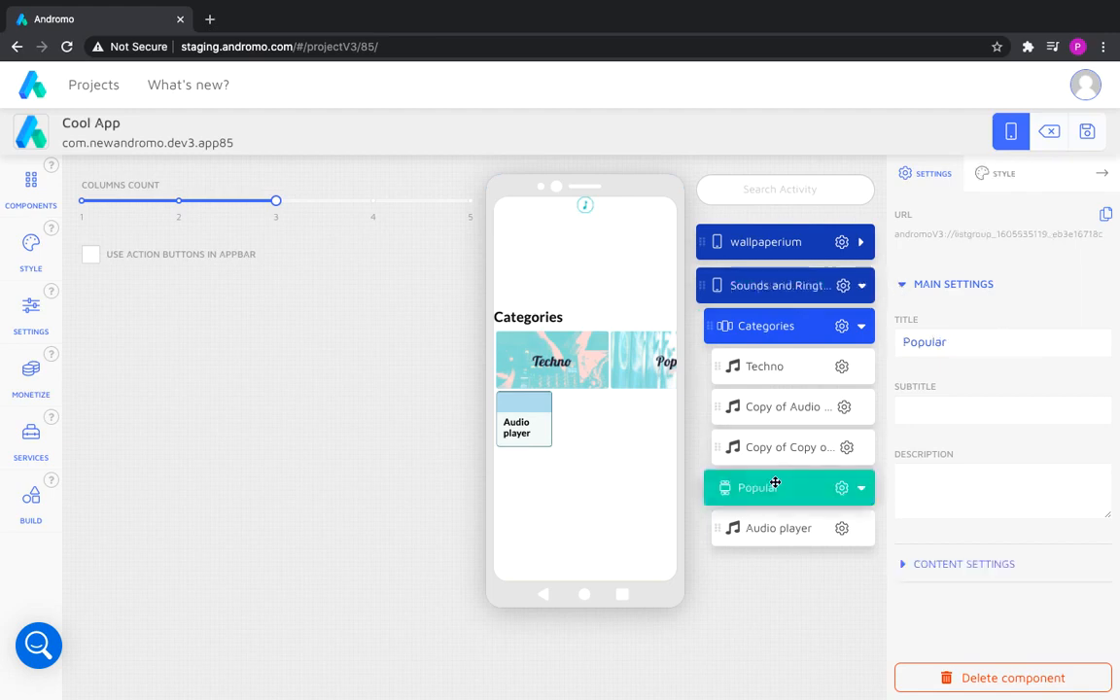
pyautogui.click(910, 285)
pyautogui.click(905, 322)
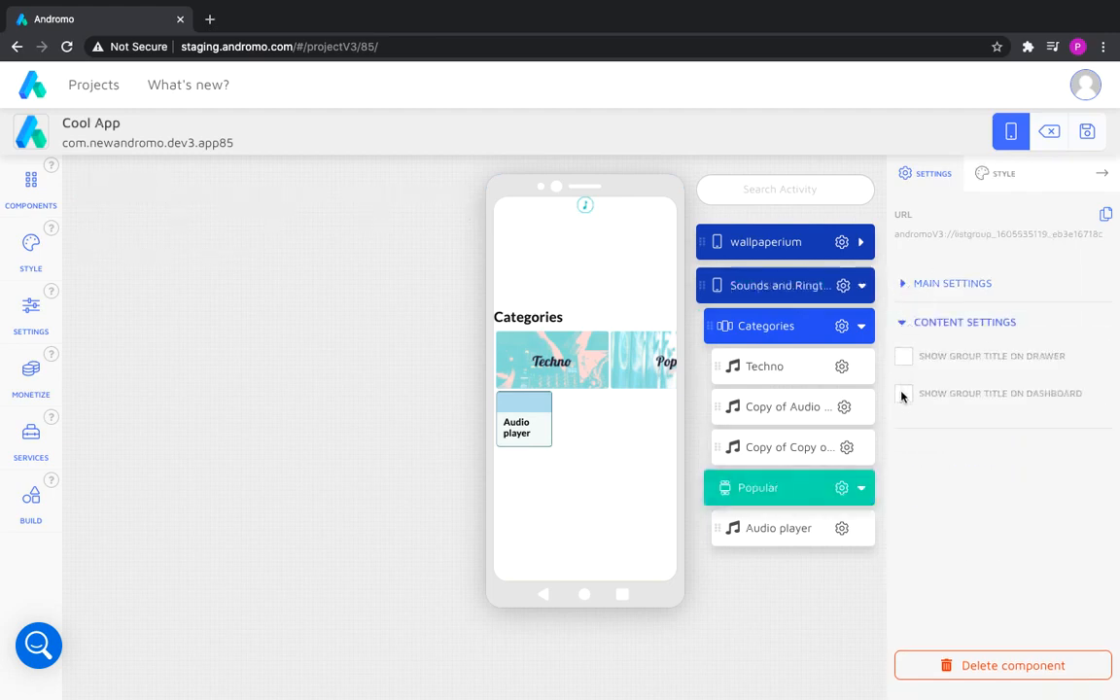
pyautogui.click(903, 393)
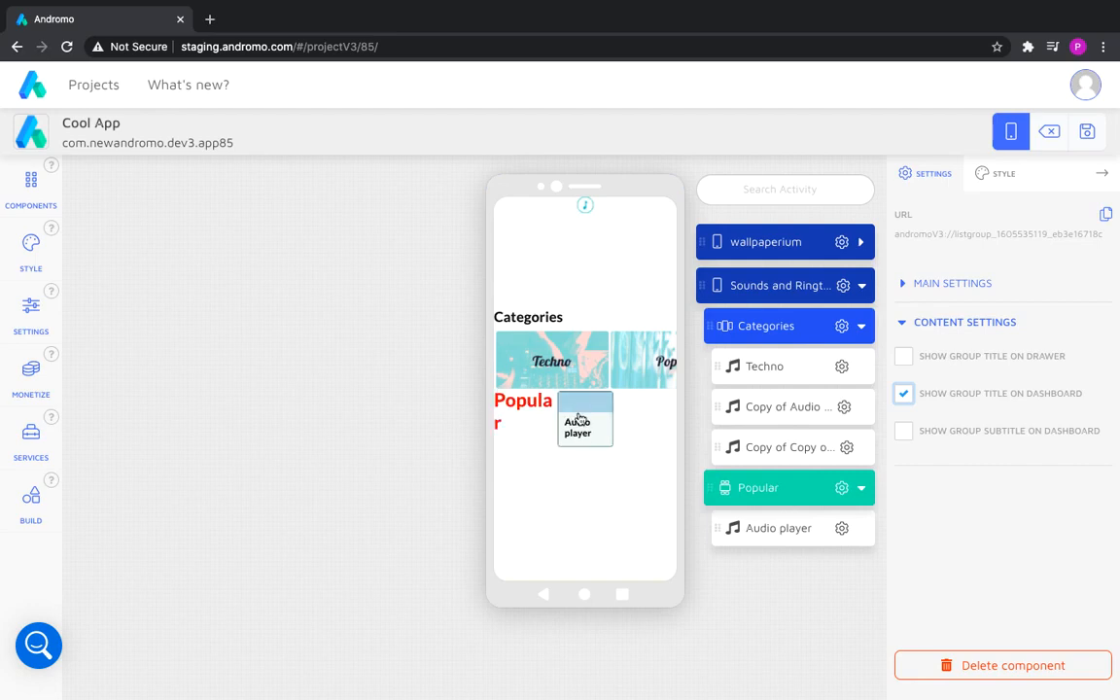
# Style the Popular section title with a columns count of 3, near-black colour 0D0C0C, a 30 px size and 30 px top spacing.
pyautogui.click(980, 175)
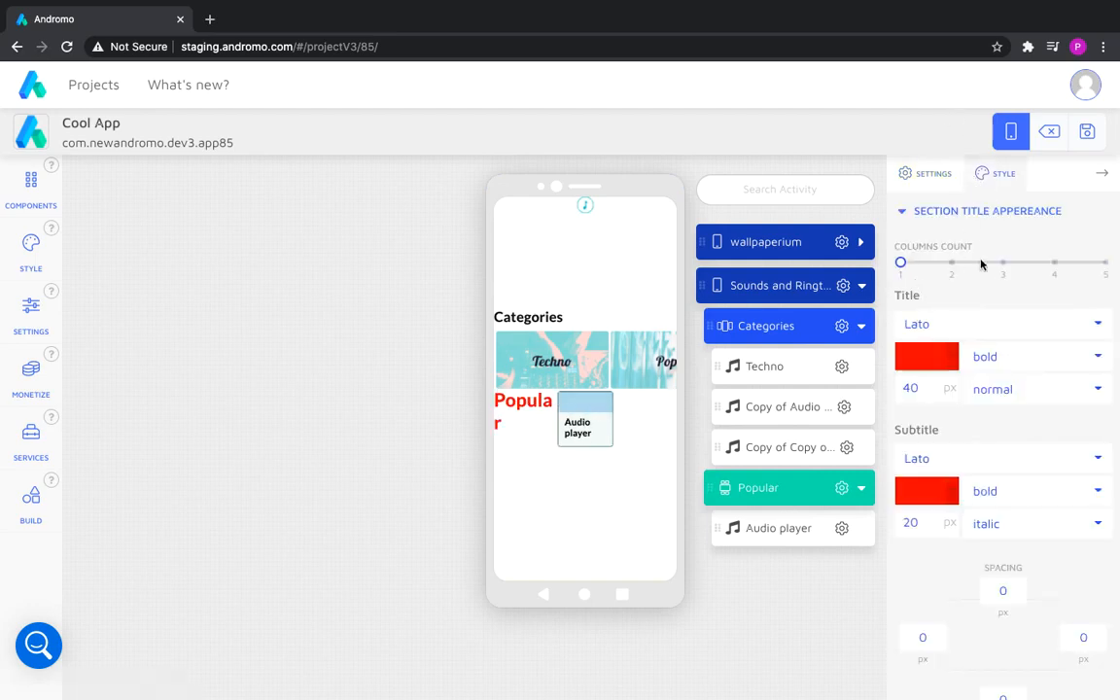
pyautogui.click(996, 263)
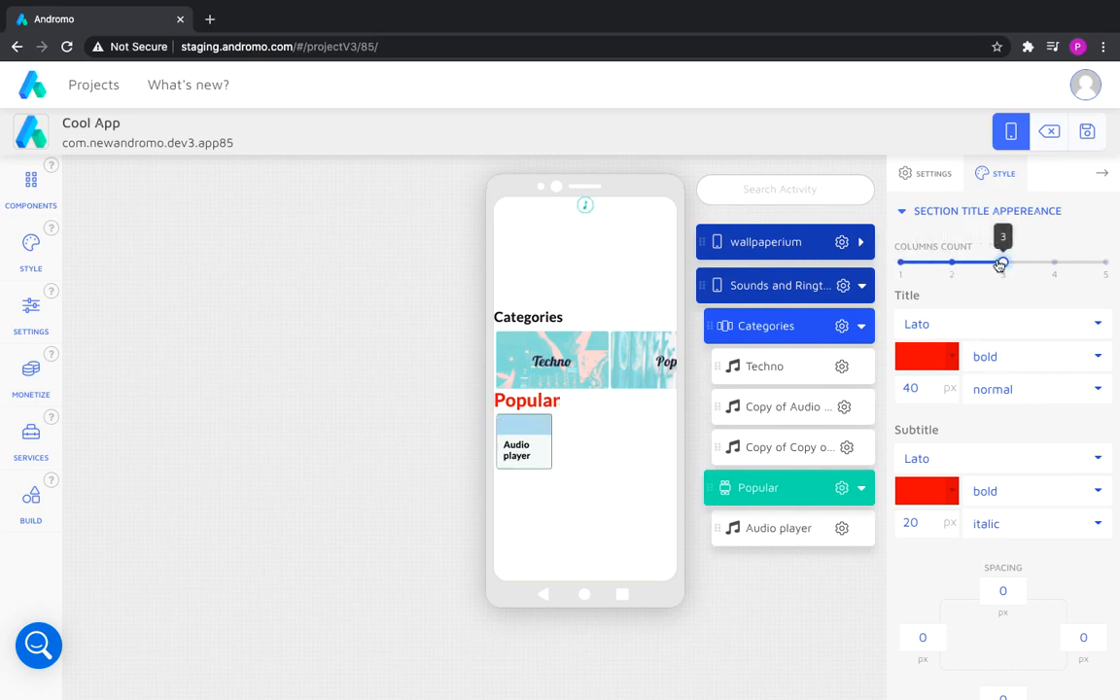
pyautogui.click(924, 357)
pyautogui.click(911, 494)
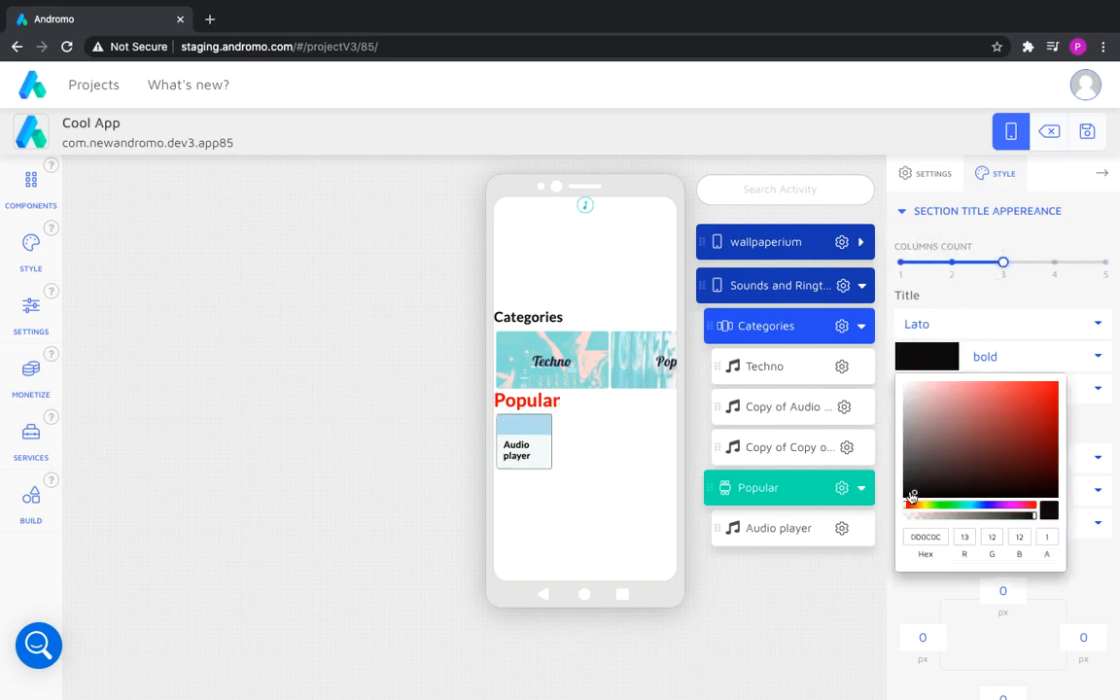
pyautogui.click(888, 457)
pyautogui.doubleClick(911, 388)
pyautogui.write('30')
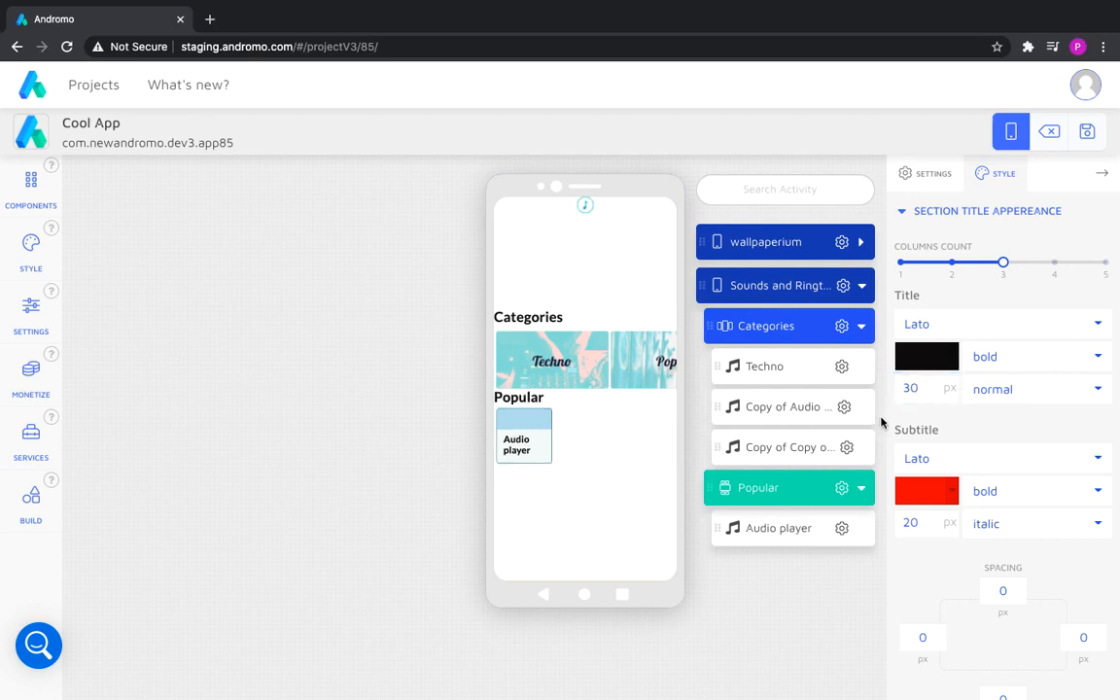
pyautogui.scroll(-1, 978, 593)
pyautogui.click(1001, 523)
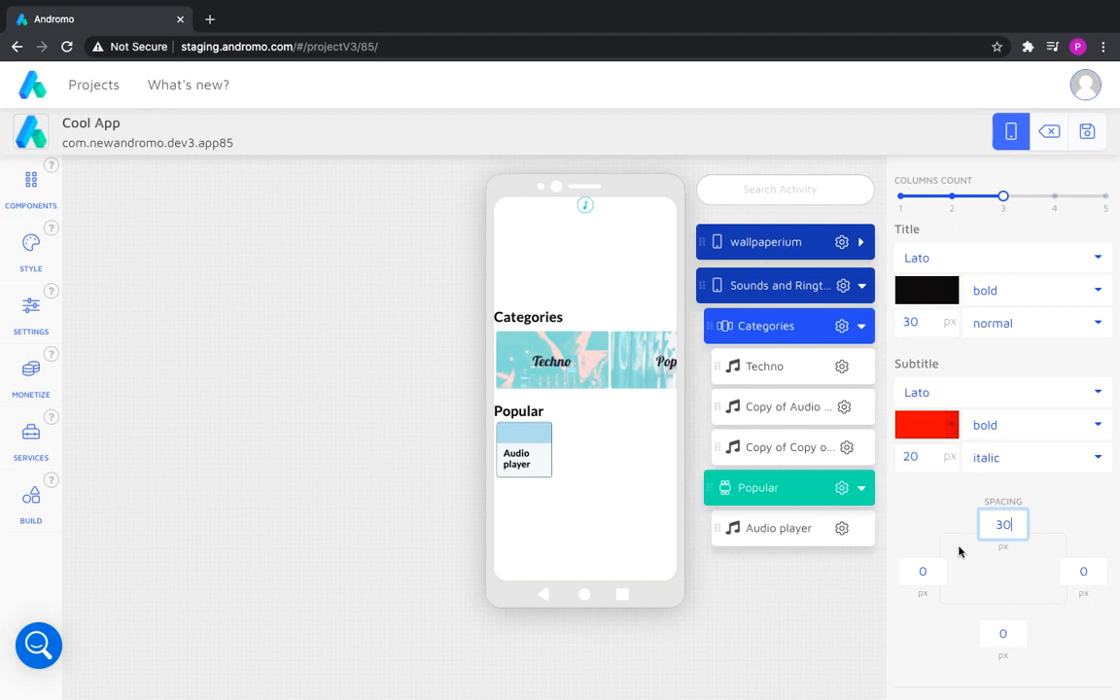
# Set the bottom spacing of the Popular section title to 5 px.
pyautogui.doubleClick(997, 630)
pyautogui.write('5')
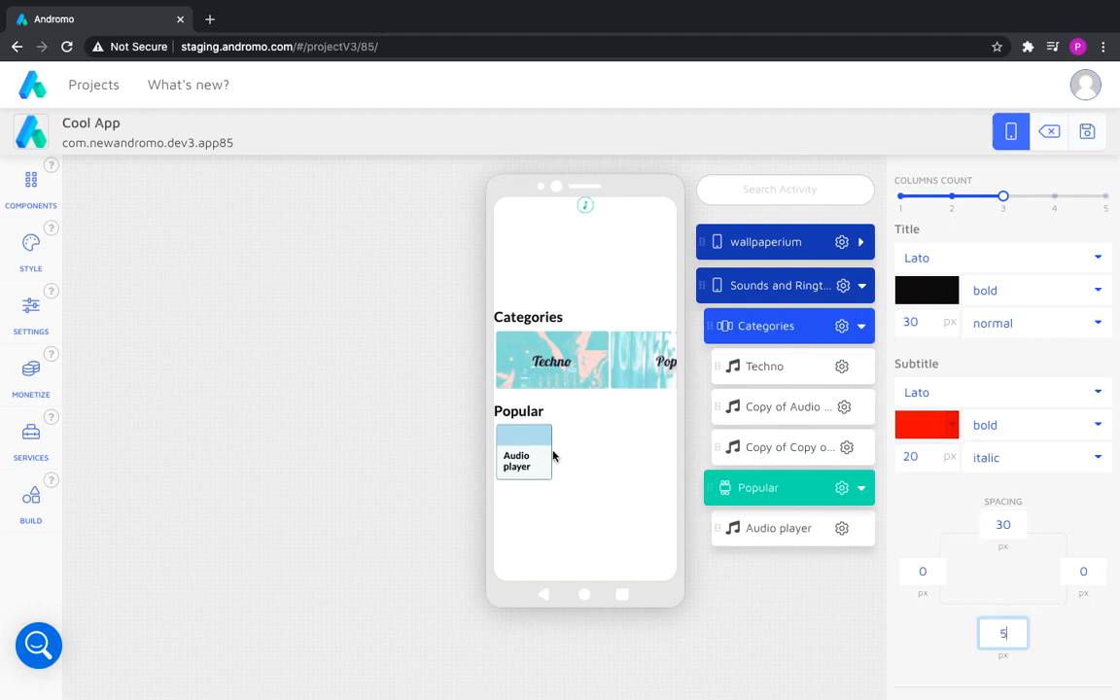
# Enable custom card styling for the Popular group's Audio player, with 5 px left, top and right spacing and a 0 px border width.
pyautogui.click(775, 527)
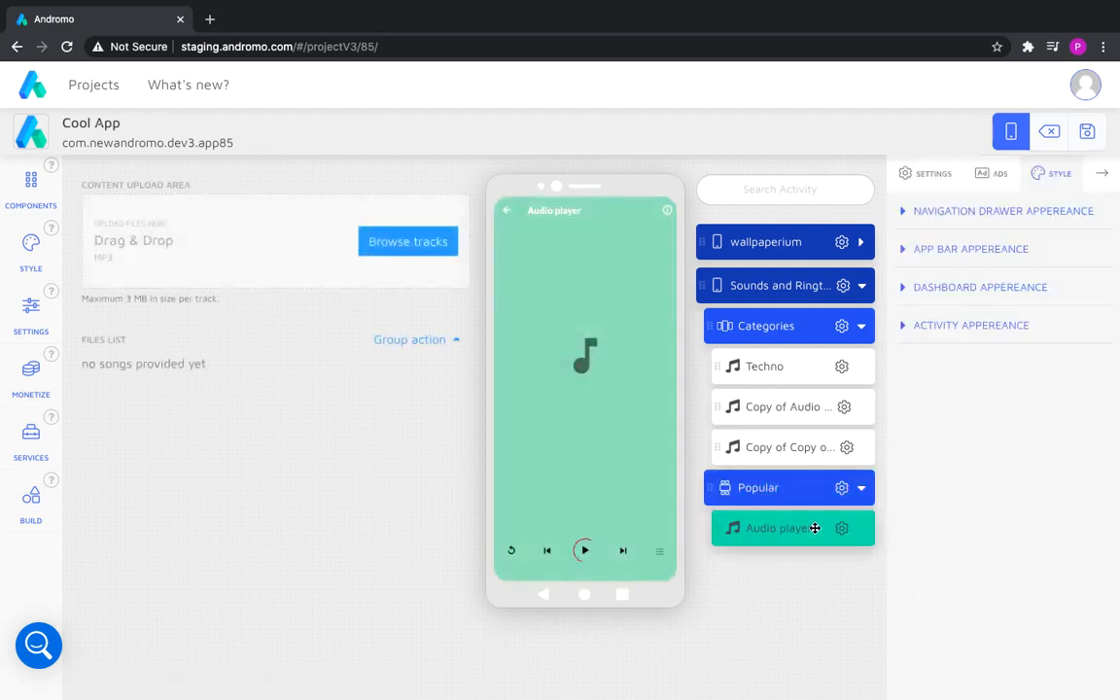
pyautogui.click(906, 287)
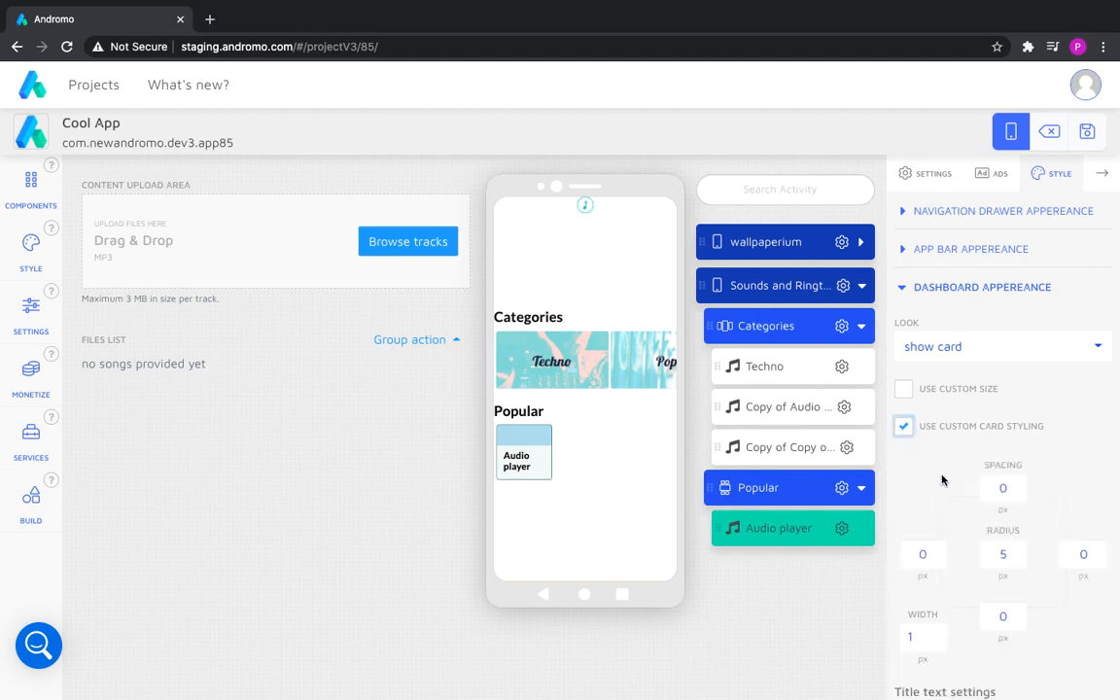
pyautogui.click(923, 555)
pyautogui.write('5')
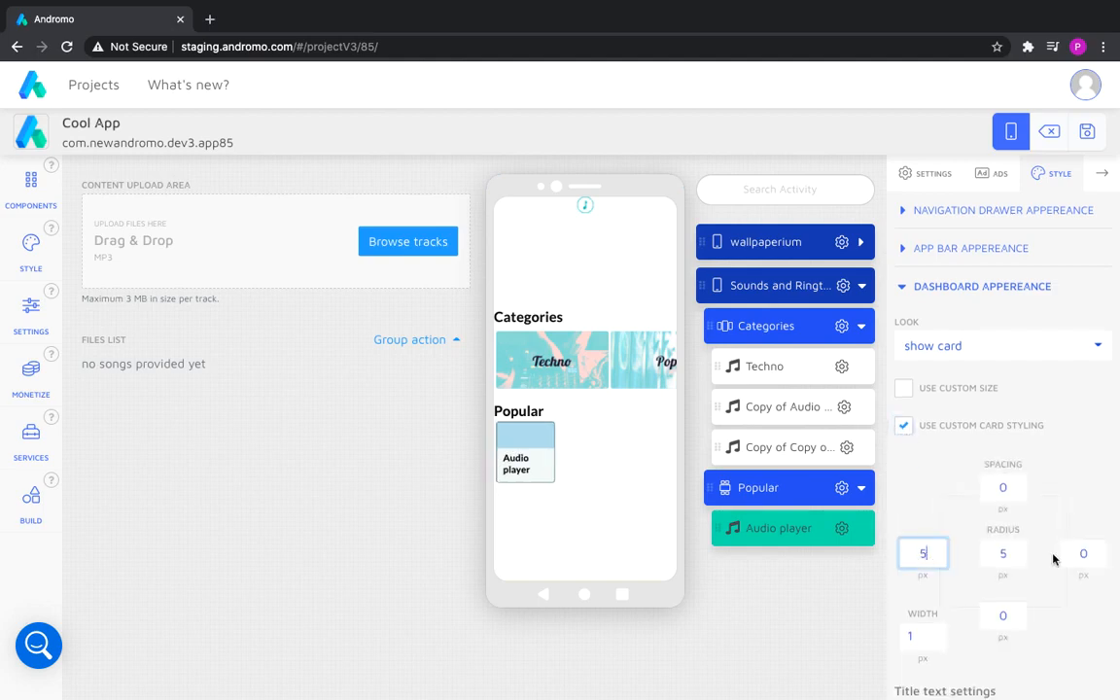
pyautogui.click(1005, 490)
pyautogui.write('5')
pyautogui.press('Tab')
pyautogui.write('5')
pyautogui.press('Tab')
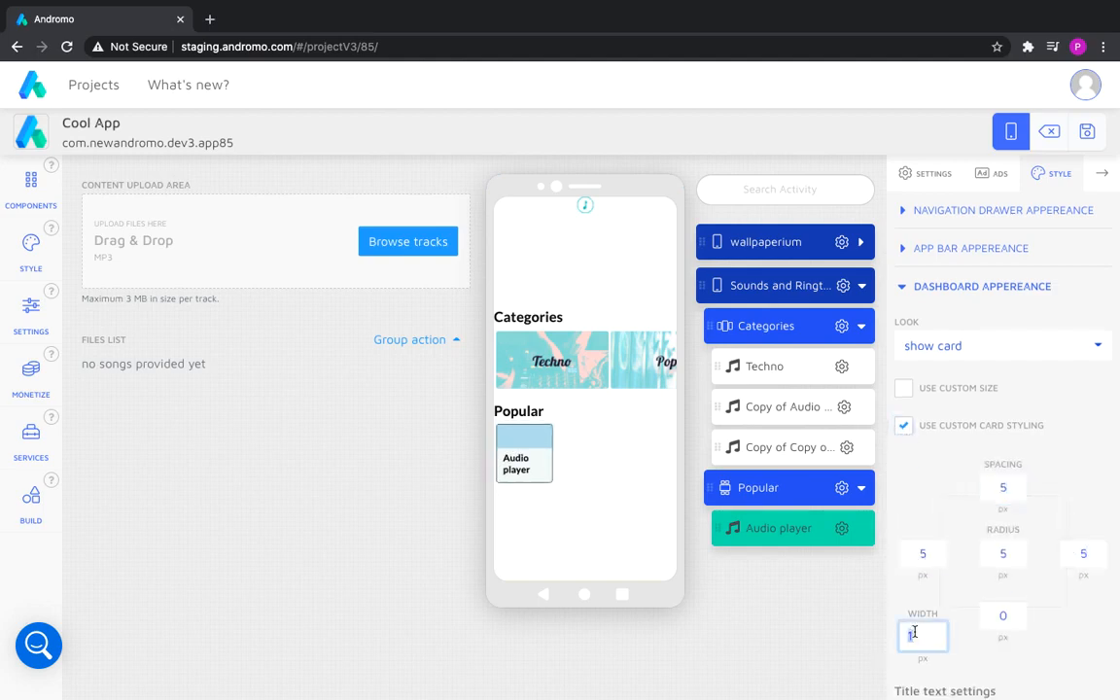
pyautogui.write('0')
# Make the Audio player card's title text colour and card title background colour fully transparent.
pyautogui.scroll(-3, 923, 544)
pyautogui.click(925, 480)
pyautogui.click(907, 638)
pyautogui.click(887, 636)
pyautogui.scroll(-3, 920, 617)
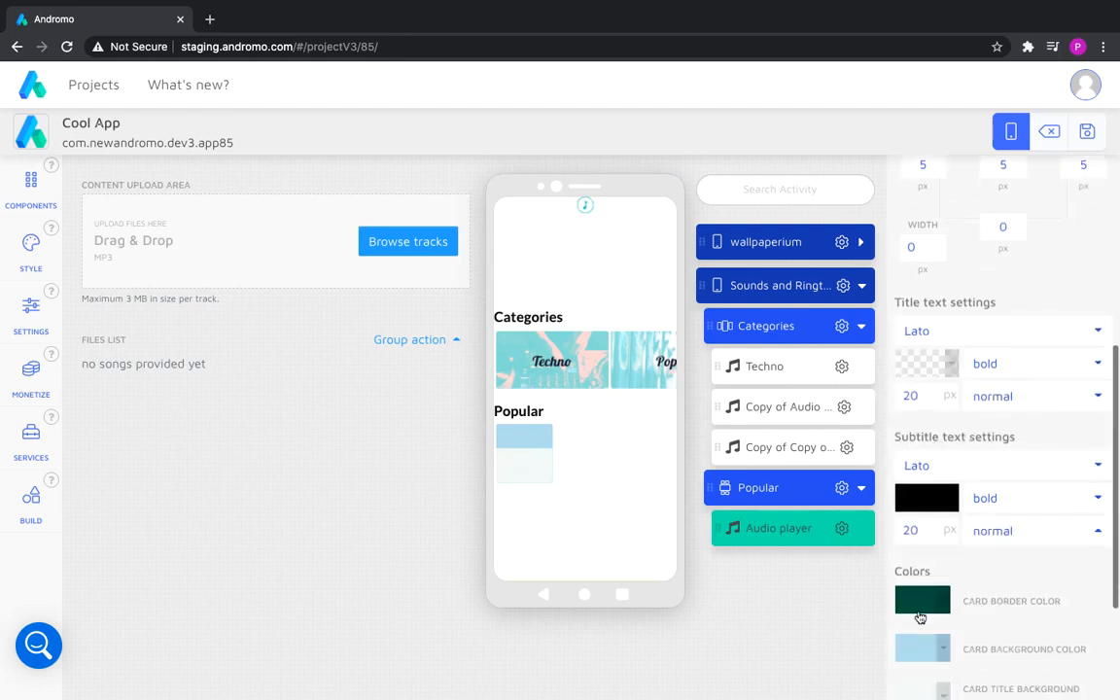
pyautogui.click(920, 566)
pyautogui.click(907, 495)
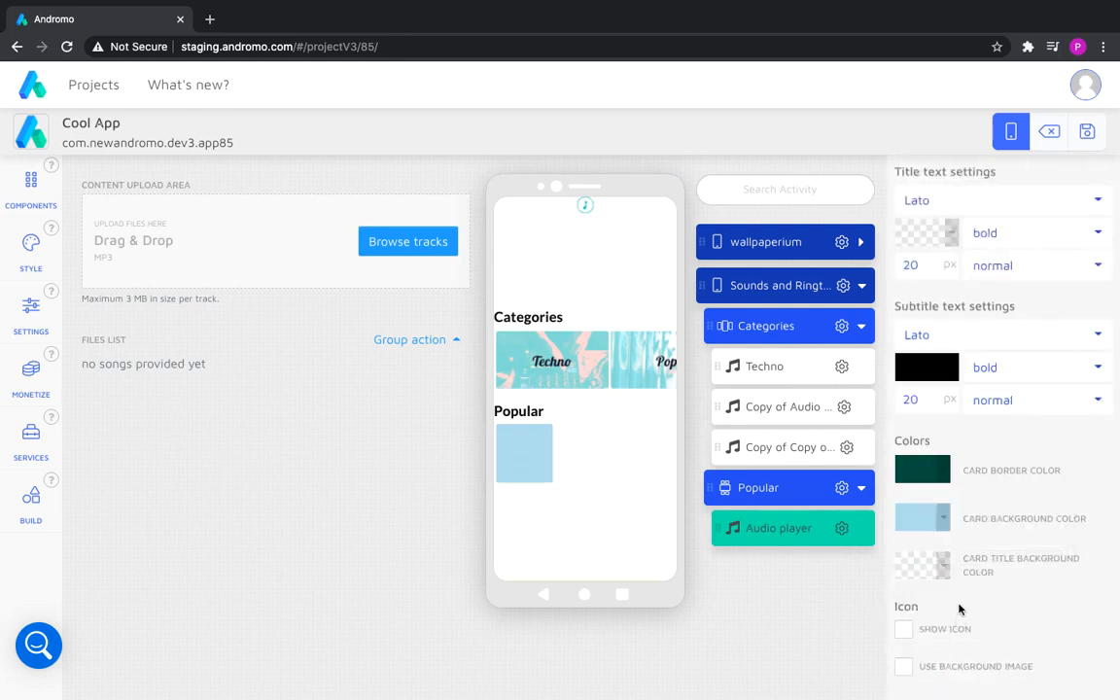
# Duplicate the Audio player in the Popular group until the group holds six audio players.
pyautogui.click(844, 530)
pyautogui.click(811, 559)
pyautogui.click(844, 570)
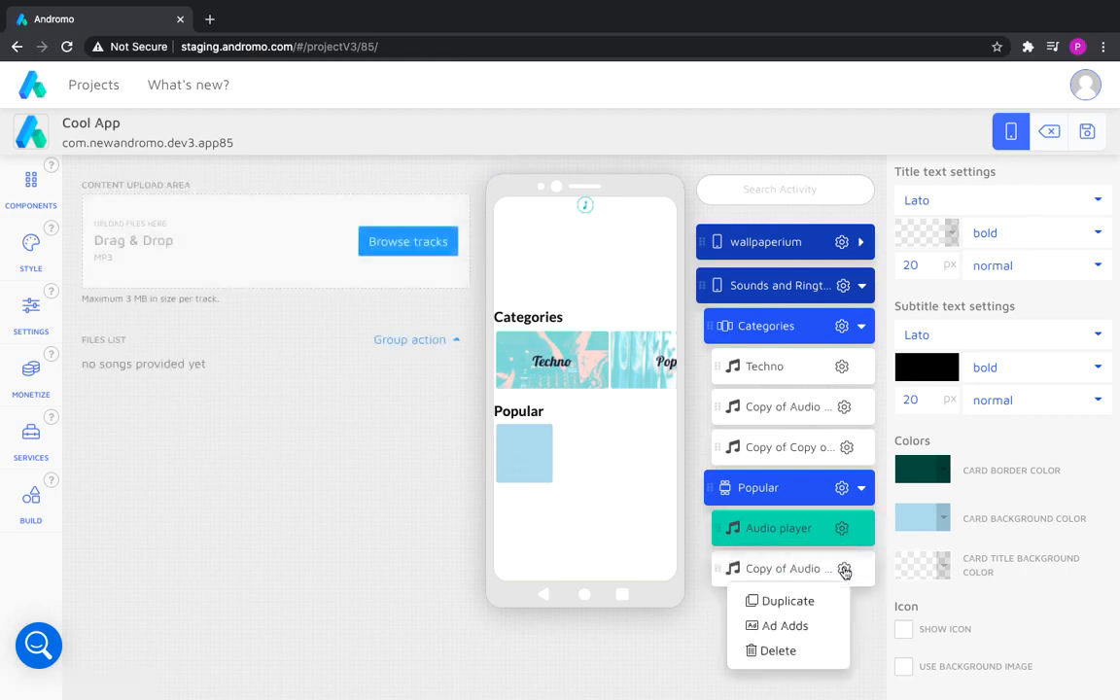
pyautogui.click(809, 599)
pyautogui.click(844, 611)
pyautogui.click(802, 534)
pyautogui.click(846, 654)
pyautogui.click(801, 575)
pyautogui.scroll(-1, 846, 661)
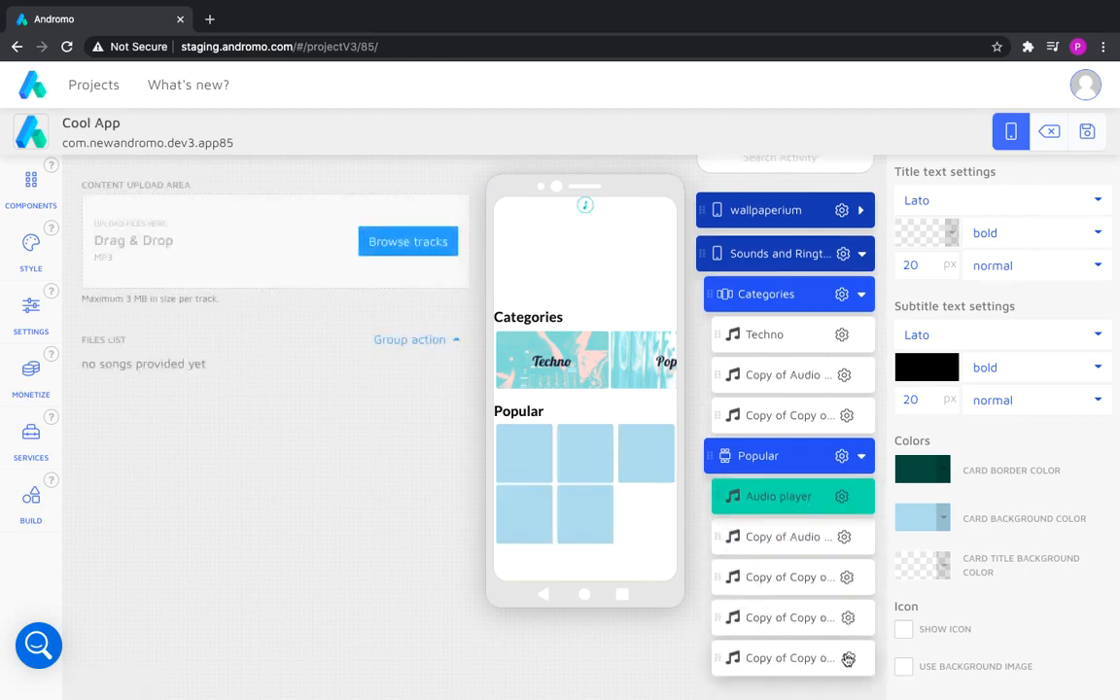
pyautogui.click(848, 659)
pyautogui.click(795, 575)
pyautogui.scroll(-1, 950, 409)
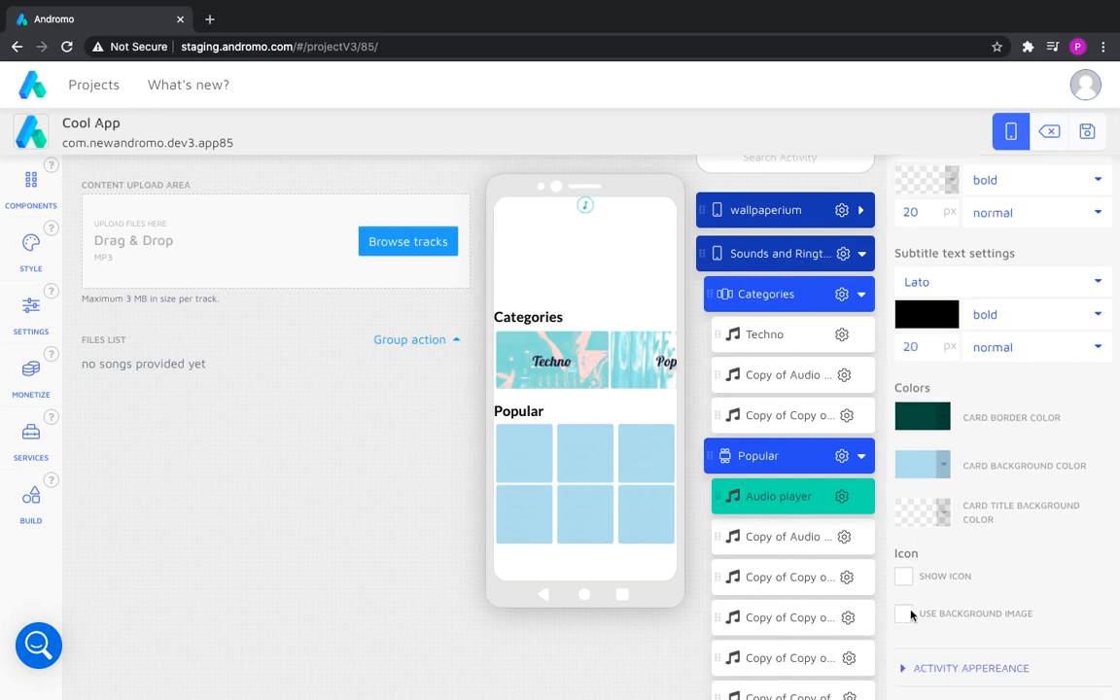
# Enable a background image for the first Popular Audio player card and upload Image104104.png.
pyautogui.click(948, 609)
pyautogui.scroll(-2, 948, 610)
pyautogui.click(1018, 569)
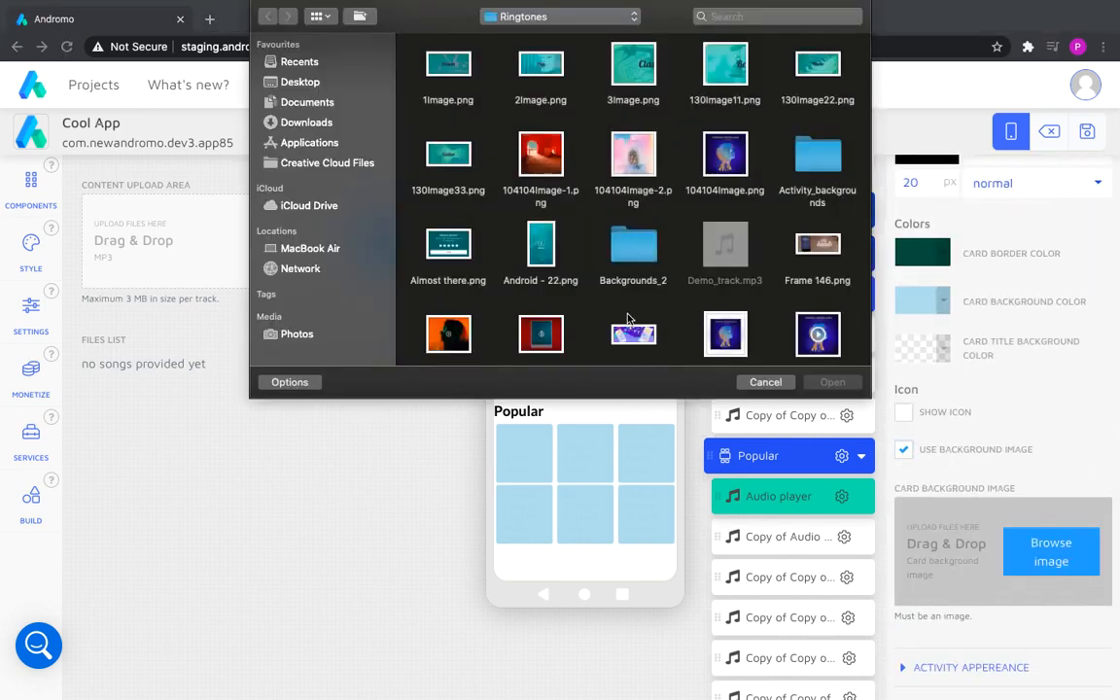
pyautogui.scroll(-3, 598, 291)
pyautogui.doubleClick(448, 309)
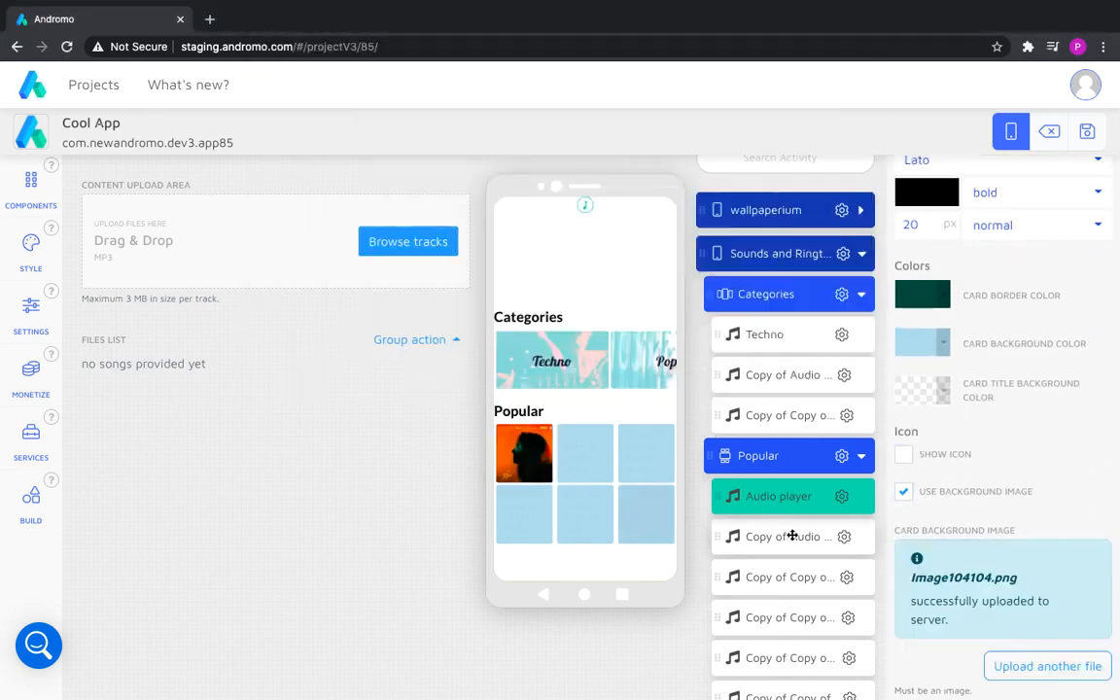
# Upload Image104104-1.png as the card background image of the second audio player in the Popular group.
pyautogui.scroll(-5, 958, 520)
pyautogui.click(1051, 551)
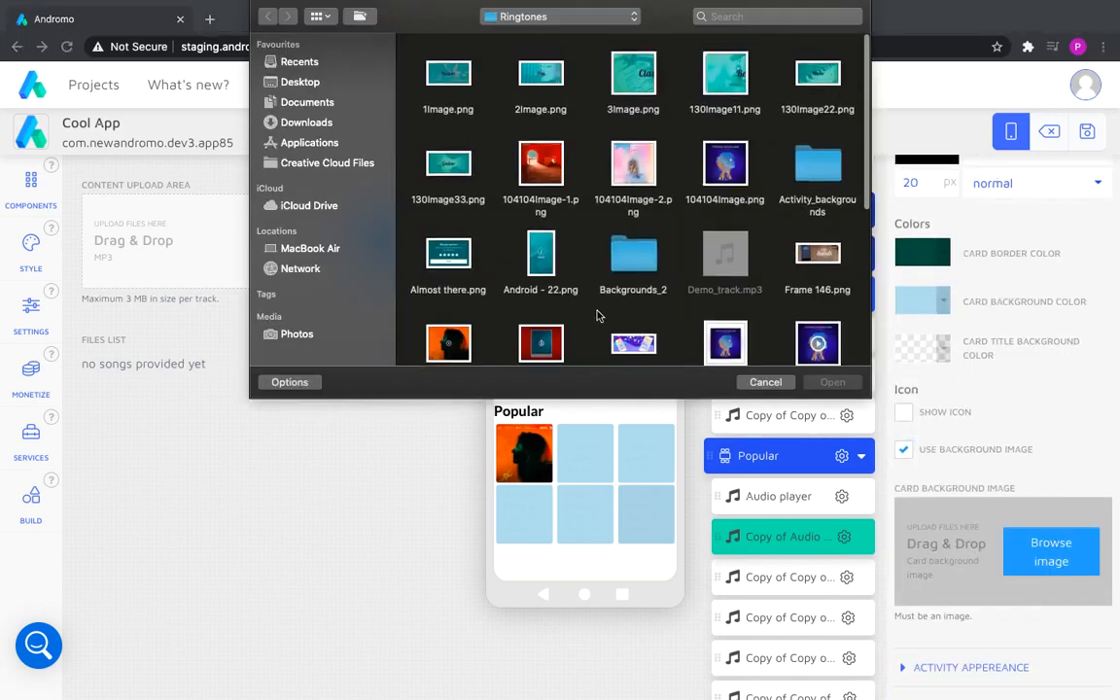
pyautogui.scroll(-3, 537, 279)
pyautogui.doubleClick(719, 218)
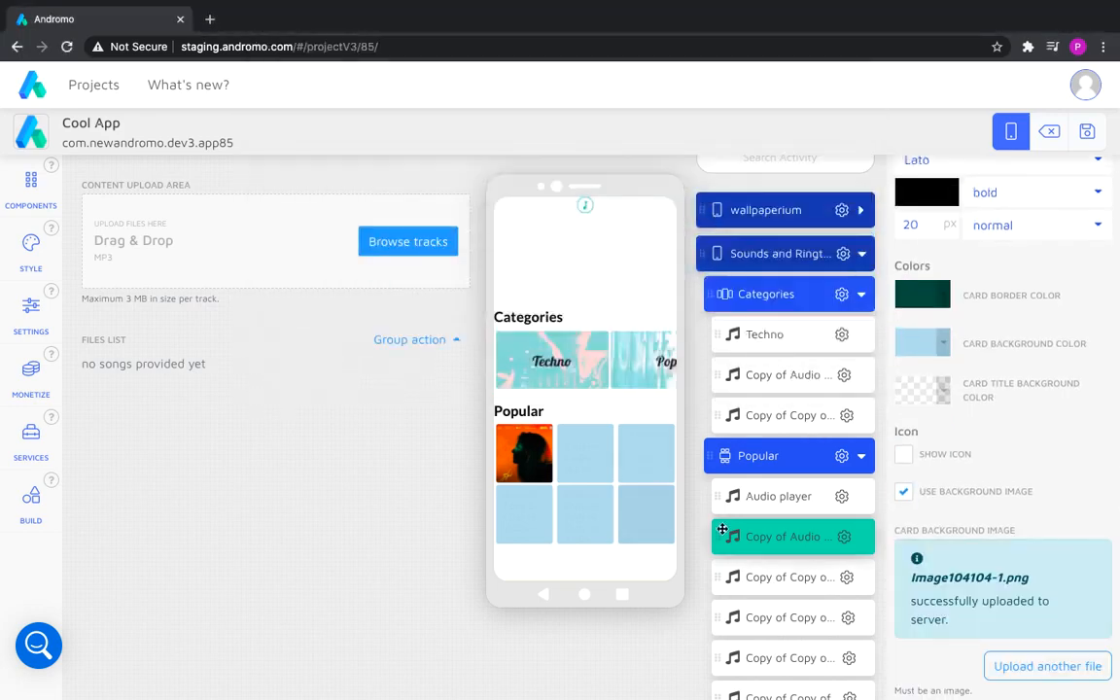
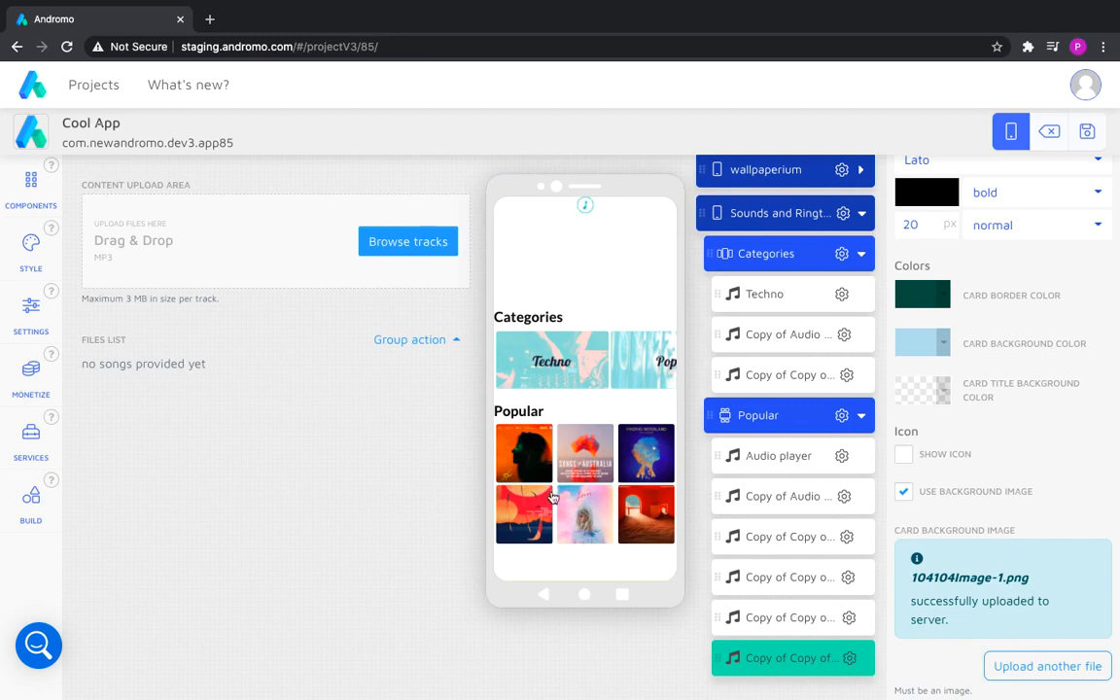
# Add a Carousel Group below the Popular group and place a Youtube media component in it.
pyautogui.click(31, 183)
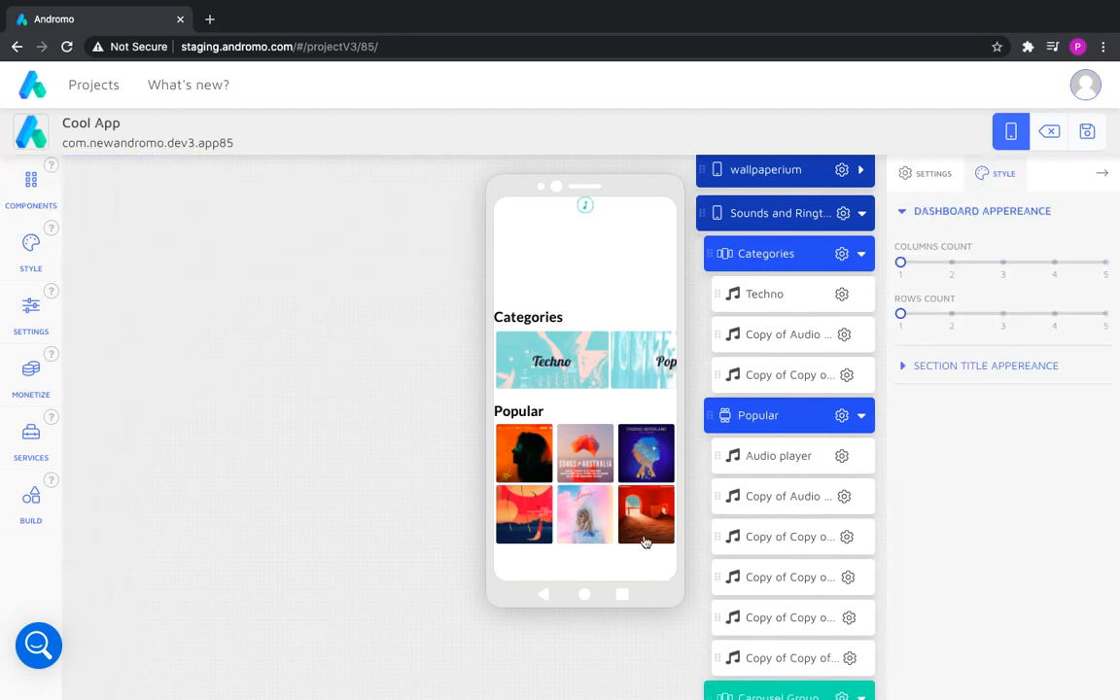
pyautogui.click(32, 199)
pyautogui.click(107, 288)
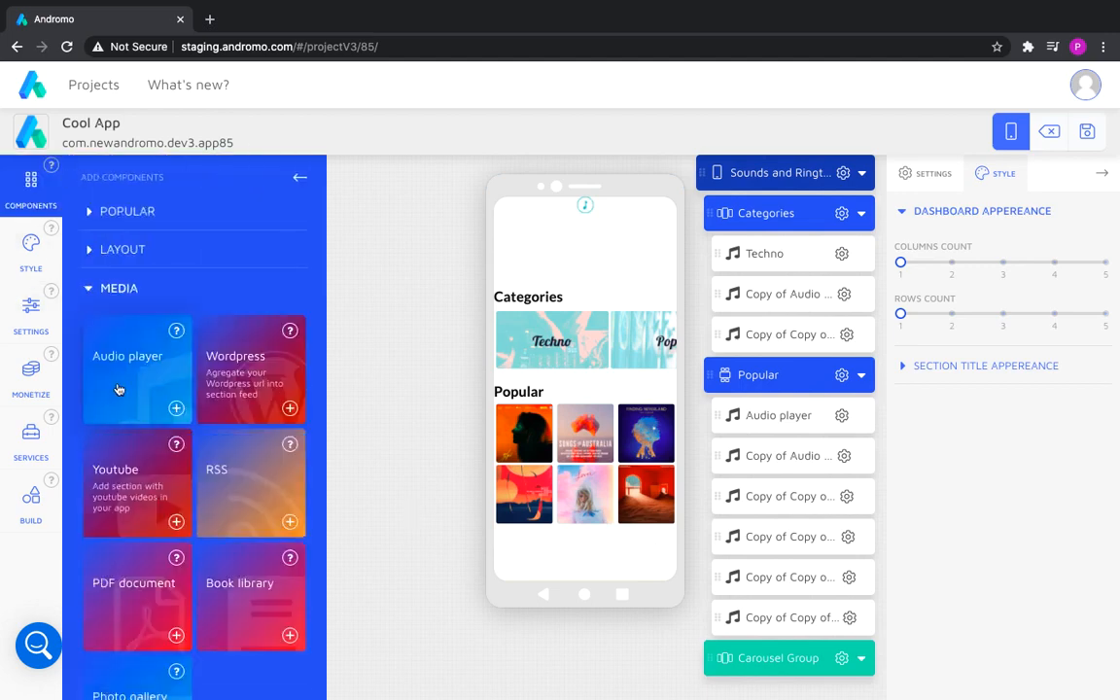
pyautogui.click(174, 522)
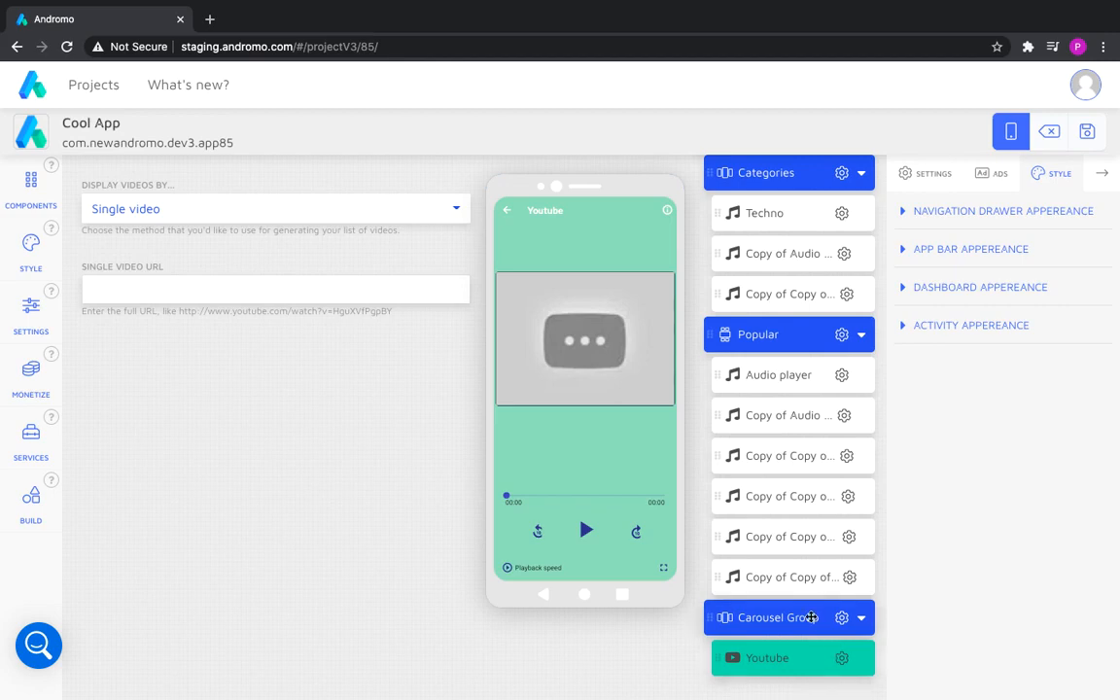
# Change the new Carousel Group's title to World hits and enable showing the group title on the dashboard.
pyautogui.click(811, 618)
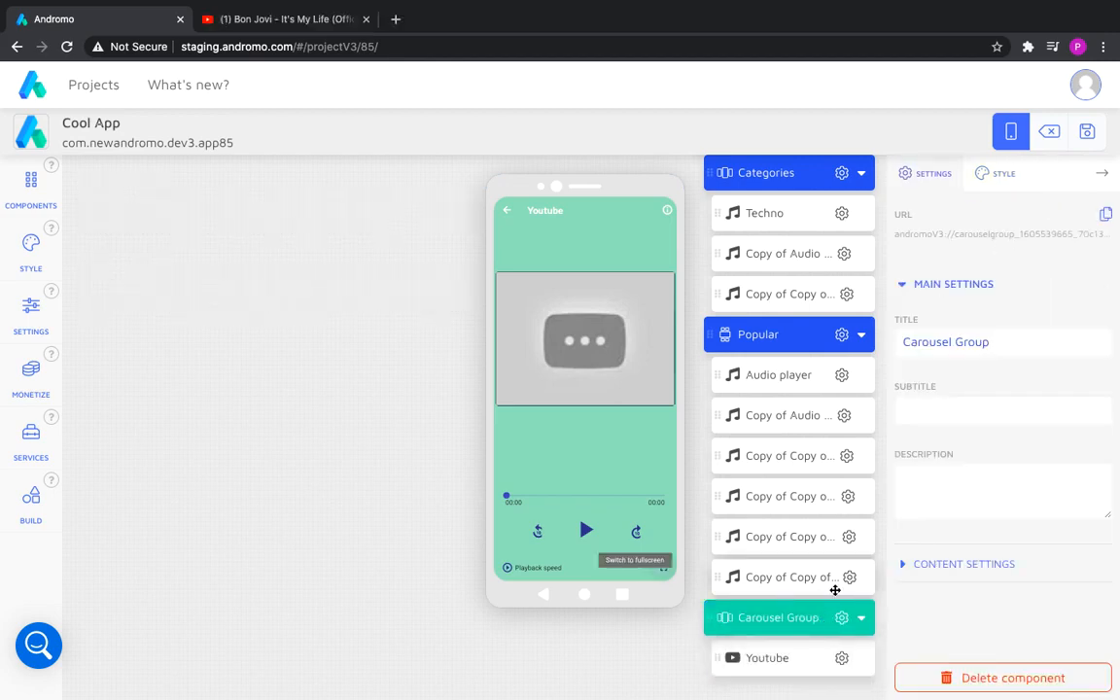
pyautogui.tripleClick(936, 346)
pyautogui.write('World hits')
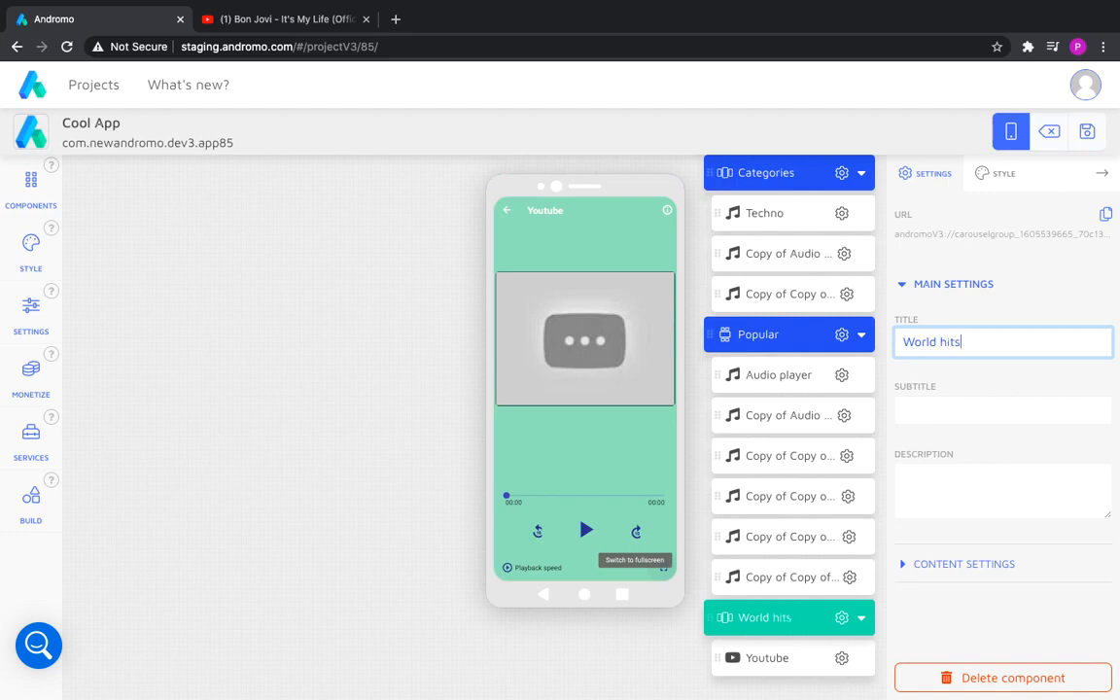
pyautogui.click(900, 285)
pyautogui.click(909, 322)
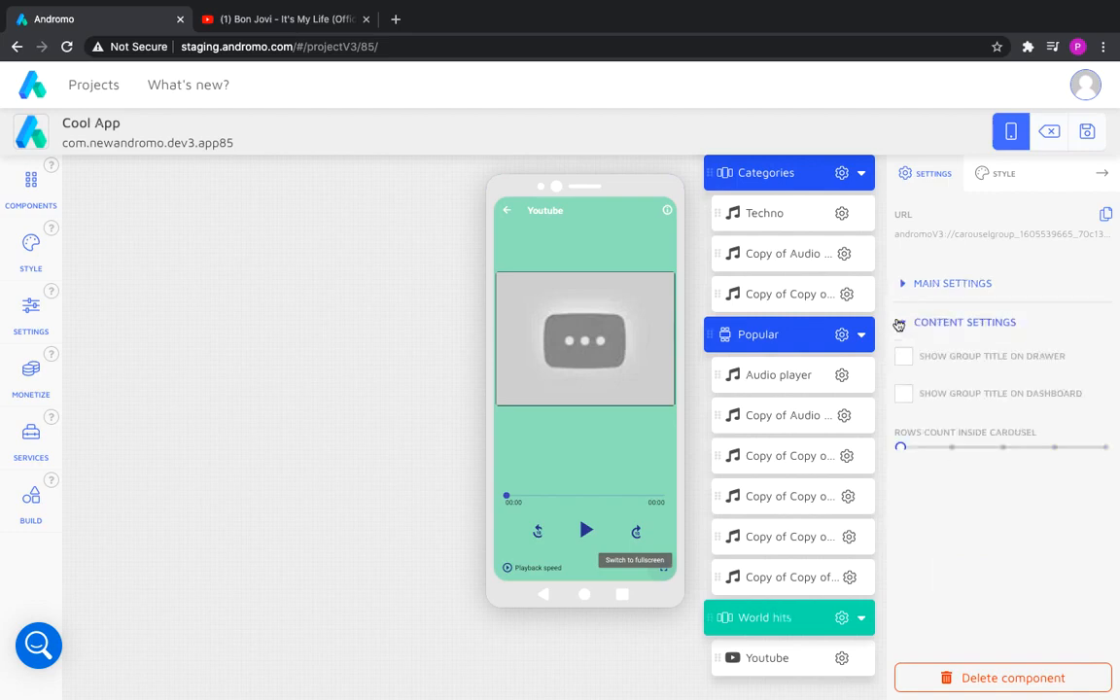
pyautogui.click(903, 395)
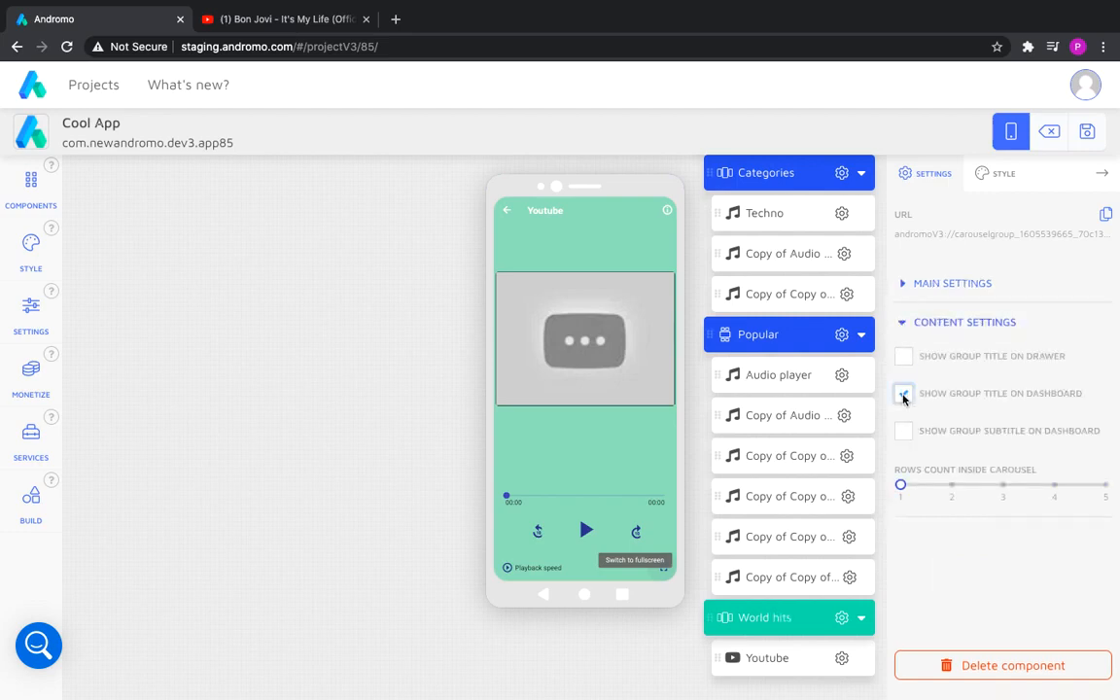
# Set the World hits dashboard appearance to 3 columns and 2 rows, and check the Youtube card in the dashboard preview.
pyautogui.click(1004, 174)
pyautogui.click(1002, 263)
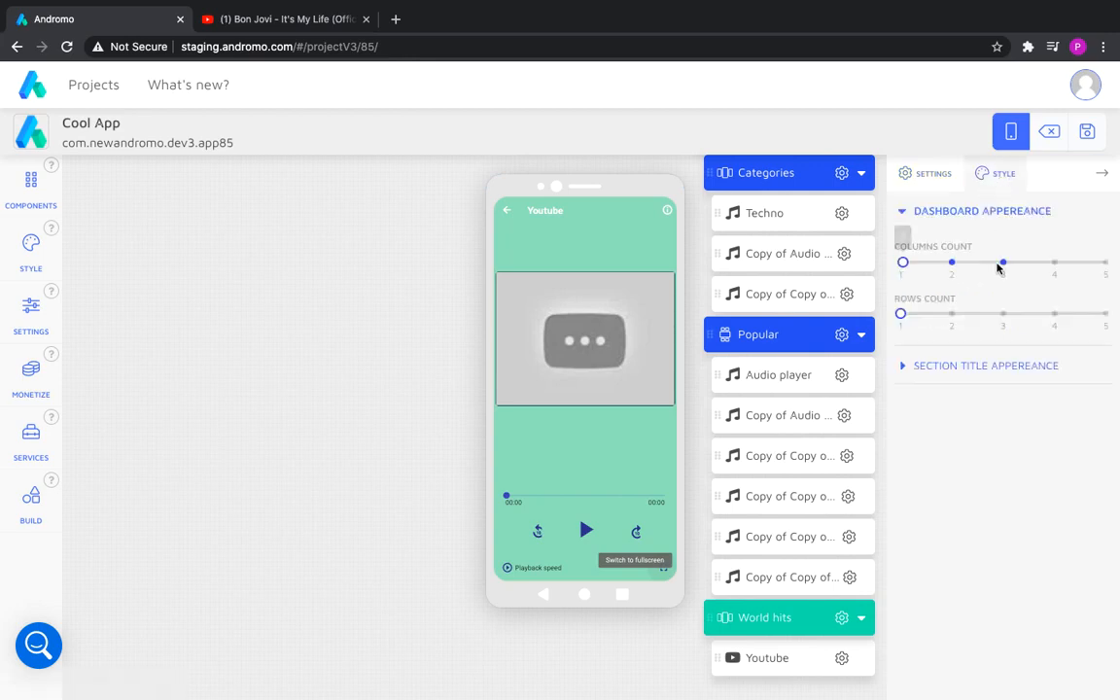
pyautogui.click(952, 313)
pyautogui.click(807, 658)
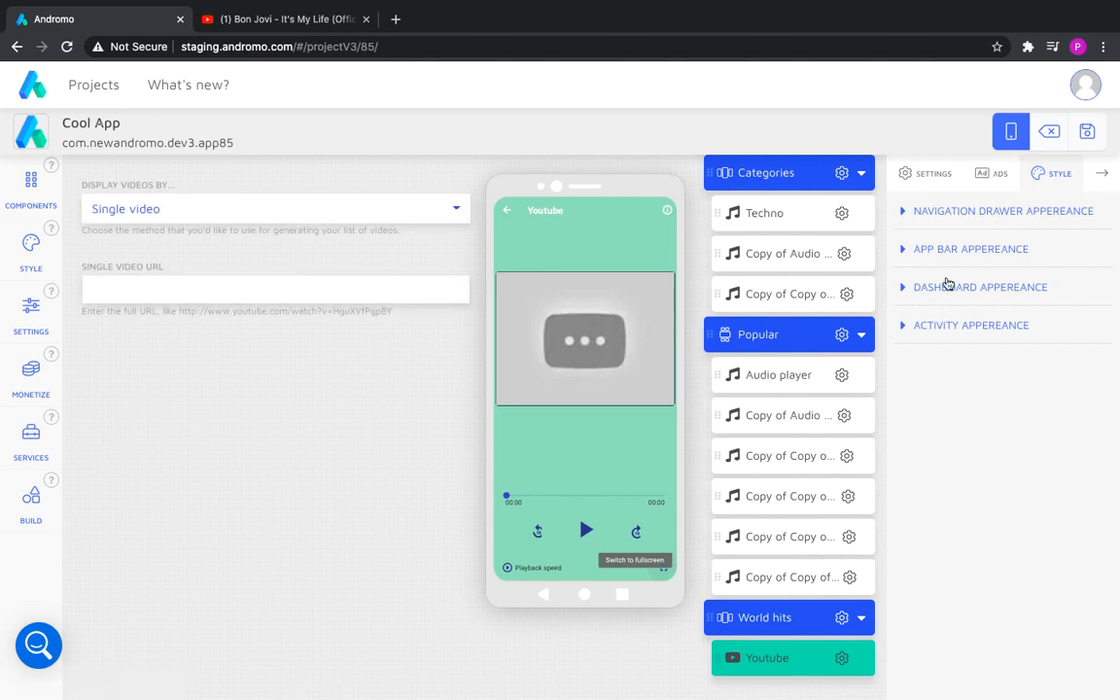
pyautogui.click(948, 285)
pyautogui.scroll(-2, 629, 530)
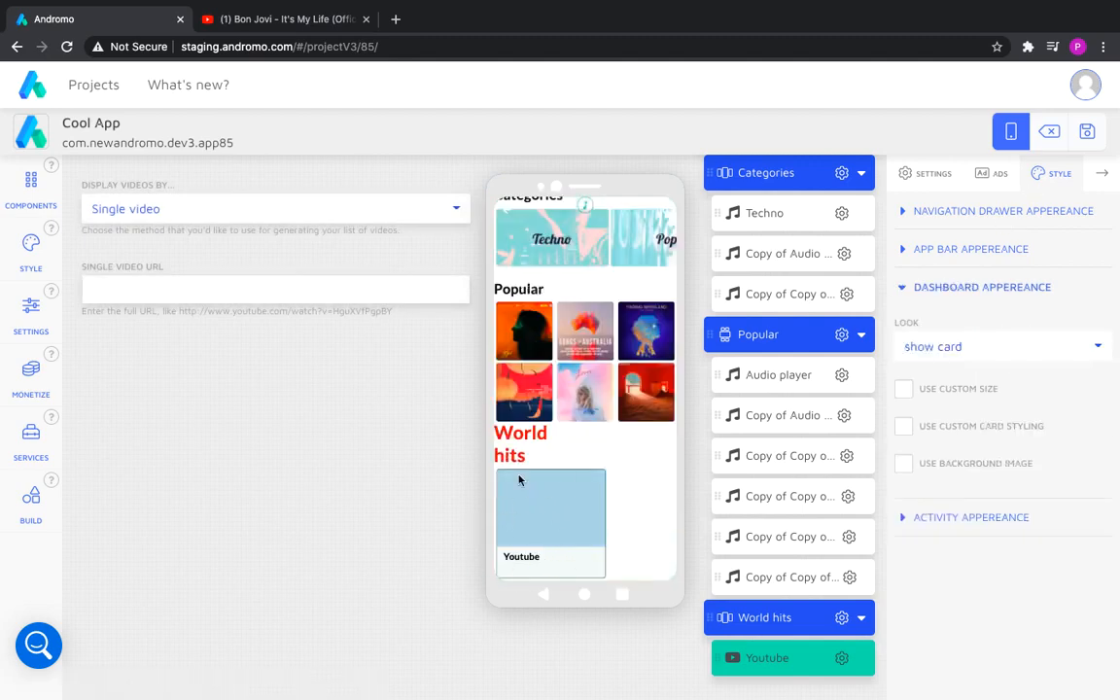
# Style the World hits section title with a columns count of 3, near-black colour 080808, a 30 px size and 20 px top spacing.
pyautogui.click(759, 620)
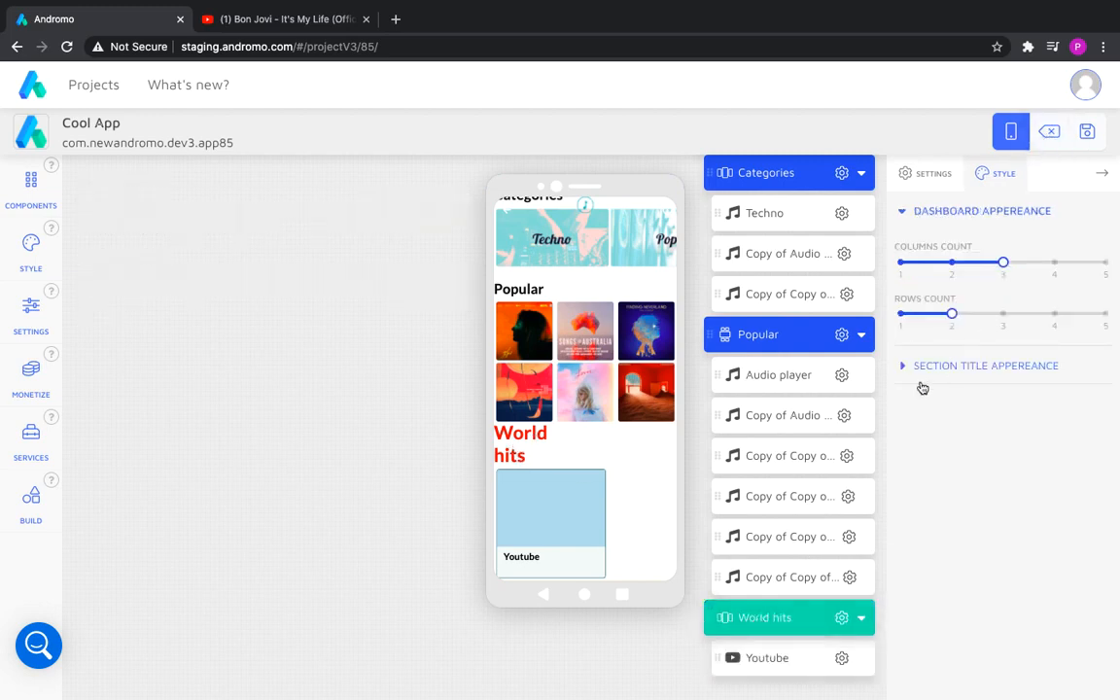
pyautogui.click(912, 373)
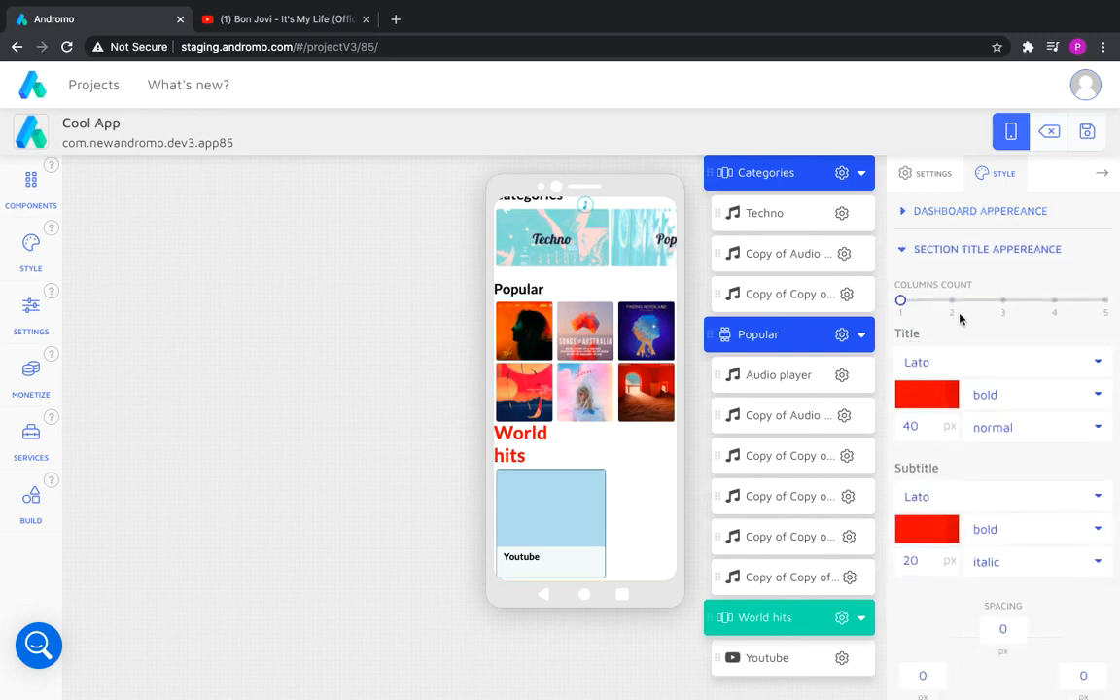
pyautogui.click(1002, 301)
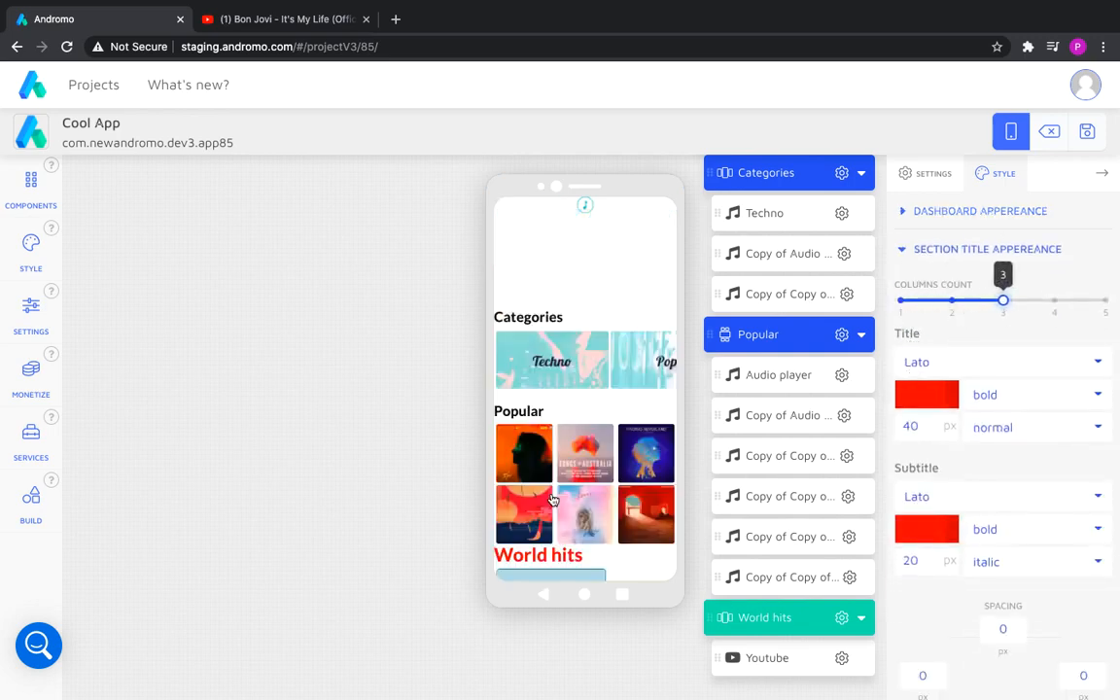
pyautogui.click(923, 397)
pyautogui.click(909, 533)
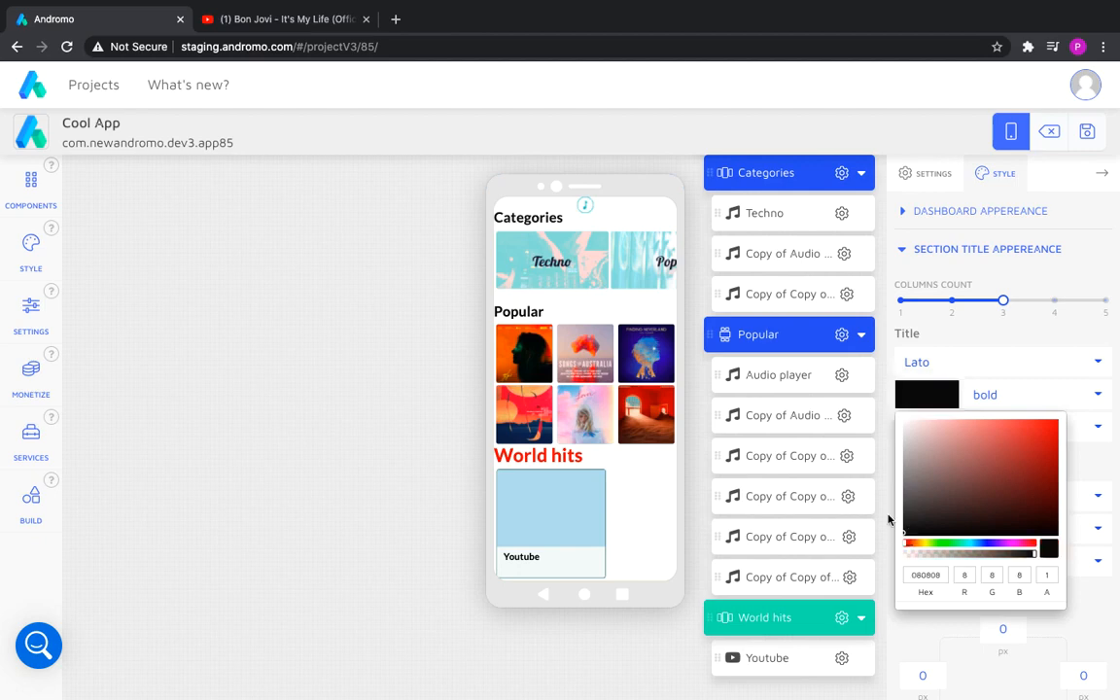
pyautogui.click(914, 426)
pyautogui.scroll(-1, 972, 466)
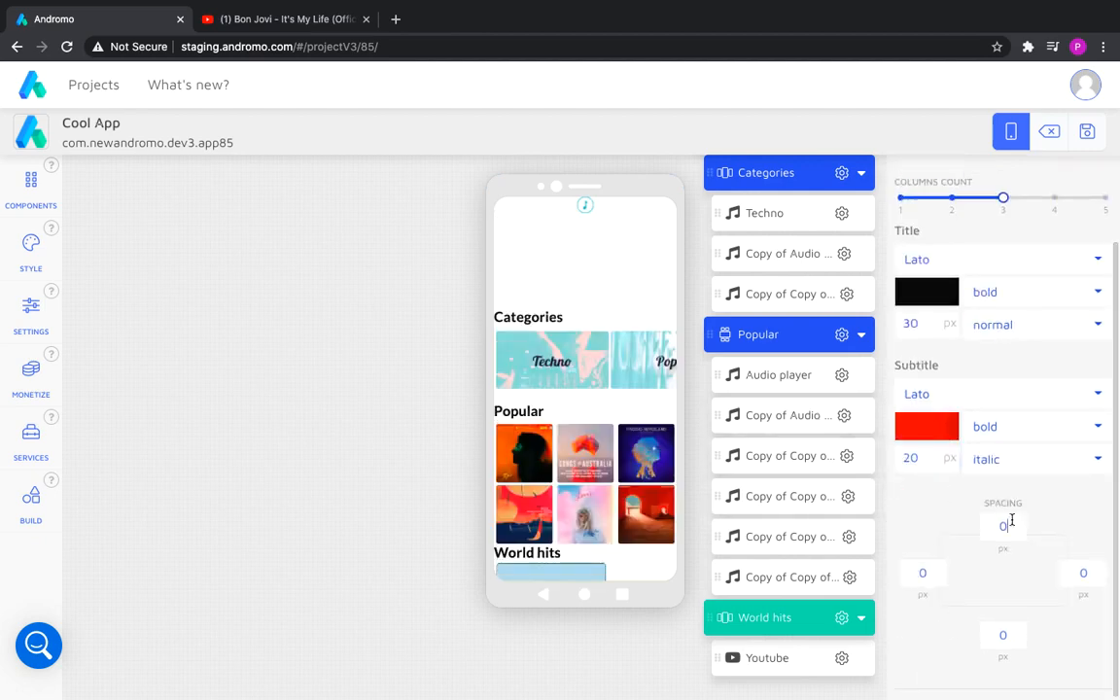
pyautogui.click(1002, 526)
pyautogui.write('20')
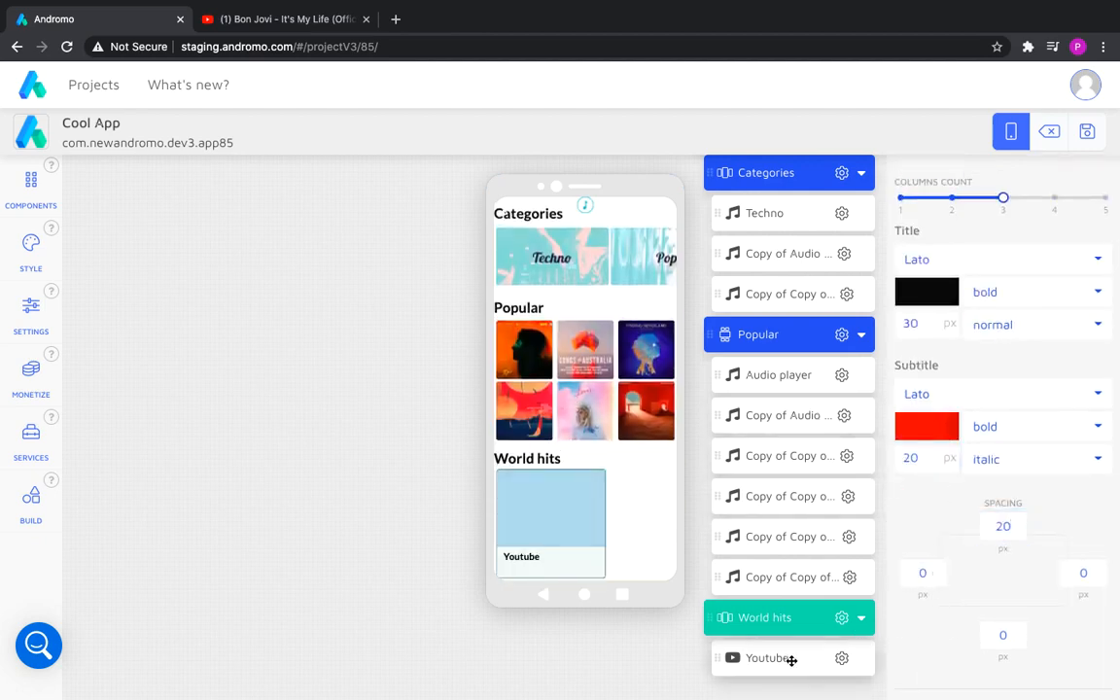
# Enable custom card styling for the World hits Youtube card with 15 px top spacing, 5 px side spacing and 0 px border width.
pyautogui.click(792, 660)
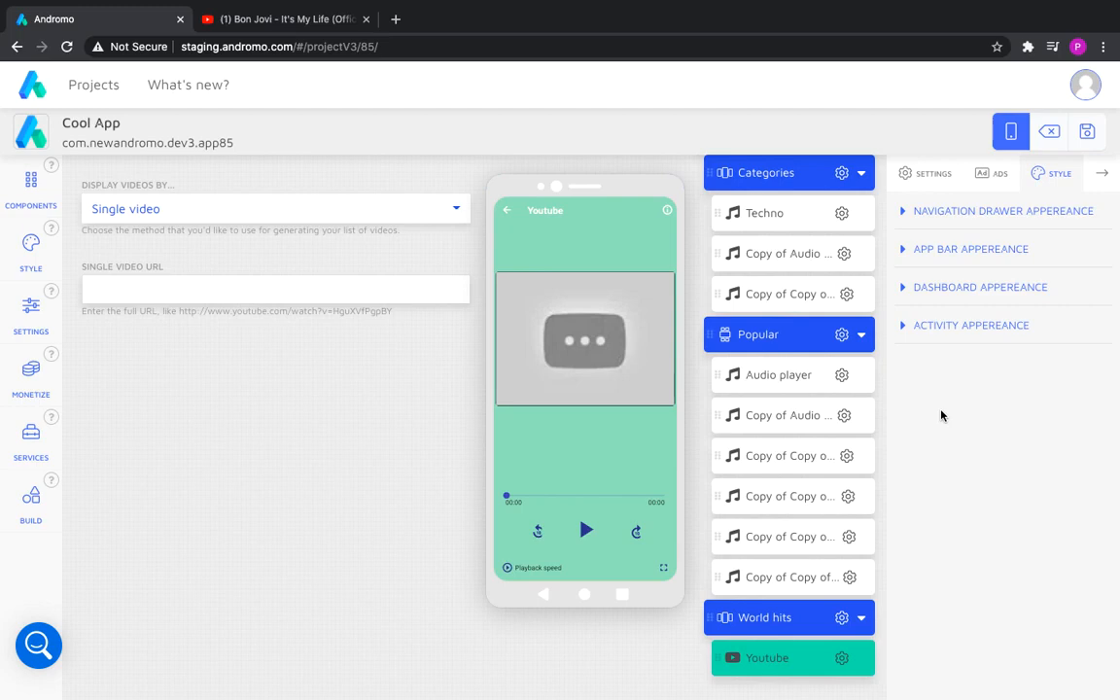
pyautogui.click(905, 288)
pyautogui.scroll(-1, 555, 569)
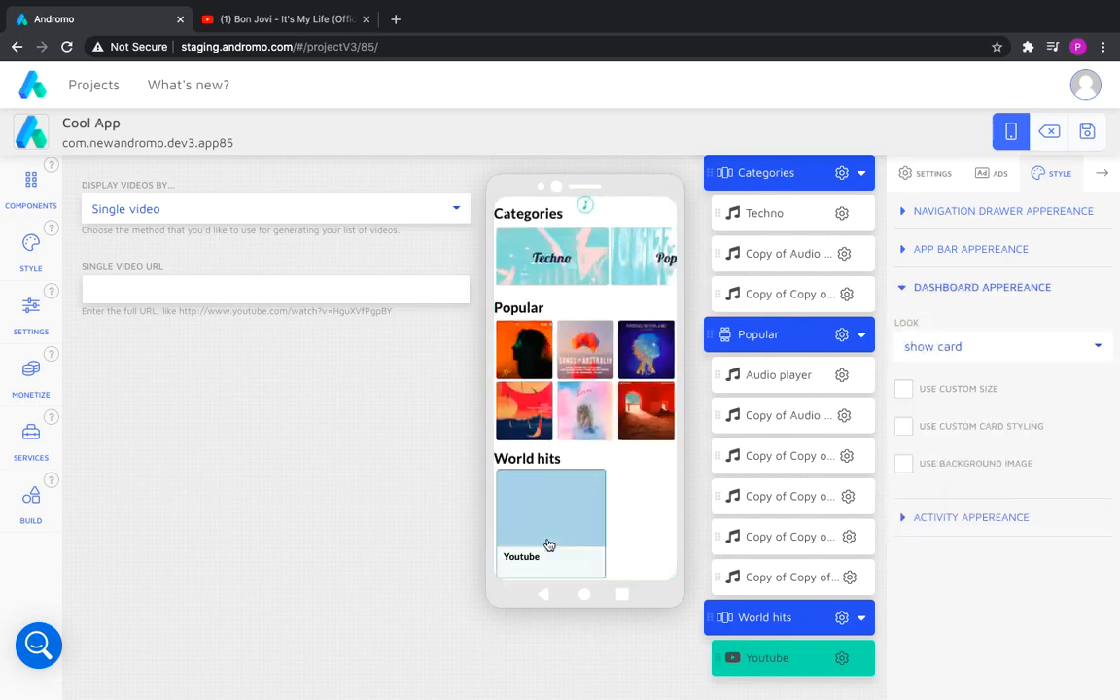
pyautogui.click(903, 428)
pyautogui.press('Tab')
pyautogui.write('20')
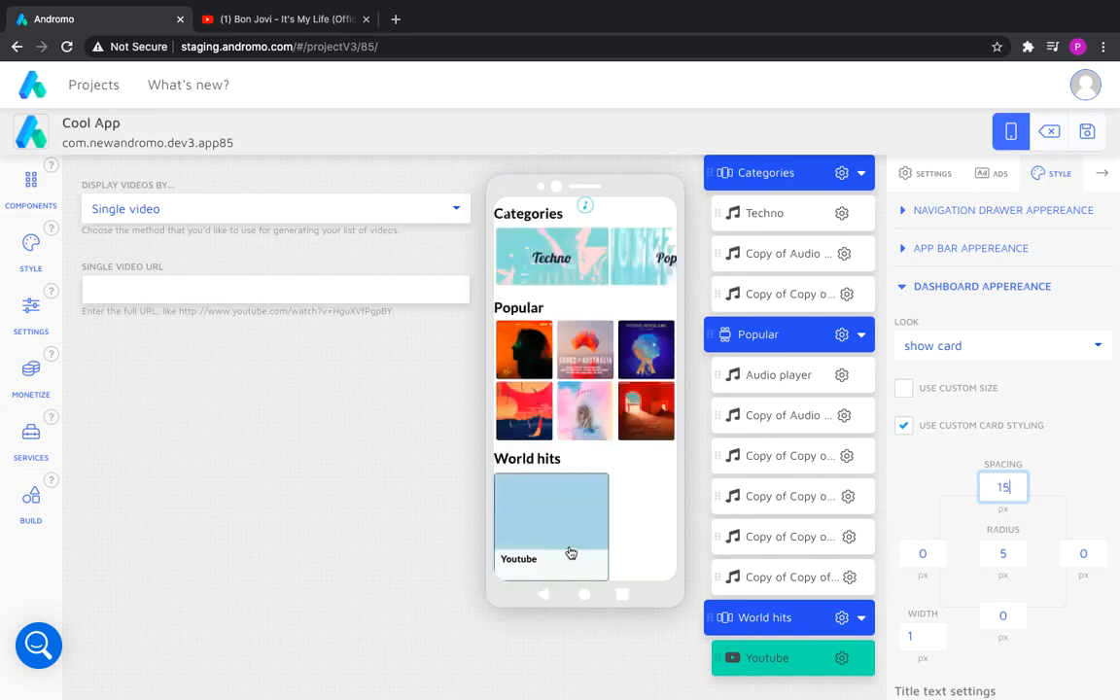
pyautogui.click(902, 630)
pyautogui.doubleClick(928, 555)
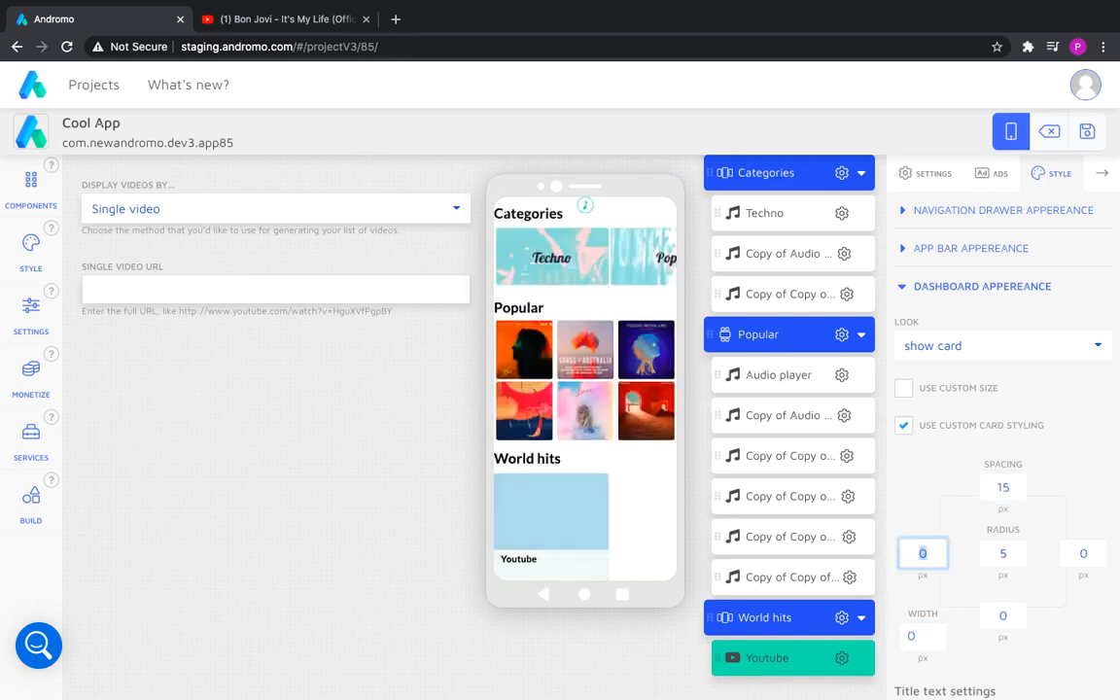
pyautogui.write('5')
pyautogui.press('Tab')
pyautogui.press('Tab')
pyautogui.write('5')
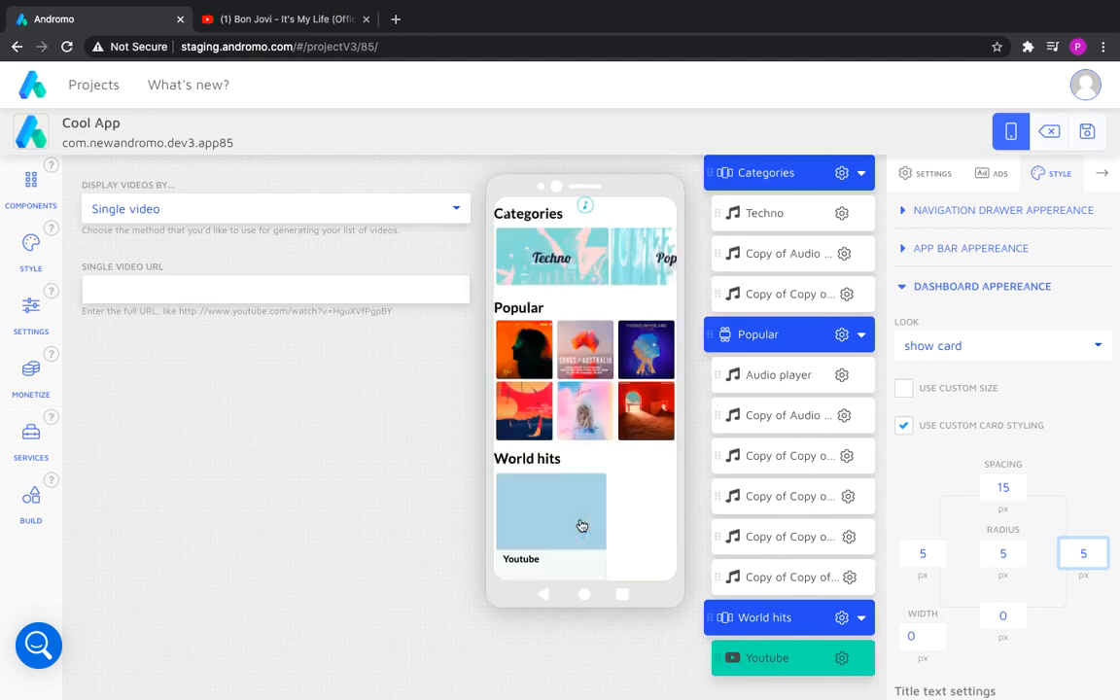
# Make the Youtube card's title text colour and card title background colour fully transparent.
pyautogui.scroll(-4, 923, 564)
pyautogui.click(927, 409)
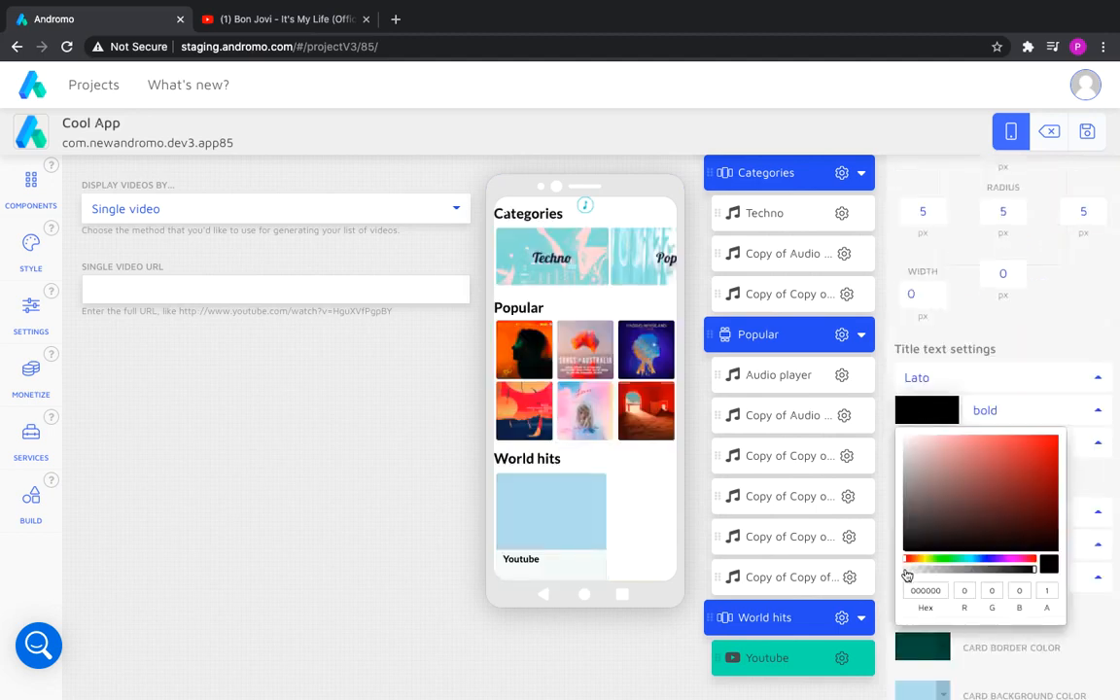
pyautogui.moveTo(1032, 569); pyautogui.dragTo(906, 568)
pyautogui.scroll(-3, 929, 515)
pyautogui.click(930, 514)
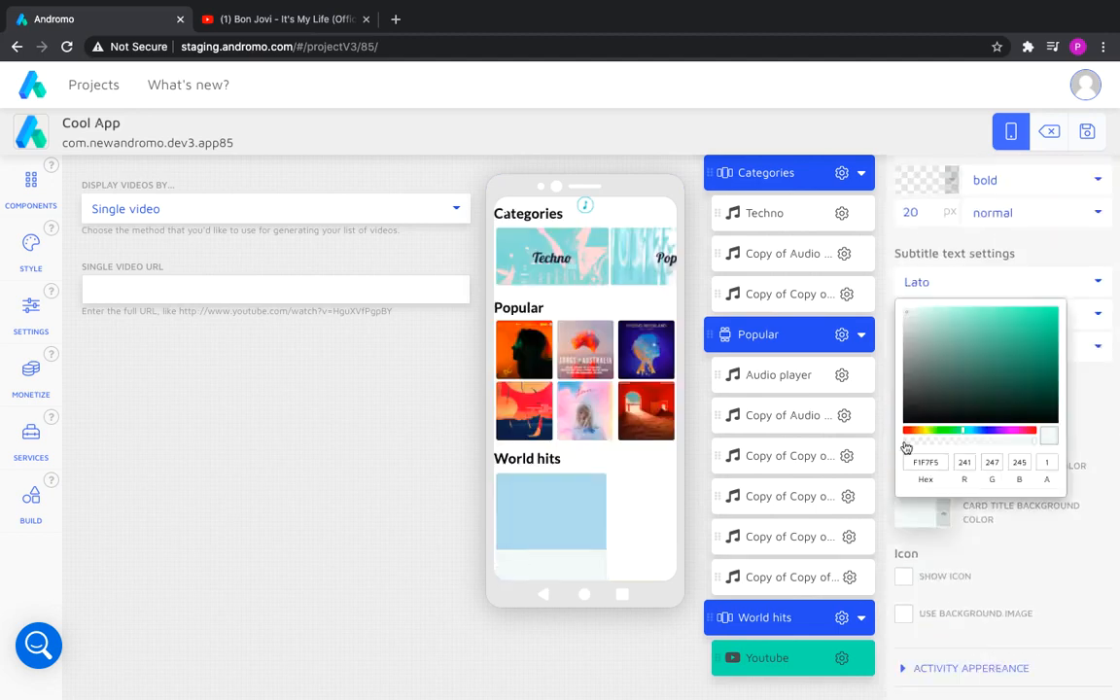
pyautogui.click(905, 441)
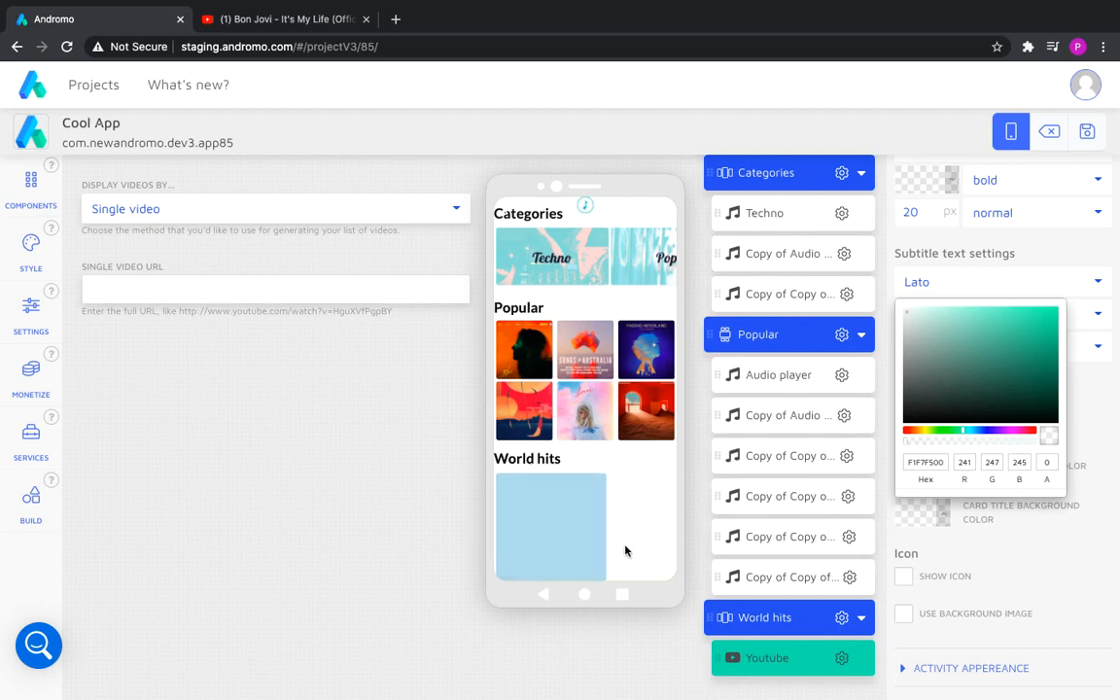
pyautogui.click(940, 571)
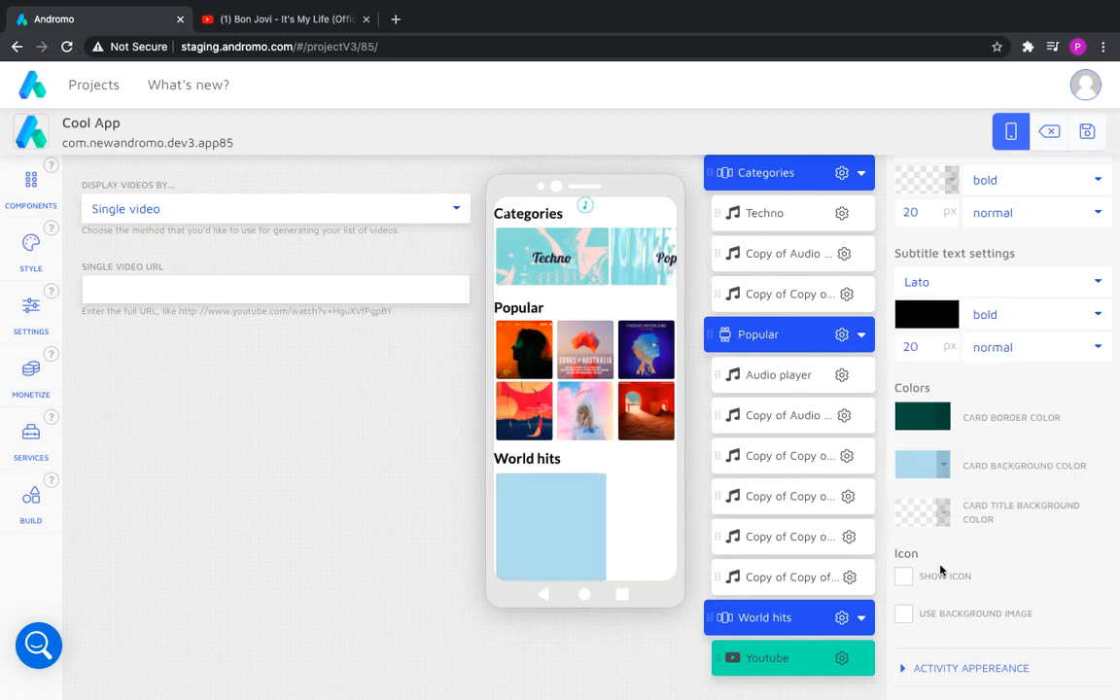
# Duplicate the Youtube component in World hits and give both cards a background image, using Group 80-1.png for the copy.
pyautogui.click(842, 659)
pyautogui.click(797, 581)
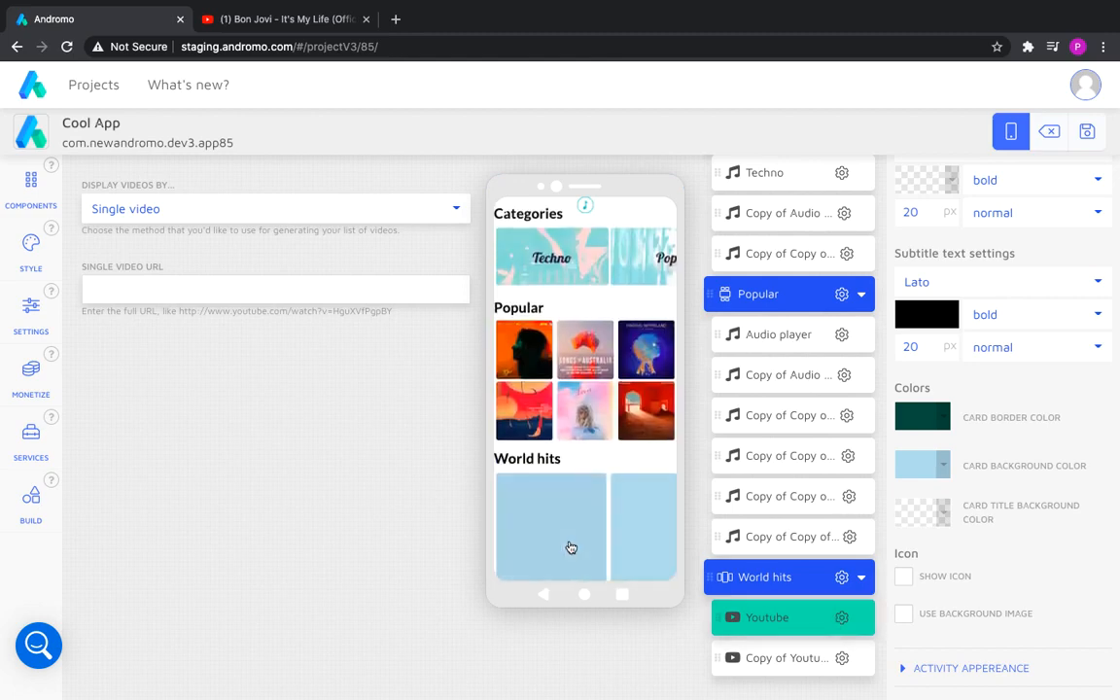
pyautogui.click(904, 613)
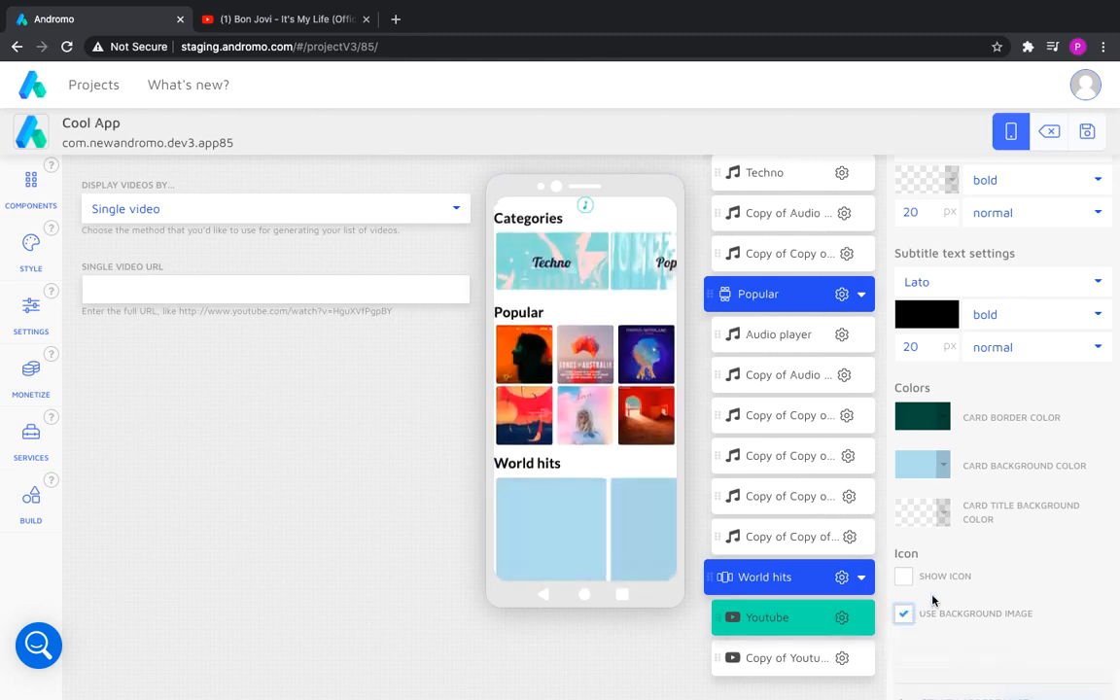
pyautogui.scroll(-3, 1002, 554)
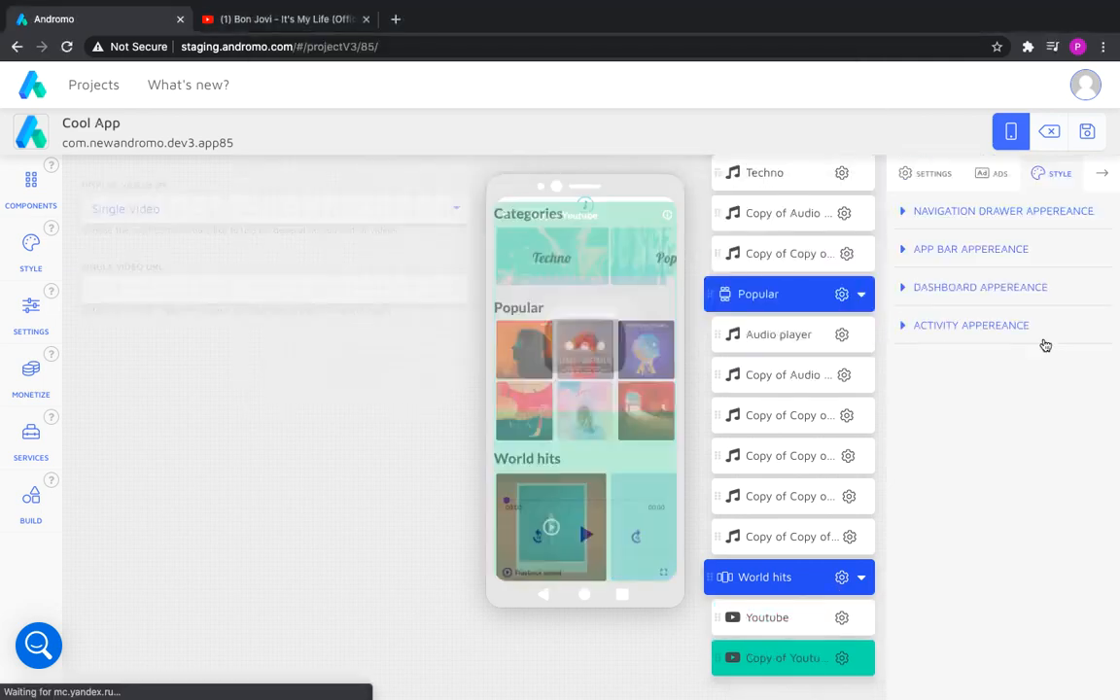
pyautogui.scroll(-5, 969, 588)
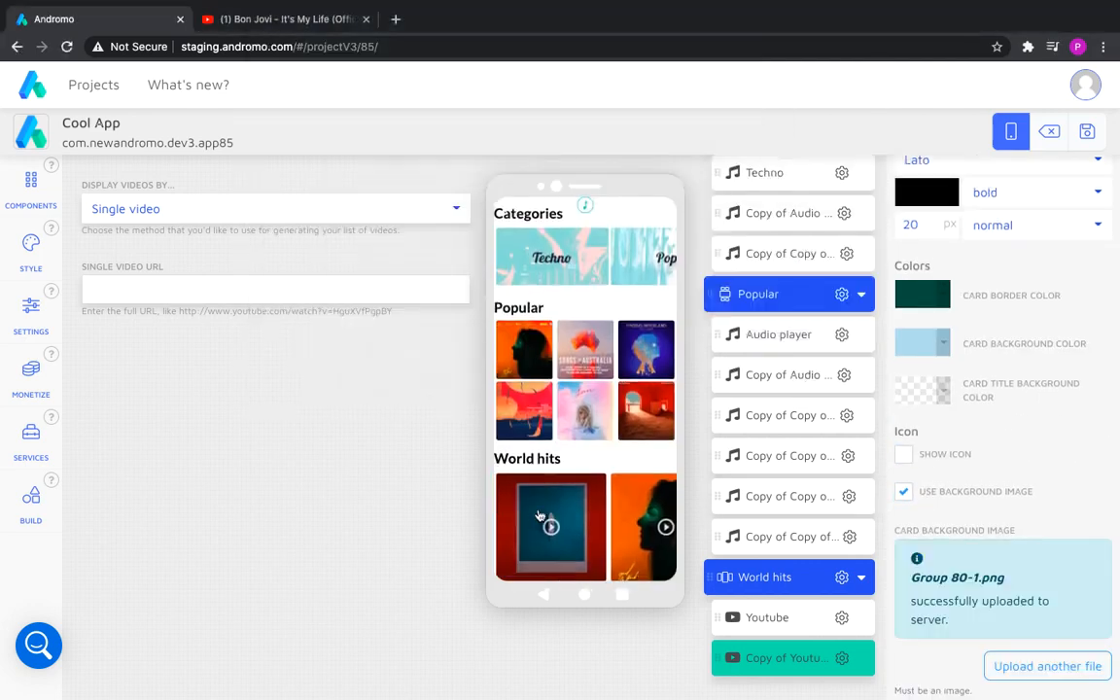
pyautogui.click(249, 21)
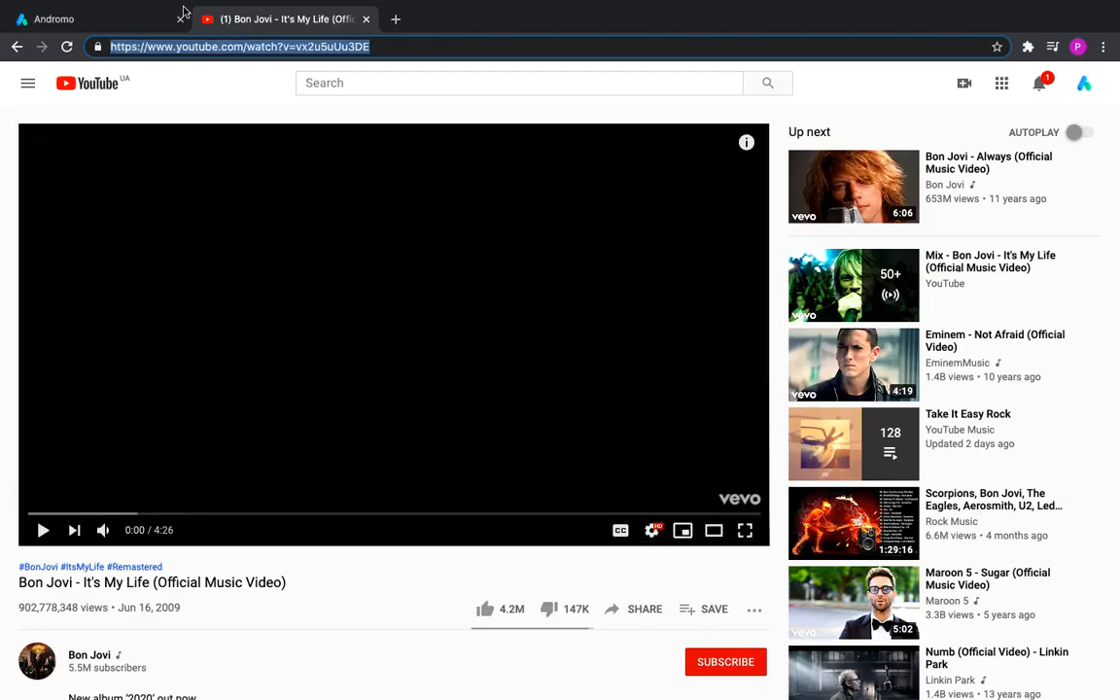
pyautogui.click(136, 22)
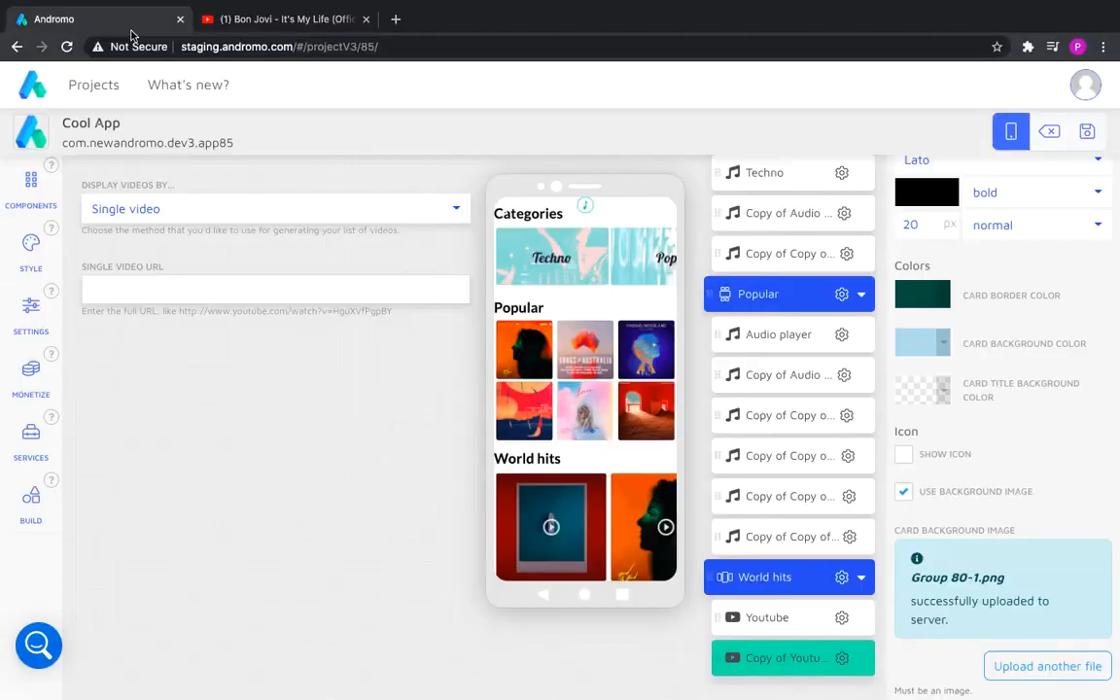
pyautogui.click(136, 289)
pyautogui.write('https://www.youtube.com/watch?v=vx2u5uUu3DE')
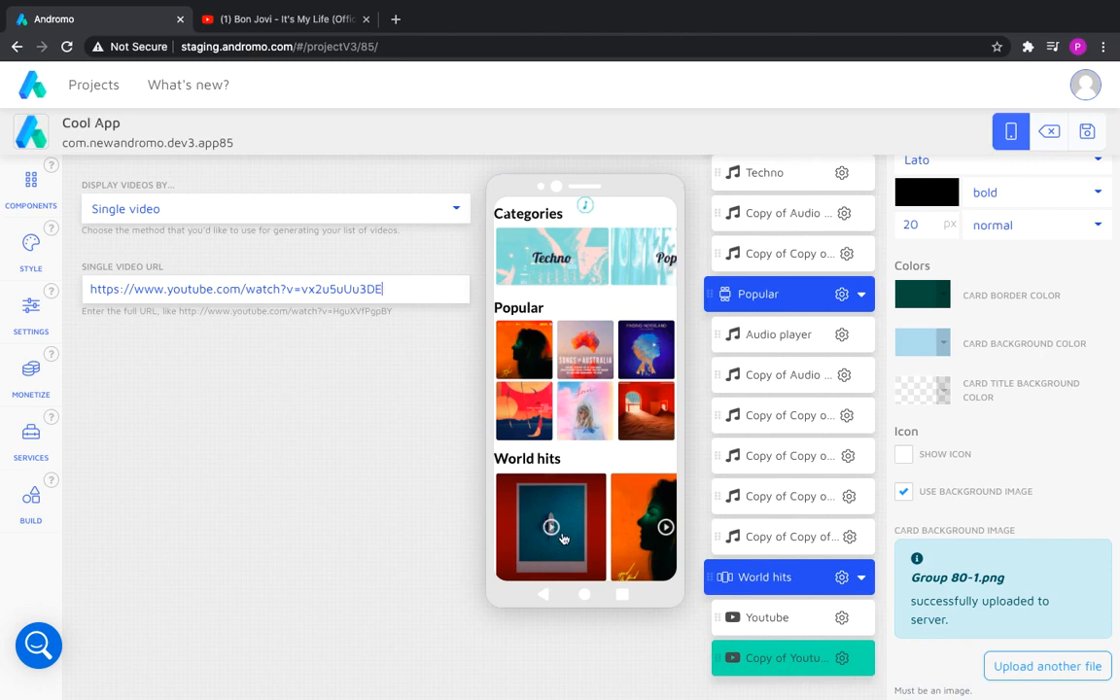
pyautogui.click(562, 538)
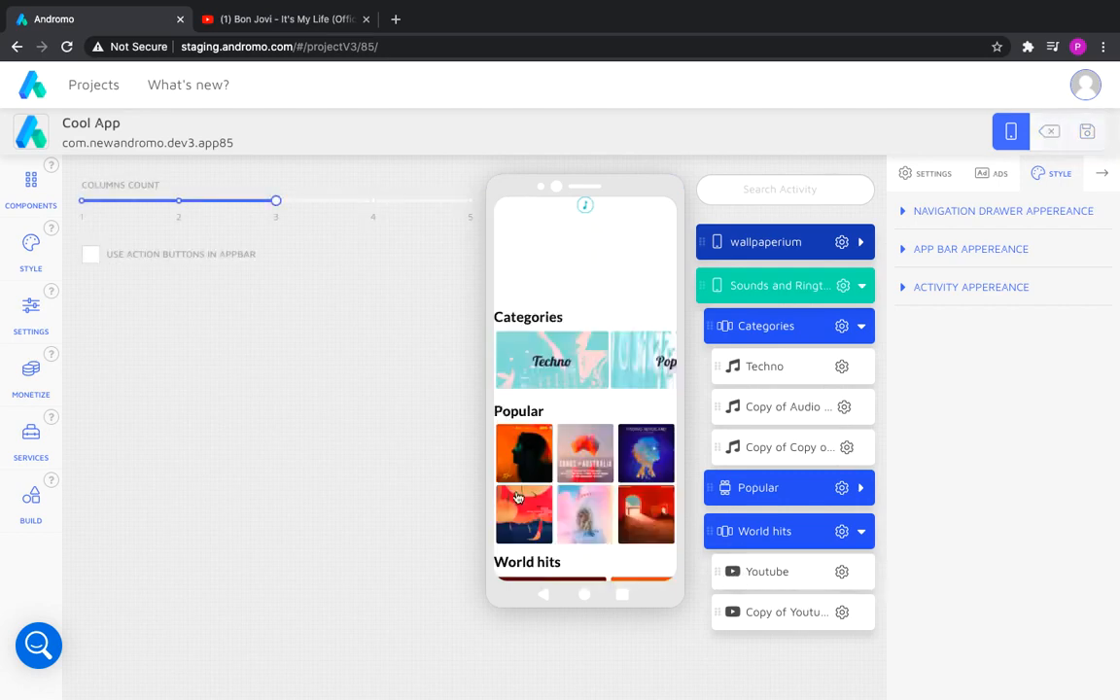
# Add a List Group below World hits in the Sounds and Ringtones dashboard and place a Native Ad in it.
pyautogui.click(29, 194)
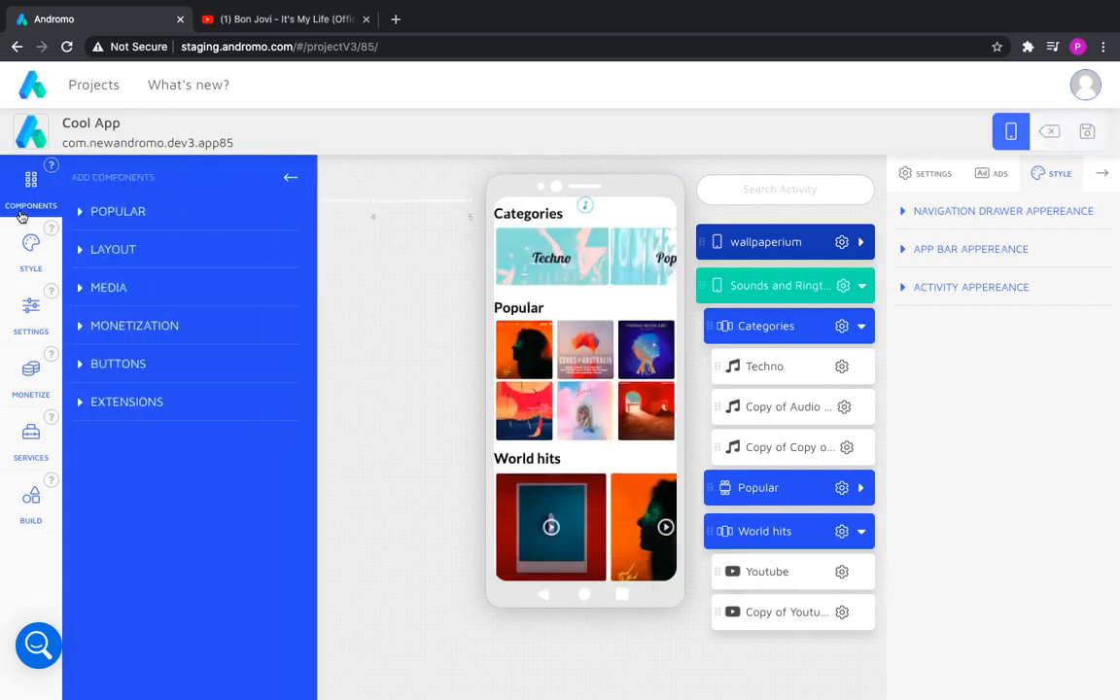
pyautogui.click(87, 250)
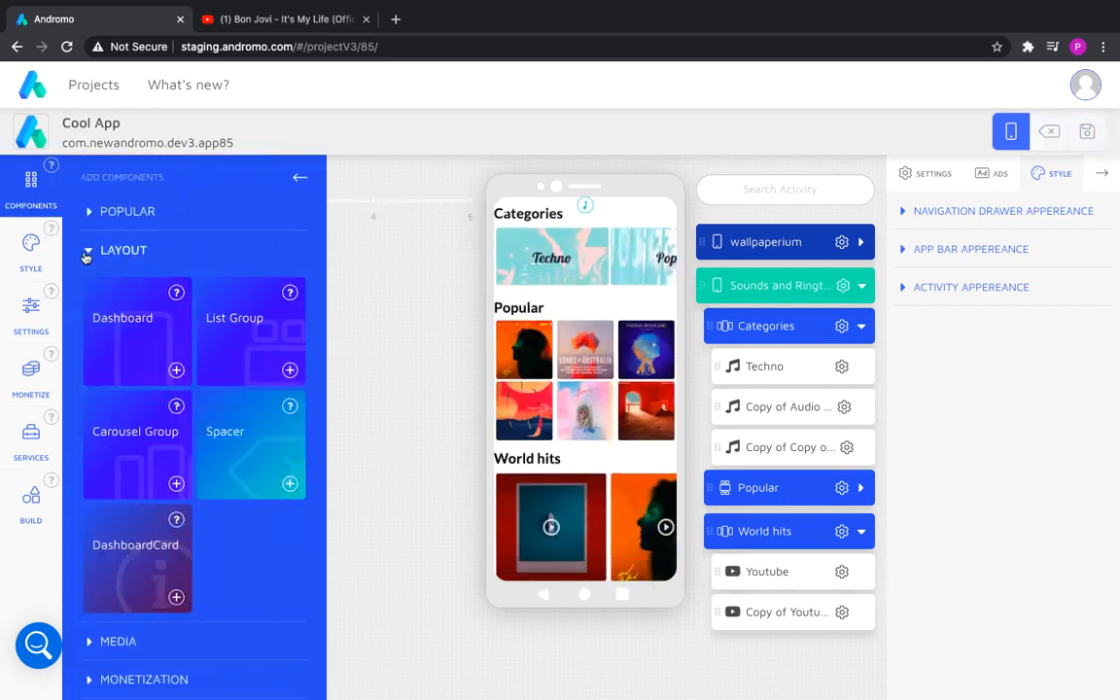
pyautogui.click(288, 369)
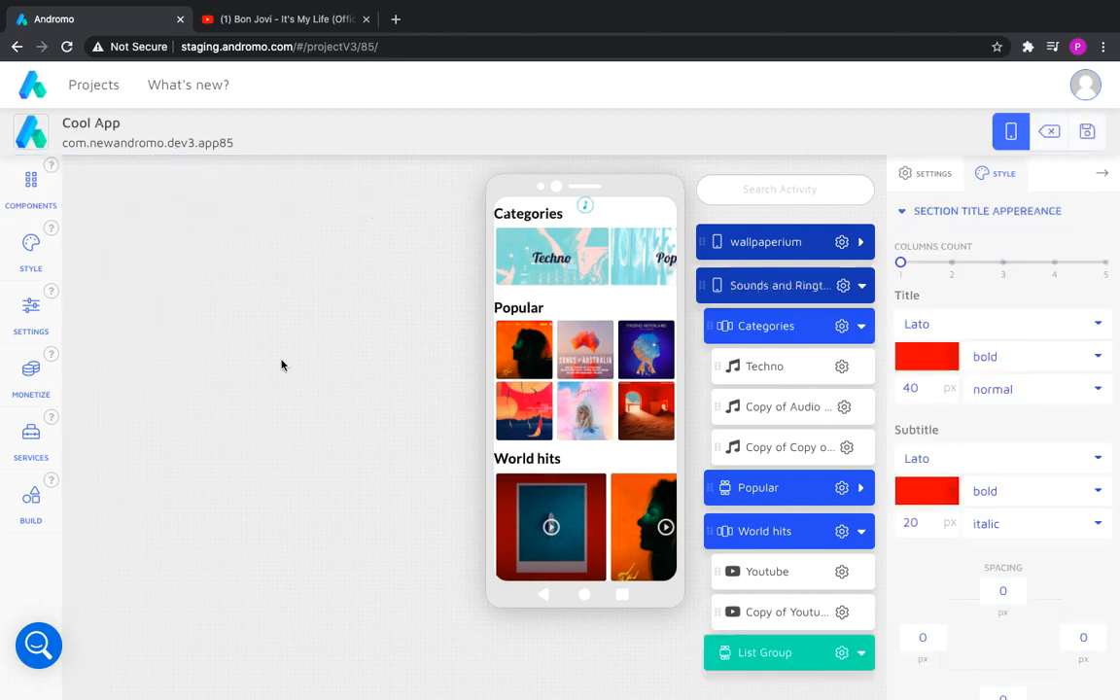
pyautogui.click(31, 192)
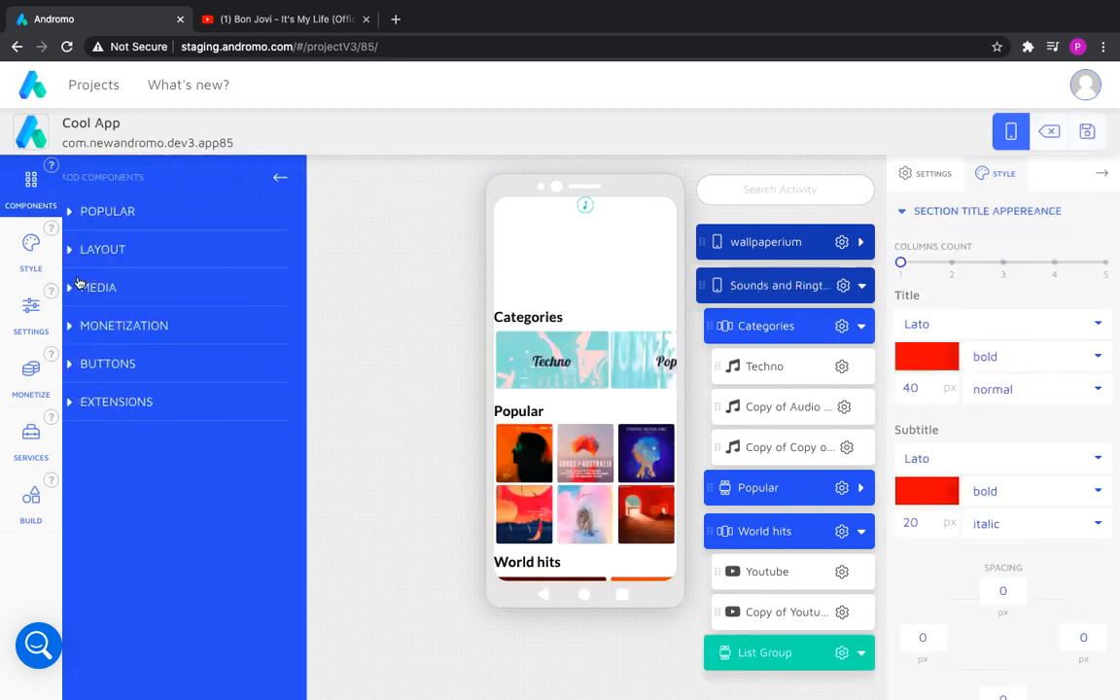
pyautogui.click(88, 328)
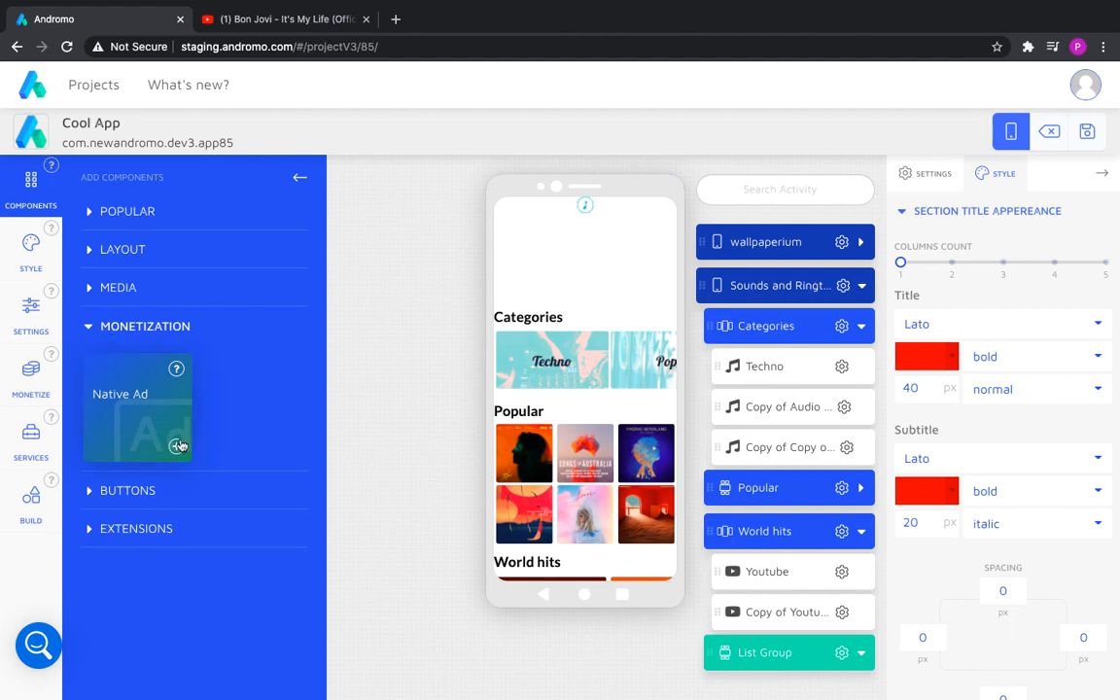
pyautogui.click(177, 443)
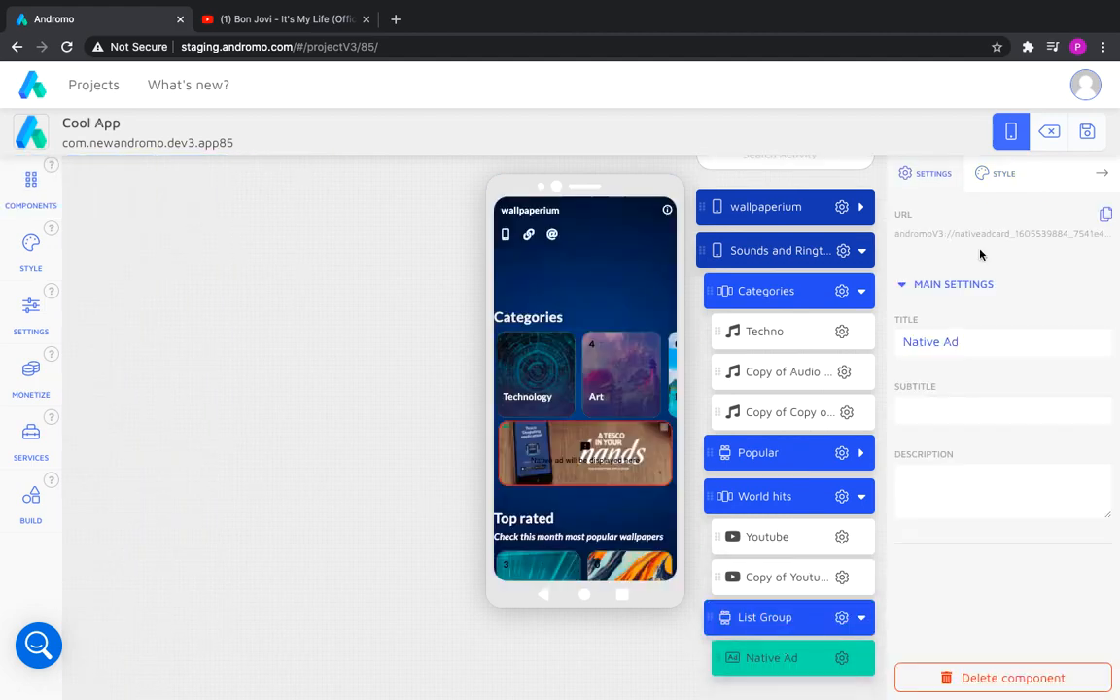
# Give the Native Ad card a custom dashboard size of 3 columns and 1 row.
pyautogui.click(995, 180)
pyautogui.click(946, 221)
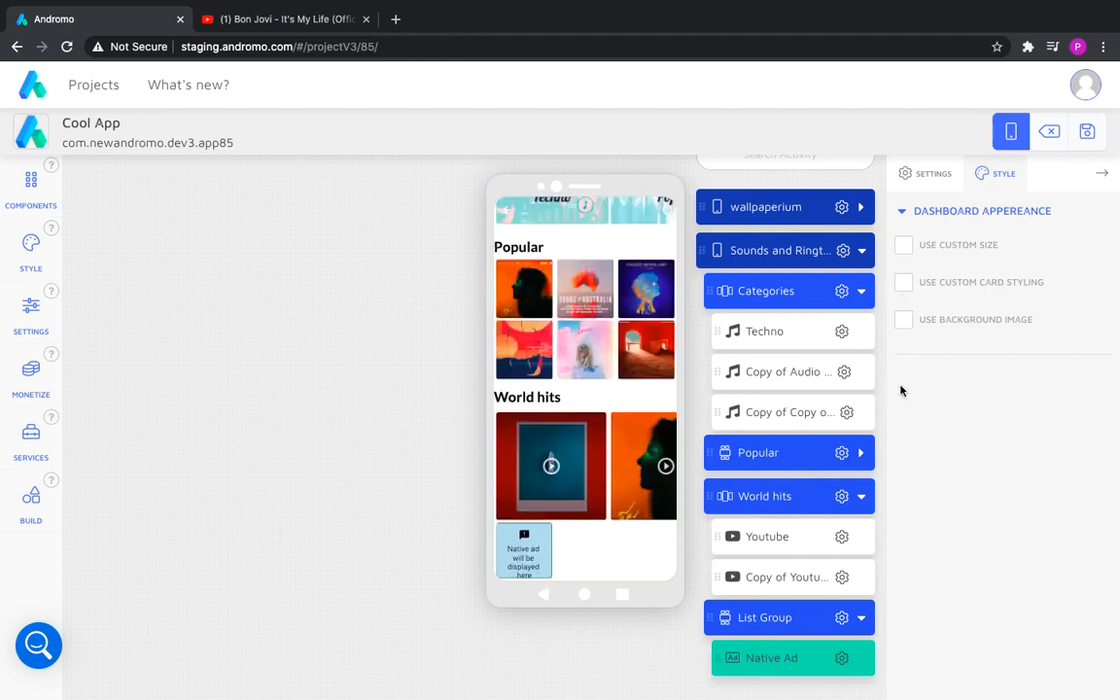
pyautogui.click(903, 245)
pyautogui.click(1002, 301)
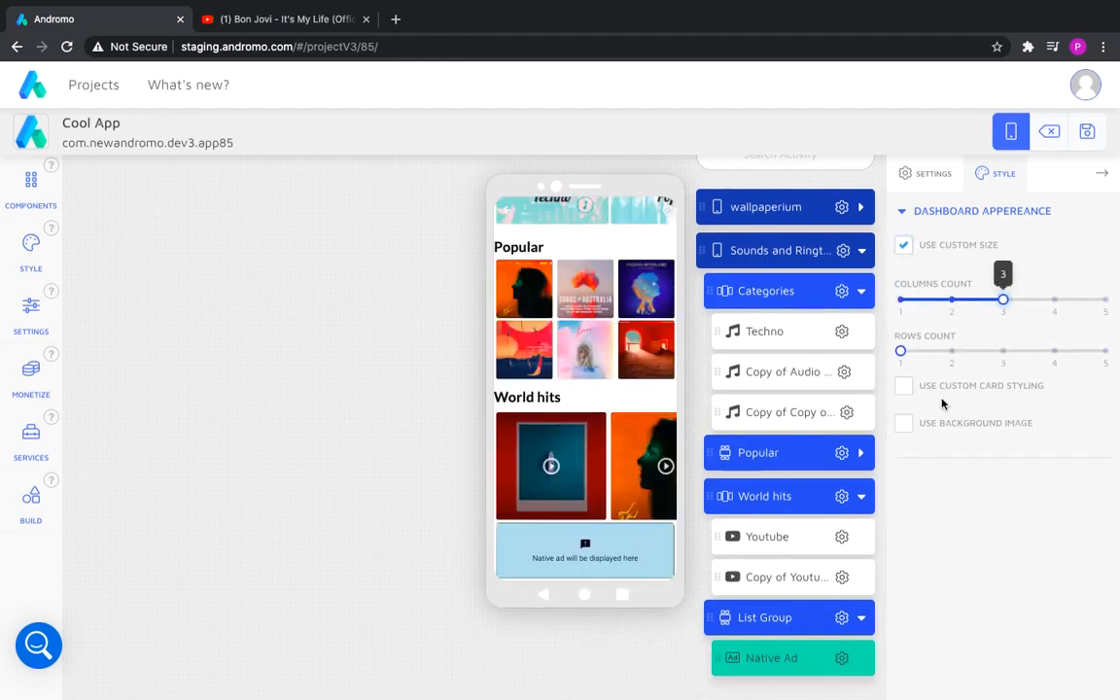
# Enable custom card styling for the Native Ad with 10 px top spacing and 5 px spacing on the other three sides.
pyautogui.click(905, 389)
pyautogui.scroll(-5, 984, 574)
pyautogui.scroll(4, 994, 506)
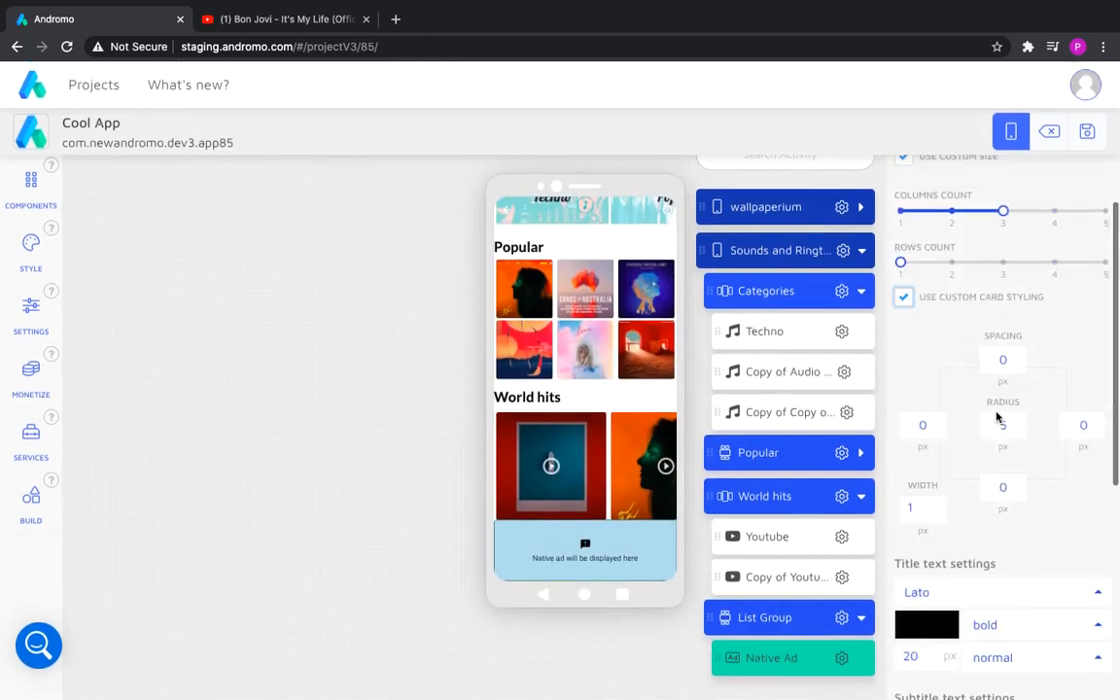
pyautogui.doubleClick(934, 419)
pyautogui.write('5')
pyautogui.doubleClick(1069, 415)
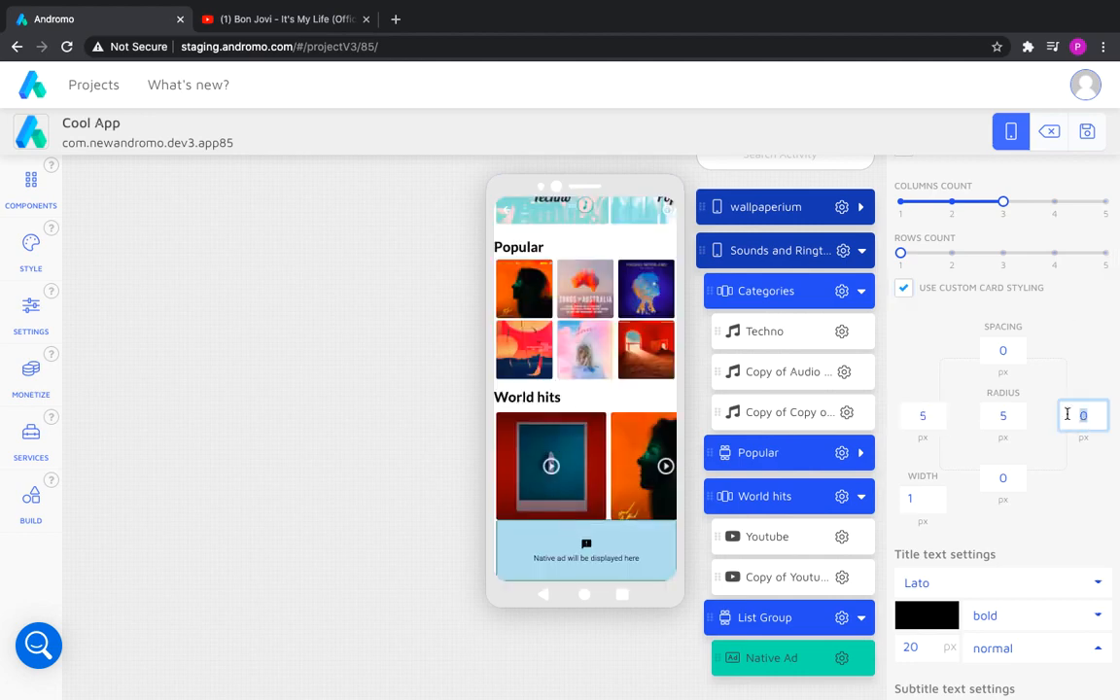
pyautogui.write('5')
pyautogui.doubleClick(990, 349)
pyautogui.write('5')
pyautogui.click(990, 476)
pyautogui.write('5')
pyautogui.scroll(-2, 650, 471)
pyautogui.doubleClick(991, 351)
pyautogui.write('15')
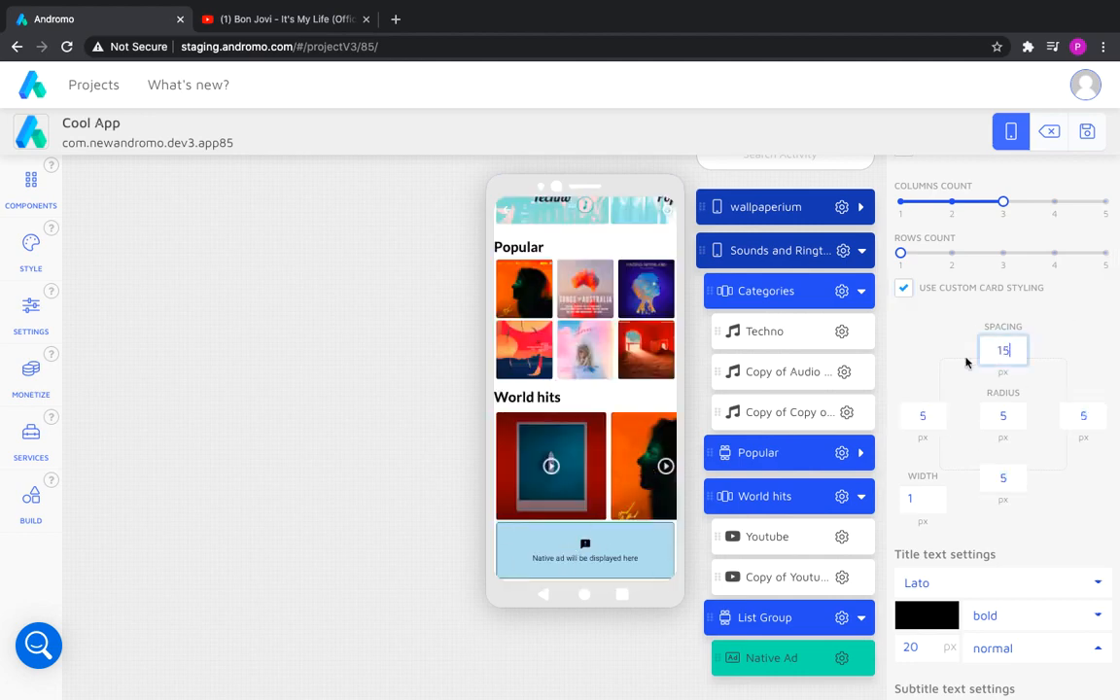
pyautogui.doubleClick(1003, 353)
pyautogui.write('10')
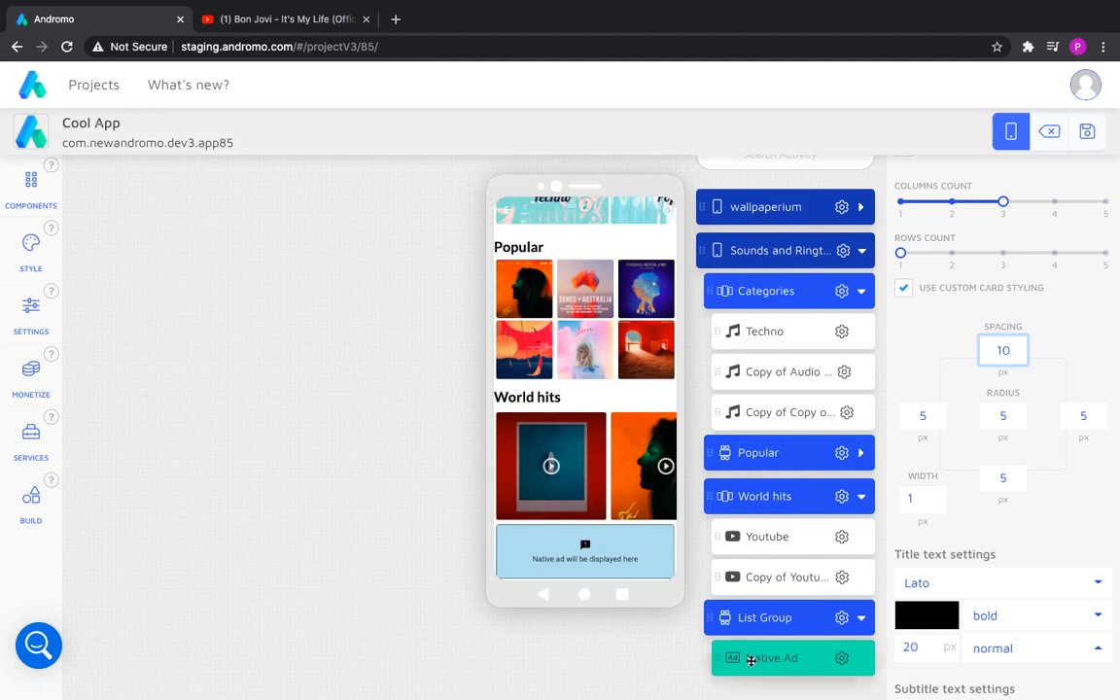
# Change the Native Ad's card border colour to orange-red CF5A39.
pyautogui.scroll(-2, 964, 559)
pyautogui.scroll(-2, 963, 559)
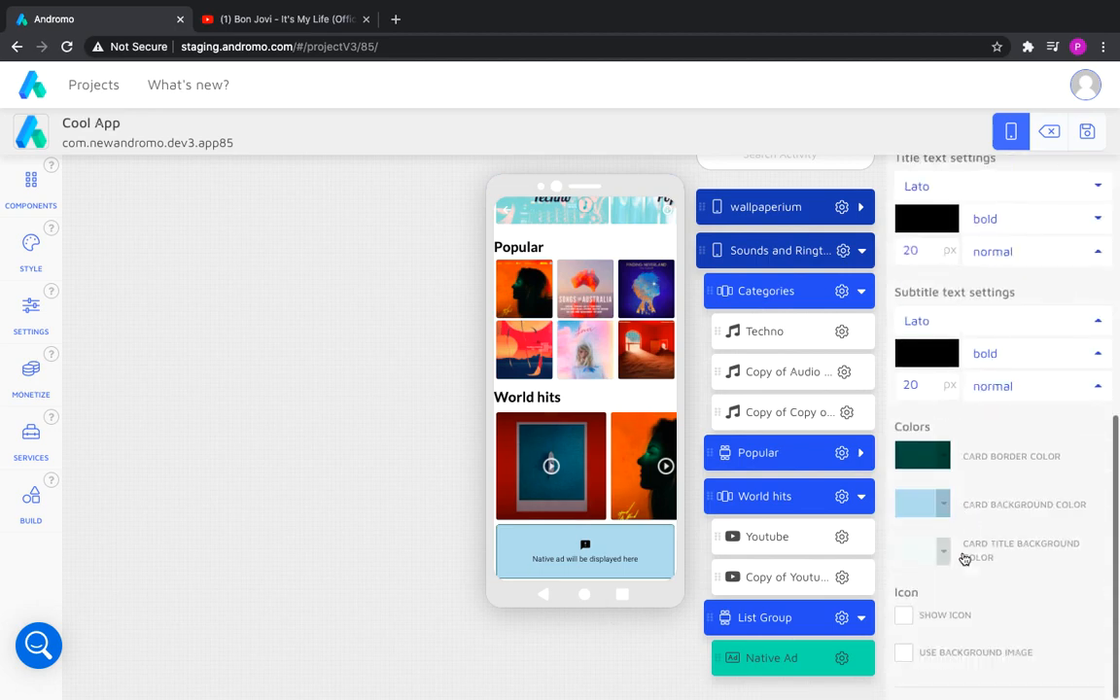
pyautogui.scroll(3, 964, 559)
pyautogui.scroll(-2, 964, 559)
pyautogui.scroll(-1, 964, 559)
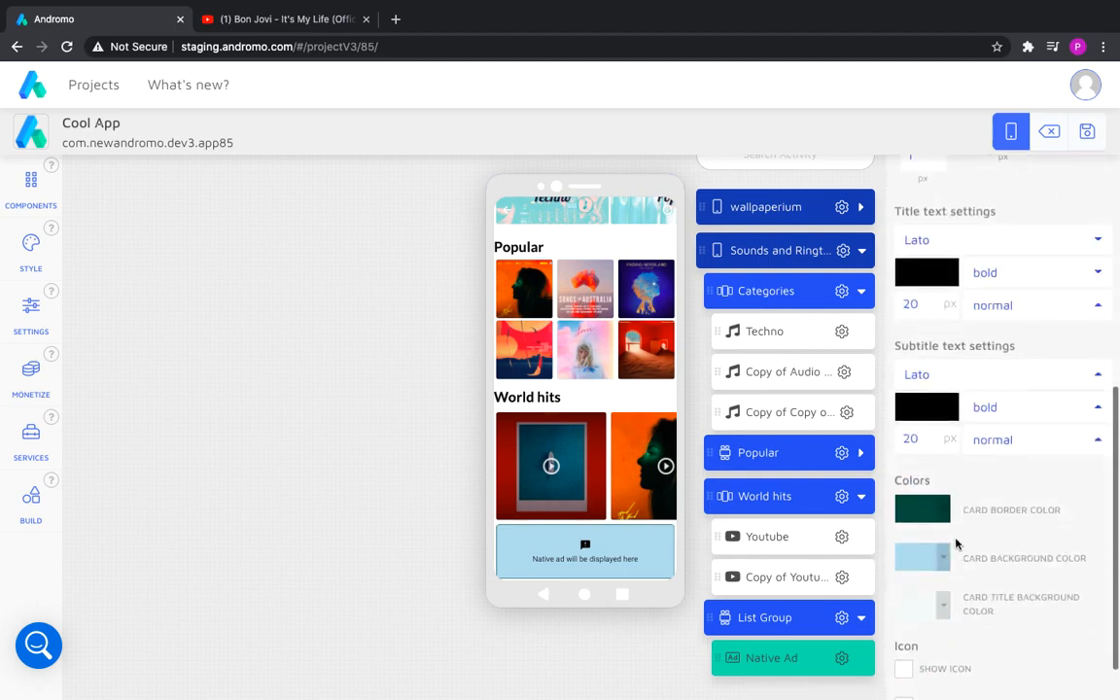
pyautogui.click(923, 510)
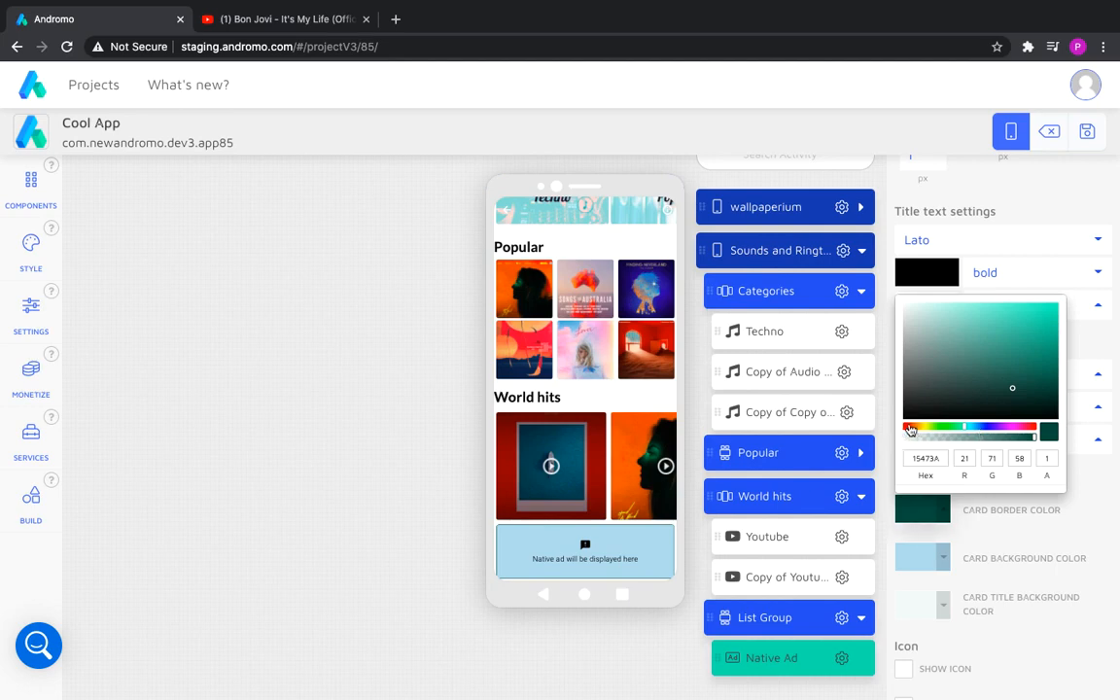
pyautogui.click(910, 429)
pyautogui.click(1016, 326)
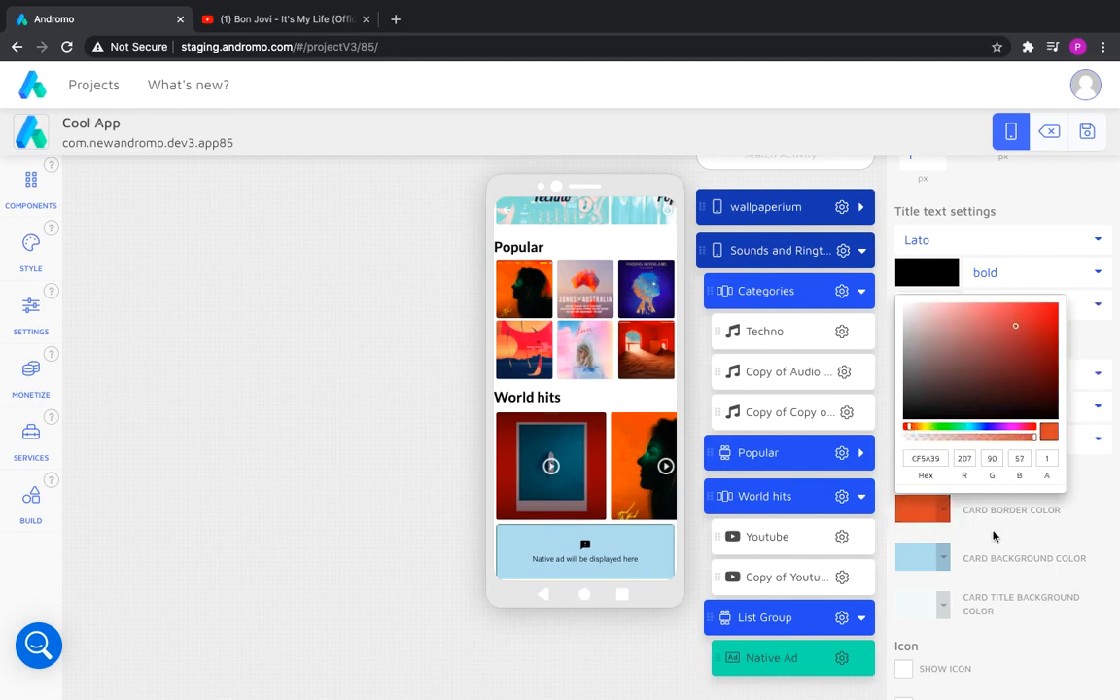
pyautogui.click(994, 536)
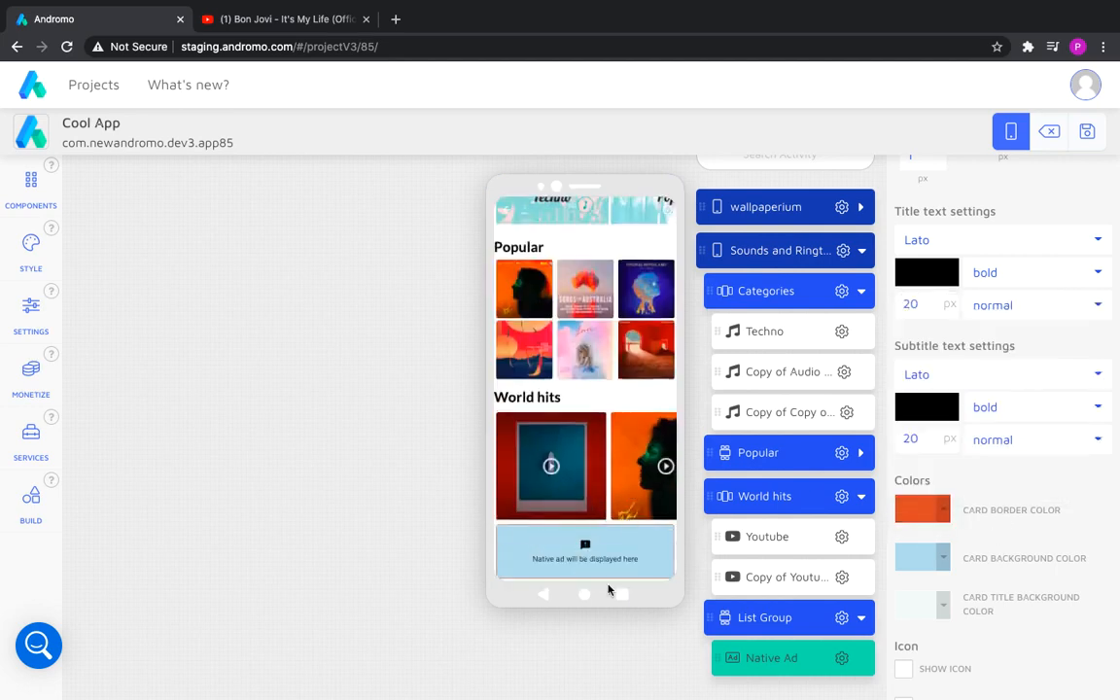
pyautogui.scroll(-1, 980, 498)
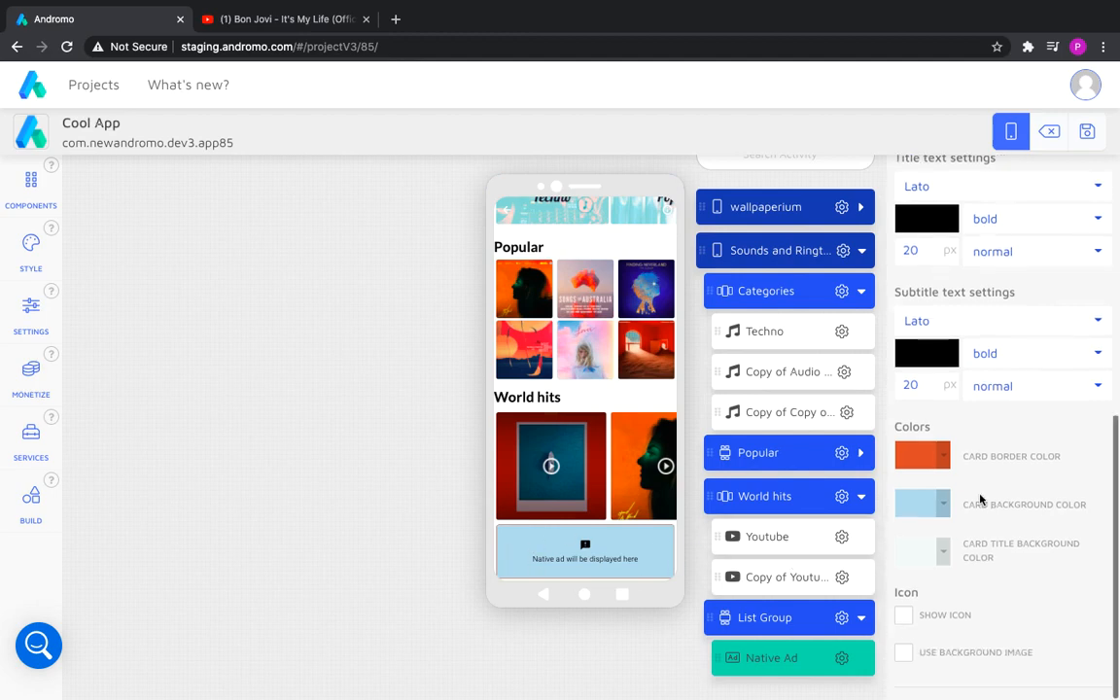
# Enable a background image for the Native Ad card and upload Group 144.png from the Ringtones folder as that image.
pyautogui.click(905, 652)
pyautogui.scroll(-3, 977, 642)
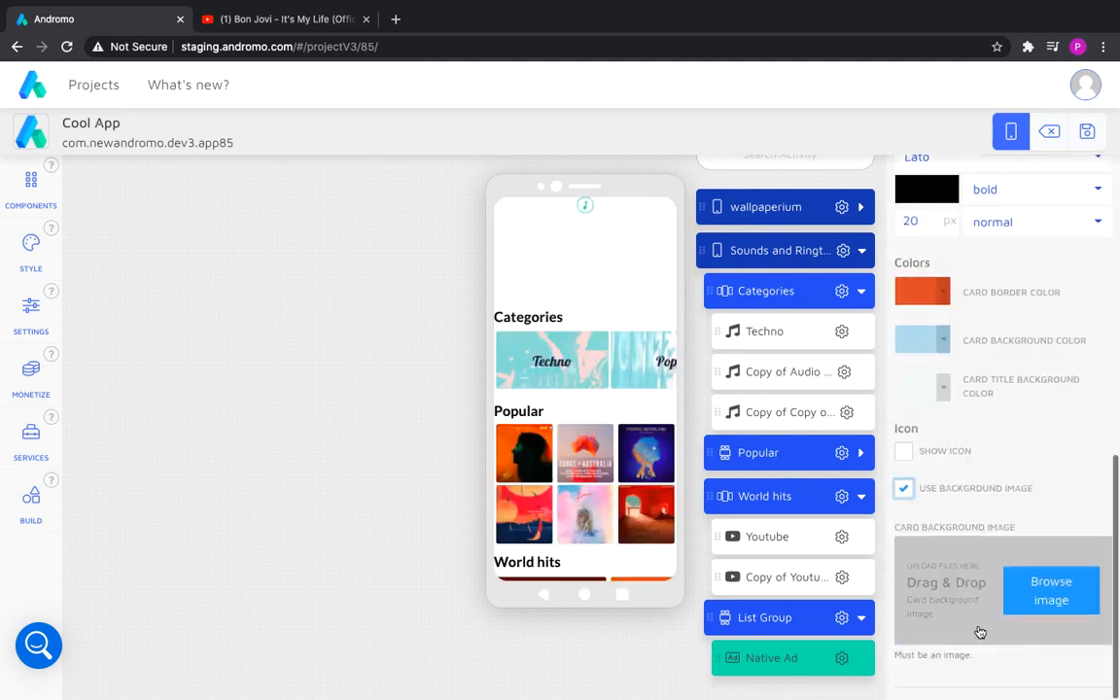
pyautogui.click(1020, 592)
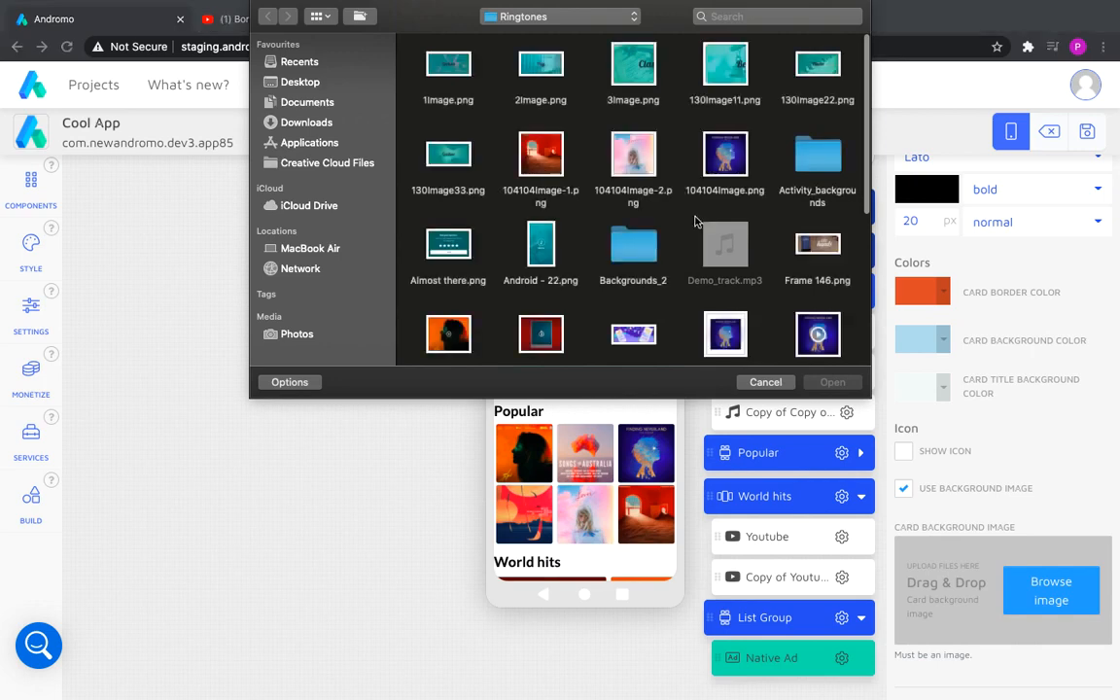
pyautogui.doubleClick(633, 339)
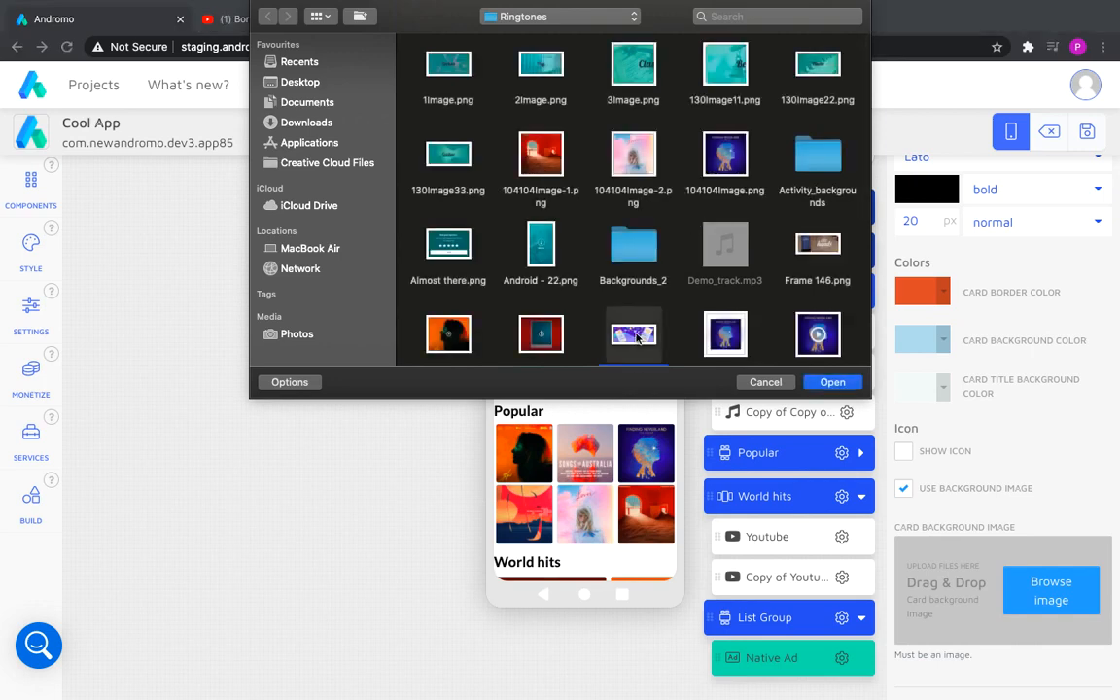
pyautogui.scroll(-3, 599, 442)
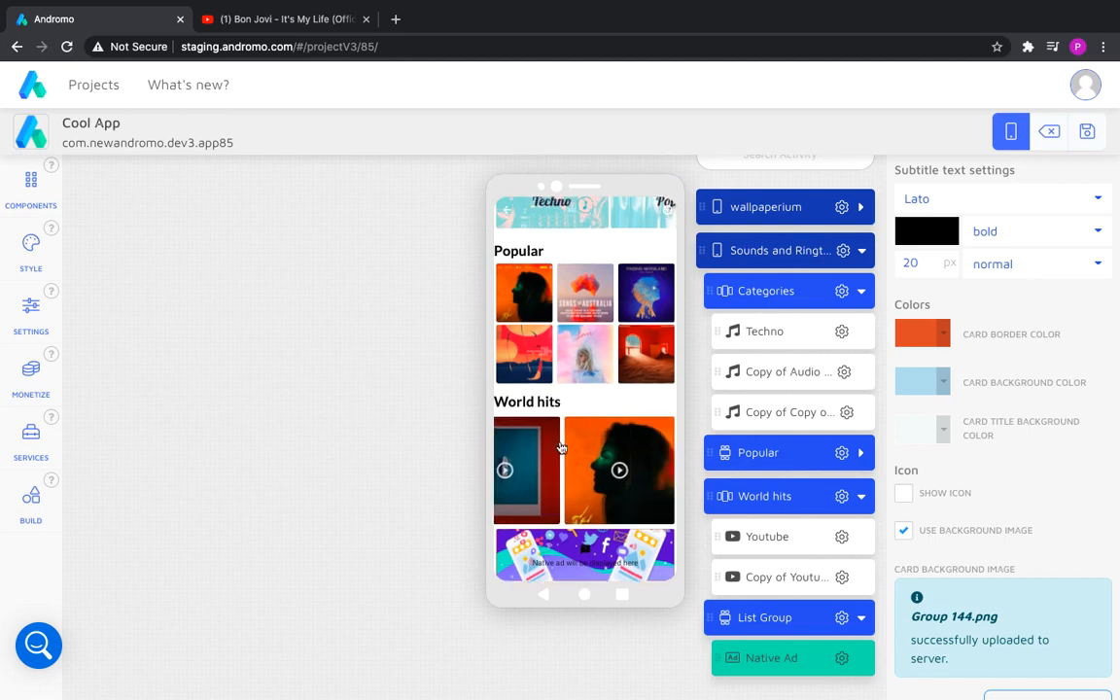
pyautogui.scroll(3, 569, 448)
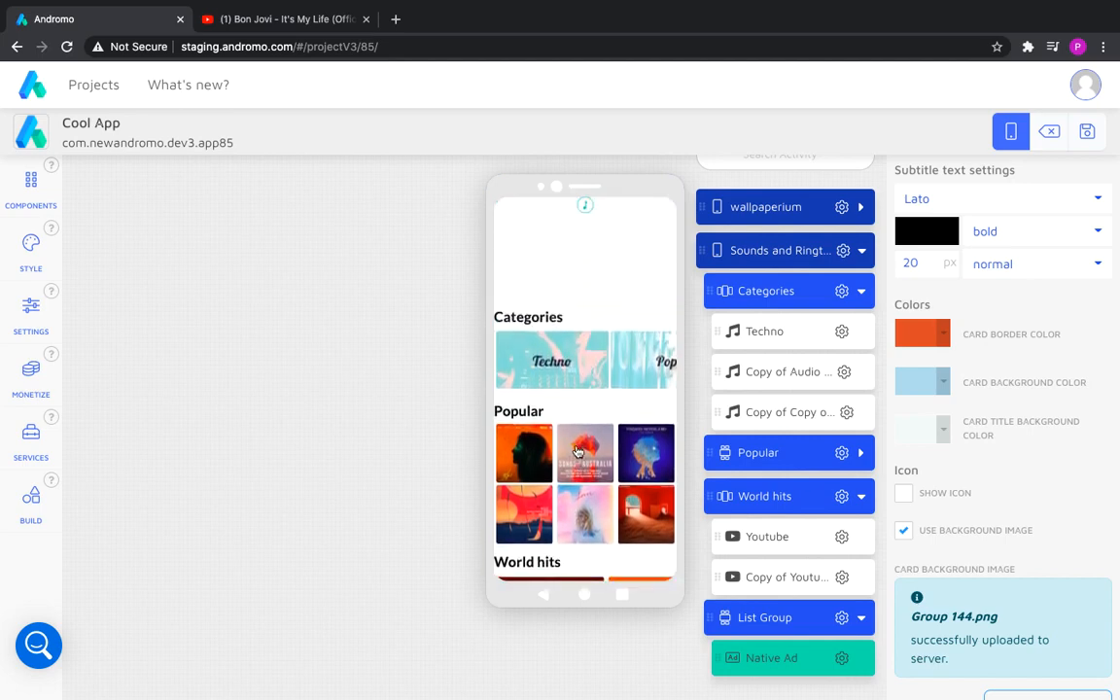
pyautogui.scroll(-3, 576, 451)
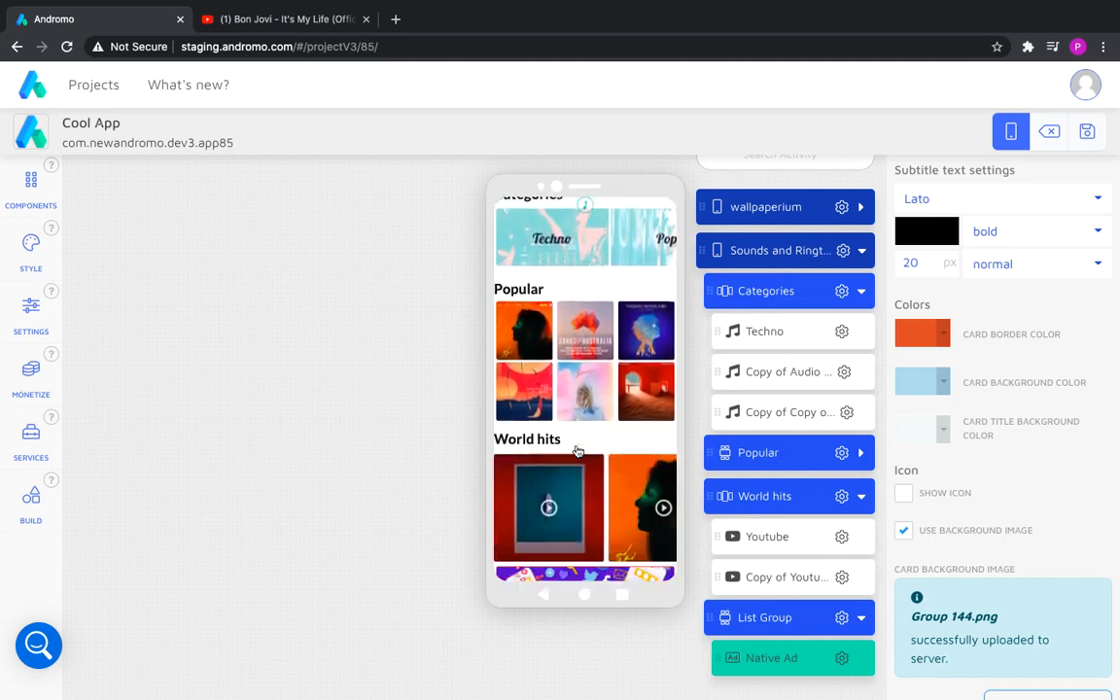
# Add a Carousel Group below the Native Ad's List Group and title it "Favourite ringtones".
pyautogui.click(690, 590)
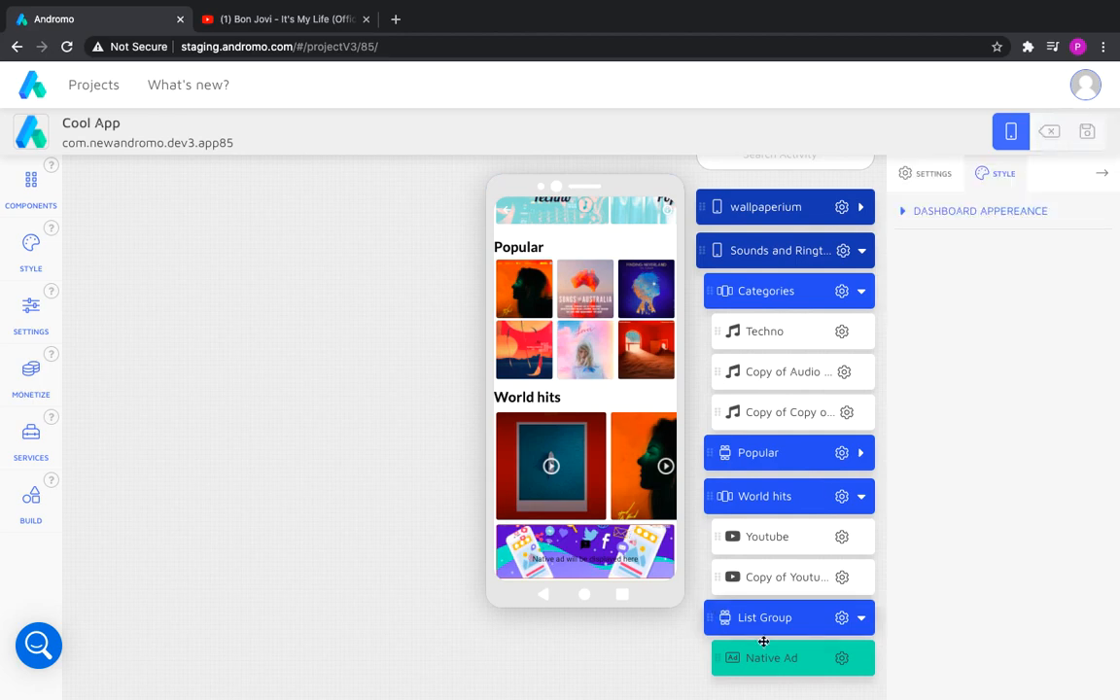
pyautogui.scroll(1, 807, 645)
pyautogui.click(32, 185)
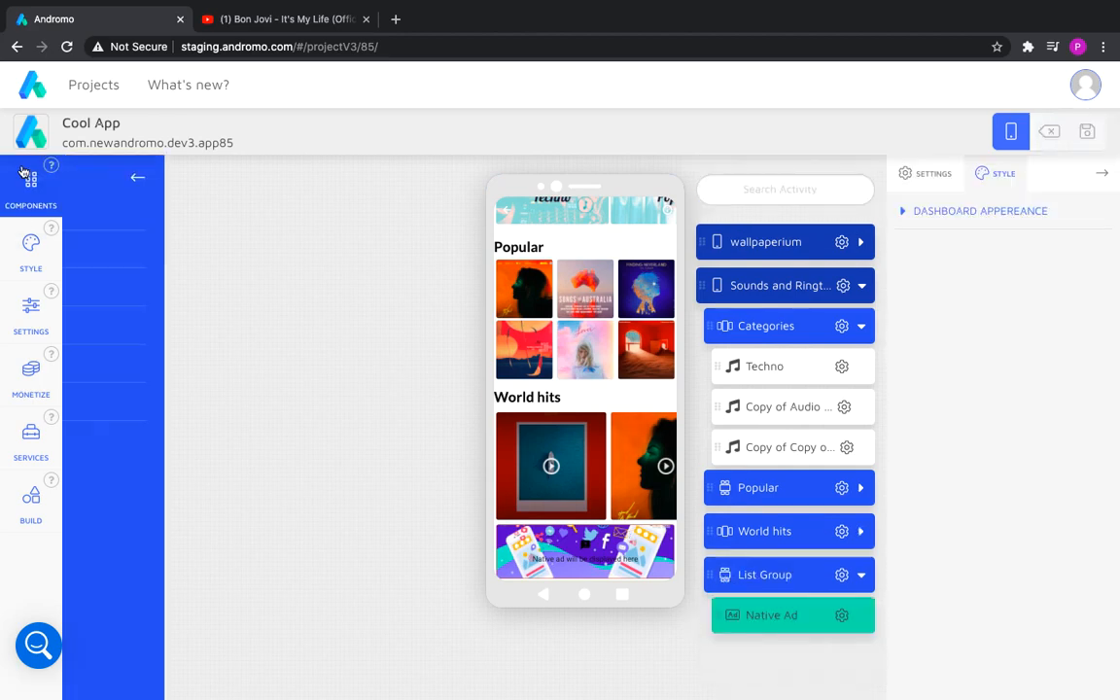
pyautogui.click(115, 211)
pyautogui.click(291, 336)
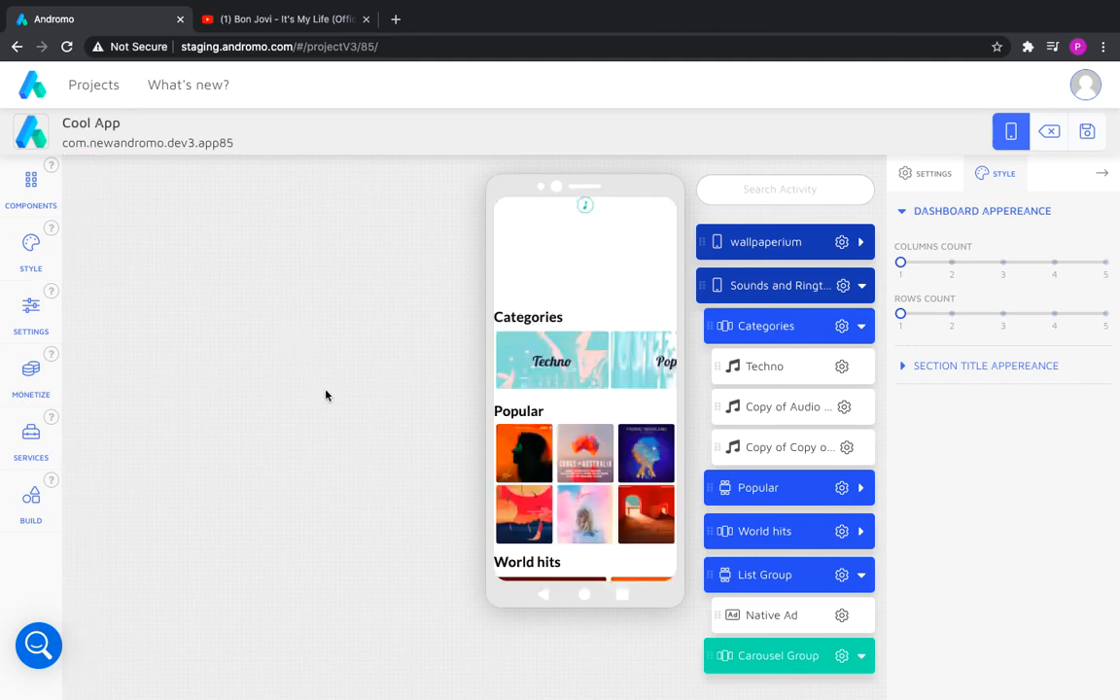
pyautogui.click(767, 667)
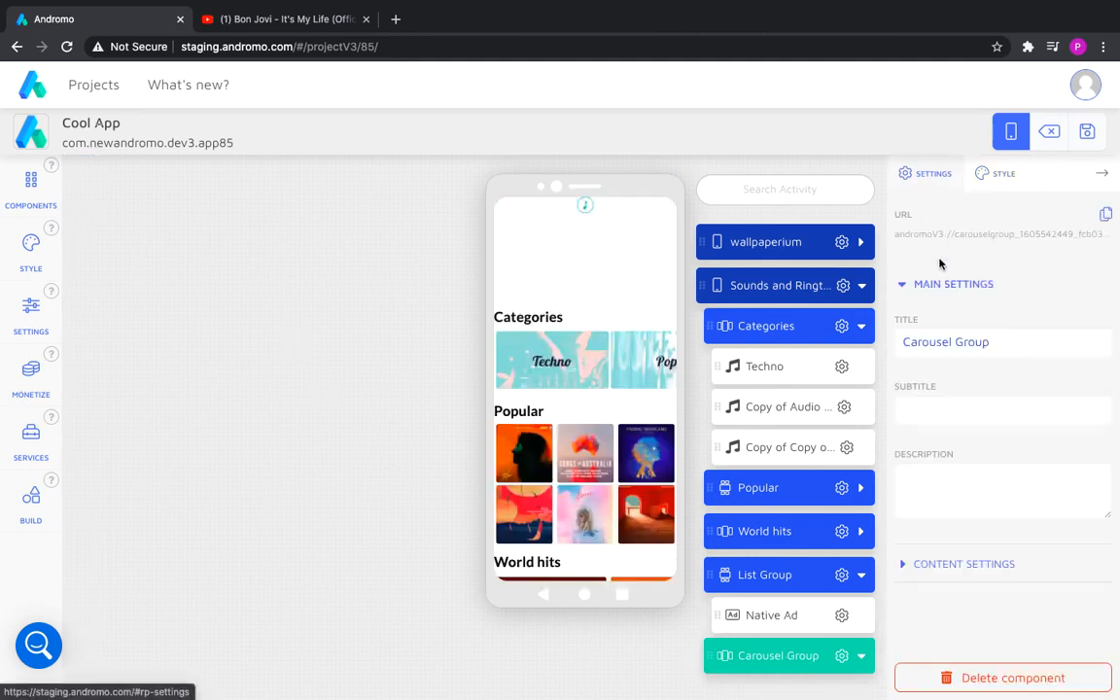
pyautogui.tripleClick(912, 342)
pyautogui.write('Fa')
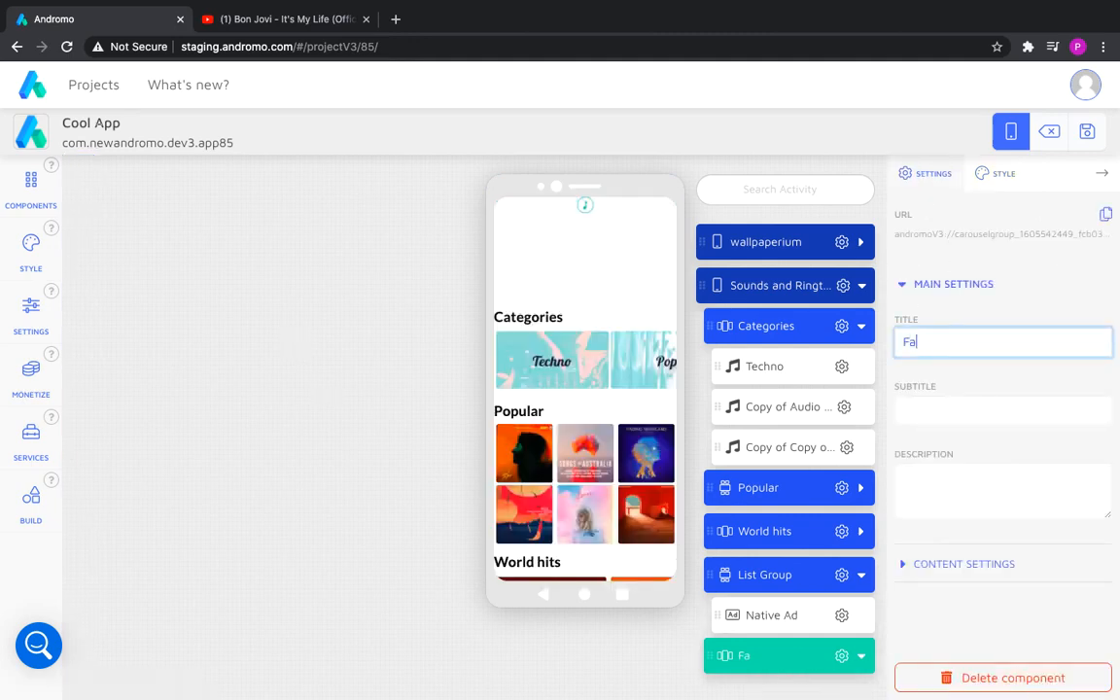
pyautogui.write('vourite ringtones')
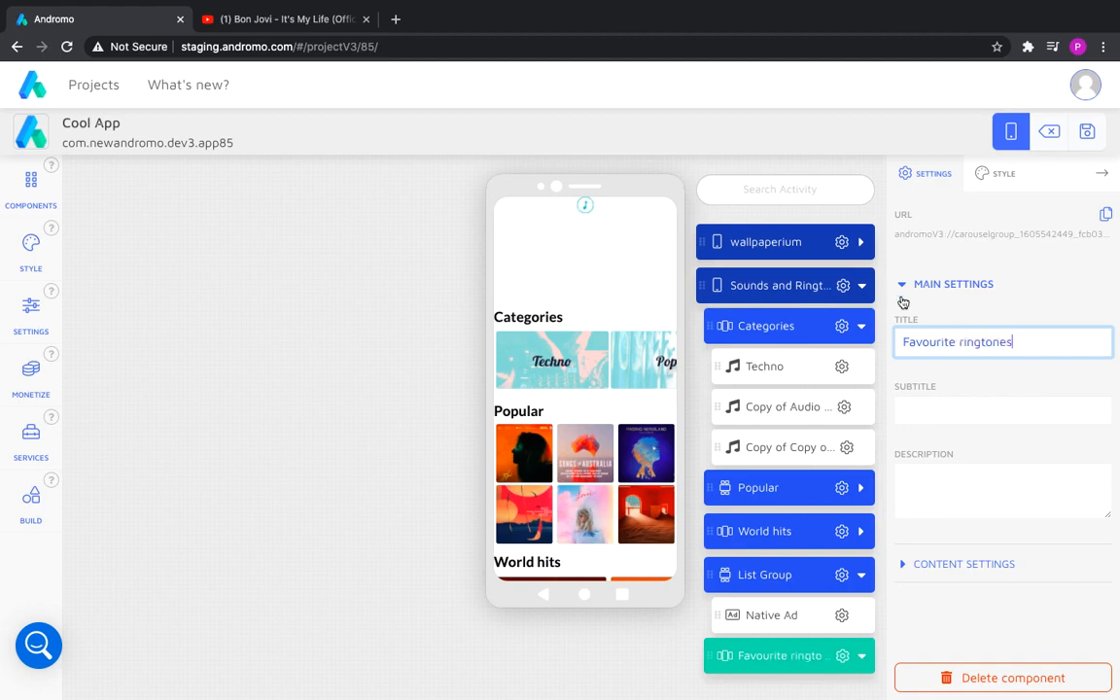
# Show the Favourite ringtones group title on the dashboard and set the group's dashboard size to 3 columns and 2 rows.
pyautogui.click(904, 284)
pyautogui.click(904, 322)
pyautogui.click(903, 392)
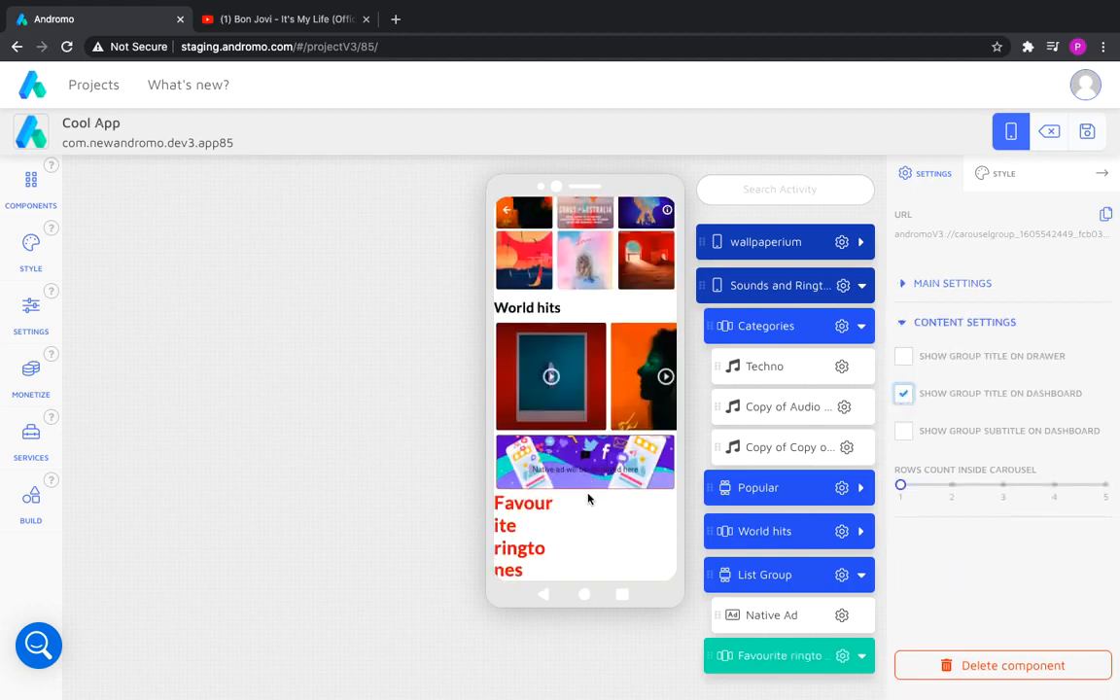
pyautogui.click(995, 174)
pyautogui.click(1003, 263)
pyautogui.click(950, 314)
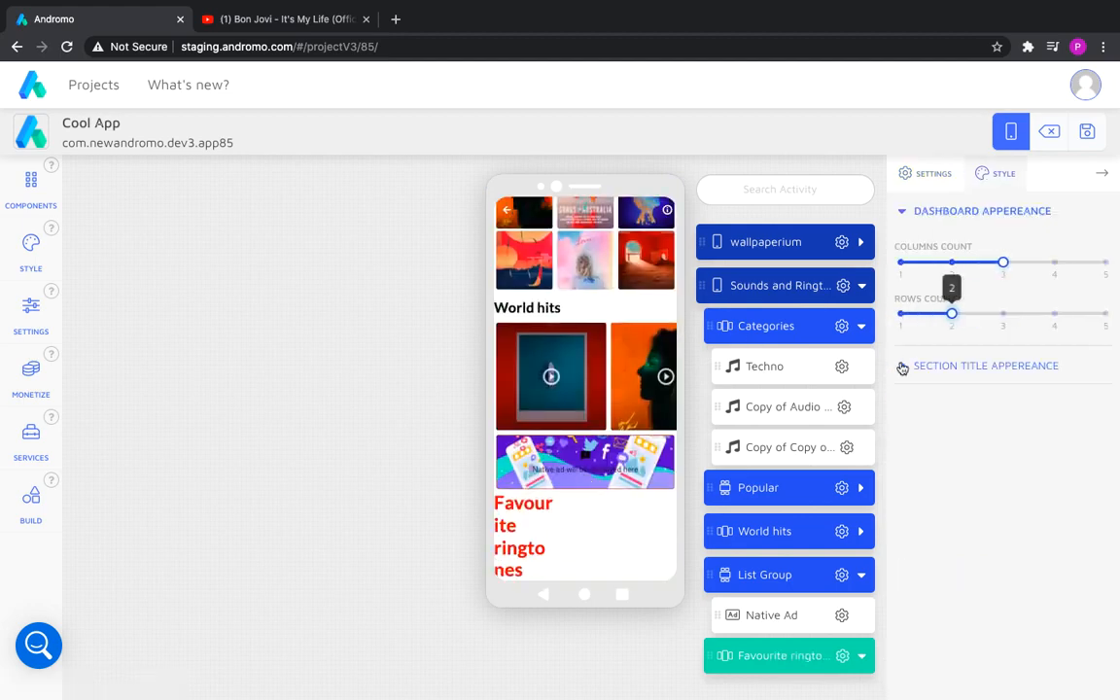
# Style the Favourite ringtones section title to span 3 columns, in black at 30 px with 15 px top spacing.
pyautogui.click(904, 365)
pyautogui.moveTo(900, 300); pyautogui.dragTo(1002, 300)
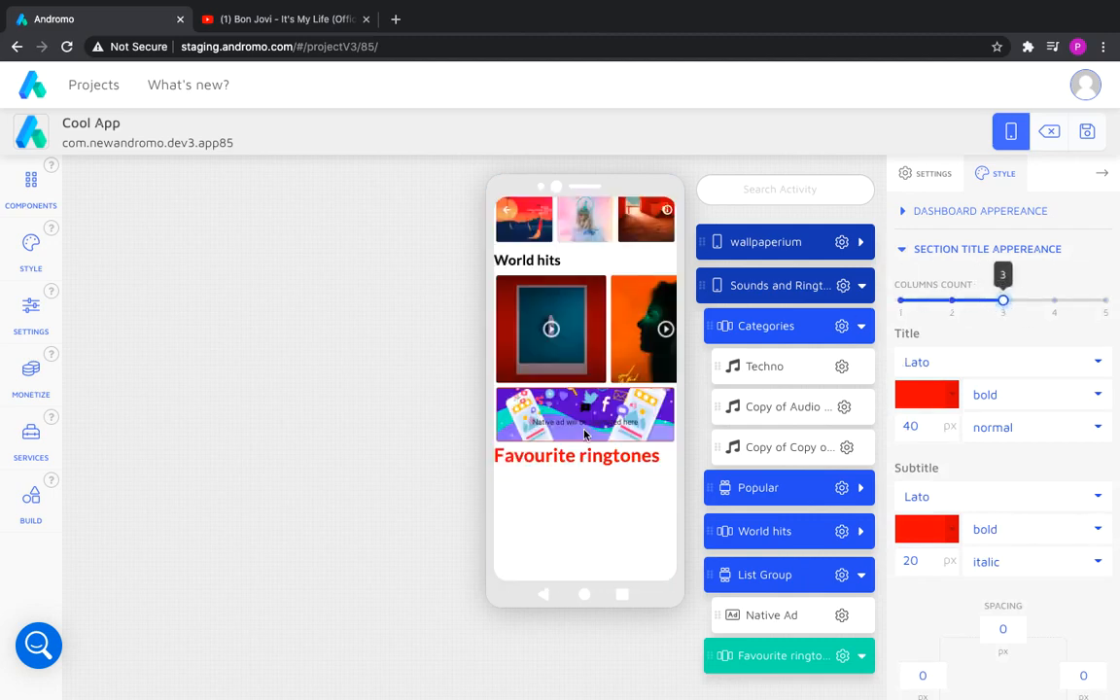
pyautogui.click(914, 401)
pyautogui.click(908, 530)
pyautogui.doubleClick(911, 426)
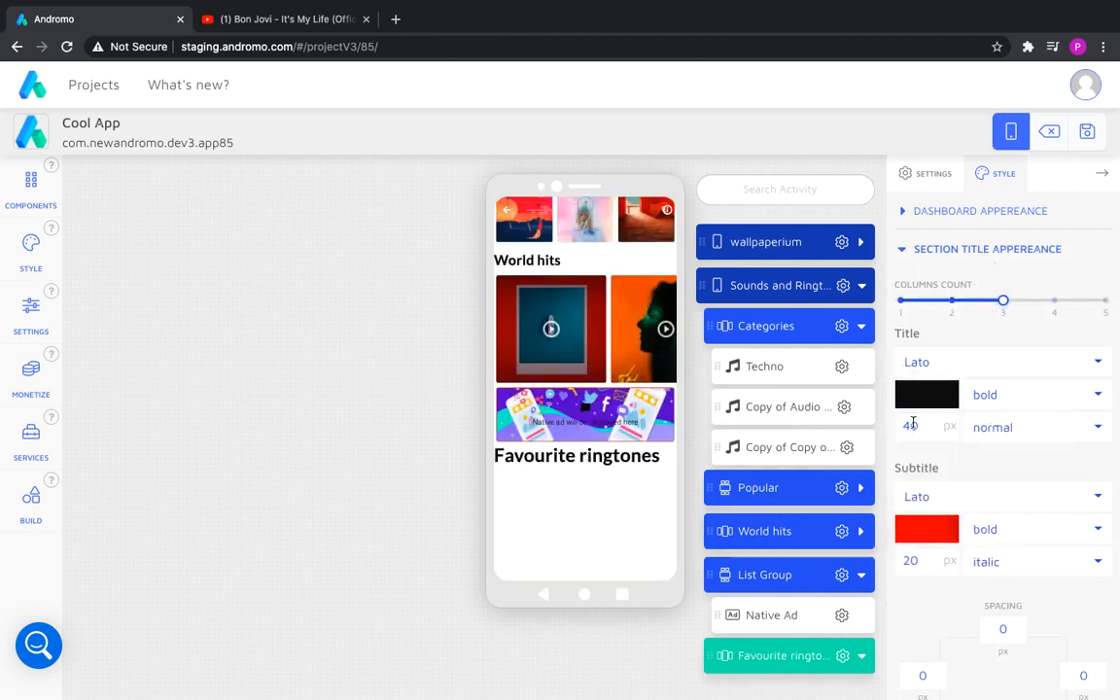
pyautogui.write('30')
pyautogui.click(905, 462)
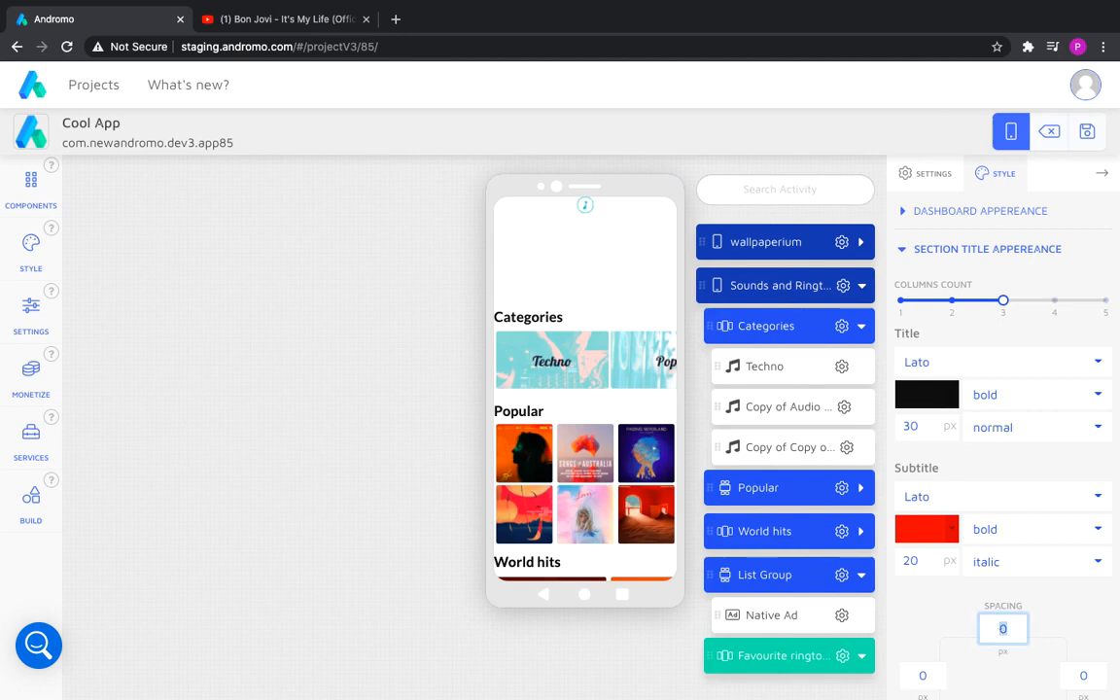
pyautogui.write('15')
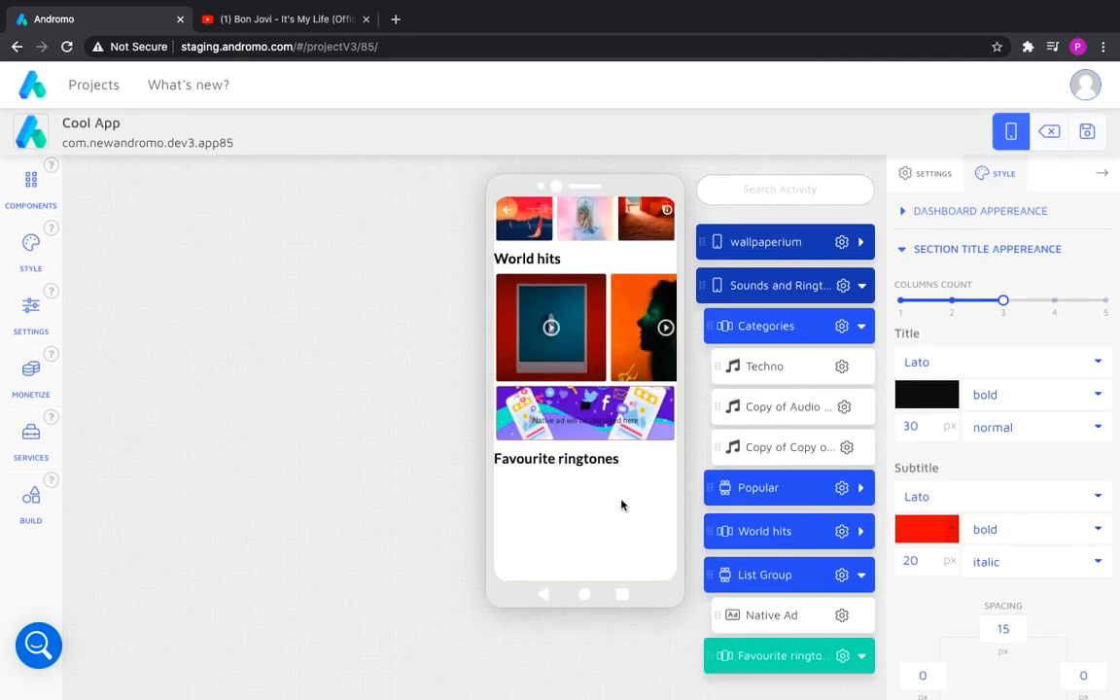
# Add an Audio player component inside the Favourite ringtones group.
pyautogui.click(28, 183)
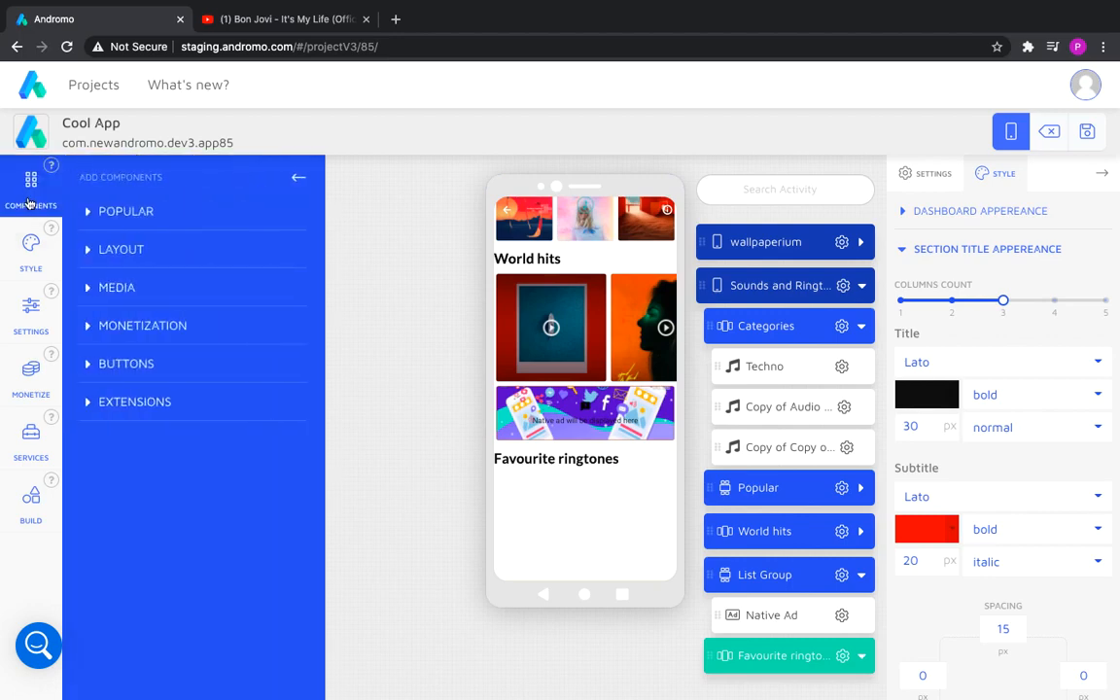
pyautogui.click(97, 297)
pyautogui.click(175, 409)
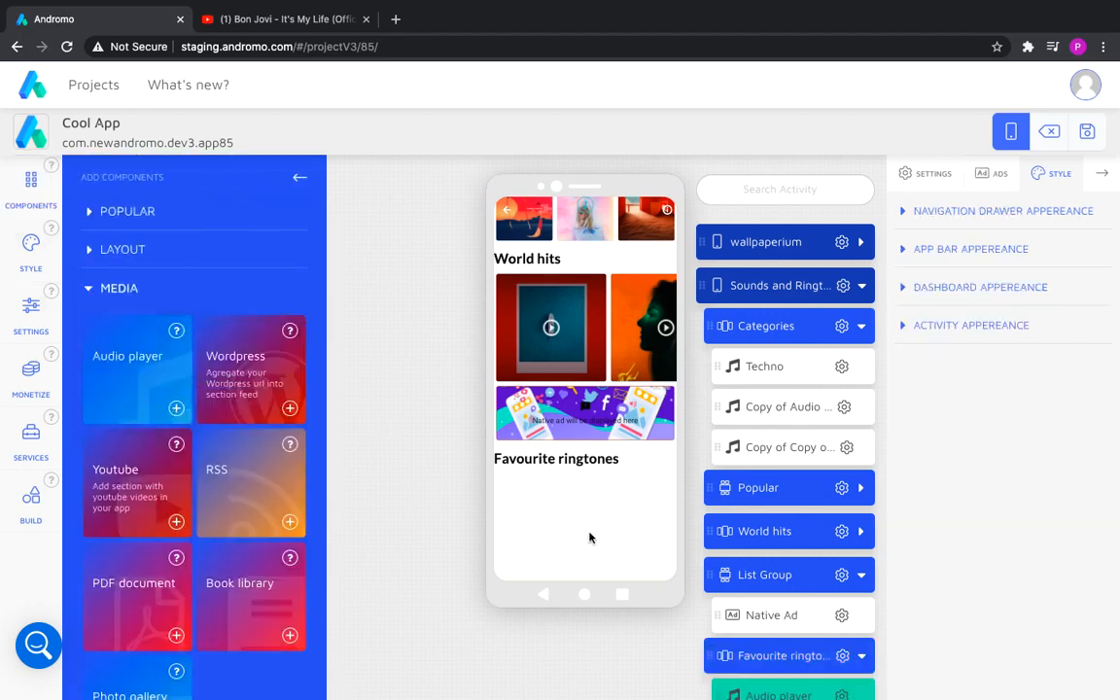
# Enable custom card styling for the new Audio player with 5 px top, left and right spacing and a border width of 0.
pyautogui.click(893, 288)
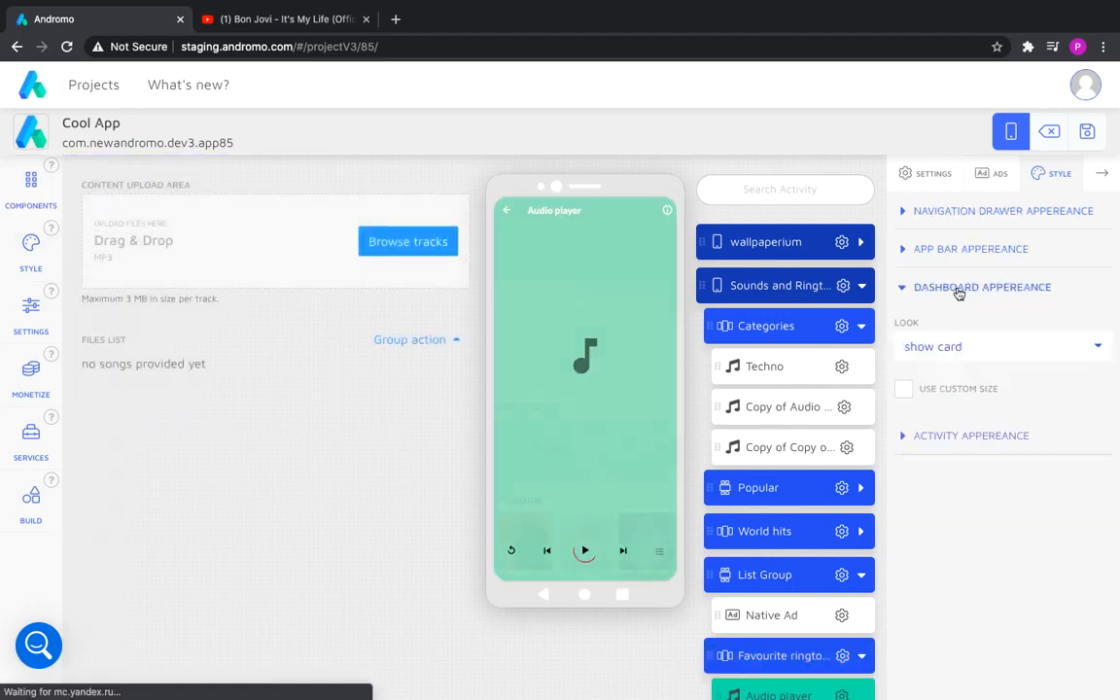
pyautogui.scroll(-3, 559, 481)
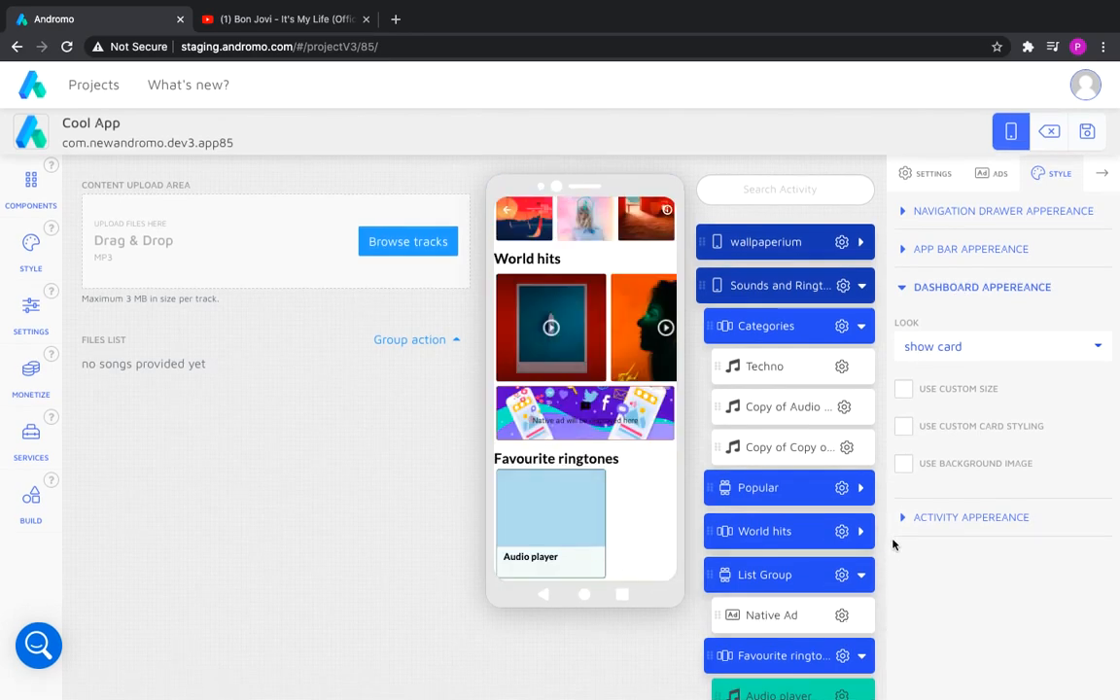
pyautogui.click(906, 425)
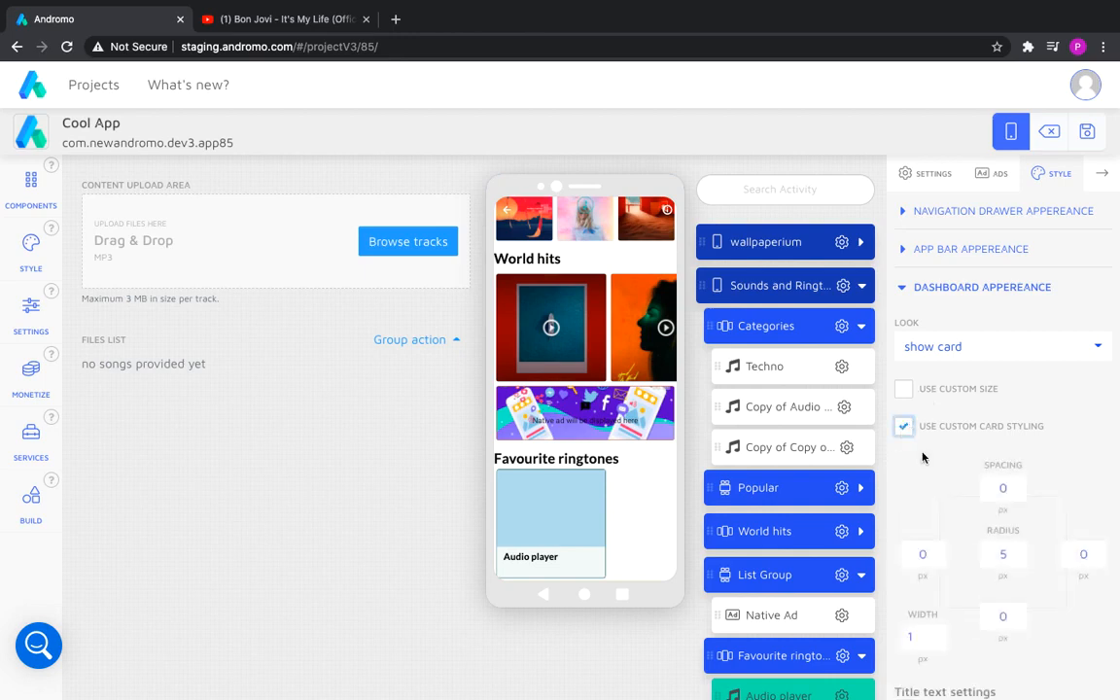
pyautogui.doubleClick(990, 488)
pyautogui.write('5')
pyautogui.doubleClick(922, 551)
pyautogui.write('5')
pyautogui.doubleClick(1086, 554)
pyautogui.write('5')
pyautogui.doubleClick(910, 635)
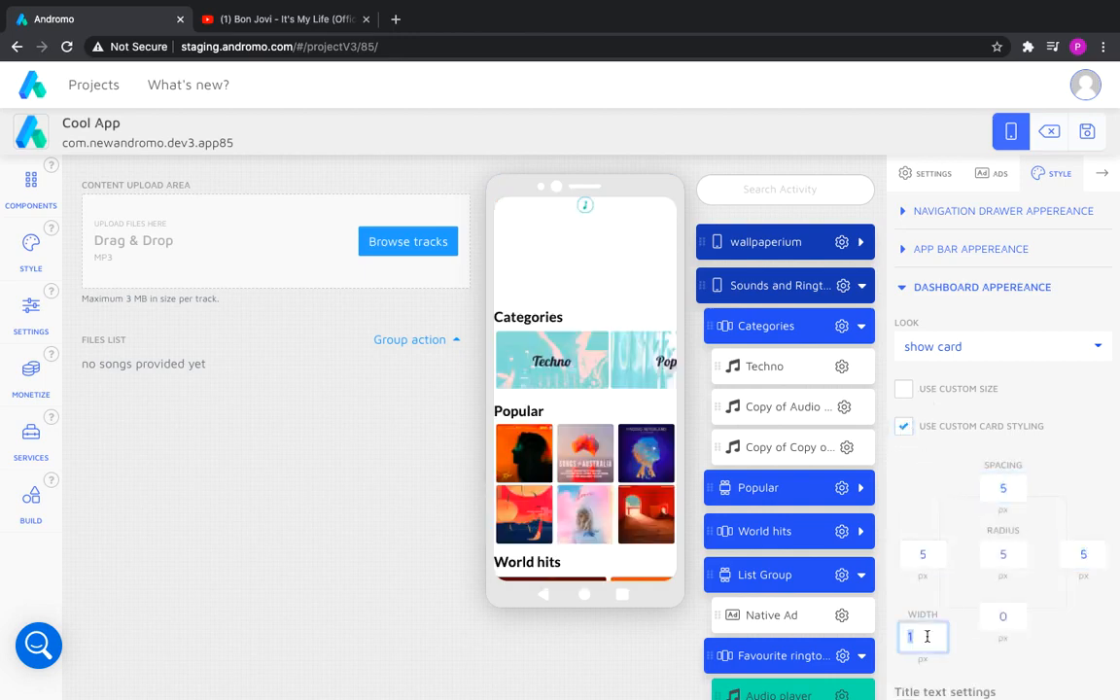
pyautogui.write('0')
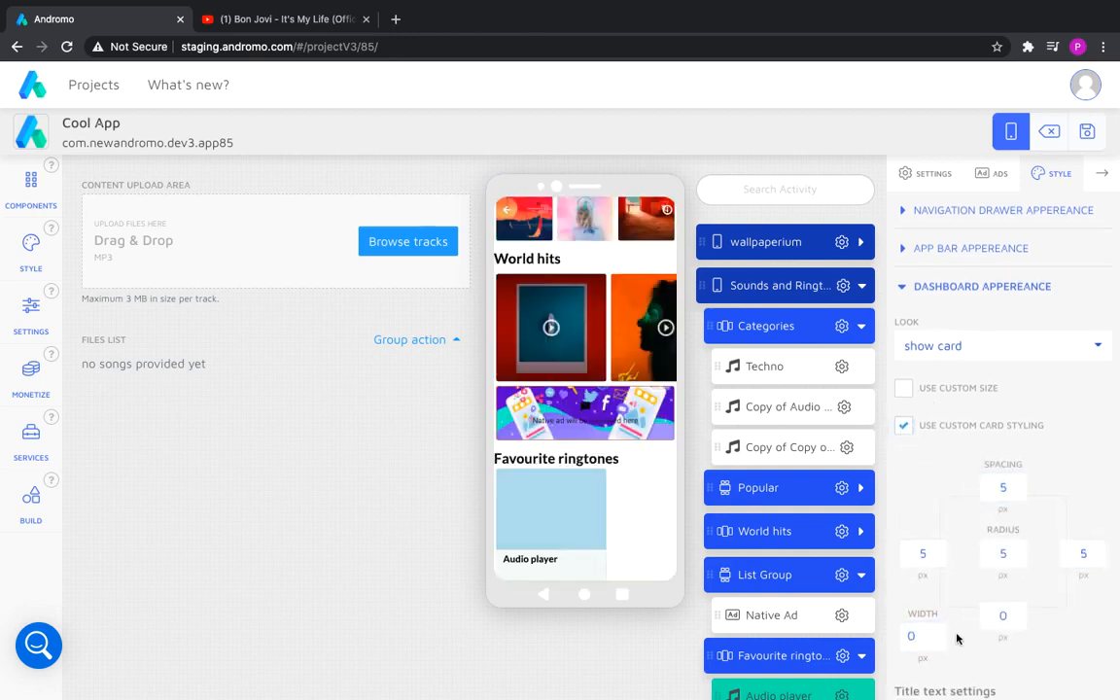
# Make the Audio player card's title text and title background colours fully transparent.
pyautogui.scroll(-4, 957, 542)
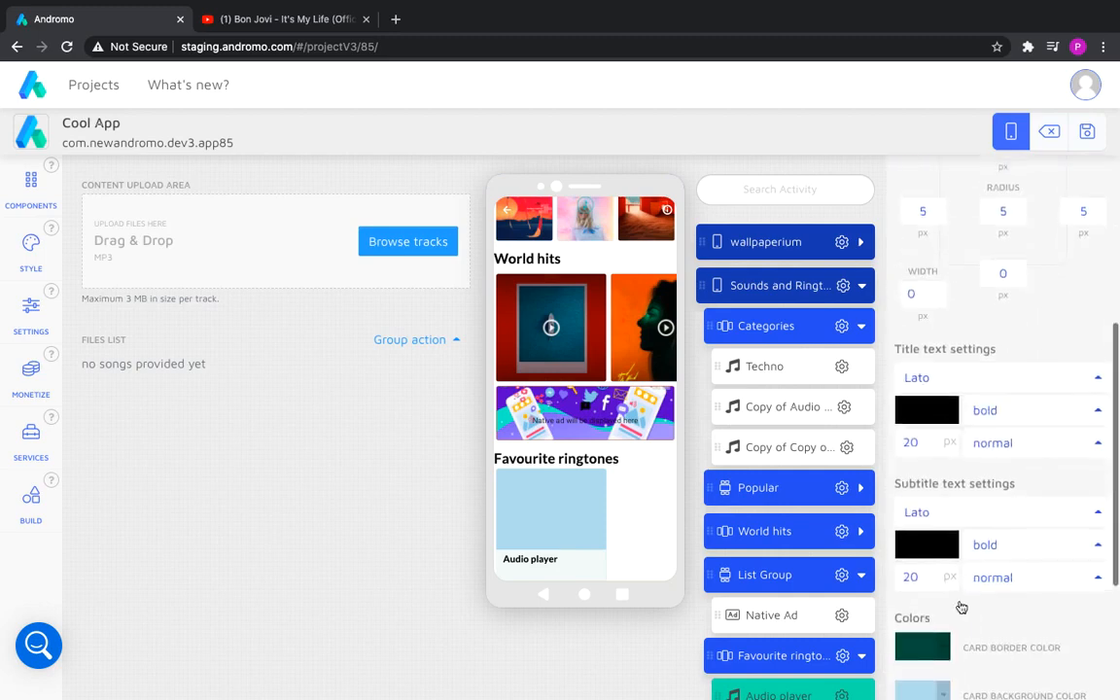
pyautogui.click(931, 410)
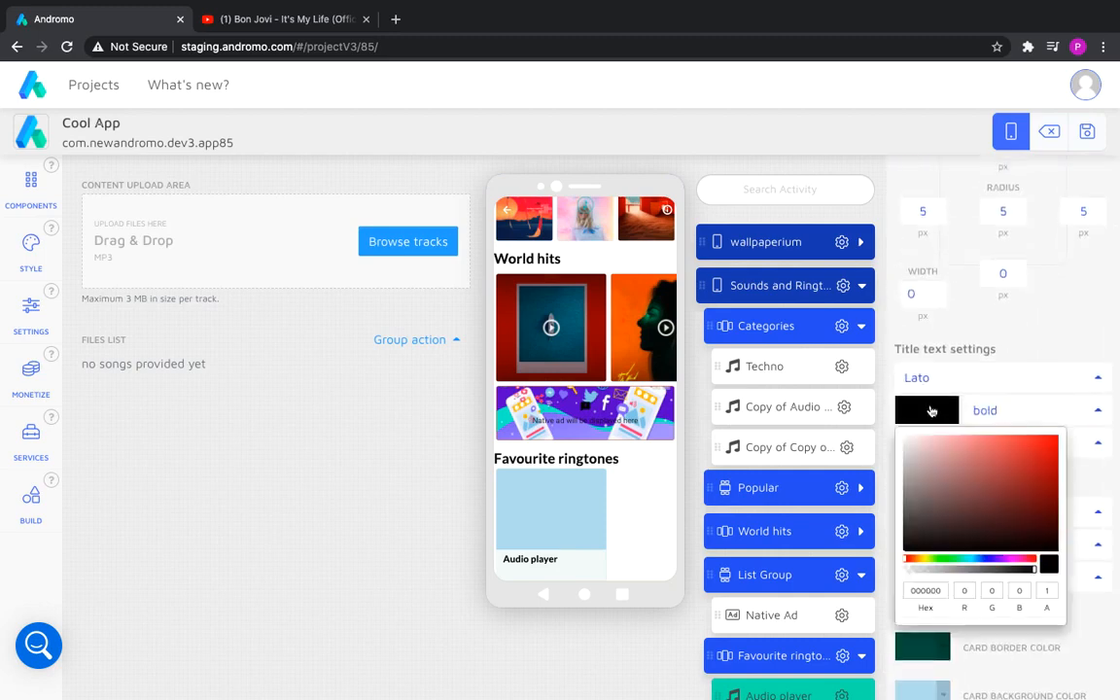
pyautogui.click(907, 571)
pyautogui.scroll(-3, 936, 606)
pyautogui.click(944, 514)
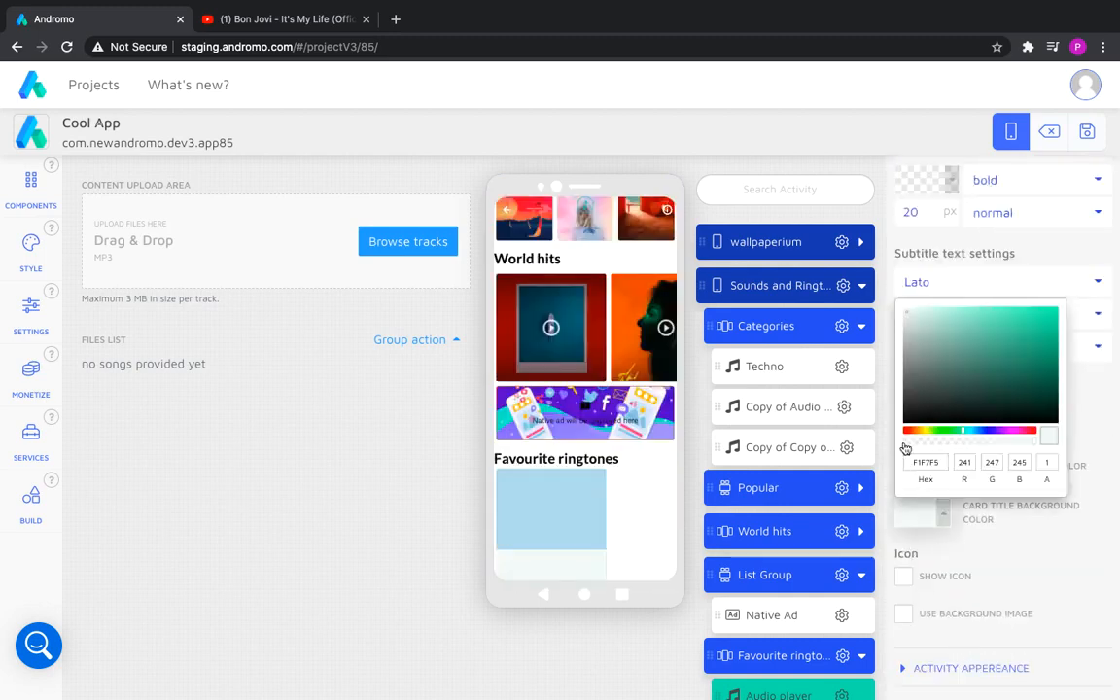
pyautogui.click(904, 444)
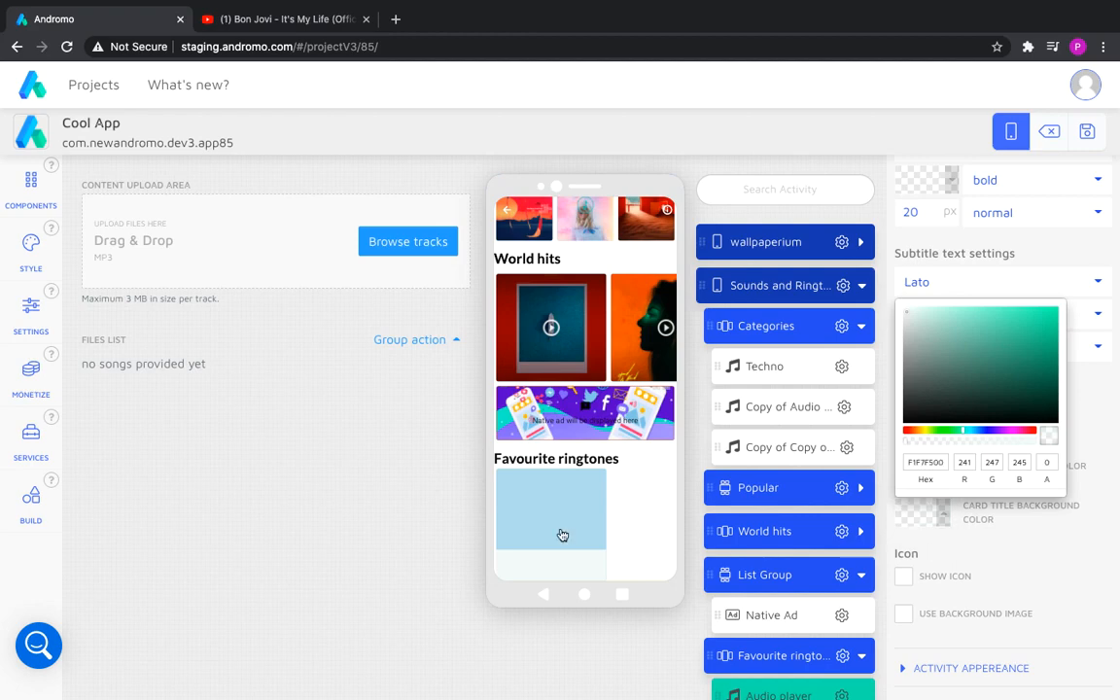
pyautogui.click(976, 557)
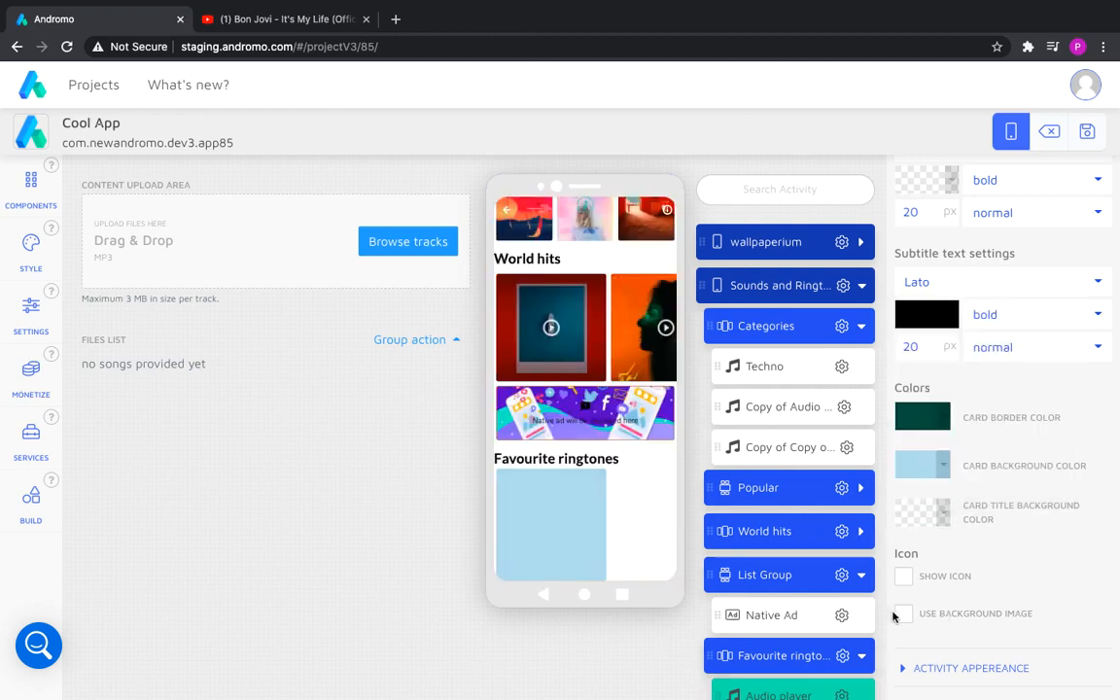
# Duplicate the Audio player repeatedly to fill the Favourite ringtones carousel, and check the cards in the preview.
pyautogui.scroll(-2, 807, 627)
pyautogui.click(846, 659)
pyautogui.click(817, 580)
pyautogui.click(849, 660)
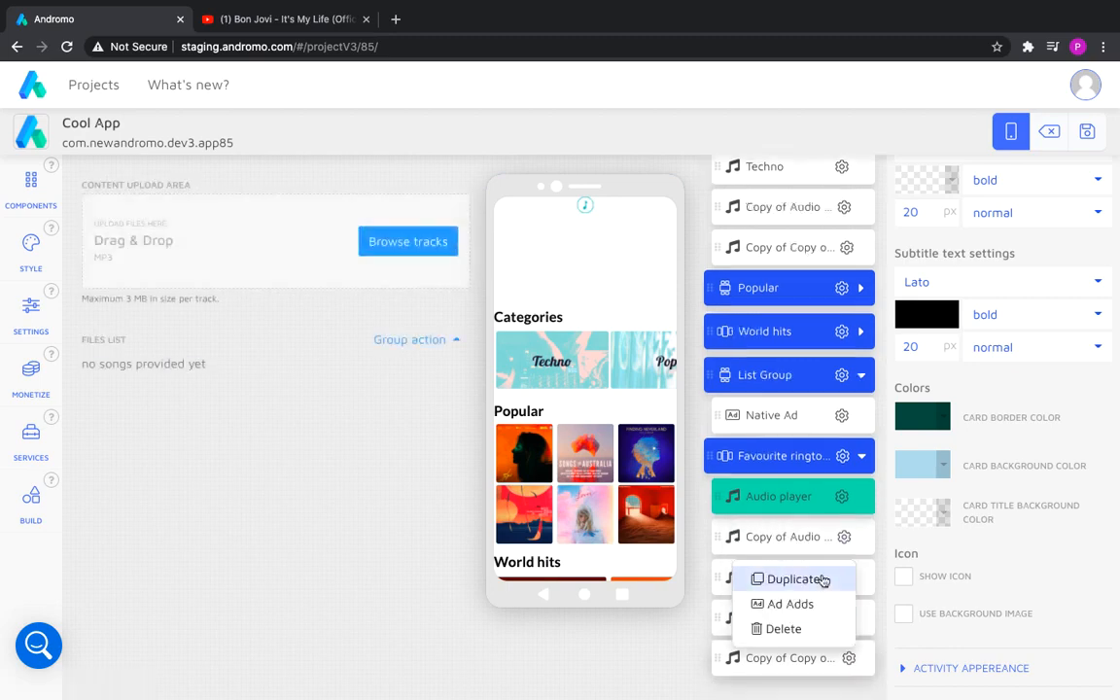
pyautogui.click(822, 581)
pyautogui.click(821, 581)
pyautogui.click(849, 660)
pyautogui.click(822, 580)
pyautogui.click(852, 661)
pyautogui.click(816, 581)
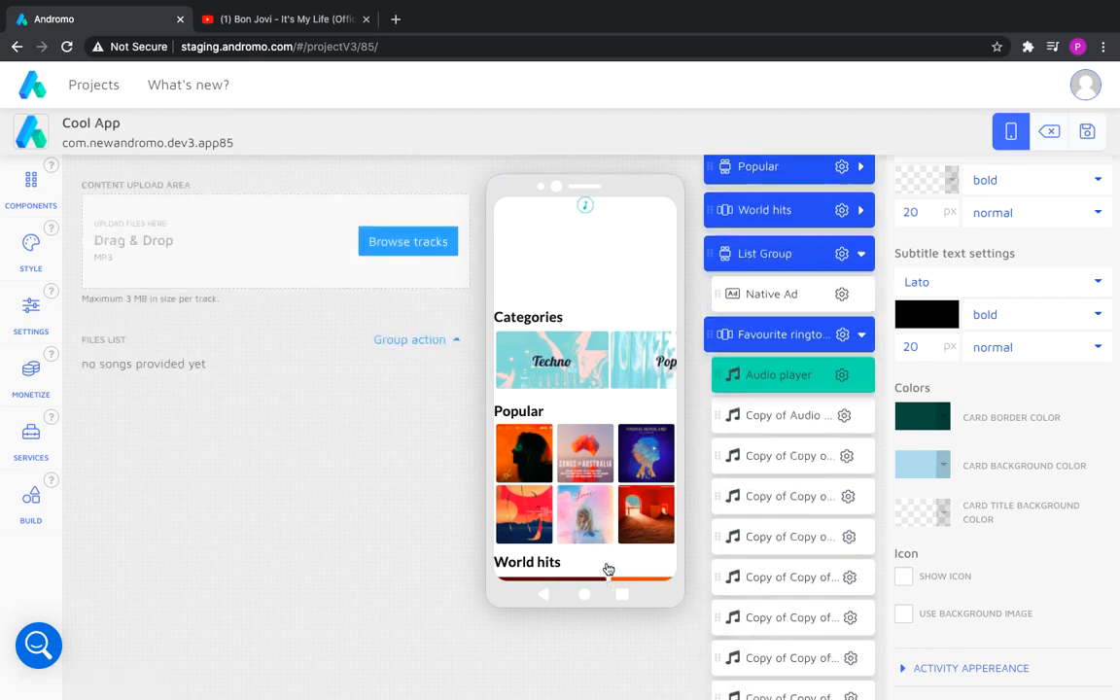
pyautogui.scroll(-3, 608, 569)
pyautogui.hscroll(10, 564, 506)
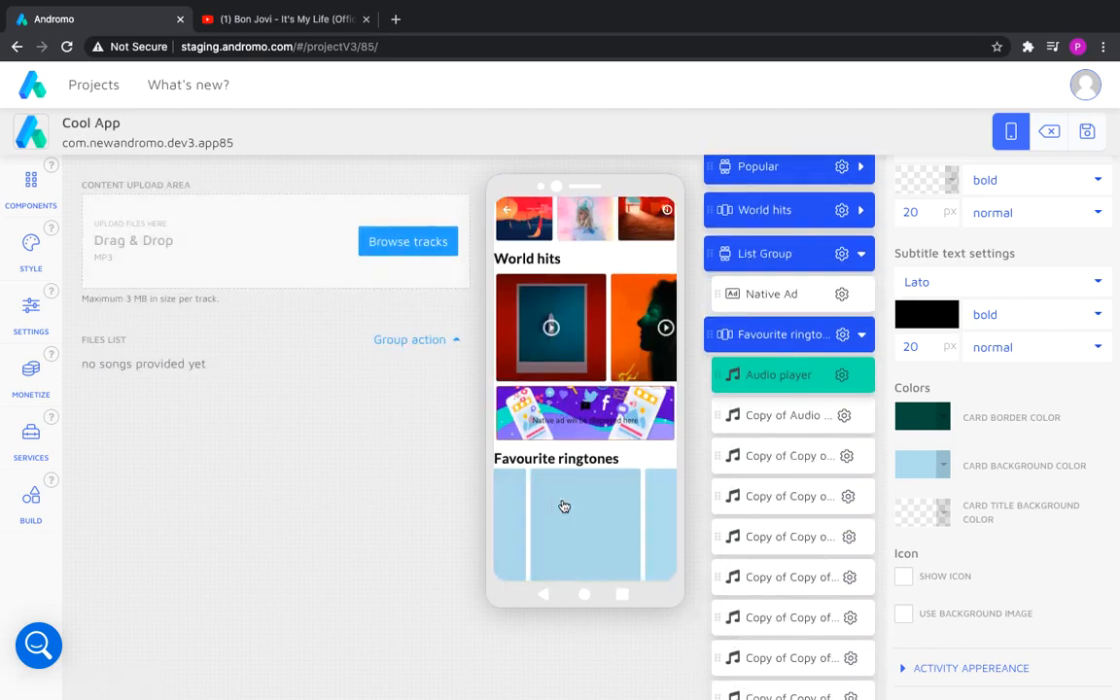
pyautogui.hscroll(-3, 617, 503)
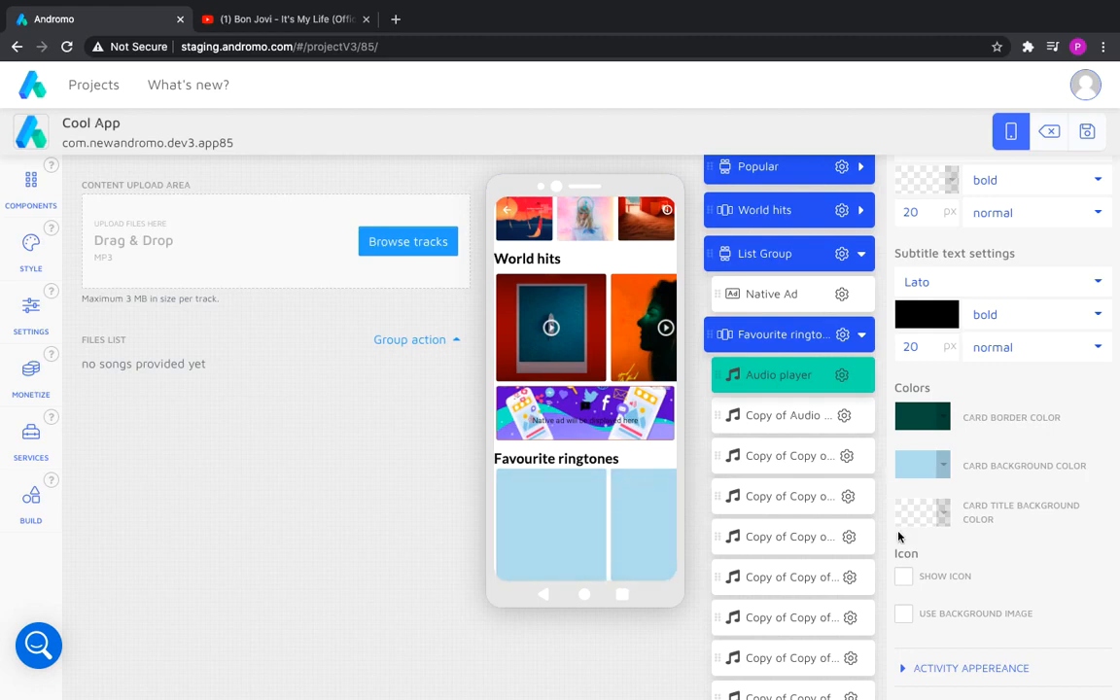
# Set the Favourite ringtones carousel to 2 rows and check the resulting card layout in the preview.
pyautogui.click(783, 340)
pyautogui.click(913, 175)
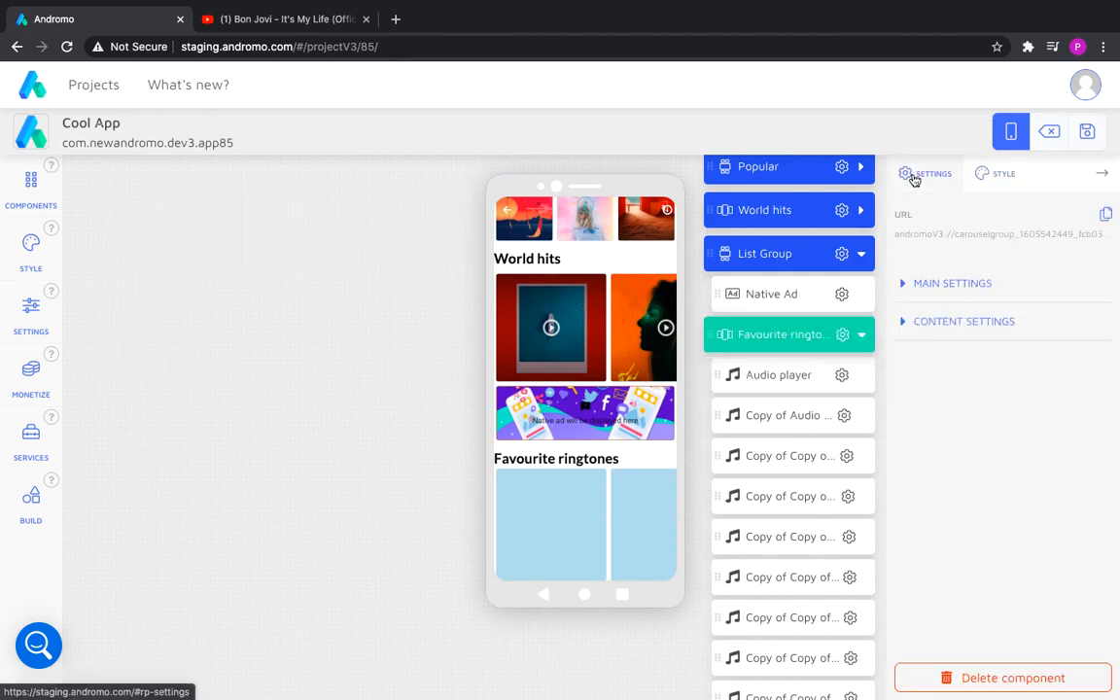
pyautogui.click(902, 326)
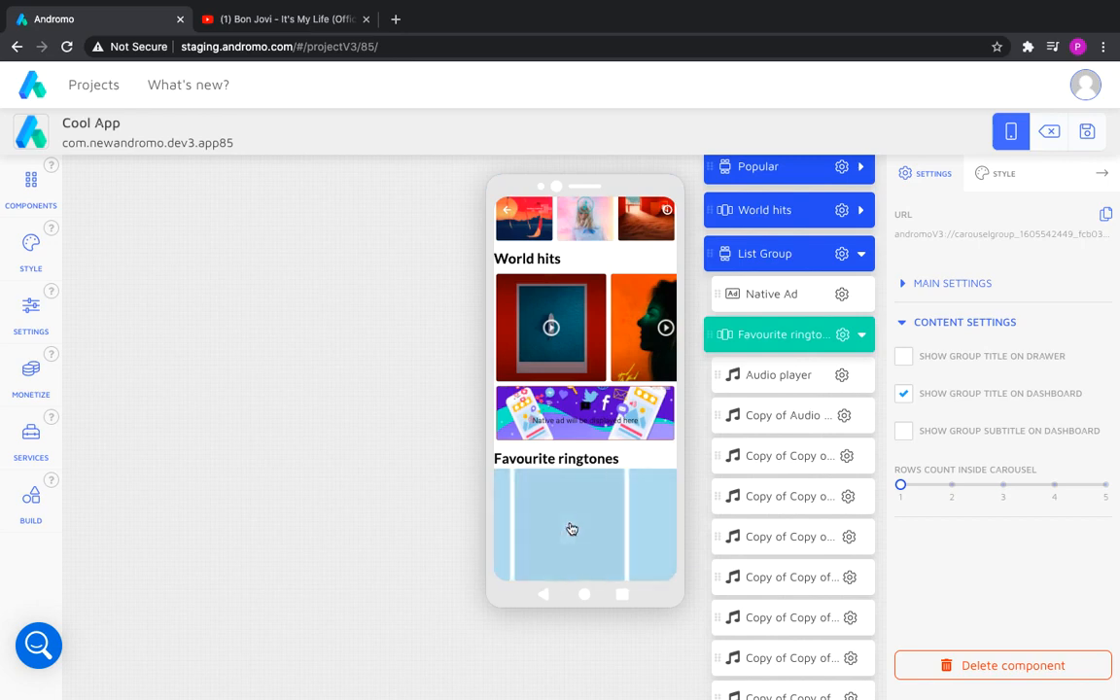
pyautogui.click(952, 486)
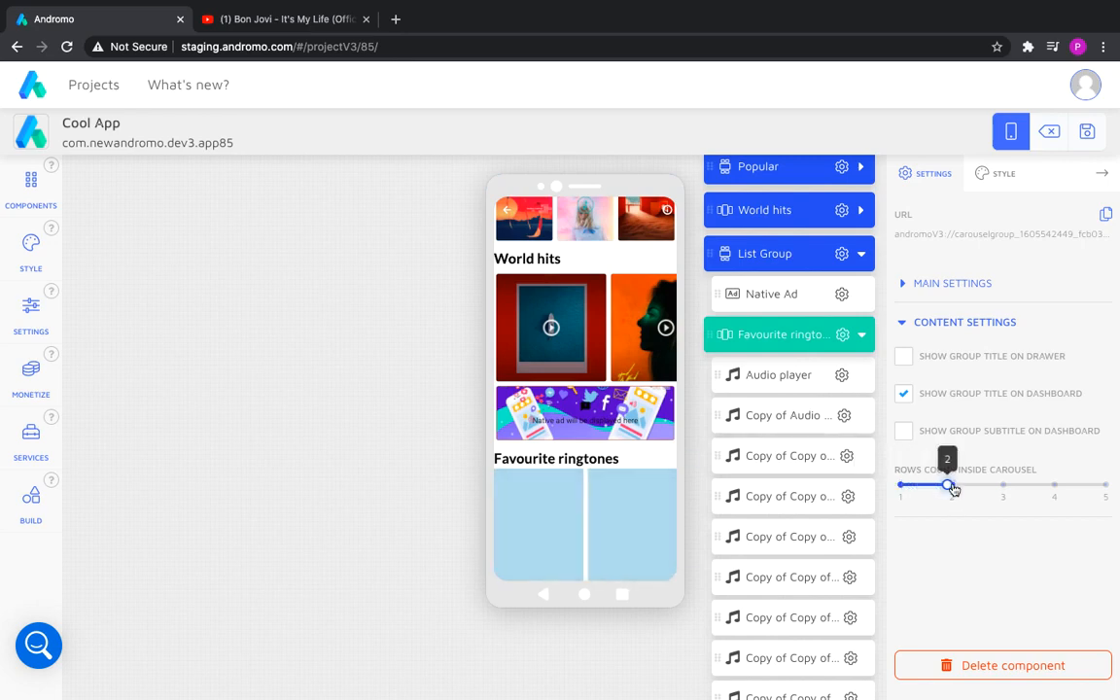
pyautogui.scroll(-1, 525, 514)
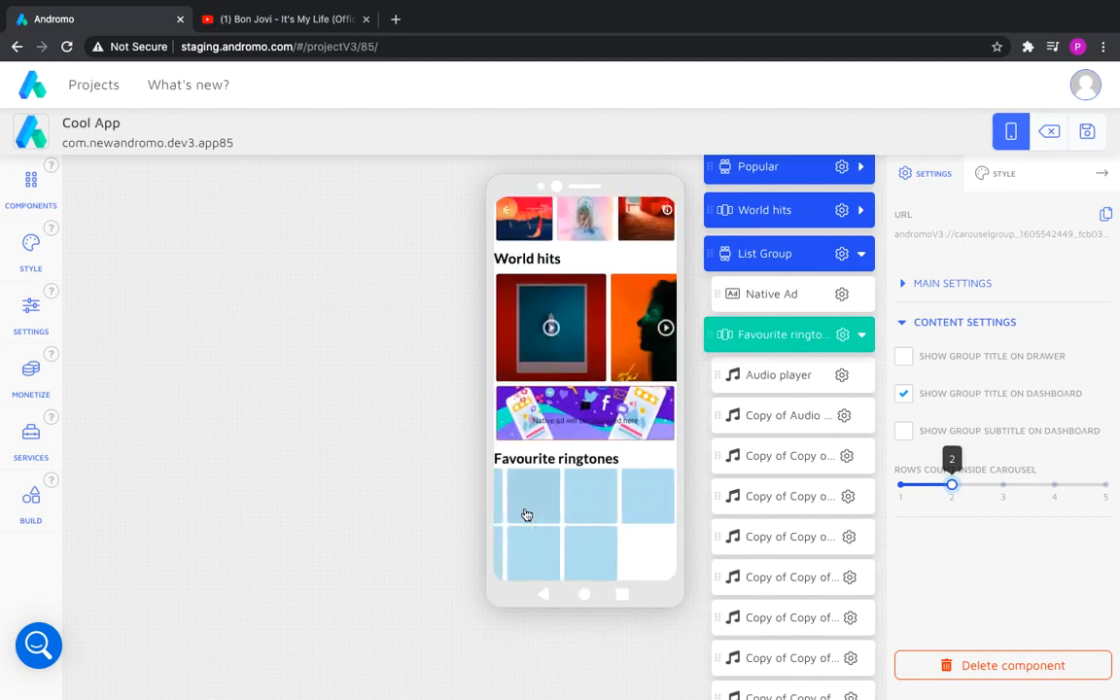
# Duplicate the last Audio player copy in the Favourite ringtones carousel.
pyautogui.scroll(-1, 838, 613)
pyautogui.click(851, 659)
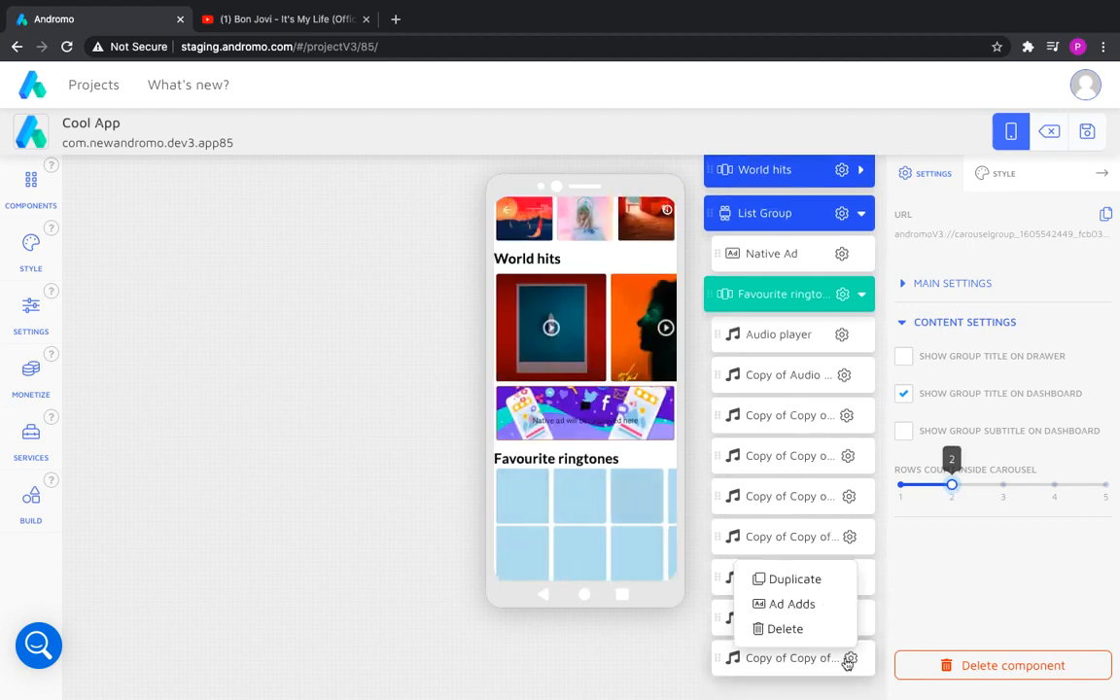
pyautogui.click(790, 581)
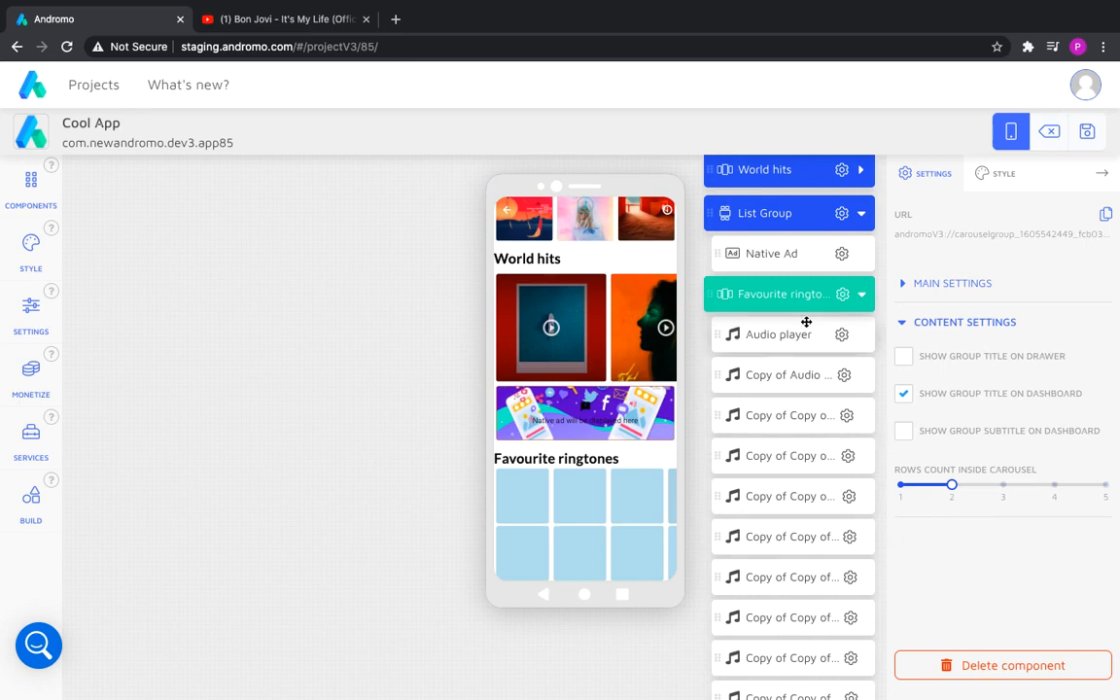
# Use Image22.png as the card background image of the first Audio player in Favourite ringtones, and check the carousel.
pyautogui.click(773, 336)
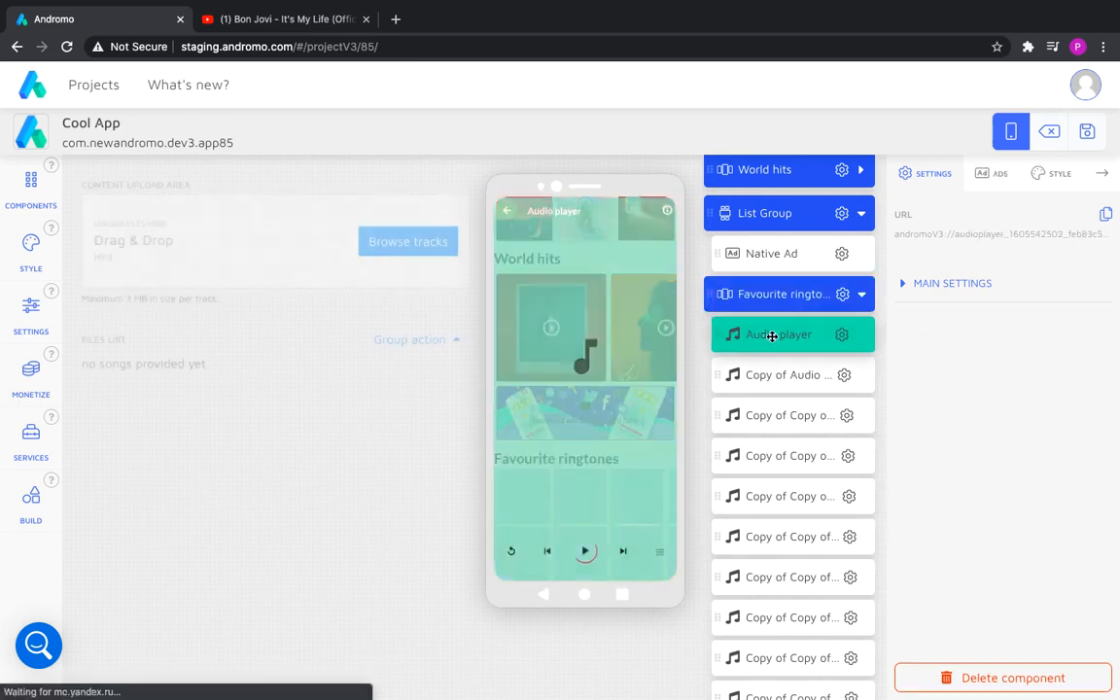
pyautogui.click(1052, 181)
pyautogui.click(905, 288)
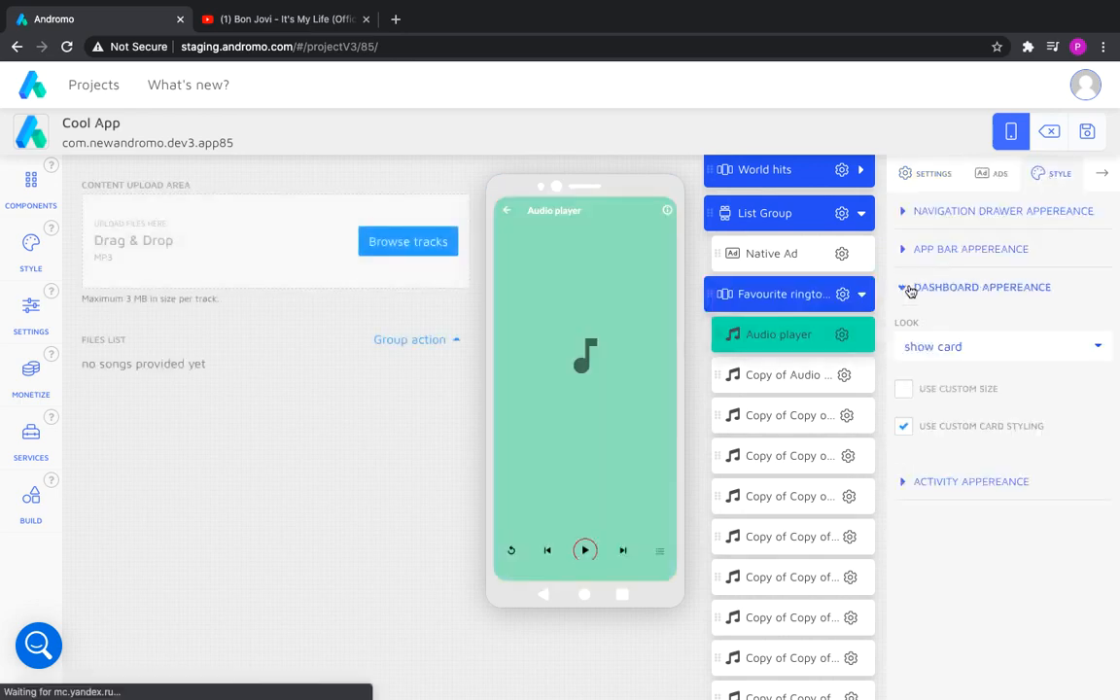
pyautogui.click(910, 424)
pyautogui.scroll(-5, 945, 584)
pyautogui.click(962, 613)
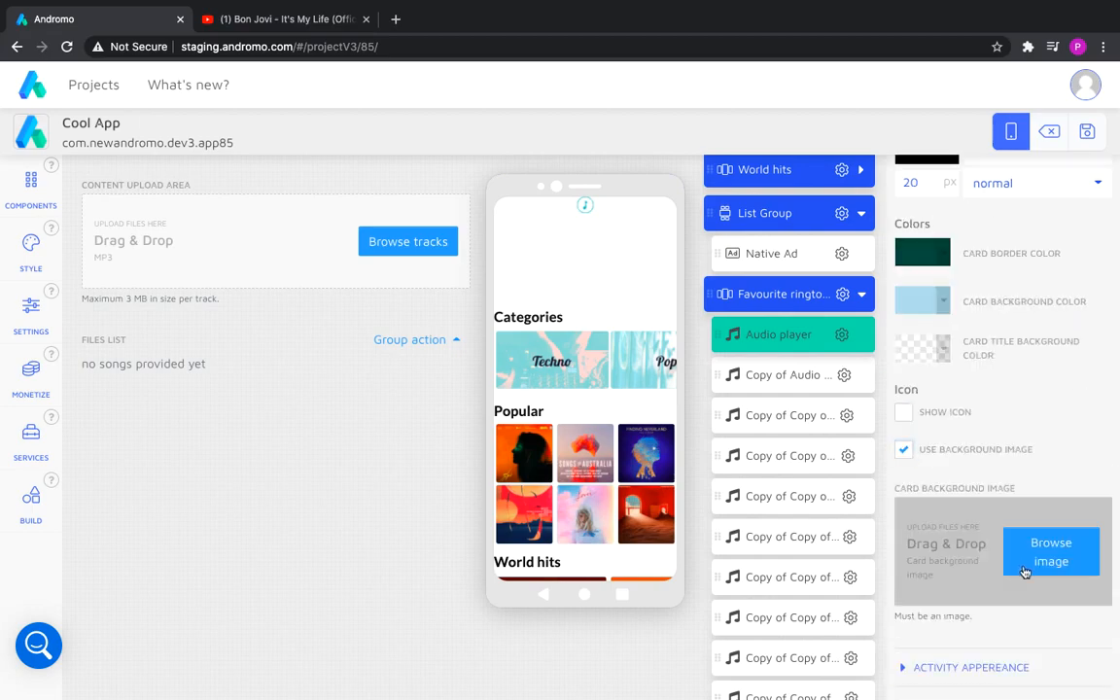
pyautogui.click(985, 586)
pyautogui.scroll(-3, 590, 282)
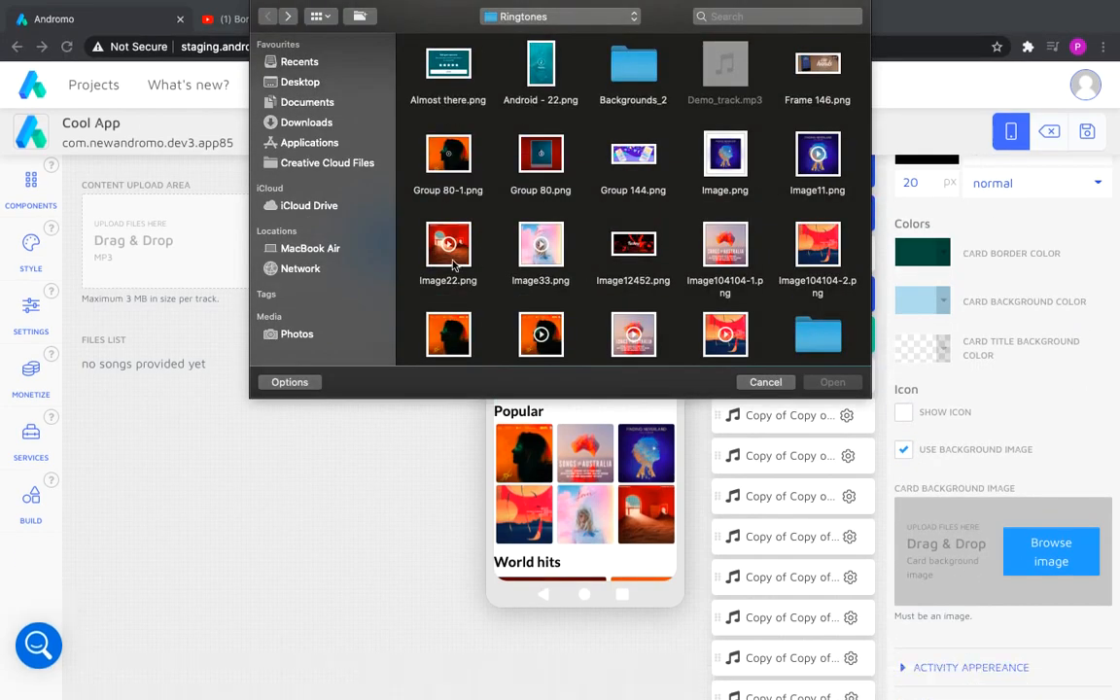
pyautogui.doubleClick(590, 280)
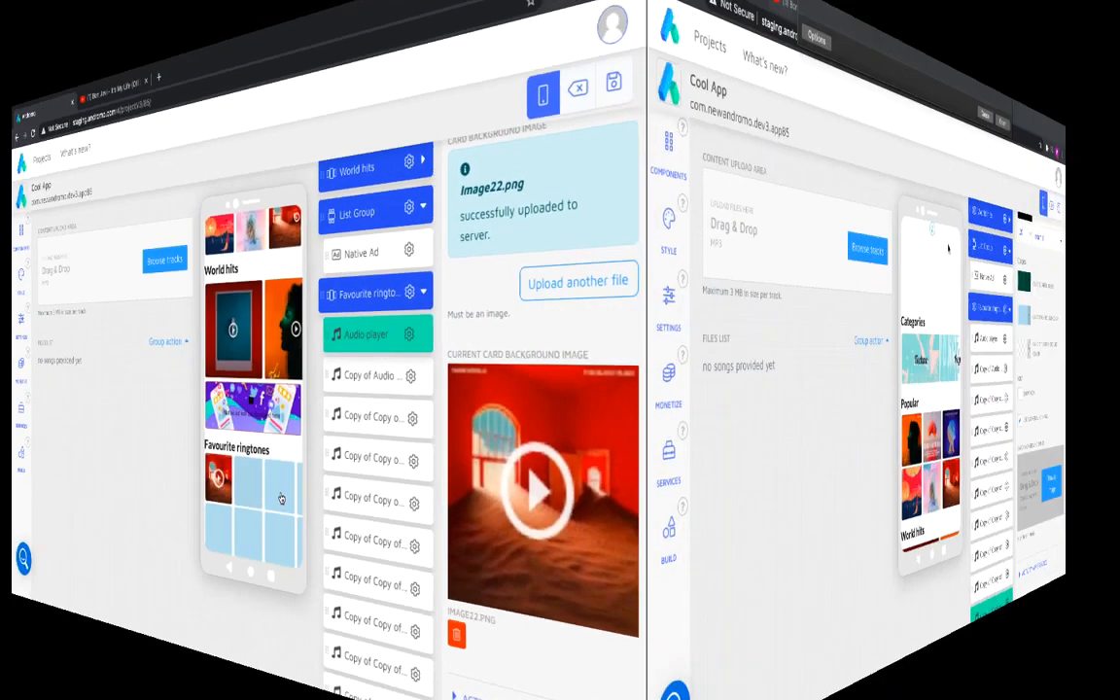
pyautogui.scroll(-3, 596, 488)
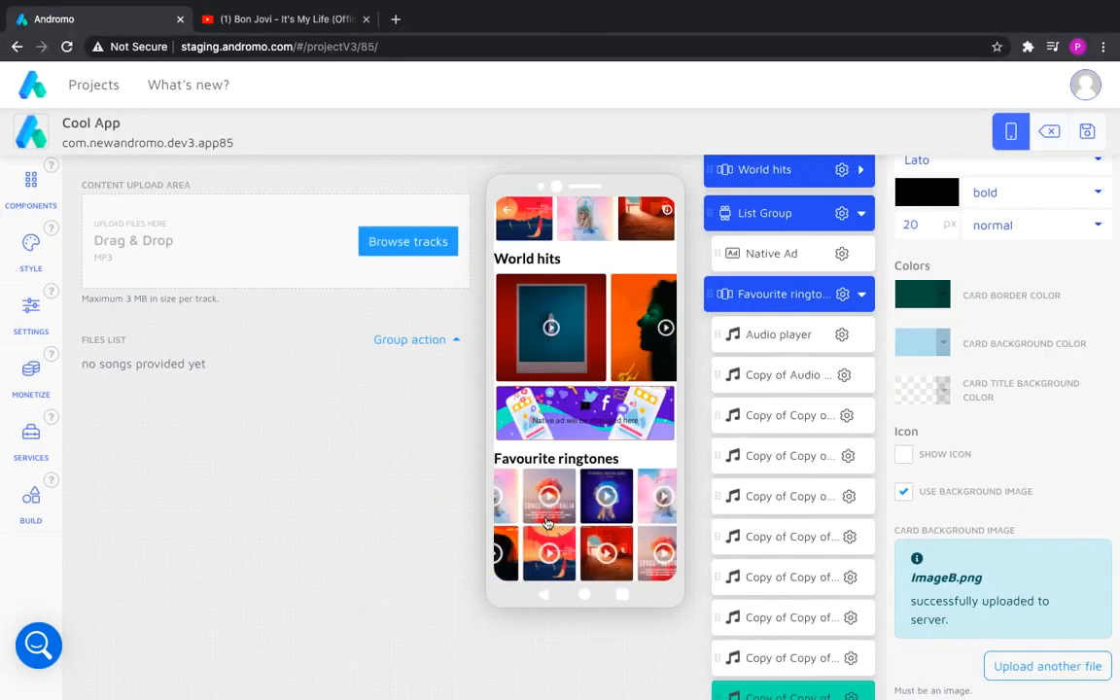
# Save the project and review the Sounds and Ringtones dashboard in the preview.
pyautogui.click(1087, 143)
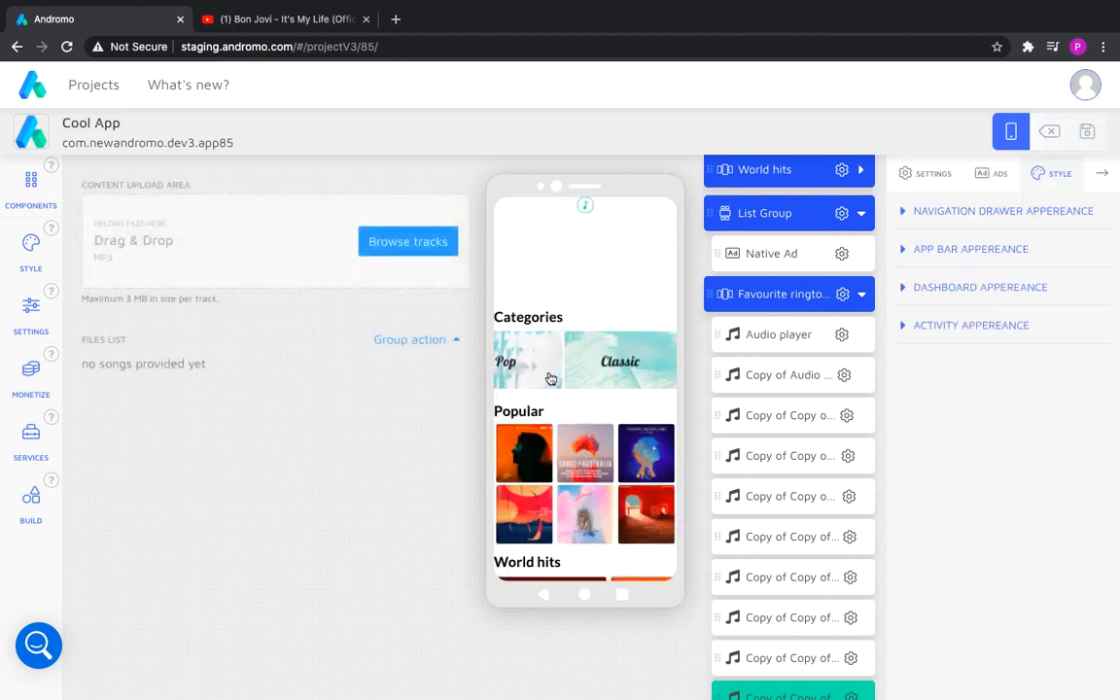
pyautogui.scroll(-4, 593, 486)
pyautogui.scroll(1, 576, 308)
pyautogui.scroll(2, 589, 263)
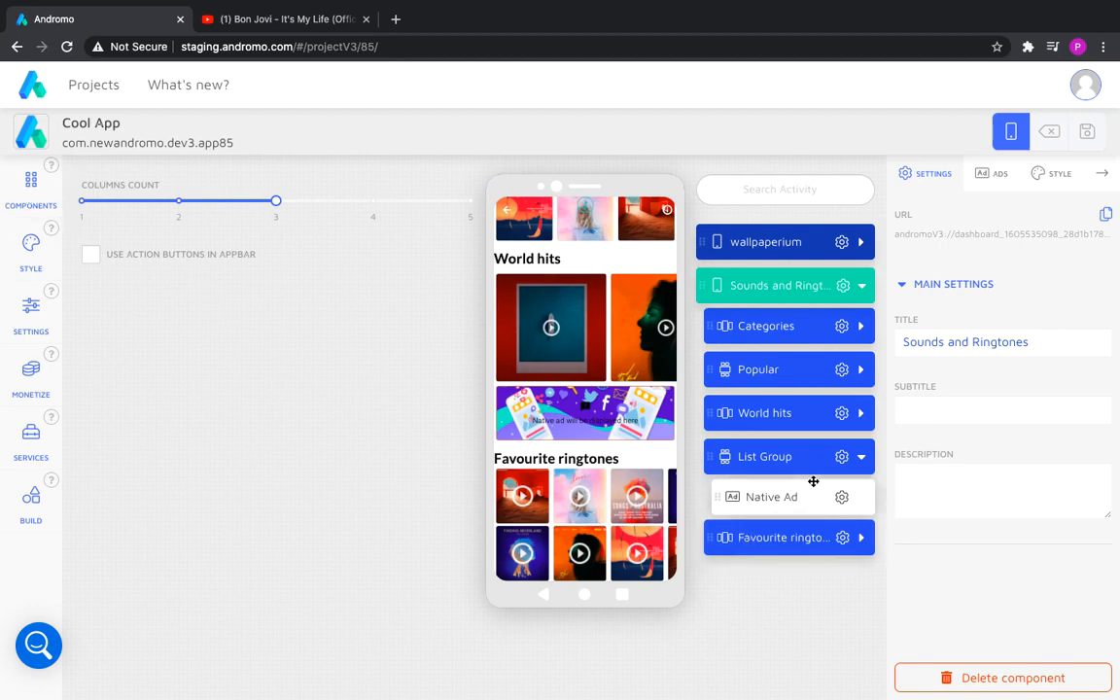
# Add a Dashboard button component to the end of the Favourite ringtones group.
pyautogui.click(843, 537)
pyautogui.click(129, 365)
pyautogui.scroll(-1, 243, 534)
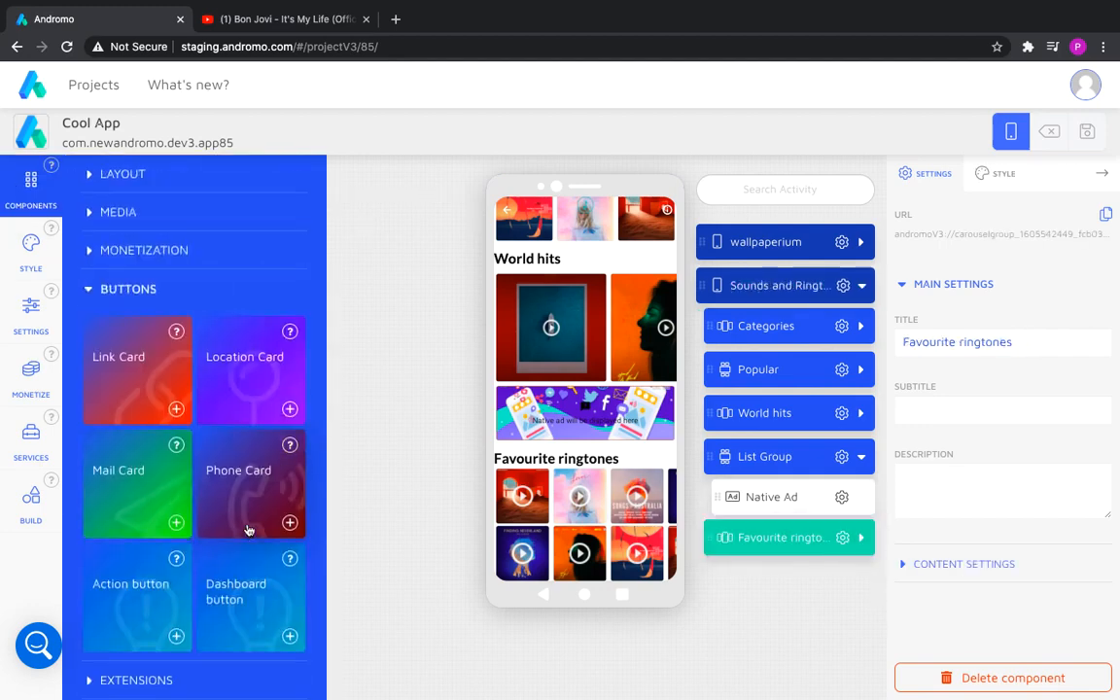
pyautogui.click(288, 639)
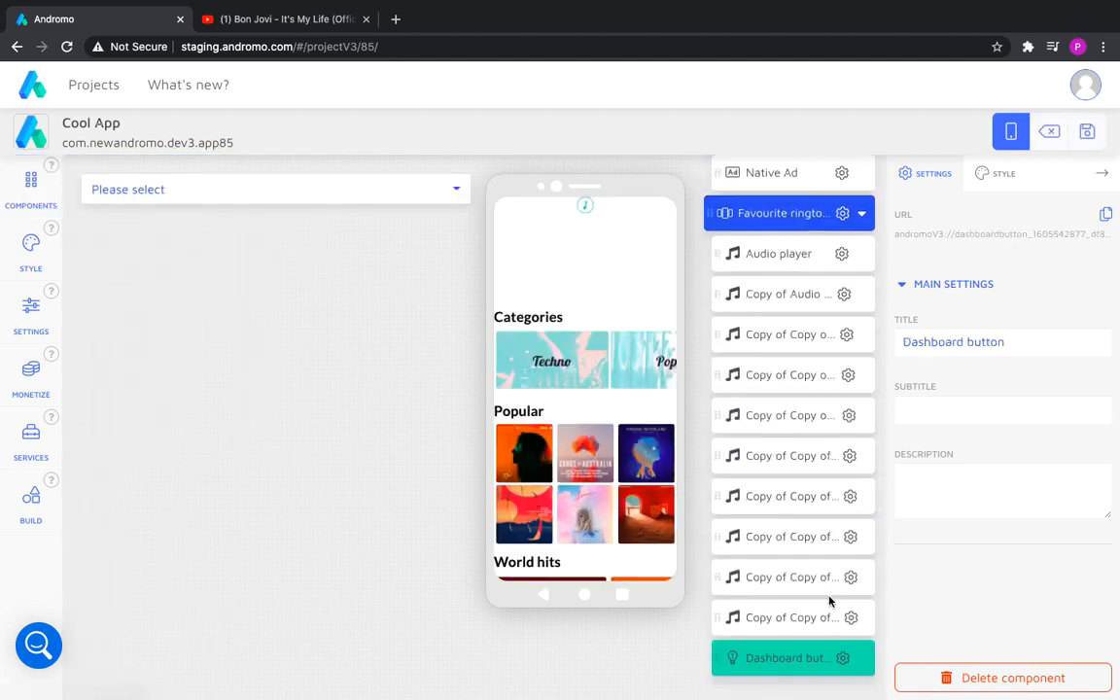
# Add a List Group below the Dashboard button.
pyautogui.click(31, 185)
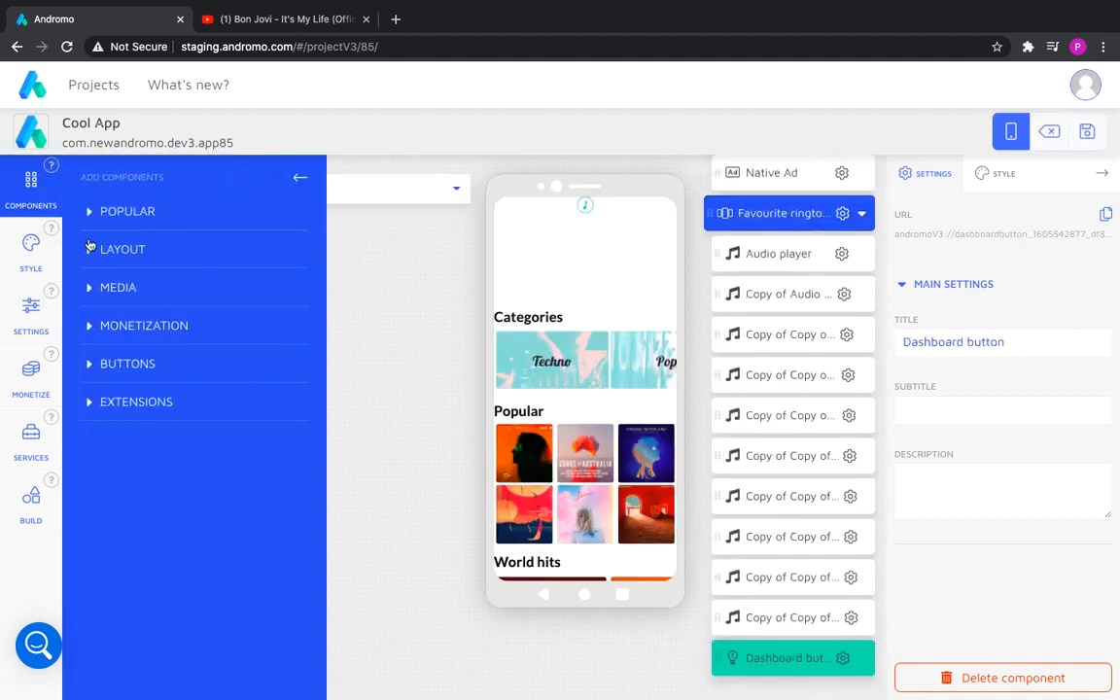
pyautogui.click(117, 250)
pyautogui.click(288, 370)
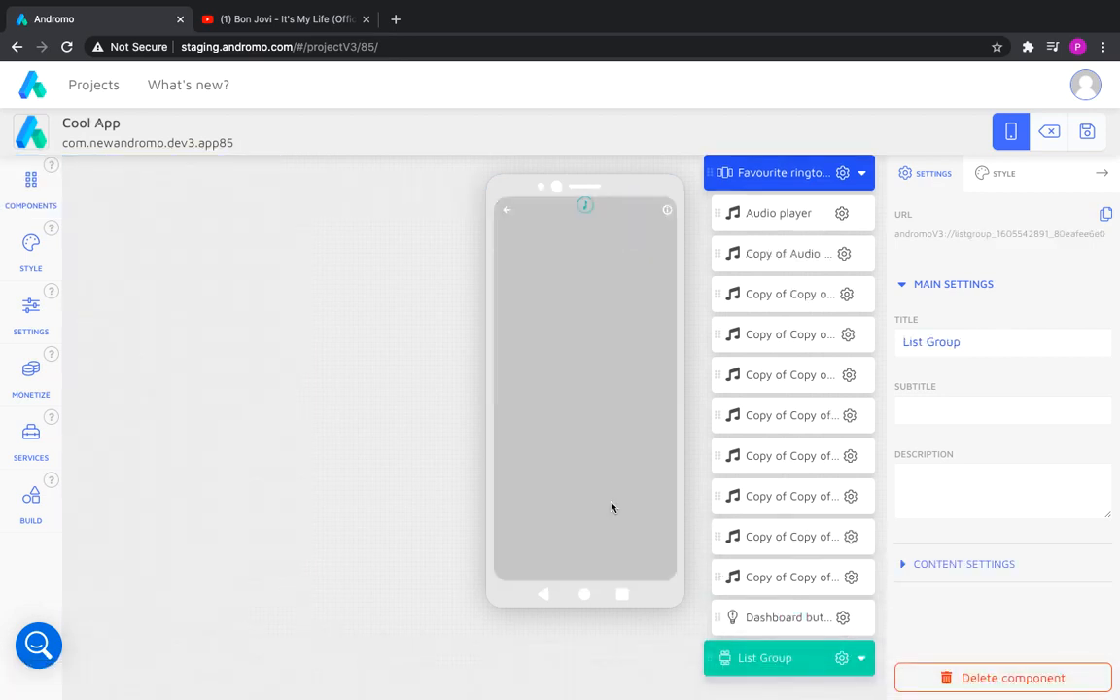
# Link the Dashboard button to the wallpaperium dashboard and move it into the new List Group.
pyautogui.click(792, 619)
pyautogui.click(252, 195)
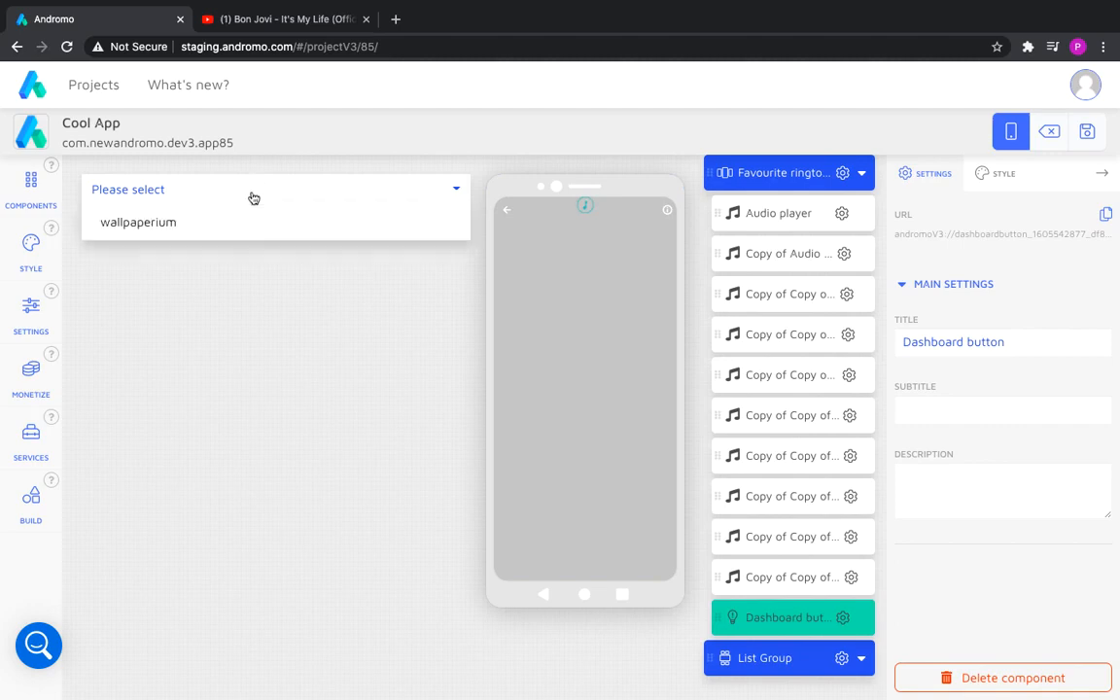
pyautogui.click(165, 223)
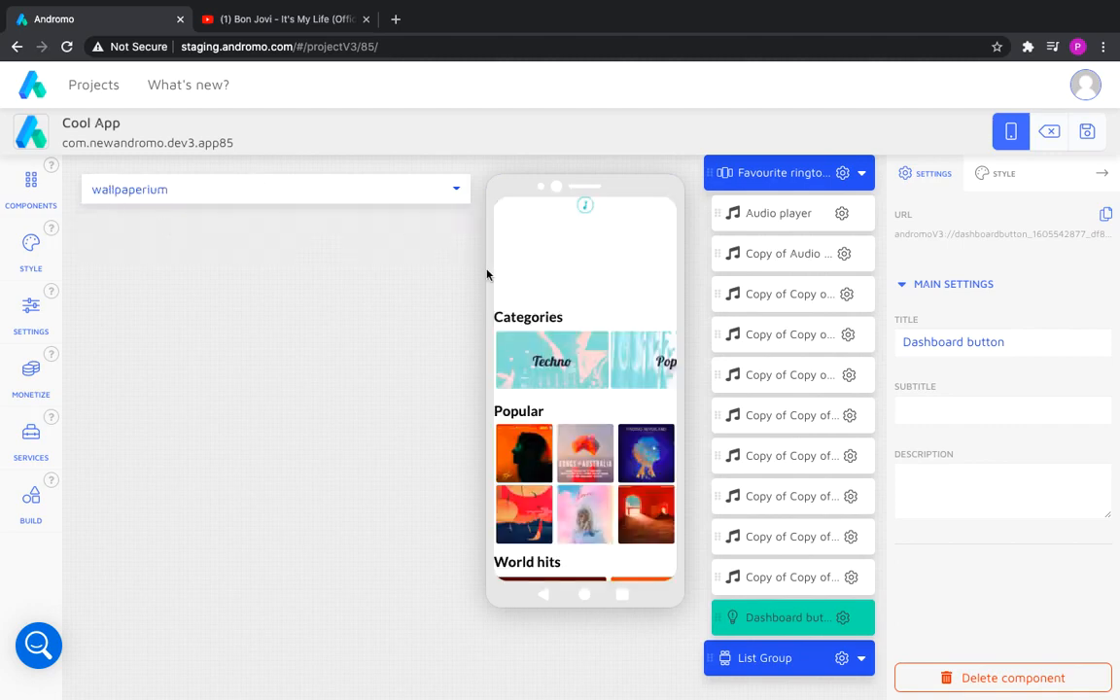
pyautogui.moveTo(792, 617); pyautogui.dragTo(793, 661)
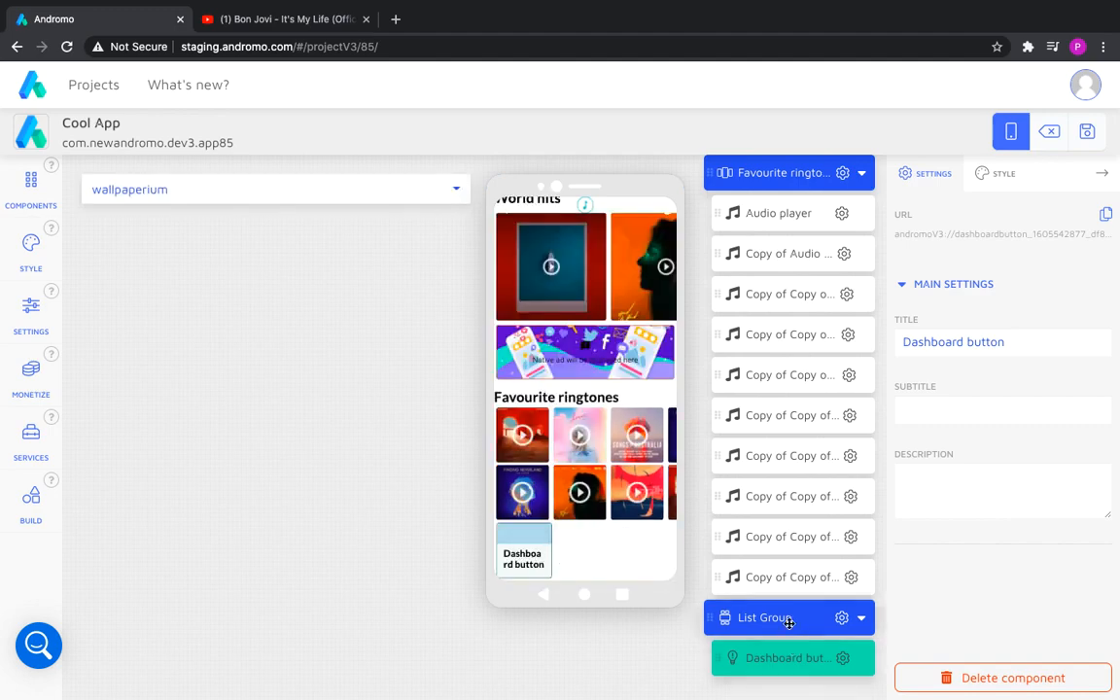
# Enable a custom size for the Dashboard button, with 3 columns and 2 rows.
pyautogui.click(1003, 173)
pyautogui.click(903, 312)
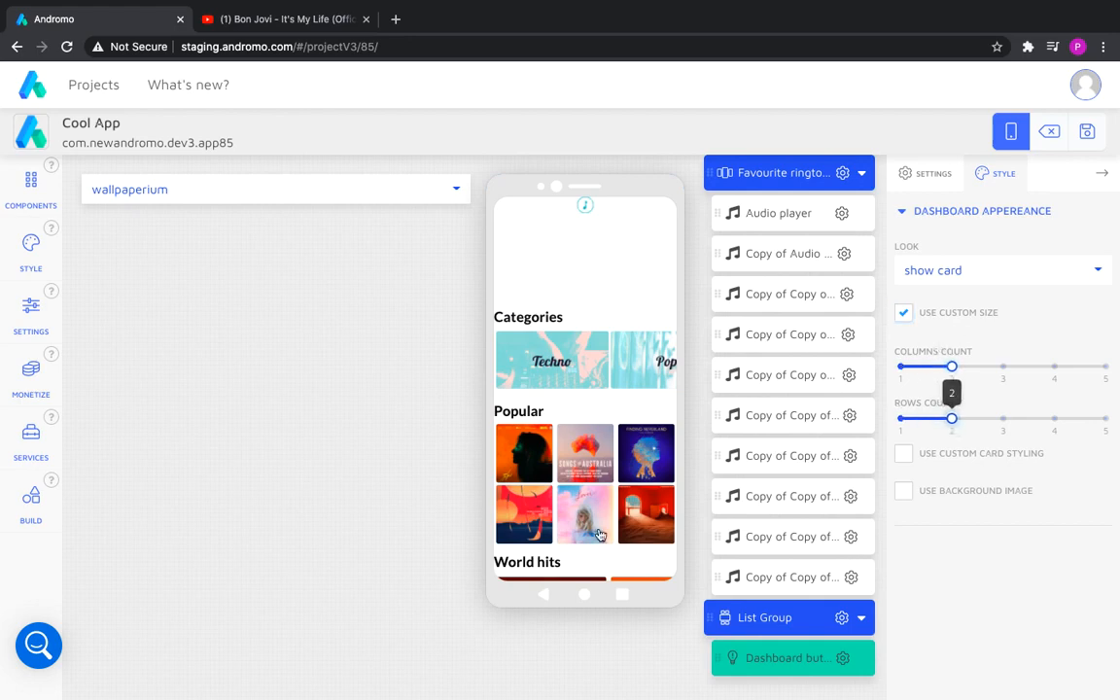
pyautogui.click(1003, 367)
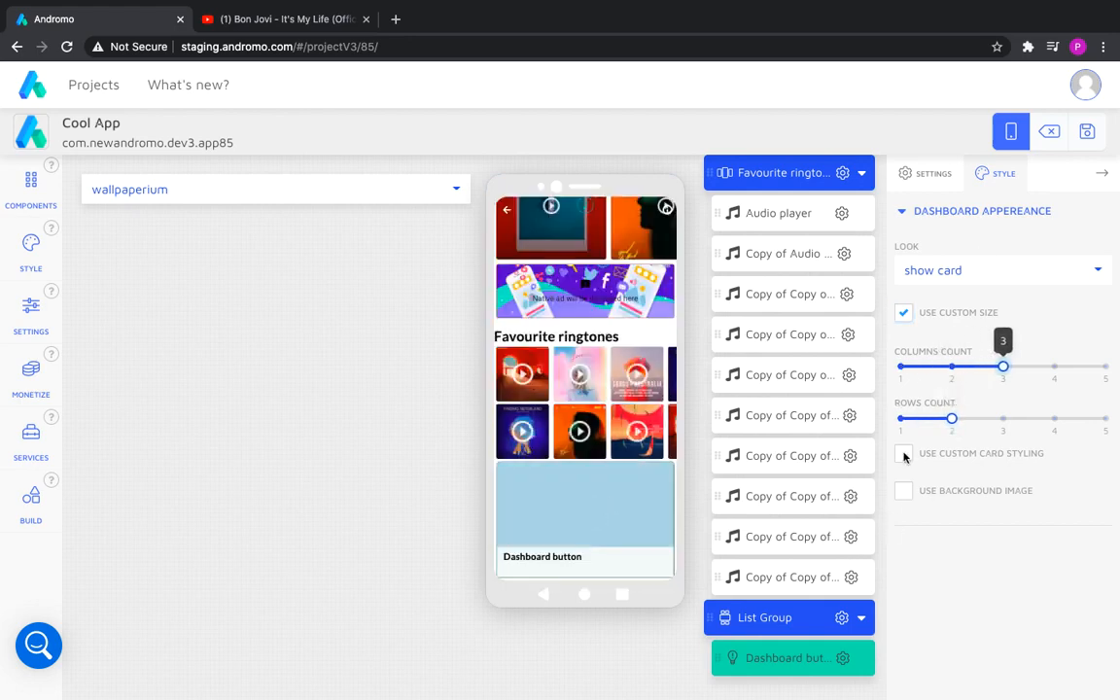
# Enable custom card styling for the Dashboard button with 5 px spacing and a border width of 0.
pyautogui.click(903, 455)
pyautogui.scroll(2, 972, 369)
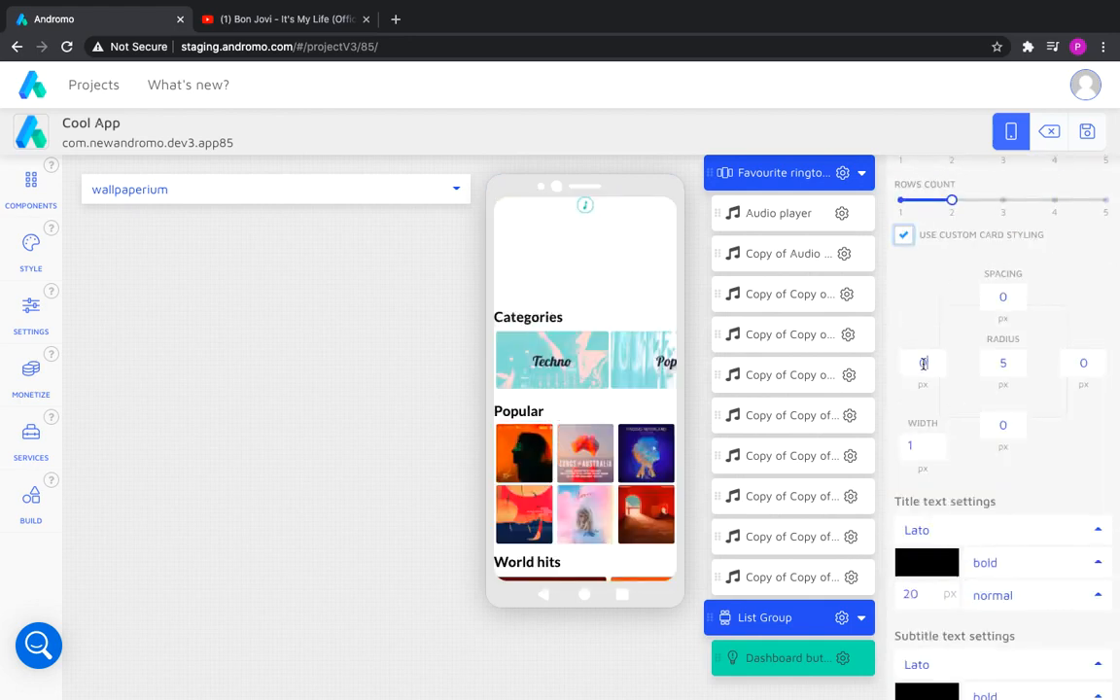
pyautogui.doubleClick(1079, 360)
pyautogui.write('5')
pyautogui.doubleClick(1001, 426)
pyautogui.write('5')
pyautogui.click(915, 447)
pyautogui.write('0')
# Make the Dashboard button card's title text and title background colours fully transparent.
pyautogui.click(927, 562)
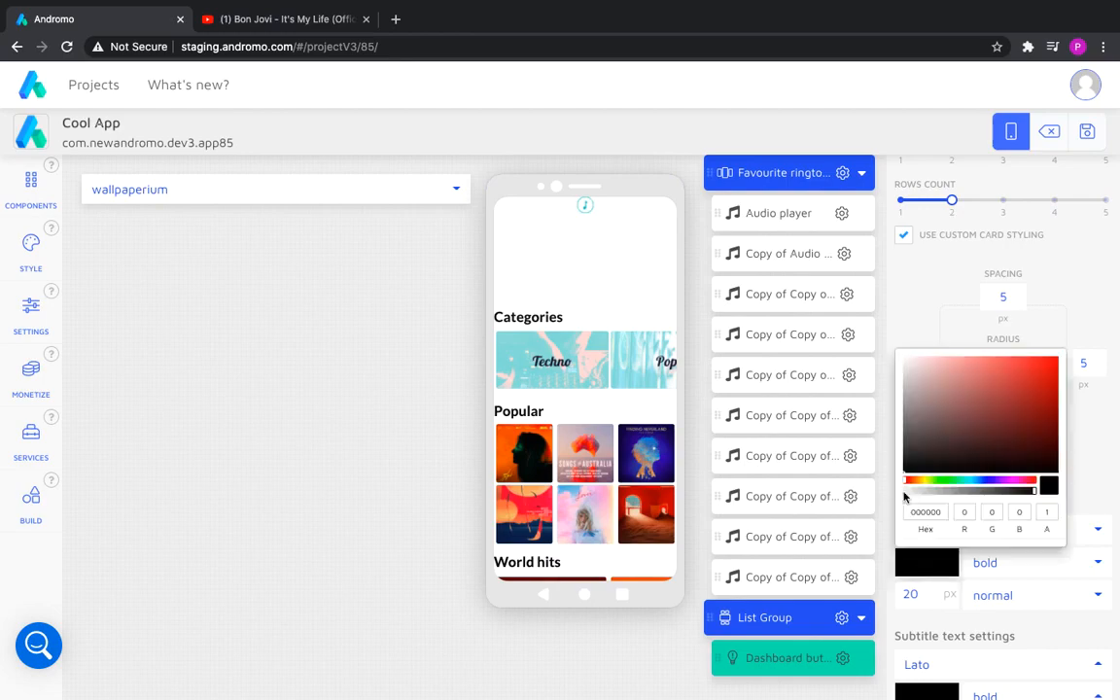
pyautogui.click(905, 492)
pyautogui.scroll(-3, 889, 579)
pyautogui.click(892, 568)
pyautogui.scroll(-1, 885, 566)
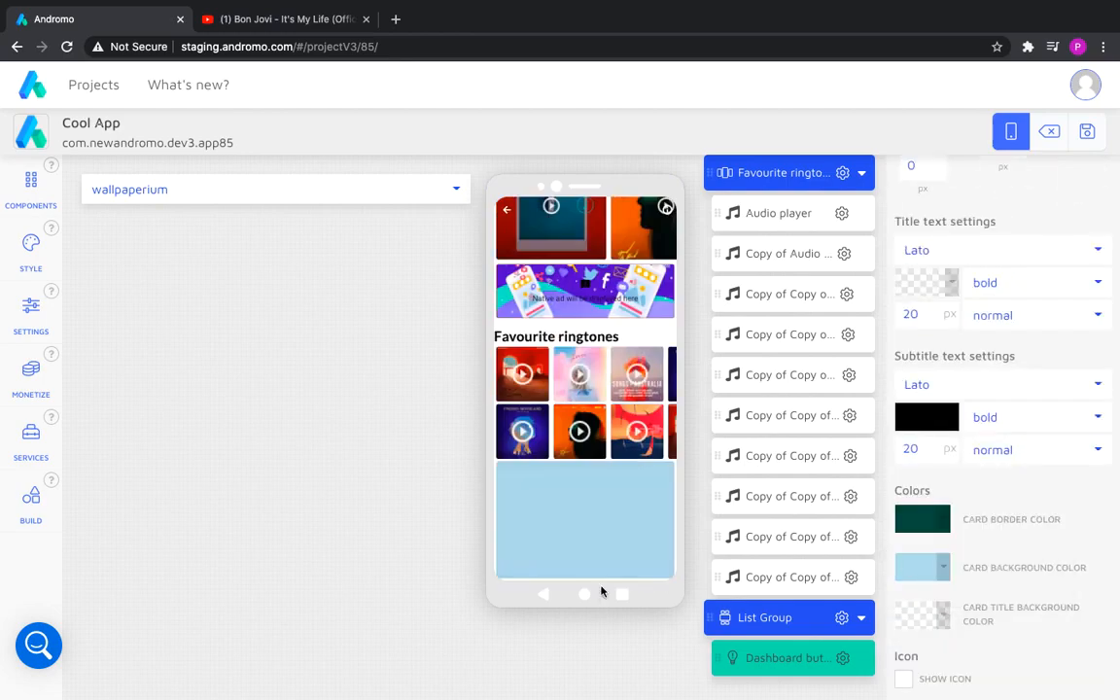
# Use Frame 174.jpg from the Icons folder as the Dashboard button's card background image.
pyautogui.scroll(-1, 972, 613)
pyautogui.click(903, 649)
pyautogui.scroll(-2, 973, 602)
pyautogui.click(974, 582)
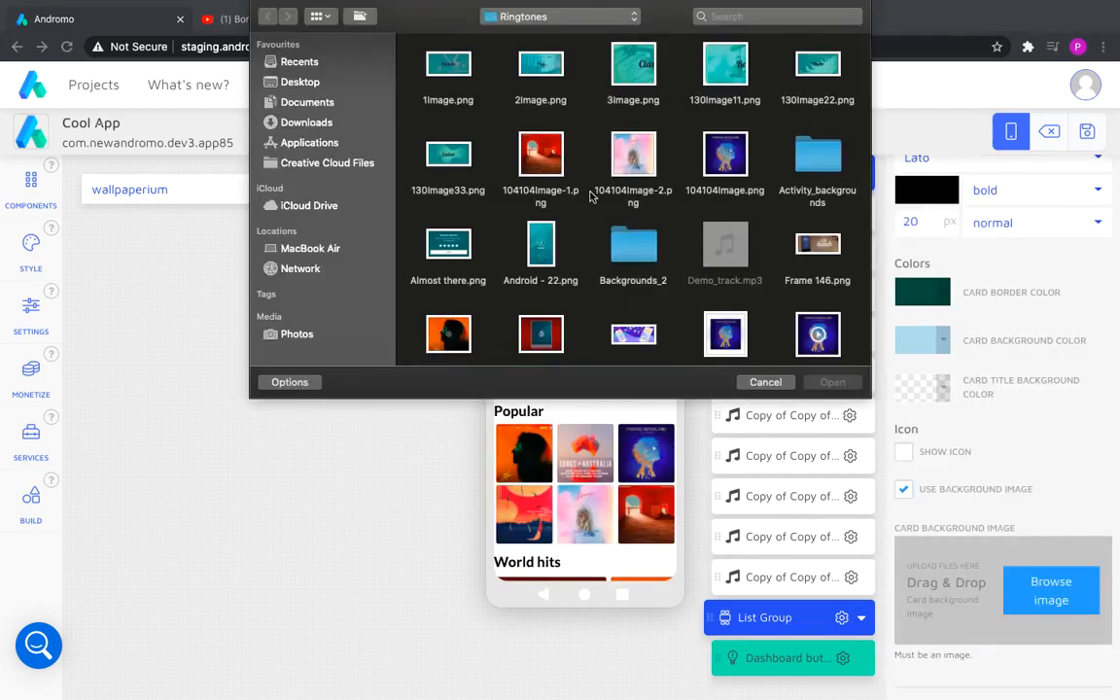
pyautogui.click(559, 17)
pyautogui.click(506, 30)
pyautogui.doubleClick(446, 76)
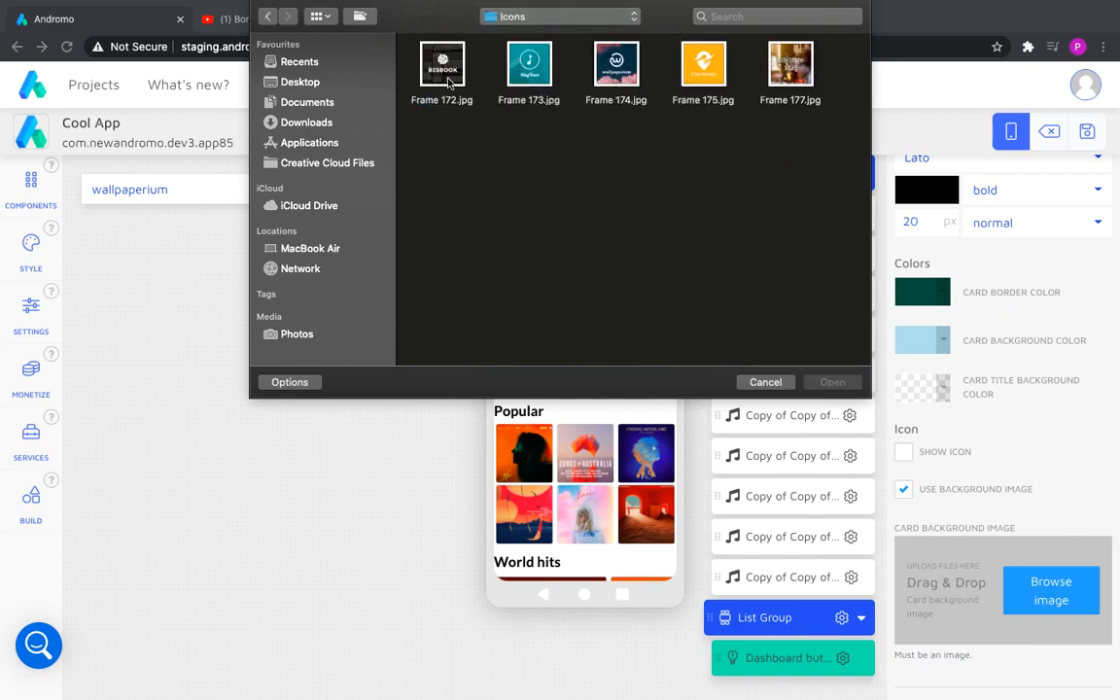
pyautogui.doubleClick(617, 66)
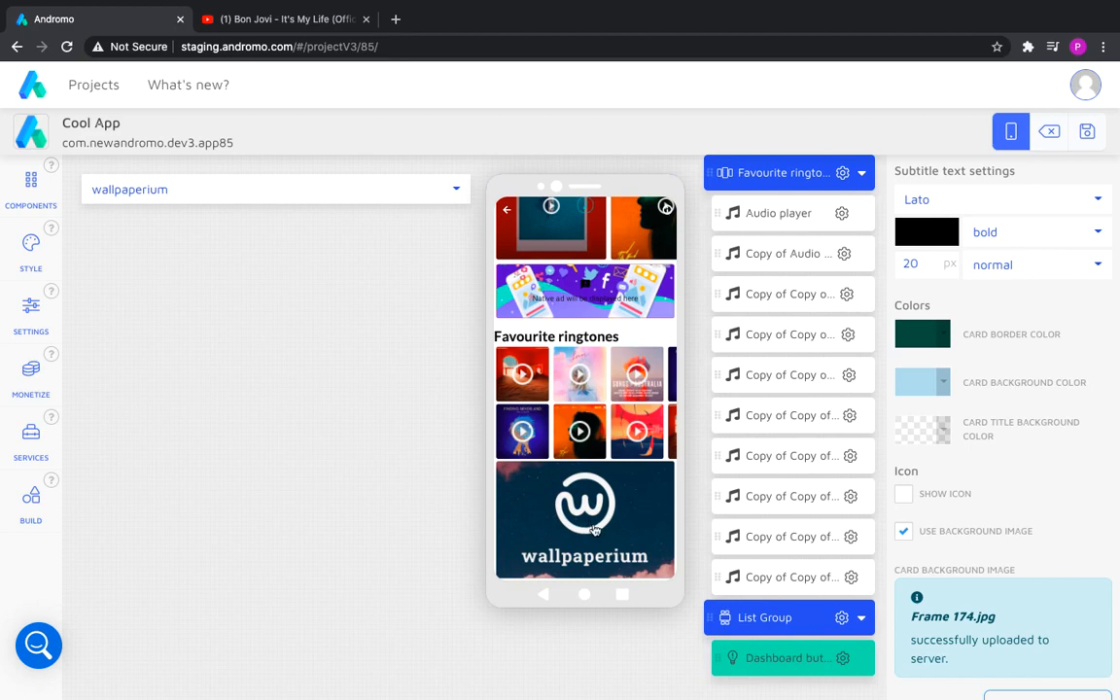
# Enable action buttons in the Sounds and Ringtones dashboard's app bar and add one button of the link type.
pyautogui.click(586, 554)
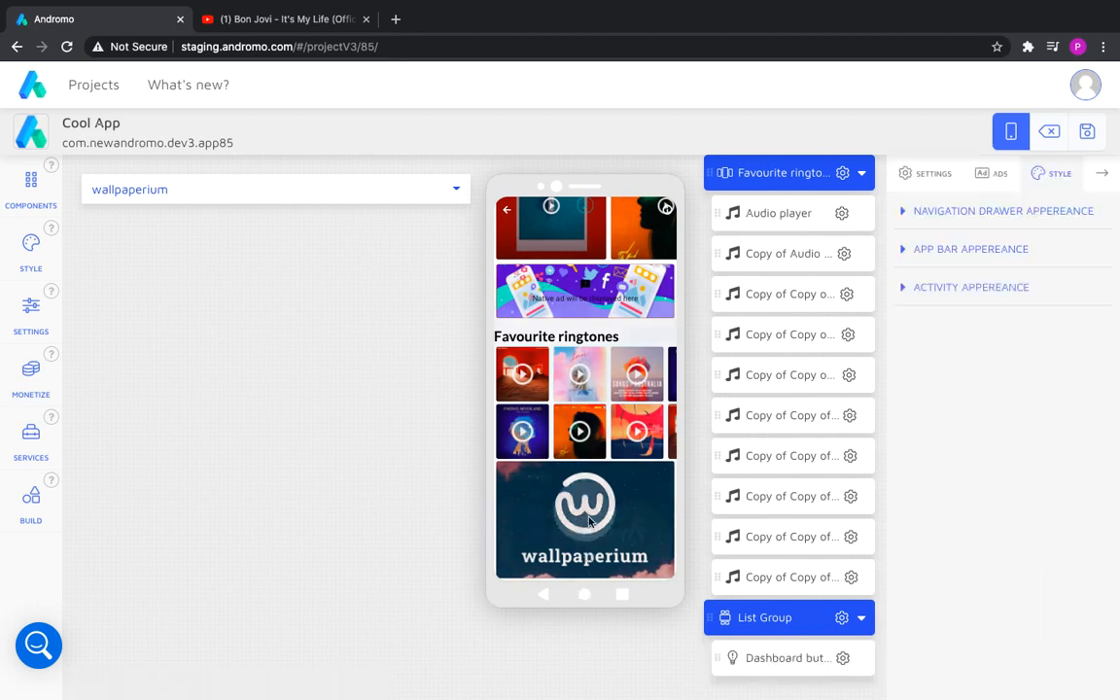
pyautogui.scroll(-10, 590, 412)
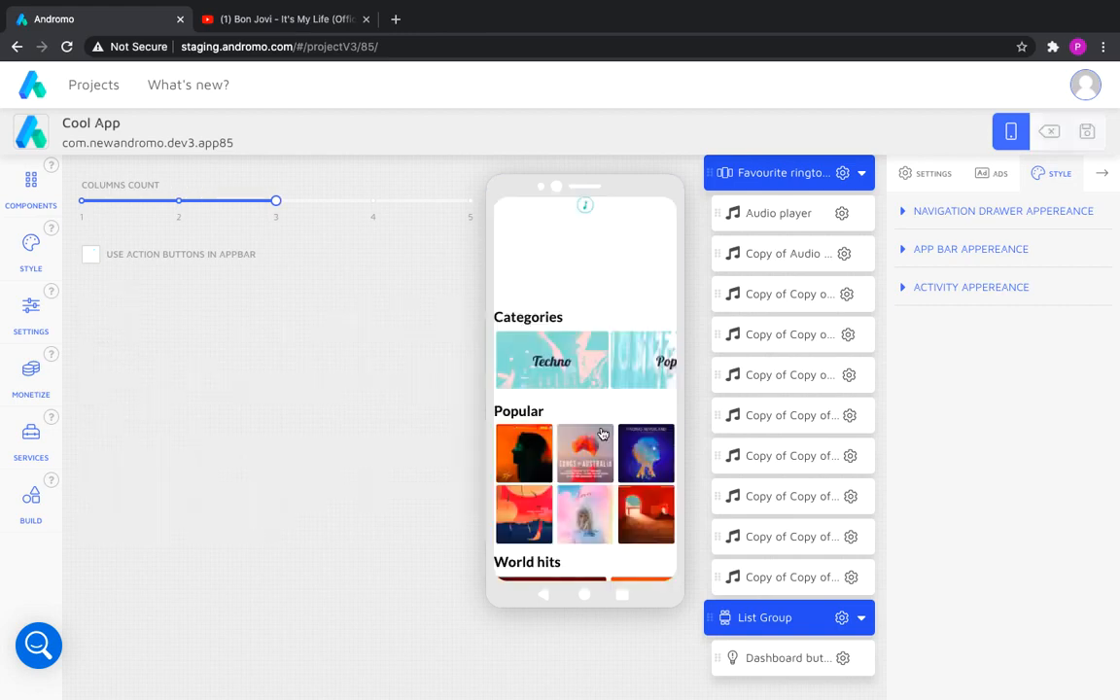
pyautogui.scroll(4, 710, 230)
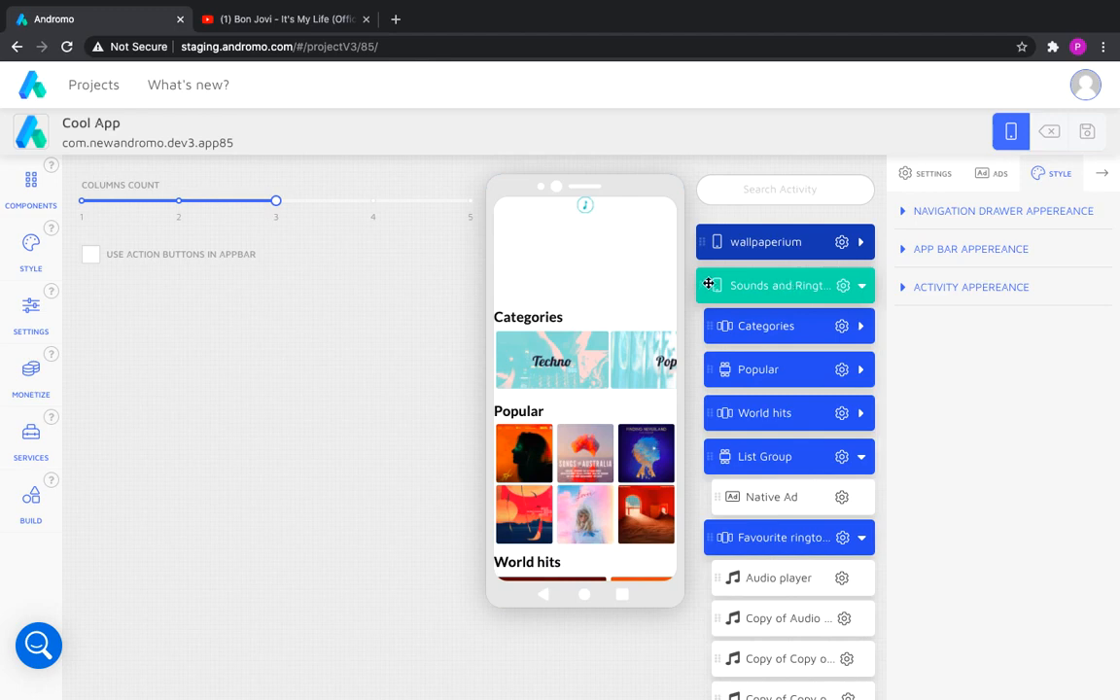
pyautogui.click(90, 256)
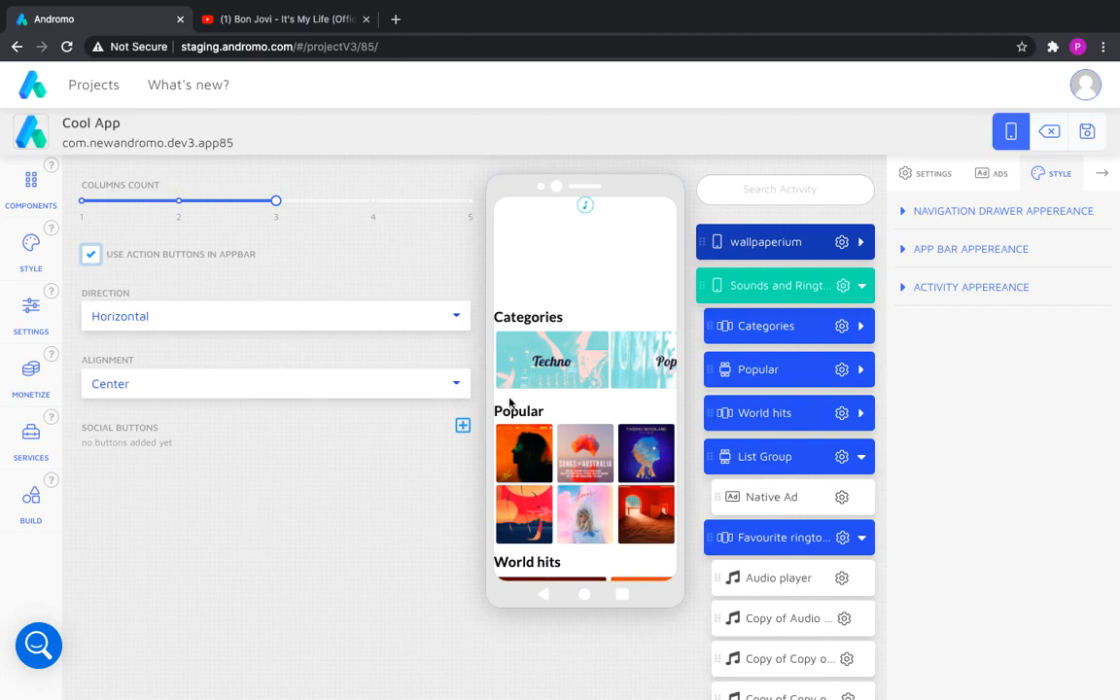
pyautogui.click(464, 428)
pyautogui.click(175, 450)
pyautogui.click(146, 476)
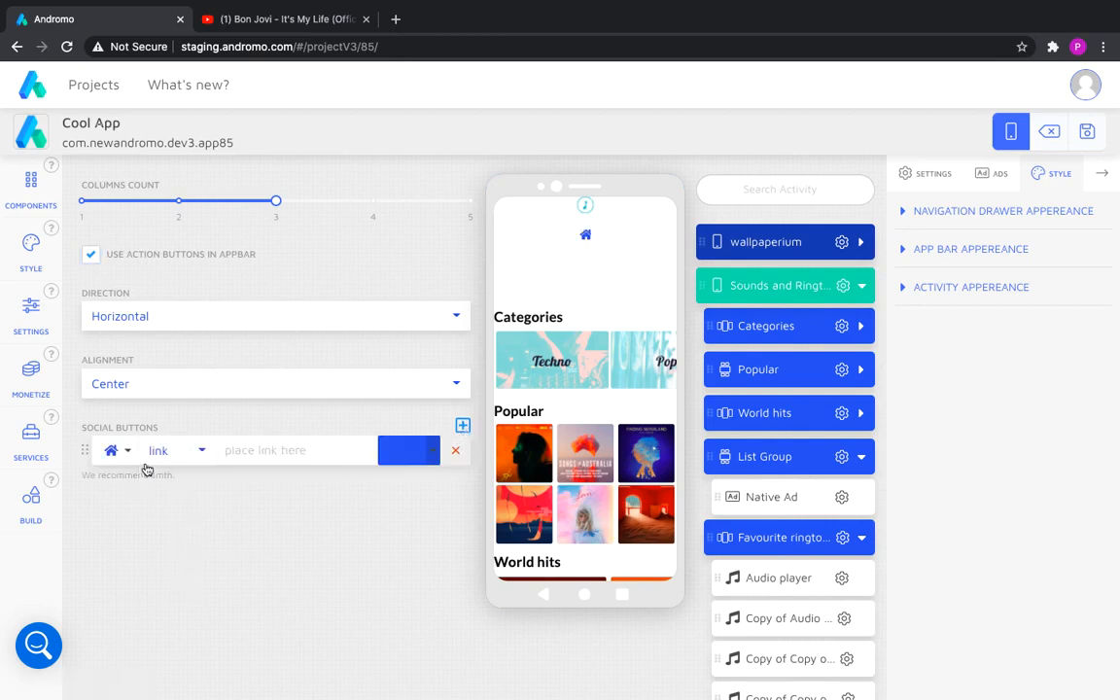
# Change the first app bar action button's icon to the outlined headphones found by searching for music.
pyautogui.click(124, 453)
pyautogui.click(154, 201)
pyautogui.write('music')
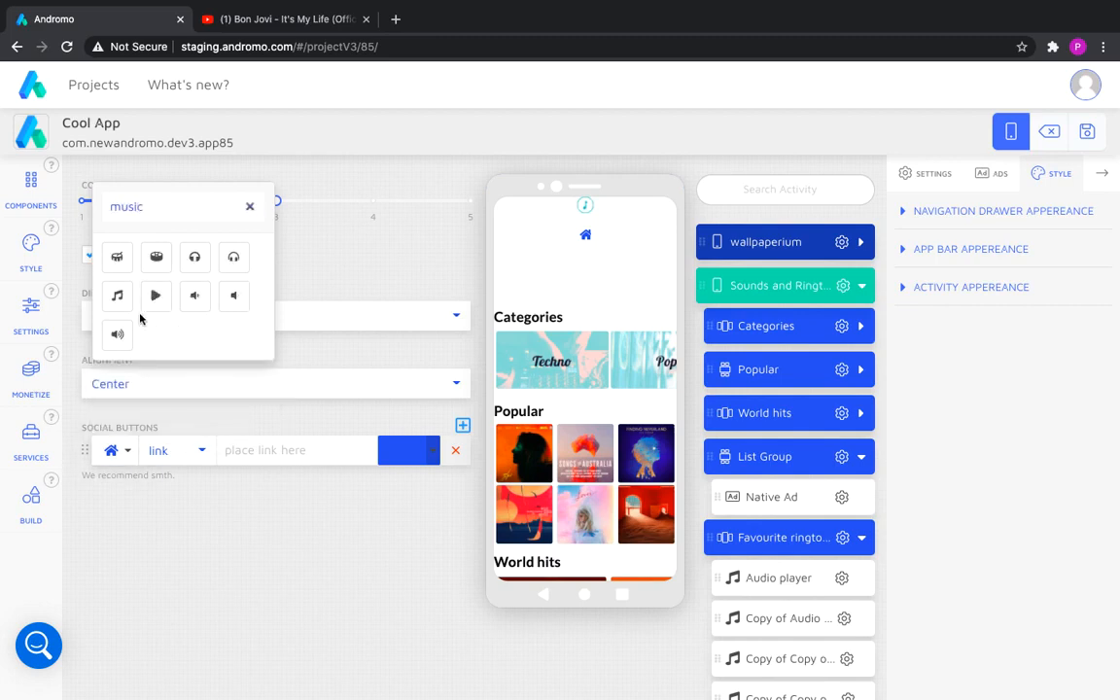
pyautogui.click(235, 258)
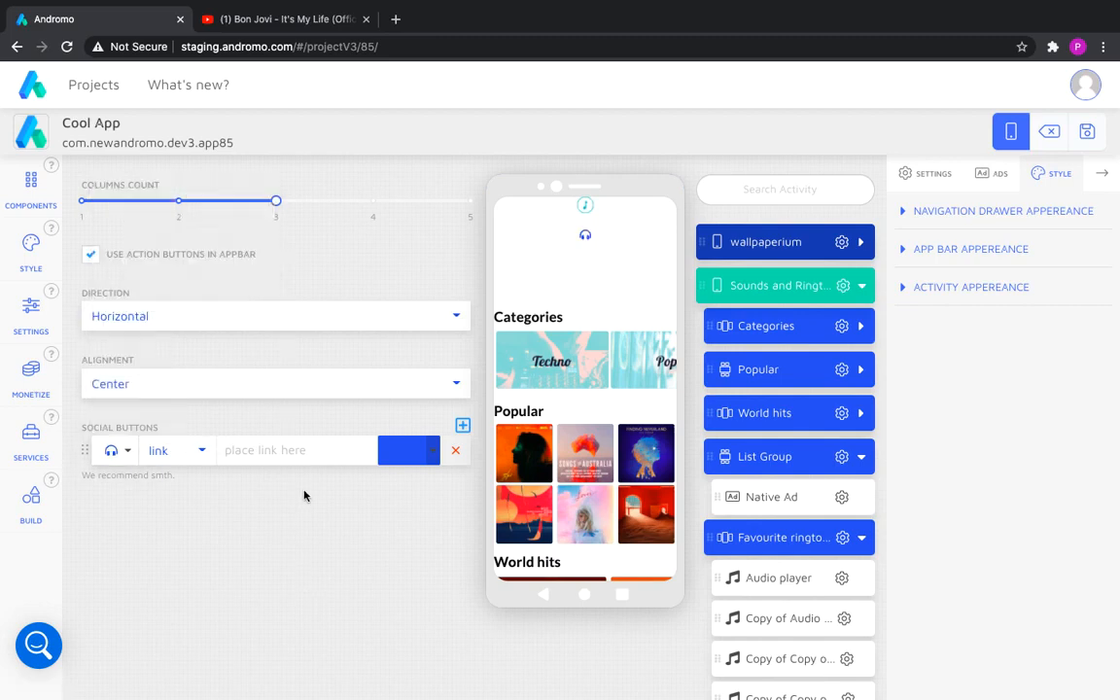
# Set the headphones button's link to andromo.com and its colour to turquoise.
pyautogui.write('andromo.com')
pyautogui.click(407, 459)
pyautogui.moveTo(360, 630); pyautogui.dragTo(281, 630)
pyautogui.press('super+v')
pyautogui.click(280, 630)
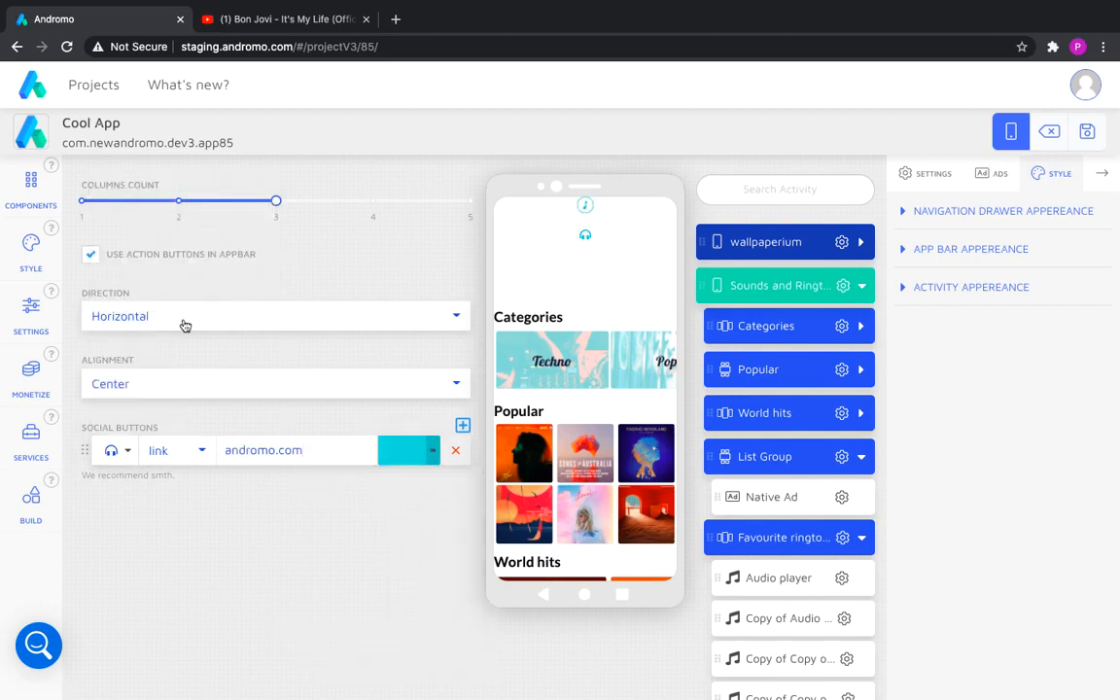
# Set the action buttons' alignment to Start and place a second button after the headphones button.
pyautogui.click(158, 388)
pyautogui.click(114, 416)
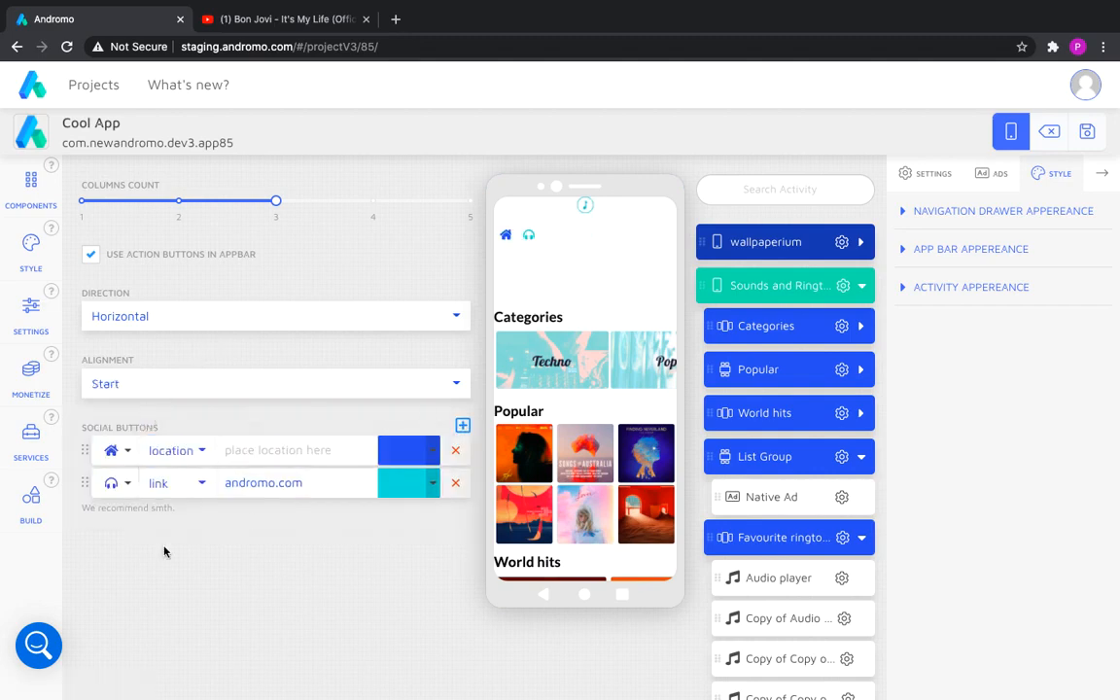
pyautogui.moveTo(85, 460)
pyautogui.mouseDown()
pyautogui.moveTo(82, 497)
pyautogui.moveTo(86, 484)
pyautogui.mouseUp()
# Give the second action button a music note icon and the same turquoise colour as the headphones button.
pyautogui.click(121, 483)
pyautogui.write('music')
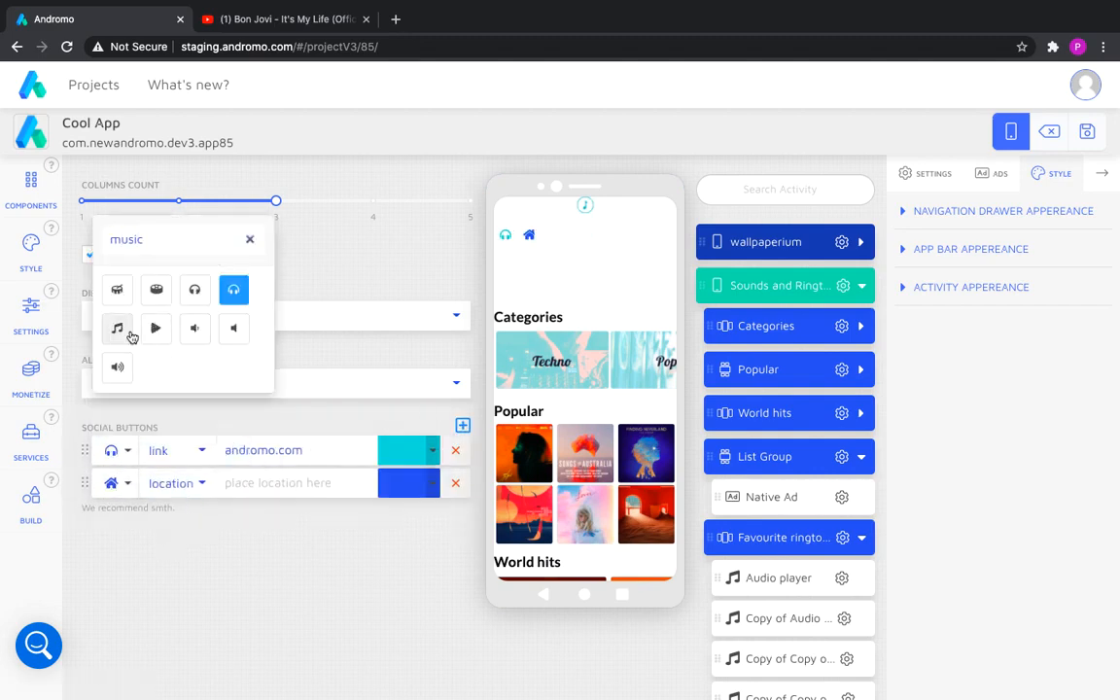
pyautogui.click(124, 331)
pyautogui.click(401, 486)
pyautogui.moveTo(362, 431); pyautogui.dragTo(324, 431)
pyautogui.press('super+v')
pyautogui.click(302, 521)
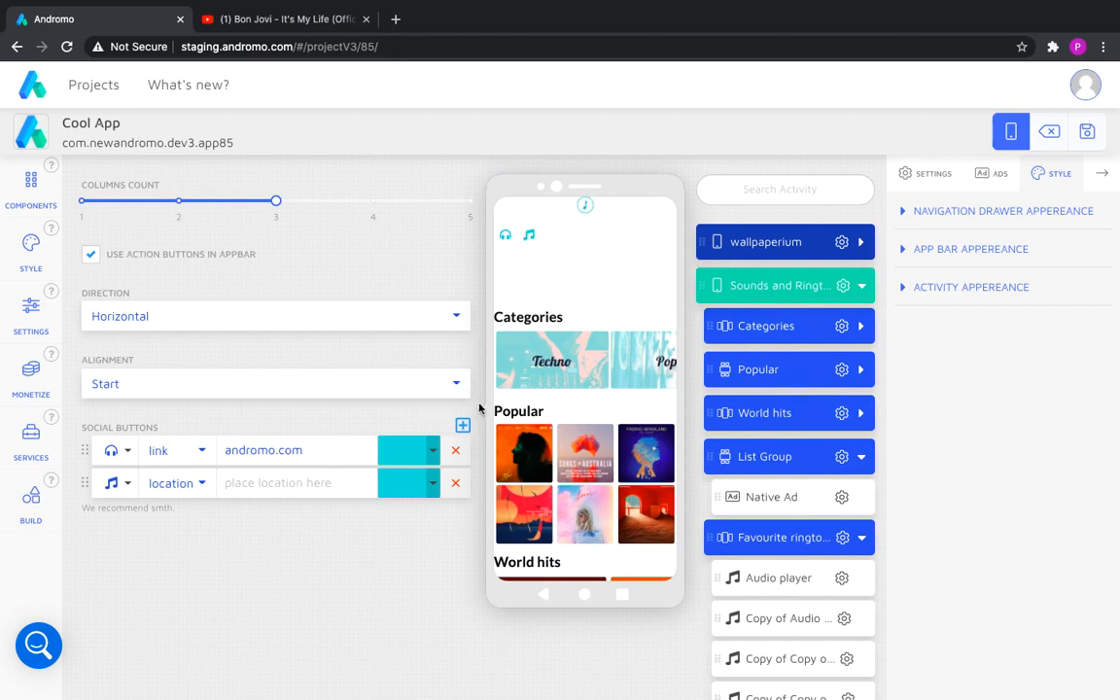
# Add a third action button at the end of the list and give it the Google Play icon.
pyautogui.click(463, 425)
pyautogui.moveTo(85, 451); pyautogui.dragTo(130, 537)
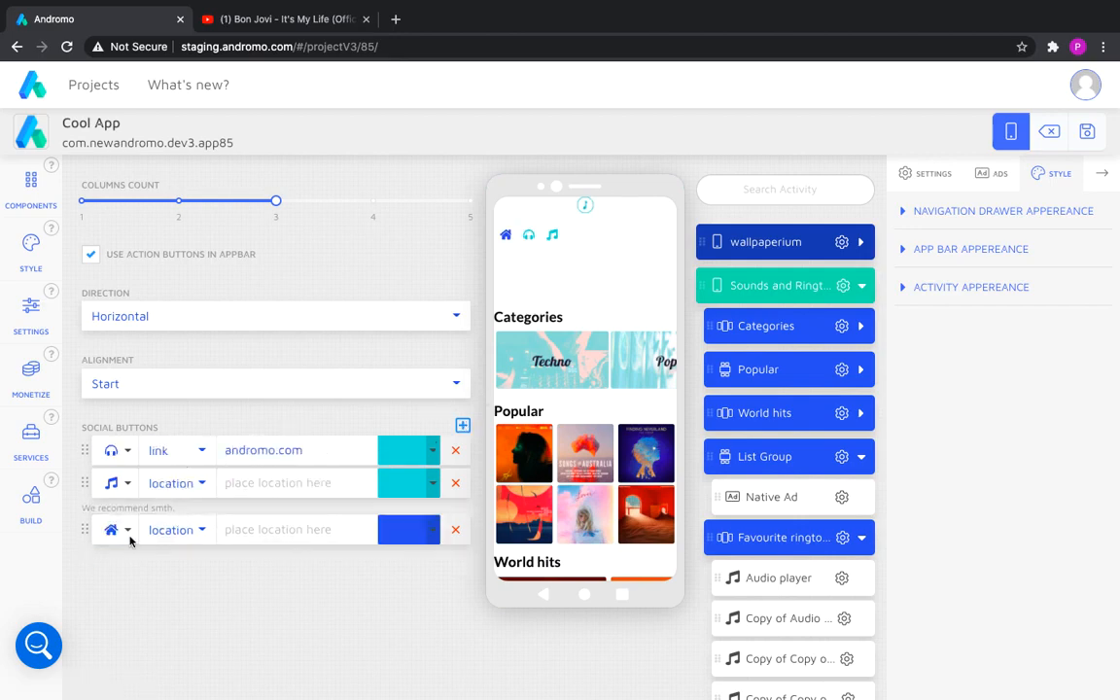
pyautogui.click(118, 516)
pyautogui.write('play')
pyautogui.click(117, 535)
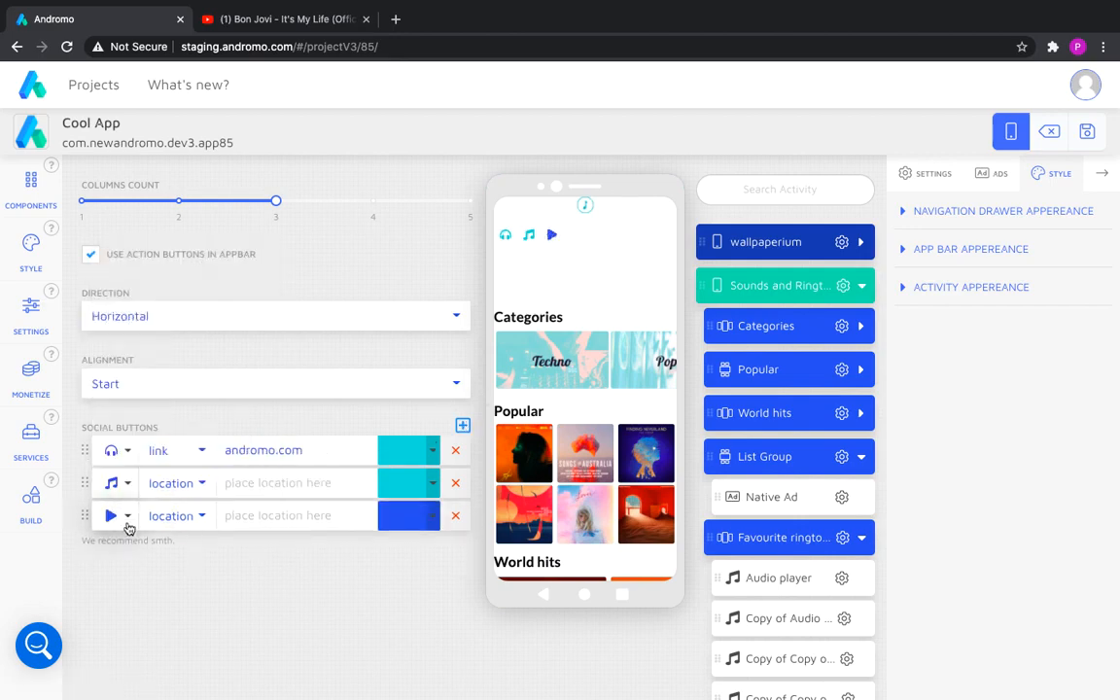
pyautogui.click(119, 516)
pyautogui.click(117, 535)
# Make the last two action buttons links, to soundcloud.com for the music note and play.google.com for the Google Play icon.
pyautogui.click(177, 516)
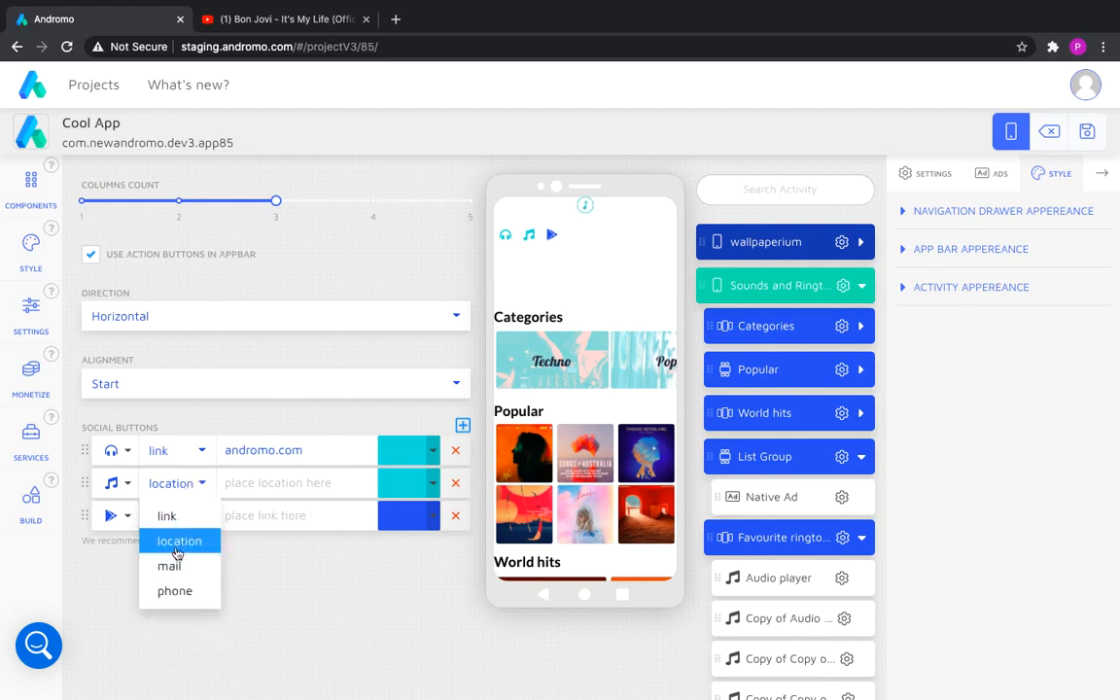
pyautogui.click(167, 516)
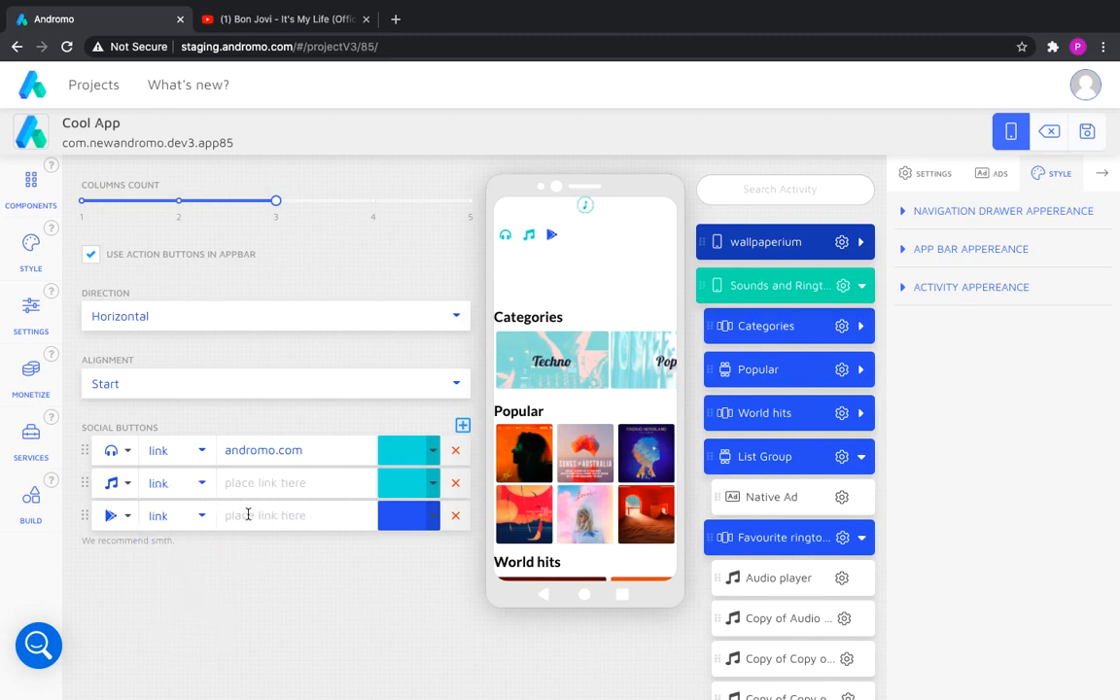
pyautogui.click(247, 515)
pyautogui.write('play.google.com')
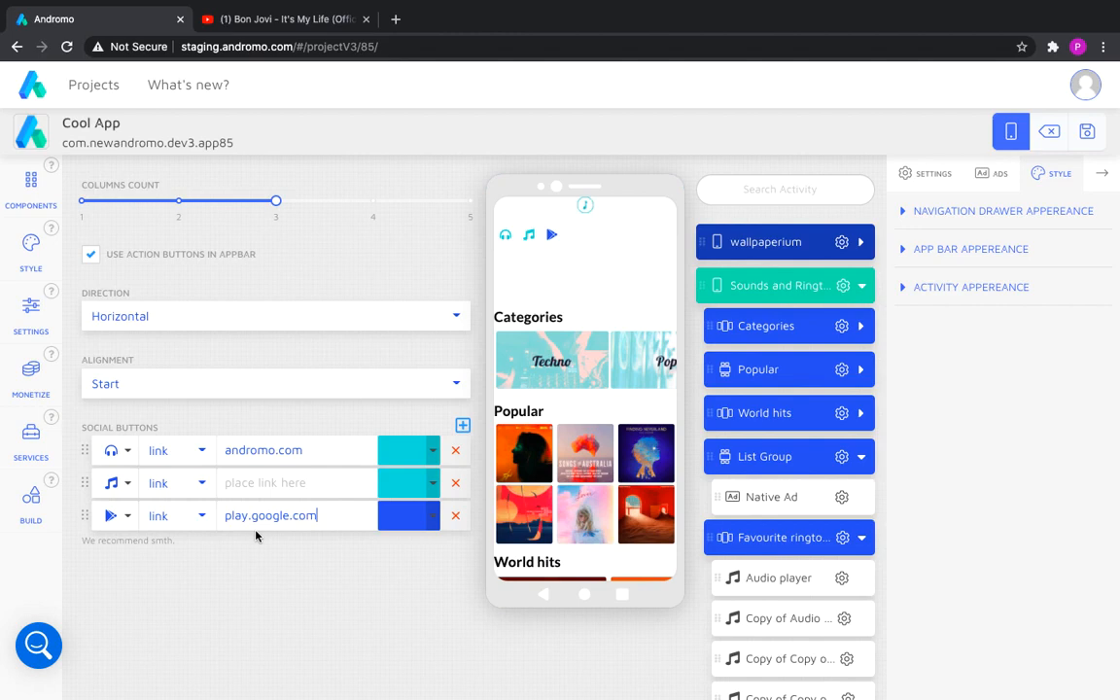
pyautogui.click(311, 482)
pyautogui.write('soundcloud.com')
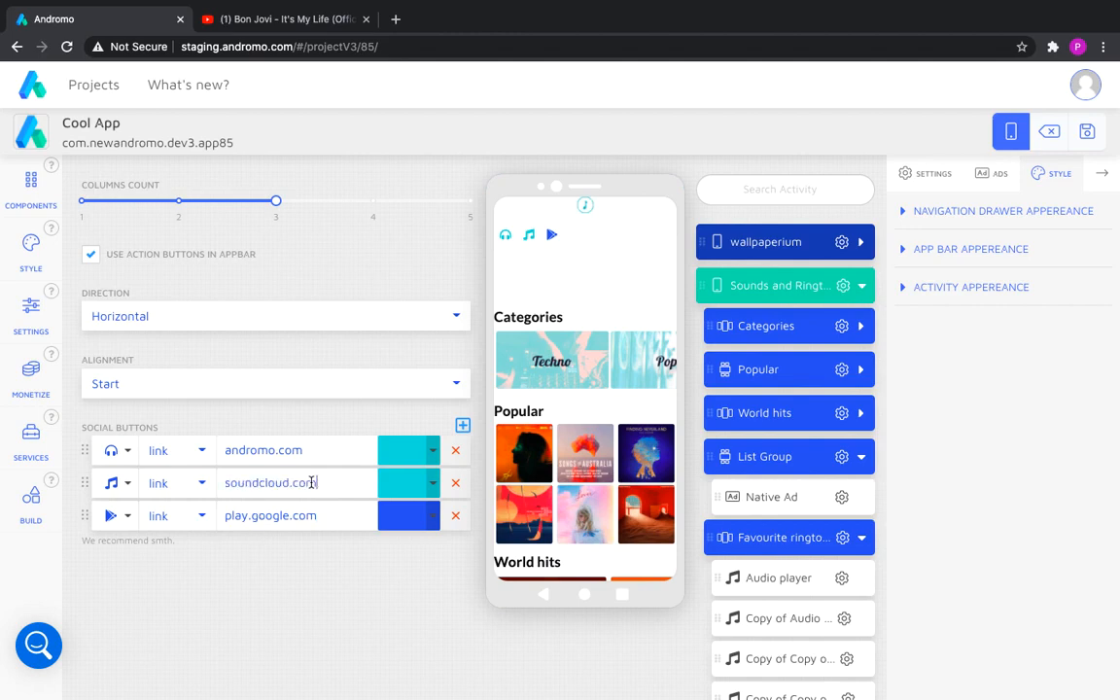
# Apply the matching turquoise to the Google Play button and set the action buttons' direction to Vertical.
pyautogui.click(377, 509)
pyautogui.doubleClick(342, 465)
pyautogui.hotkey('ctrl', 'v')
pyautogui.click(327, 552)
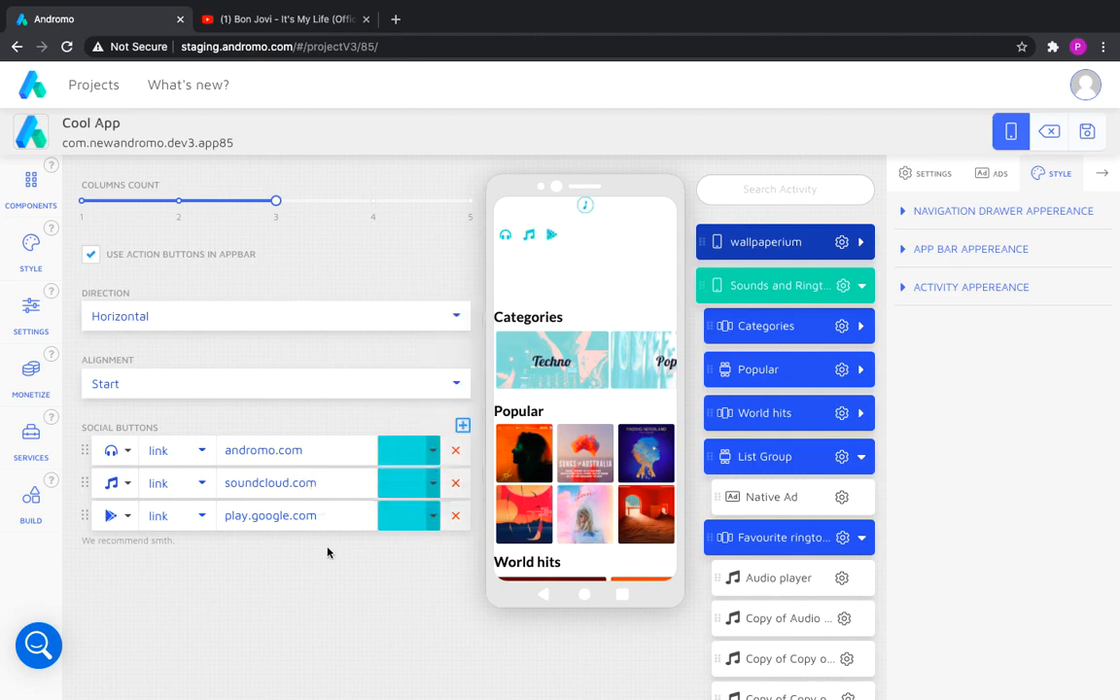
pyautogui.click(165, 316)
pyautogui.click(144, 377)
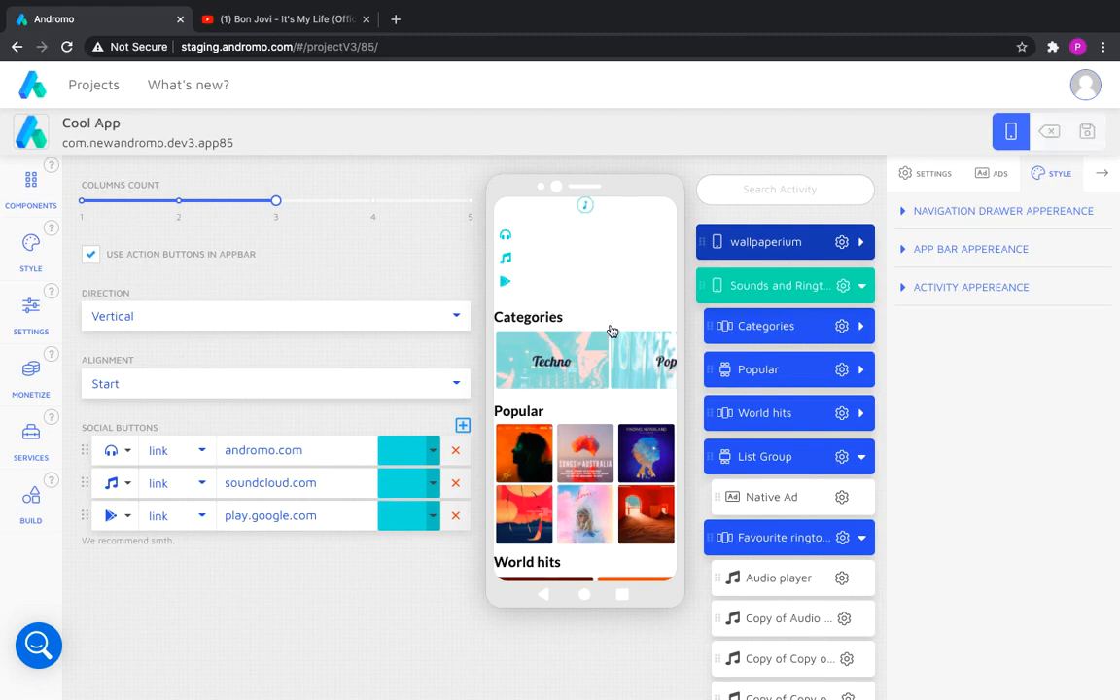
# Test the wallpaperium button at the end of the Sounds and Ringtones dashboard in the phone preview.
pyautogui.scroll(-5, 587, 380)
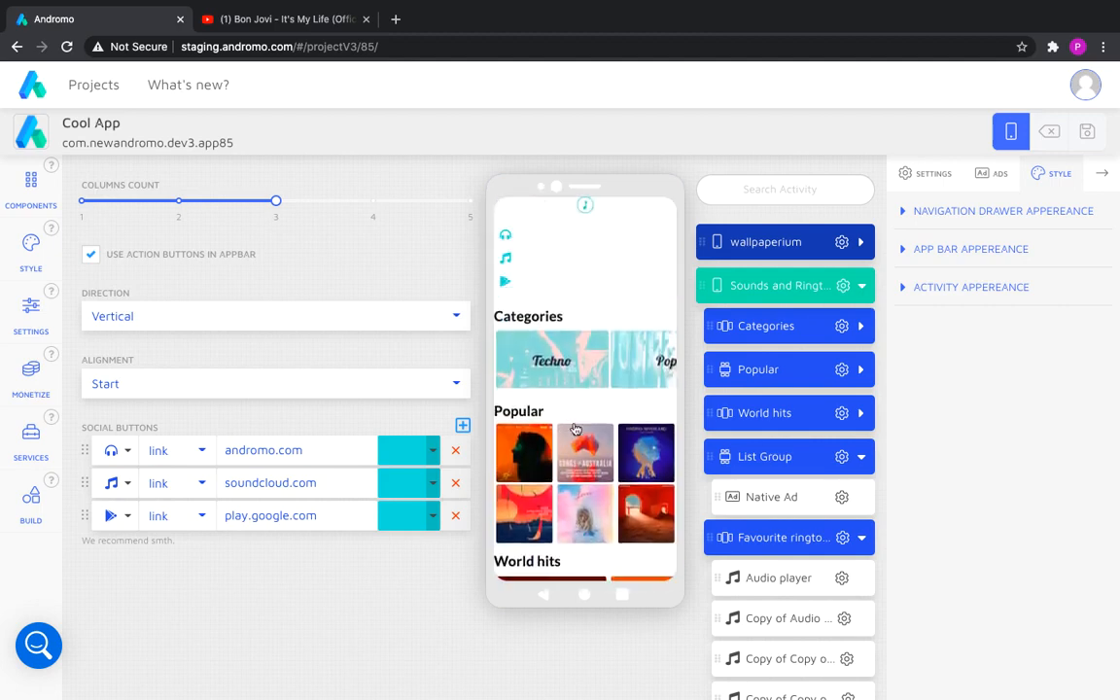
pyautogui.scroll(-5, 574, 429)
pyautogui.click(569, 494)
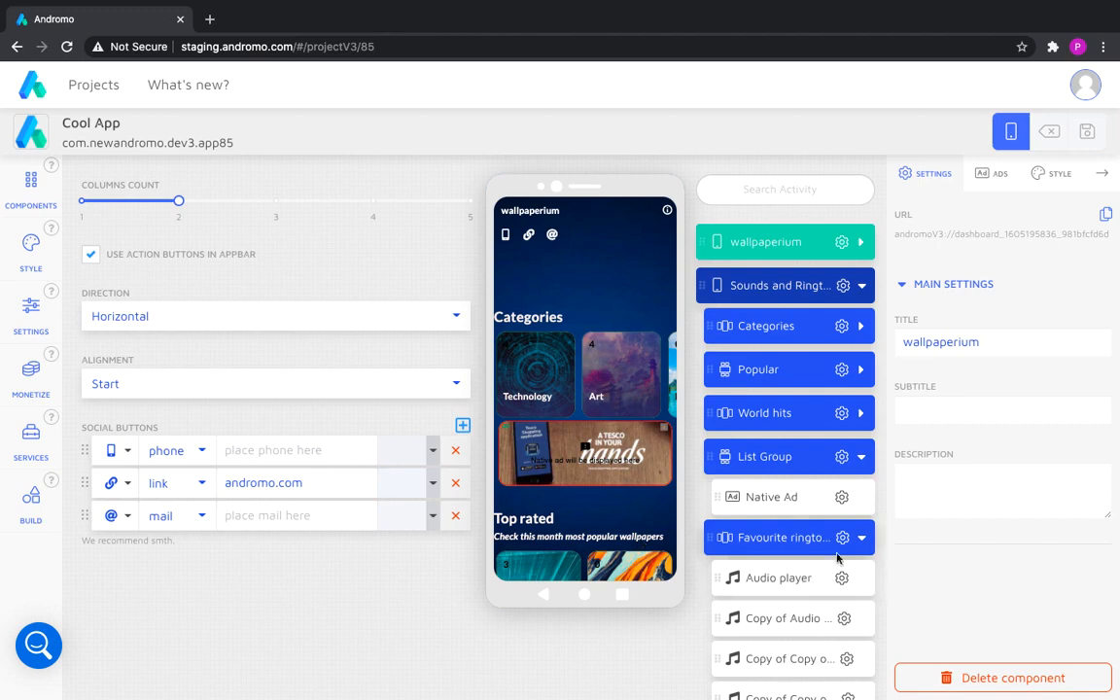
# Collapse the groups and the Sounds and Ringtones dashboard in the activity tree, and review both dashboards in the preview.
pyautogui.click(861, 456)
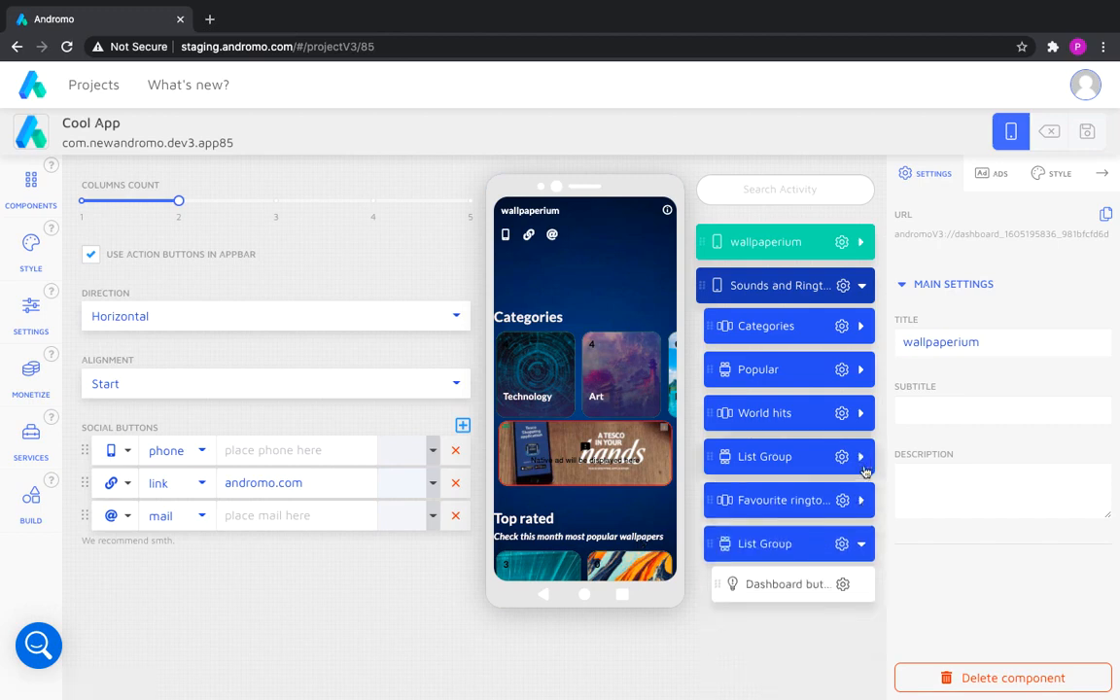
pyautogui.click(860, 545)
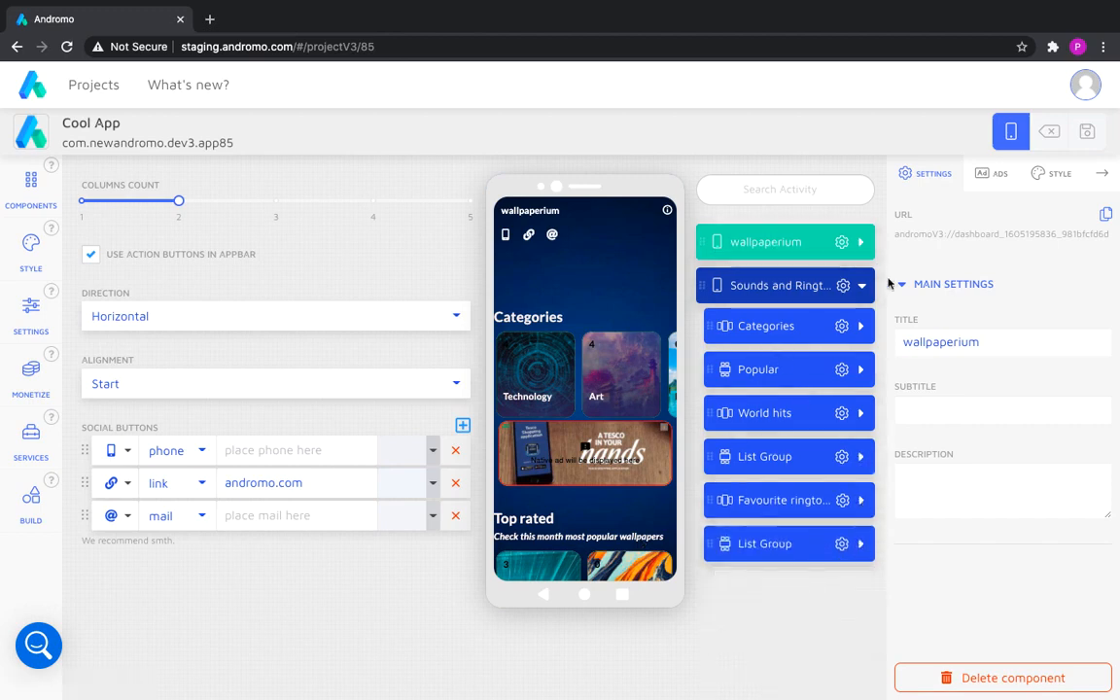
pyautogui.click(862, 286)
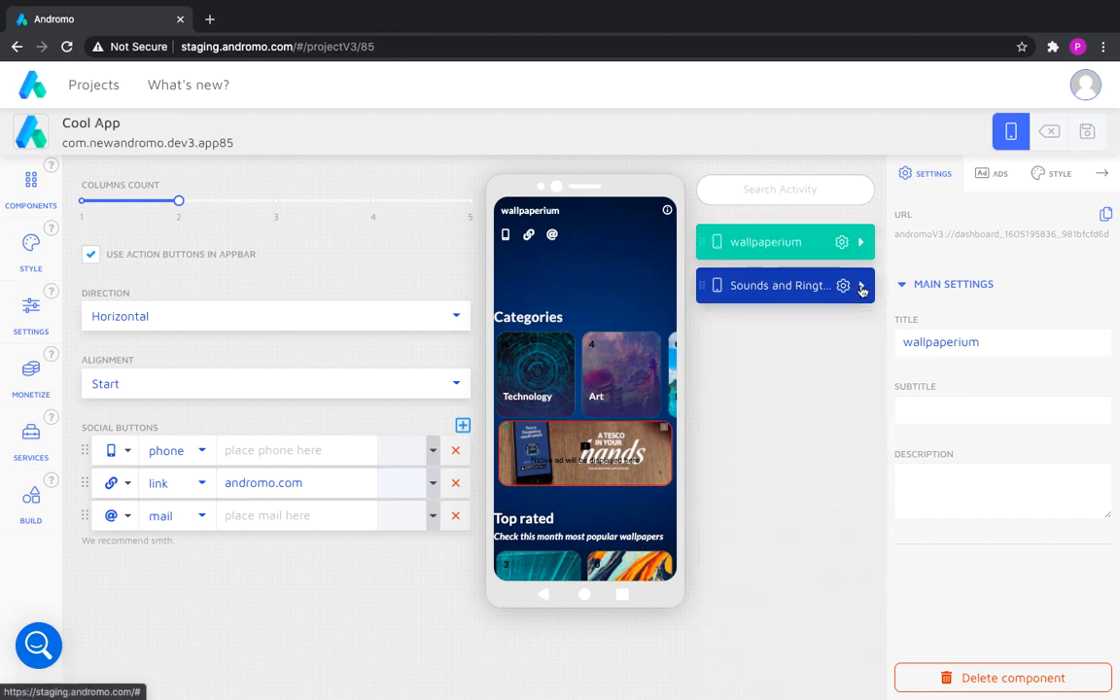
pyautogui.click(758, 288)
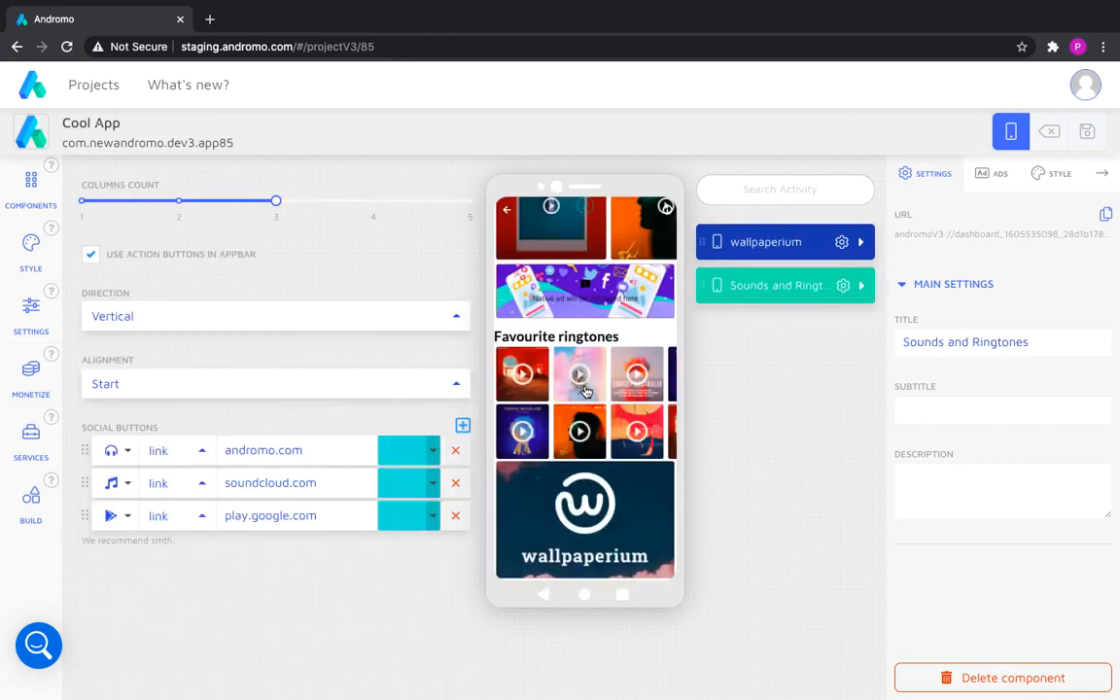
pyautogui.click(762, 242)
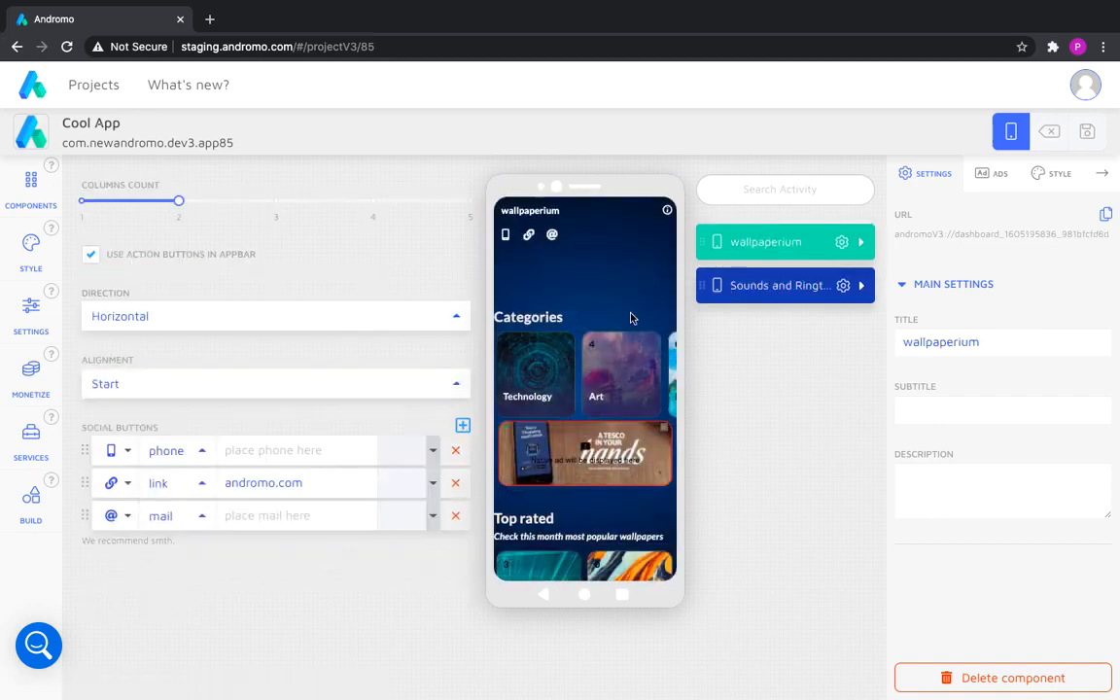
# Try placing Sounds and Ringtones before wallpaperium, review both dashboards in the preview, and restore the original order.
pyautogui.moveTo(777, 291); pyautogui.dragTo(776, 234)
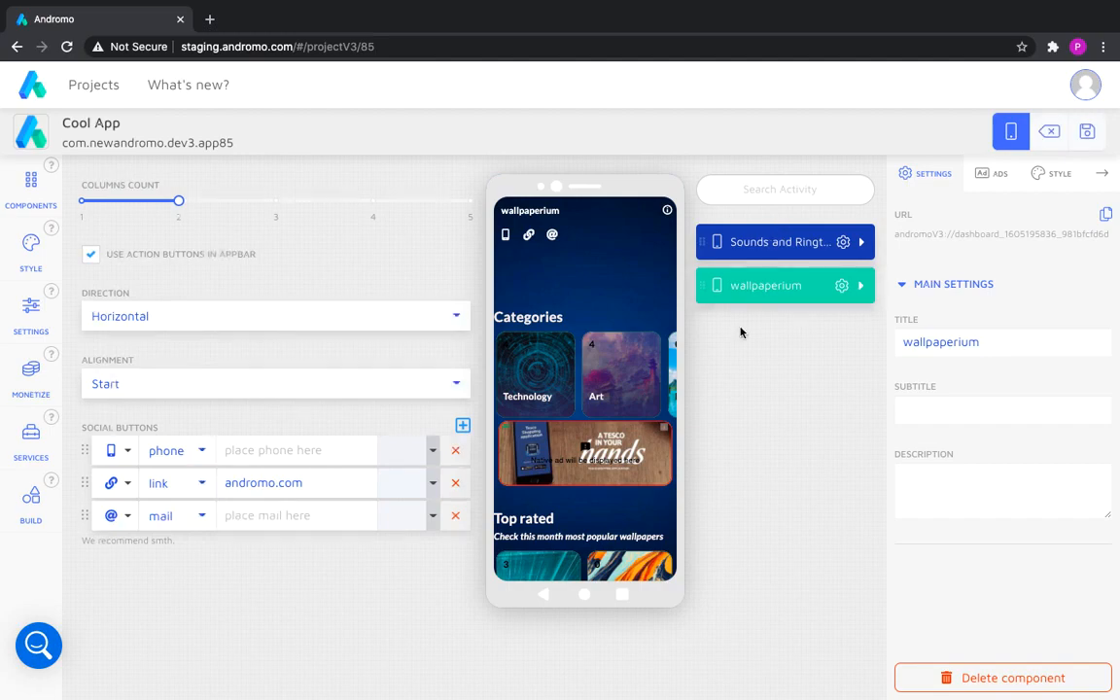
pyautogui.click(767, 246)
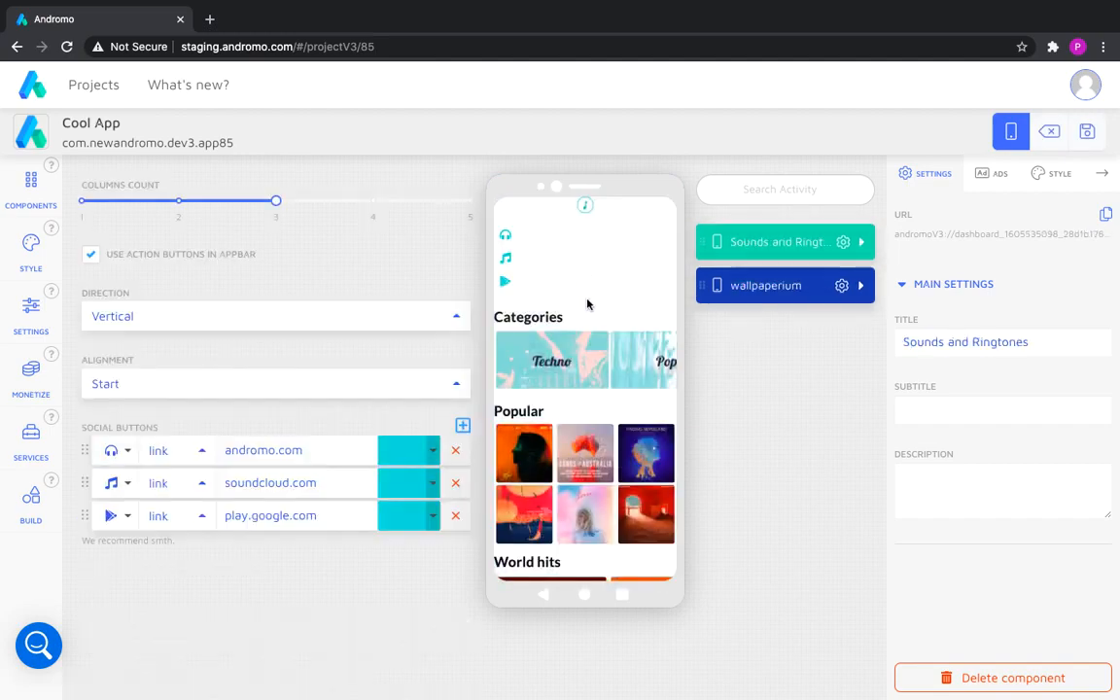
pyautogui.scroll(-8, 587, 305)
pyautogui.click(773, 285)
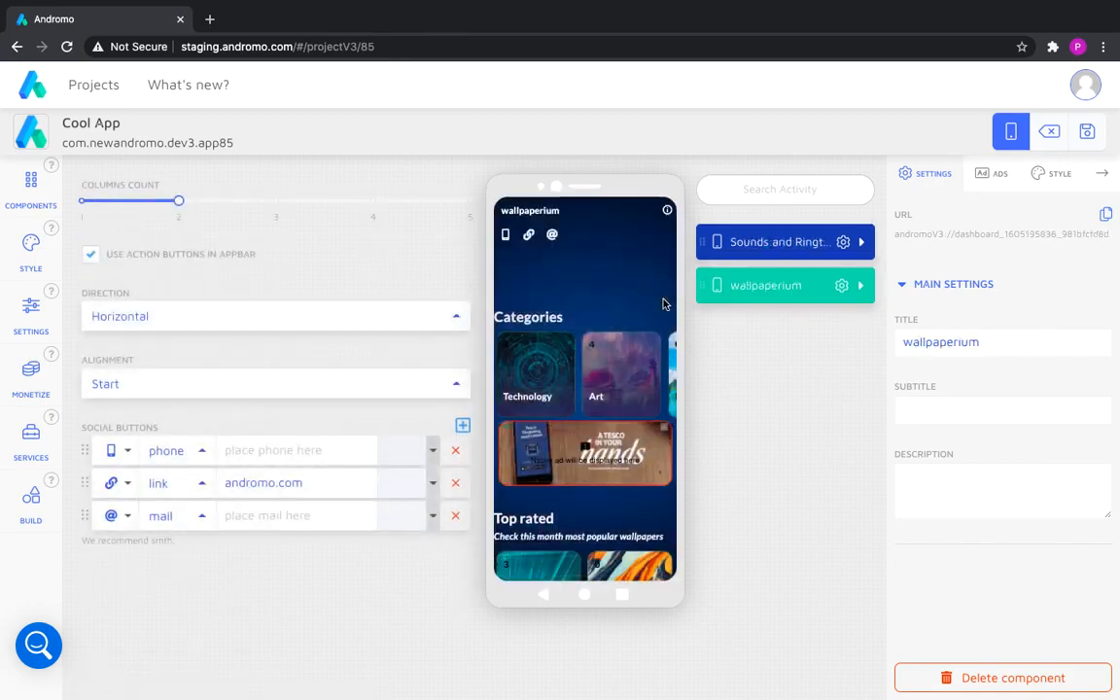
pyautogui.scroll(-5, 627, 287)
pyautogui.moveTo(774, 245); pyautogui.dragTo(775, 317)
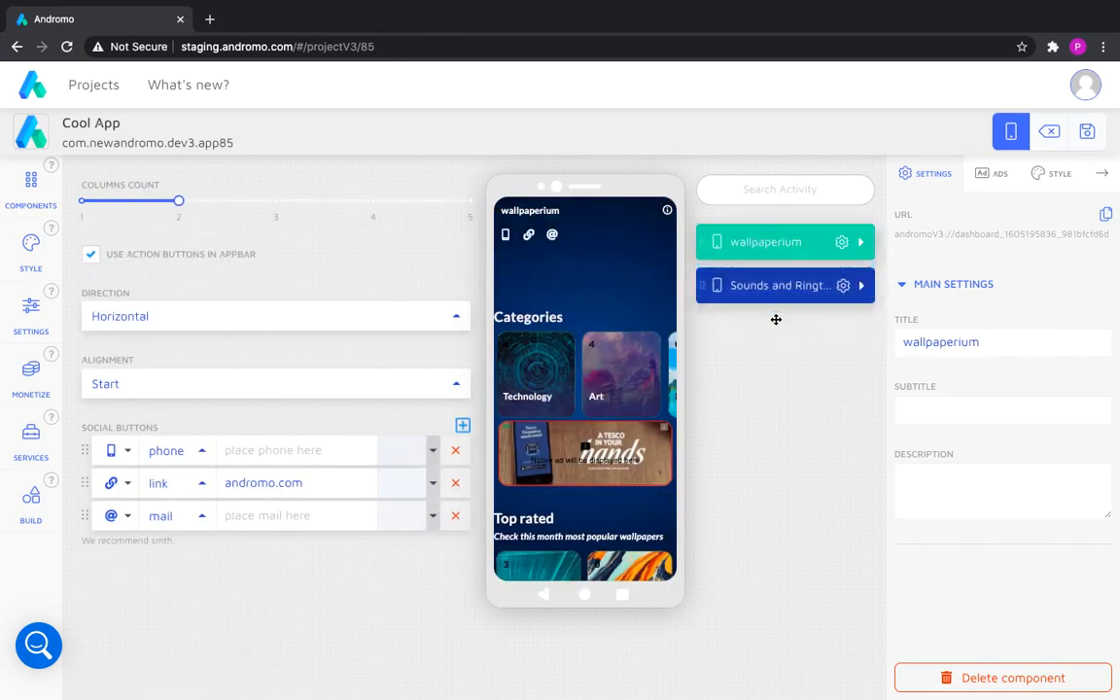